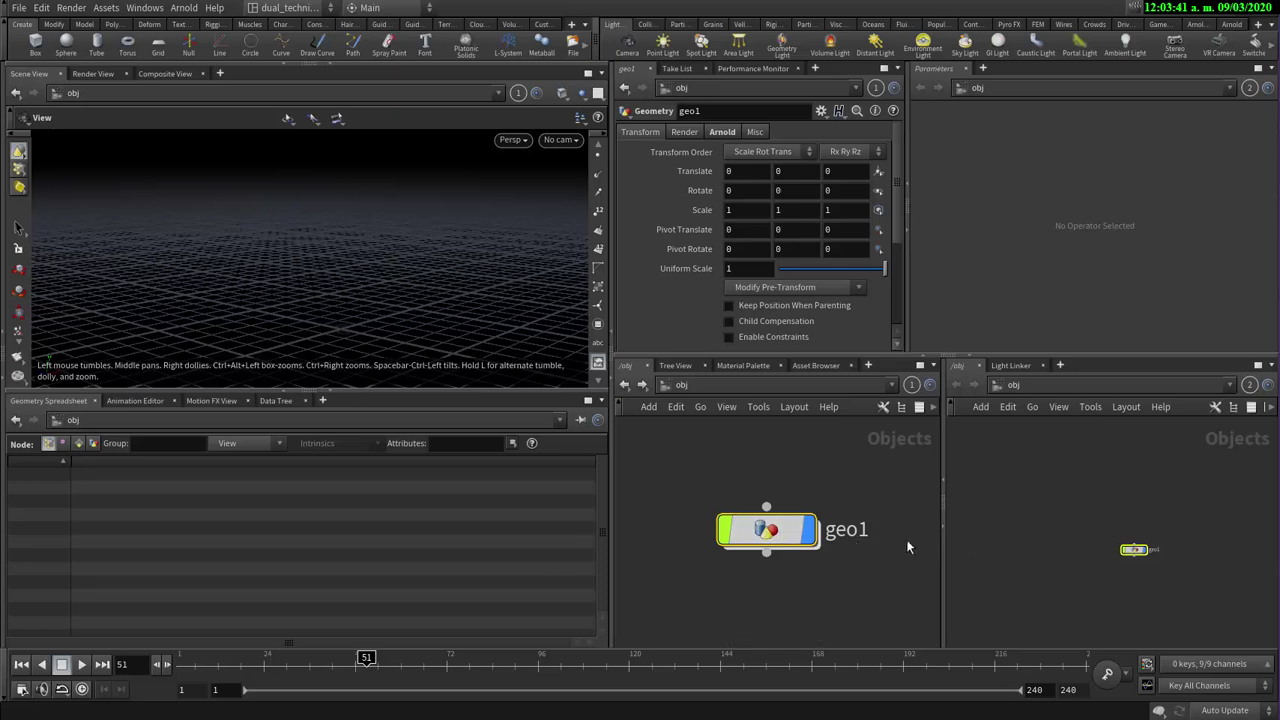
- Enter the geometry network of the geo1 object
{"action": "scroll", "coordinate": [875, 486], "scroll_direction": "down", "scroll_amount": 5}
{"action": "scroll", "coordinate": [873, 486], "scroll_direction": "up", "scroll_amount": 5}
{"action": "left_click_drag", "start_coordinate": [757, 534], "coordinate": [777, 532]}
{"action": "scroll", "coordinate": [822, 538], "scroll_direction": "down", "scroll_amount": 3}
{"action": "middle_click_drag", "start_coordinate": [770, 583], "coordinate": [681, 580]}
{"action": "middle_click_drag", "start_coordinate": [718, 480], "coordinate": [784, 463]}
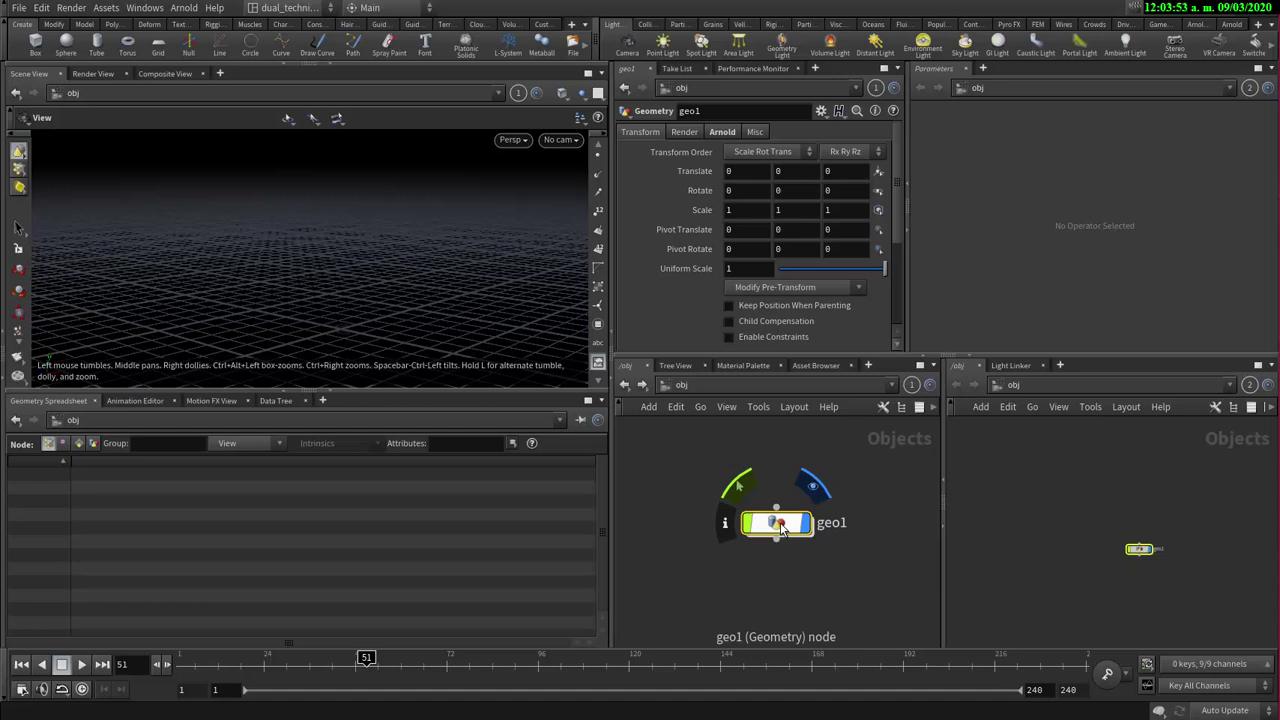
{"action": "double_click", "coordinate": [779, 523]}
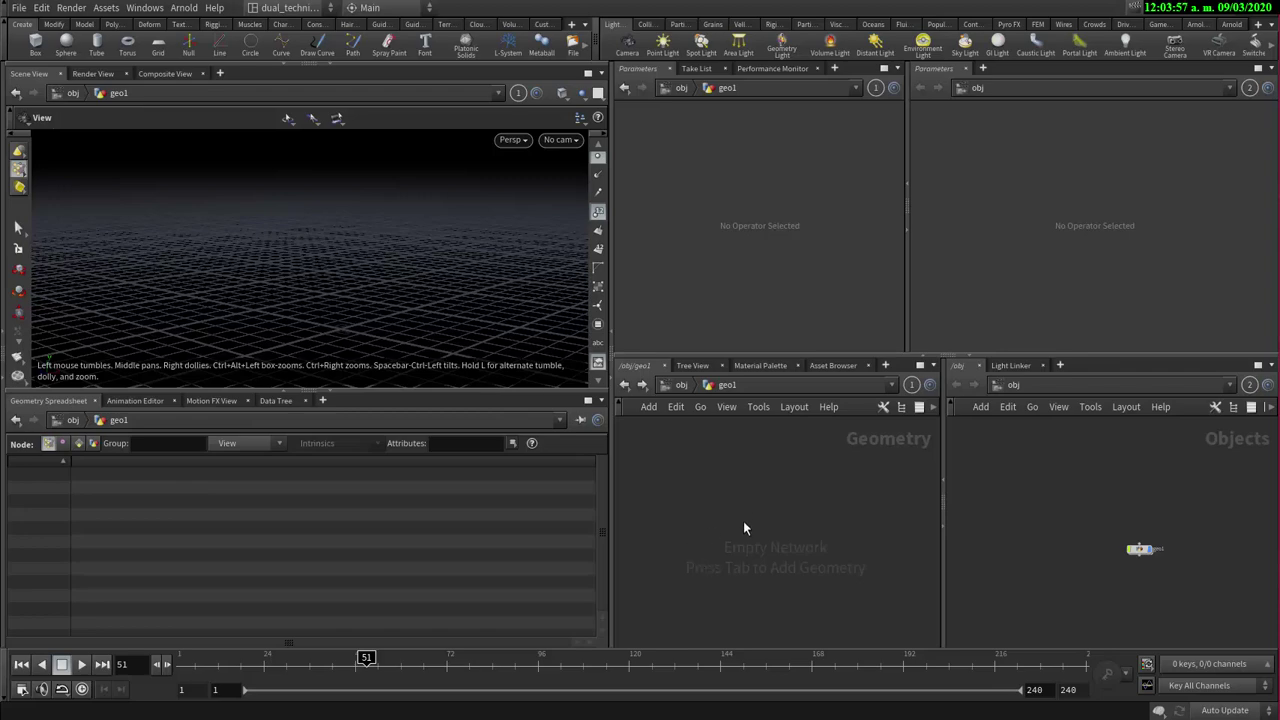
{"action": "key", "text": "Tab"}
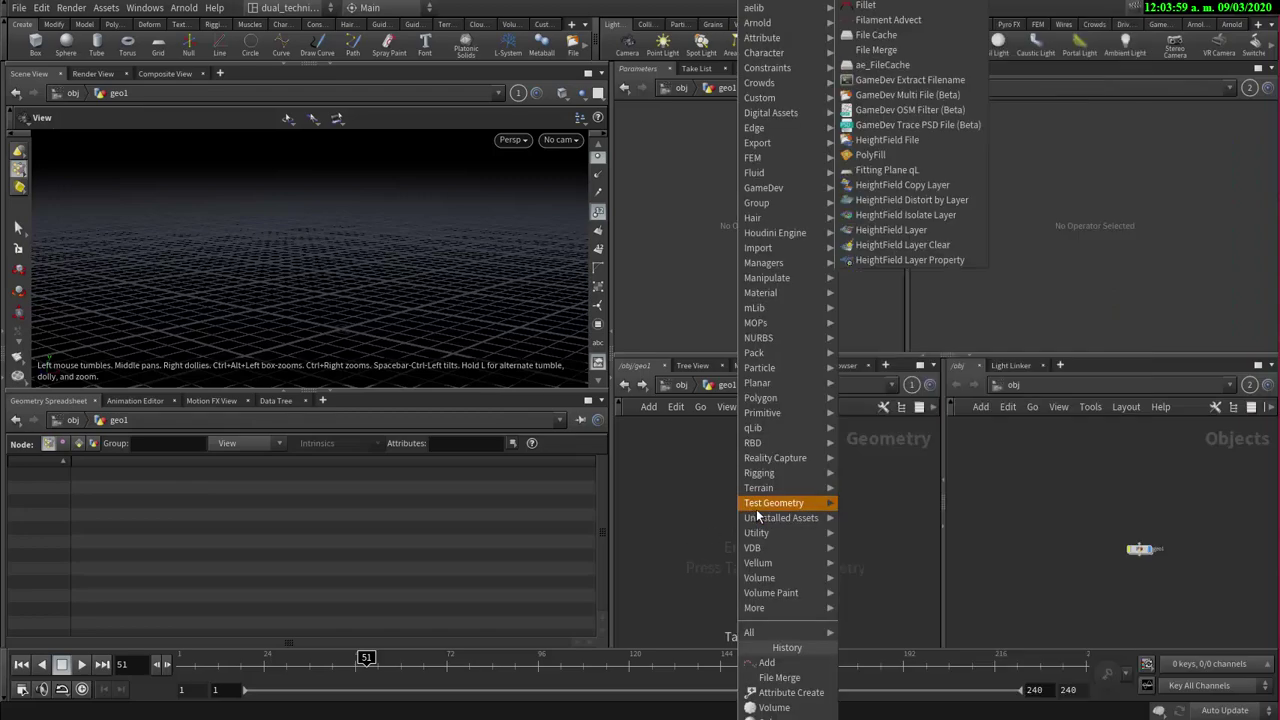
{"action": "left_click", "coordinate": [870, 6]}
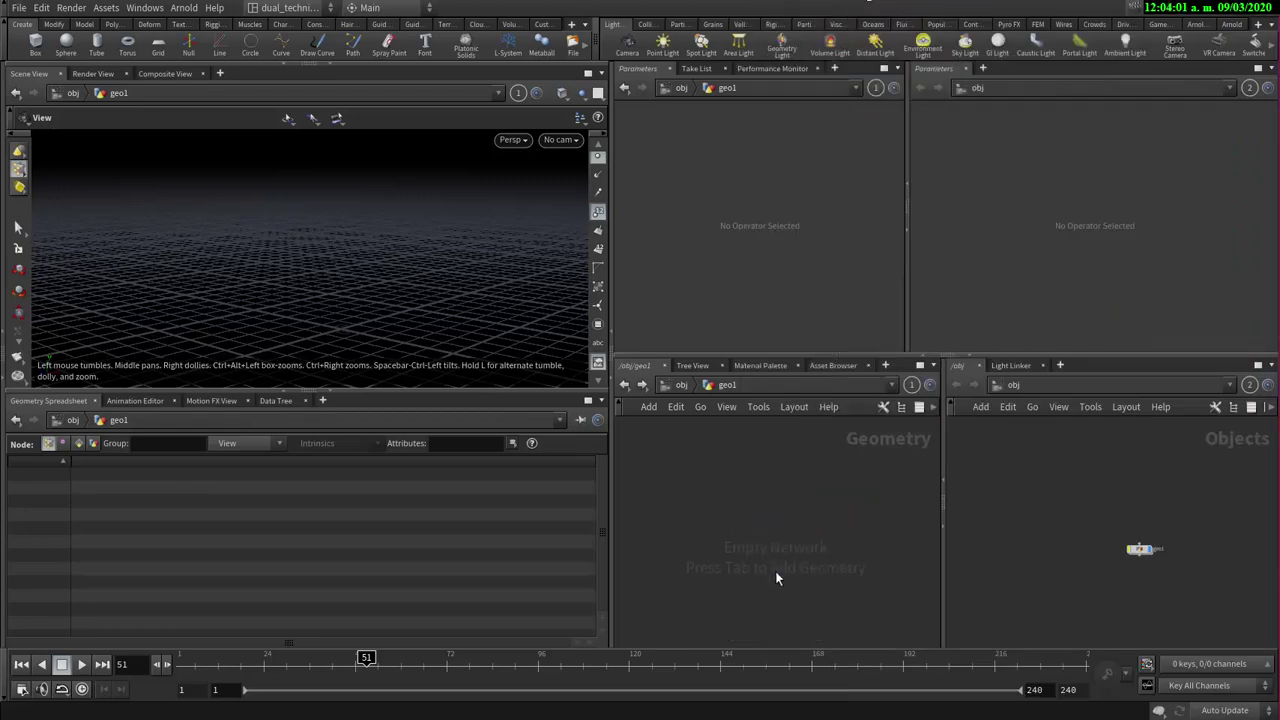
{"action": "left_click", "coordinate": [770, 535]}
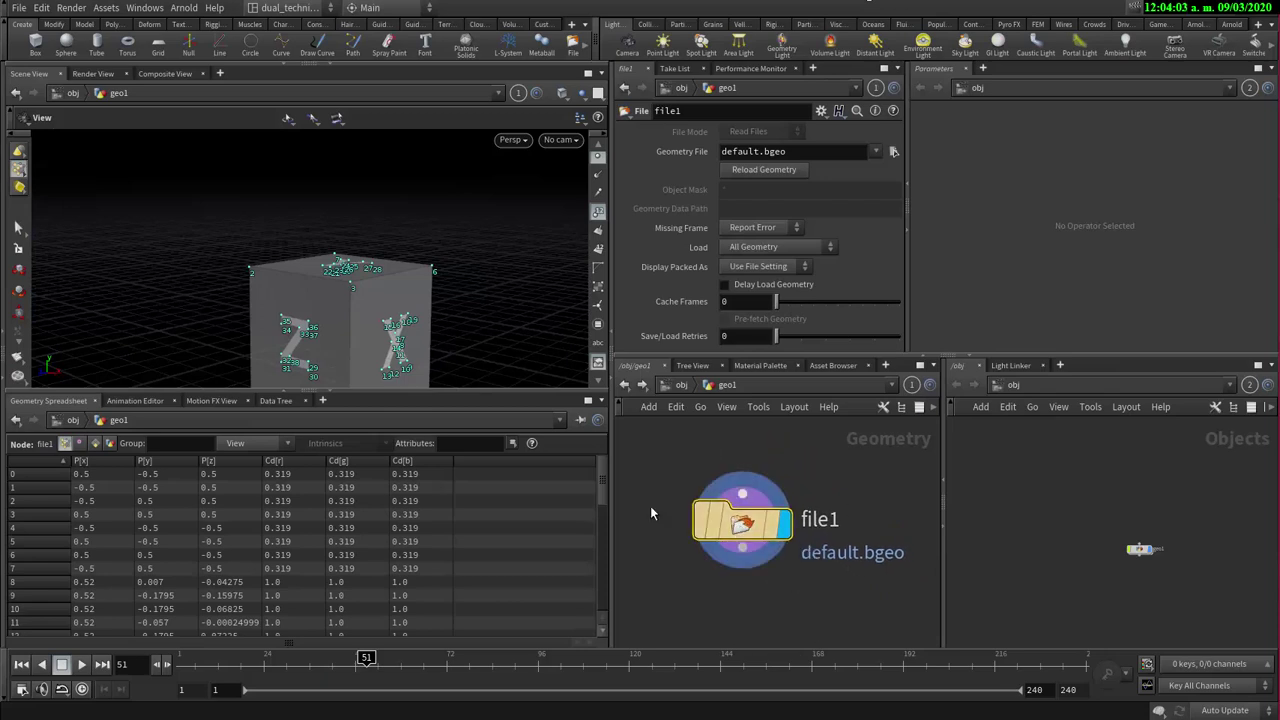
{"action": "mouse_move", "coordinate": [714, 521]}
{"action": "scroll", "coordinate": [847, 494], "scroll_direction": "down", "scroll_amount": 4}
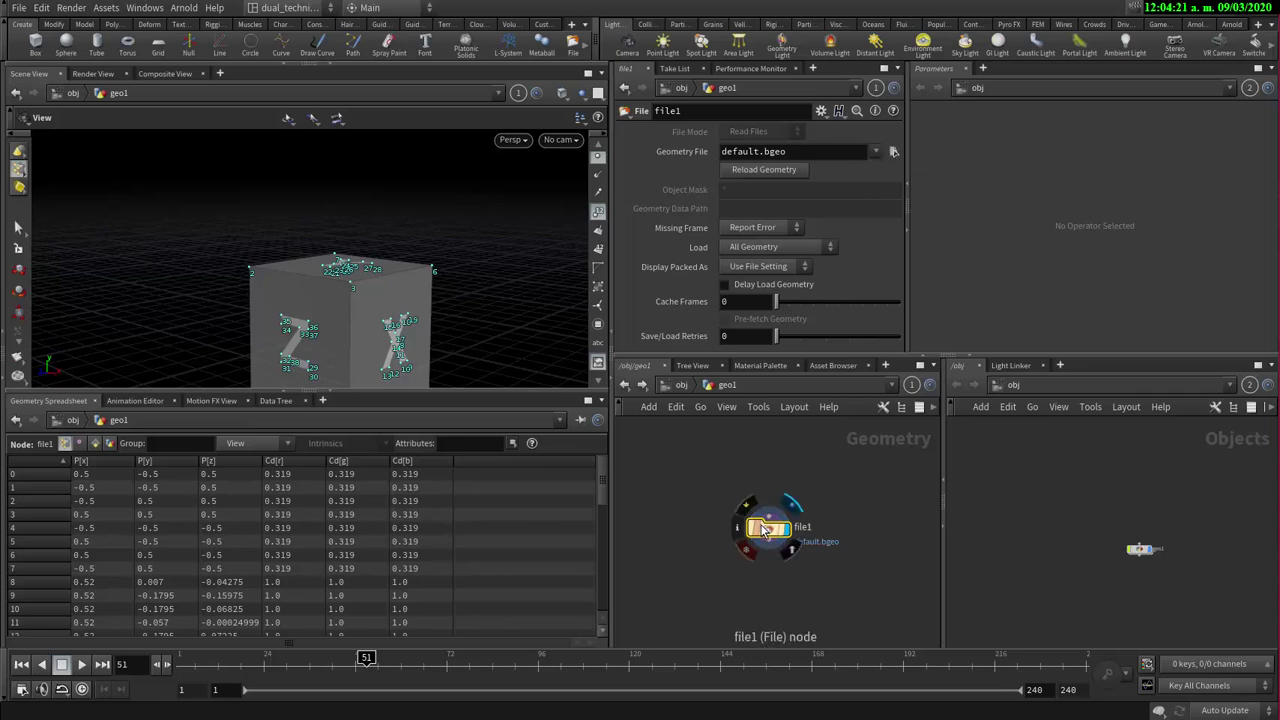
{"action": "mouse_move", "coordinate": [770, 528]}
{"action": "left_mouse_down"}
{"action": "mouse_move", "coordinate": [753, 563]}
{"action": "mouse_move", "coordinate": [777, 522]}
{"action": "mouse_move", "coordinate": [751, 508]}
{"action": "mouse_move", "coordinate": [775, 514]}
{"action": "left_mouse_up"}
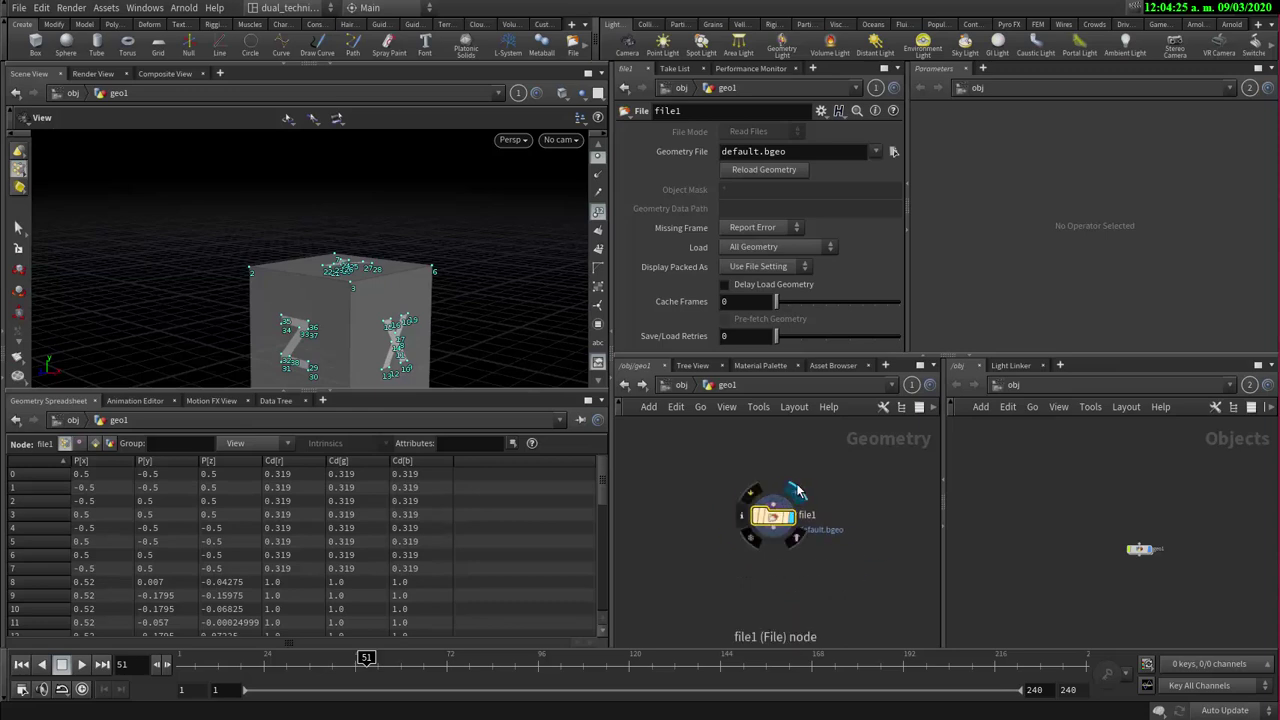
{"action": "key", "text": "Delete"}
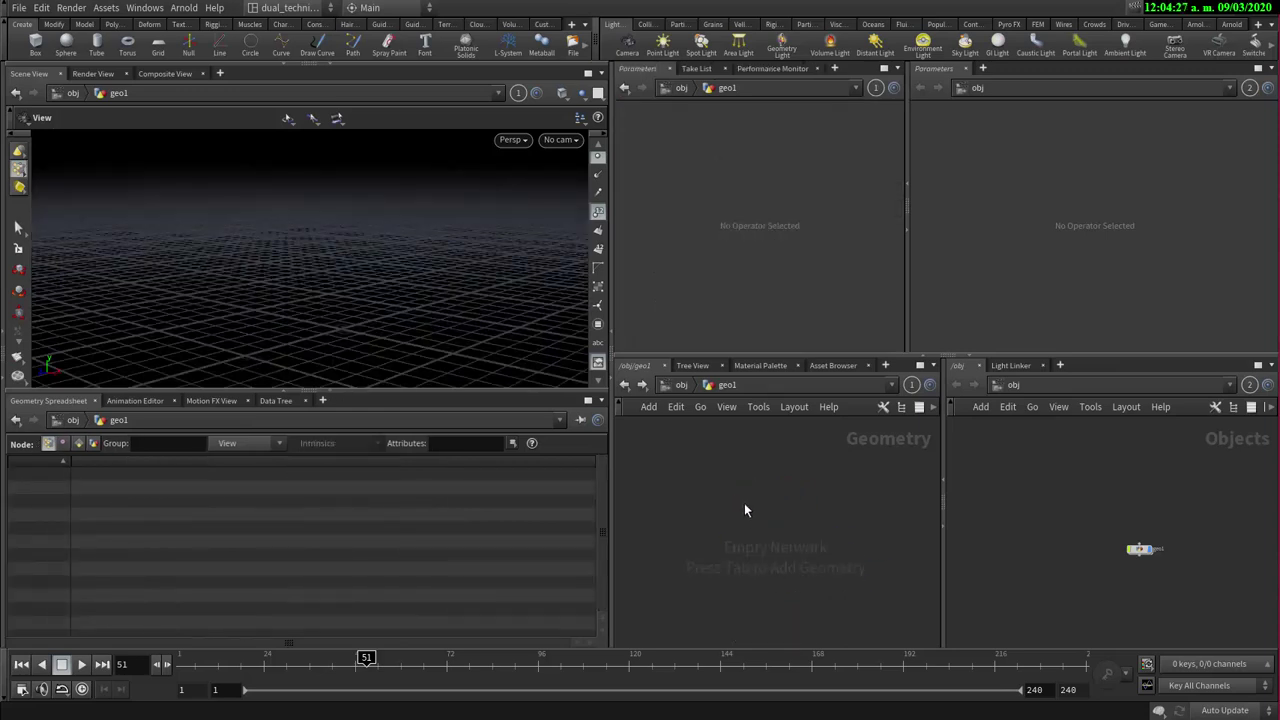
- Place an Add node in the empty geo1 network
{"action": "key", "text": "Tab"}
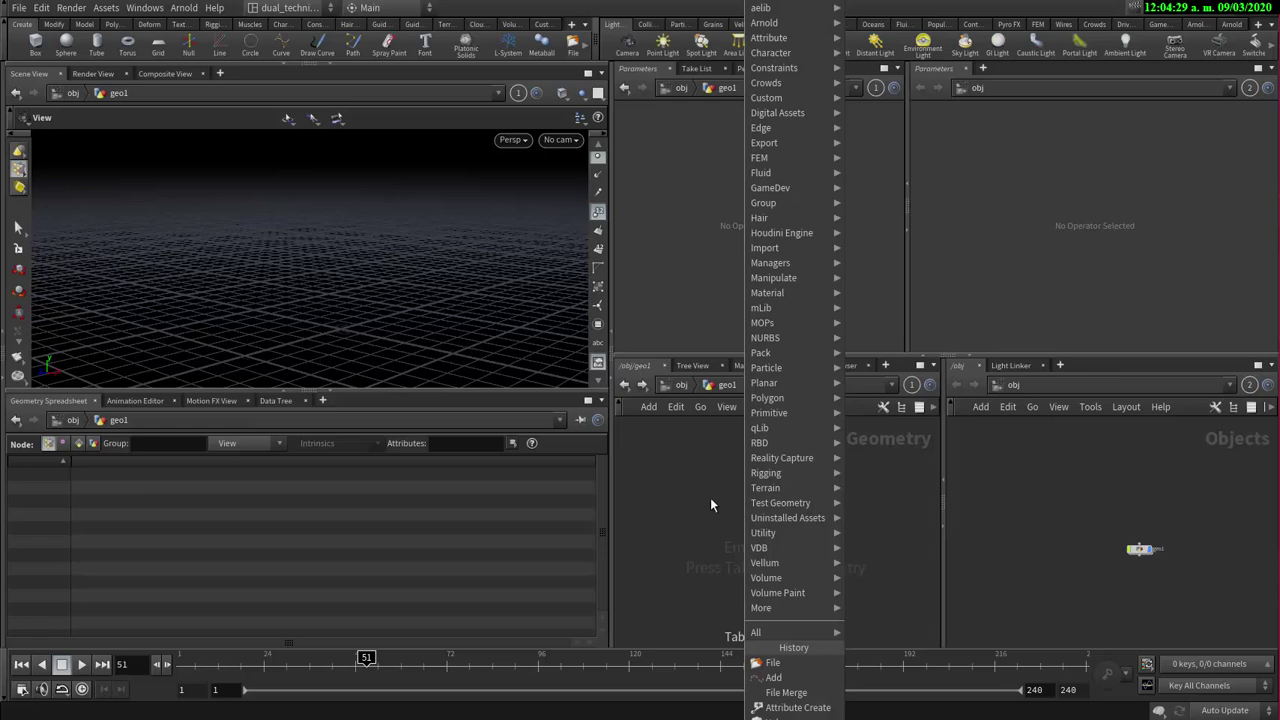
{"action": "type", "text": "add"}
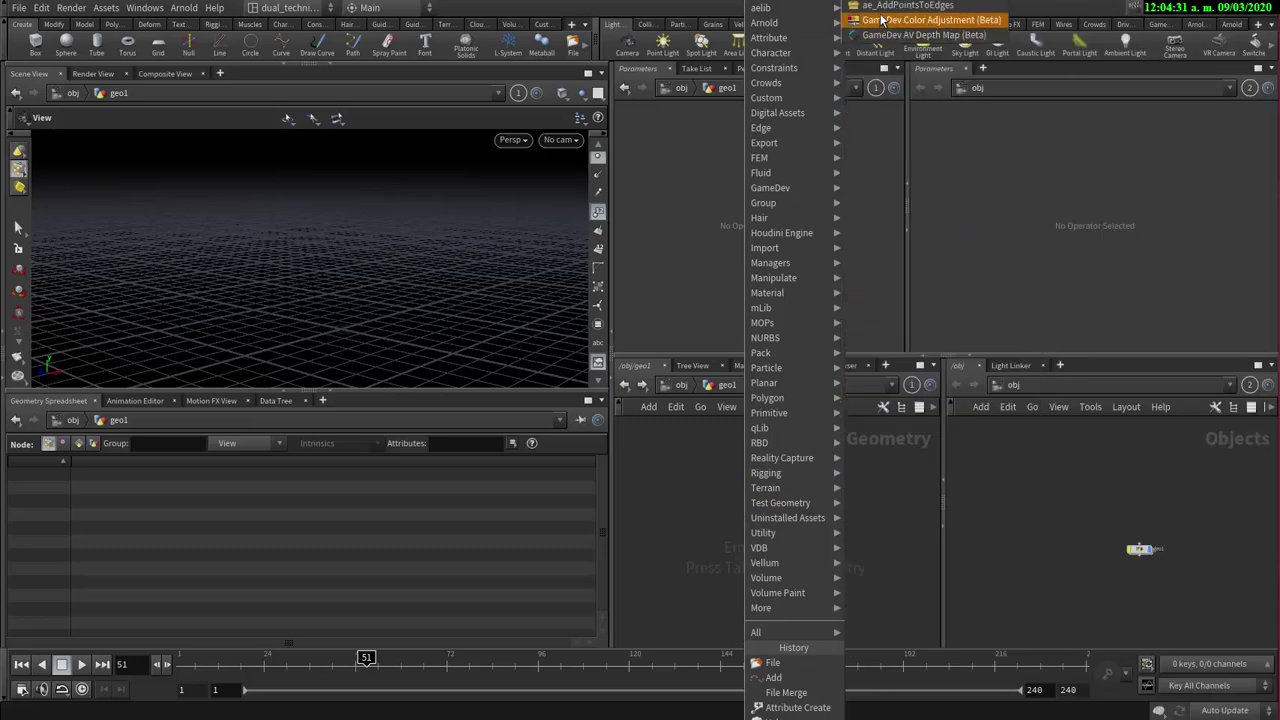
{"action": "key", "text": "Return"}
{"action": "left_click", "coordinate": [708, 559]}
{"action": "key", "text": "Tab"}
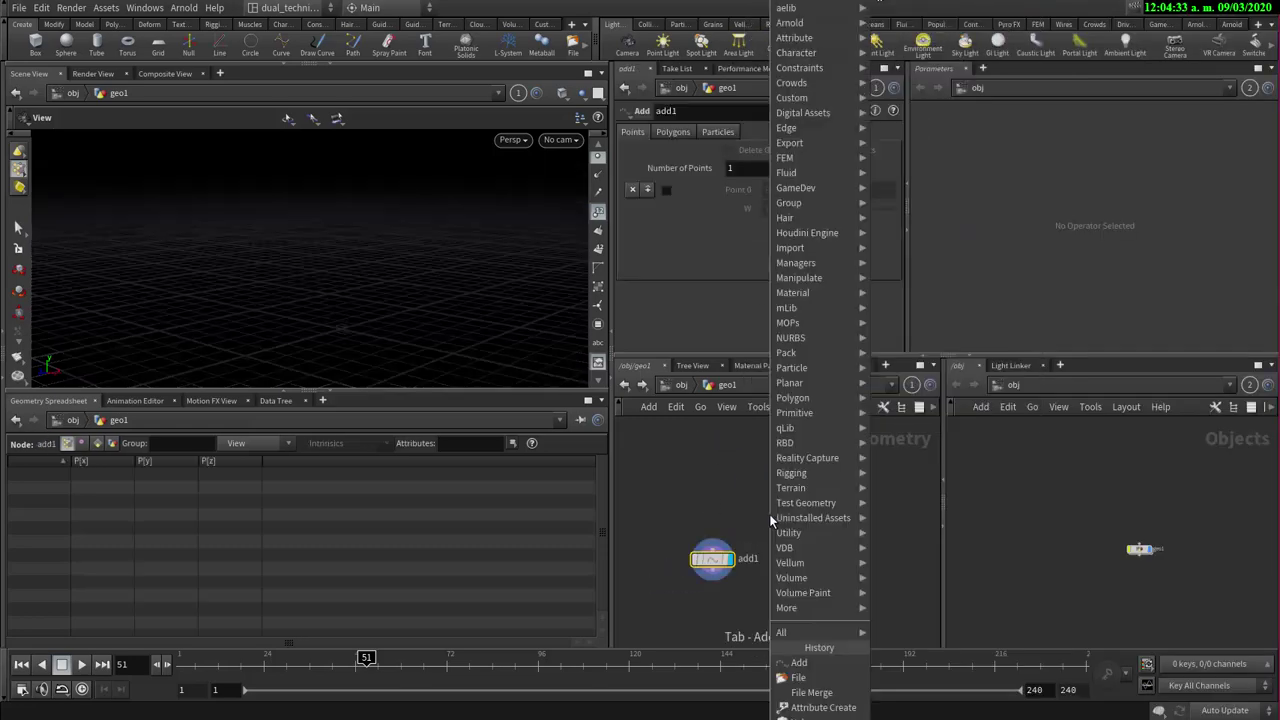
{"action": "mouse_move", "coordinate": [797, 507]}
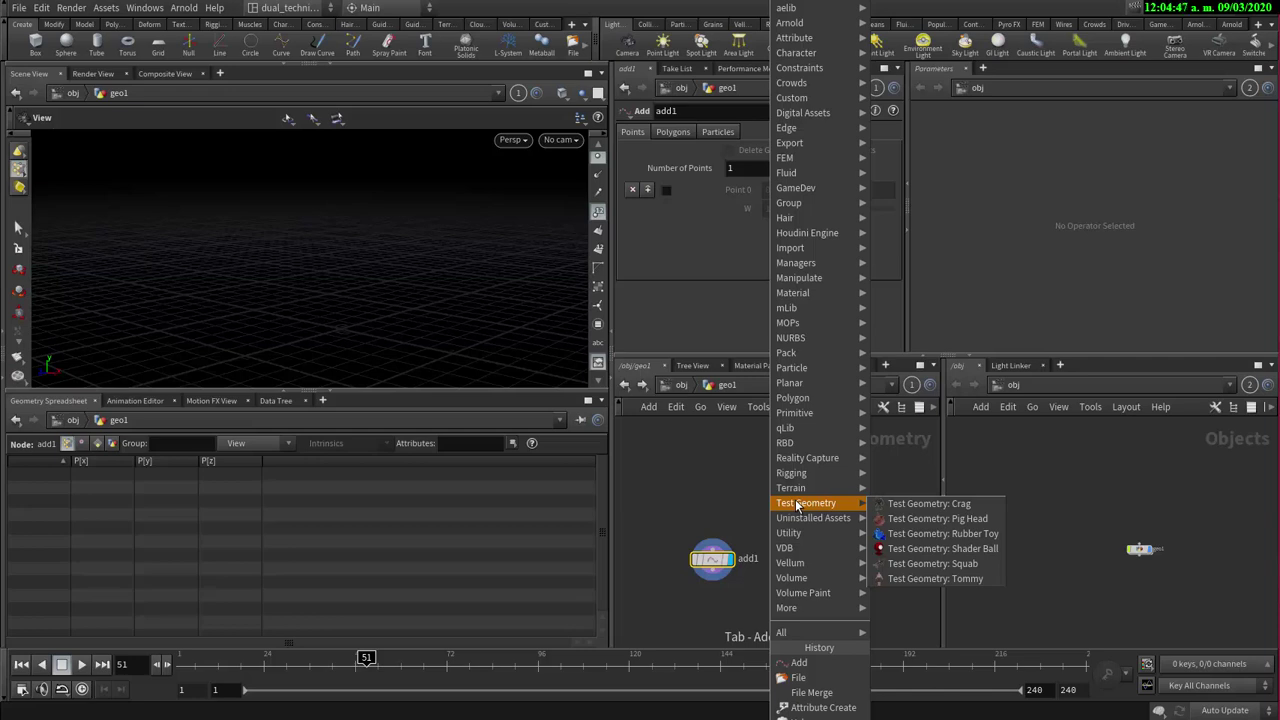
{"action": "key", "text": "Escape"}
- Reposition the Add node in the network and enable its Point 0 at the origin
{"action": "left_click_drag", "start_coordinate": [722, 550], "coordinate": [765, 463]}
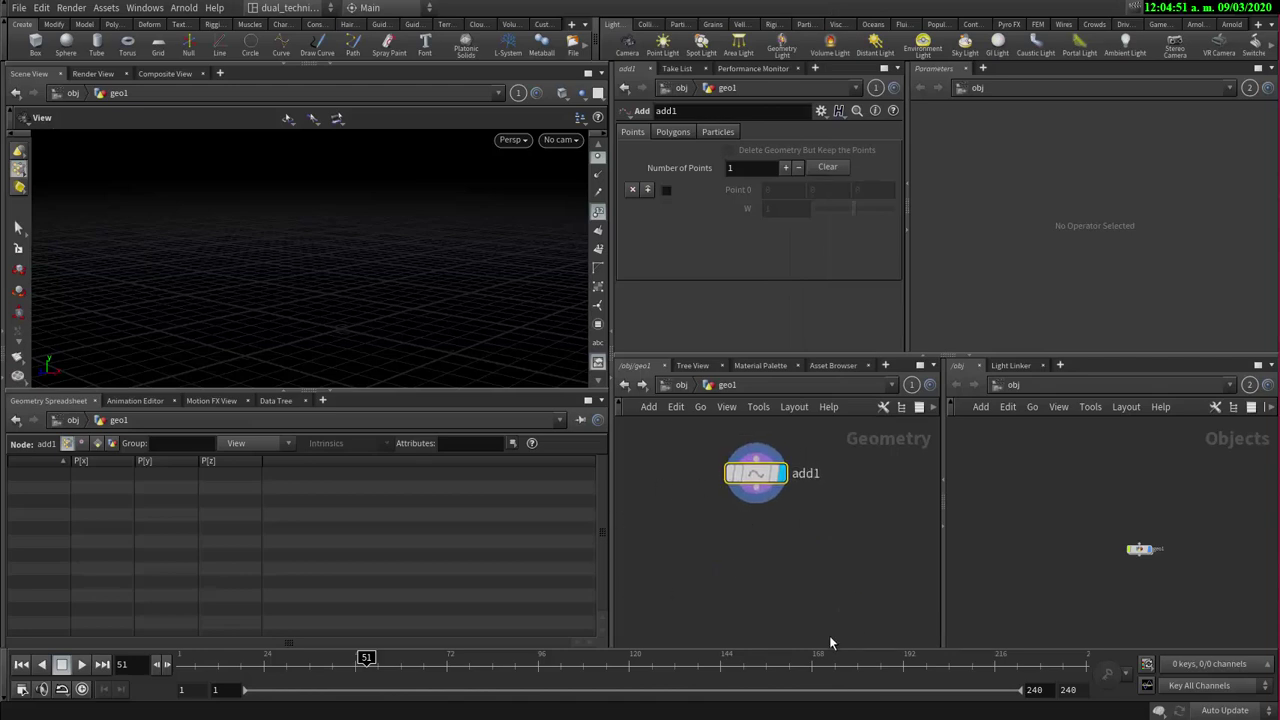
{"action": "middle_click_drag", "start_coordinate": [753, 545], "coordinate": [740, 577]}
{"action": "scroll", "coordinate": [792, 530], "scroll_direction": "down", "scroll_amount": 2}
{"action": "scroll", "coordinate": [783, 526], "scroll_direction": "up", "scroll_amount": 2}
{"action": "scroll", "coordinate": [736, 529], "scroll_direction": "up", "scroll_amount": 1}
{"action": "left_click_drag", "start_coordinate": [733, 487], "coordinate": [724, 511]}
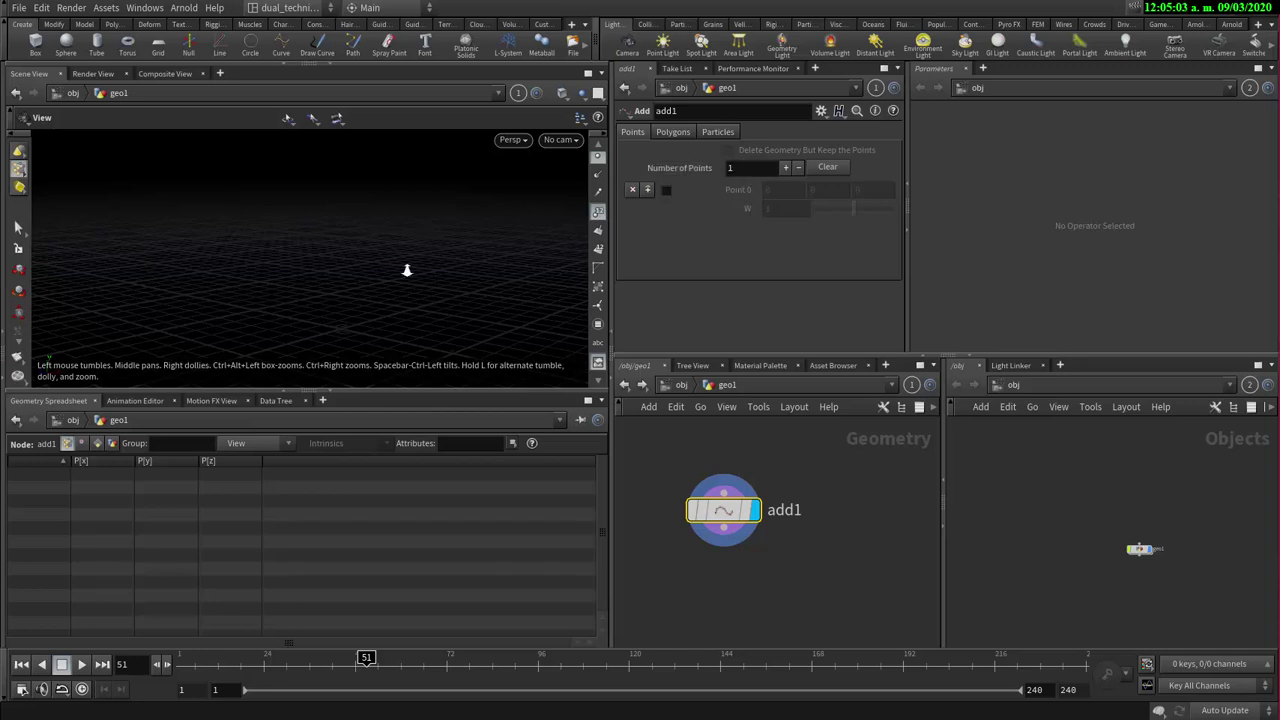
{"action": "left_click_drag", "start_coordinate": [407, 271], "coordinate": [297, 293]}
{"action": "key", "text": "space+h"}
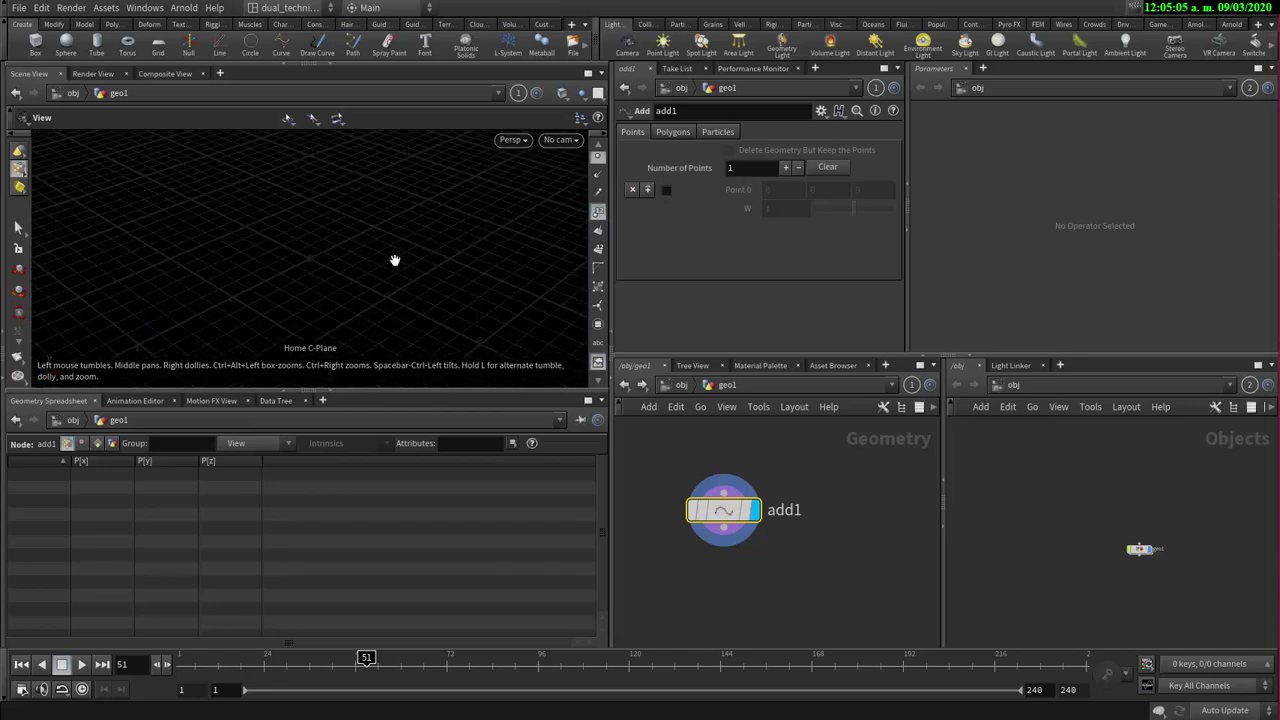
{"action": "left_click", "coordinate": [665, 191]}
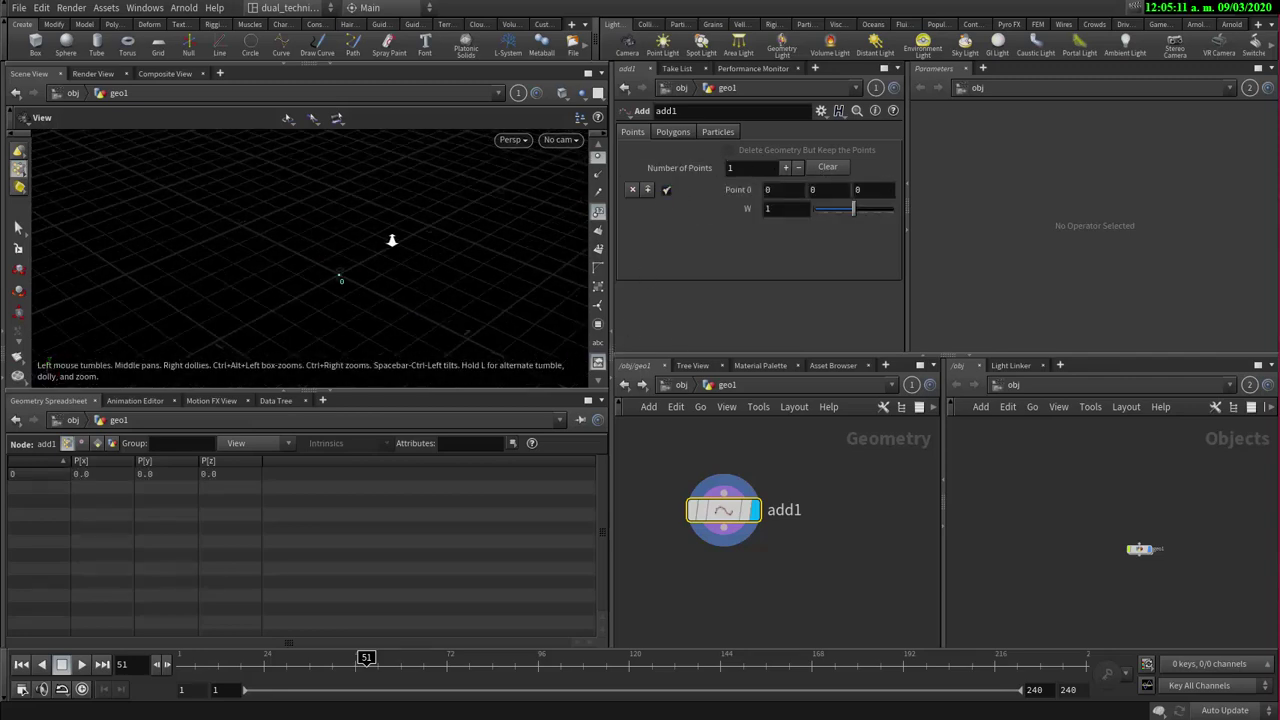
{"action": "left_click_drag", "start_coordinate": [391, 240], "coordinate": [266, 240]}
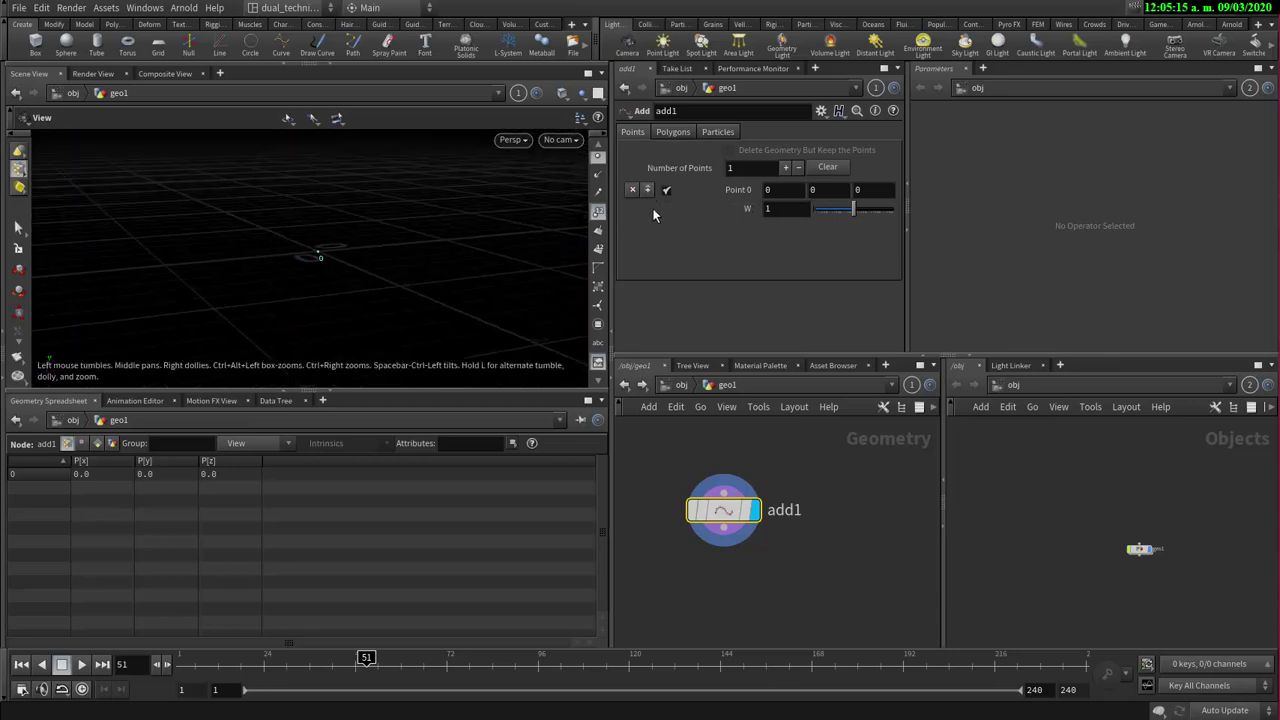
- Increase the Add node's number of points to 2 and enable Point 1
{"action": "left_click", "coordinate": [785, 168]}
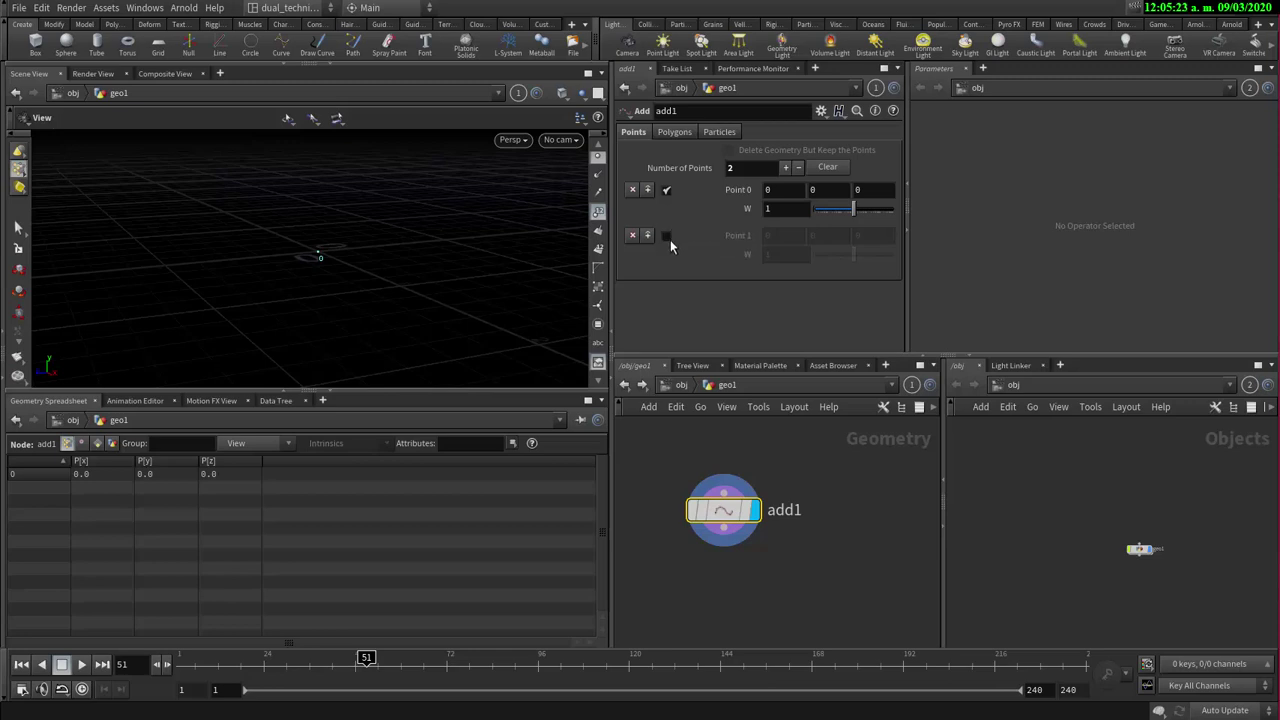
{"action": "left_click", "coordinate": [667, 237]}
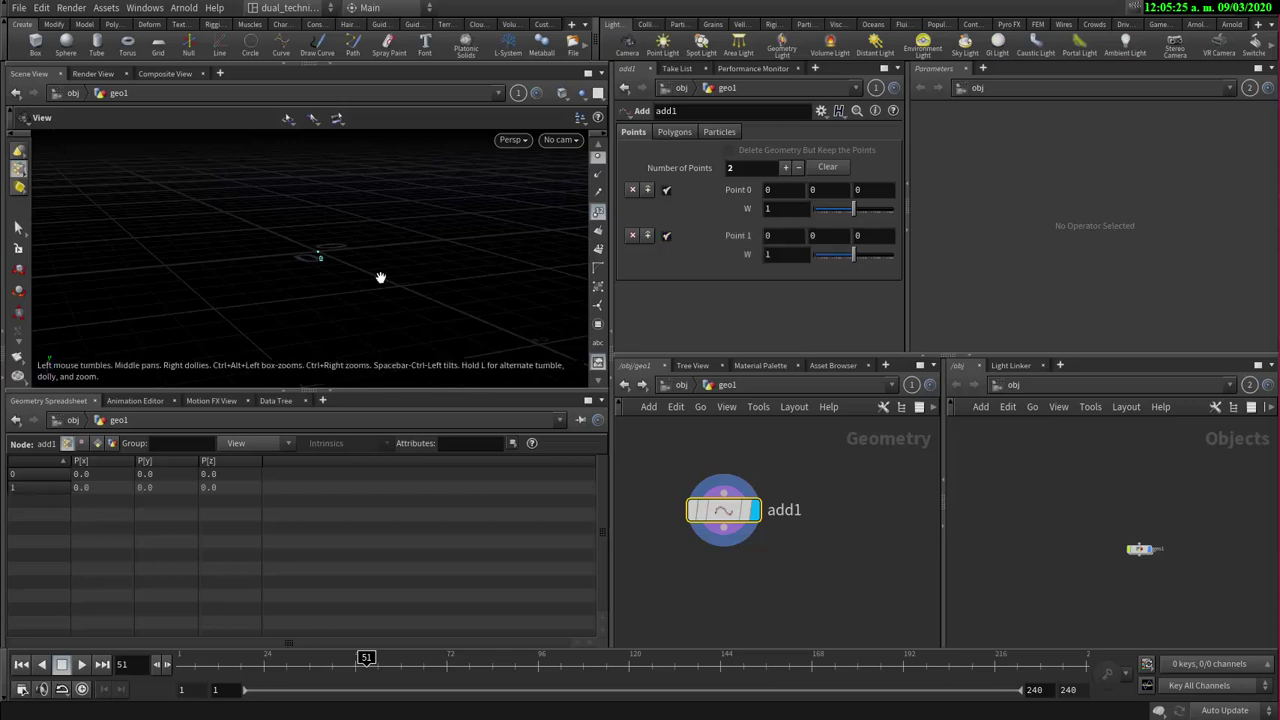
{"action": "left_click_drag", "start_coordinate": [380, 277], "coordinate": [261, 231]}
{"action": "right_click_drag", "start_coordinate": [261, 231], "coordinate": [478, 204]}
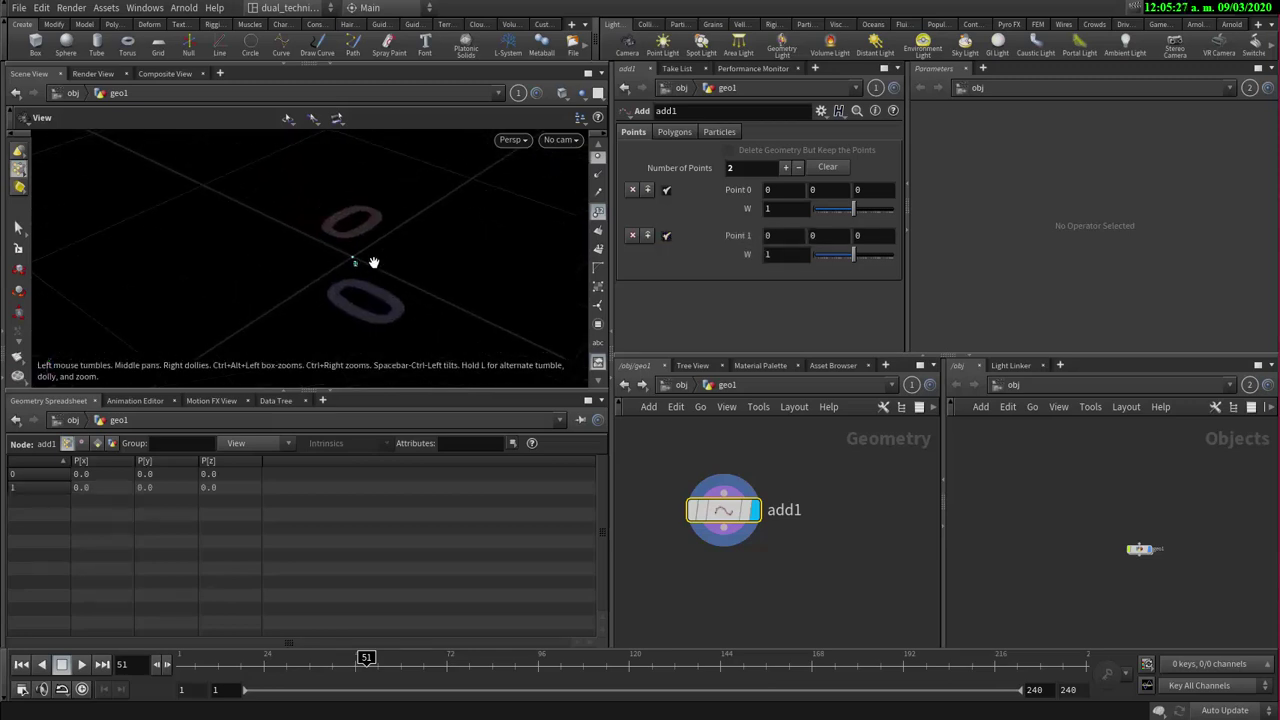
{"action": "right_click_drag", "start_coordinate": [329, 252], "coordinate": [66, 264]}
{"action": "middle_click_drag", "start_coordinate": [420, 253], "coordinate": [384, 227]}
{"action": "right_click_drag", "start_coordinate": [384, 227], "coordinate": [260, 229]}
{"action": "left_click_drag", "start_coordinate": [392, 215], "coordinate": [395, 198]}
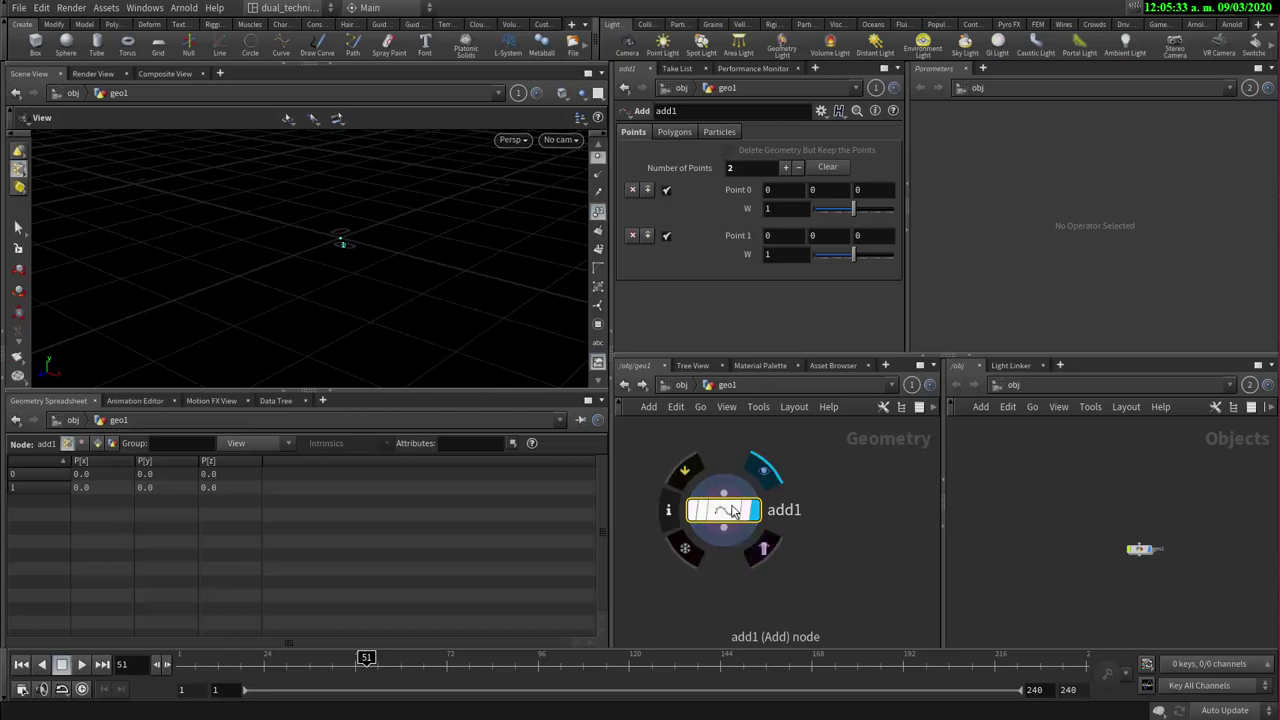
- Set the Y position of the Add node's Point 1 to 1
{"action": "left_click_drag", "start_coordinate": [753, 518], "coordinate": [775, 478]}
{"action": "middle_click", "coordinate": [775, 478]}
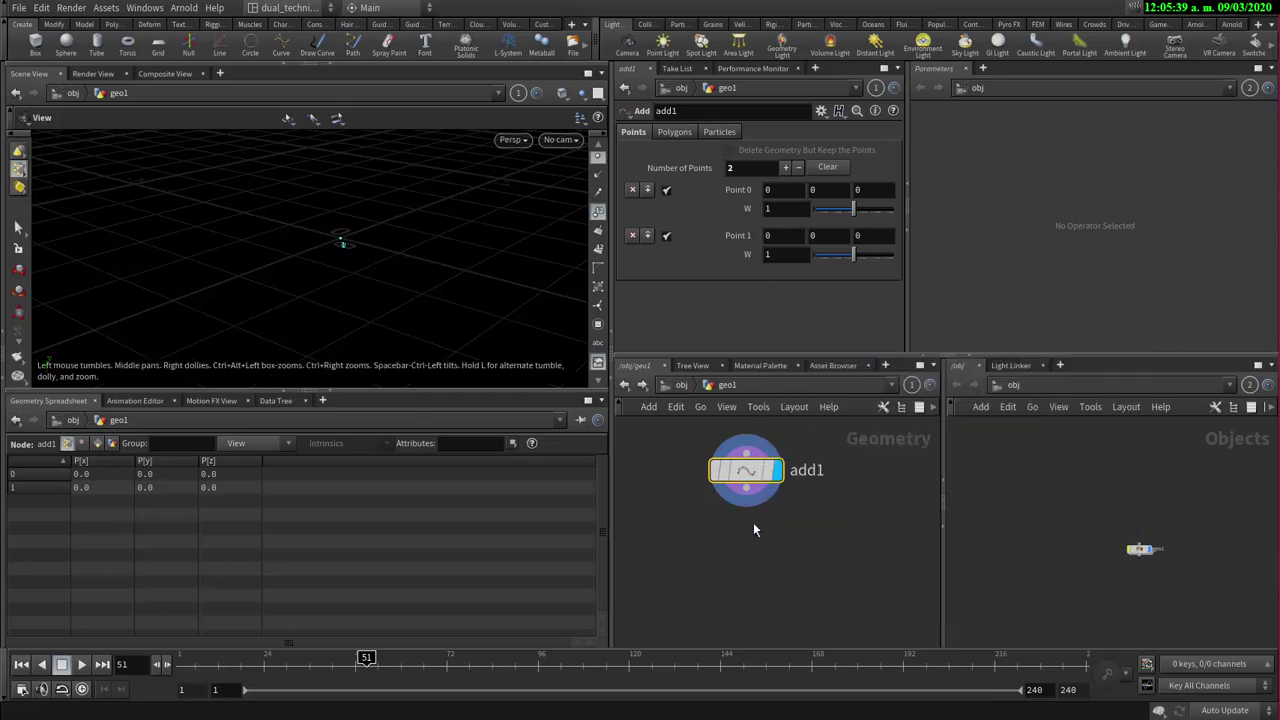
{"action": "left_click_drag", "start_coordinate": [737, 475], "coordinate": [761, 502]}
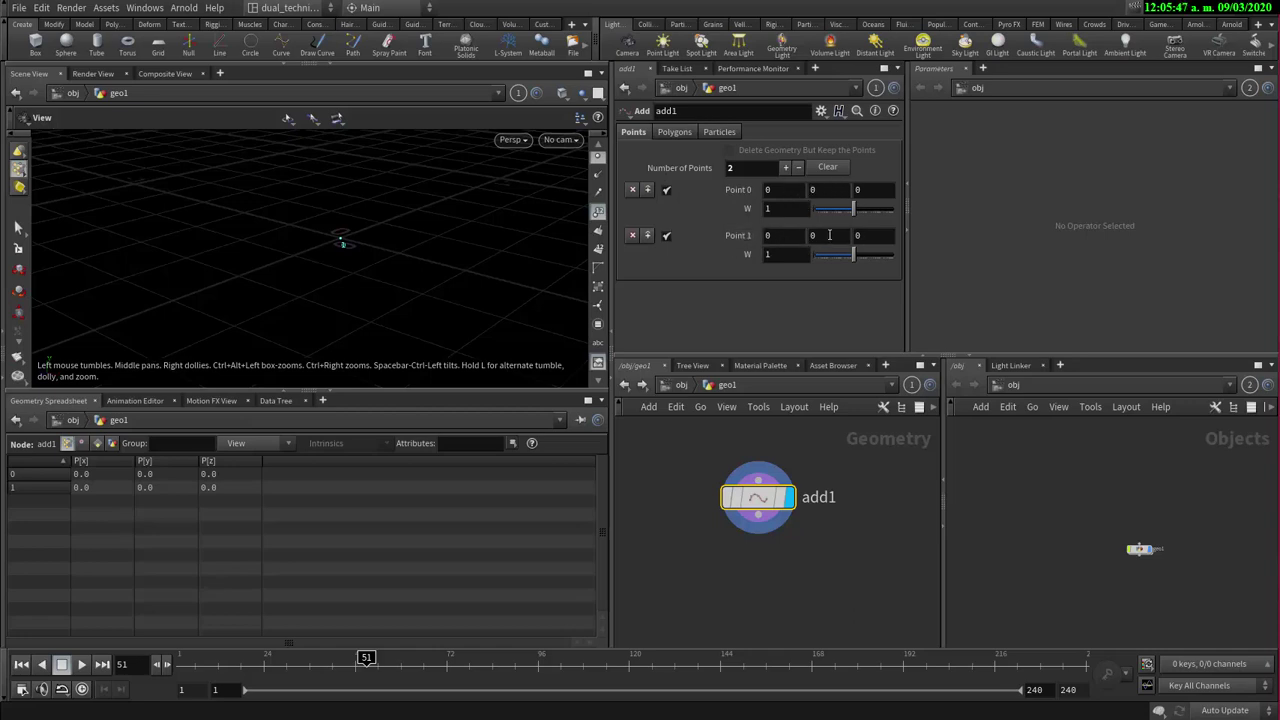
{"action": "left_click", "coordinate": [835, 235]}
{"action": "type", "text": "1"}
{"action": "key", "text": "Return"}
{"action": "left_click_drag", "start_coordinate": [345, 238], "coordinate": [236, 238]}
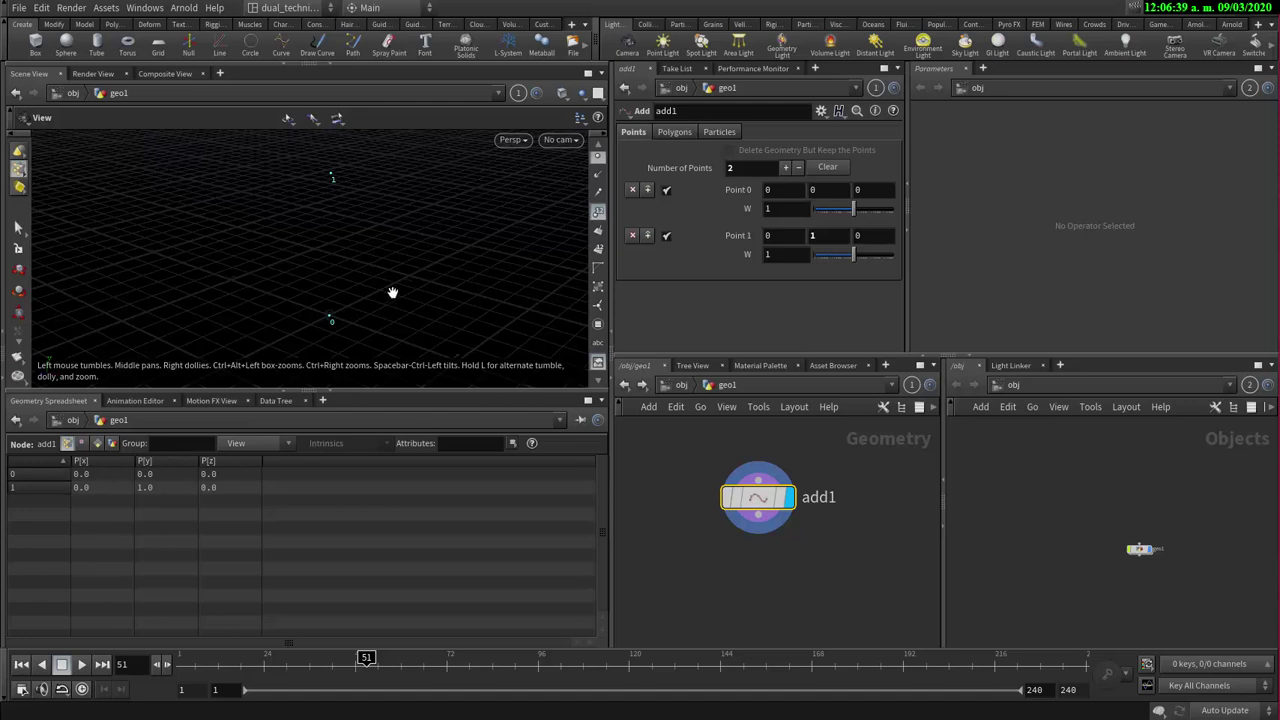
{"action": "left_click_drag", "start_coordinate": [403, 251], "coordinate": [374, 269]}
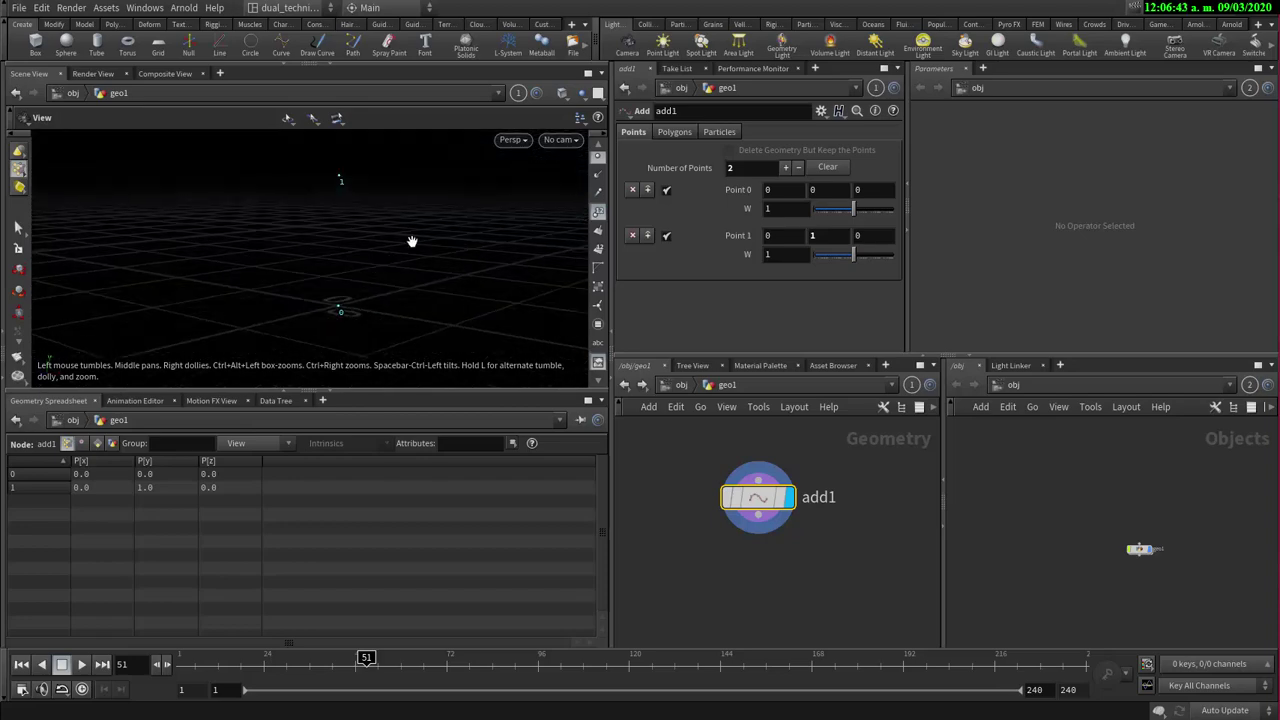
{"action": "left_click_drag", "start_coordinate": [411, 220], "coordinate": [389, 266]}
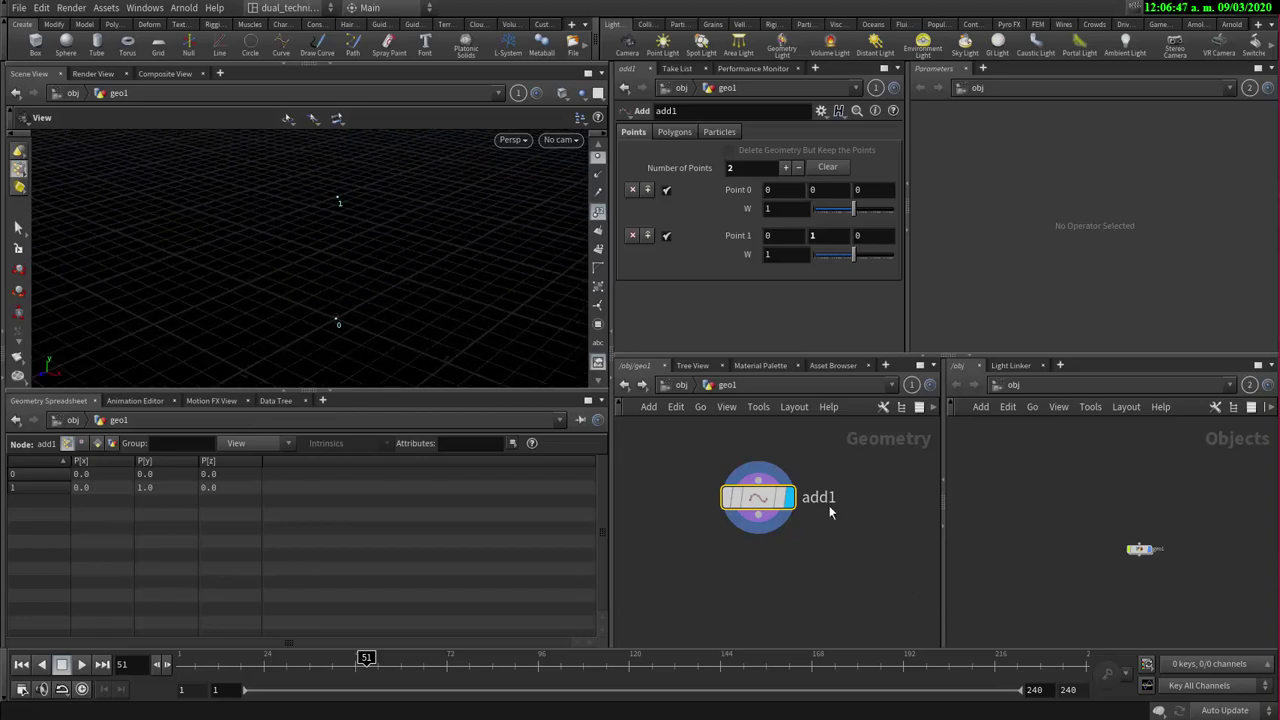
- Check the add1 node's information and move the node aside to free space next to it
{"action": "mouse_move", "coordinate": [768, 500]}
{"action": "left_click_drag", "start_coordinate": [768, 500], "coordinate": [723, 505]}
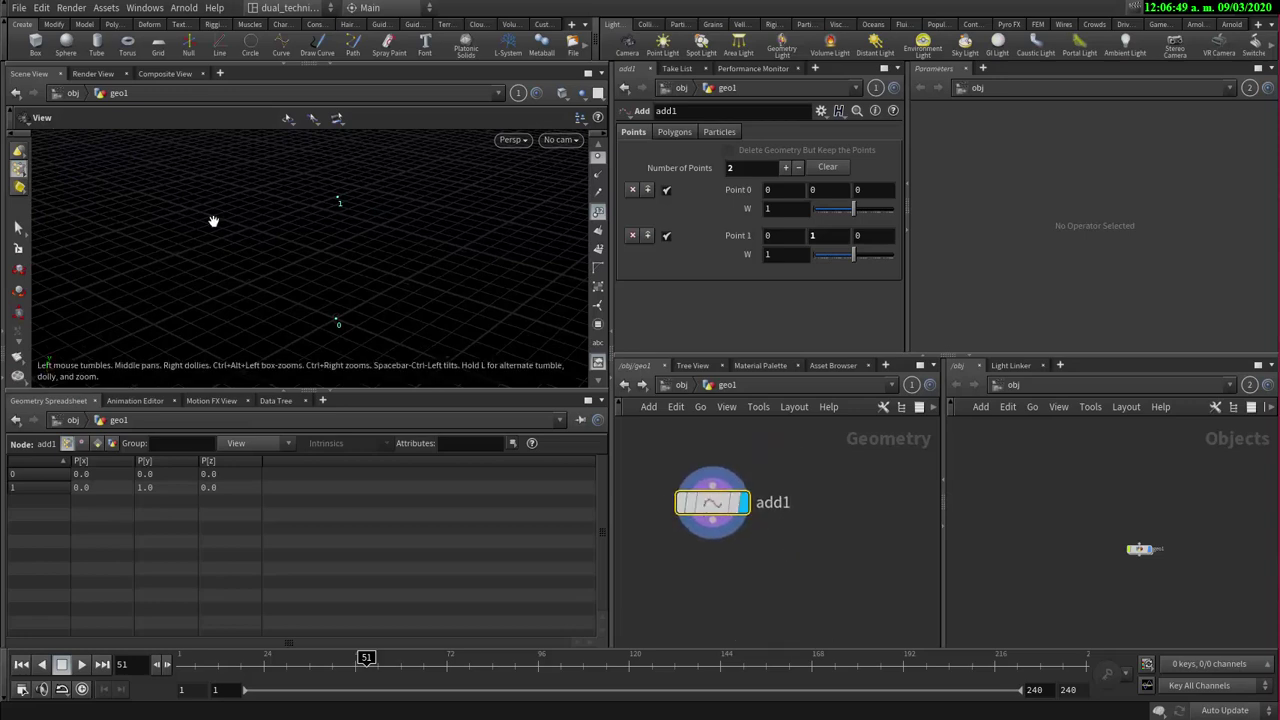
{"action": "middle_click", "coordinate": [712, 500]}
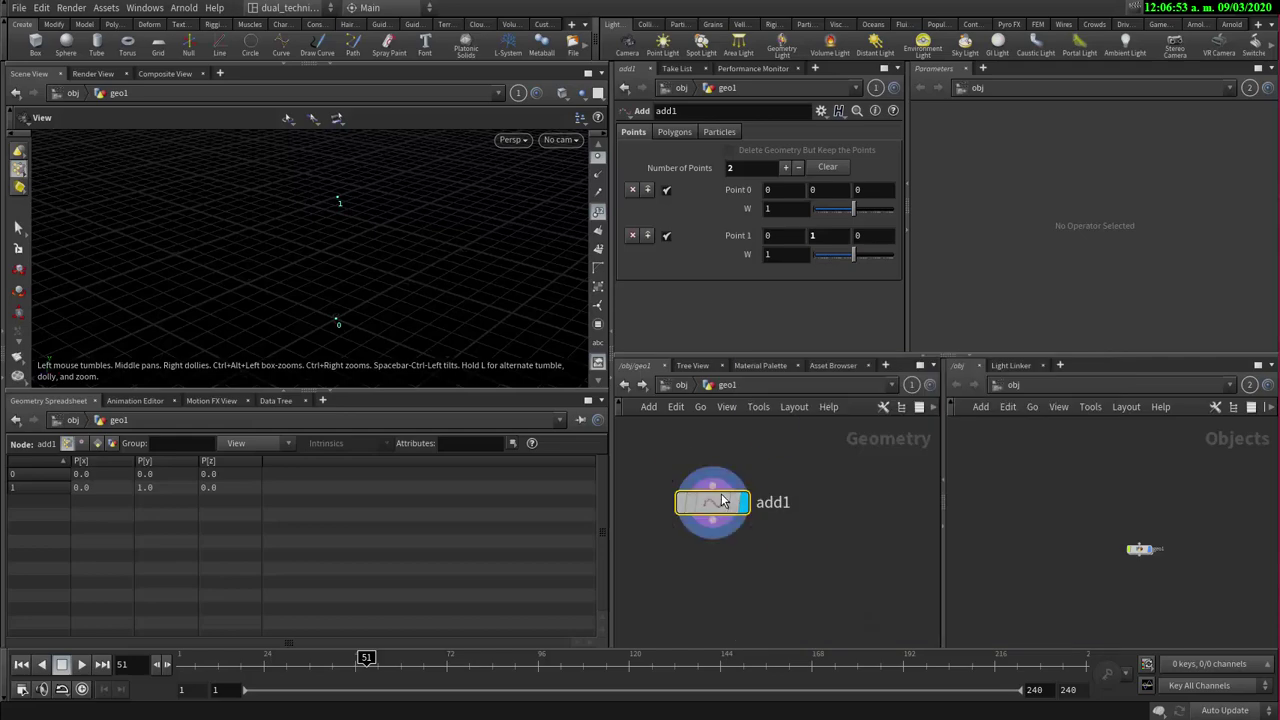
{"action": "left_click_drag", "start_coordinate": [720, 500], "coordinate": [666, 523]}
{"action": "scroll", "coordinate": [812, 524], "scroll_direction": "down", "scroll_amount": 2}
{"action": "middle_click_drag", "start_coordinate": [813, 524], "coordinate": [762, 482]}
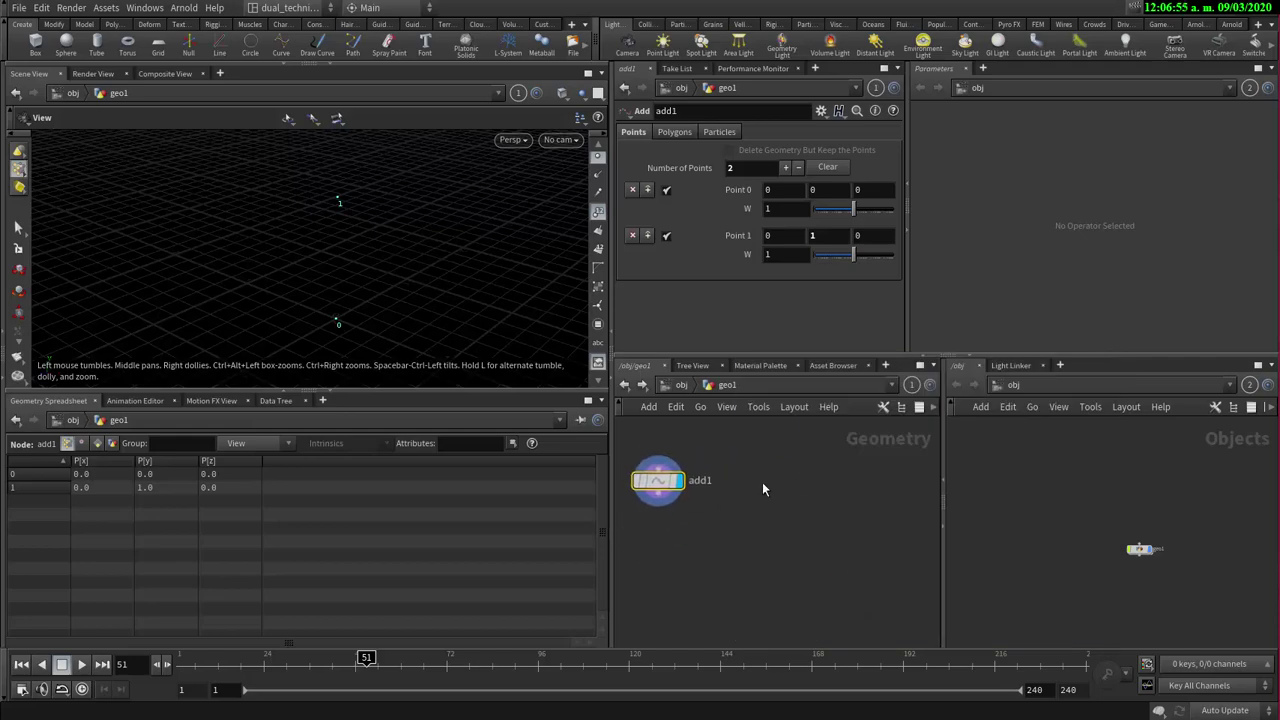
- Place a Line node beside add1 and make it the displayed node
{"action": "key", "text": "Tab"}
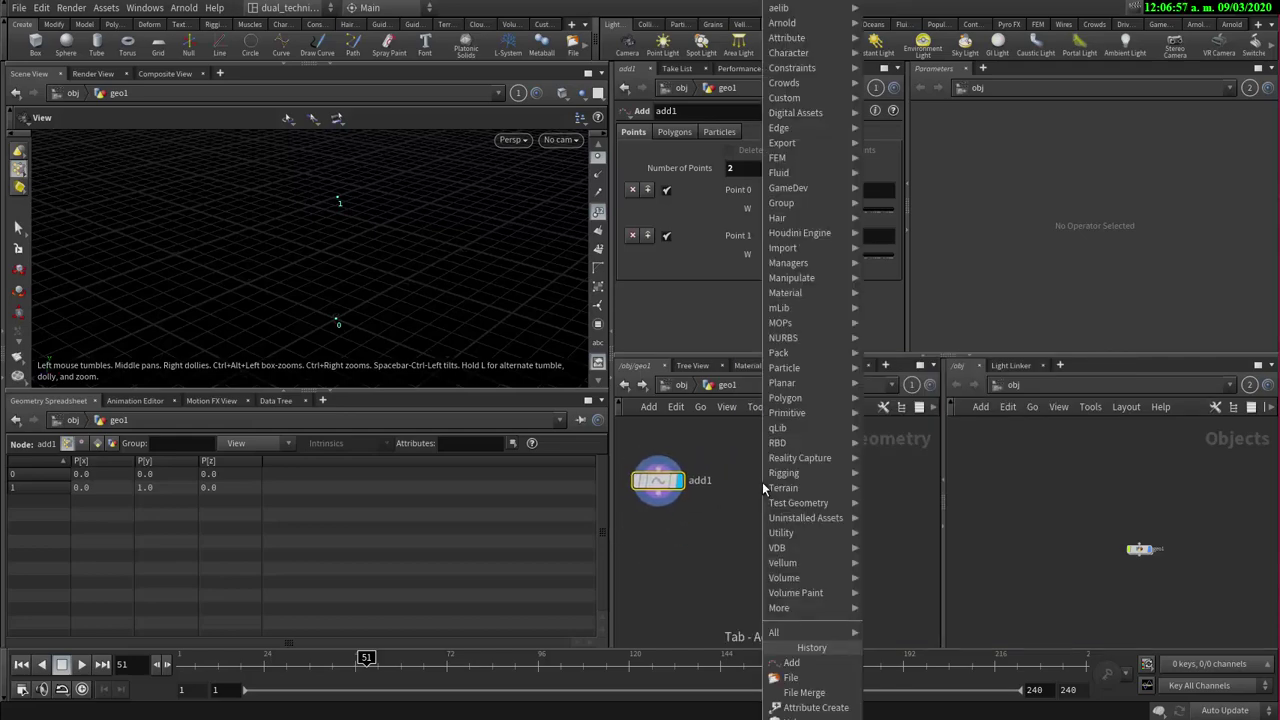
{"action": "type", "text": "lin"}
{"action": "key", "text": "Return"}
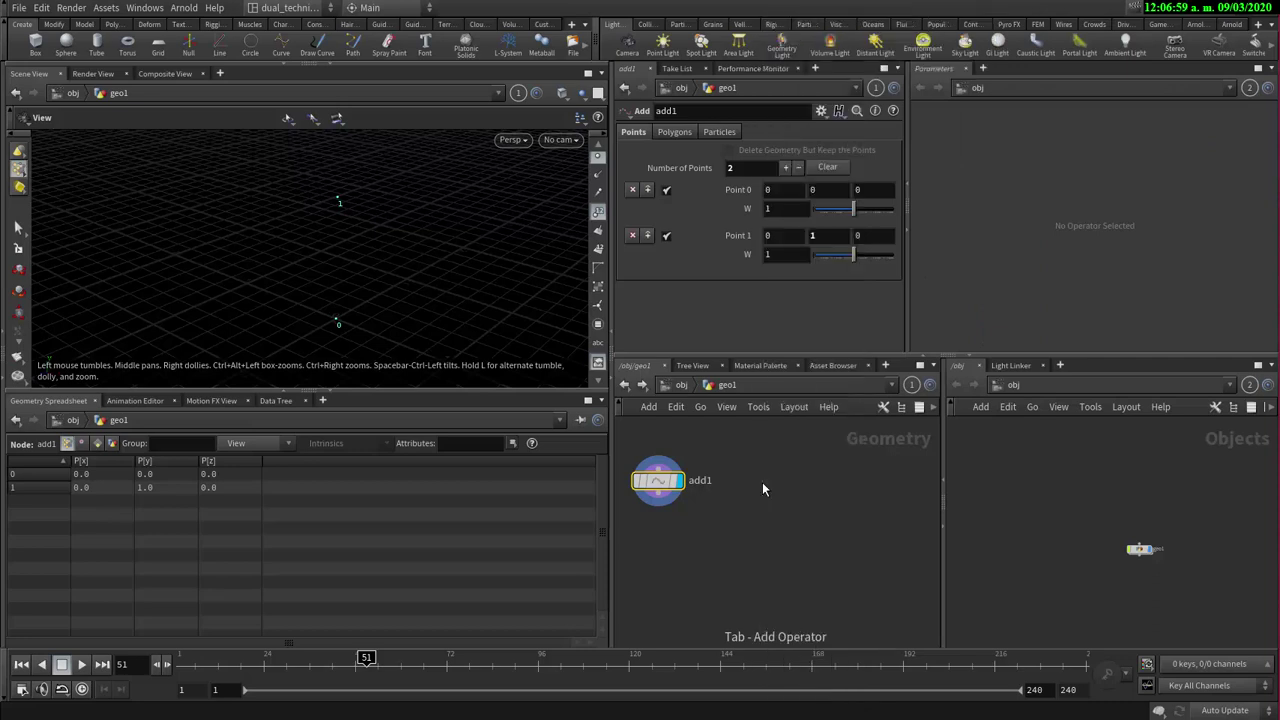
{"action": "left_click", "coordinate": [762, 482]}
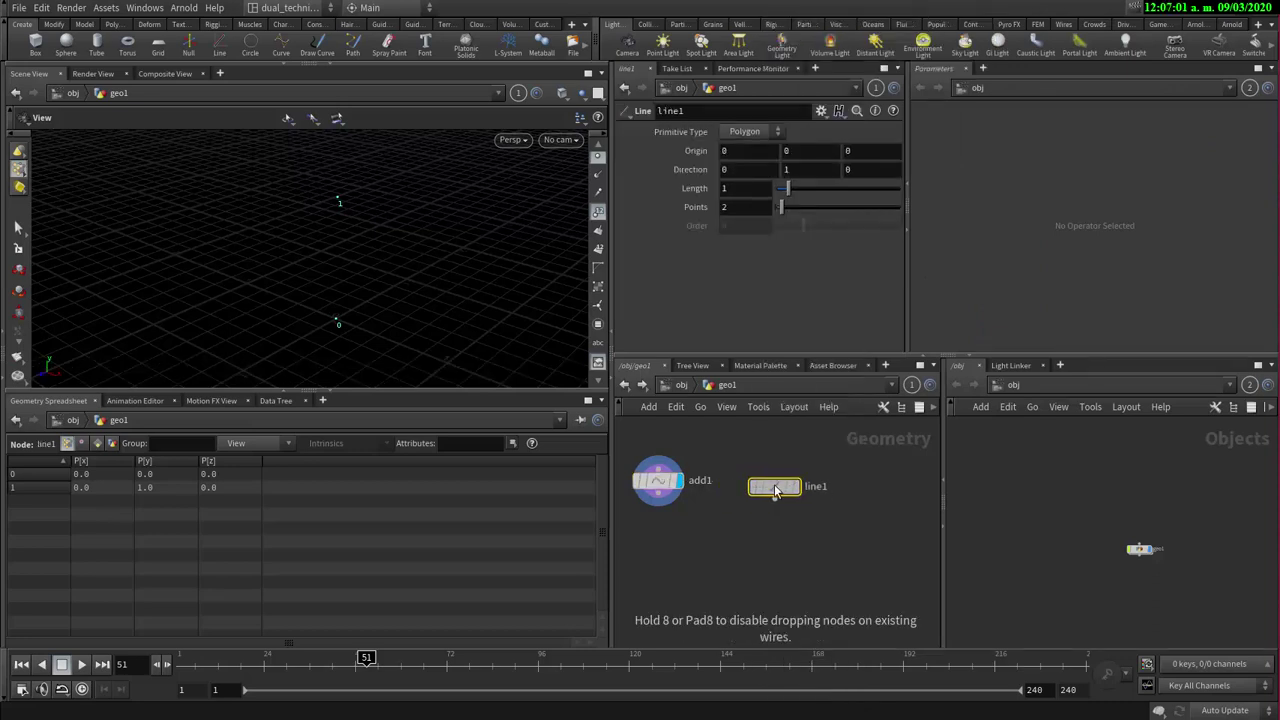
{"action": "left_click", "coordinate": [764, 485]}
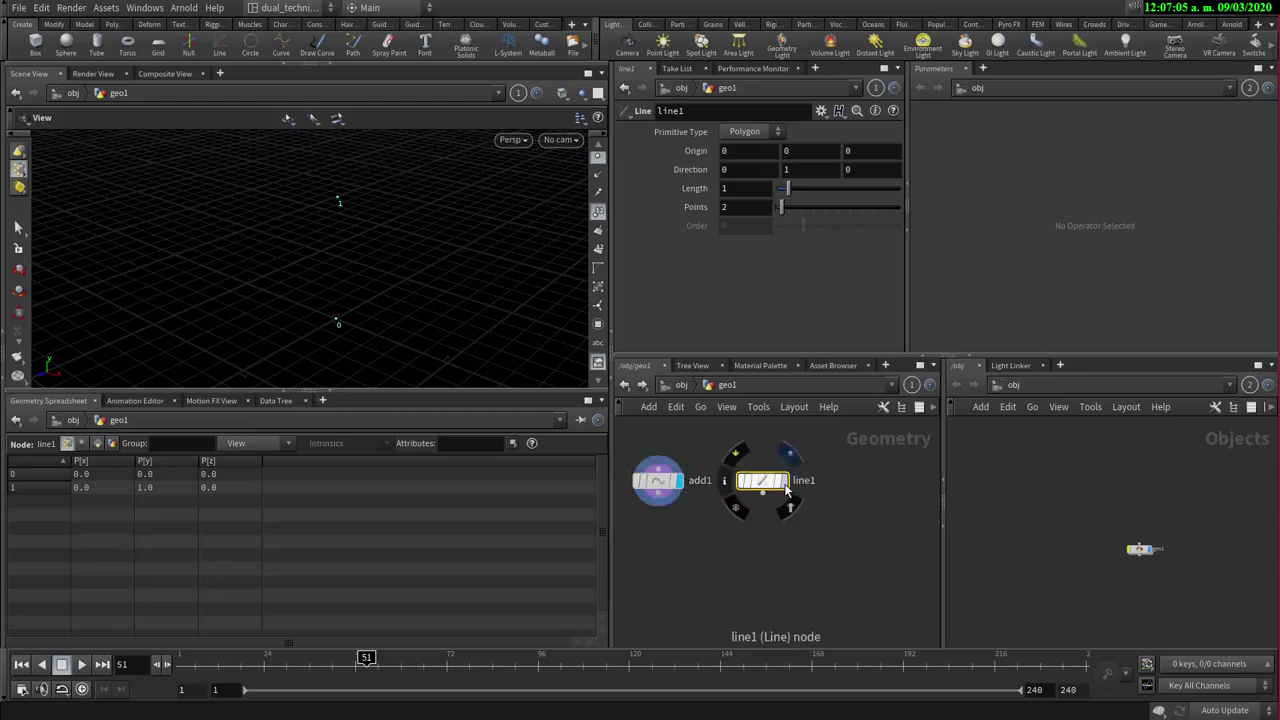
{"action": "left_click", "coordinate": [787, 485]}
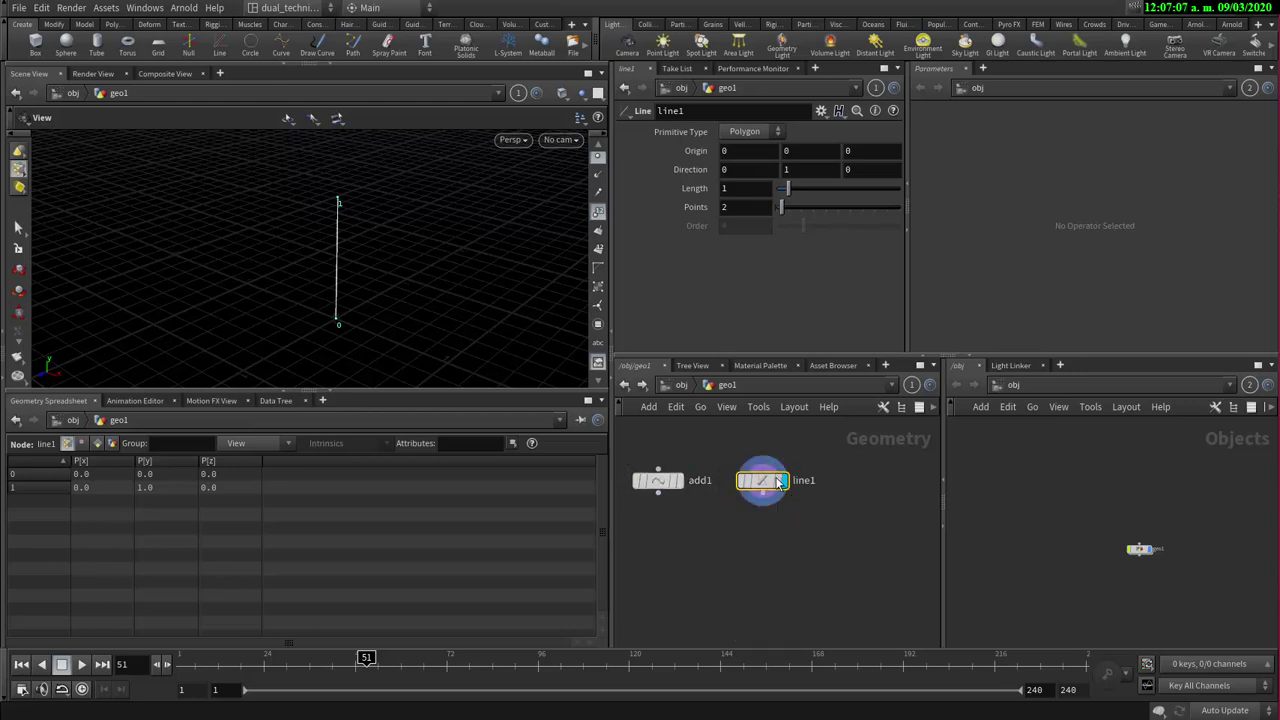
{"action": "mouse_move", "coordinate": [771, 485]}
{"action": "left_mouse_down"}
{"action": "mouse_move", "coordinate": [759, 468]}
{"action": "mouse_move", "coordinate": [772, 482]}
{"action": "left_mouse_up"}
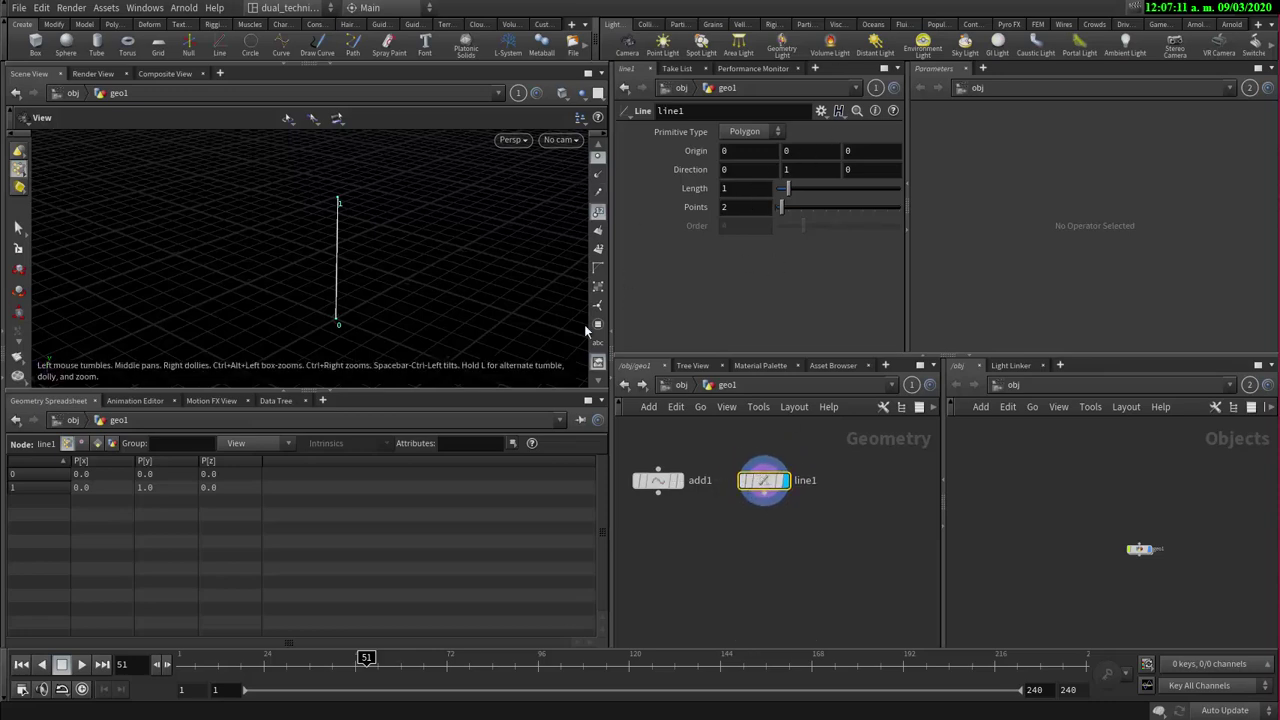
- Check the line1 node's information and set its number of points to 5
{"action": "middle_click_drag", "start_coordinate": [758, 478], "coordinate": [868, 404]}
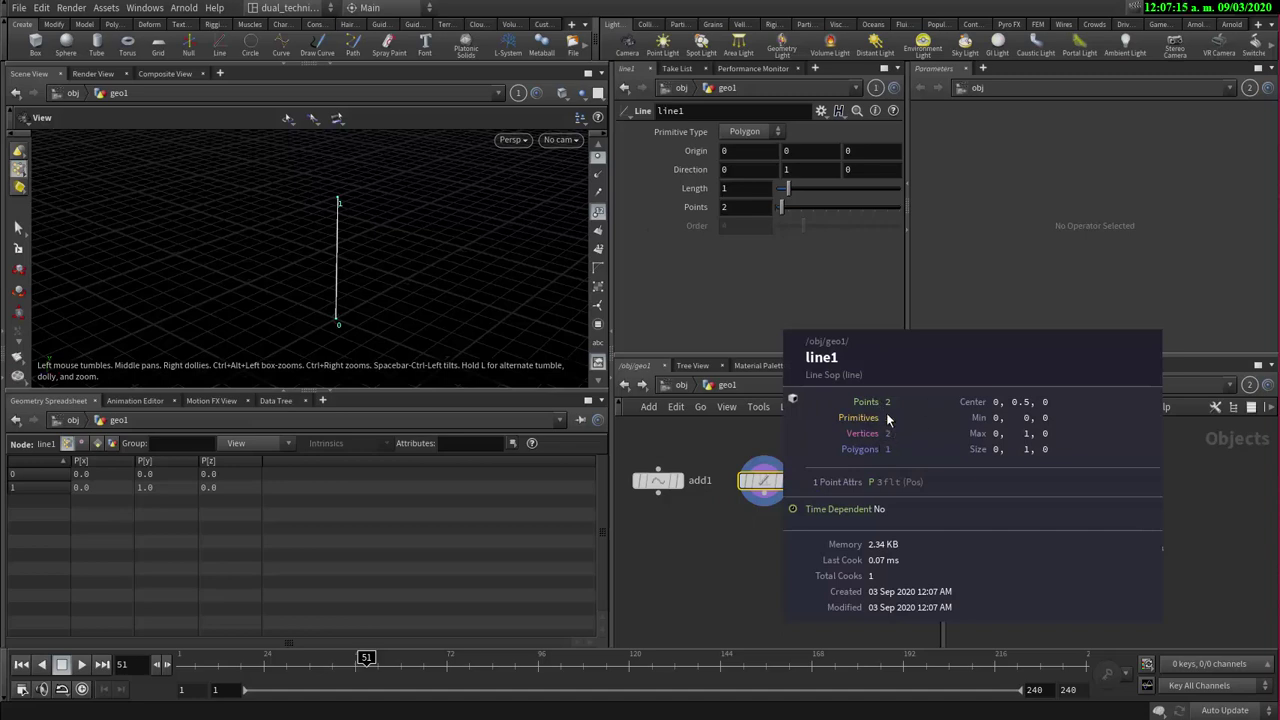
{"action": "middle_click_drag", "start_coordinate": [878, 451], "coordinate": [870, 452]}
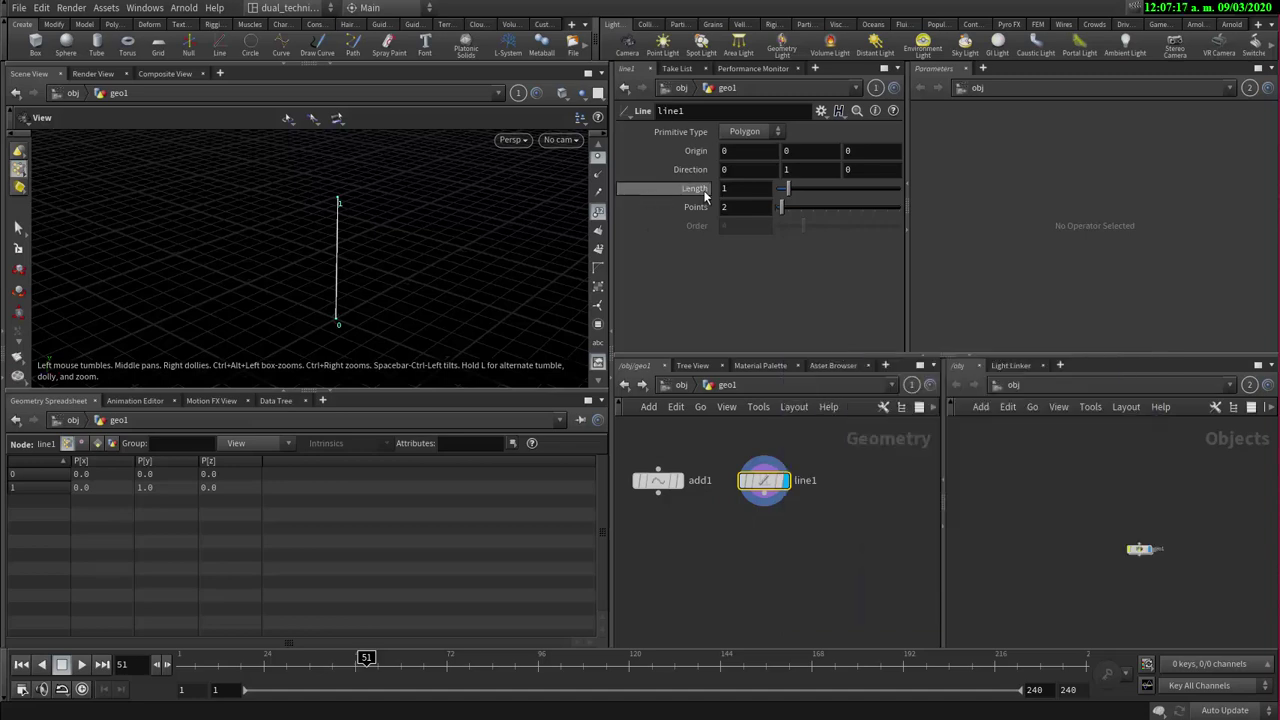
{"action": "double_click", "coordinate": [757, 207]}
{"action": "type", "text": "5"}
{"action": "key", "text": "Return"}
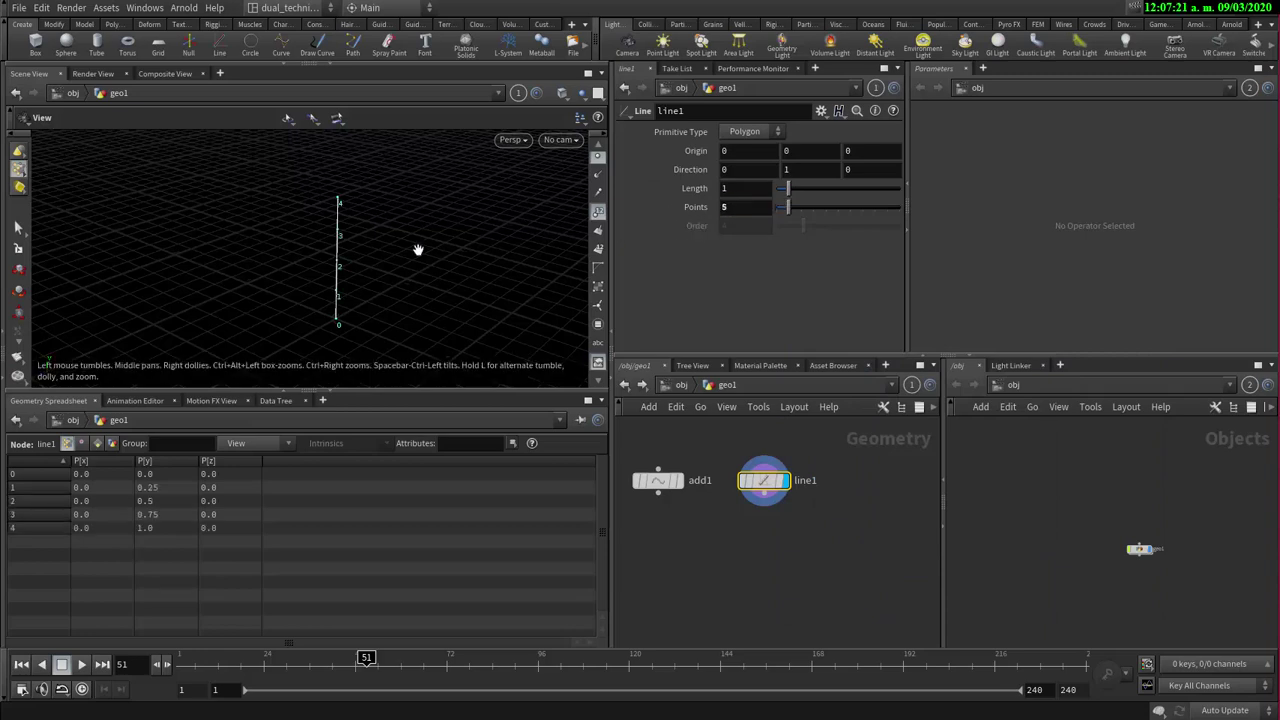
{"action": "left_click_drag", "start_coordinate": [326, 280], "coordinate": [391, 249]}
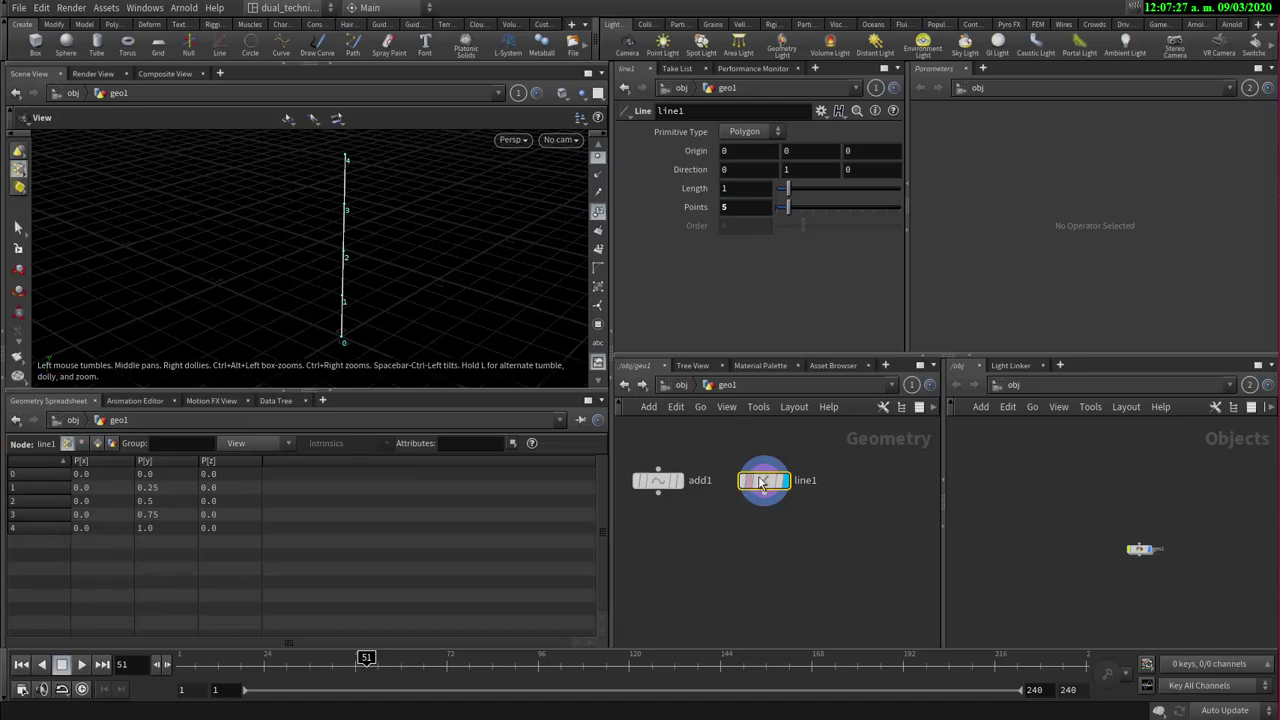
- Compare the point data of add1 and line1 in the spreadsheet, examine the line in the viewport, and review line1's node information
{"action": "left_click", "coordinate": [656, 481]}
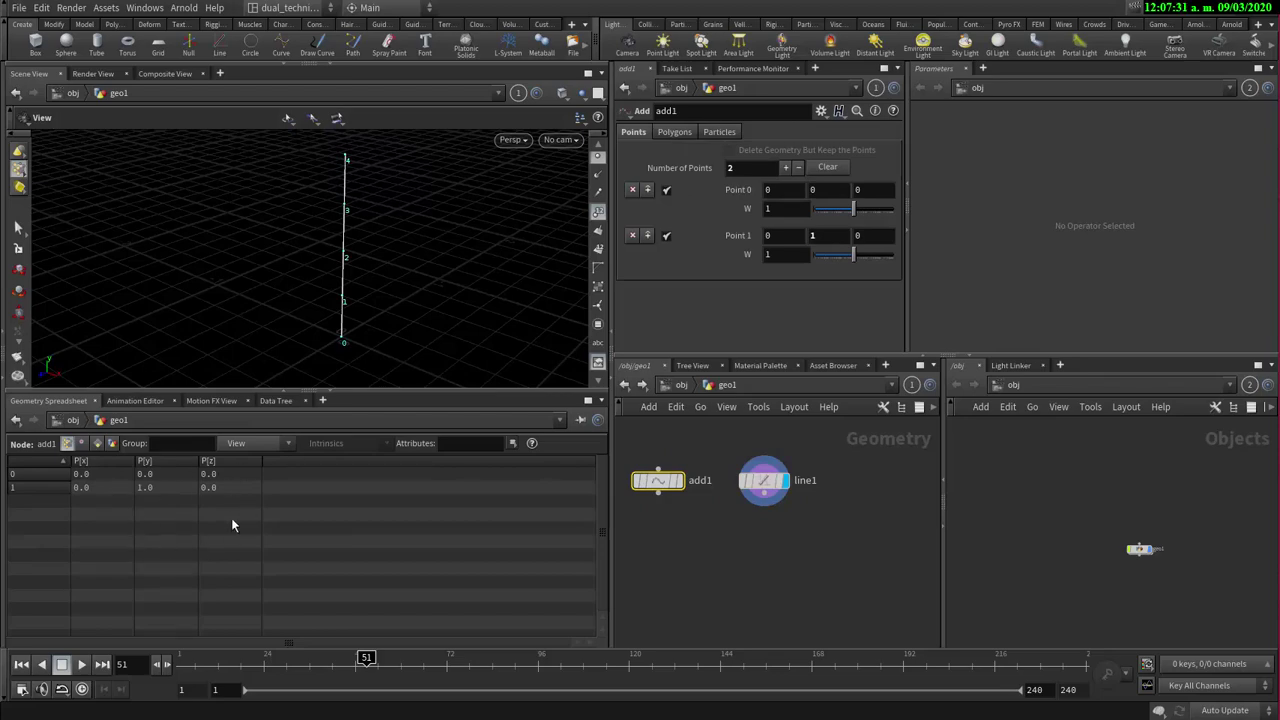
{"action": "left_click_drag", "start_coordinate": [403, 234], "coordinate": [366, 250]}
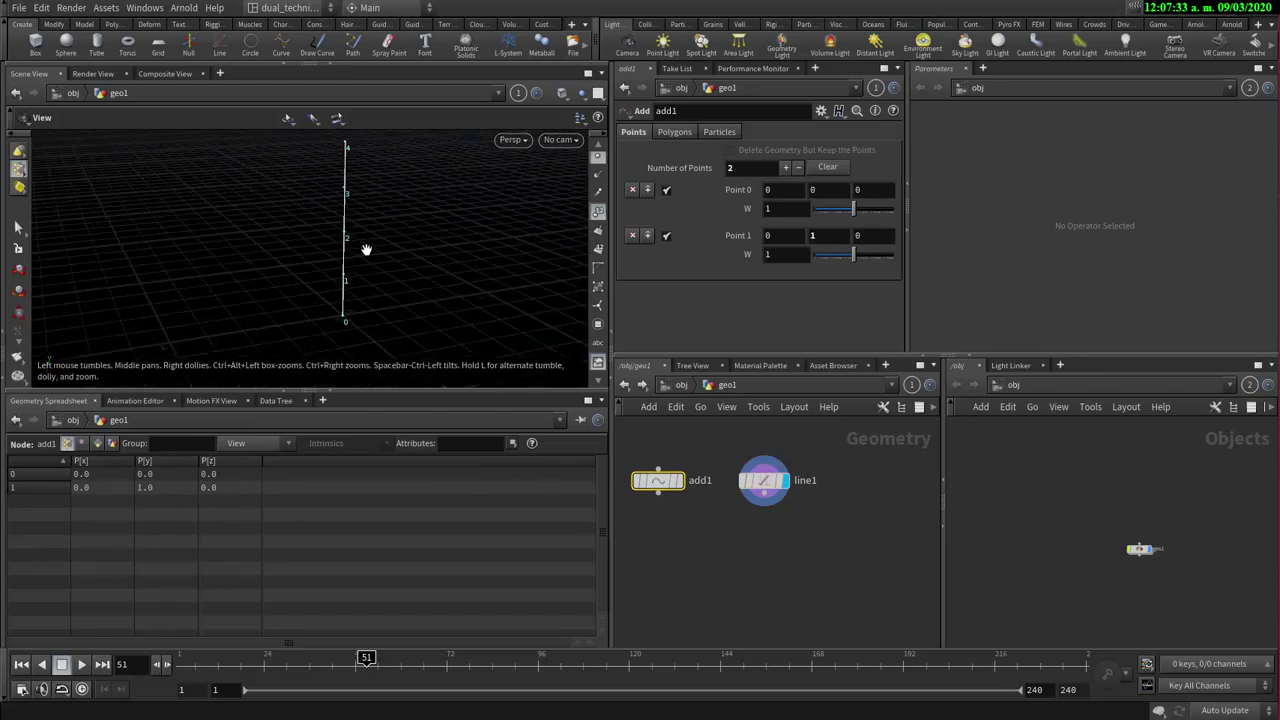
{"action": "left_click_drag", "start_coordinate": [286, 234], "coordinate": [331, 234]}
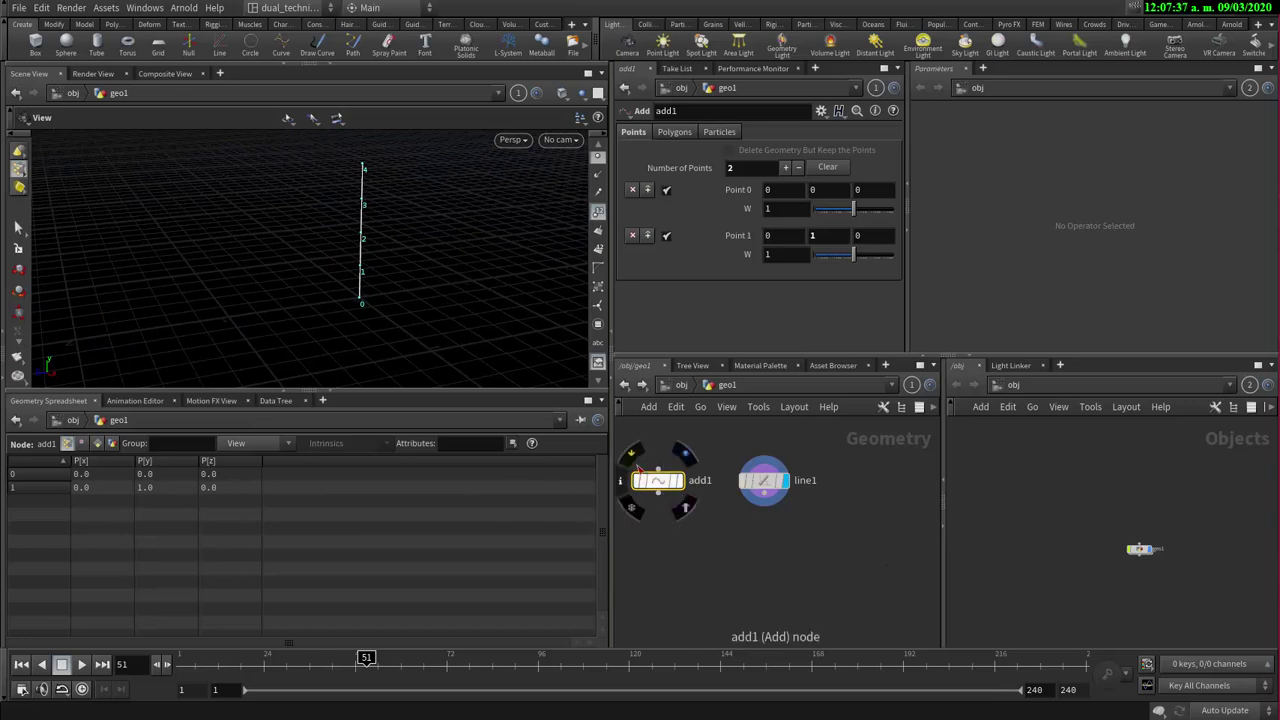
{"action": "mouse_move", "coordinate": [730, 462]}
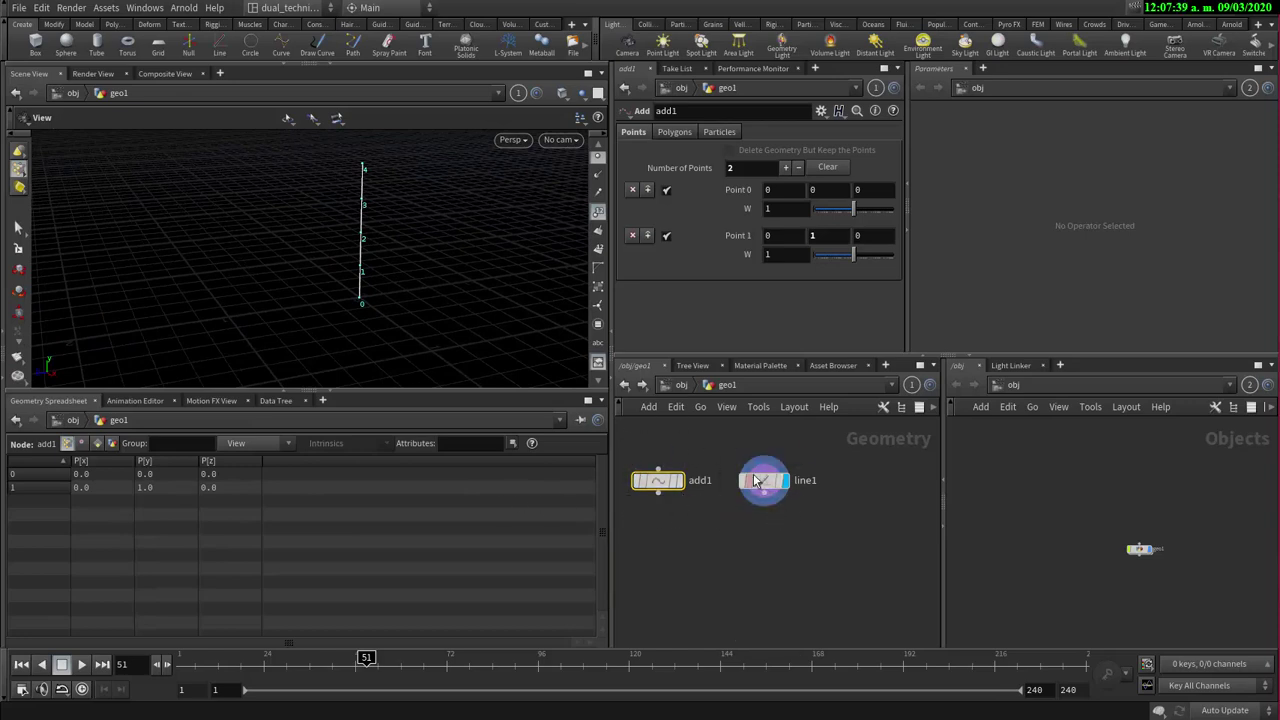
{"action": "left_click", "coordinate": [766, 484]}
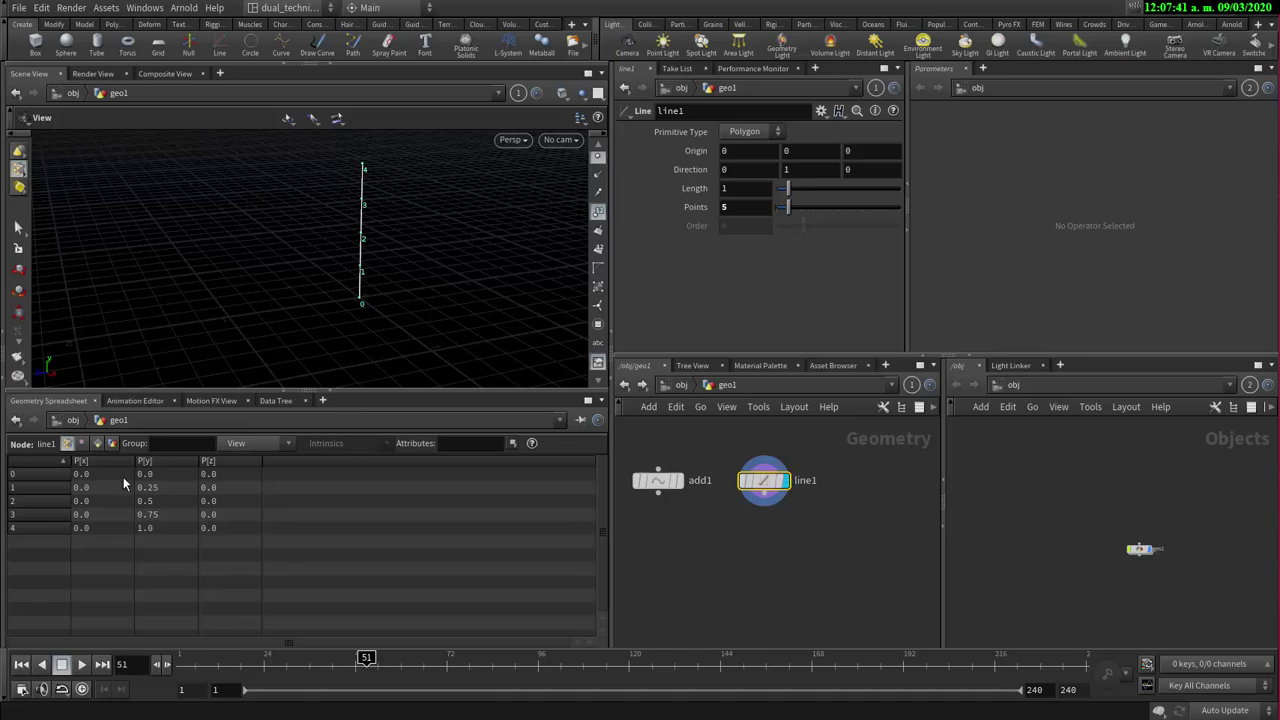
{"action": "middle_click_drag", "start_coordinate": [323, 283], "coordinate": [243, 306]}
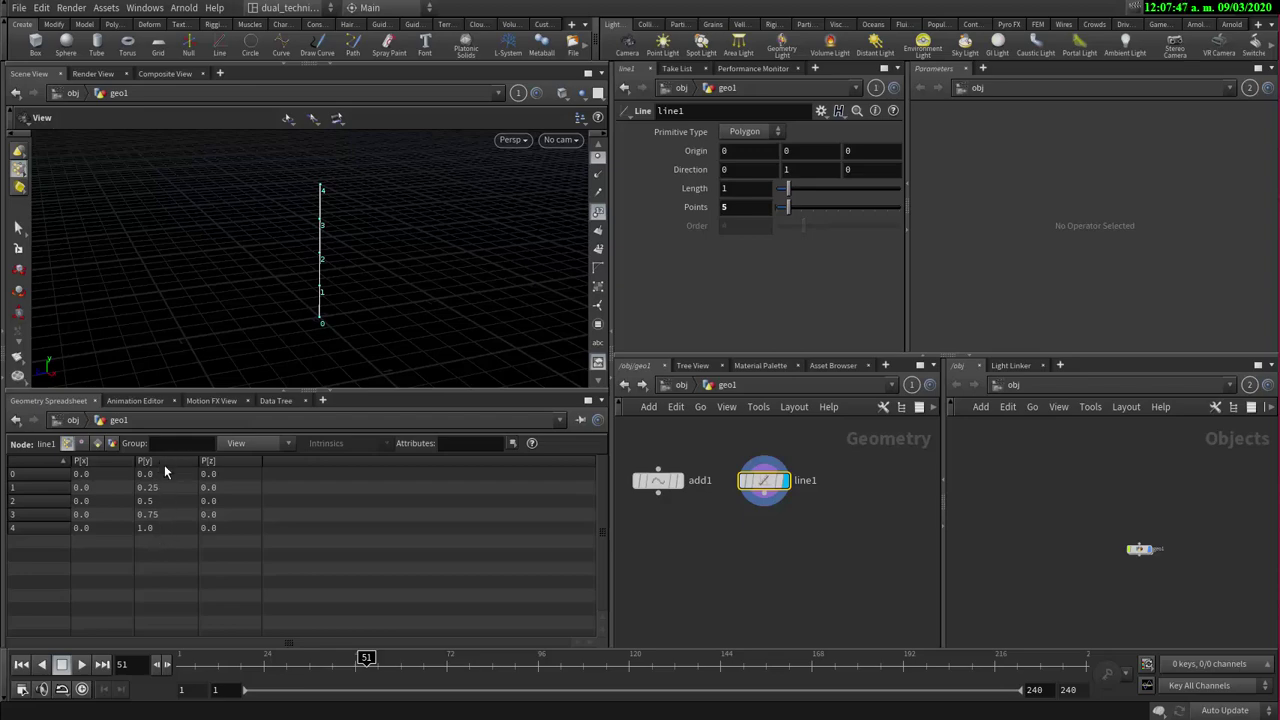
{"action": "left_click_drag", "start_coordinate": [283, 271], "coordinate": [353, 279]}
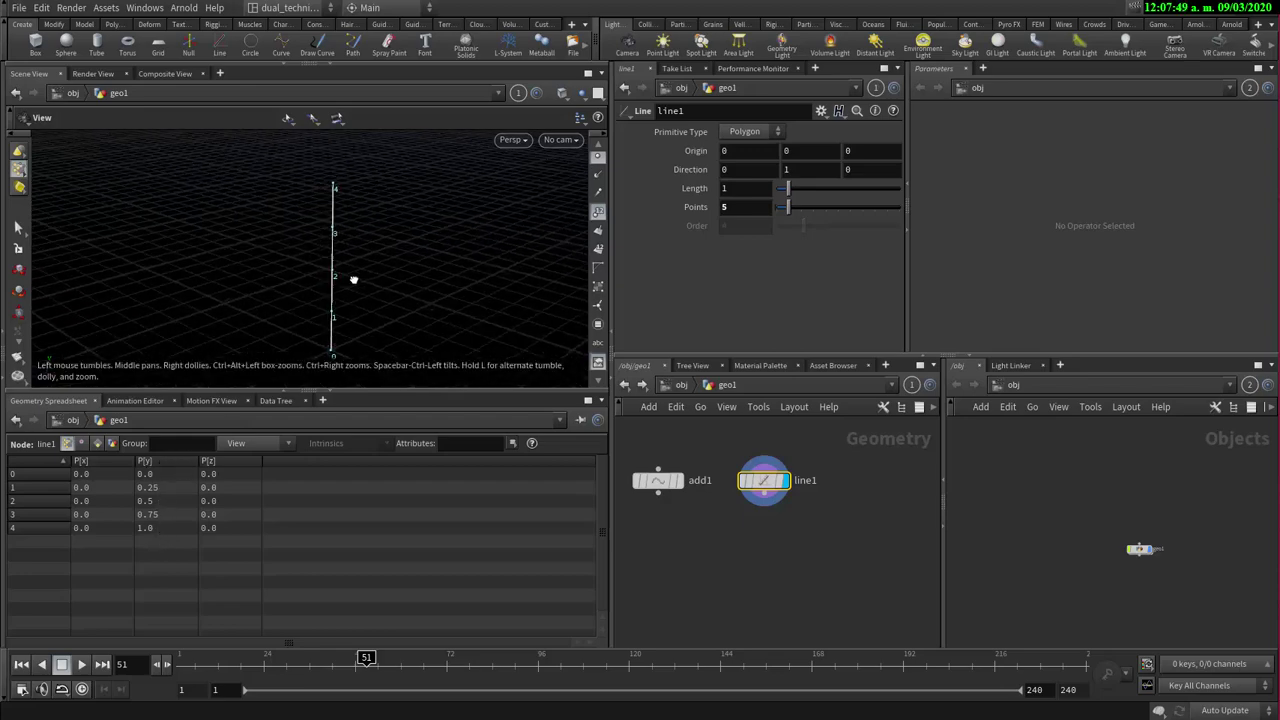
{"action": "left_click_drag", "start_coordinate": [423, 234], "coordinate": [534, 320]}
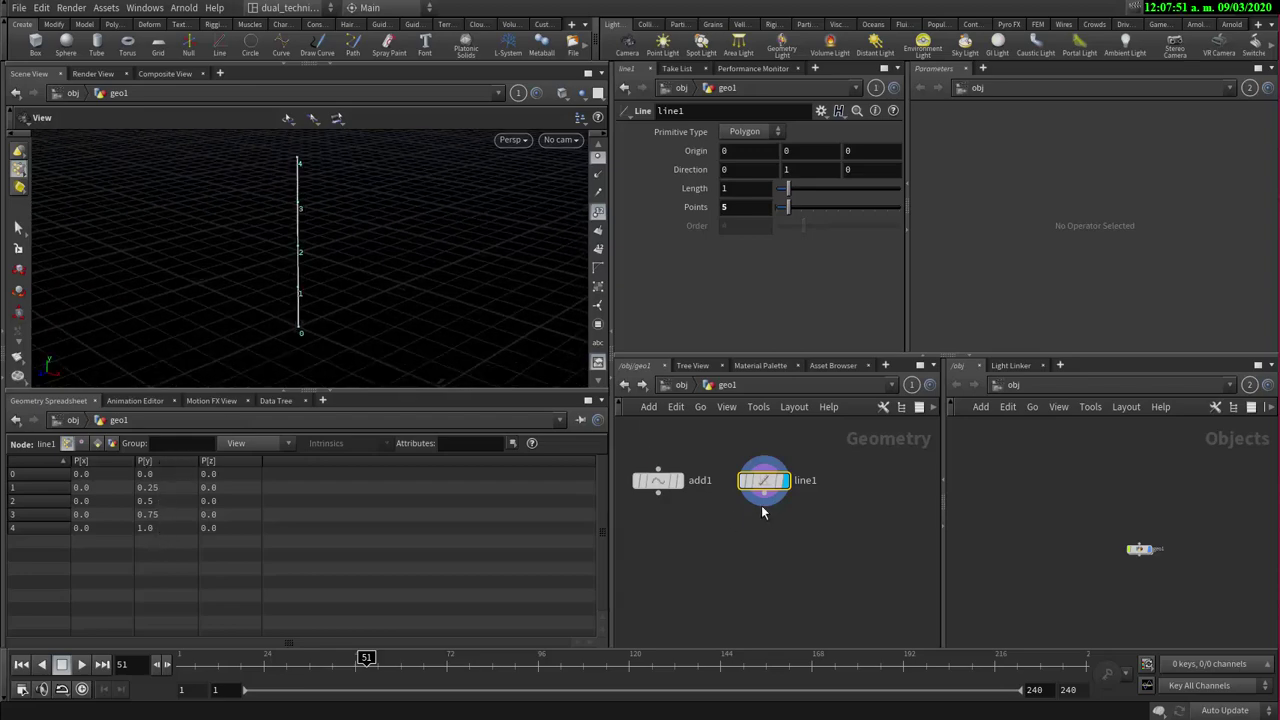
{"action": "middle_click_drag", "start_coordinate": [765, 484], "coordinate": [883, 441]}
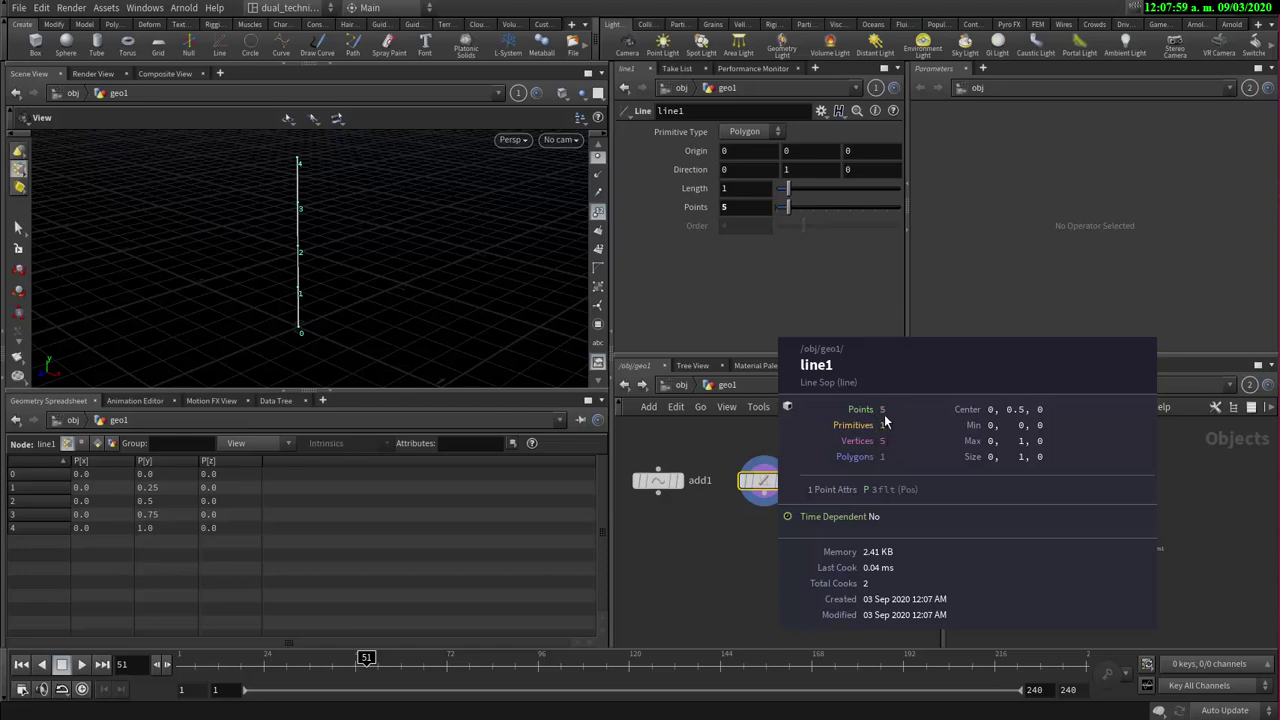
- Place a Grid node beside line1 and make it the displayed node
{"action": "middle_click_drag", "start_coordinate": [700, 548], "coordinate": [646, 548]}
{"action": "scroll", "coordinate": [812, 447], "scroll_direction": "down", "scroll_amount": 3}
{"action": "key", "text": "Tab"}
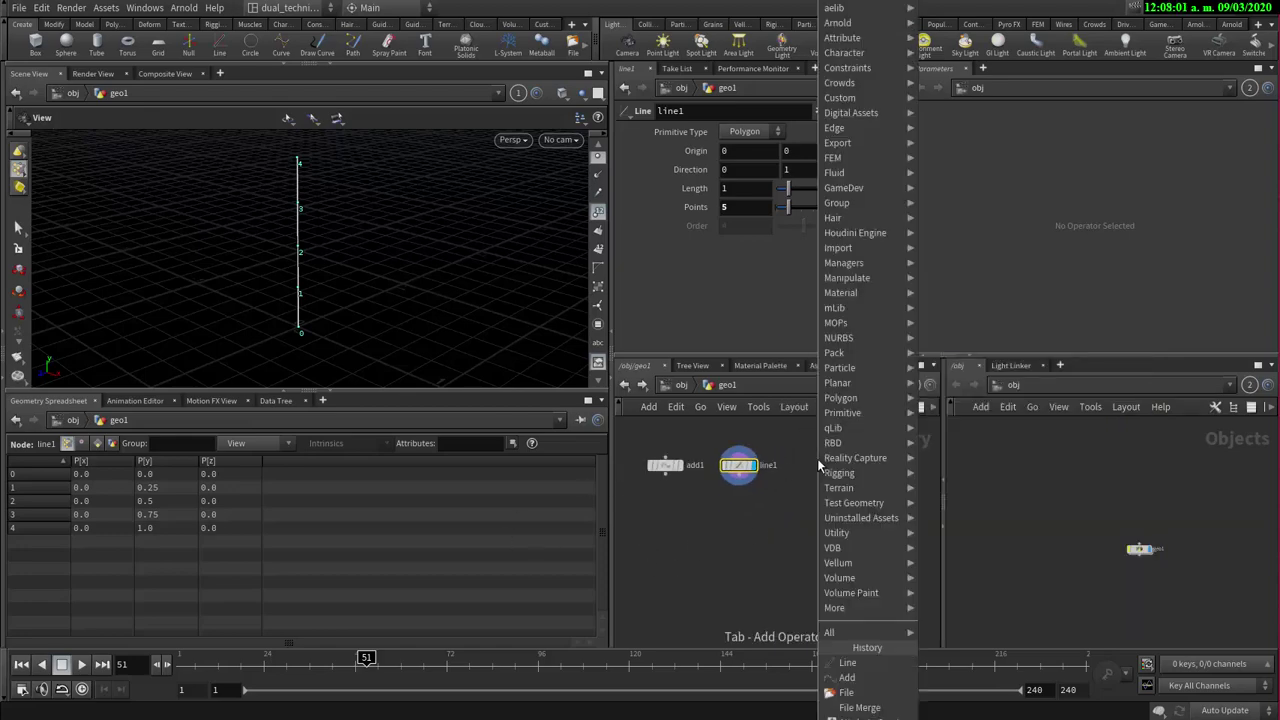
{"action": "type", "text": "grid"}
{"action": "key", "text": "Return"}
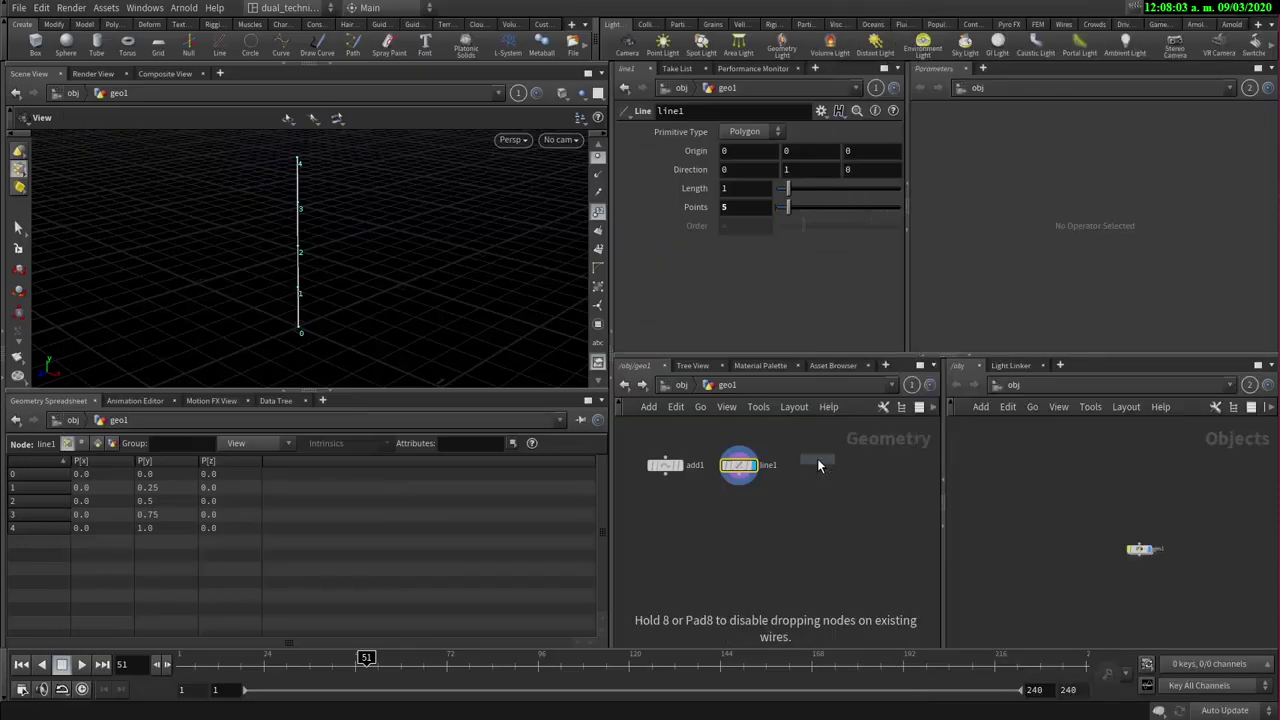
{"action": "left_click", "coordinate": [817, 466]}
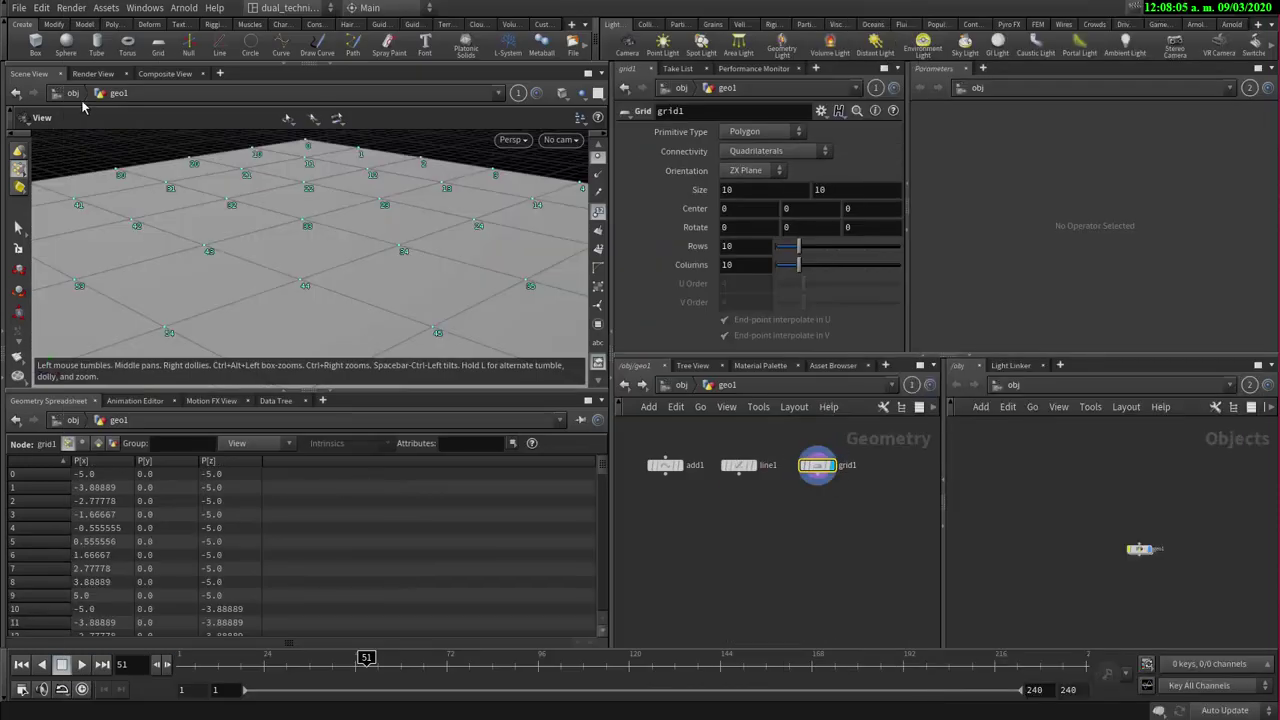
- Examine the grid's numbered points and faces in the viewport from several angles and distances
{"action": "scroll", "coordinate": [71, 220], "scroll_direction": "down", "scroll_amount": 3}
{"action": "left_click_drag", "start_coordinate": [529, 254], "coordinate": [334, 240]}
{"action": "scroll", "coordinate": [332, 247], "scroll_direction": "down", "scroll_amount": 3}
{"action": "left_click_drag", "start_coordinate": [413, 233], "coordinate": [382, 243]}
{"action": "middle_click_drag", "start_coordinate": [382, 243], "coordinate": [328, 245]}
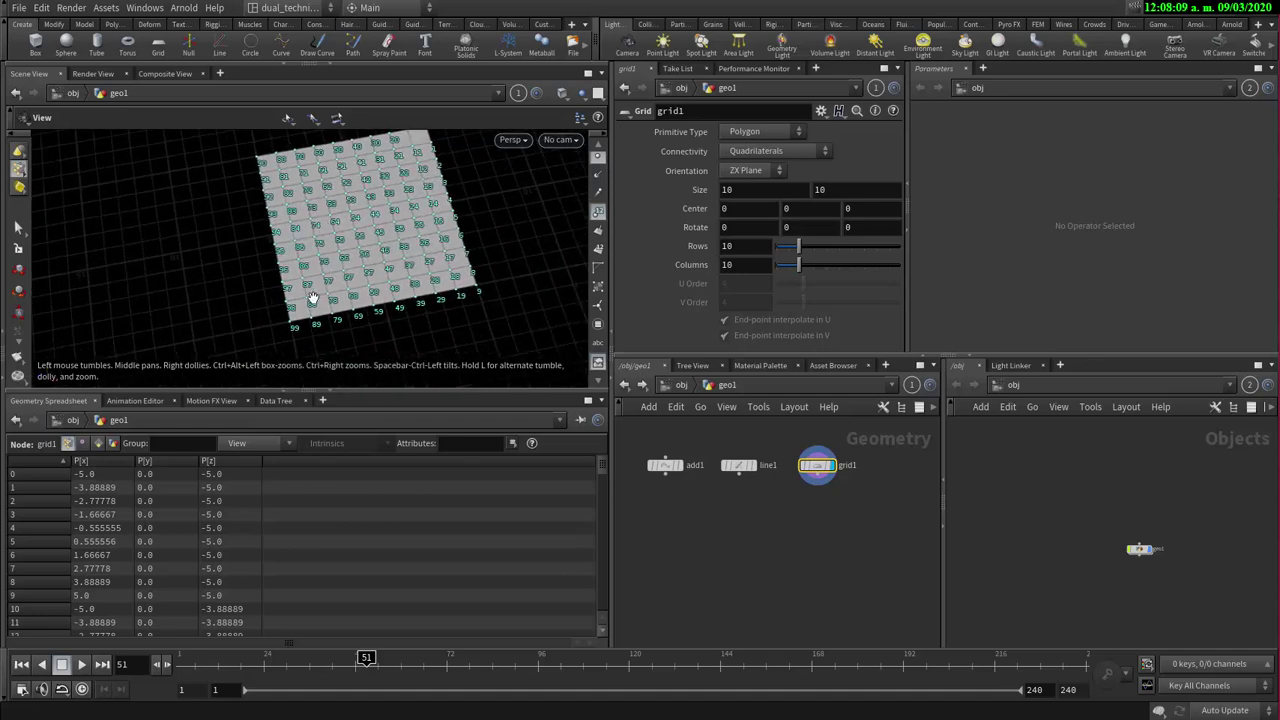
{"action": "left_click_drag", "start_coordinate": [385, 215], "coordinate": [394, 249]}
{"action": "scroll", "coordinate": [372, 245], "scroll_direction": "down", "scroll_amount": 3}
{"action": "middle_click_drag", "start_coordinate": [366, 256], "coordinate": [351, 249]}
{"action": "left_click_drag", "start_coordinate": [351, 249], "coordinate": [335, 288]}
{"action": "scroll", "coordinate": [267, 291], "scroll_direction": "up", "scroll_amount": 4}
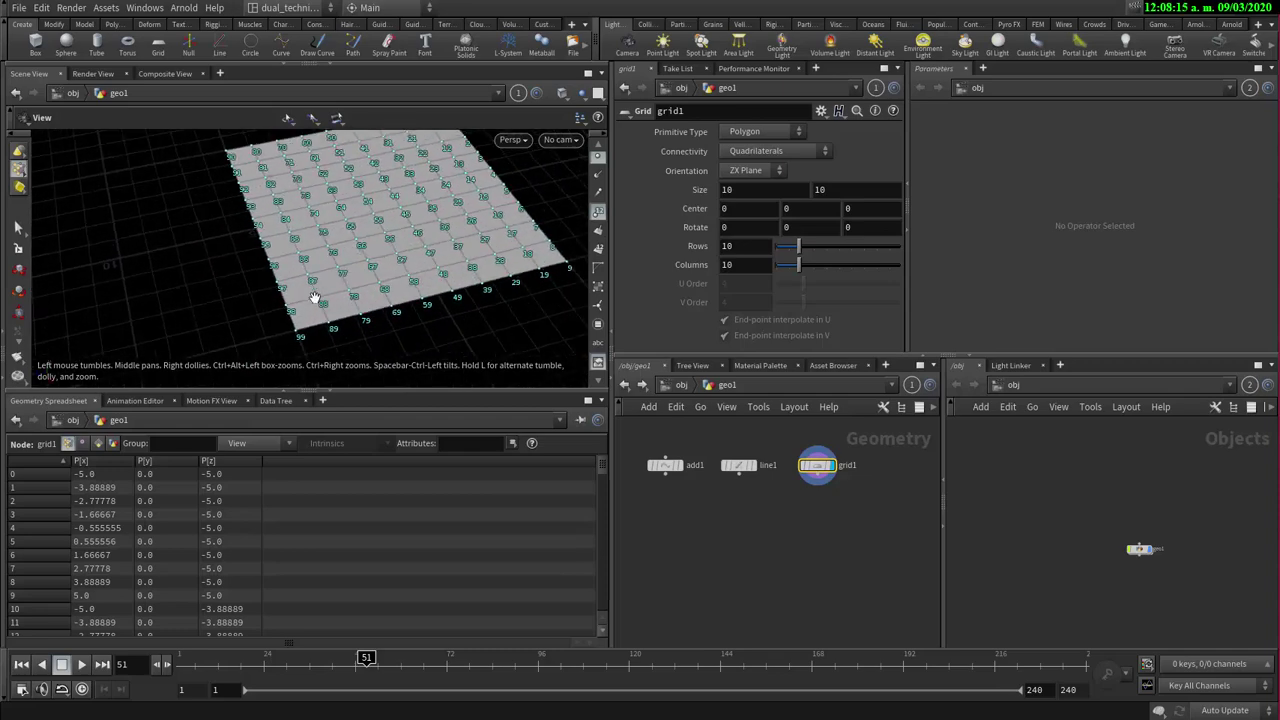
{"action": "left_click_drag", "start_coordinate": [426, 200], "coordinate": [311, 198]}
{"action": "scroll", "coordinate": [341, 240], "scroll_direction": "down", "scroll_amount": 2}
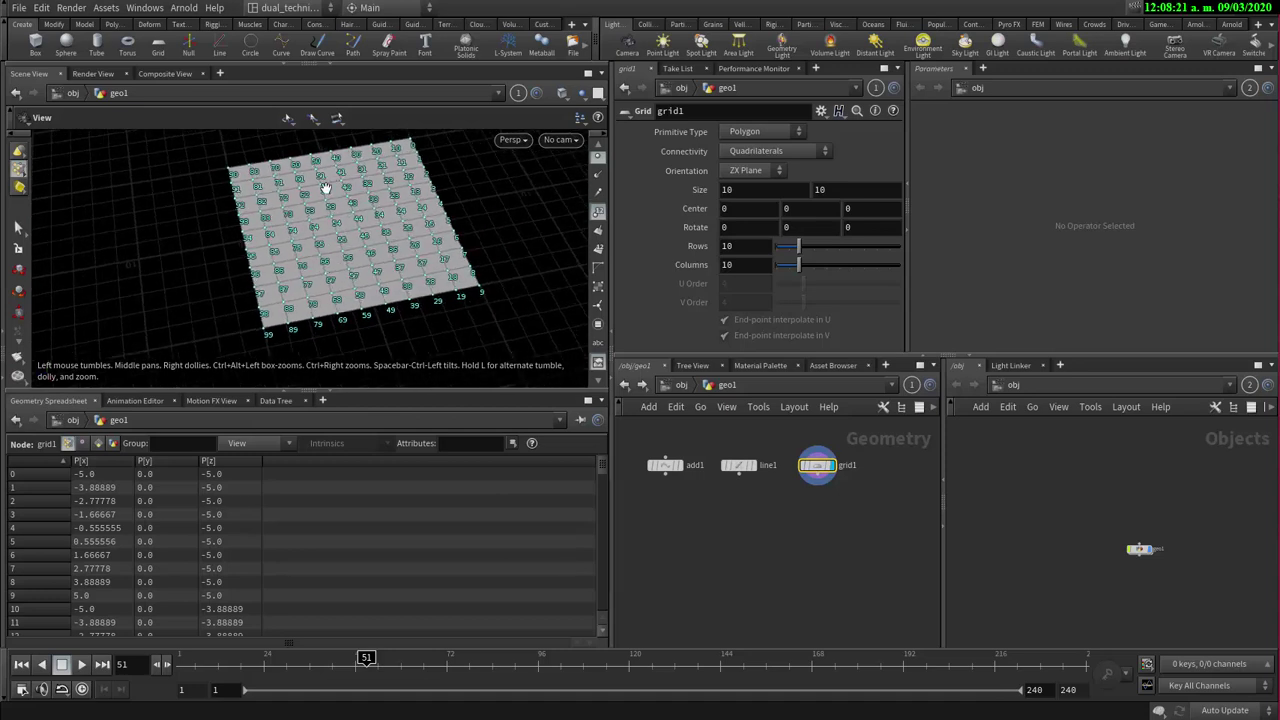
{"action": "scroll", "coordinate": [393, 278], "scroll_direction": "up", "scroll_amount": 2}
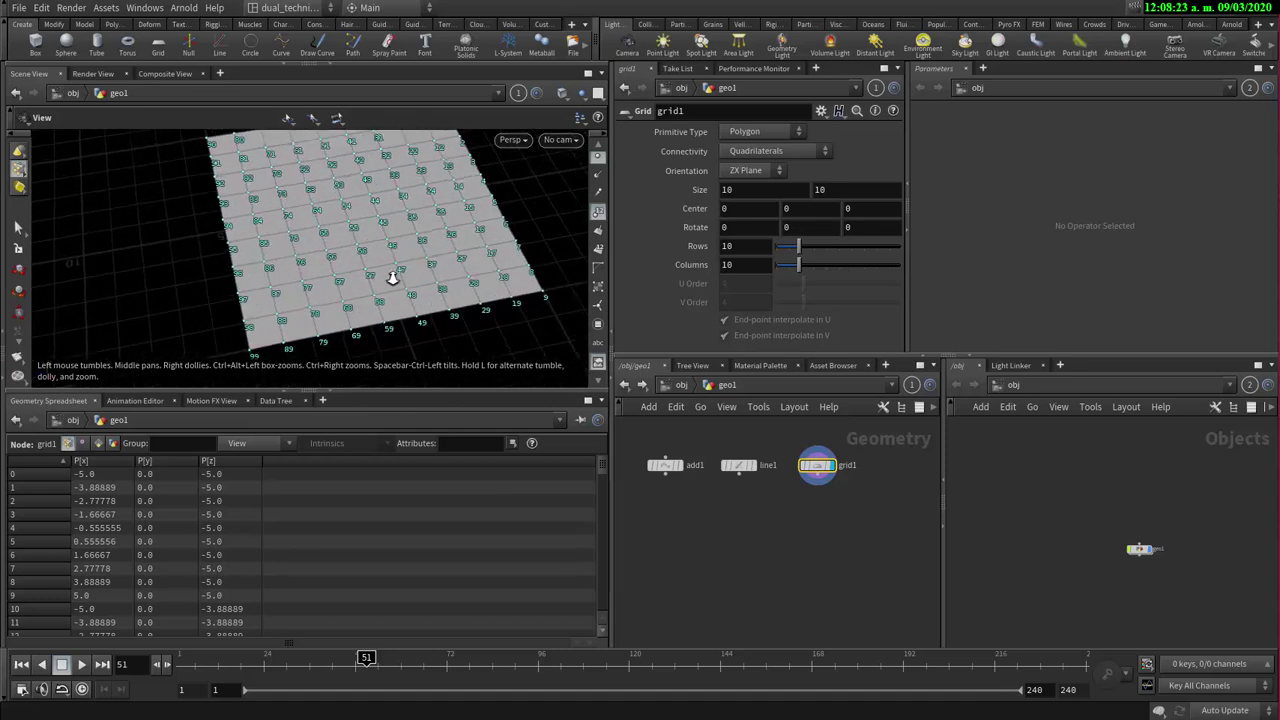
{"action": "left_click_drag", "start_coordinate": [381, 250], "coordinate": [330, 270]}
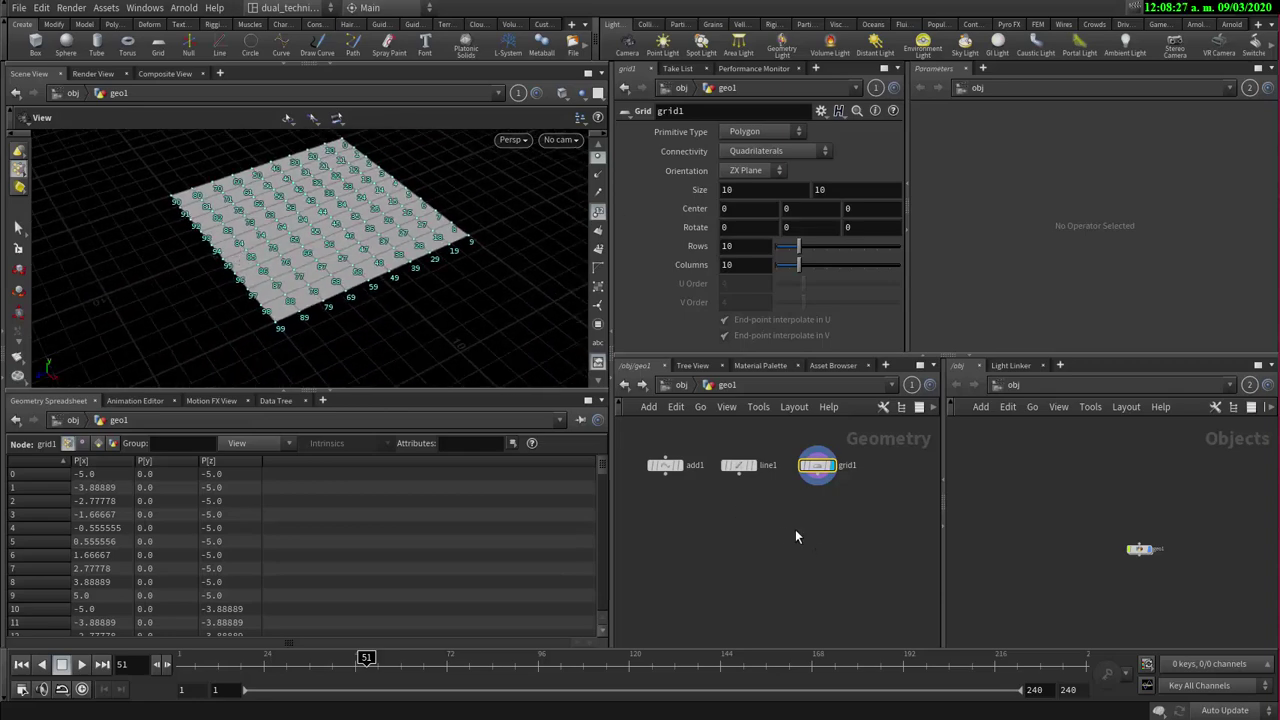
- Check grid1's node information, compare its point, vertex and primitive listings in the spreadsheet, and leave the vertex listing shown
{"action": "middle_click", "coordinate": [822, 468]}
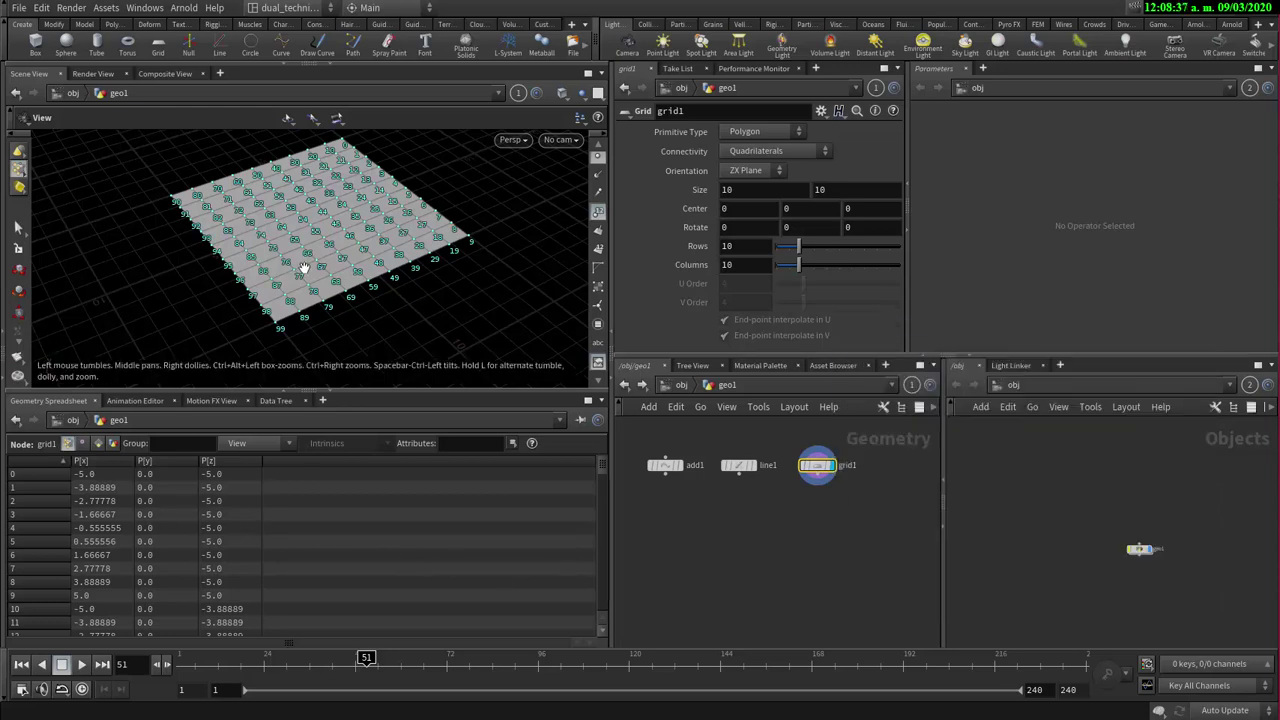
{"action": "left_click_drag", "start_coordinate": [365, 234], "coordinate": [289, 253]}
{"action": "scroll", "coordinate": [289, 253], "scroll_direction": "up", "scroll_amount": 3}
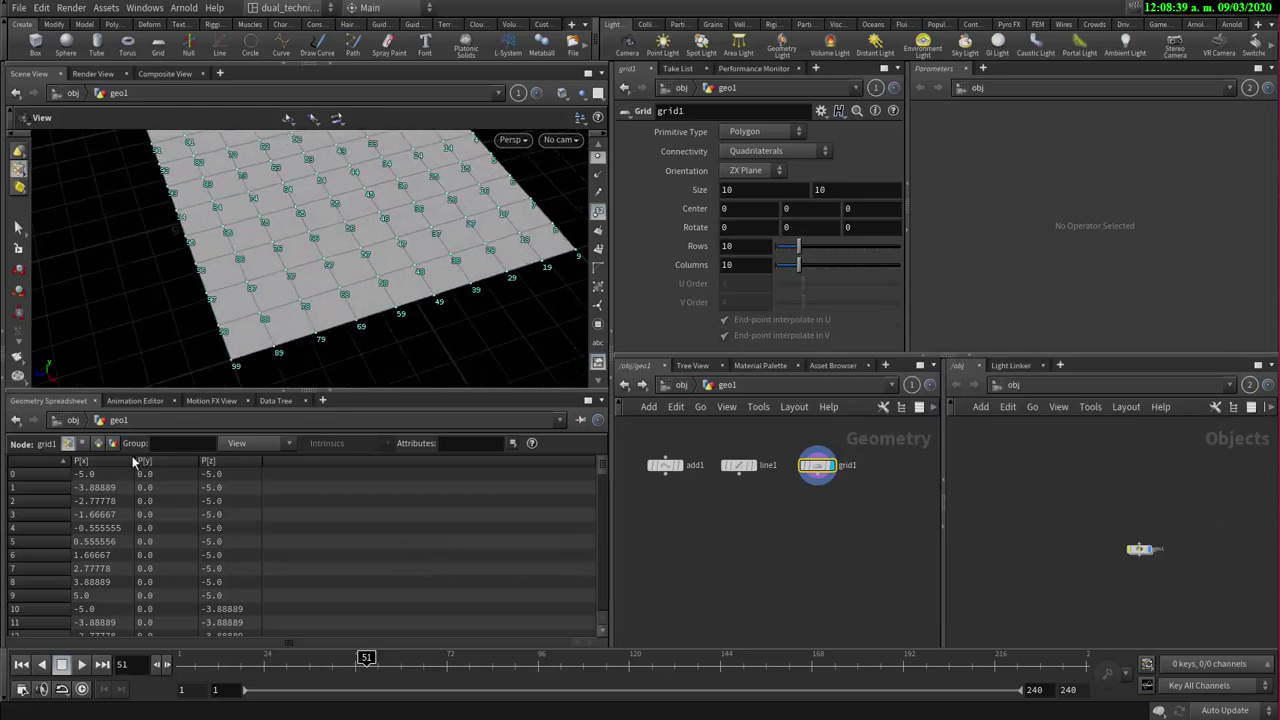
{"action": "left_click", "coordinate": [83, 443]}
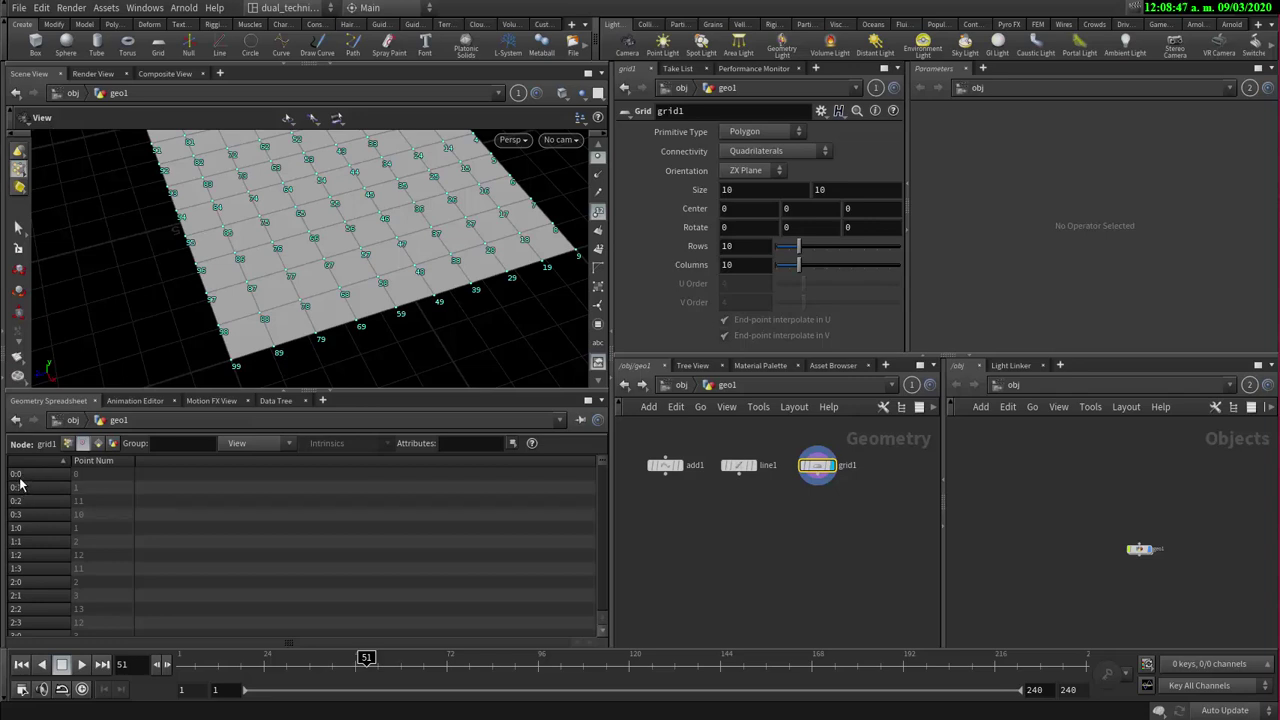
{"action": "left_click", "coordinate": [66, 444]}
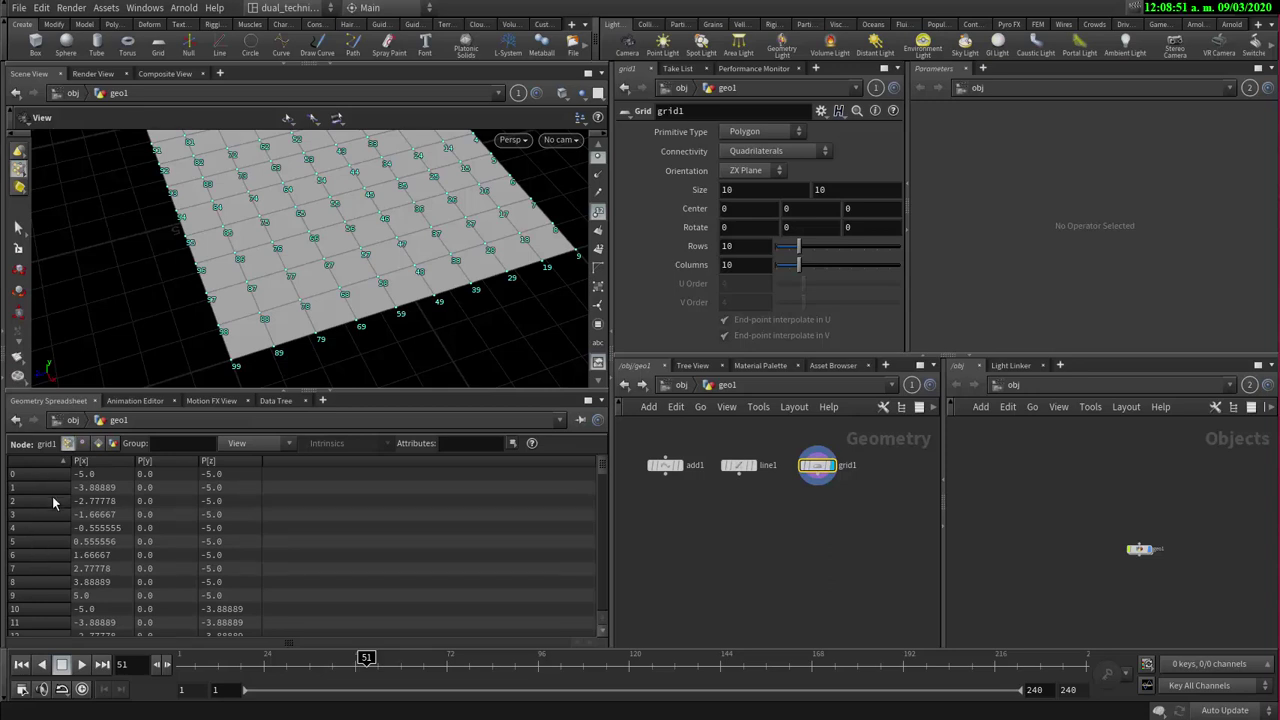
{"action": "left_click", "coordinate": [100, 444]}
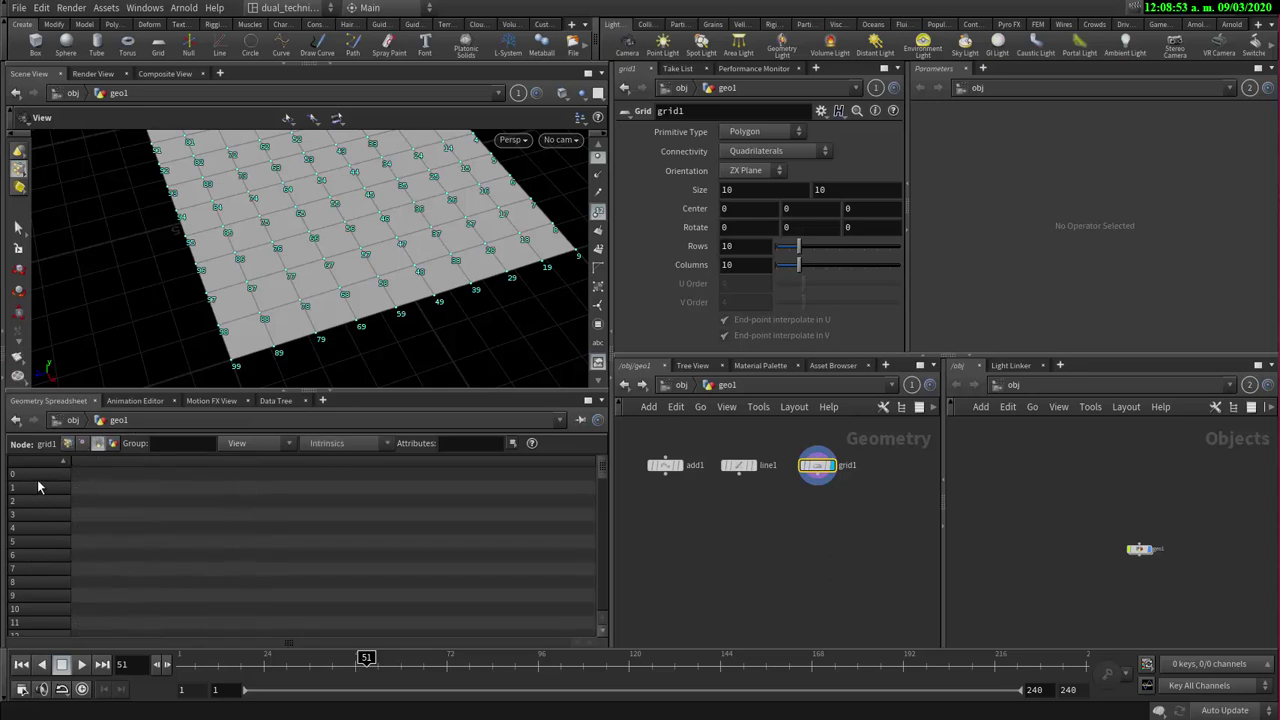
{"action": "left_click", "coordinate": [83, 443]}
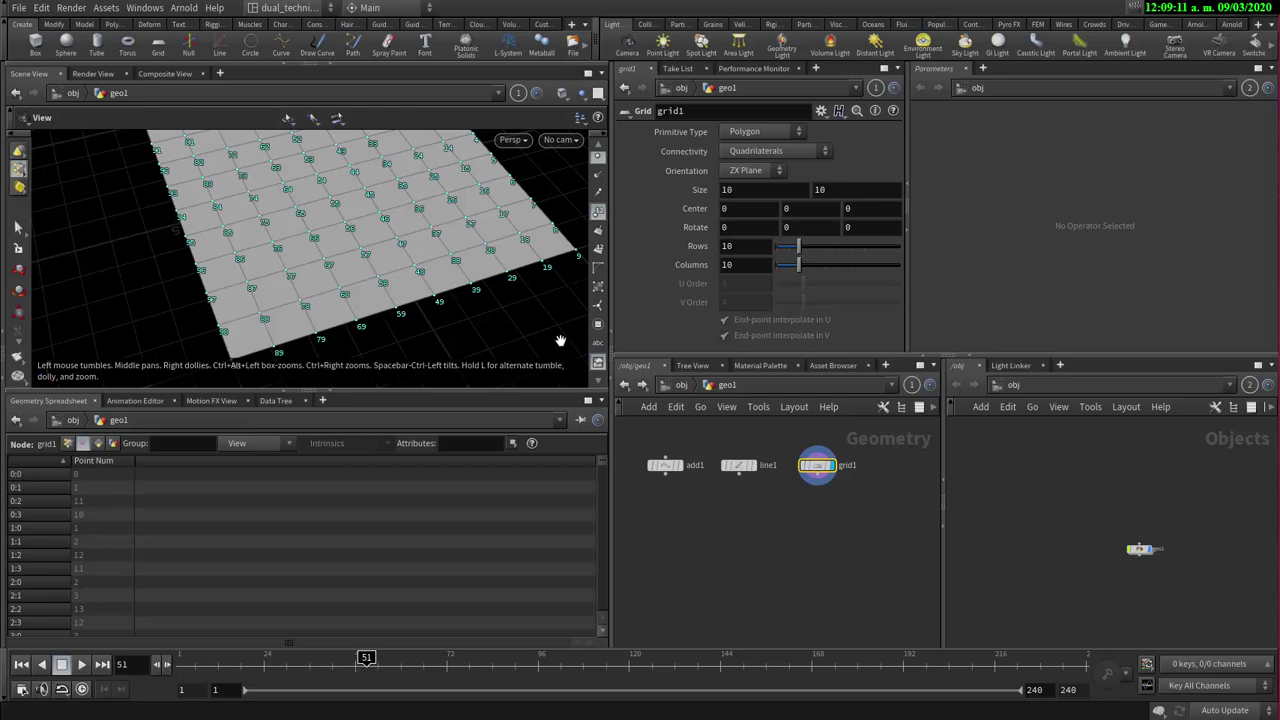
- Turn on primitive numbers in the viewport and frame primitive 35 near the grid's edge up close
{"action": "left_click", "coordinate": [598, 253]}
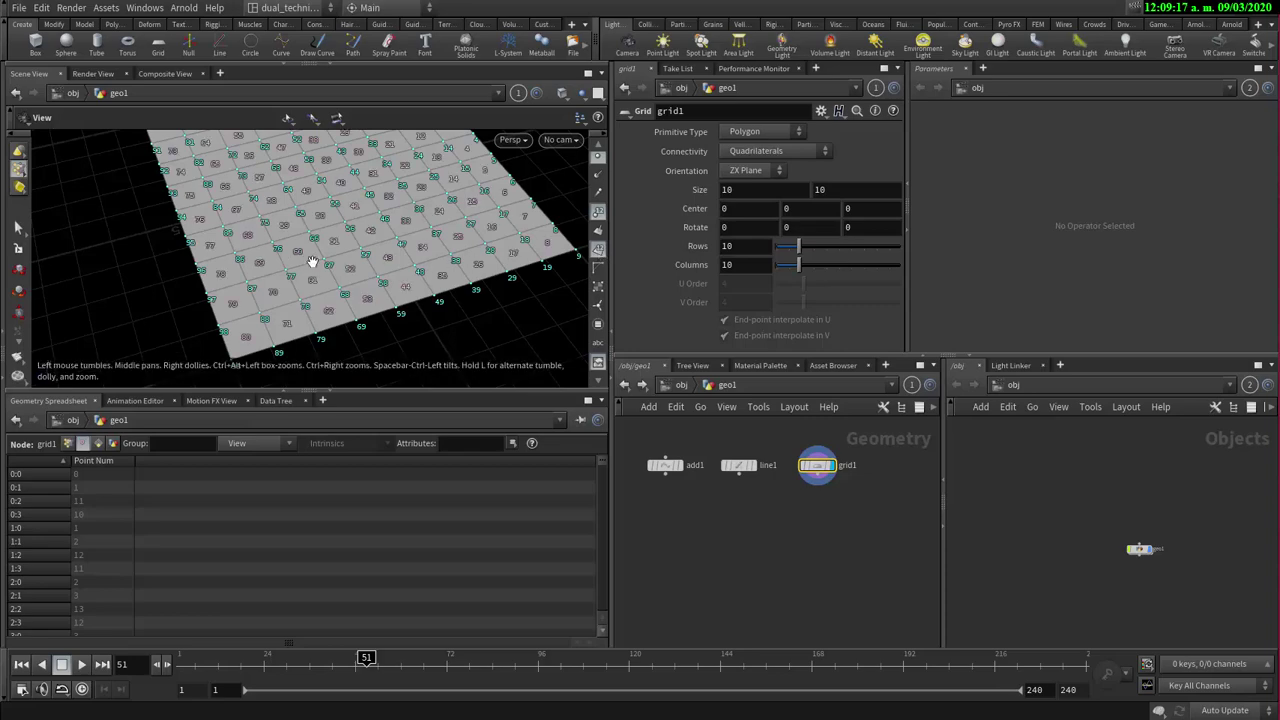
{"action": "left_click_drag", "start_coordinate": [336, 262], "coordinate": [379, 262]}
{"action": "right_click_drag", "start_coordinate": [347, 253], "coordinate": [423, 257]}
{"action": "left_click_drag", "start_coordinate": [392, 269], "coordinate": [420, 237]}
{"action": "right_click_drag", "start_coordinate": [408, 256], "coordinate": [464, 261]}
{"action": "left_click_drag", "start_coordinate": [371, 288], "coordinate": [391, 251]}
{"action": "right_click_drag", "start_coordinate": [391, 251], "coordinate": [443, 263]}
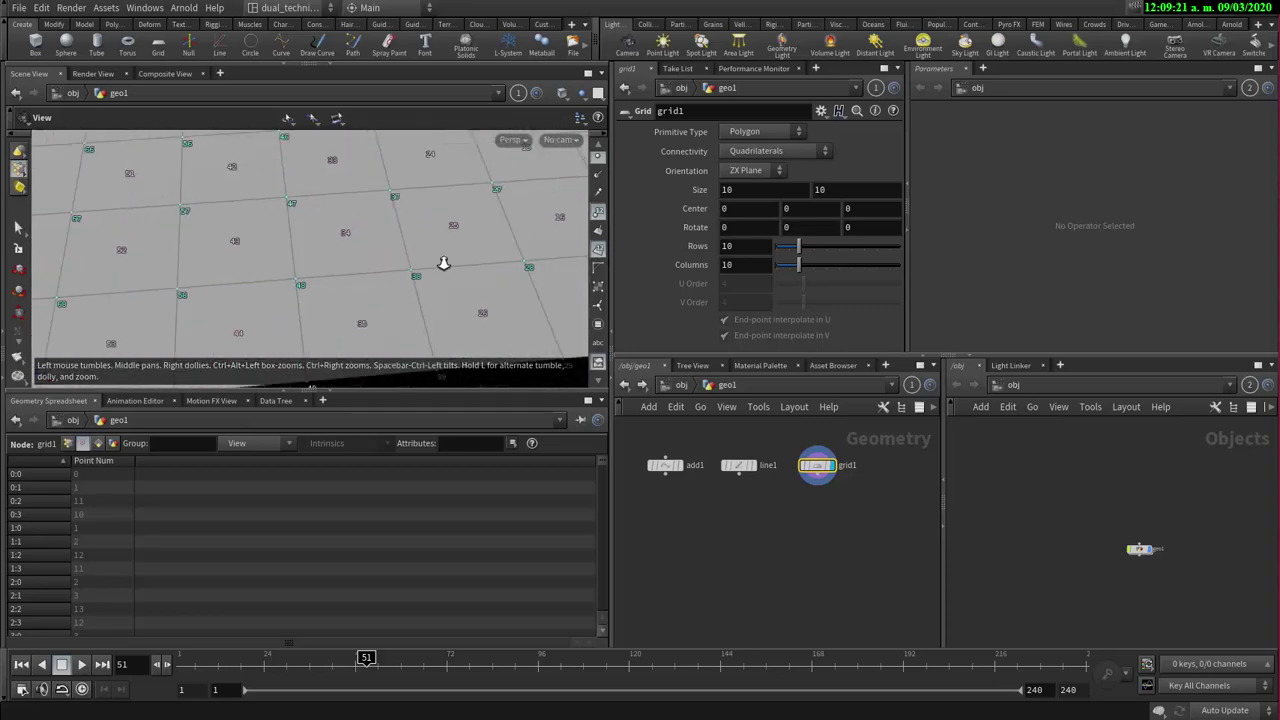
{"action": "left_click_drag", "start_coordinate": [443, 263], "coordinate": [354, 292]}
{"action": "scroll", "coordinate": [352, 291], "scroll_direction": "up", "scroll_amount": 3}
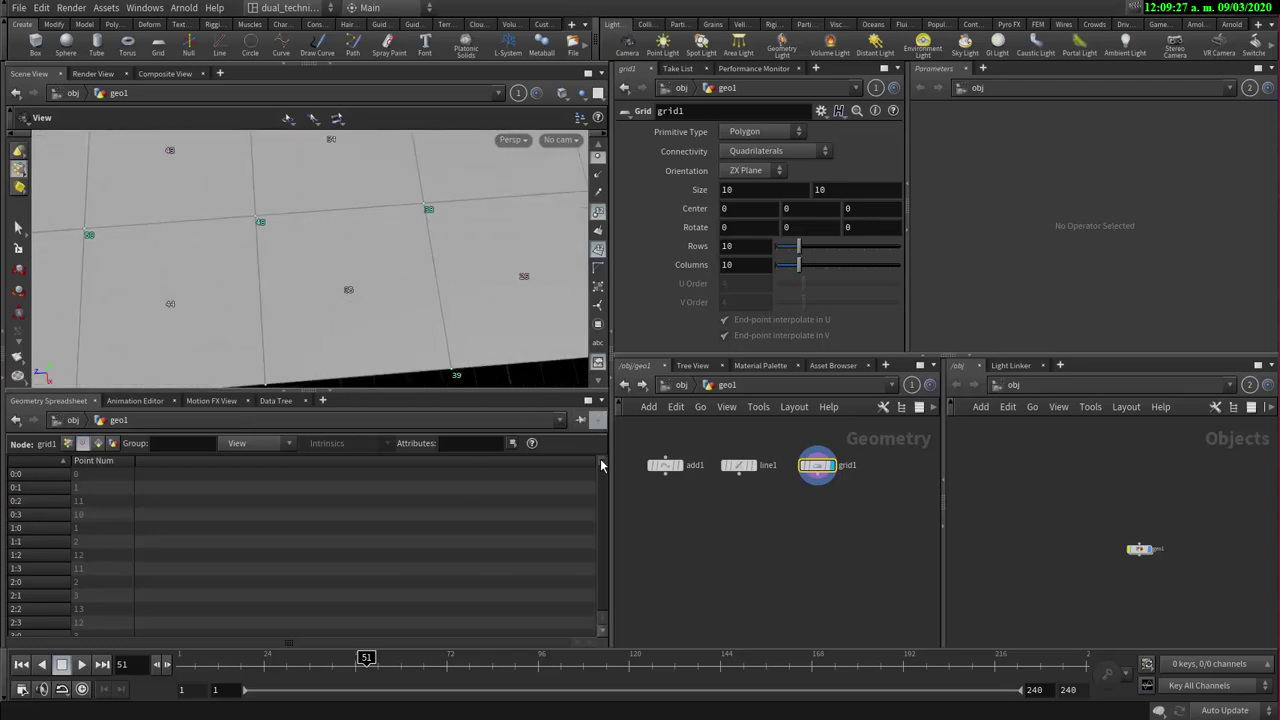
- Find primitive 35 in the vertex listing, select the point number of vertex 35:0, and compare its vertices with the face's corners in the viewport
{"action": "left_click_drag", "start_coordinate": [602, 462], "coordinate": [622, 523]}
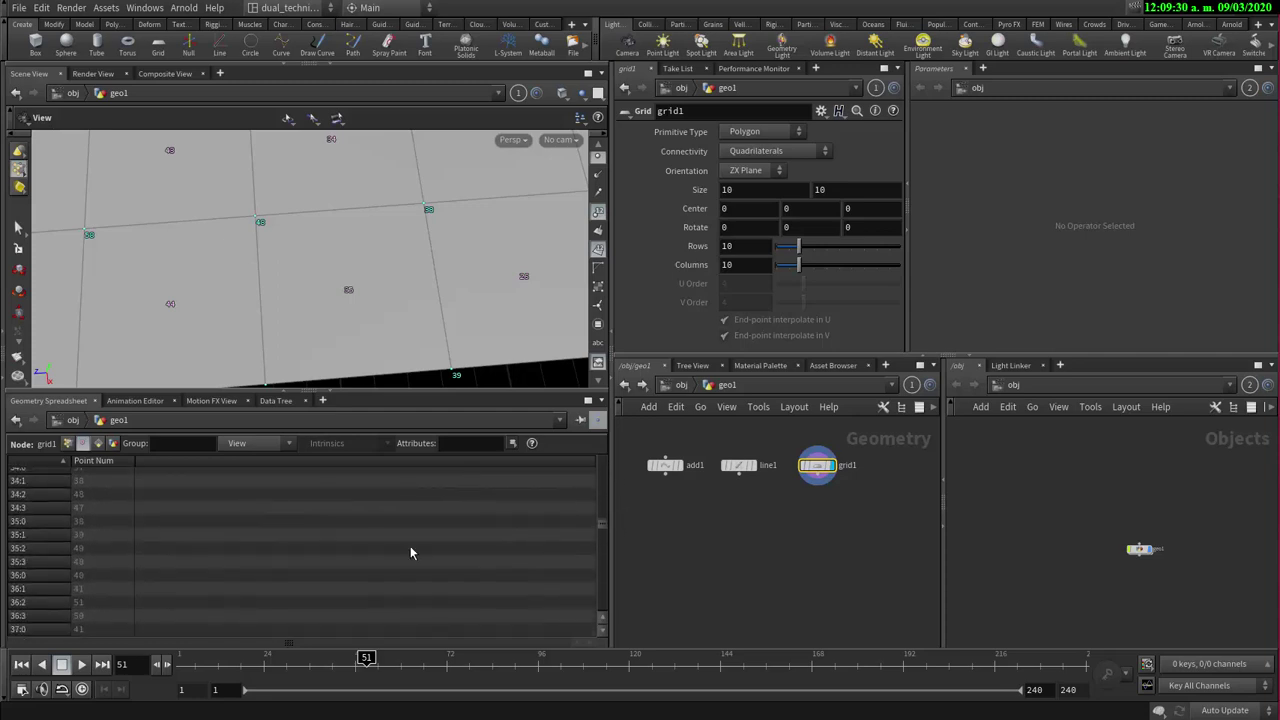
{"action": "left_click", "coordinate": [95, 524]}
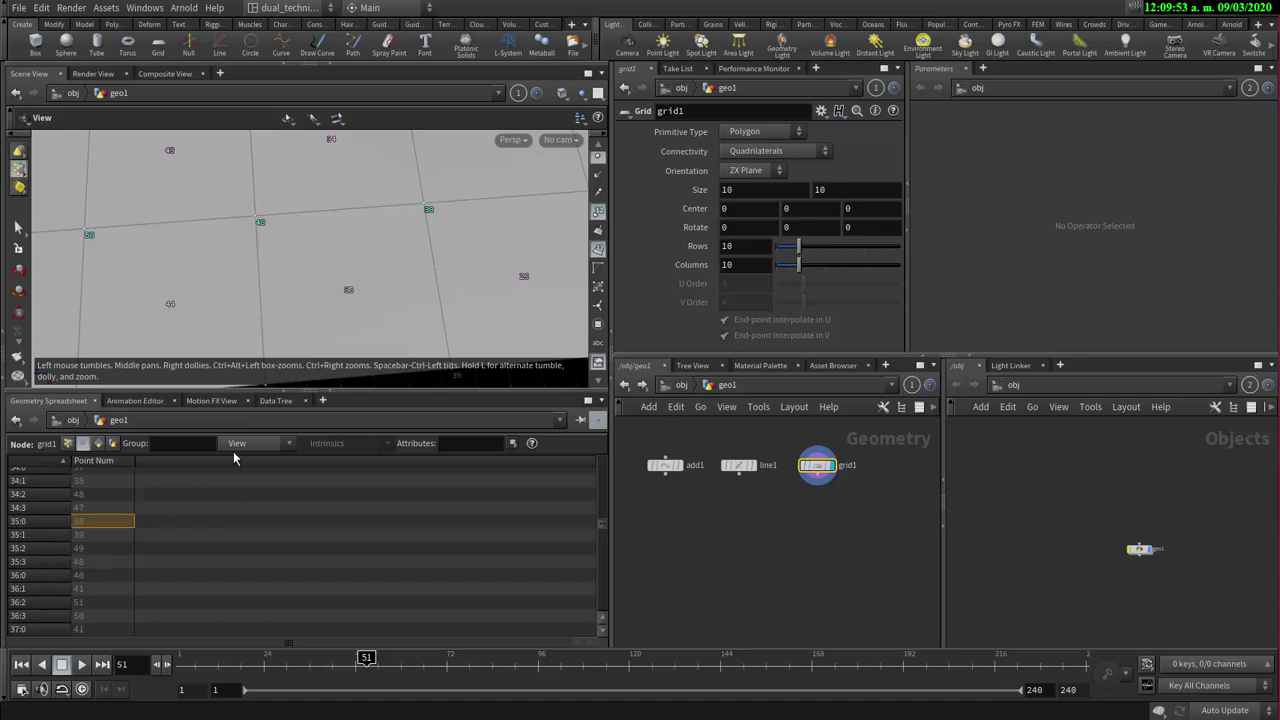
{"action": "left_click_drag", "start_coordinate": [320, 289], "coordinate": [303, 260]}
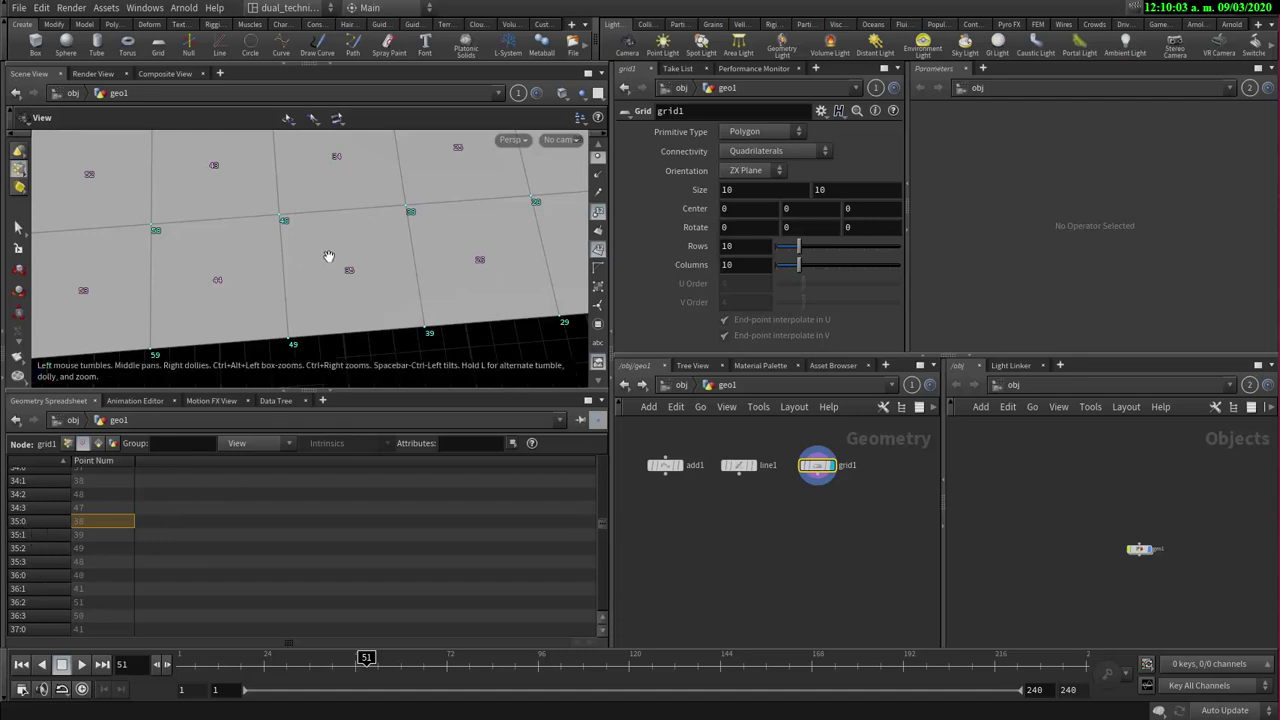
{"action": "left_click_drag", "start_coordinate": [360, 236], "coordinate": [380, 266]}
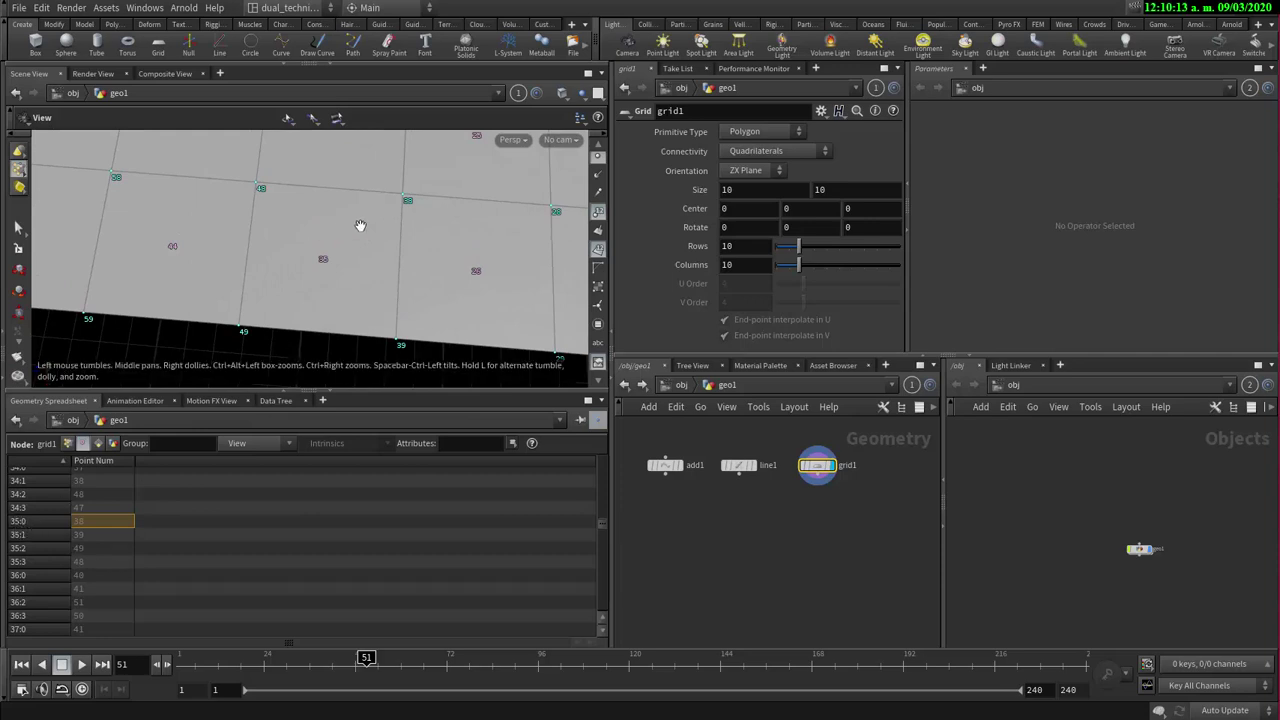
{"action": "middle_click_drag", "start_coordinate": [382, 220], "coordinate": [314, 243]}
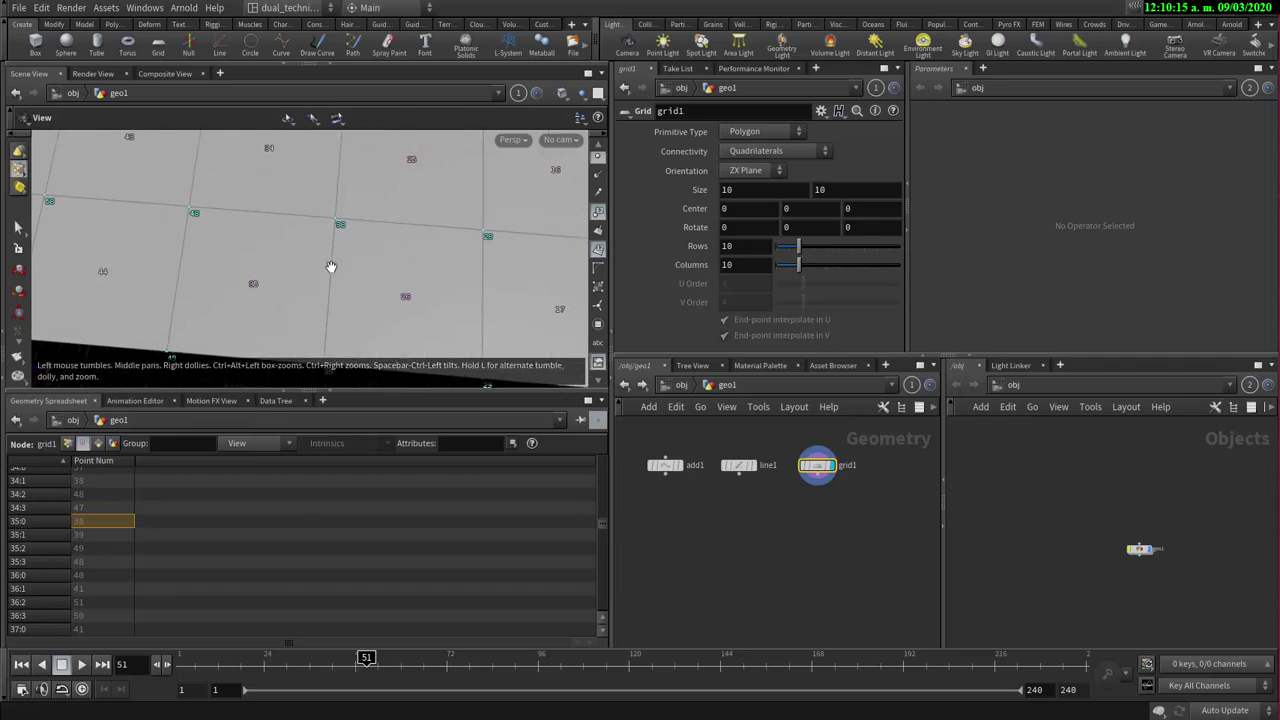
- Sort the vertex listing by descending point number and select the point number entries from vertex 25:2 through 35:0
{"action": "left_click_drag", "start_coordinate": [317, 243], "coordinate": [271, 257]}
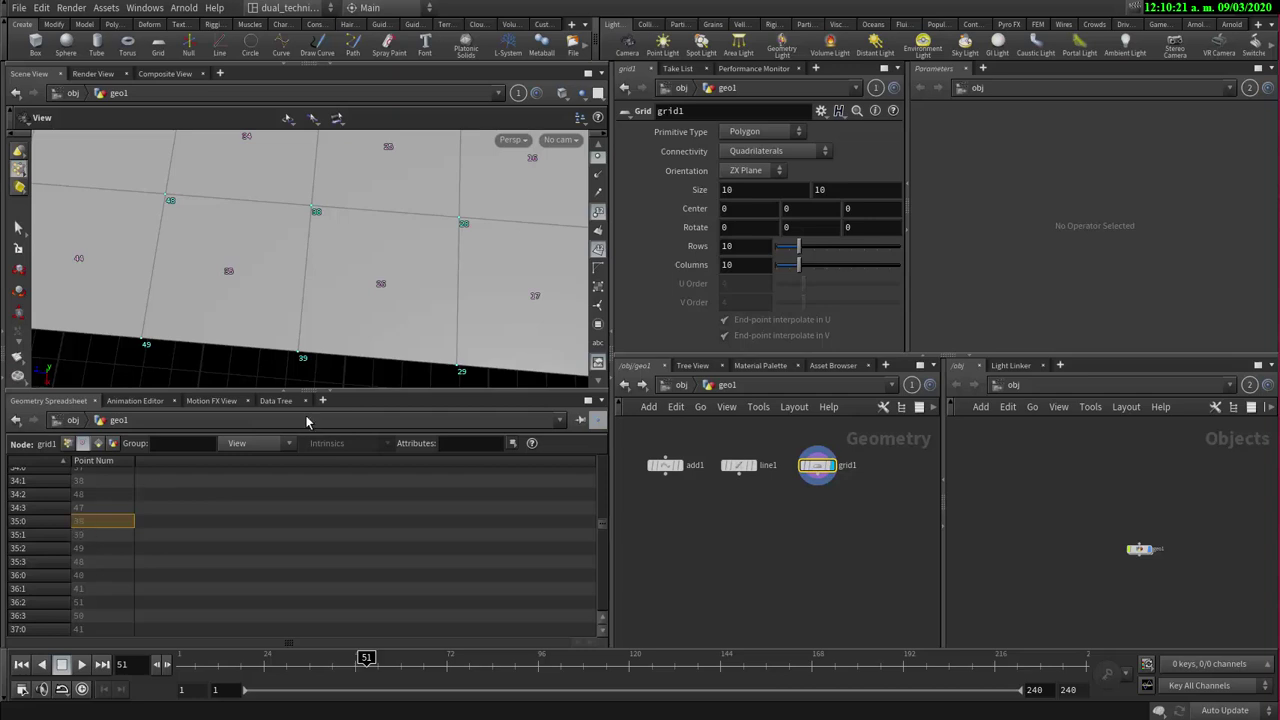
{"action": "left_click_drag", "start_coordinate": [306, 209], "coordinate": [325, 215]}
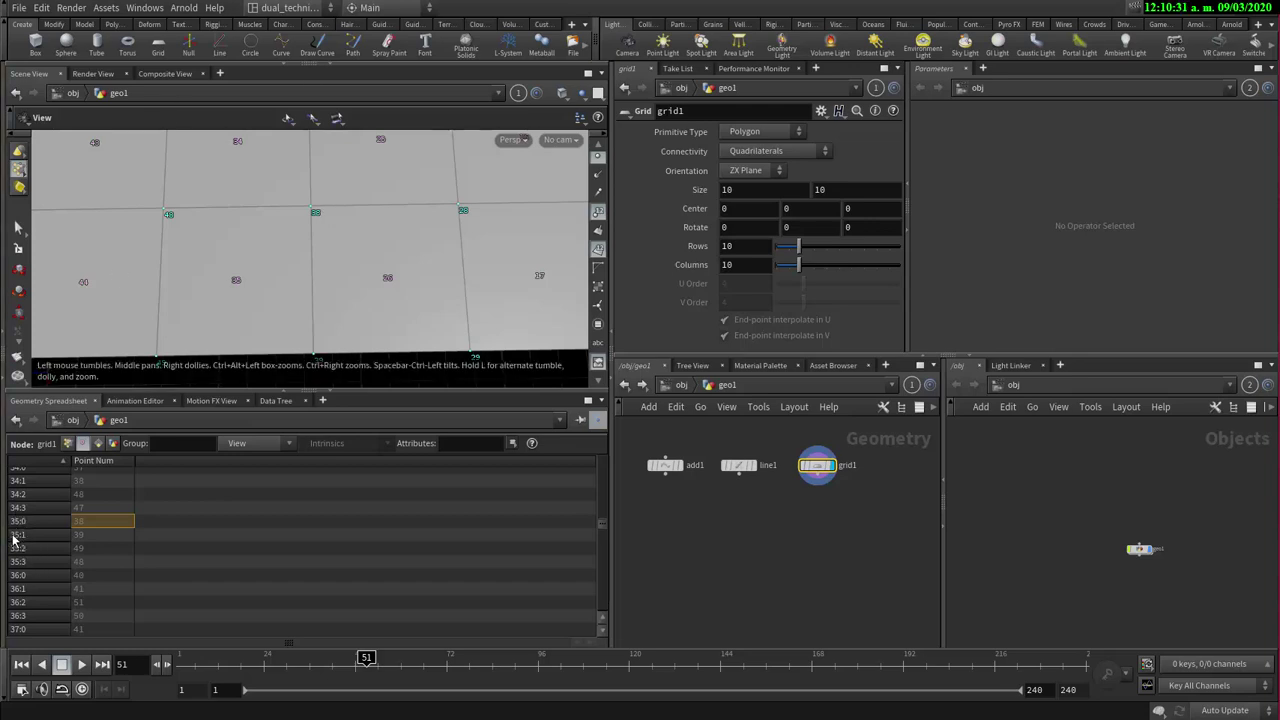
{"action": "left_click_drag", "start_coordinate": [494, 193], "coordinate": [336, 357]}
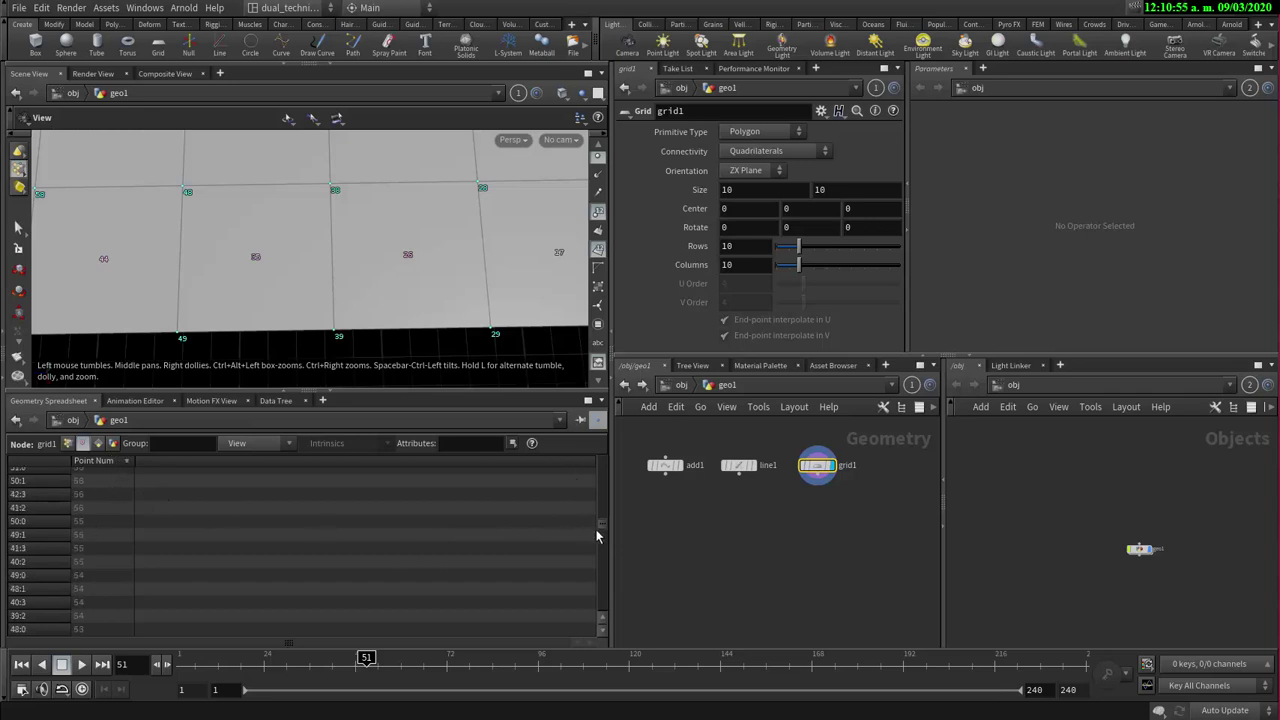
{"action": "scroll", "coordinate": [598, 540], "scroll_direction": "down", "scroll_amount": 10}
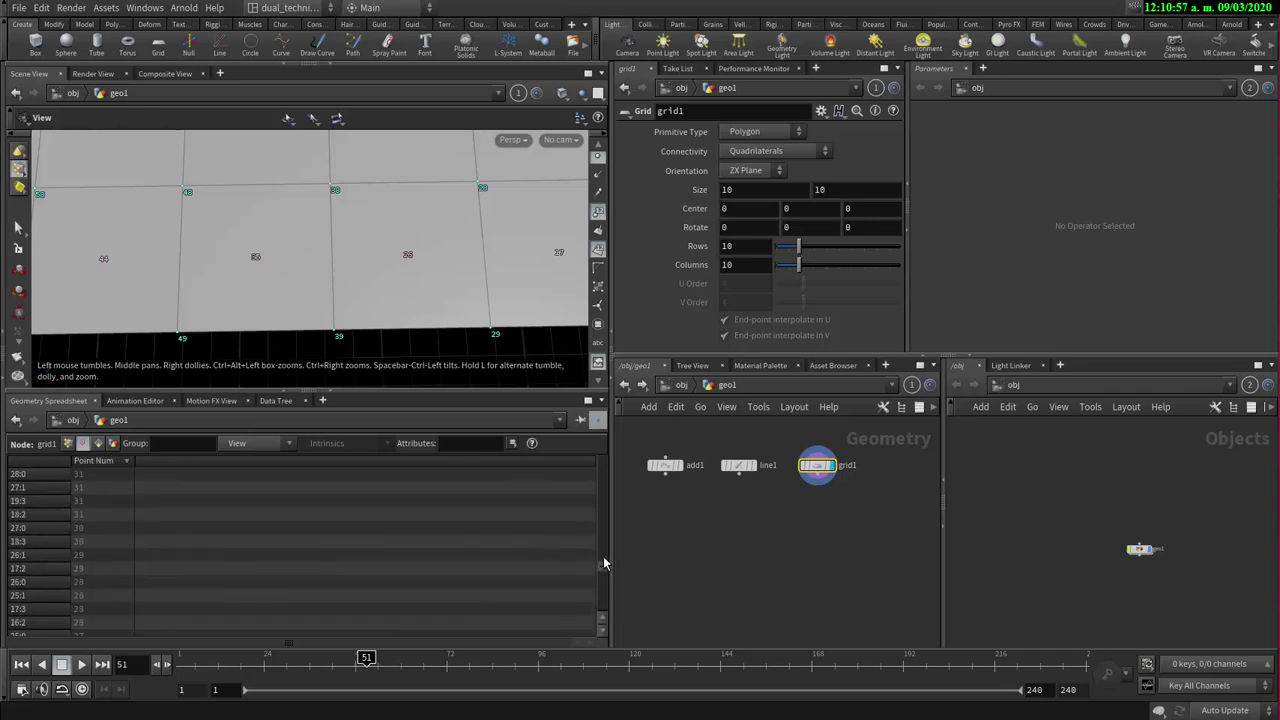
{"action": "scroll", "coordinate": [604, 557], "scroll_direction": "up", "scroll_amount": 3}
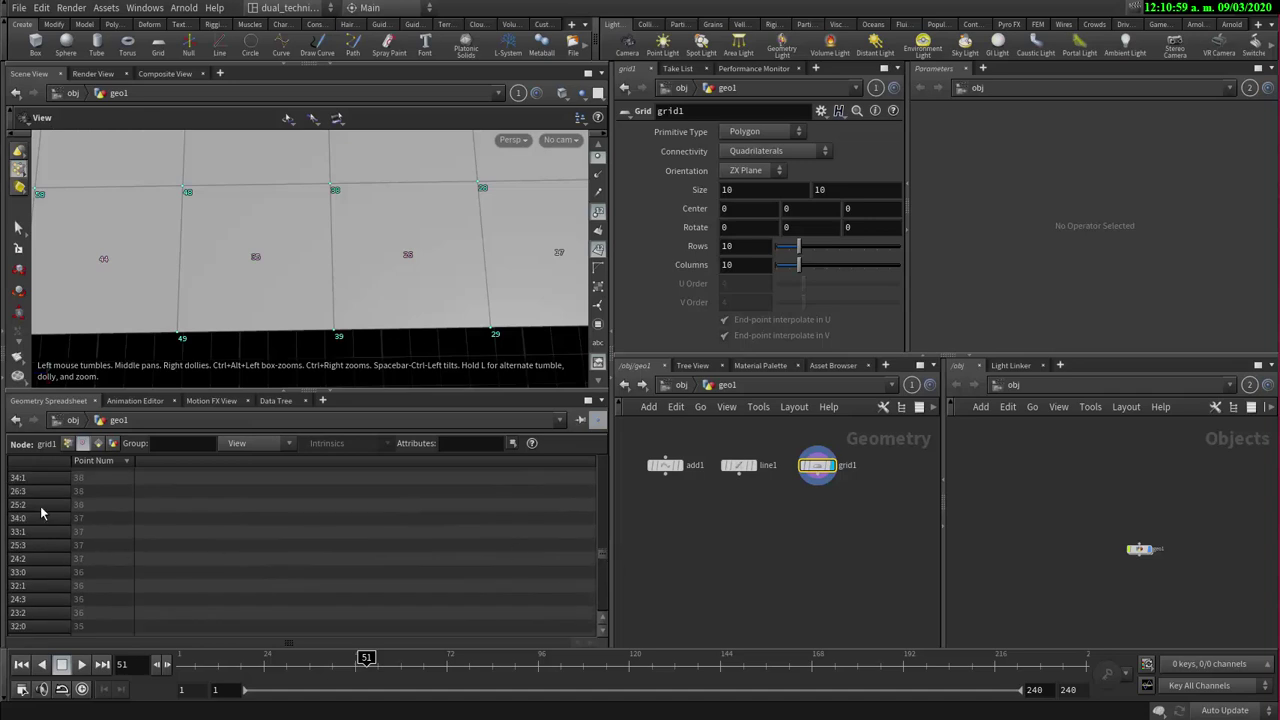
{"action": "left_click", "coordinate": [86, 506]}
{"action": "scroll", "coordinate": [88, 525], "scroll_direction": "up", "scroll_amount": 2}
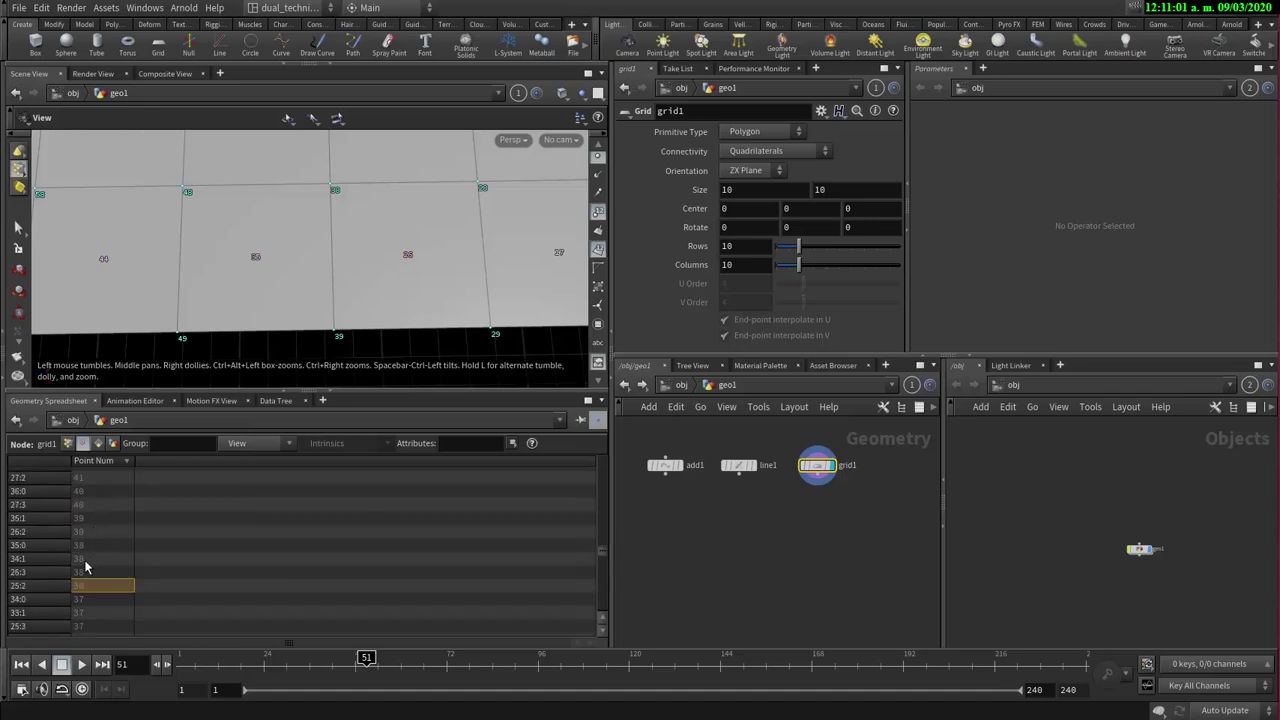
{"action": "left_click", "coordinate": [90, 548], "text": "shift"}
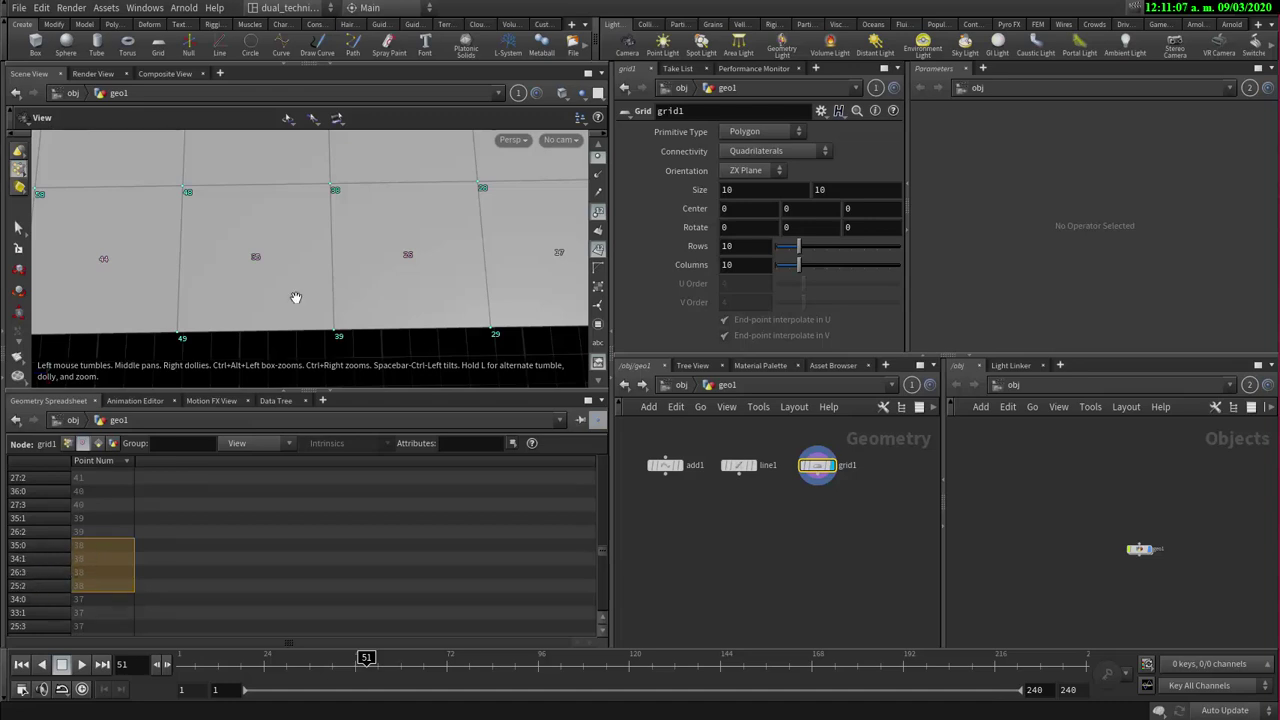
- Examine point 38 and the four faces sharing it in the viewport, from close up out to the whole grid
{"action": "left_click_drag", "start_coordinate": [296, 297], "coordinate": [286, 254]}
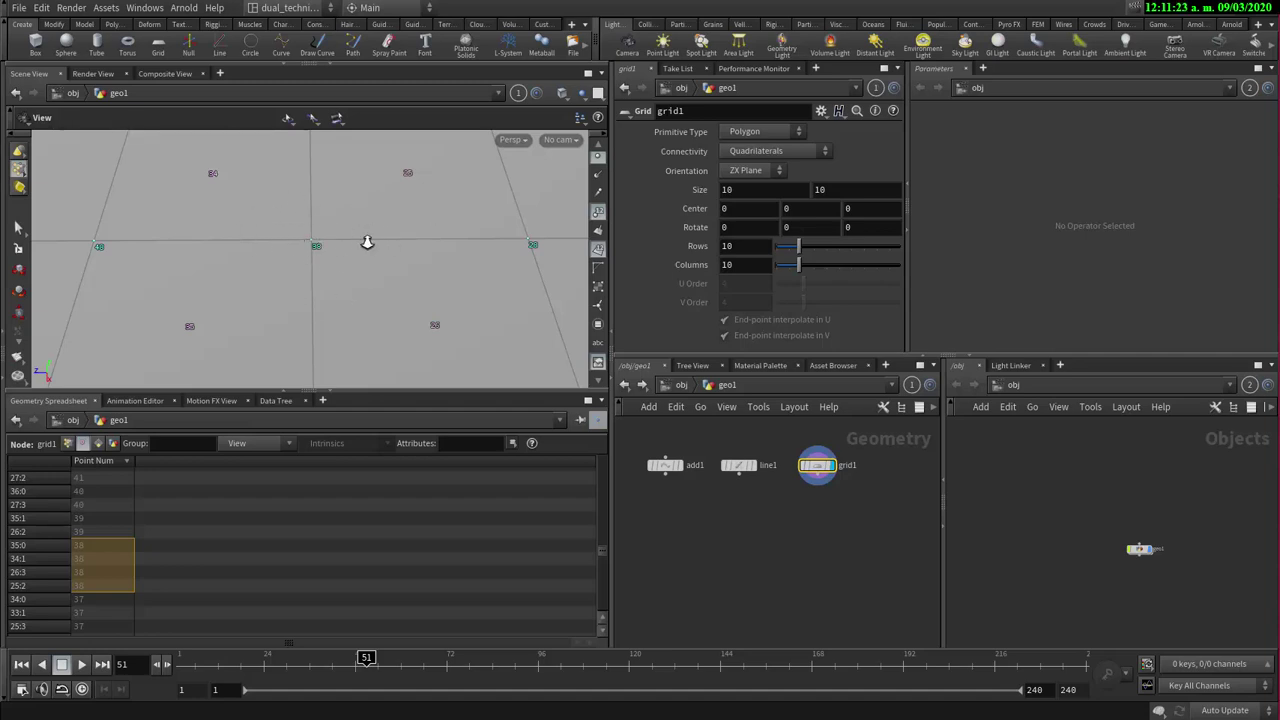
{"action": "scroll", "coordinate": [367, 243], "scroll_direction": "down", "scroll_amount": 3}
{"action": "middle_click_drag", "start_coordinate": [367, 243], "coordinate": [164, 270]}
{"action": "scroll", "coordinate": [351, 335], "scroll_direction": "up", "scroll_amount": 2}
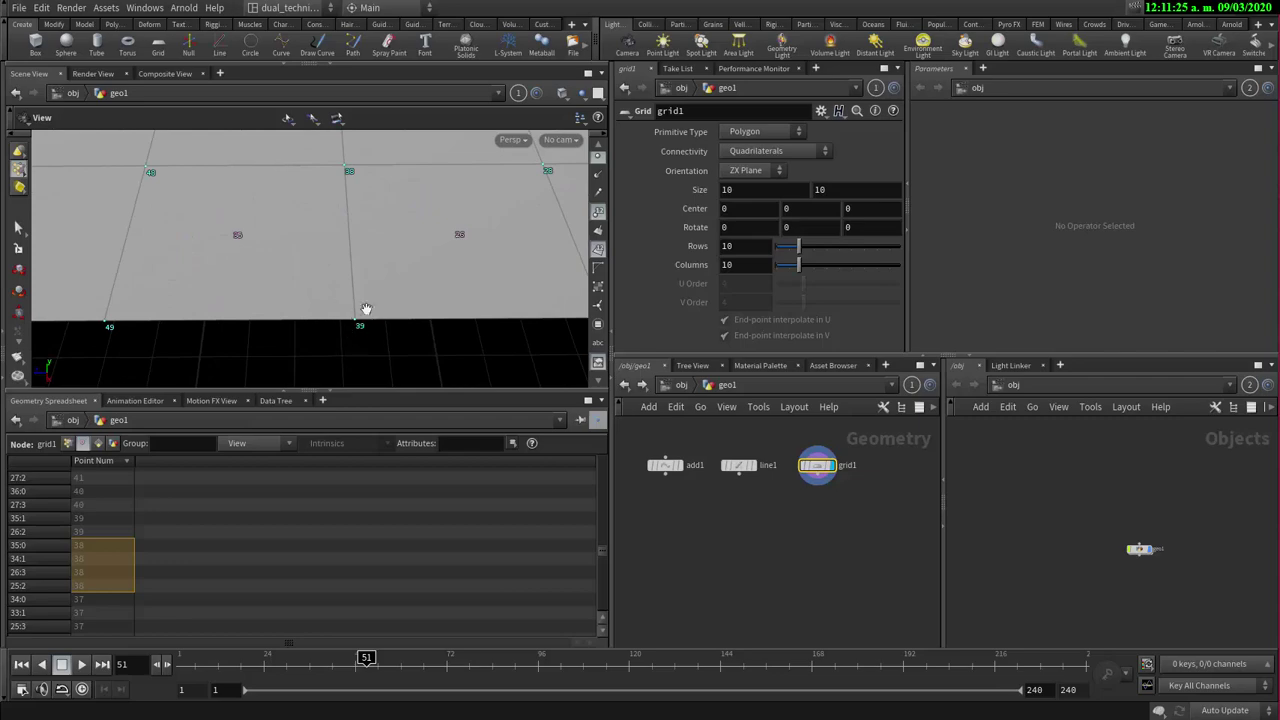
{"action": "middle_click_drag", "start_coordinate": [377, 261], "coordinate": [300, 340]}
{"action": "scroll", "coordinate": [380, 250], "scroll_direction": "down", "scroll_amount": 4}
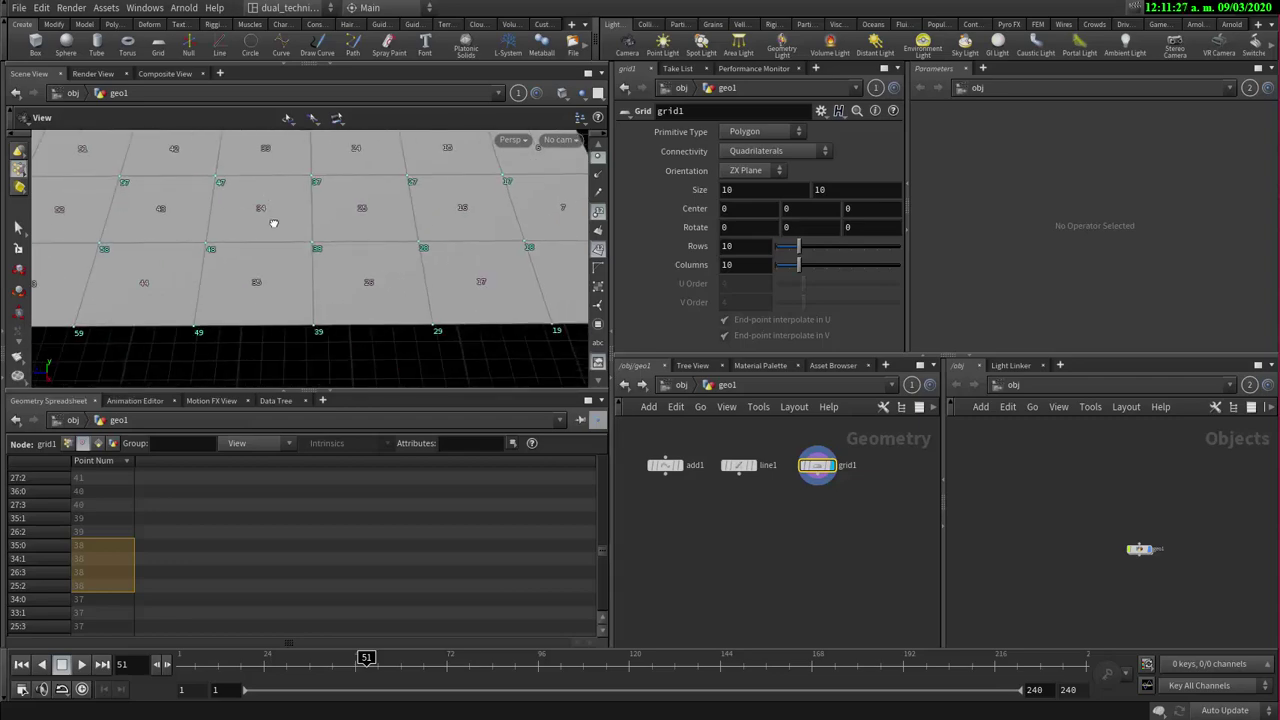
{"action": "left_click_drag", "start_coordinate": [273, 223], "coordinate": [263, 285]}
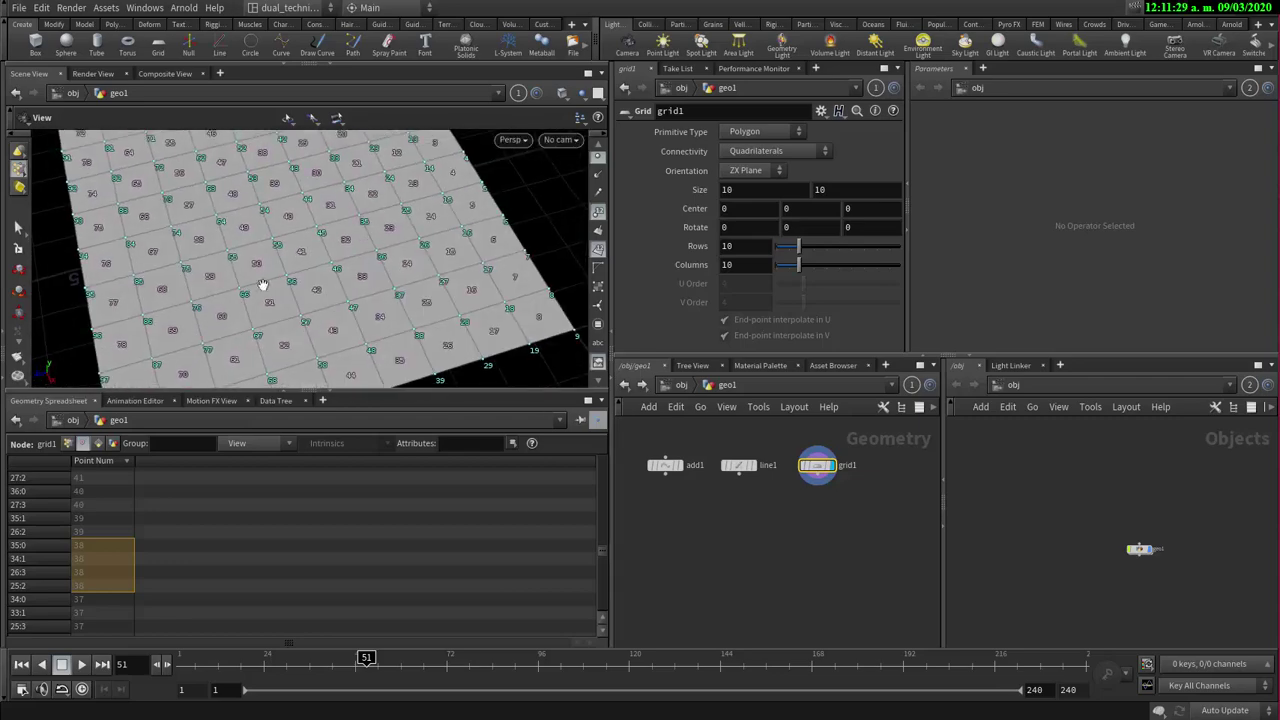
{"action": "scroll", "coordinate": [263, 285], "scroll_direction": "down", "scroll_amount": 5}
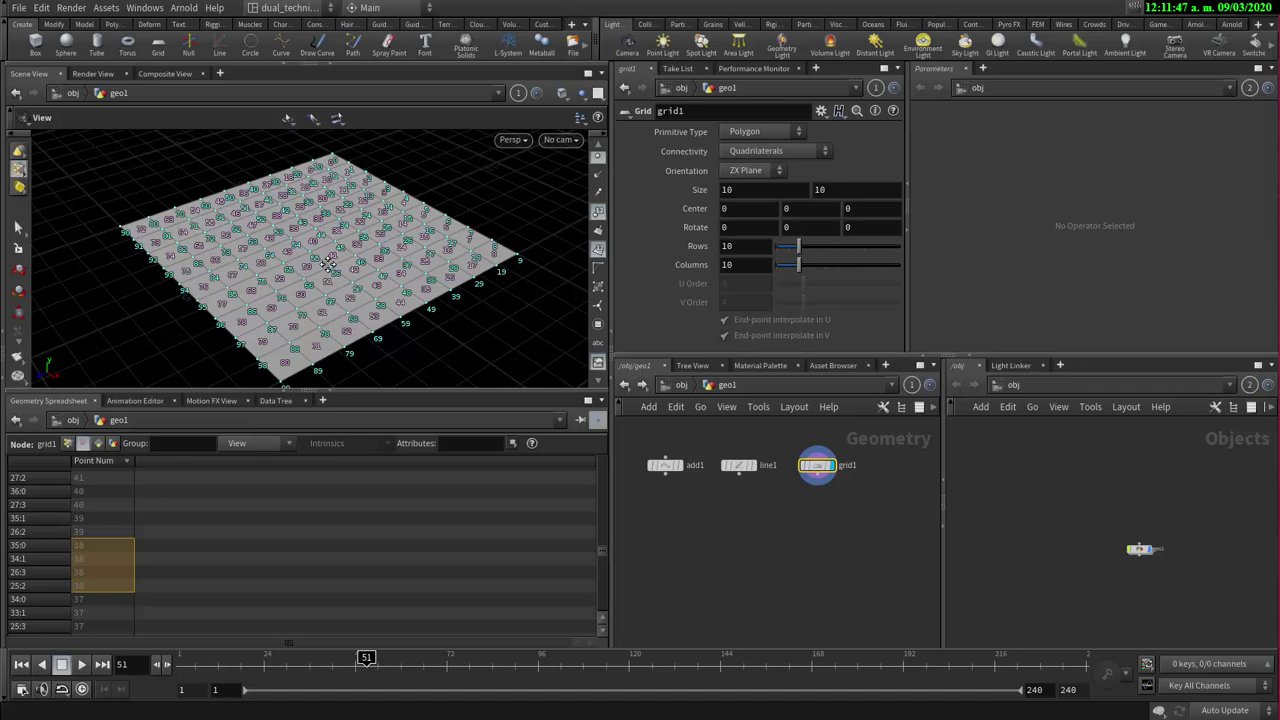
- Display line1 and compare its numbered points in the viewport with its vertex listing
{"action": "left_click", "coordinate": [740, 465]}
{"action": "left_click", "coordinate": [753, 465]}
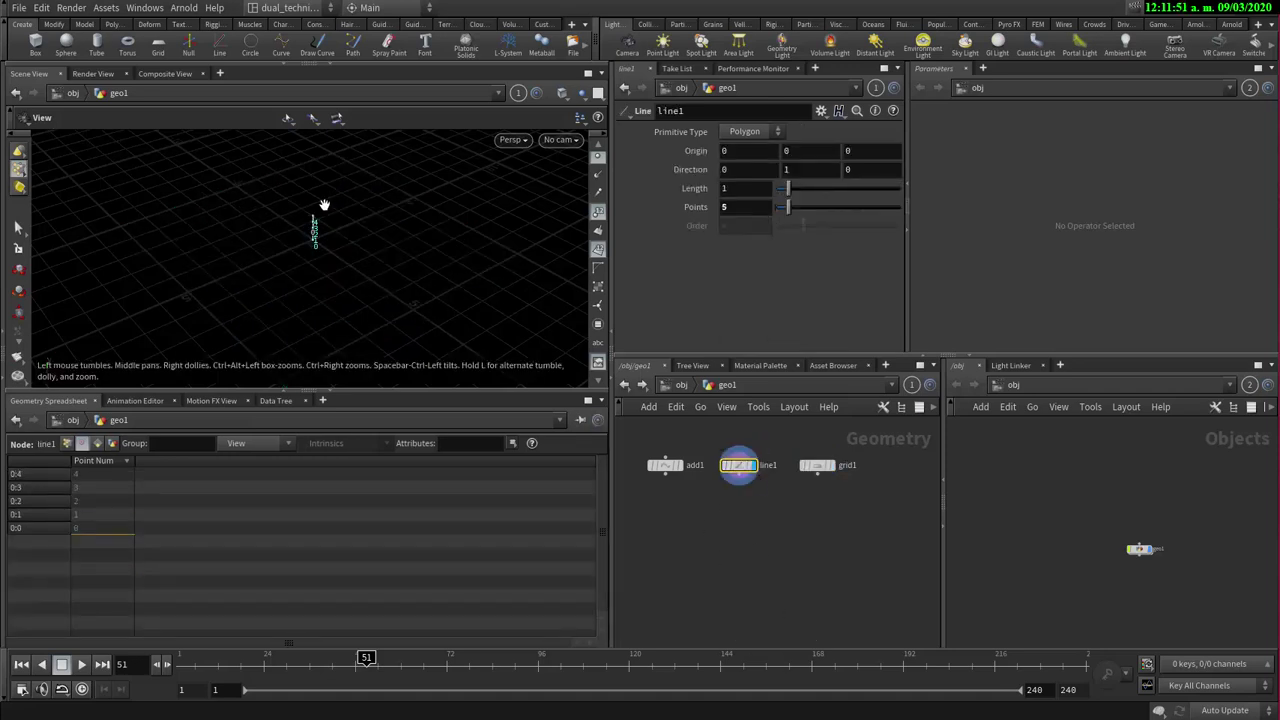
{"action": "left_click_drag", "start_coordinate": [324, 205], "coordinate": [327, 269]}
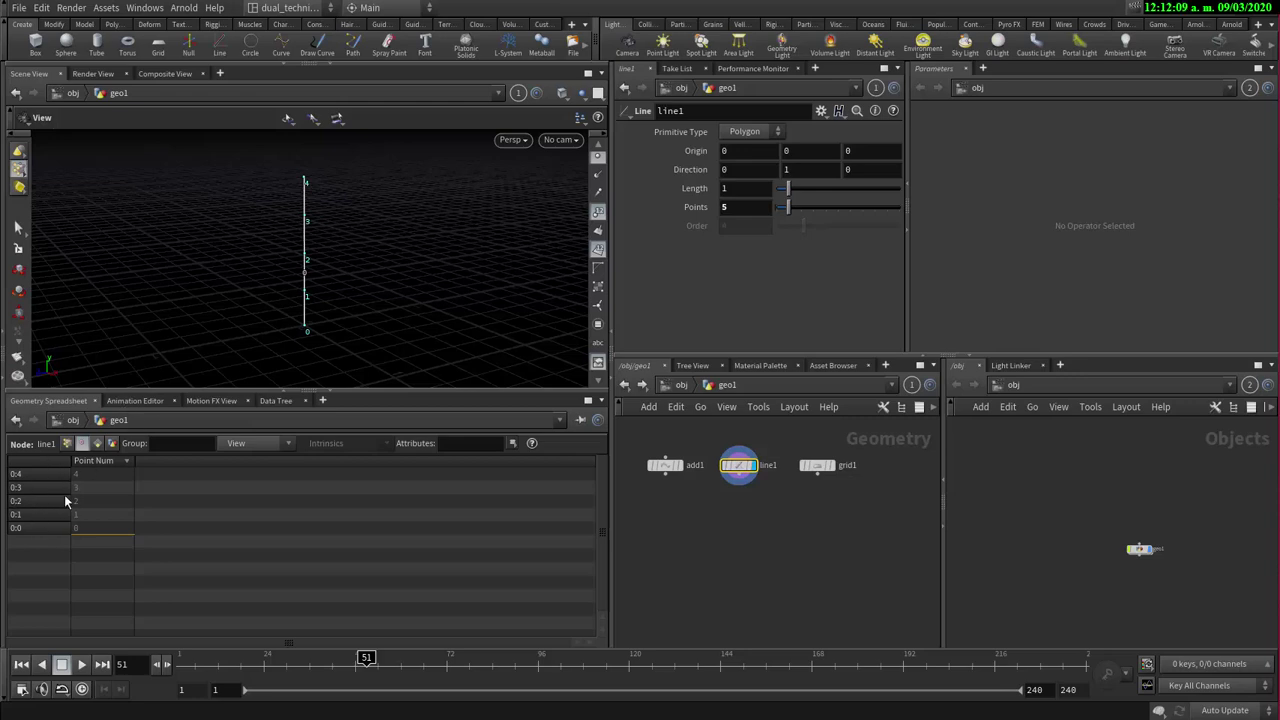
- Display grid1 again and frame primitive 44 on the grid's edge up close
{"action": "left_click", "coordinate": [830, 465]}
{"action": "left_click_drag", "start_coordinate": [390, 322], "coordinate": [336, 274]}
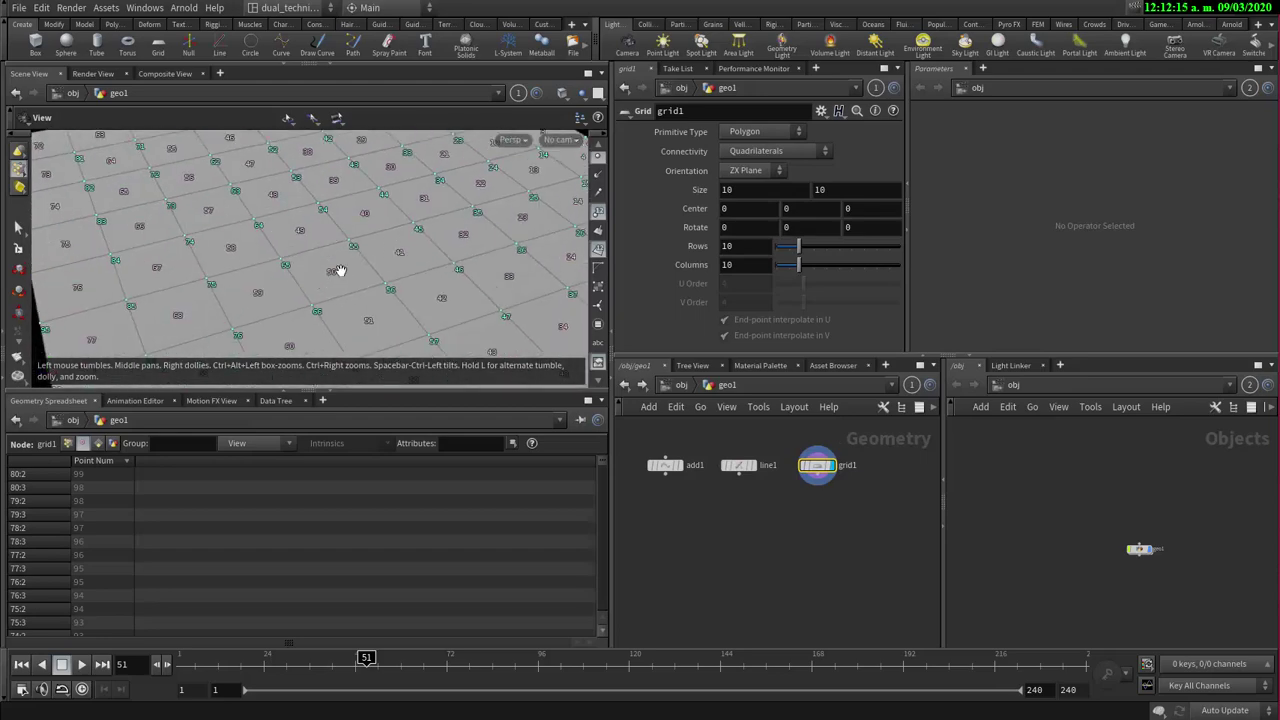
{"action": "scroll", "coordinate": [337, 250], "scroll_direction": "down", "scroll_amount": 5}
{"action": "middle_click_drag", "start_coordinate": [434, 283], "coordinate": [332, 252]}
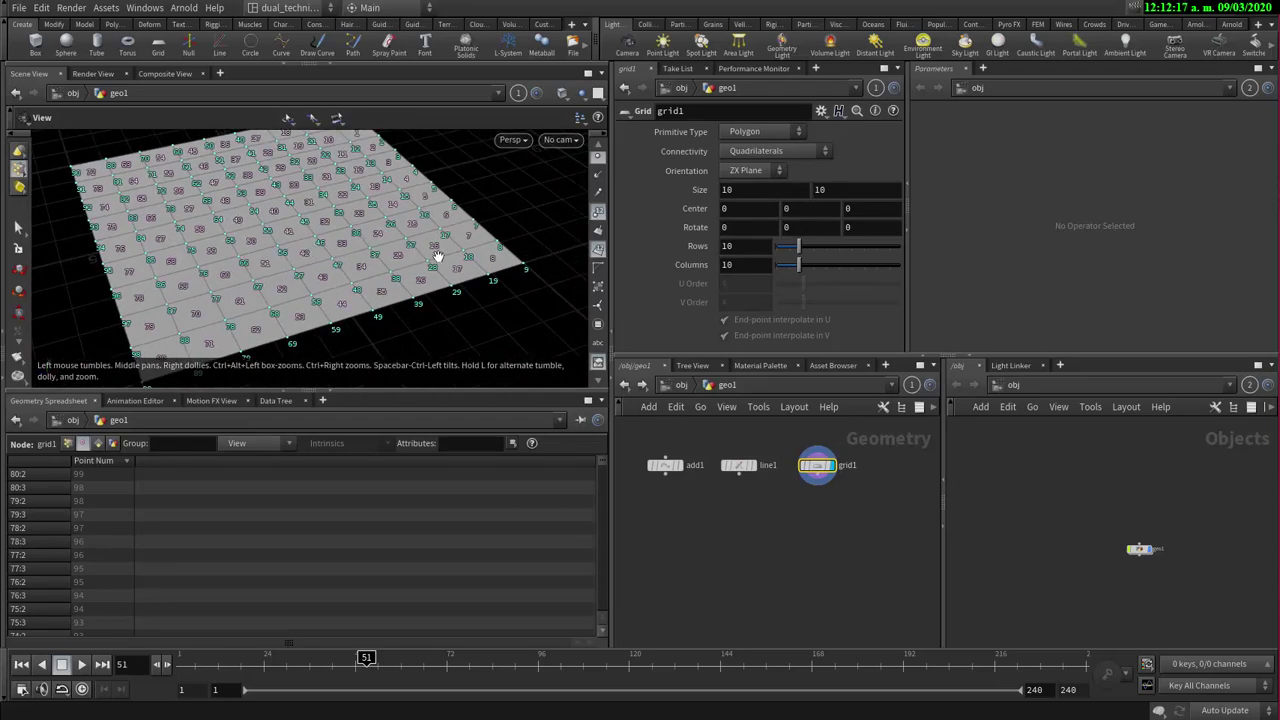
{"action": "left_click_drag", "start_coordinate": [371, 266], "coordinate": [326, 269]}
{"action": "scroll", "coordinate": [426, 260], "scroll_direction": "up", "scroll_amount": 4}
{"action": "left_click_drag", "start_coordinate": [426, 260], "coordinate": [312, 297]}
{"action": "right_click_drag", "start_coordinate": [251, 279], "coordinate": [369, 286]}
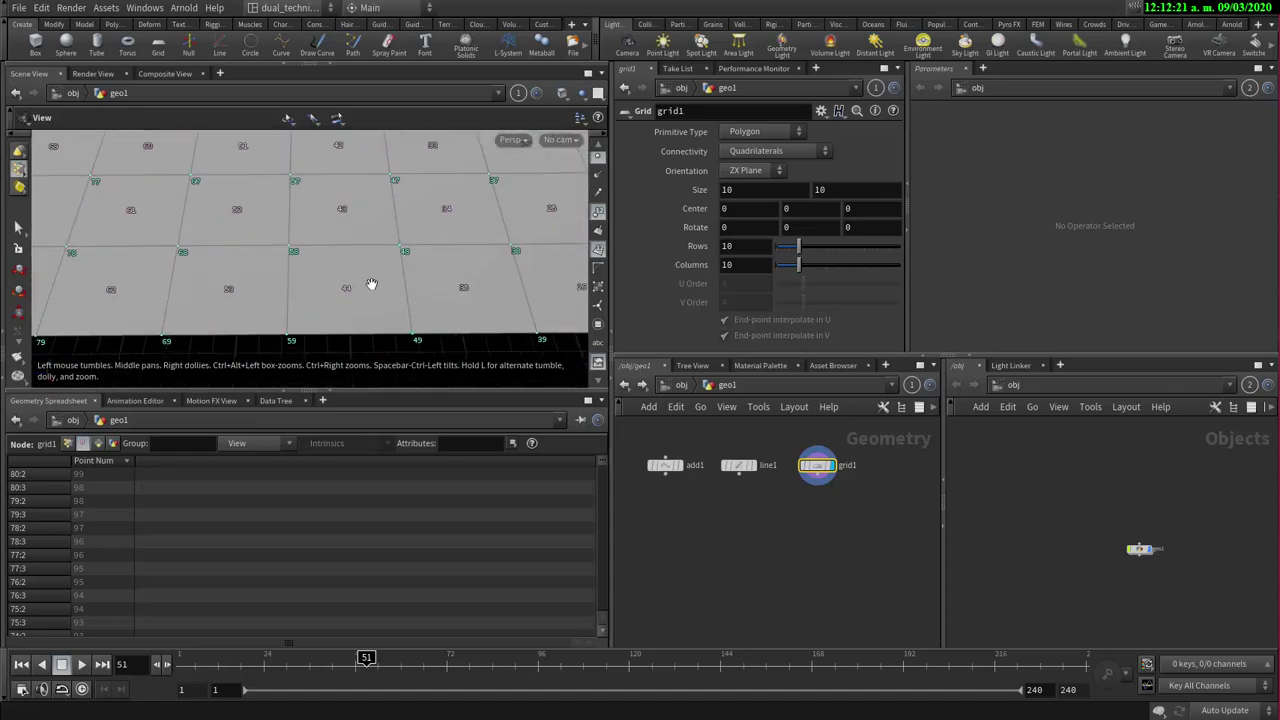
{"action": "left_click_drag", "start_coordinate": [369, 286], "coordinate": [336, 234]}
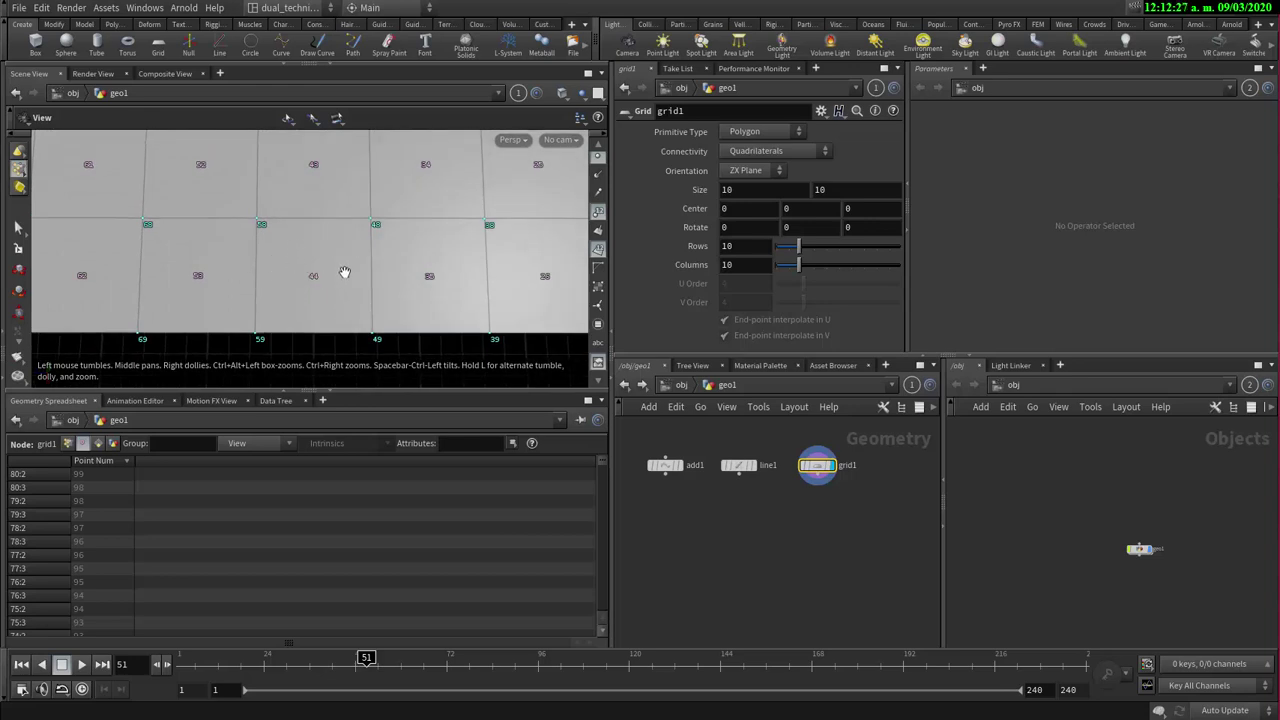
{"action": "middle_click_drag", "start_coordinate": [340, 257], "coordinate": [341, 245]}
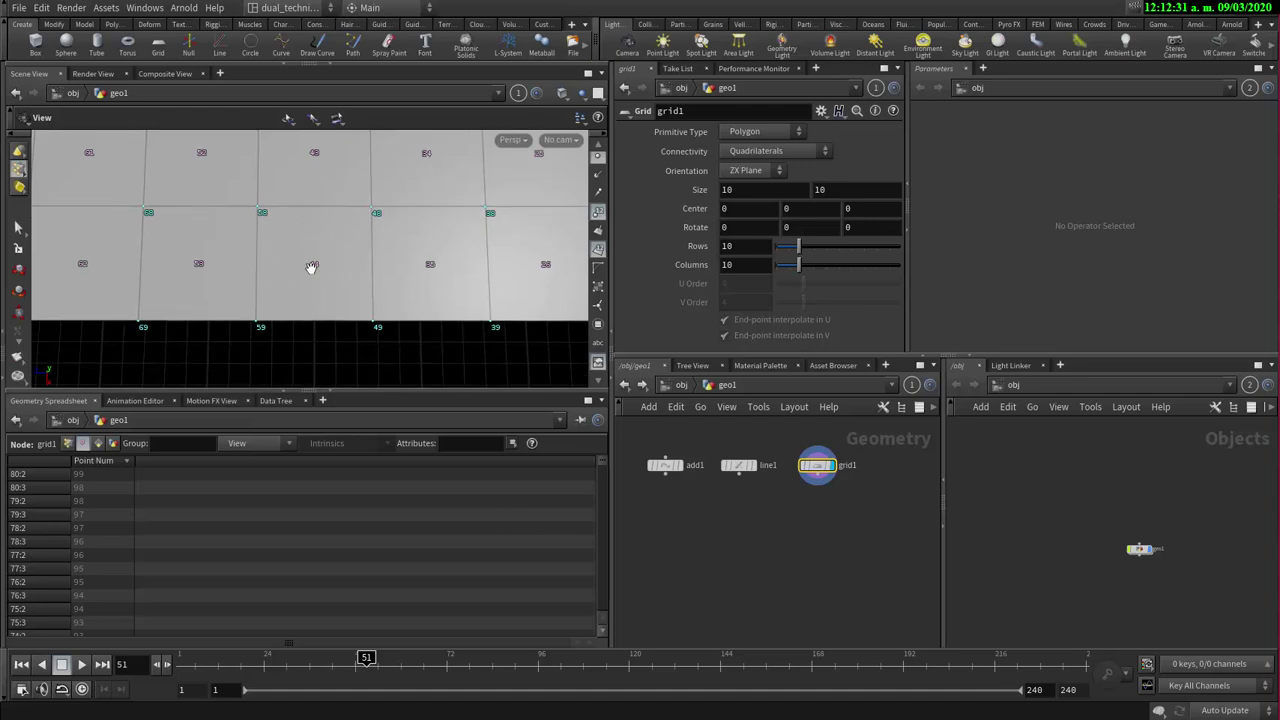
- Examine primitive 44 and its corner points from above and below the grid
{"action": "mouse_move", "coordinate": [309, 266]}
{"action": "left_mouse_down"}
{"action": "mouse_move", "coordinate": [351, 240]}
{"action": "mouse_move", "coordinate": [311, 280]}
{"action": "mouse_move", "coordinate": [327, 206]}
{"action": "mouse_move", "coordinate": [307, 290]}
{"action": "left_mouse_up"}
{"action": "scroll", "coordinate": [306, 290], "scroll_direction": "down", "scroll_amount": 5}
{"action": "scroll", "coordinate": [308, 302], "scroll_direction": "up", "scroll_amount": 4}
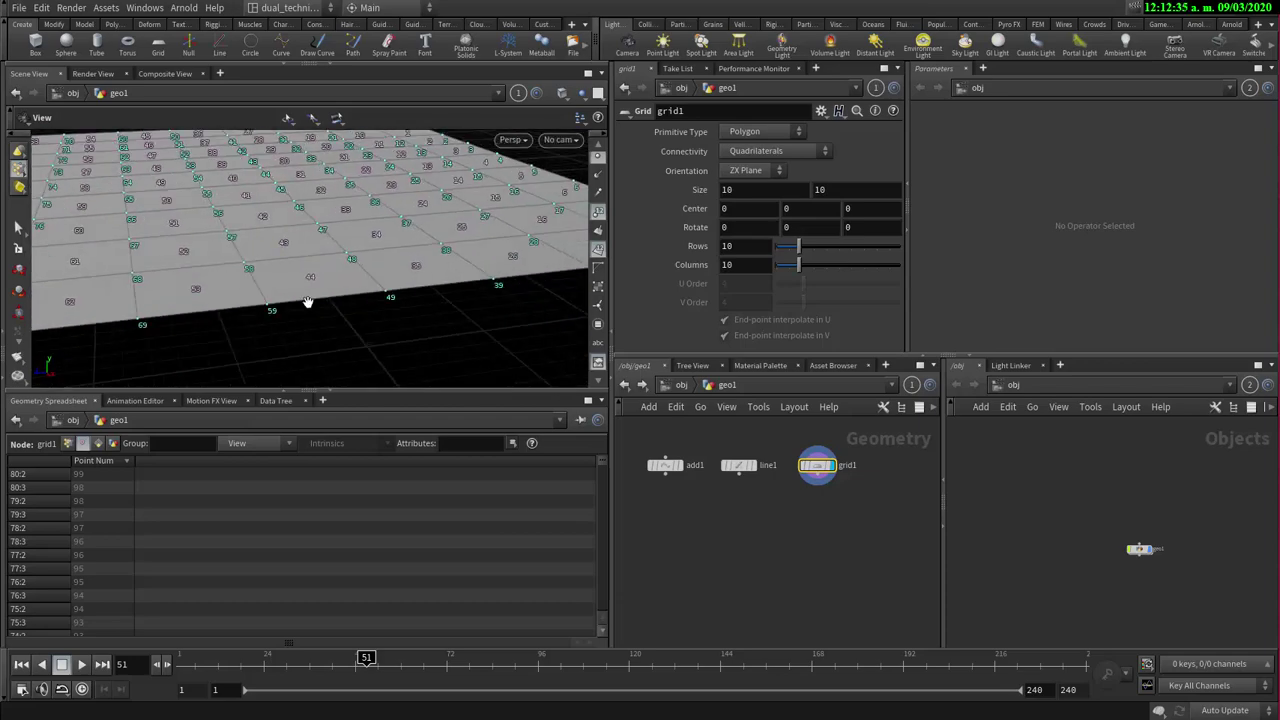
{"action": "left_click_drag", "start_coordinate": [314, 271], "coordinate": [321, 310]}
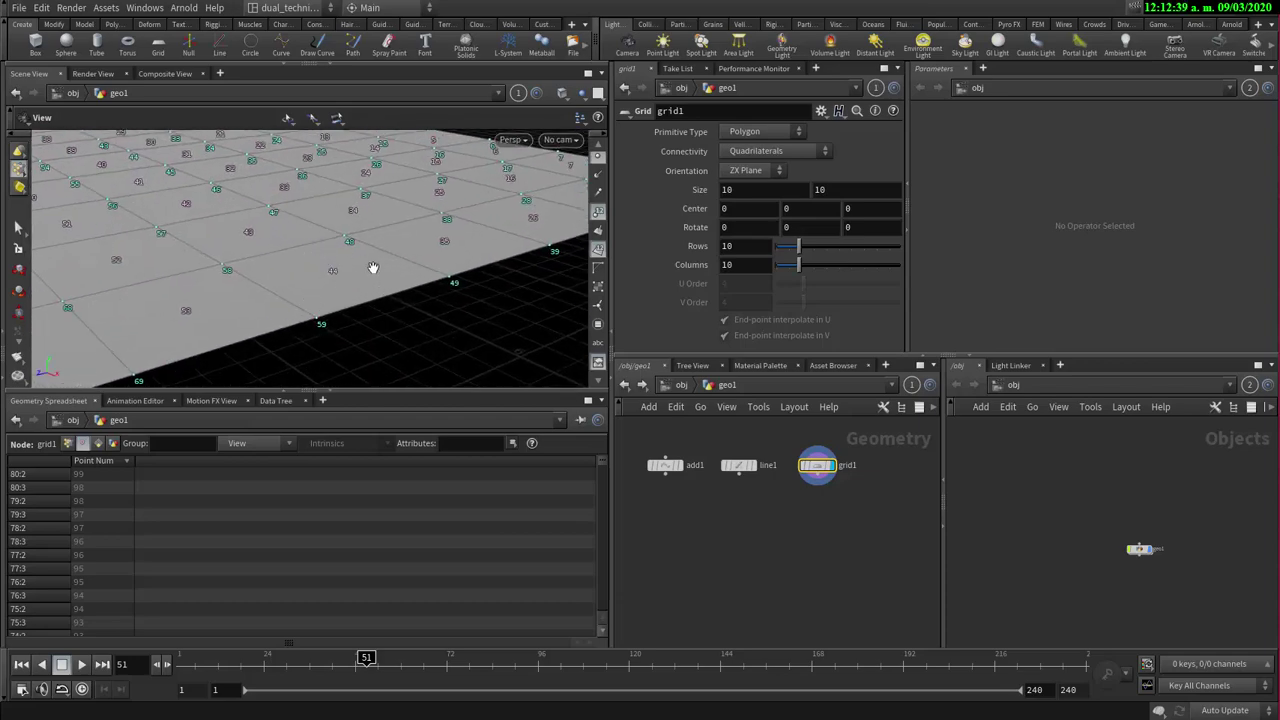
{"action": "left_click_drag", "start_coordinate": [330, 262], "coordinate": [308, 306]}
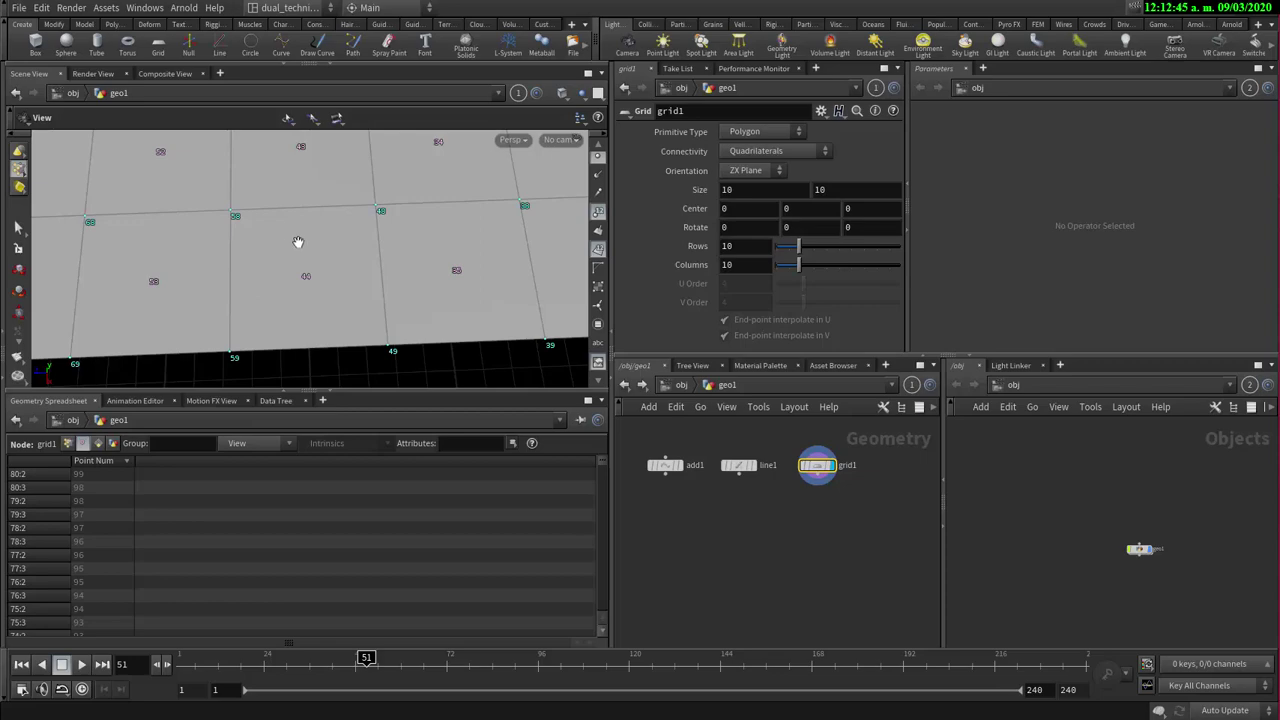
{"action": "left_click_drag", "start_coordinate": [263, 280], "coordinate": [322, 210]}
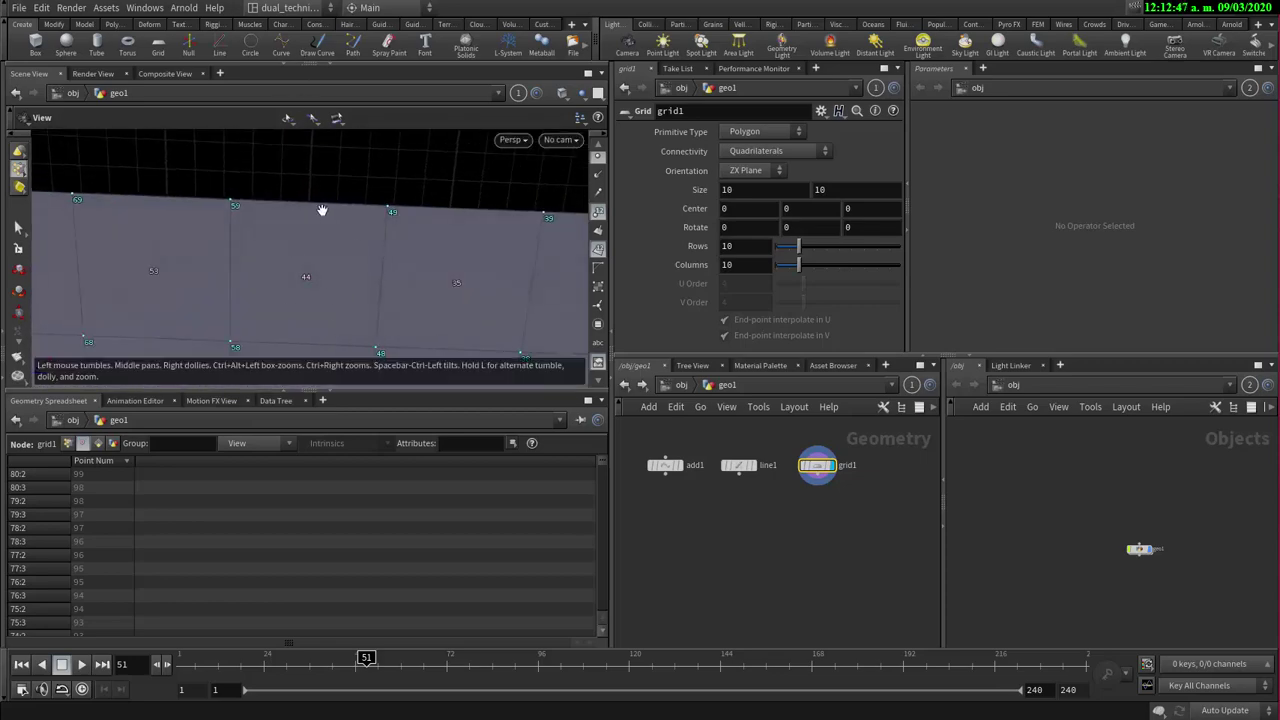
{"action": "left_click_drag", "start_coordinate": [316, 271], "coordinate": [345, 287]}
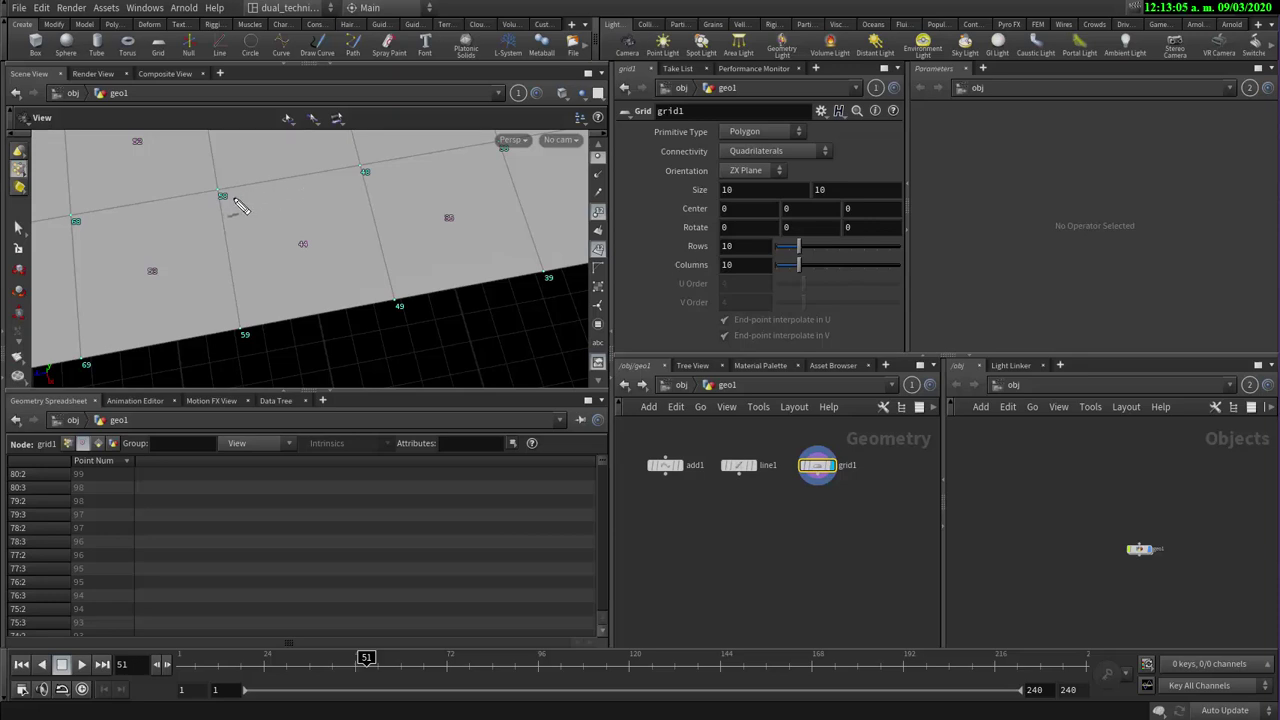
{"action": "mouse_move", "coordinate": [222, 196]}
{"action": "left_mouse_down"}
{"action": "mouse_move", "coordinate": [345, 190]}
{"action": "mouse_move", "coordinate": [275, 290]}
{"action": "mouse_move", "coordinate": [366, 302]}
{"action": "mouse_move", "coordinate": [224, 208]}
{"action": "mouse_move", "coordinate": [334, 192]}
{"action": "left_mouse_up"}
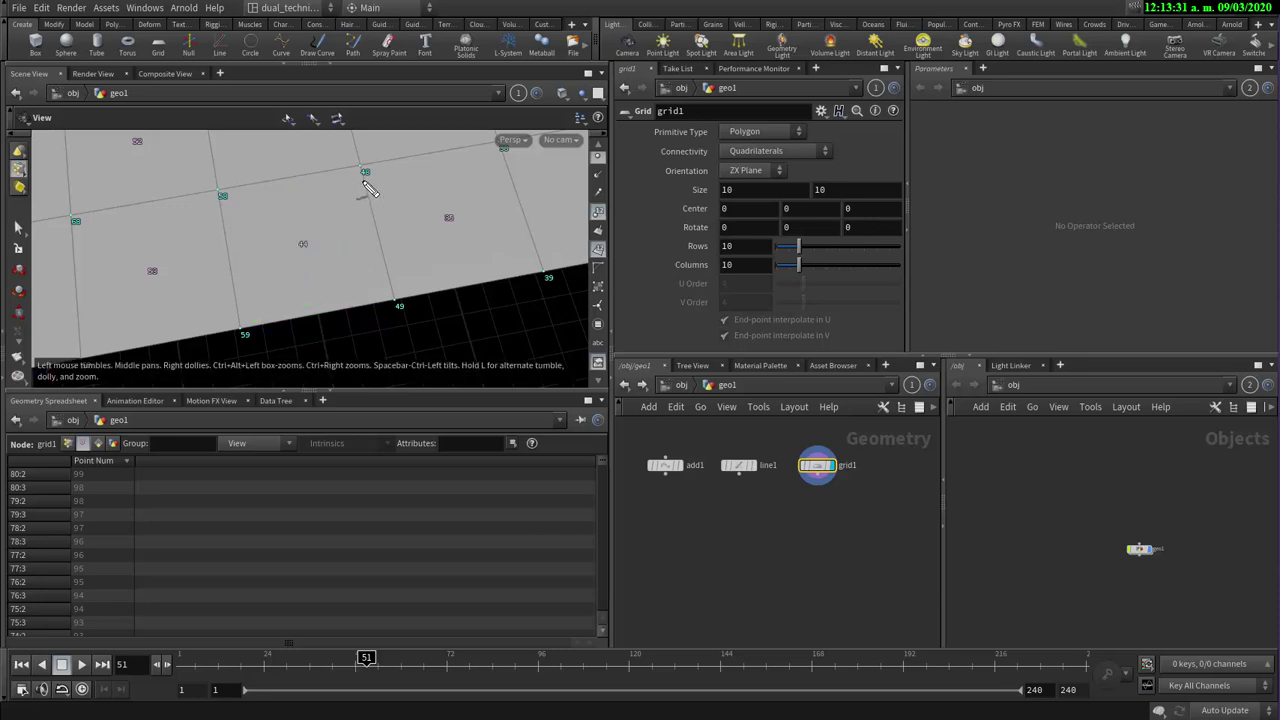
{"action": "mouse_move", "coordinate": [355, 182]}
{"action": "left_mouse_down"}
{"action": "mouse_move", "coordinate": [381, 284]}
{"action": "mouse_move", "coordinate": [254, 309]}
{"action": "mouse_move", "coordinate": [234, 217]}
{"action": "mouse_move", "coordinate": [355, 185]}
{"action": "left_mouse_up"}
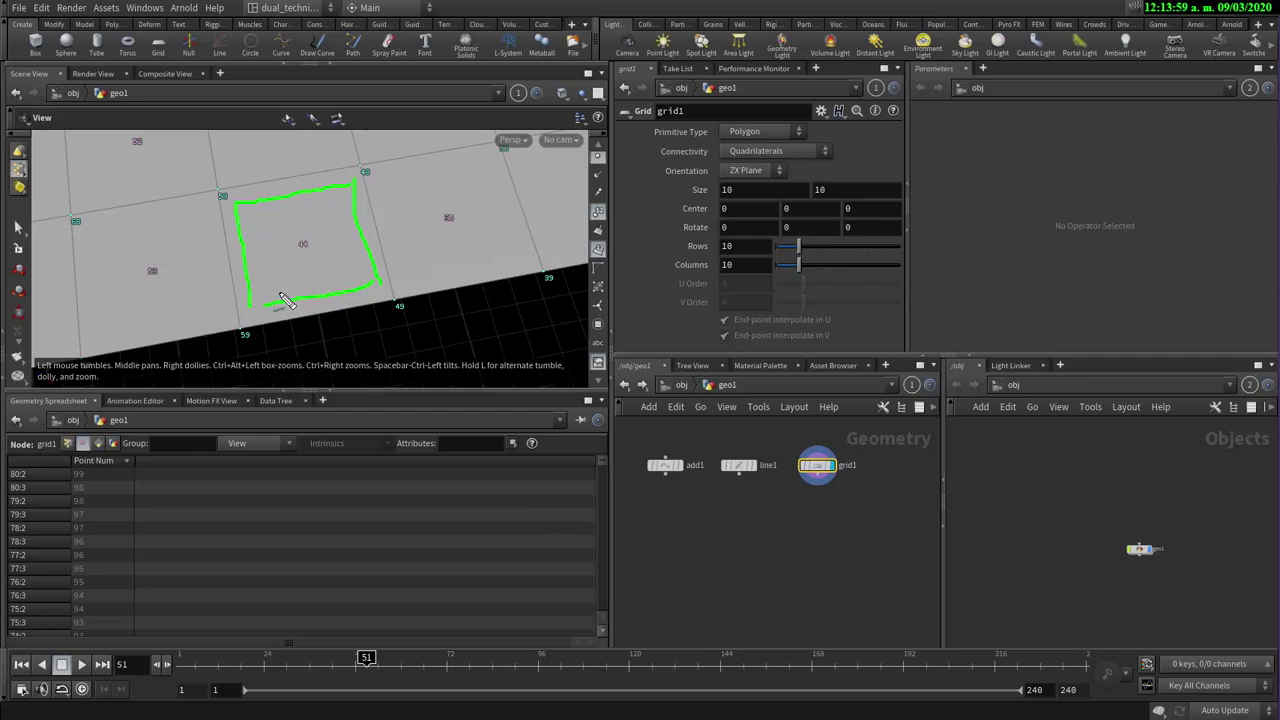
{"action": "mouse_move", "coordinate": [282, 287]}
{"action": "left_mouse_down"}
{"action": "mouse_move", "coordinate": [316, 224]}
{"action": "mouse_move", "coordinate": [287, 247]}
{"action": "mouse_move", "coordinate": [331, 234]}
{"action": "mouse_move", "coordinate": [313, 57]}
{"action": "left_mouse_up"}
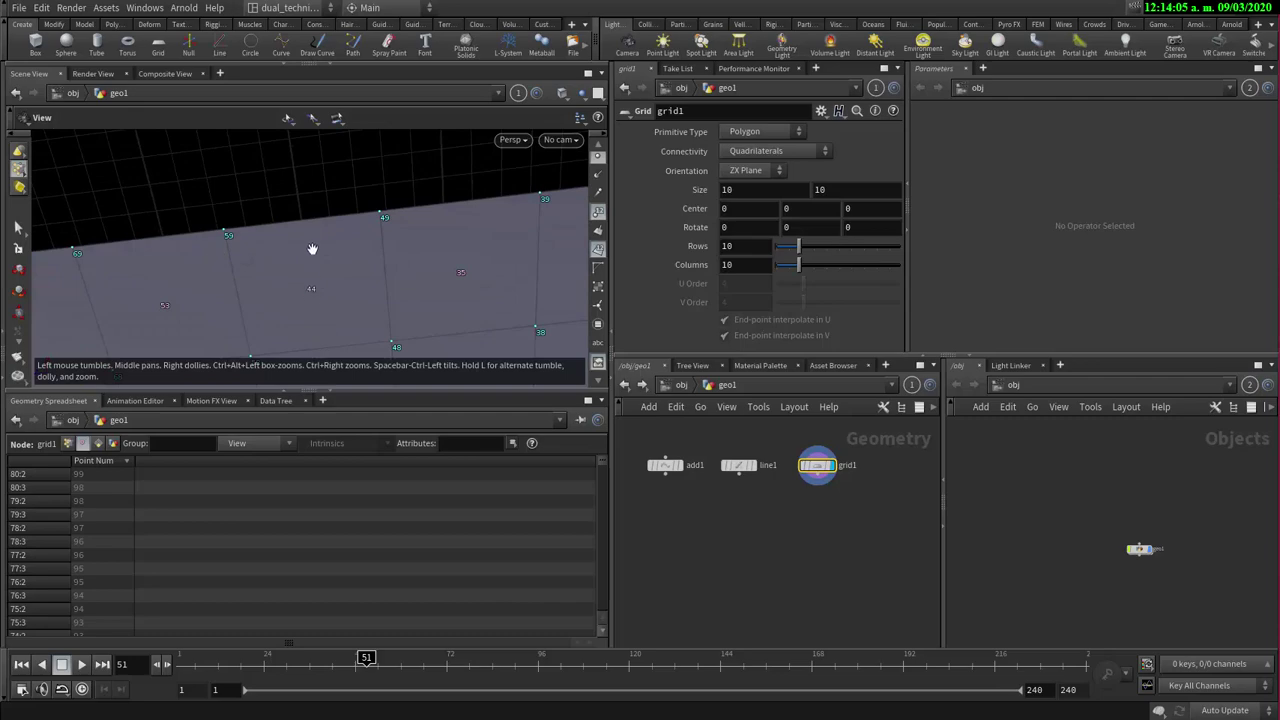
- Compare the grid's underside with its top side, both close to the edge faces and with the whole grid in view
{"action": "mouse_move", "coordinate": [312, 248]}
{"action": "left_mouse_down"}
{"action": "mouse_move", "coordinate": [297, 211]}
{"action": "mouse_move", "coordinate": [317, 143]}
{"action": "mouse_move", "coordinate": [301, 267]}
{"action": "left_mouse_up"}
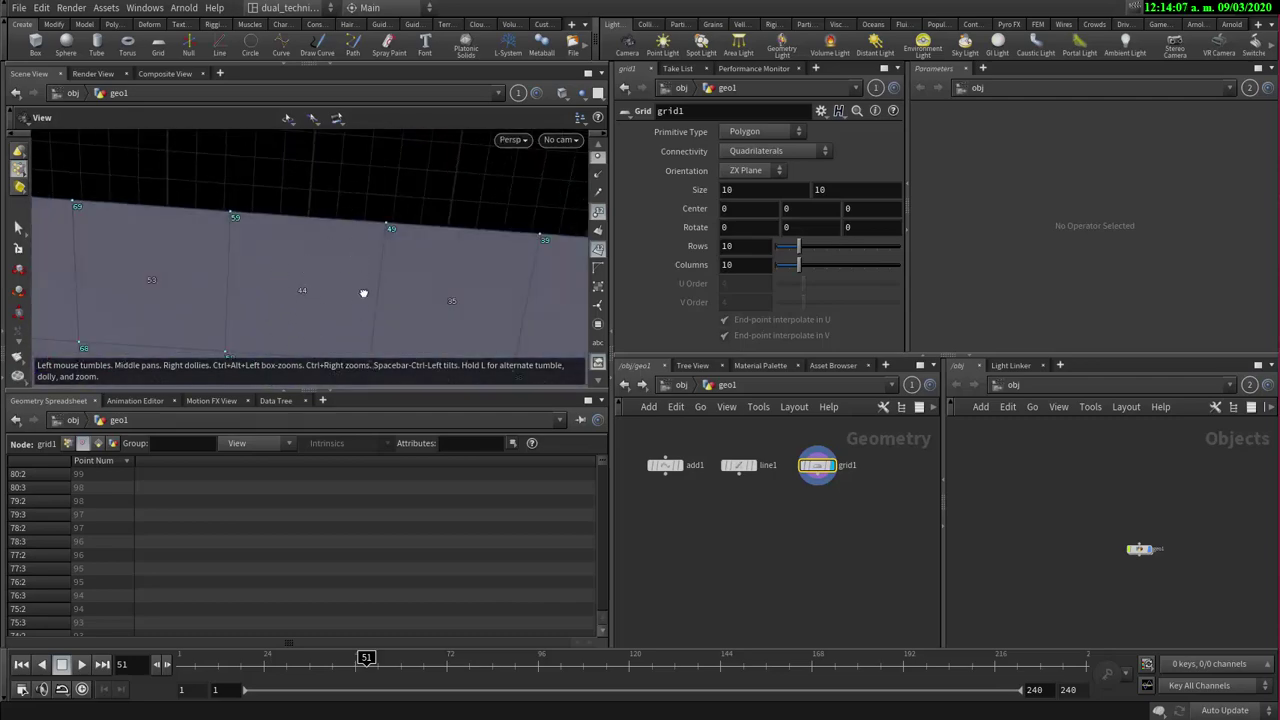
{"action": "left_click_drag", "start_coordinate": [363, 293], "coordinate": [338, 232]}
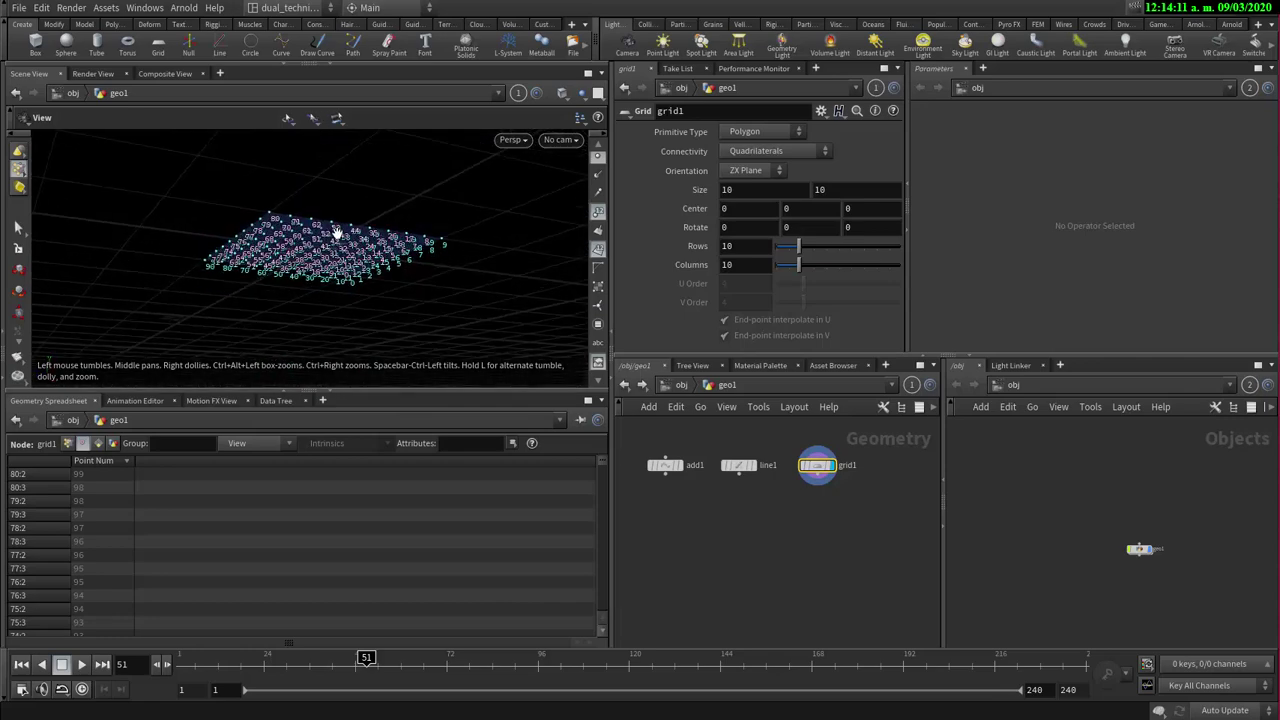
{"action": "right_click_drag", "start_coordinate": [338, 232], "coordinate": [660, 191]}
{"action": "left_click_drag", "start_coordinate": [400, 235], "coordinate": [354, 245]}
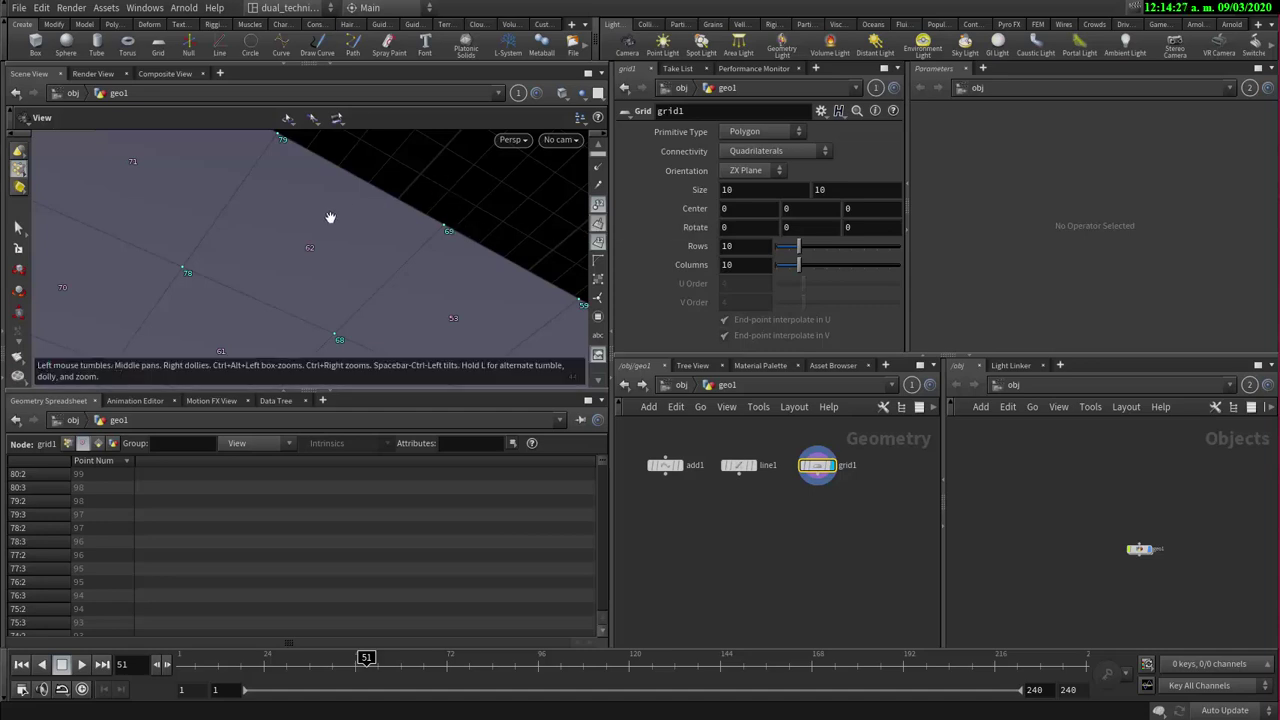
{"action": "left_click_drag", "start_coordinate": [331, 217], "coordinate": [486, 217]}
{"action": "mouse_move", "coordinate": [331, 237]}
{"action": "left_mouse_down"}
{"action": "mouse_move", "coordinate": [300, 234]}
{"action": "mouse_move", "coordinate": [271, 206]}
{"action": "mouse_move", "coordinate": [348, 178]}
{"action": "mouse_move", "coordinate": [377, 214]}
{"action": "mouse_move", "coordinate": [120, 257]}
{"action": "mouse_move", "coordinate": [285, 245]}
{"action": "mouse_move", "coordinate": [300, 263]}
{"action": "mouse_move", "coordinate": [320, 255]}
{"action": "mouse_move", "coordinate": [287, 240]}
{"action": "mouse_move", "coordinate": [354, 246]}
{"action": "mouse_move", "coordinate": [334, 229]}
{"action": "left_mouse_up"}
{"action": "scroll", "coordinate": [272, 244], "scroll_direction": "down", "scroll_amount": 5}
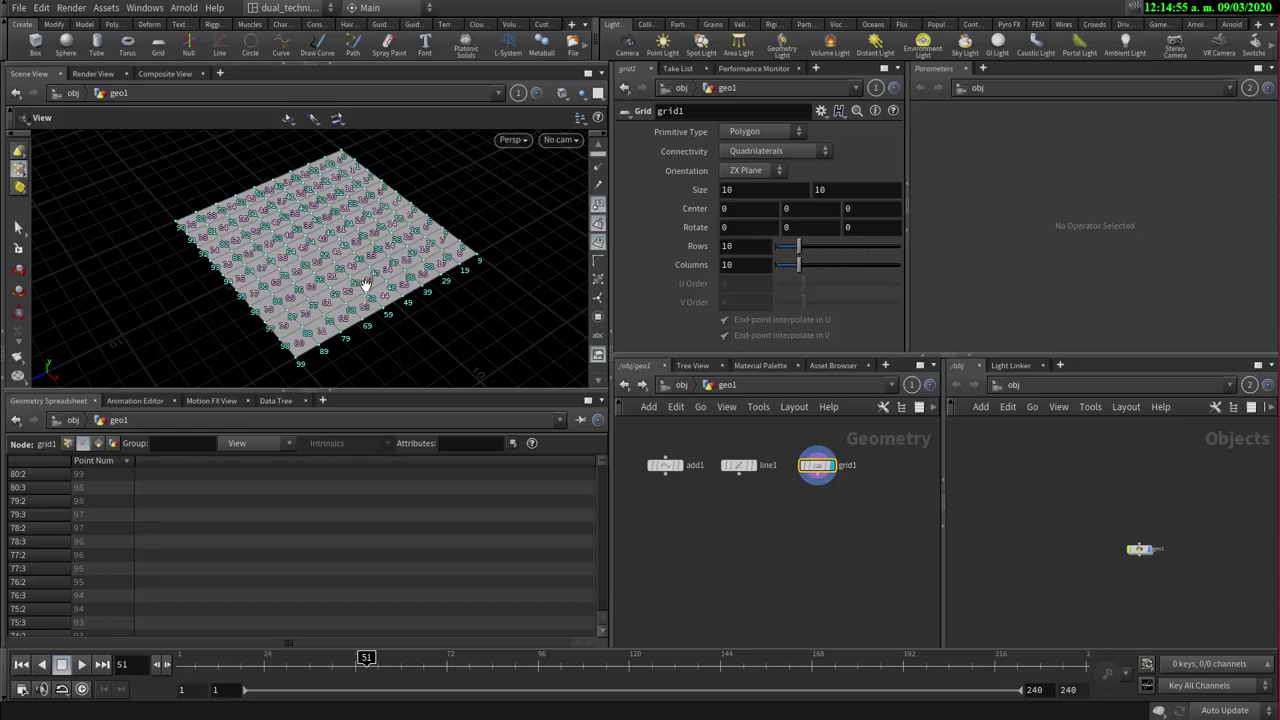
{"action": "left_click_drag", "start_coordinate": [381, 299], "coordinate": [389, 216]}
{"action": "right_click_drag", "start_coordinate": [389, 216], "coordinate": [420, 209]}
{"action": "left_click_drag", "start_coordinate": [263, 265], "coordinate": [357, 266]}
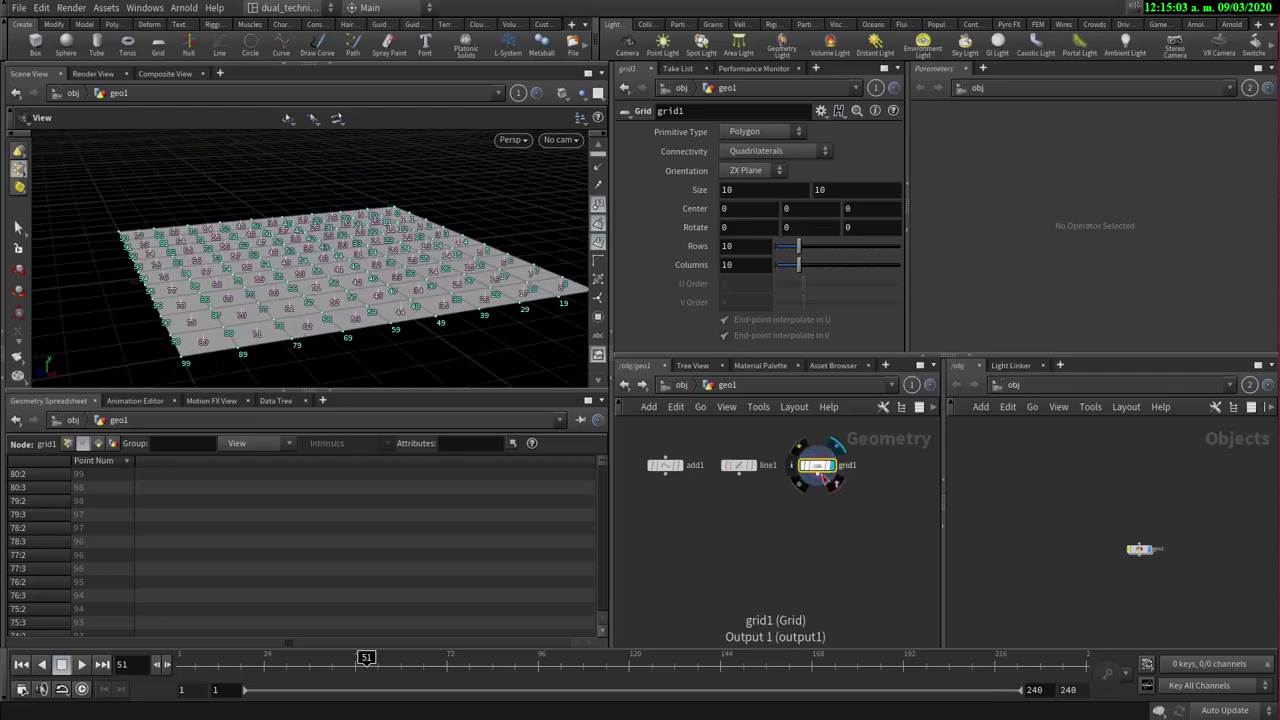
- Check grid1's point, primitive and vertex information and make empty space beside the node in the network
{"action": "mouse_move", "coordinate": [351, 260]}
{"action": "left_mouse_down"}
{"action": "mouse_move", "coordinate": [374, 289]}
{"action": "mouse_move", "coordinate": [451, 237]}
{"action": "mouse_move", "coordinate": [263, 245]}
{"action": "mouse_move", "coordinate": [386, 257]}
{"action": "mouse_move", "coordinate": [323, 218]}
{"action": "mouse_move", "coordinate": [351, 277]}
{"action": "mouse_move", "coordinate": [313, 245]}
{"action": "mouse_move", "coordinate": [330, 250]}
{"action": "left_mouse_up"}
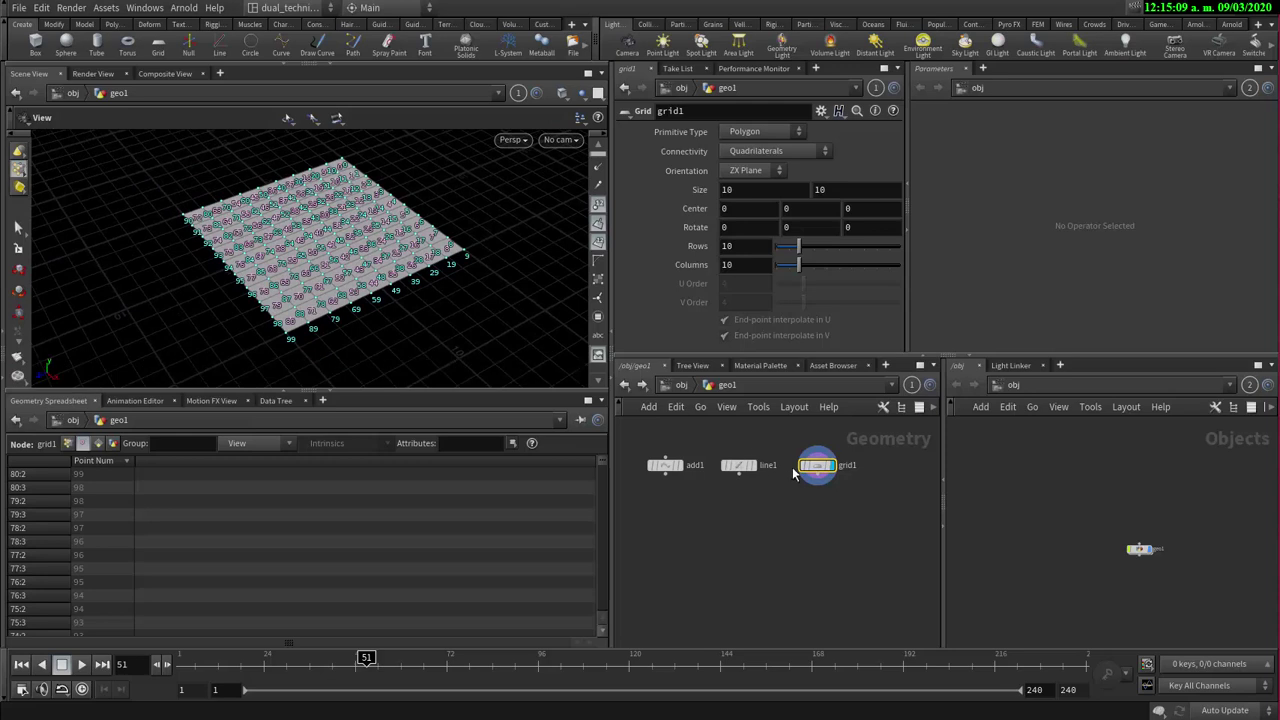
{"action": "mouse_move", "coordinate": [822, 467]}
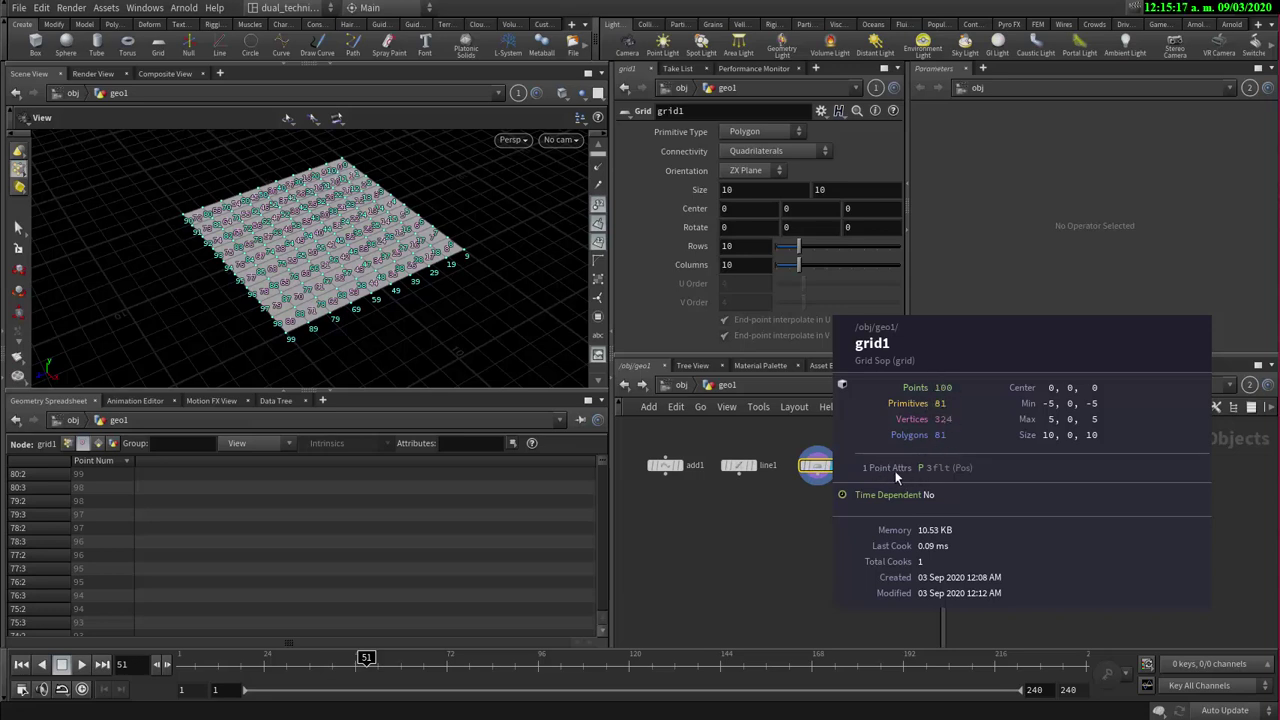
{"action": "middle_click_drag", "start_coordinate": [845, 500], "coordinate": [765, 533]}
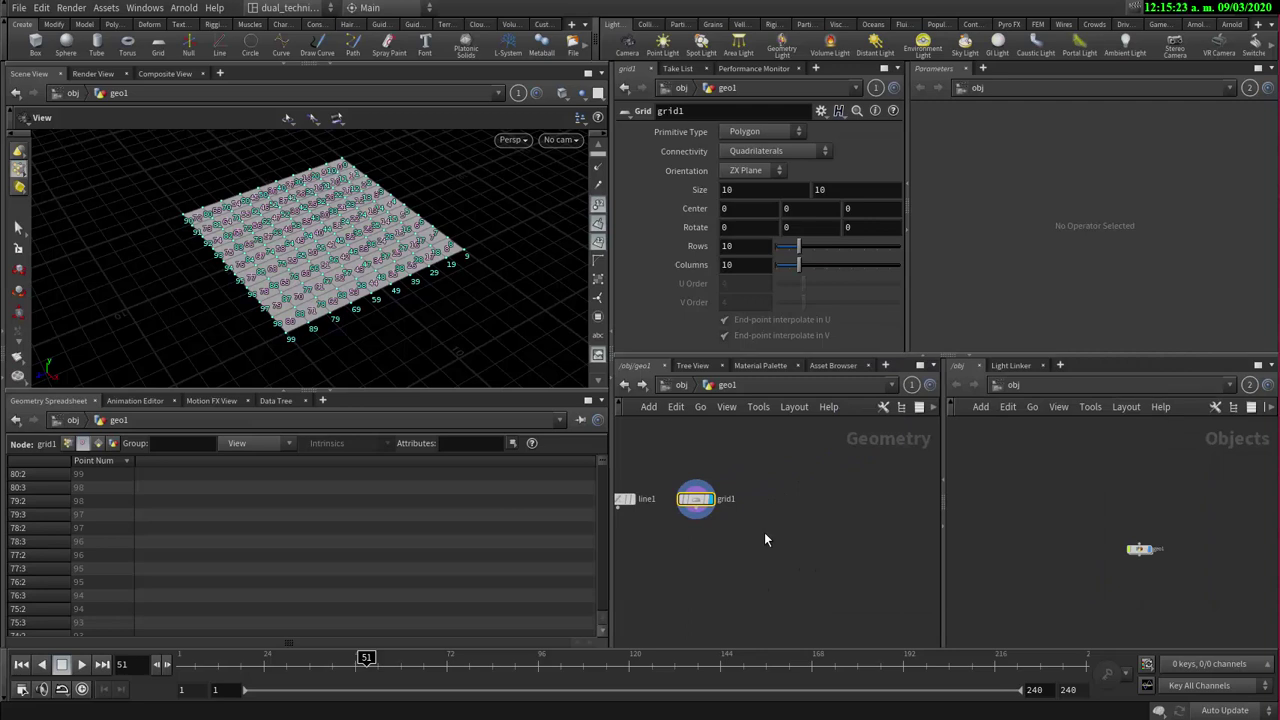
- Add a Test Geometry: Pig Head node beside grid1 in the geo1 network and display it
{"action": "key", "text": "Tab"}
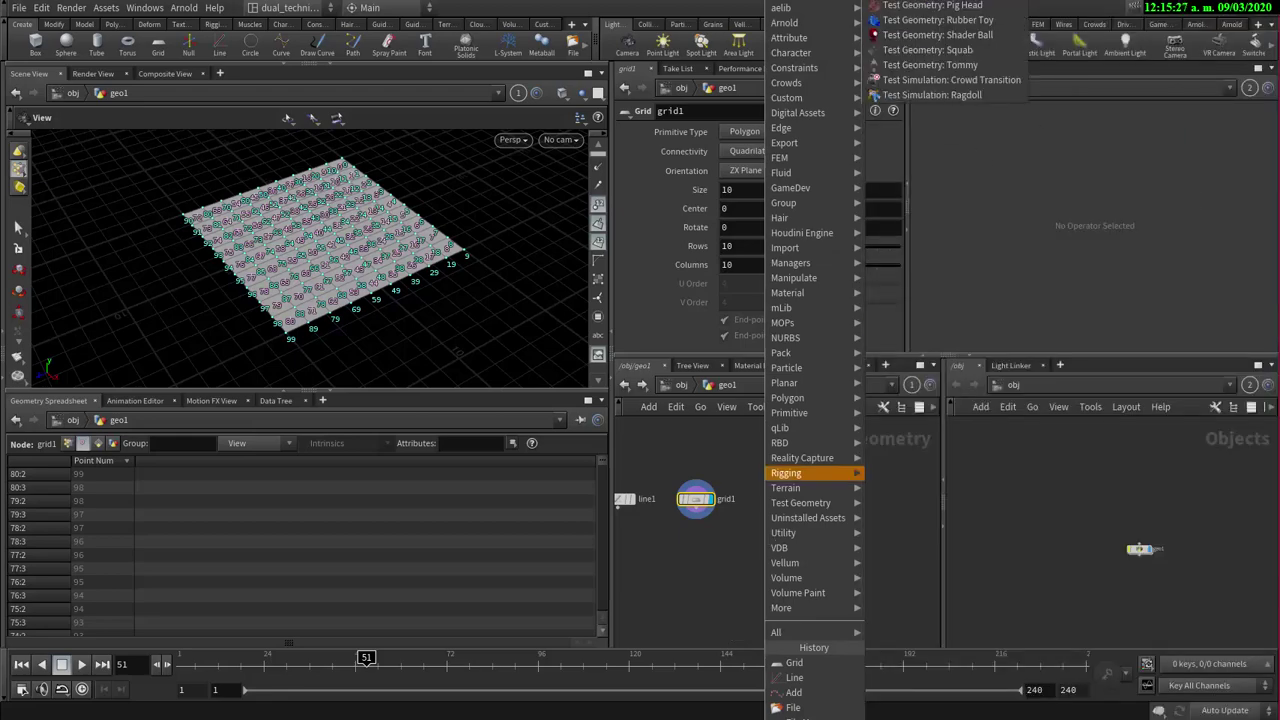
{"action": "key", "text": "Return"}
{"action": "left_click", "coordinate": [789, 510]}
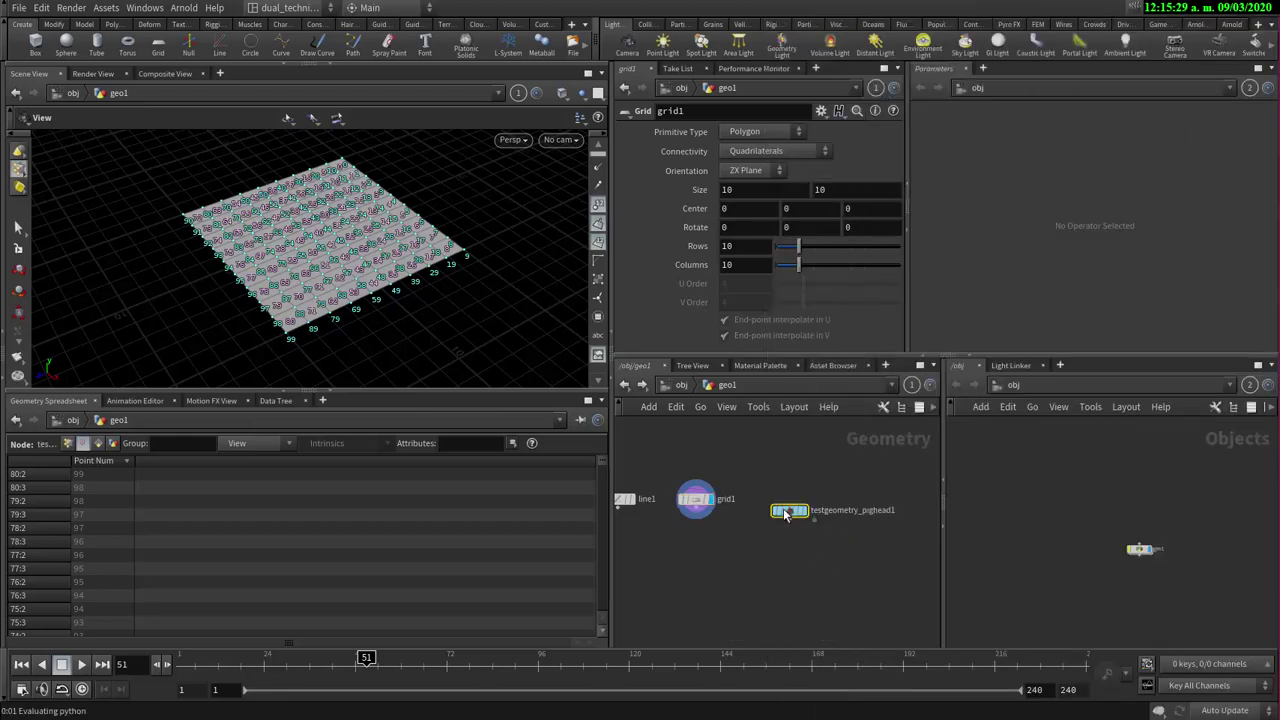
{"action": "left_click_drag", "start_coordinate": [787, 514], "coordinate": [770, 503]}
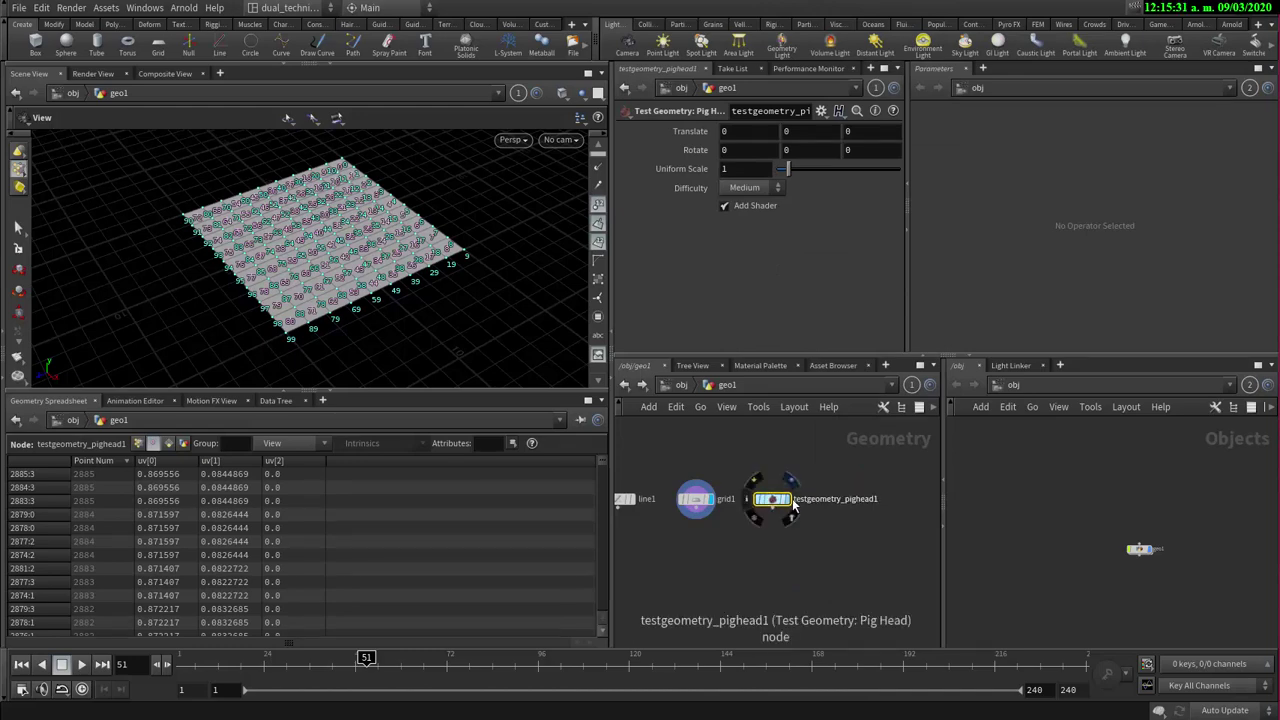
{"action": "left_click", "coordinate": [789, 497]}
- Hide the primitive numbers, point numbers and primitive normals on the pig head in the viewport
{"action": "right_click_drag", "start_coordinate": [274, 210], "coordinate": [700, 234]}
{"action": "left_click_drag", "start_coordinate": [332, 256], "coordinate": [471, 211]}
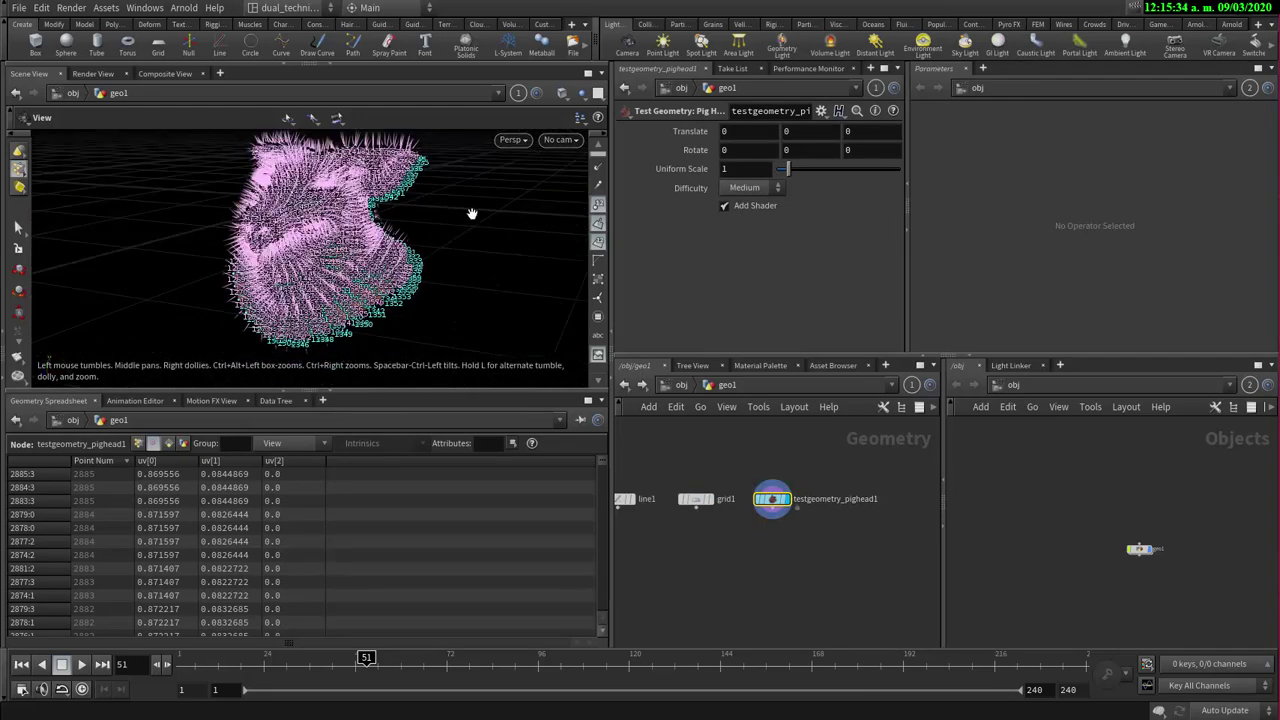
{"action": "left_click", "coordinate": [598, 244]}
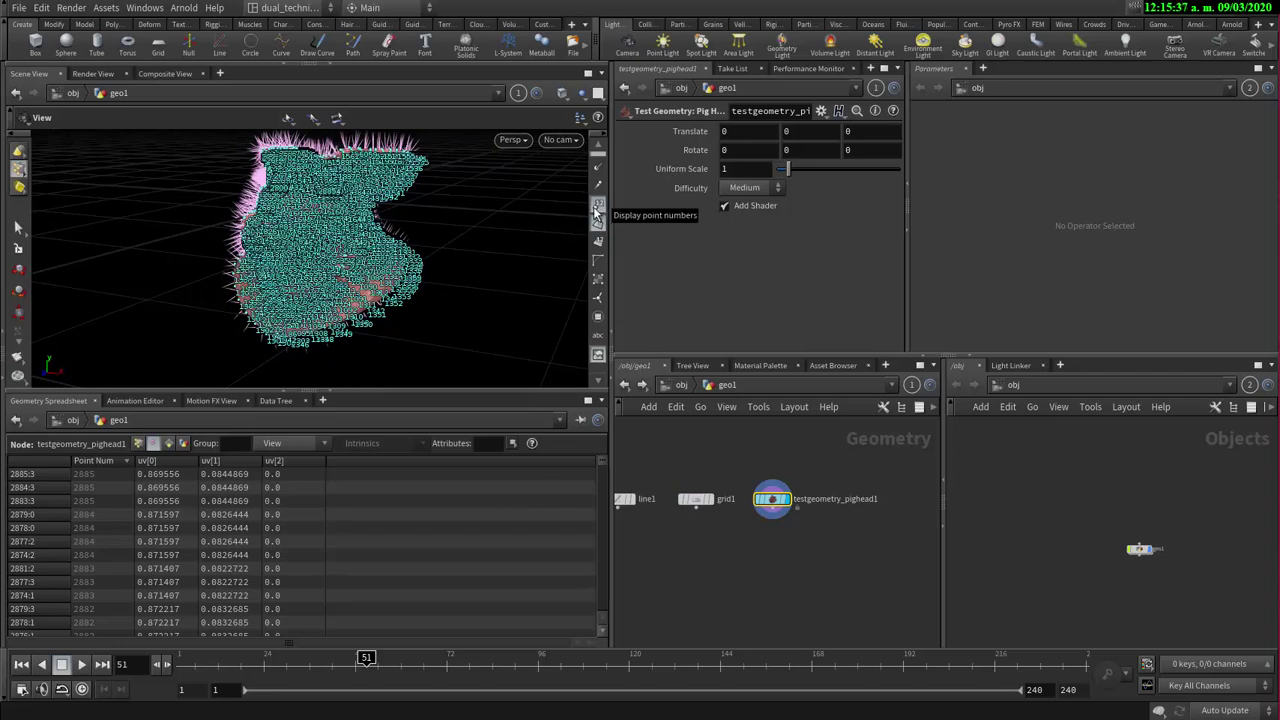
{"action": "left_click", "coordinate": [598, 206]}
{"action": "left_click", "coordinate": [598, 223]}
- Examine the pig head's points and polygons from several angles, both close up and with the whole model in view
{"action": "right_click_drag", "start_coordinate": [279, 216], "coordinate": [457, 207]}
{"action": "left_click_drag", "start_coordinate": [420, 265], "coordinate": [337, 210]}
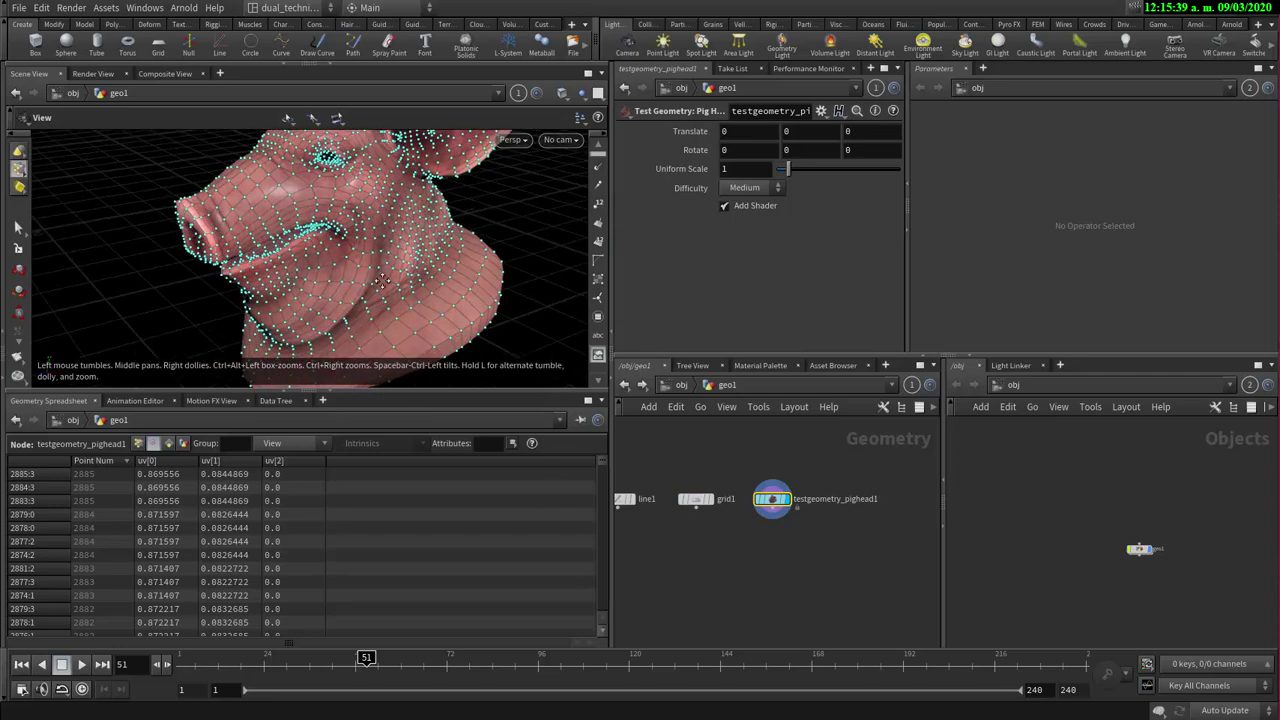
{"action": "right_click_drag", "start_coordinate": [337, 210], "coordinate": [457, 214]}
{"action": "left_click_drag", "start_coordinate": [347, 213], "coordinate": [334, 243]}
{"action": "right_click_drag", "start_coordinate": [334, 243], "coordinate": [217, 211]}
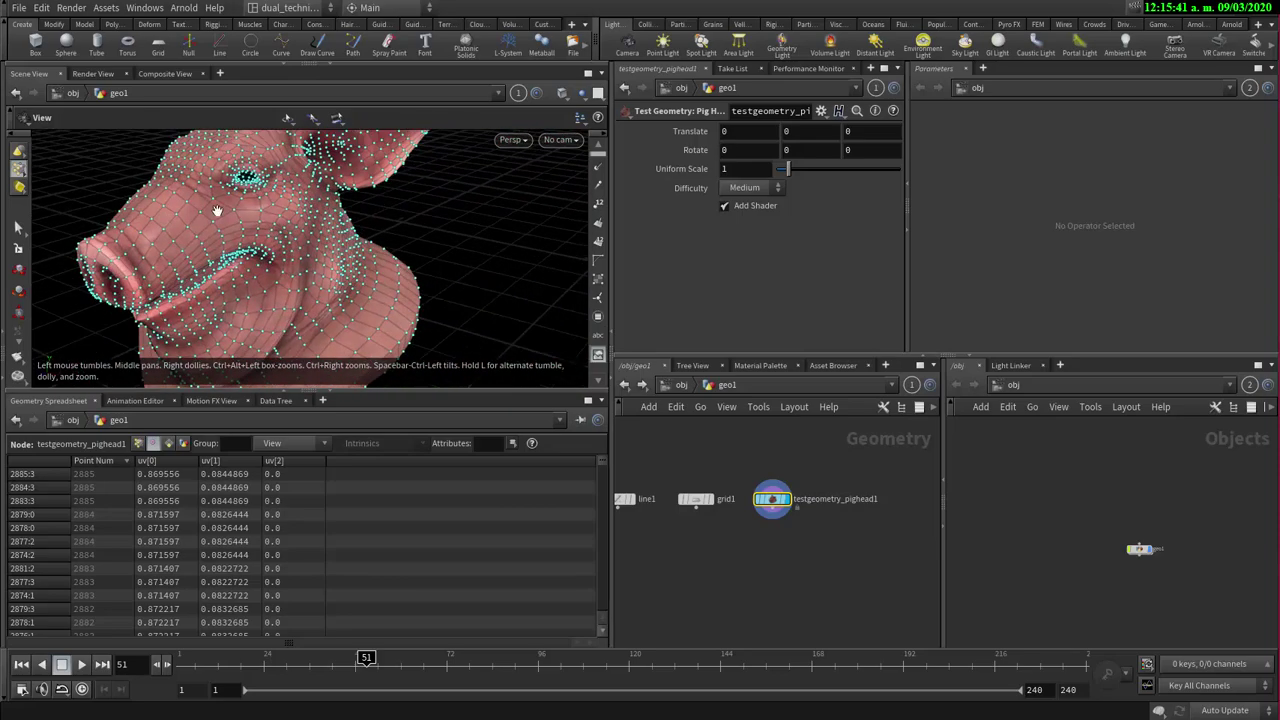
{"action": "left_click_drag", "start_coordinate": [217, 211], "coordinate": [311, 246]}
{"action": "right_click_drag", "start_coordinate": [311, 246], "coordinate": [385, 225]}
{"action": "mouse_move", "coordinate": [385, 225]}
{"action": "left_mouse_down"}
{"action": "mouse_move", "coordinate": [438, 201]}
{"action": "mouse_move", "coordinate": [386, 200]}
{"action": "left_mouse_up"}
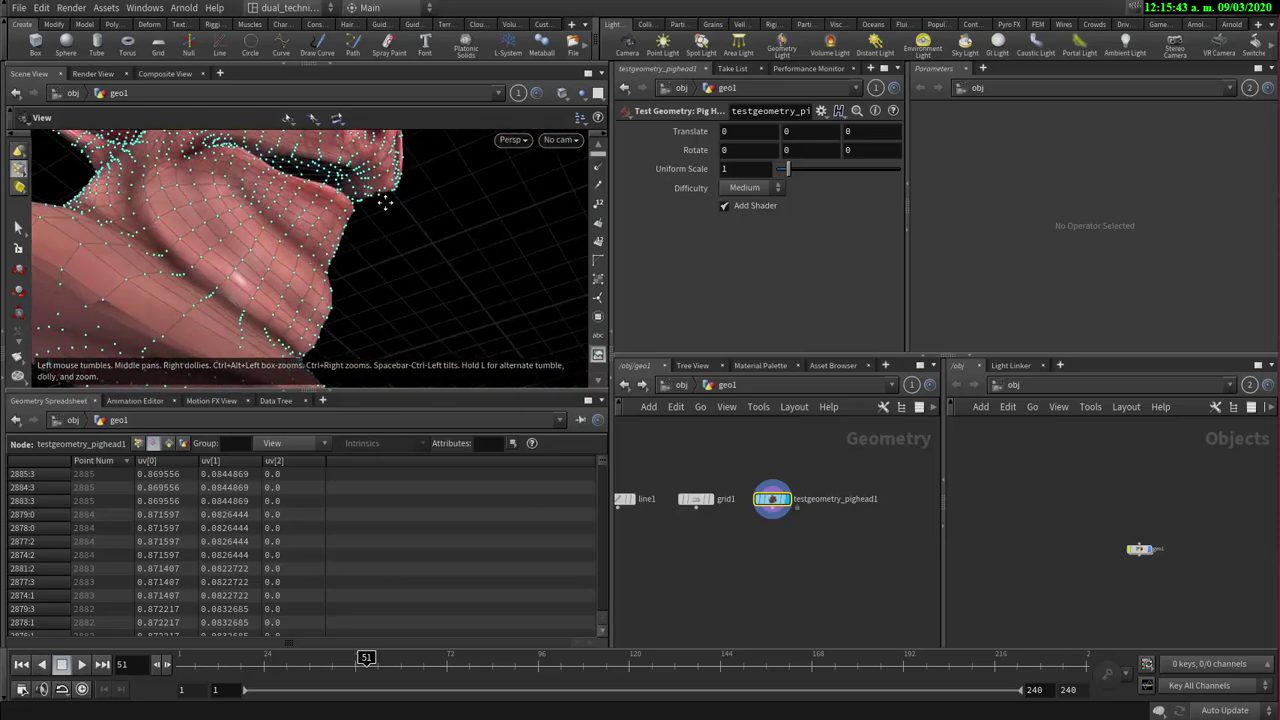
{"action": "right_click_drag", "start_coordinate": [386, 200], "coordinate": [420, 228]}
{"action": "left_click_drag", "start_coordinate": [420, 228], "coordinate": [275, 238]}
{"action": "left_click_drag", "start_coordinate": [375, 250], "coordinate": [323, 271]}
{"action": "right_click_drag", "start_coordinate": [323, 271], "coordinate": [517, 245]}
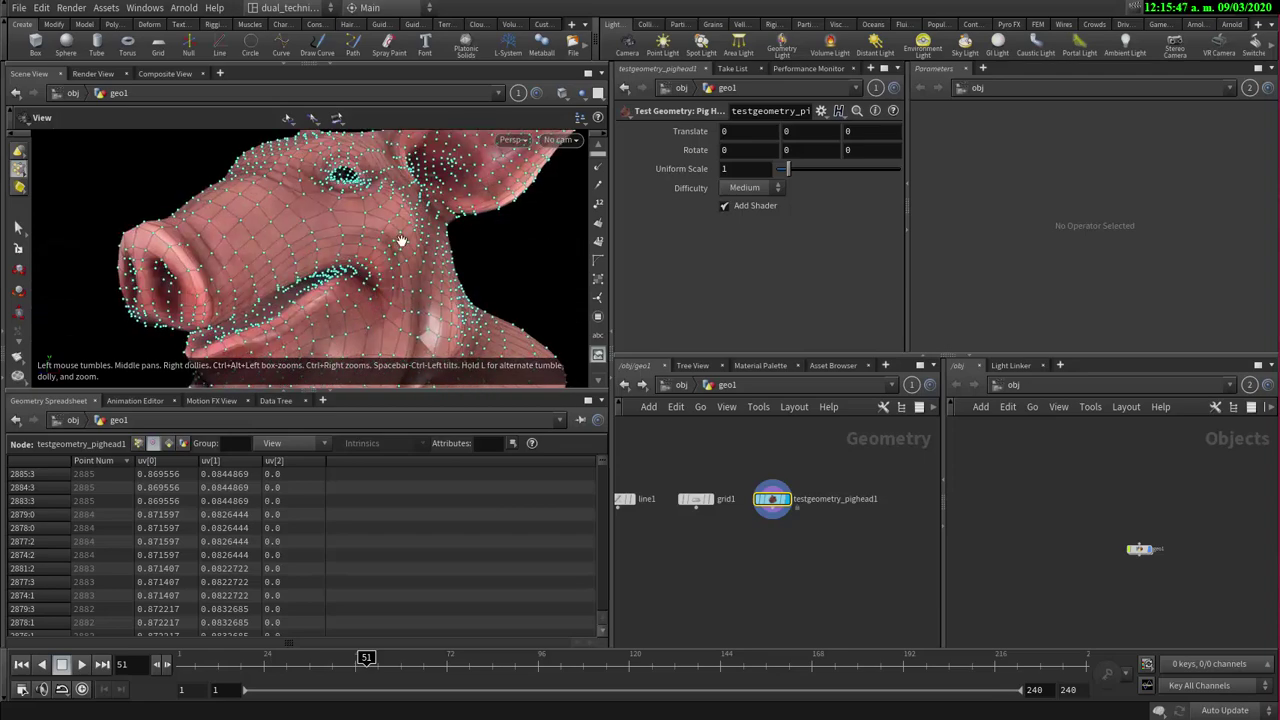
{"action": "scroll", "coordinate": [330, 260], "scroll_direction": "down", "scroll_amount": 4}
{"action": "left_click_drag", "start_coordinate": [343, 286], "coordinate": [371, 286]}
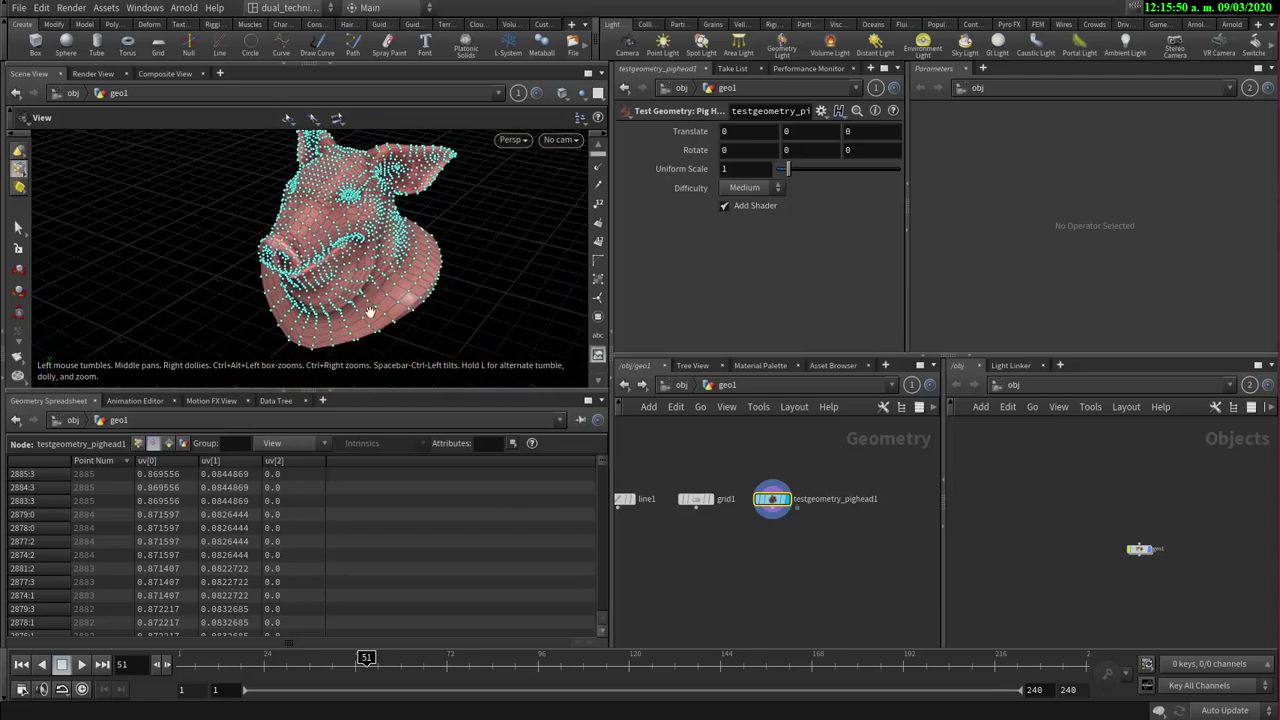
- Check the geometry information of grid1 and the pig head, then pin the pig head's info window open clear of its node
{"action": "middle_click", "coordinate": [771, 499]}
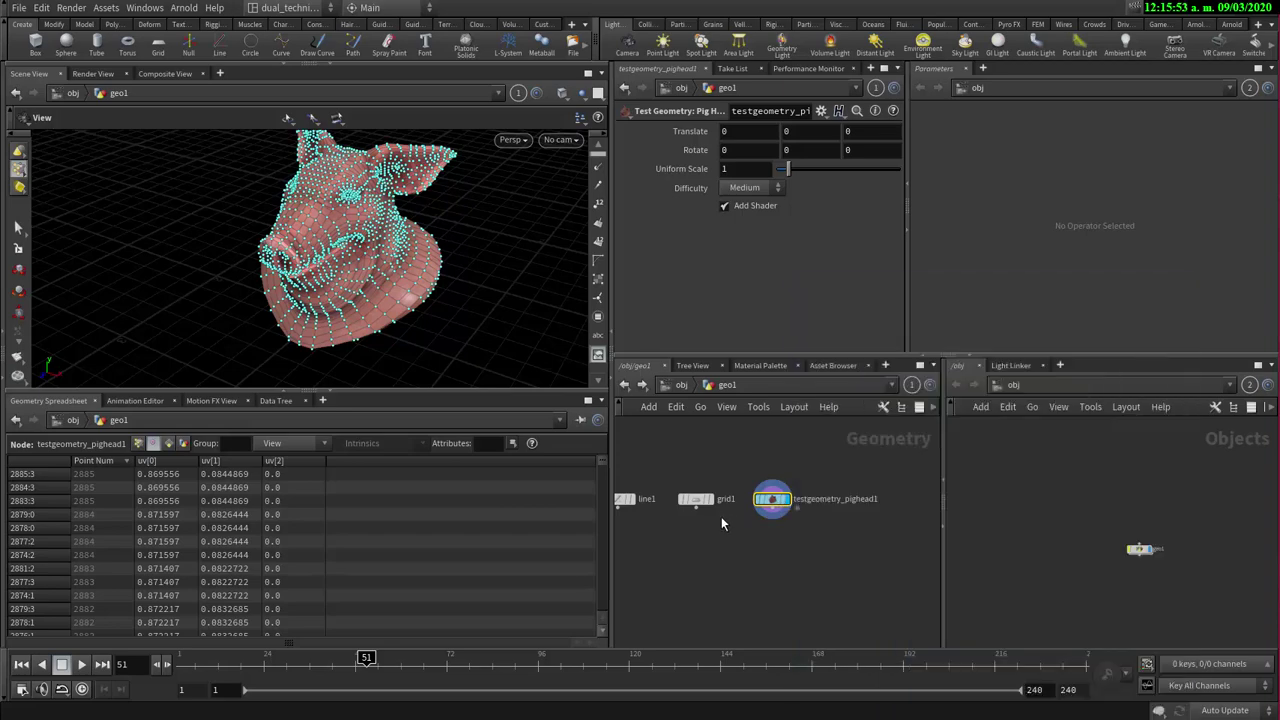
{"action": "middle_click", "coordinate": [697, 499]}
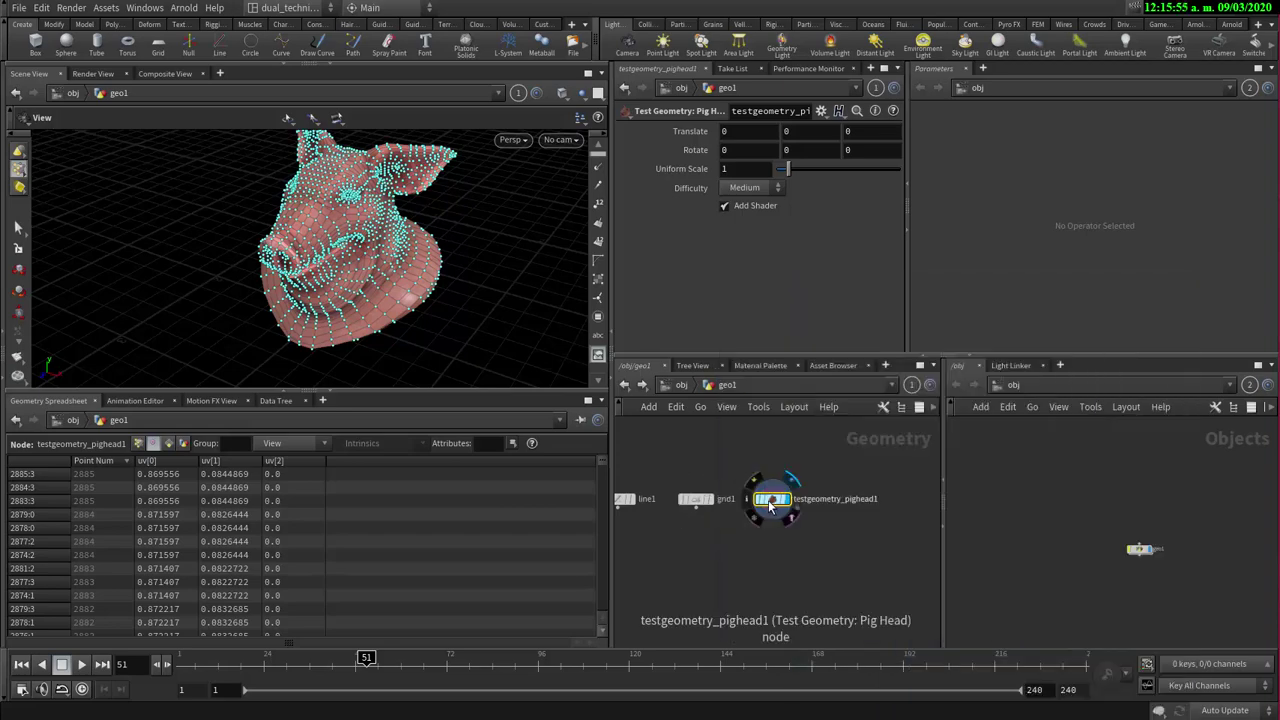
{"action": "middle_click", "coordinate": [769, 502]}
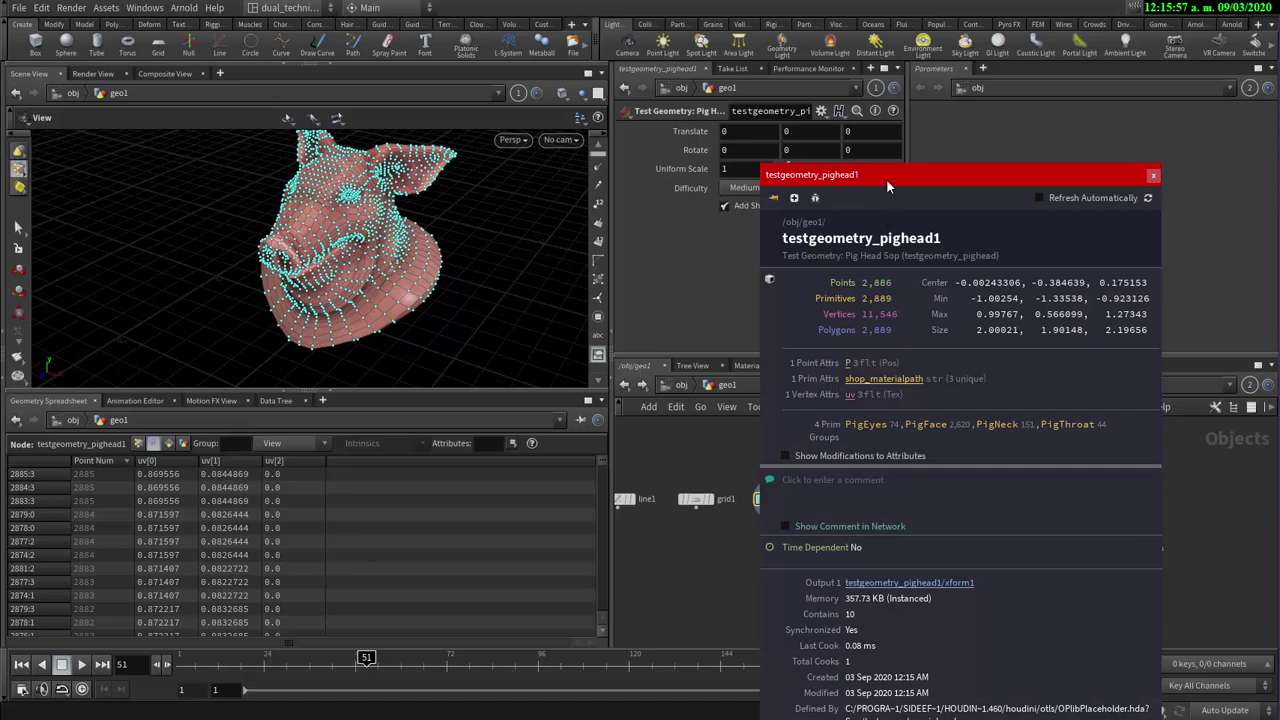
{"action": "left_click_drag", "start_coordinate": [886, 178], "coordinate": [897, 84]}
{"action": "left_click", "coordinate": [837, 122]}
- List the pig head's primitive attributes in the geometry spreadsheet and widen the shop_materialpath column to show full paths
{"action": "right_click_drag", "start_coordinate": [361, 277], "coordinate": [406, 257]}
{"action": "left_click_drag", "start_coordinate": [406, 257], "coordinate": [250, 245]}
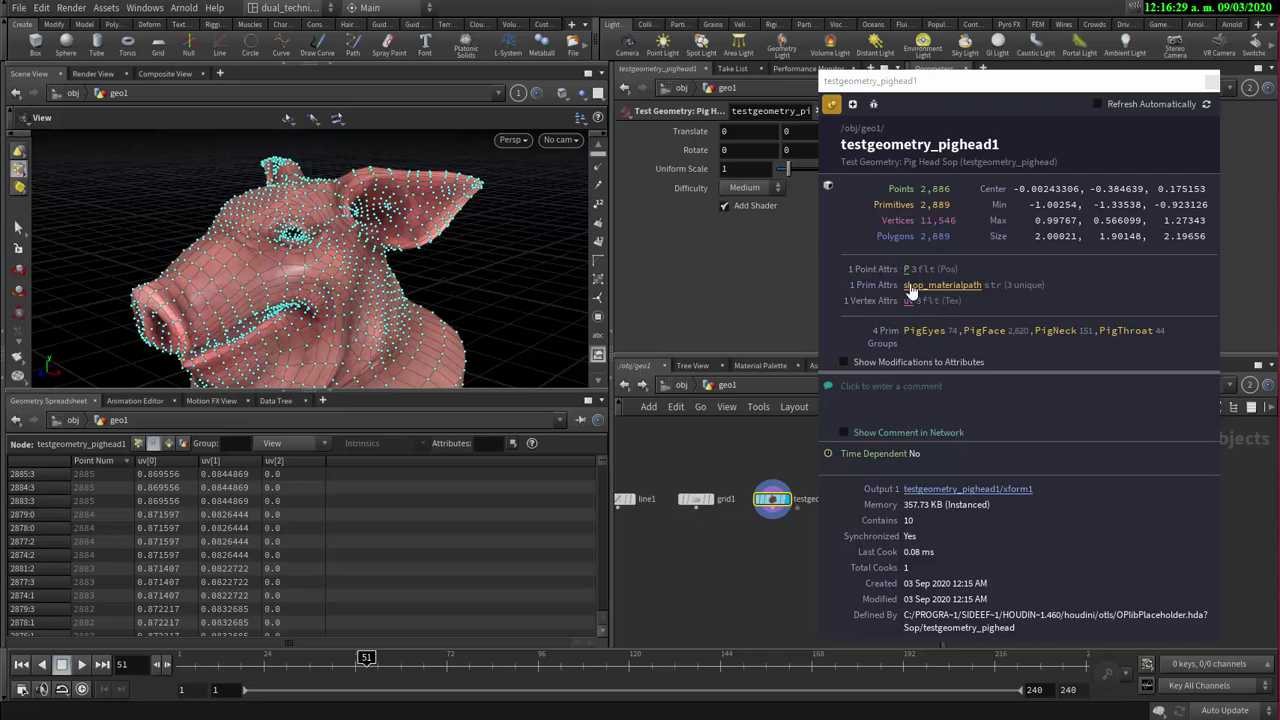
{"action": "left_click", "coordinate": [168, 443]}
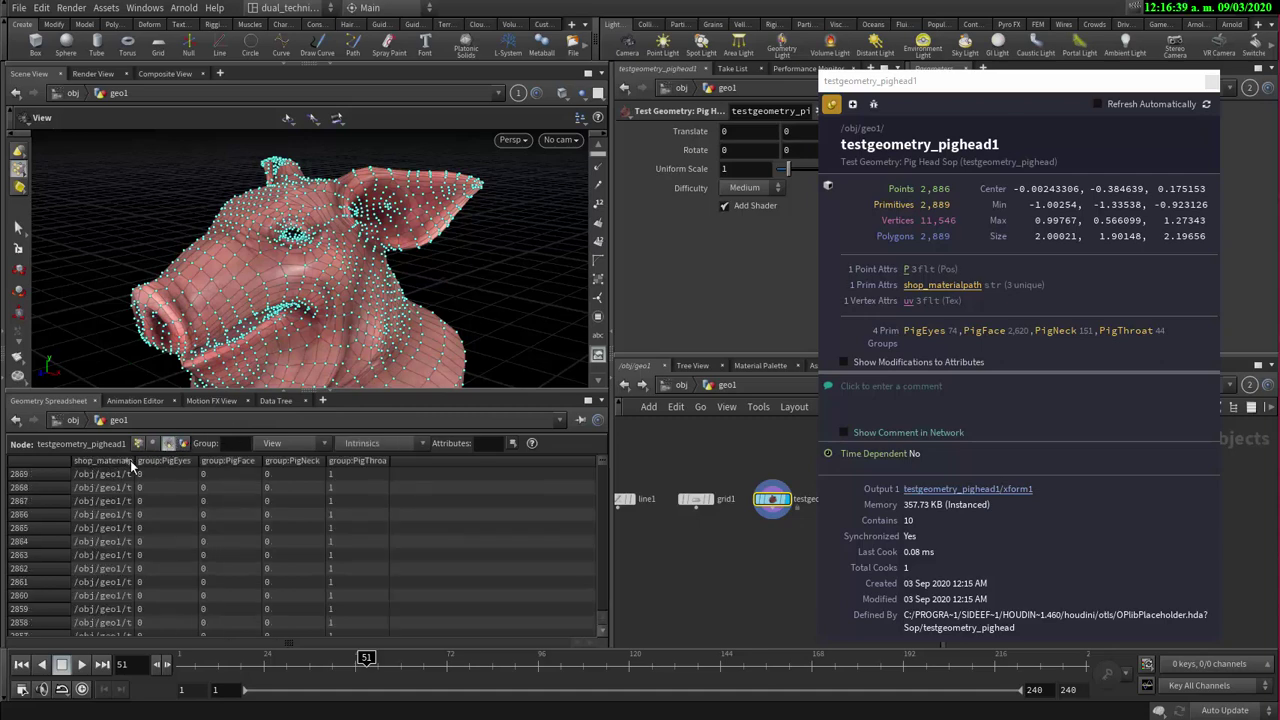
{"action": "left_click_drag", "start_coordinate": [134, 460], "coordinate": [369, 467]}
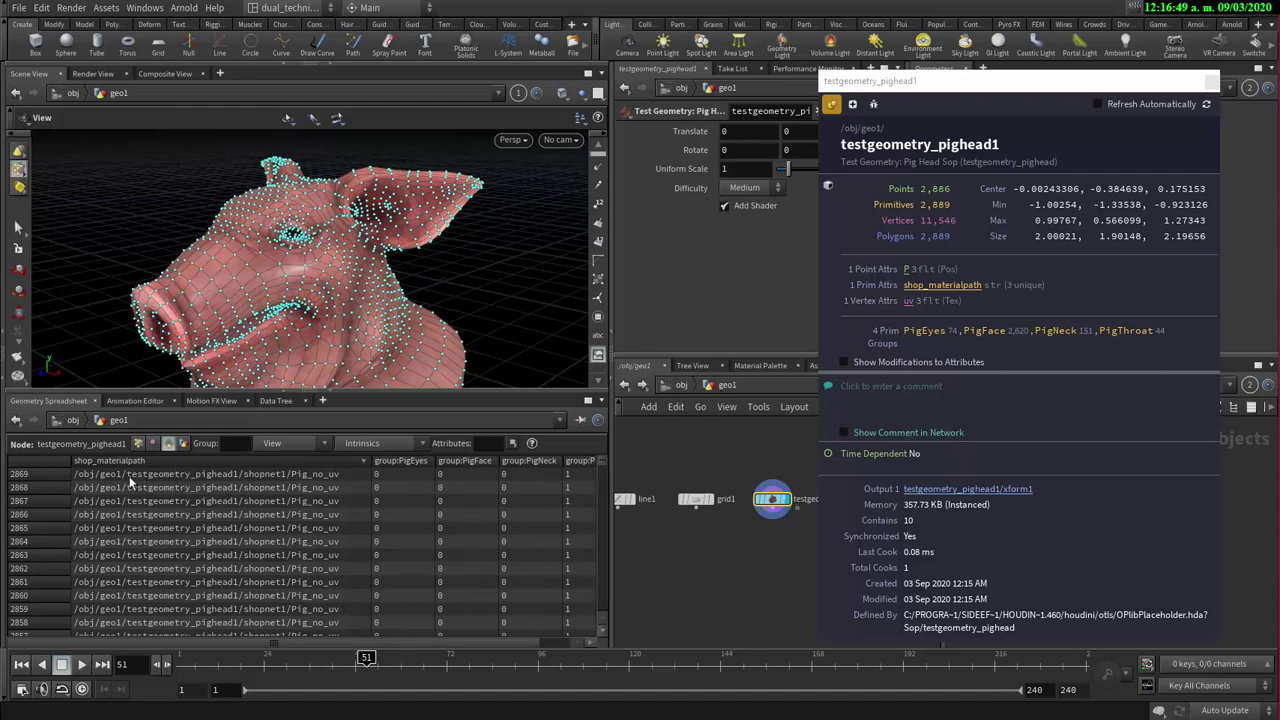
- Browse the material paths and group values of the pig head's primitives in the geometry spreadsheet
{"action": "middle_click_drag", "start_coordinate": [326, 316], "coordinate": [334, 243]}
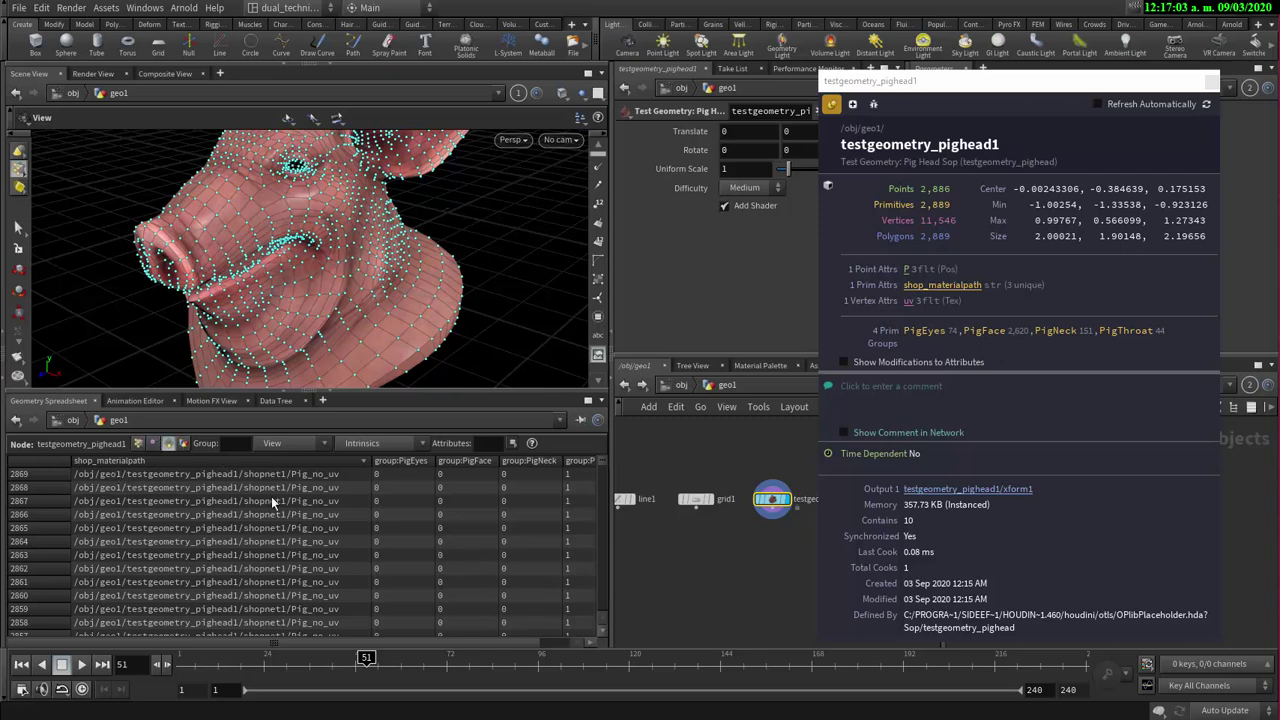
{"action": "scroll", "coordinate": [275, 495], "scroll_direction": "down", "scroll_amount": 1}
{"action": "mouse_move", "coordinate": [603, 470]}
{"action": "left_mouse_down"}
{"action": "mouse_move", "coordinate": [602, 514]}
{"action": "mouse_move", "coordinate": [598, 453]}
{"action": "left_mouse_up"}
{"action": "left_click_drag", "start_coordinate": [603, 462], "coordinate": [517, 507]}
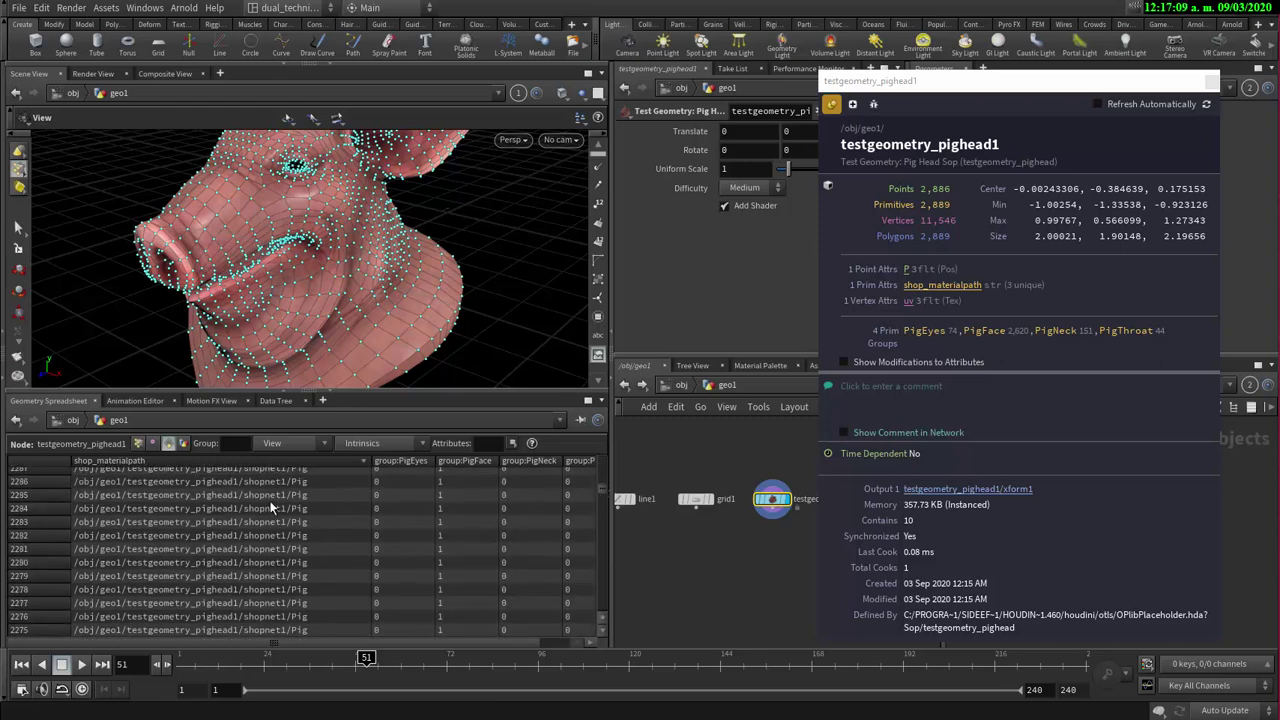
{"action": "left_click_drag", "start_coordinate": [603, 491], "coordinate": [615, 451]}
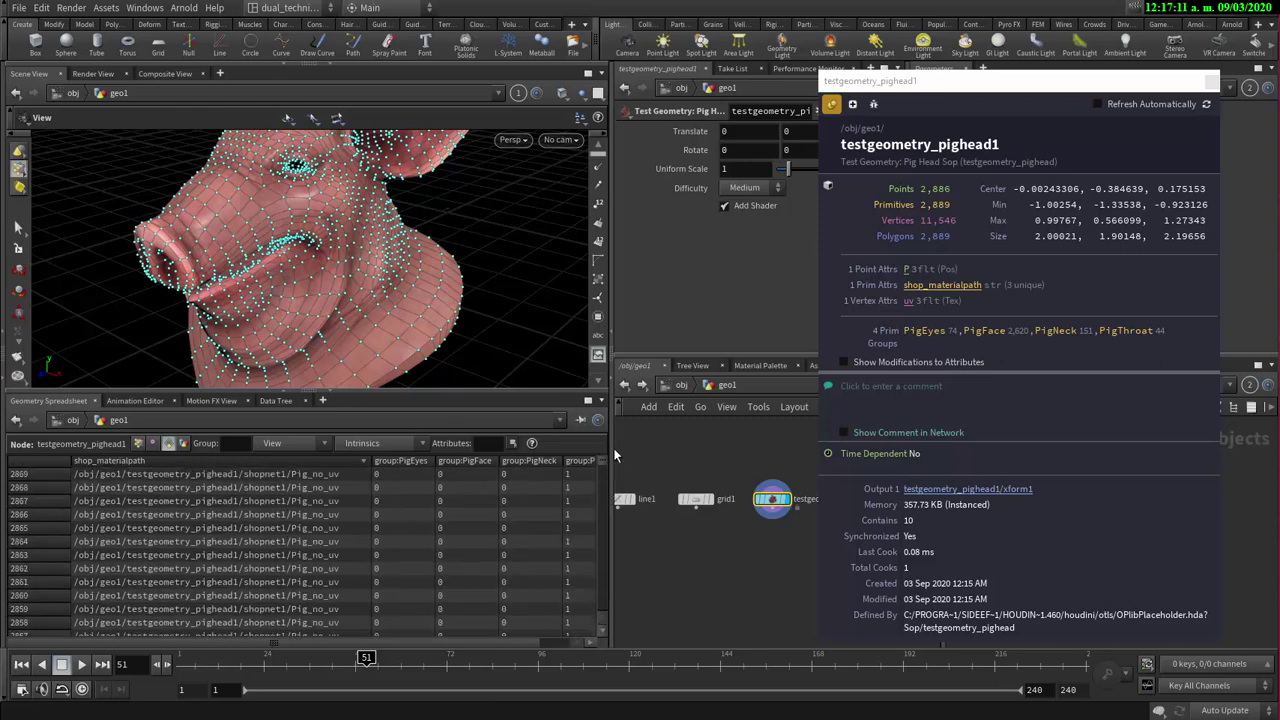
- Examine the pig head's surface up close around the eye, snout and mouth
{"action": "right_click_drag", "start_coordinate": [297, 215], "coordinate": [466, 202]}
{"action": "left_click_drag", "start_coordinate": [467, 202], "coordinate": [286, 249]}
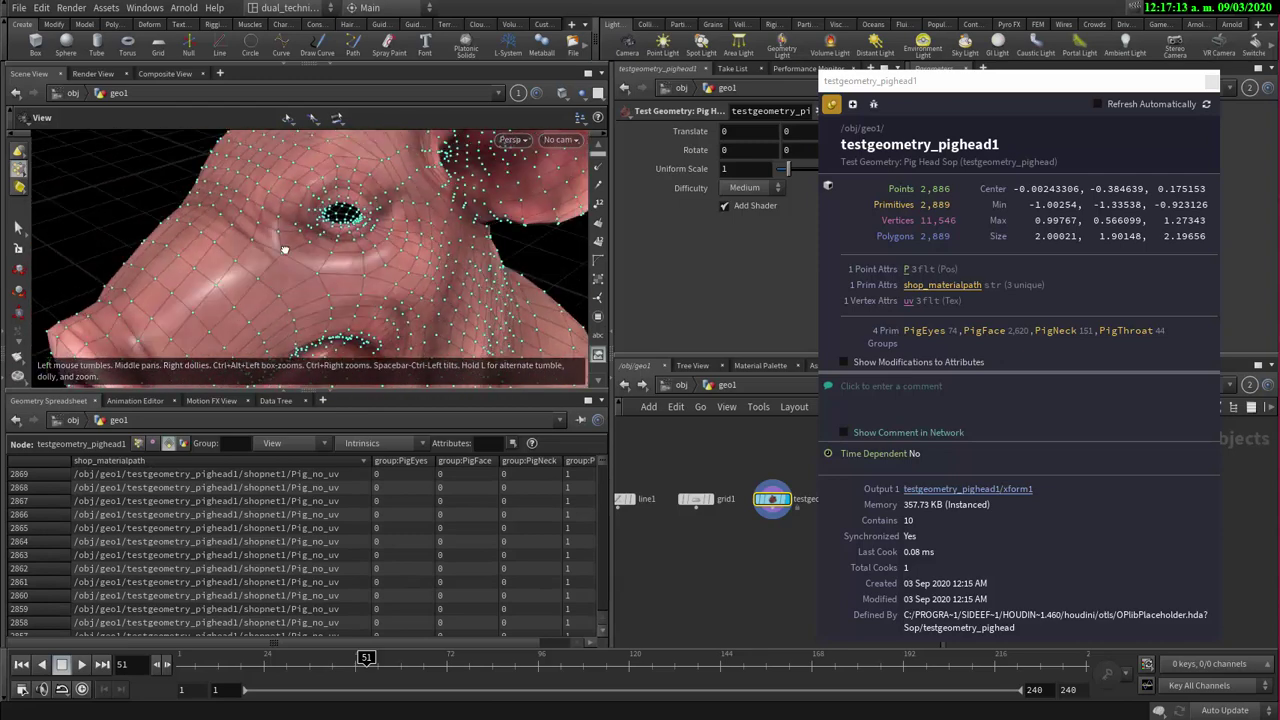
{"action": "right_click_drag", "start_coordinate": [286, 249], "coordinate": [338, 267]}
{"action": "left_click_drag", "start_coordinate": [270, 279], "coordinate": [337, 251]}
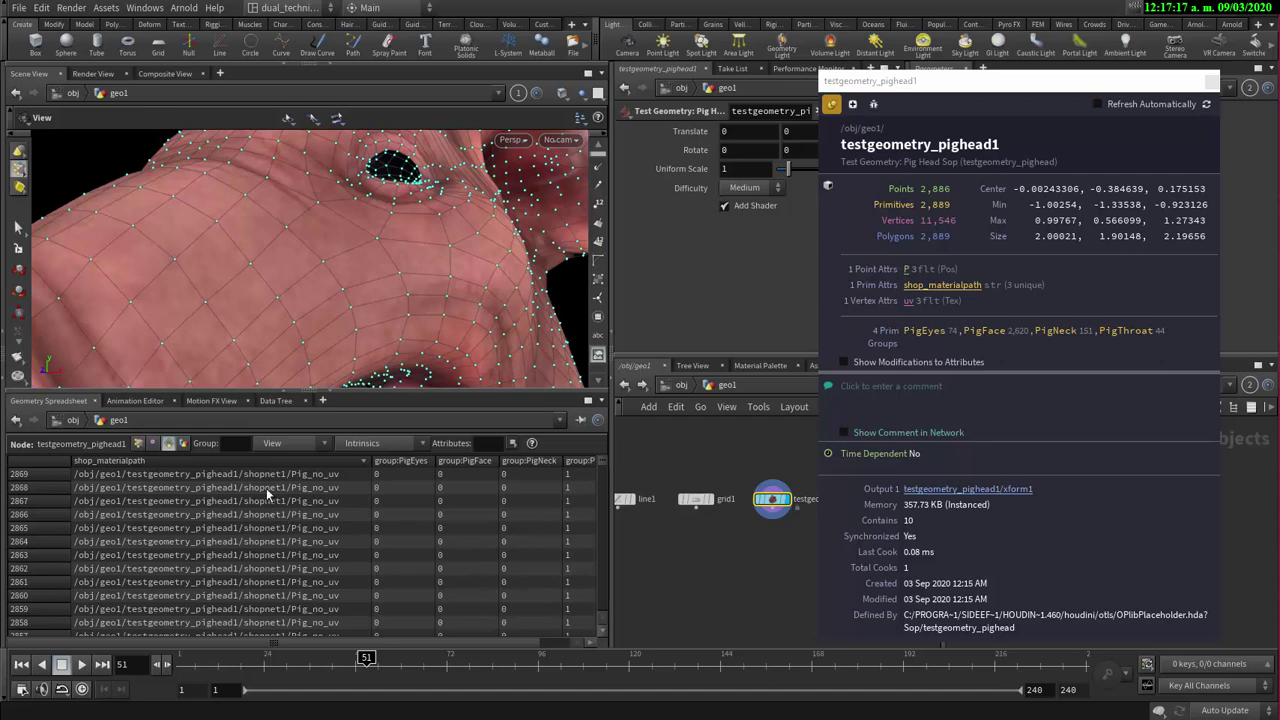
{"action": "left_click_drag", "start_coordinate": [455, 294], "coordinate": [323, 176]}
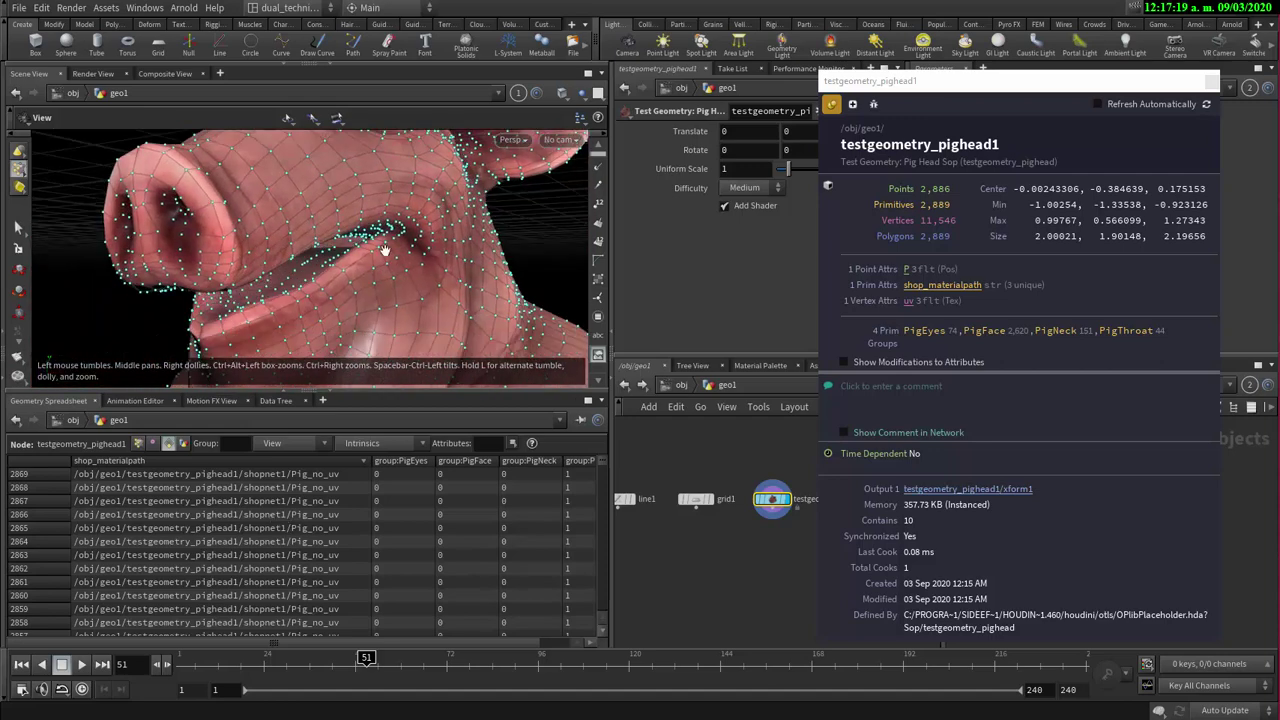
{"action": "left_click_drag", "start_coordinate": [380, 249], "coordinate": [352, 247]}
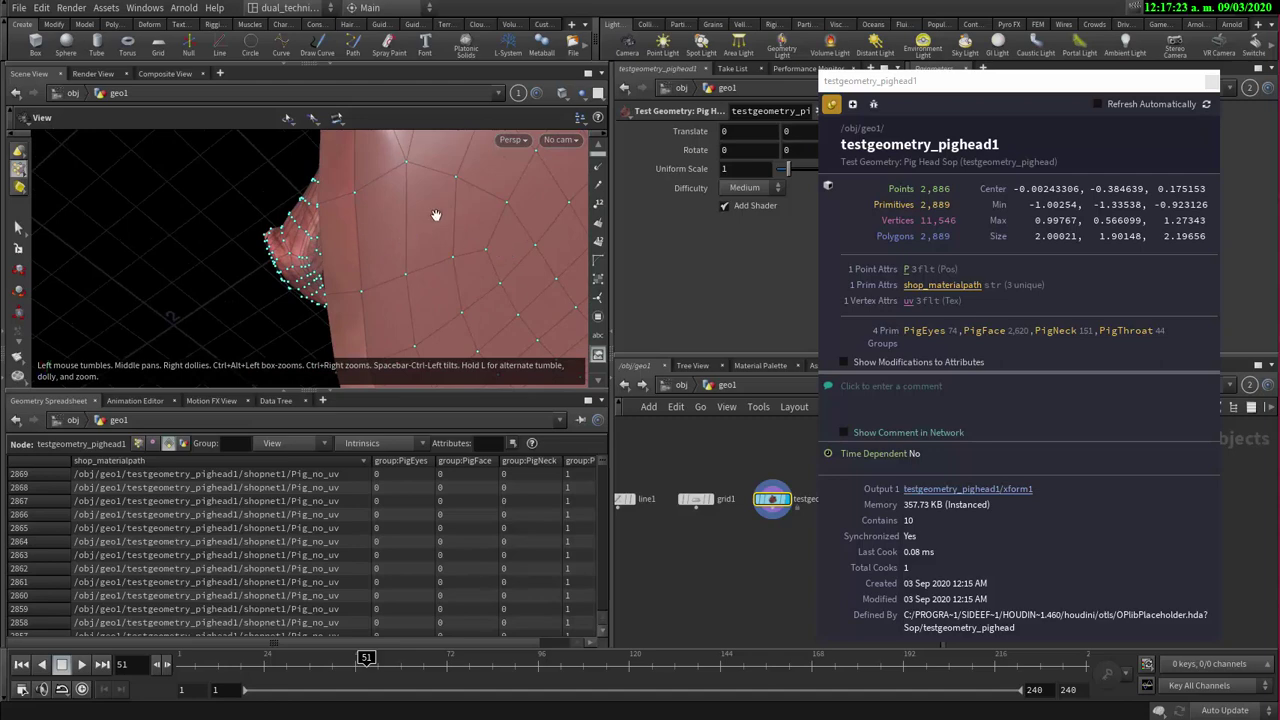
{"action": "left_click_drag", "start_coordinate": [437, 215], "coordinate": [349, 240]}
{"action": "right_click_drag", "start_coordinate": [349, 240], "coordinate": [387, 236]}
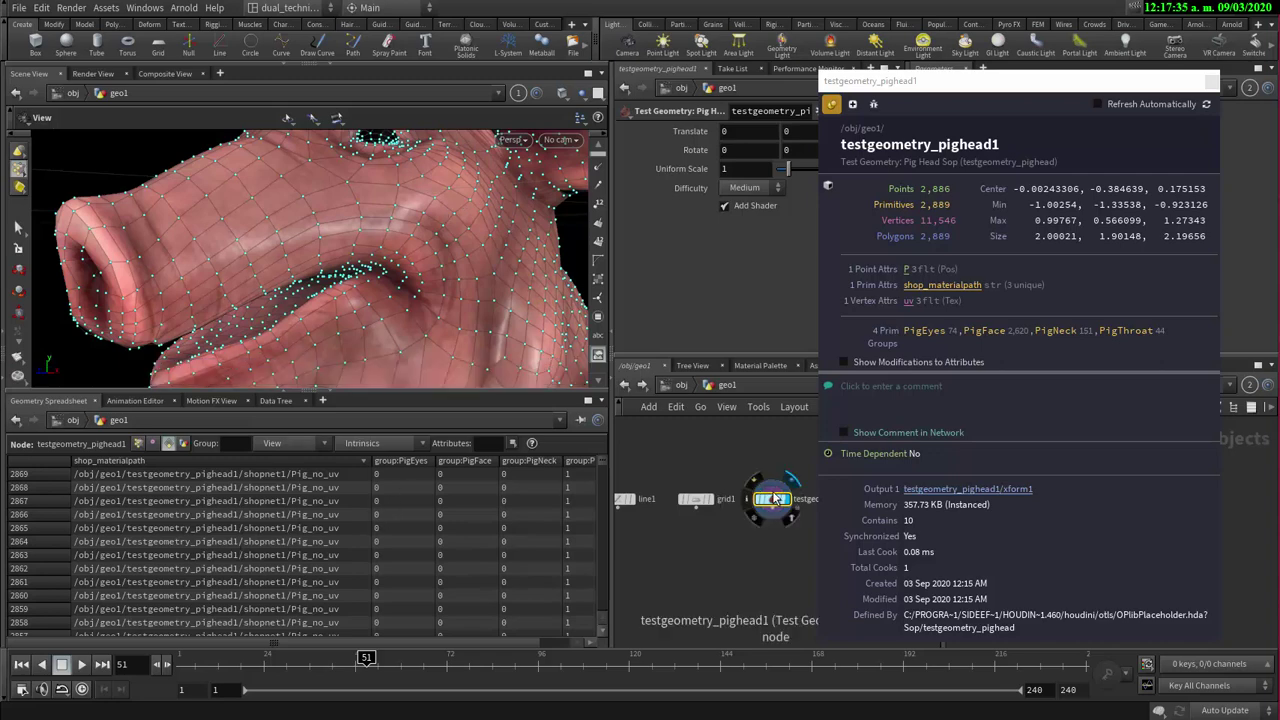
- Move the testgeometry_pighead1 node above grid1 in the network, leaving a clear gap between them
{"action": "left_click_drag", "start_coordinate": [770, 500], "coordinate": [694, 471]}
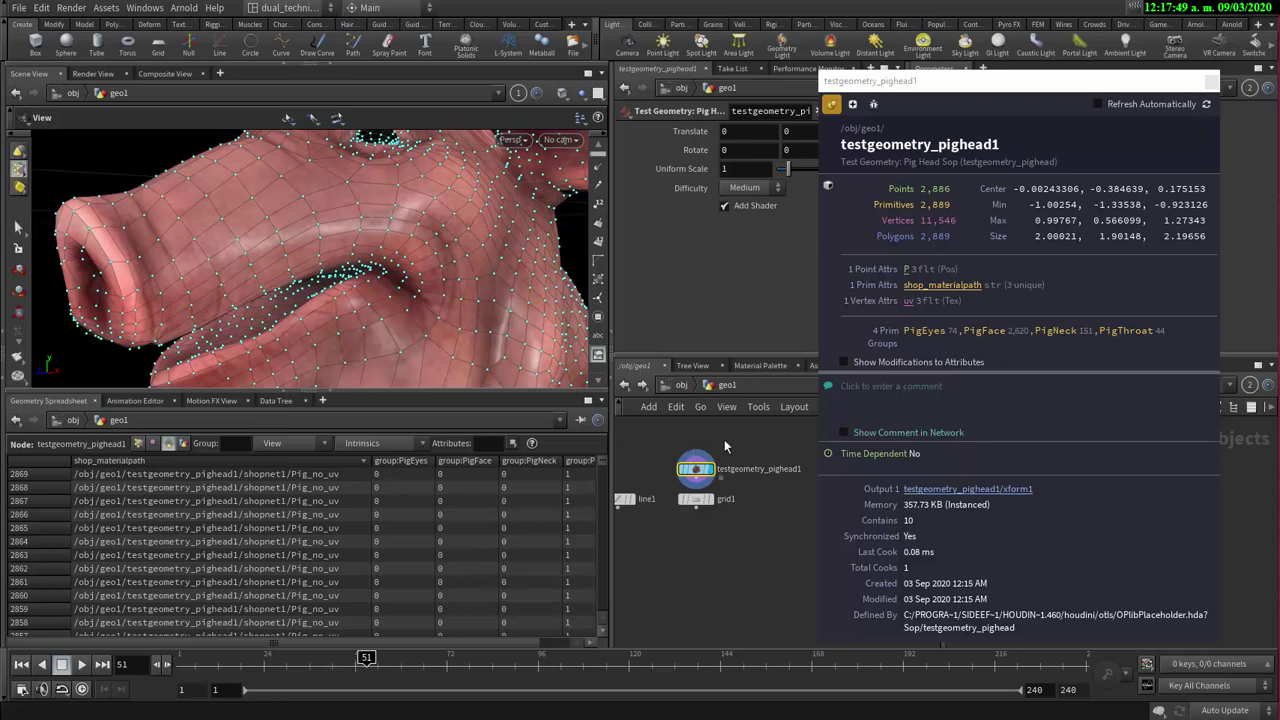
{"action": "scroll", "coordinate": [693, 478], "scroll_direction": "up", "scroll_amount": 3}
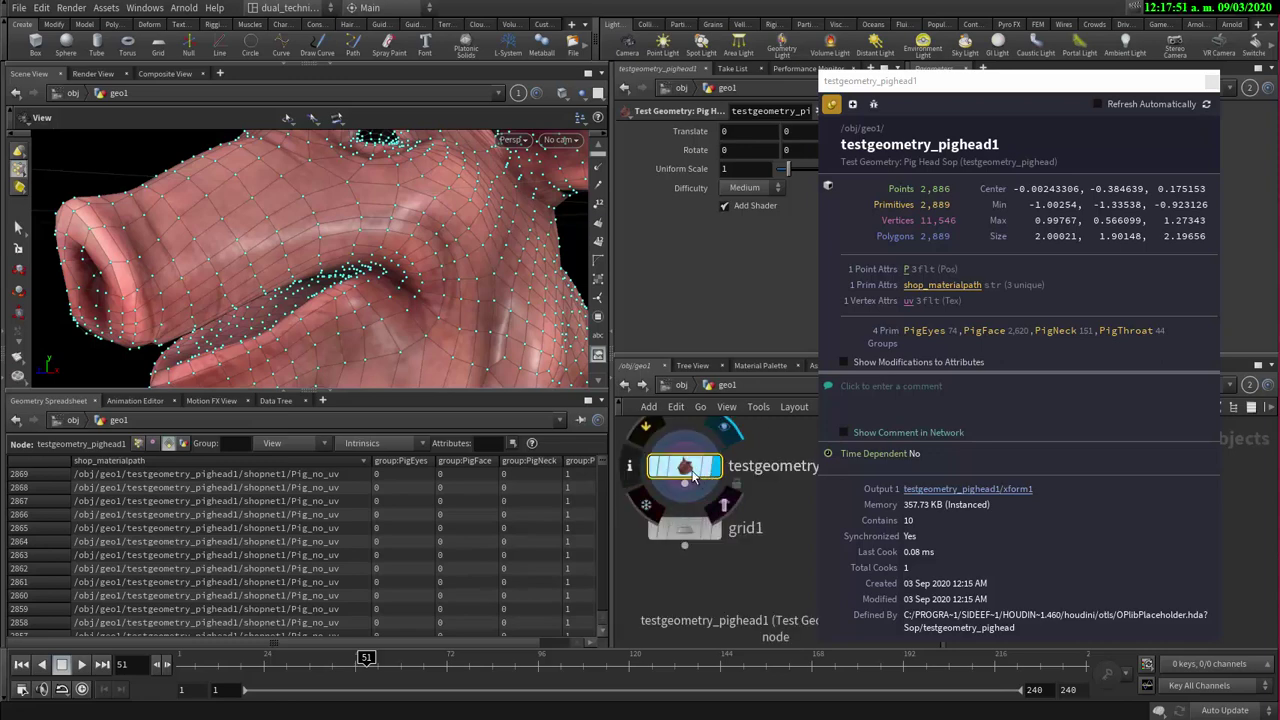
{"action": "left_click_drag", "start_coordinate": [693, 476], "coordinate": [692, 450]}
{"action": "middle_click_drag", "start_coordinate": [714, 492], "coordinate": [730, 584]}
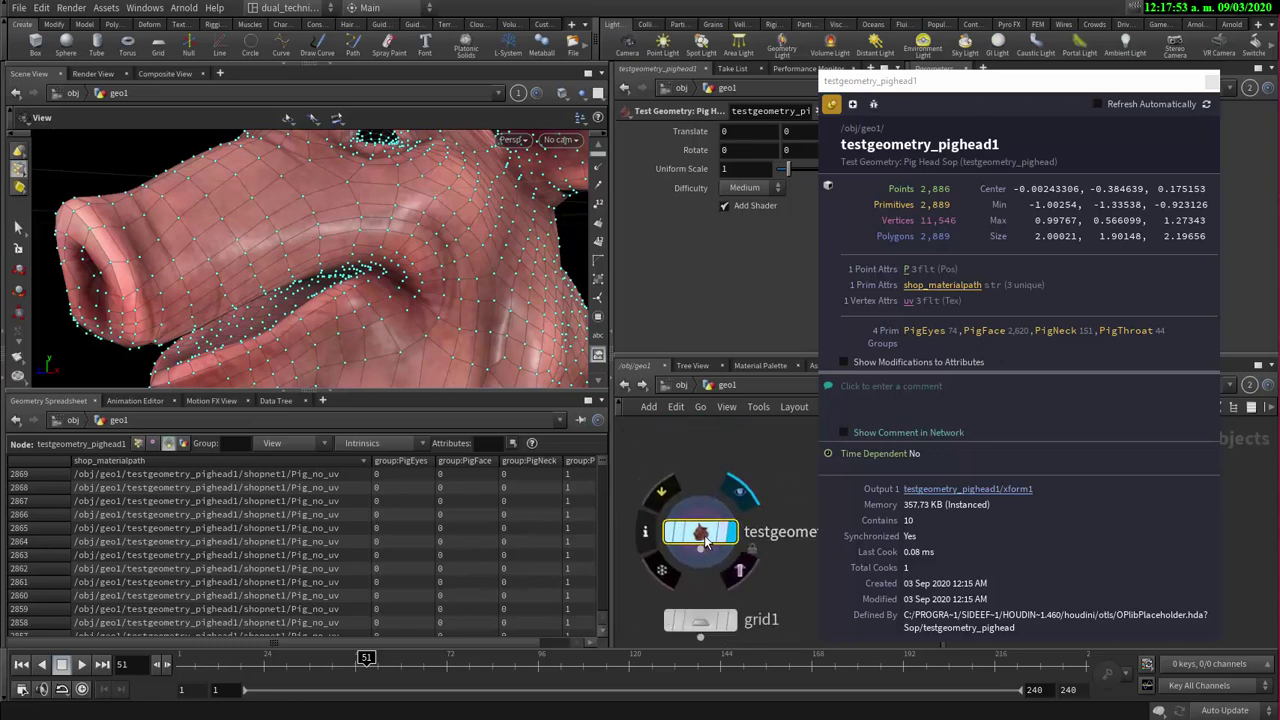
{"action": "left_click_drag", "start_coordinate": [704, 536], "coordinate": [704, 478]}
{"action": "scroll", "coordinate": [712, 550], "scroll_direction": "down", "scroll_amount": 2}
{"action": "scroll", "coordinate": [711, 548], "scroll_direction": "up", "scroll_amount": 1}
{"action": "middle_click_drag", "start_coordinate": [699, 535], "coordinate": [682, 517]}
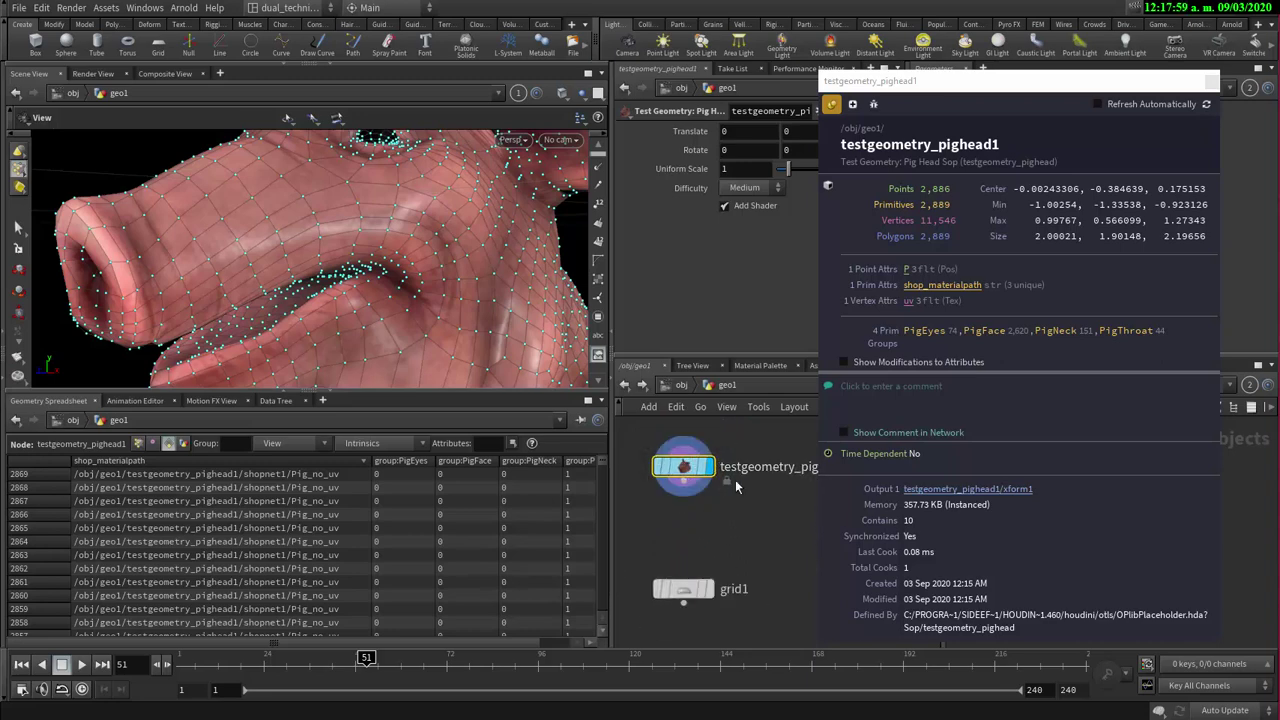
- Open the network inside testgeometry_pighead1 and look over its file, material, switch and transform nodes
{"action": "double_click", "coordinate": [685, 468]}
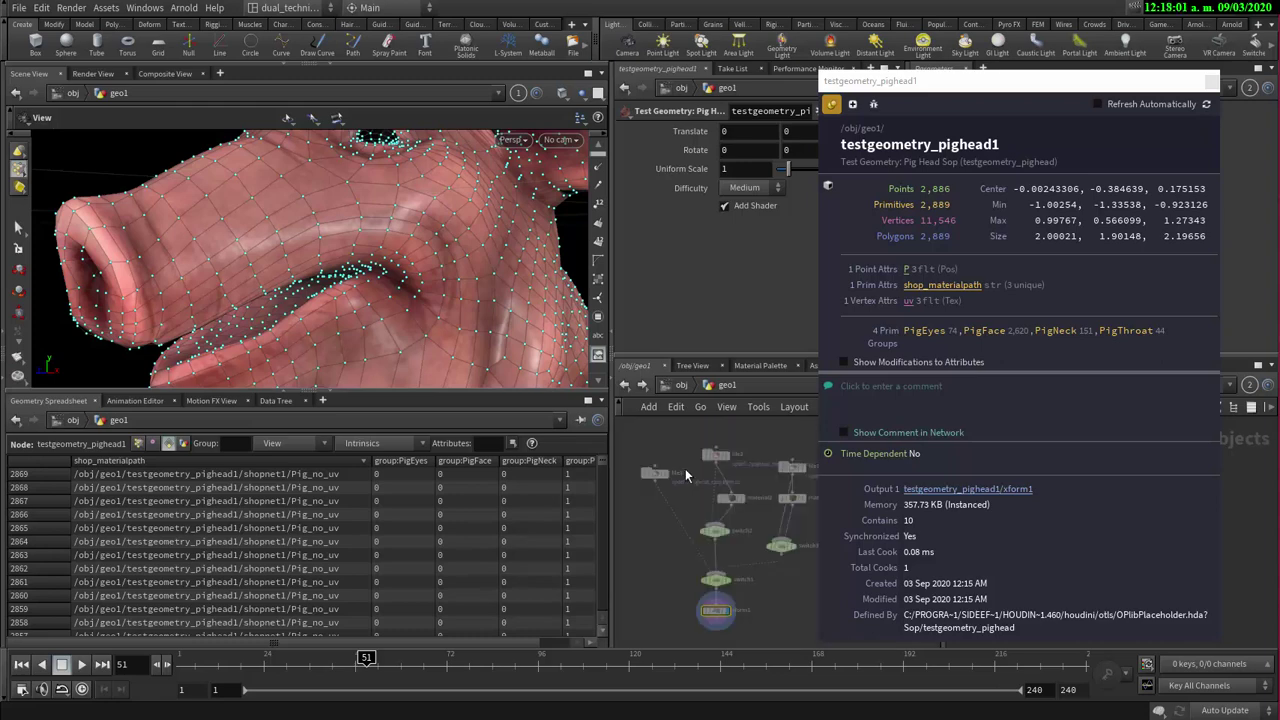
{"action": "middle_click_drag", "start_coordinate": [600, 478], "coordinate": [552, 401]}
{"action": "middle_click_drag", "start_coordinate": [715, 520], "coordinate": [707, 586]}
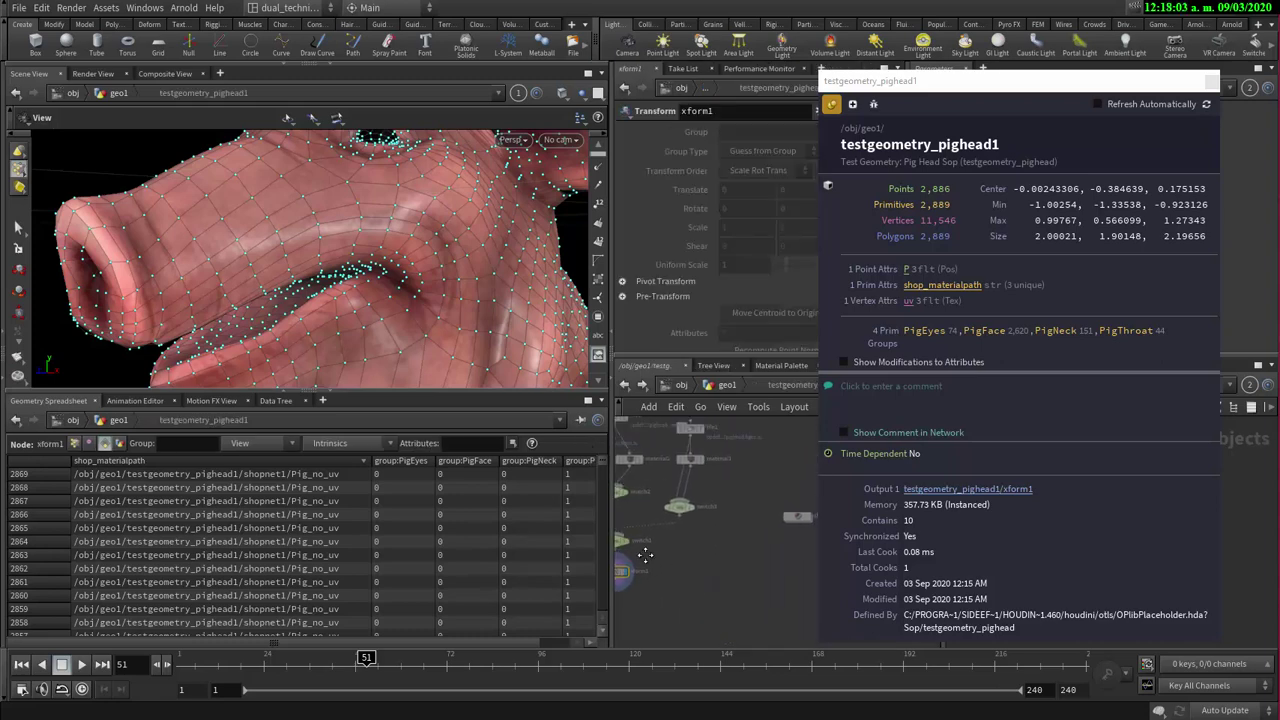
{"action": "middle_click_drag", "start_coordinate": [643, 557], "coordinate": [538, 572]}
{"action": "middle_click_drag", "start_coordinate": [646, 489], "coordinate": [850, 528]}
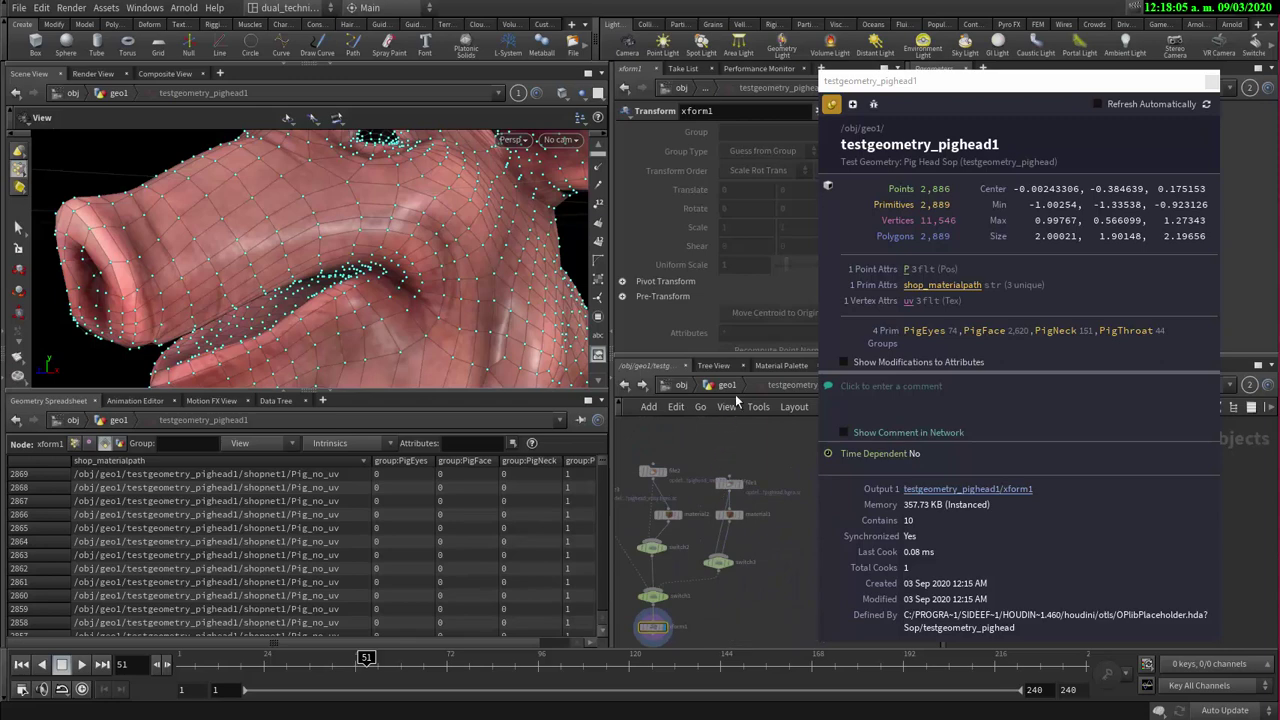
{"action": "middle_click_drag", "start_coordinate": [744, 441], "coordinate": [652, 455]}
{"action": "middle_click_drag", "start_coordinate": [702, 511], "coordinate": [803, 456]}
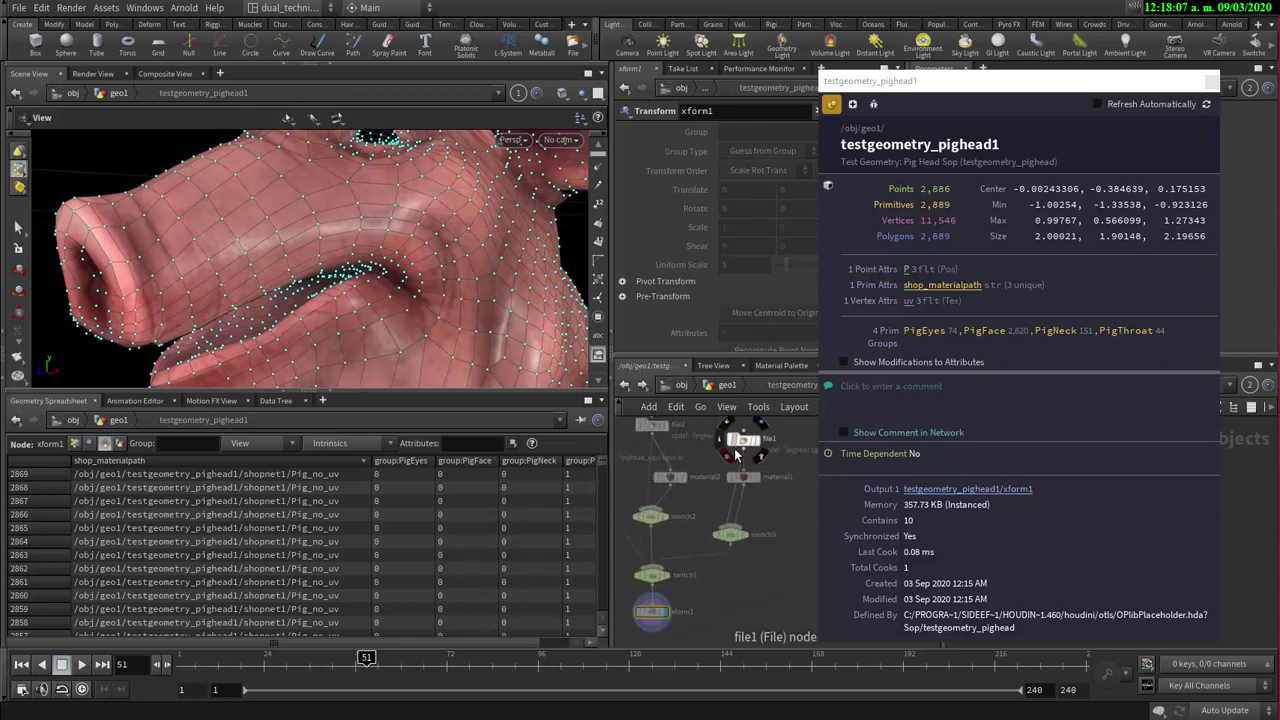
- Move the info window clear of the network and frame the shopnet1 node up close
{"action": "left_click", "coordinate": [961, 79]}
{"action": "left_click_drag", "start_coordinate": [961, 78], "coordinate": [1121, 76]}
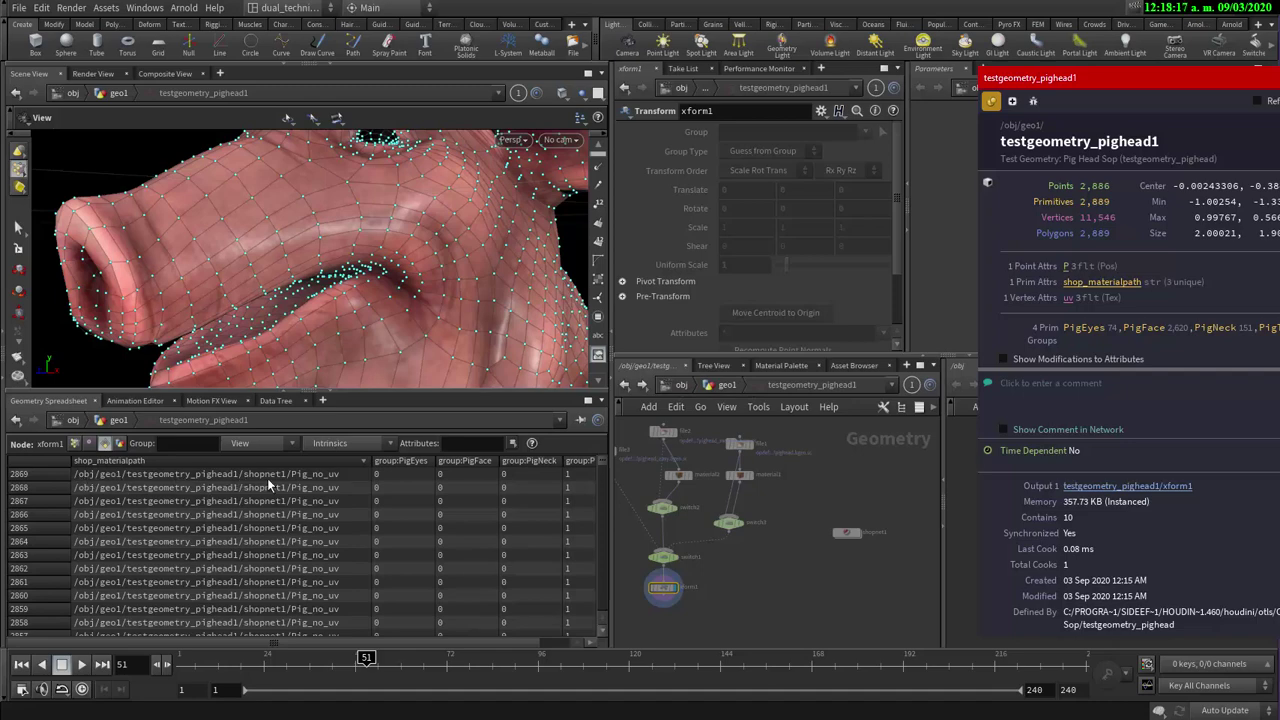
{"action": "scroll", "coordinate": [838, 559], "scroll_direction": "up", "scroll_amount": 5}
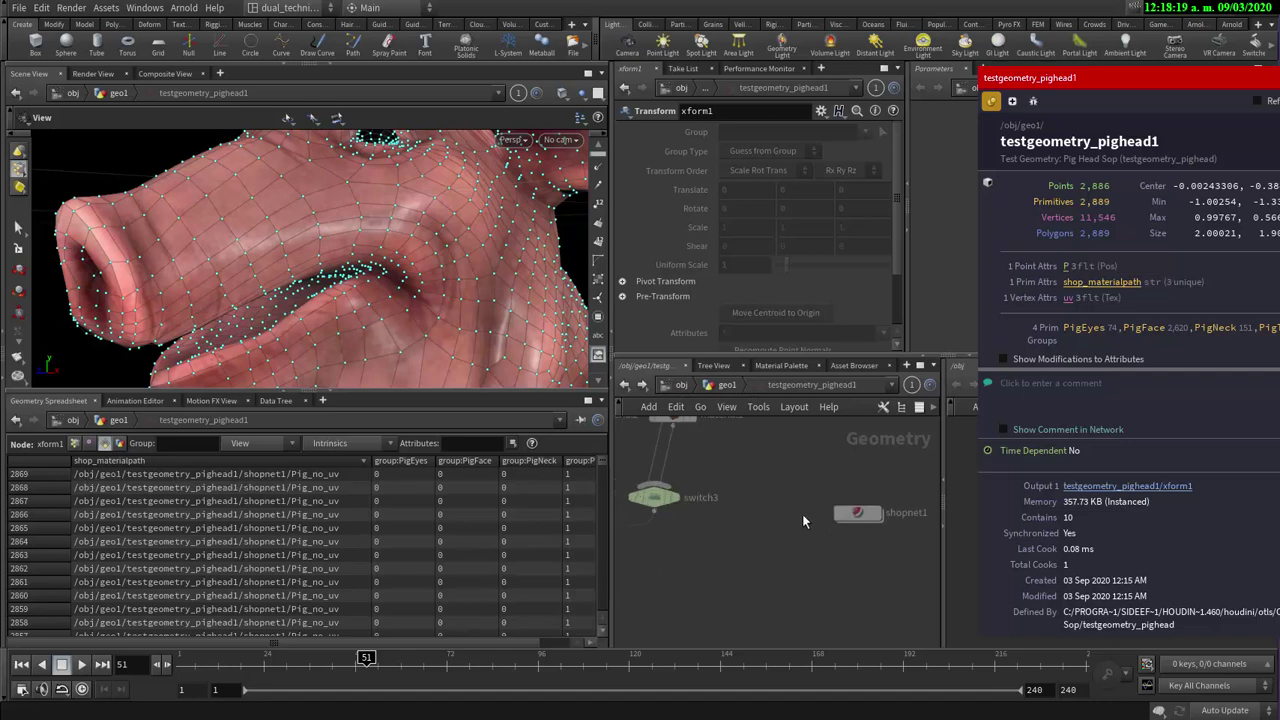
{"action": "middle_click_drag", "start_coordinate": [806, 516], "coordinate": [659, 533]}
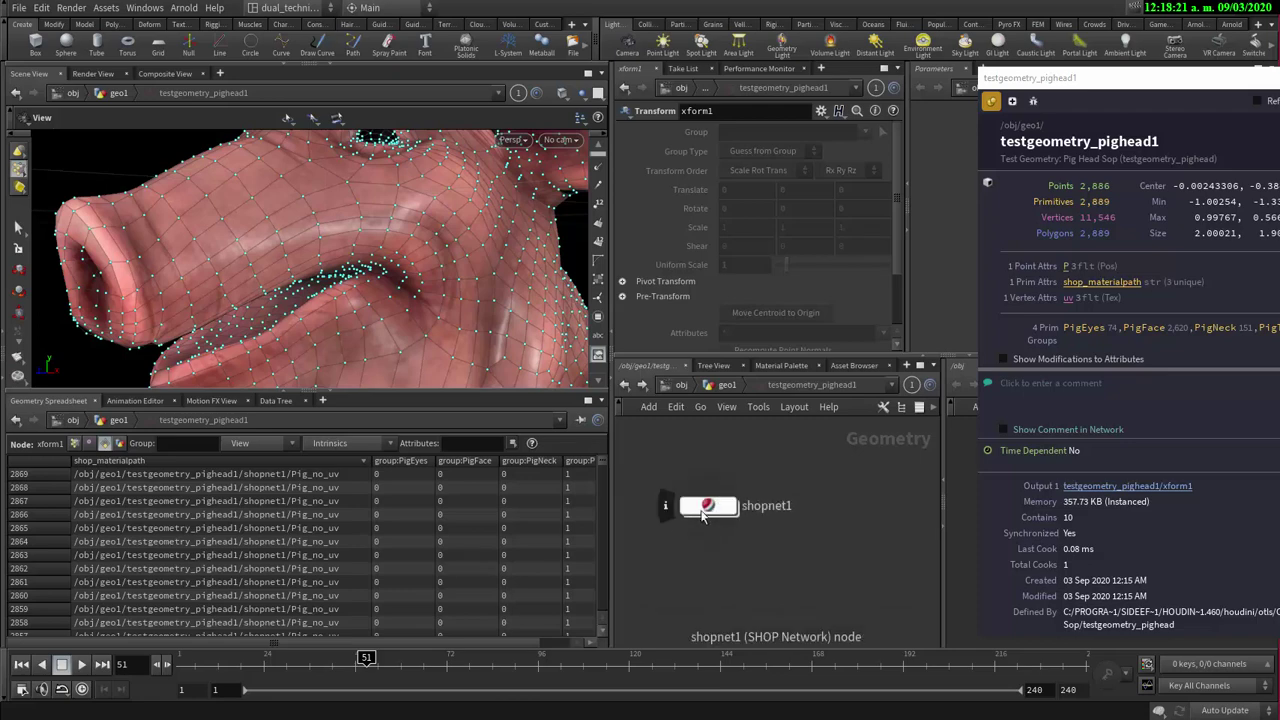
- Open the network inside shopnet1 and move the Pig_no_uv shader slightly up, clear of the Eyes shader
{"action": "left_click", "coordinate": [711, 507]}
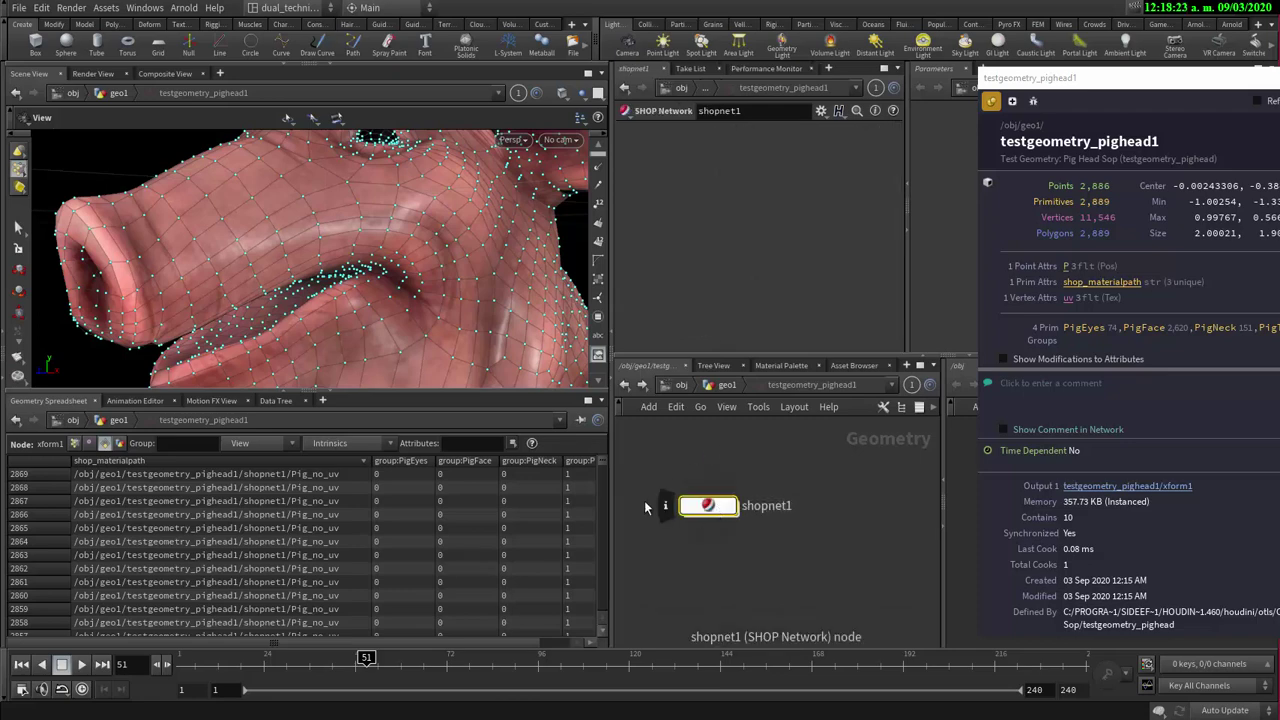
{"action": "left_click_drag", "start_coordinate": [422, 299], "coordinate": [300, 258]}
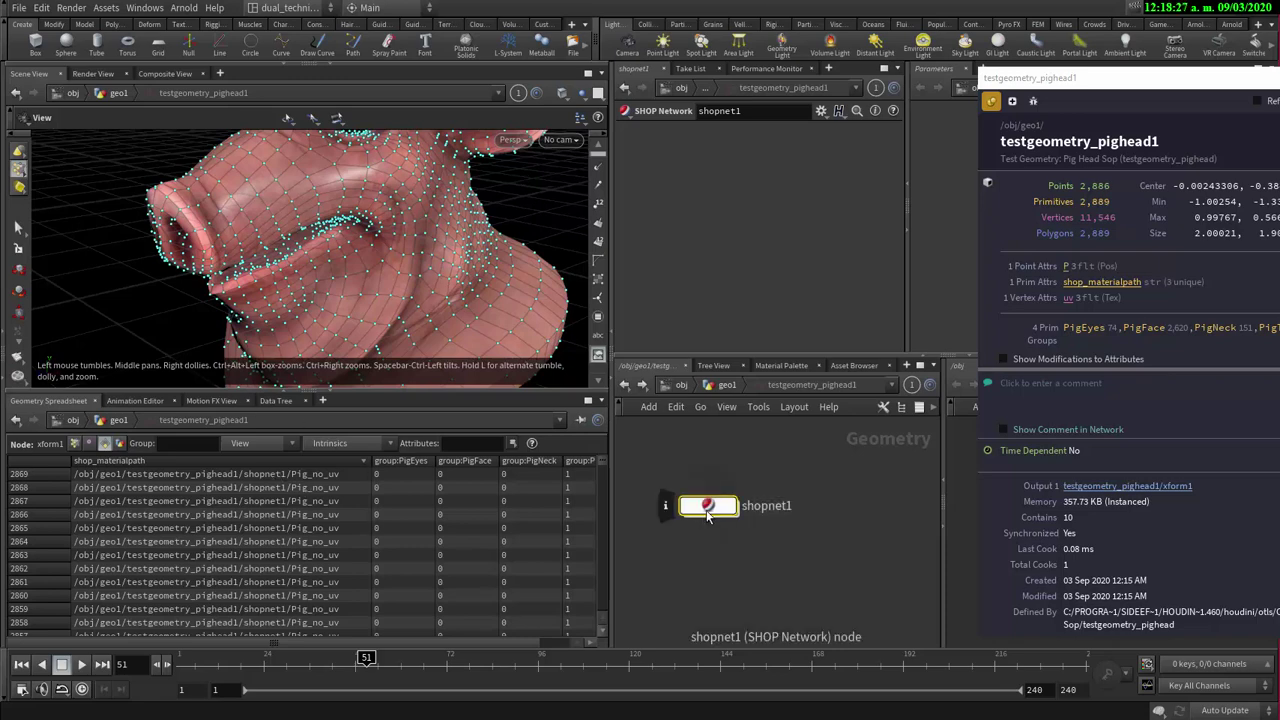
{"action": "mouse_move", "coordinate": [710, 510]}
{"action": "left_mouse_down"}
{"action": "mouse_move", "coordinate": [745, 484]}
{"action": "mouse_move", "coordinate": [695, 518]}
{"action": "left_mouse_up"}
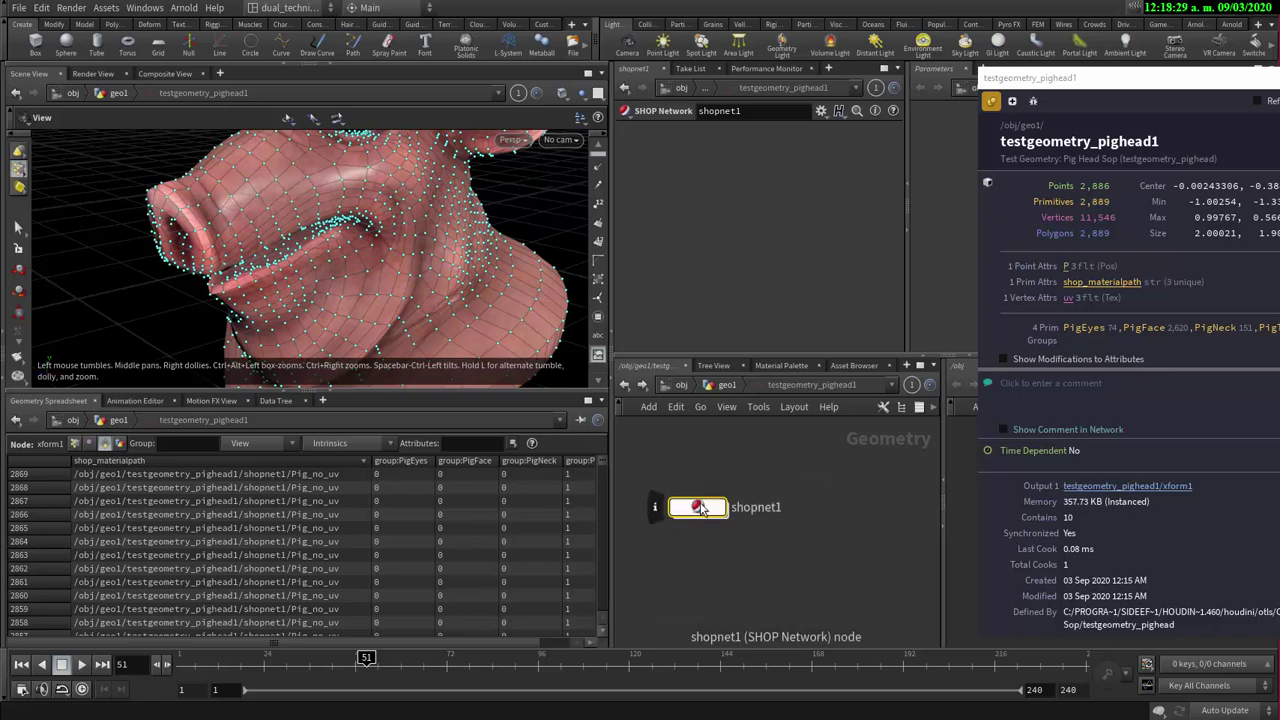
{"action": "double_click", "coordinate": [698, 508]}
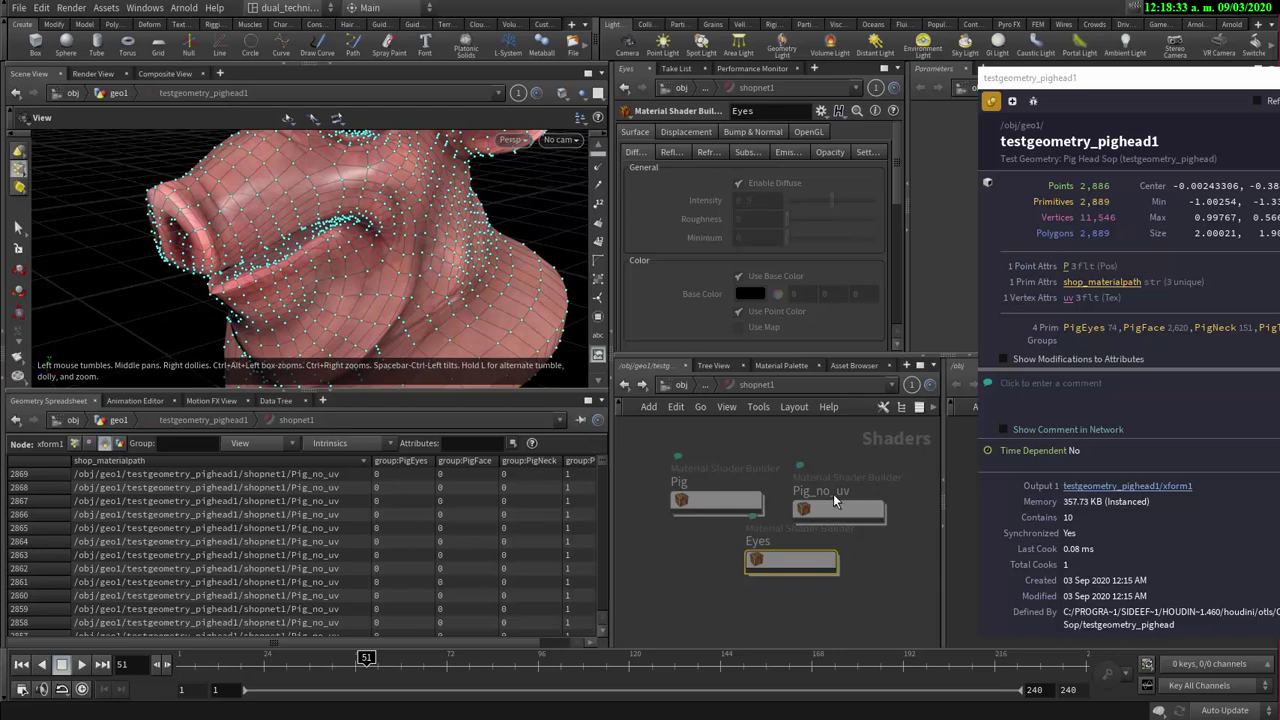
{"action": "mouse_move", "coordinate": [836, 502]}
{"action": "left_mouse_down"}
{"action": "mouse_move", "coordinate": [868, 462]}
{"action": "mouse_move", "coordinate": [846, 479]}
{"action": "left_mouse_up"}
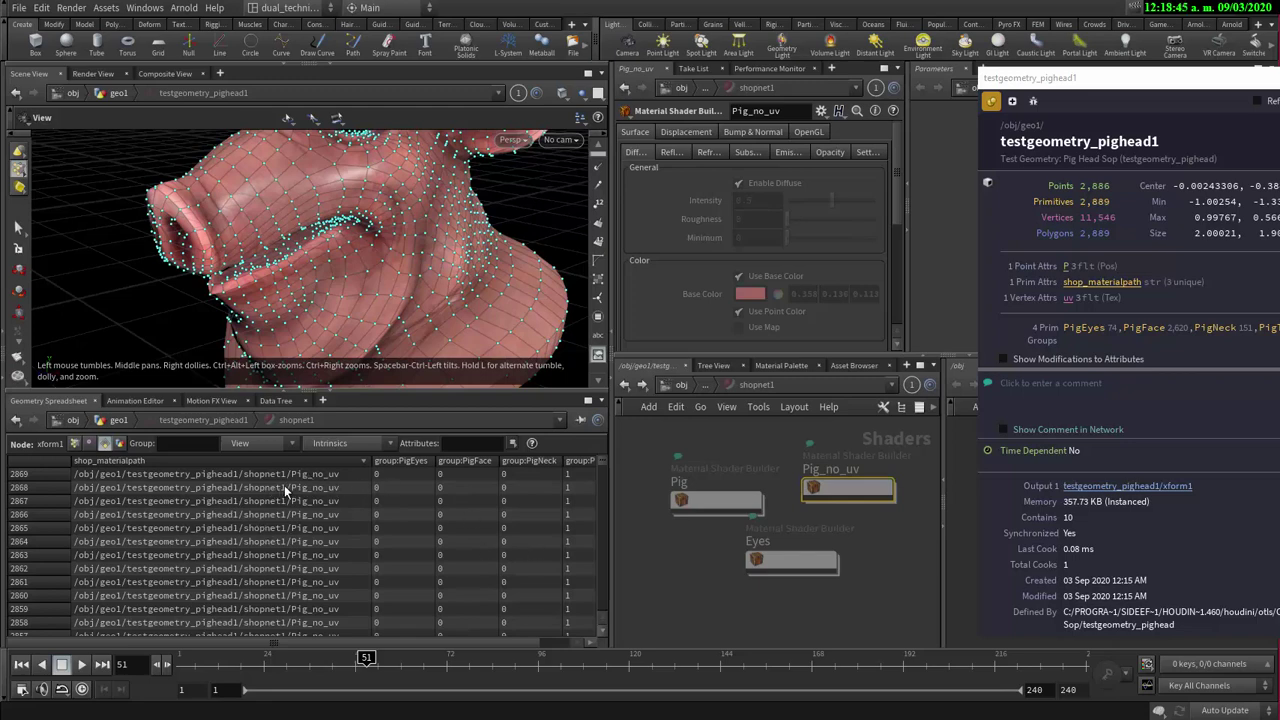
- Bring the info window fully into view and return through the obj level to the geo1 network
{"action": "left_click_drag", "start_coordinate": [1075, 95], "coordinate": [908, 88]}
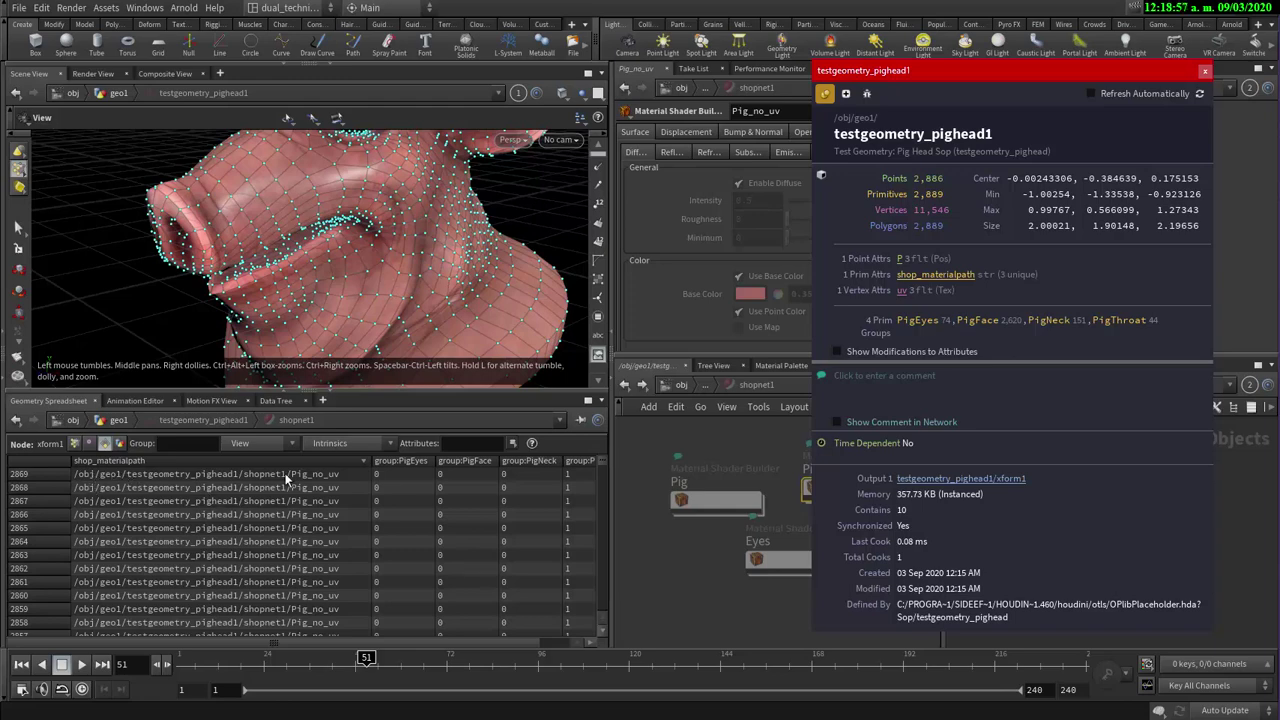
{"action": "left_click", "coordinate": [682, 385]}
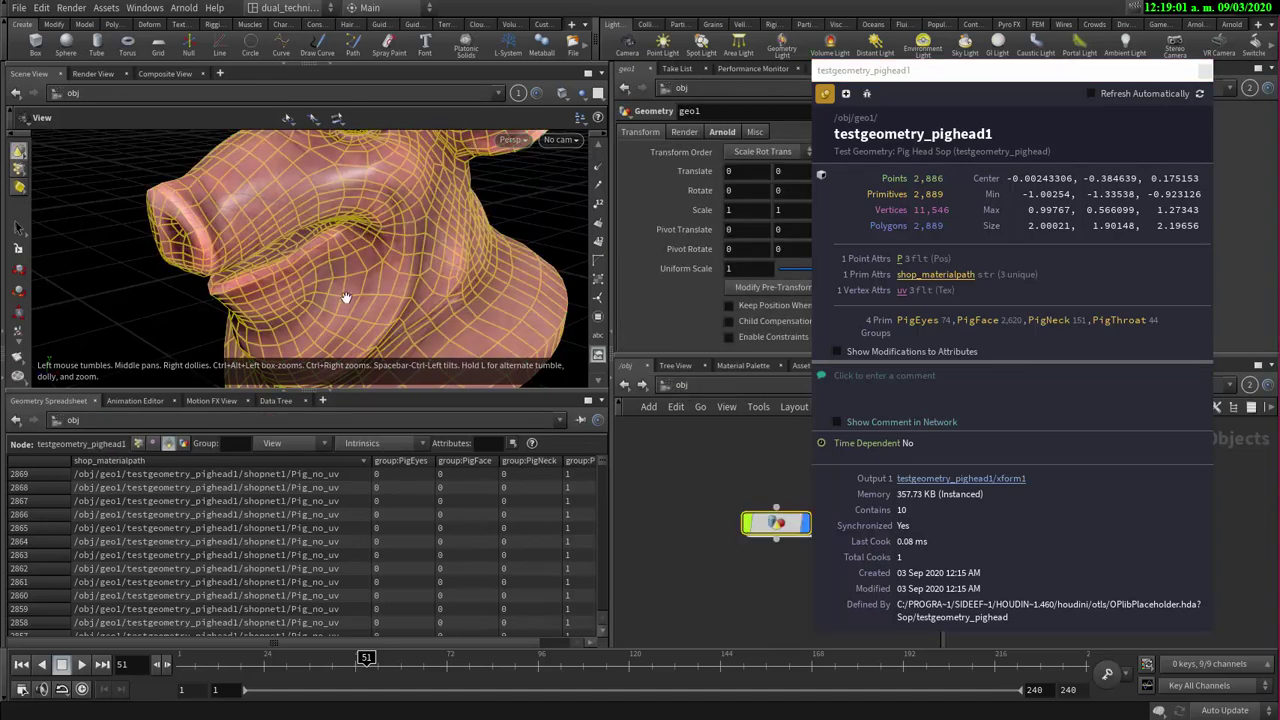
{"action": "right_click_drag", "start_coordinate": [417, 268], "coordinate": [246, 255]}
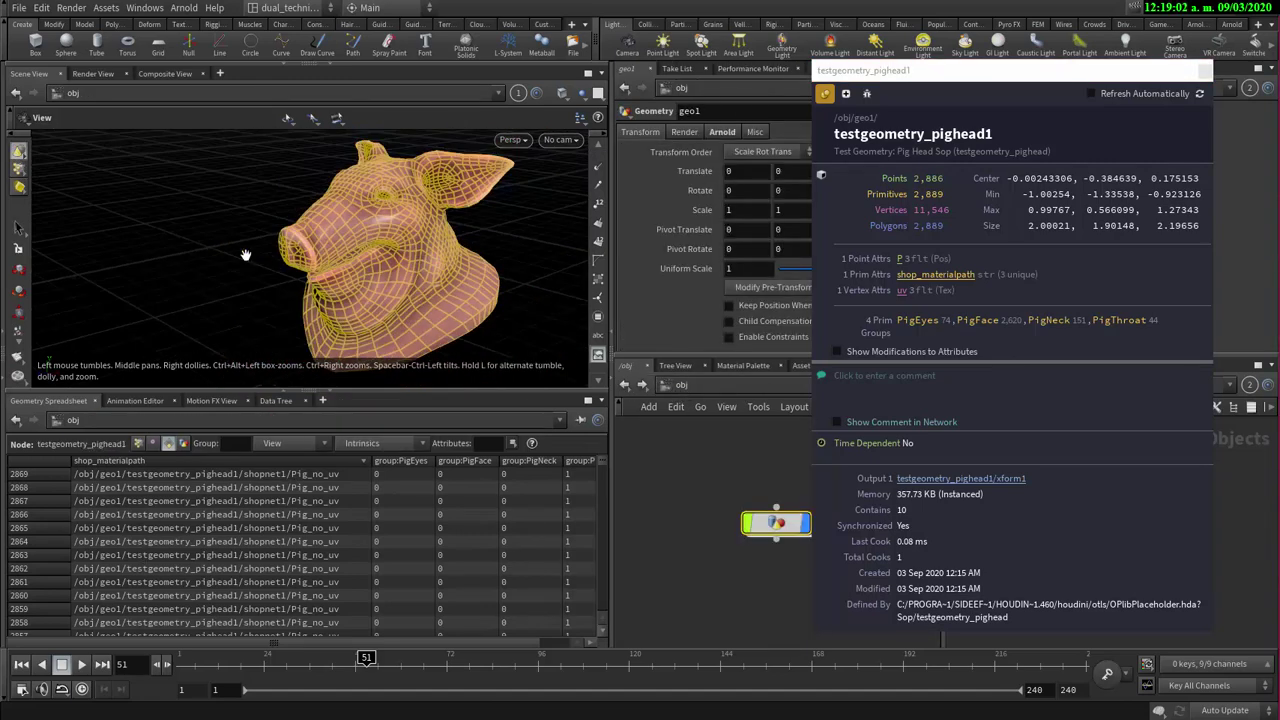
{"action": "double_click", "coordinate": [776, 522]}
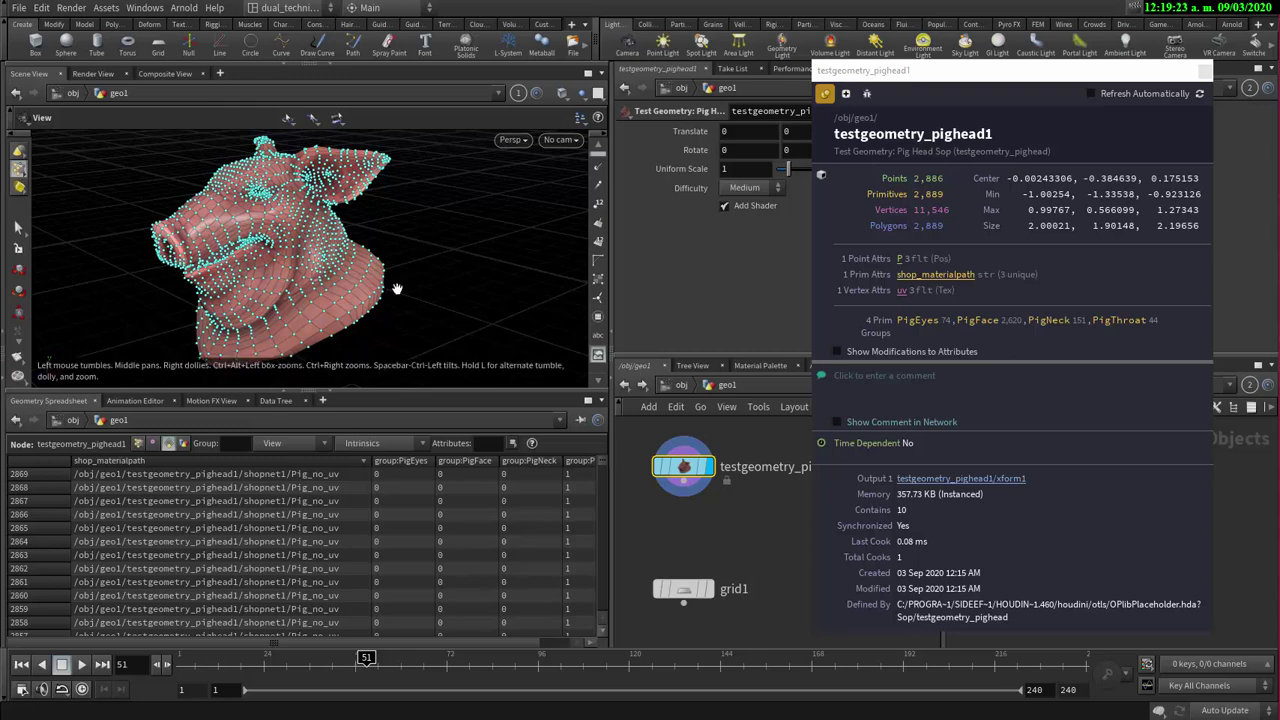
- Show the pig head's vertex attributes in the Geometry Spreadsheet and narrow the Point Num column to fit its values
{"action": "left_click_drag", "start_coordinate": [306, 242], "coordinate": [324, 222]}
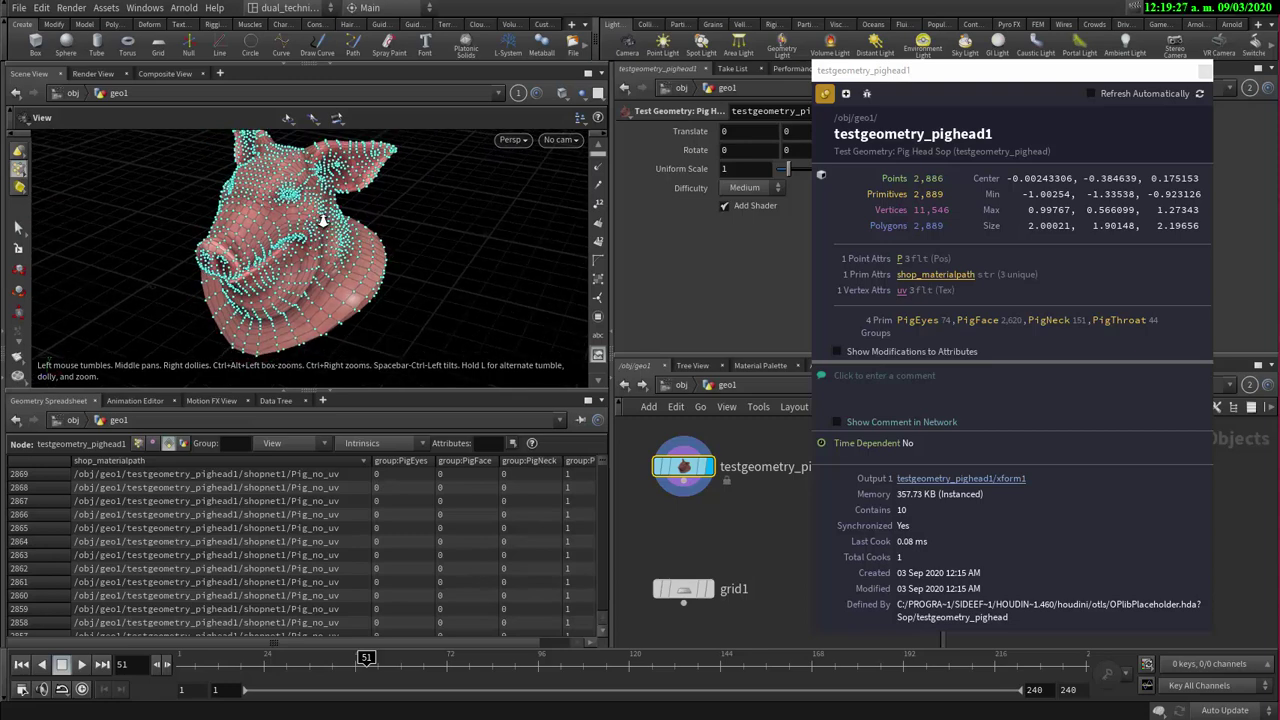
{"action": "left_click", "coordinate": [155, 443]}
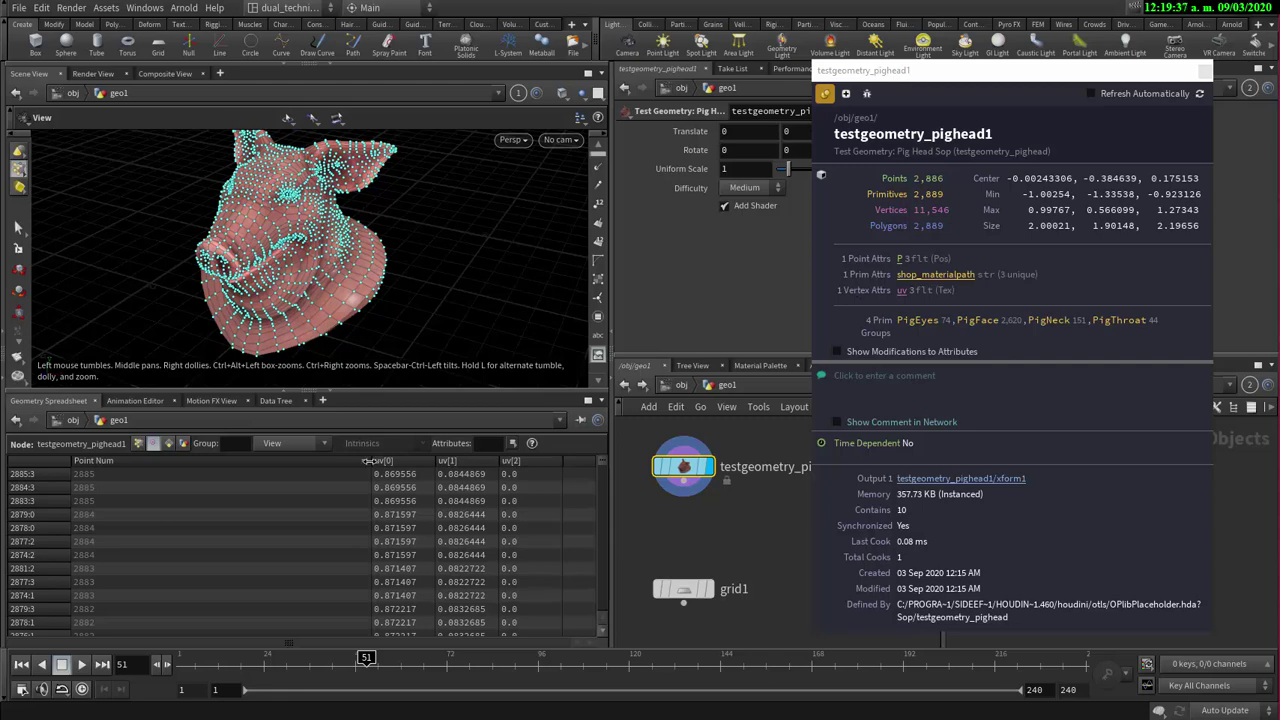
{"action": "left_click_drag", "start_coordinate": [373, 464], "coordinate": [129, 464]}
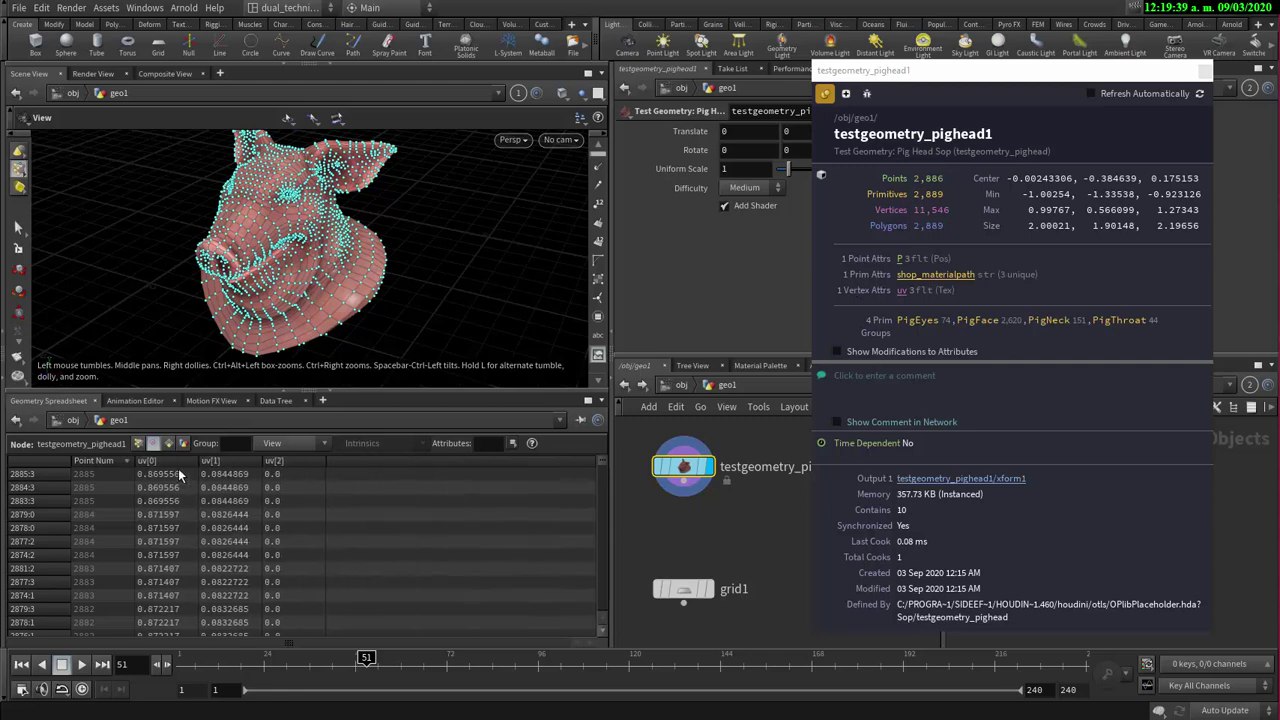
- Examine the pig head's points and mesh around the snout, mouth and neck, up close and from several angles
{"action": "scroll", "coordinate": [332, 259], "scroll_direction": "up", "scroll_amount": 5}
{"action": "mouse_move", "coordinate": [332, 259]}
{"action": "left_mouse_down"}
{"action": "mouse_move", "coordinate": [350, 198]}
{"action": "mouse_move", "coordinate": [354, 234]}
{"action": "mouse_move", "coordinate": [335, 238]}
{"action": "mouse_move", "coordinate": [420, 242]}
{"action": "mouse_move", "coordinate": [309, 251]}
{"action": "left_mouse_up"}
{"action": "scroll", "coordinate": [354, 234], "scroll_direction": "up", "scroll_amount": 5}
{"action": "scroll", "coordinate": [189, 269], "scroll_direction": "down", "scroll_amount": 5}
{"action": "left_click_drag", "start_coordinate": [222, 278], "coordinate": [306, 239]}
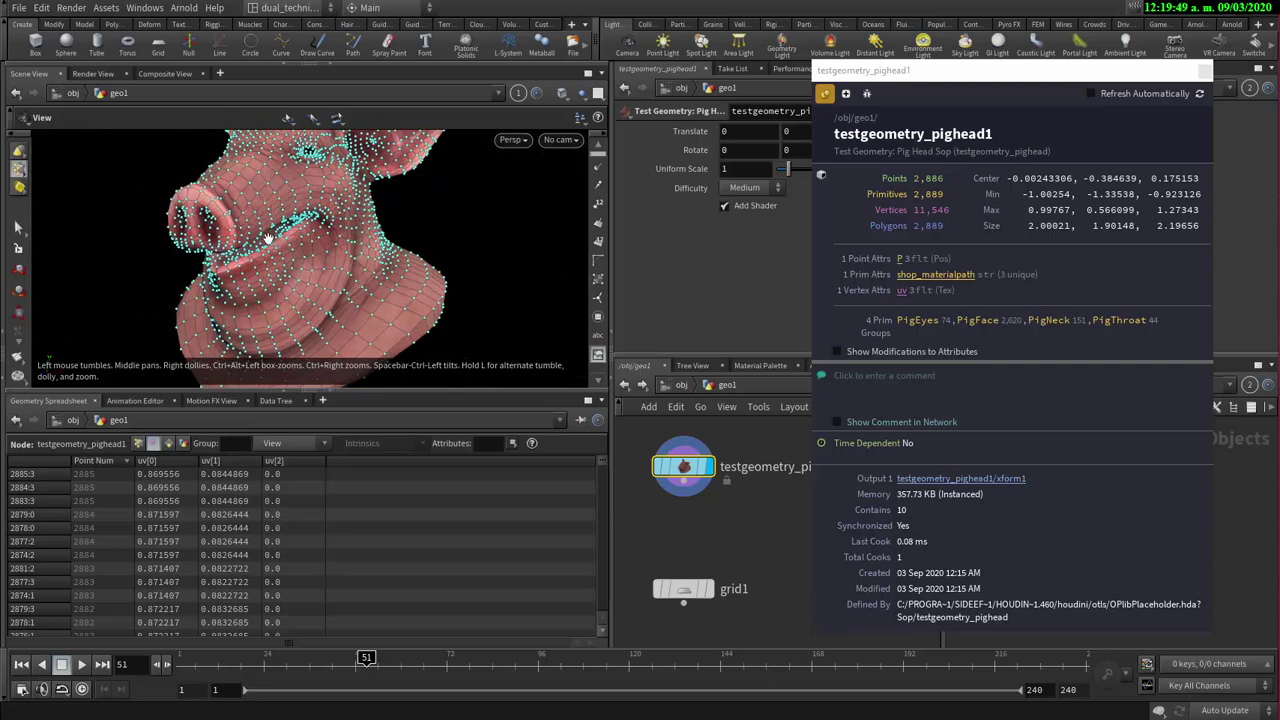
{"action": "left_click_drag", "start_coordinate": [285, 250], "coordinate": [303, 230]}
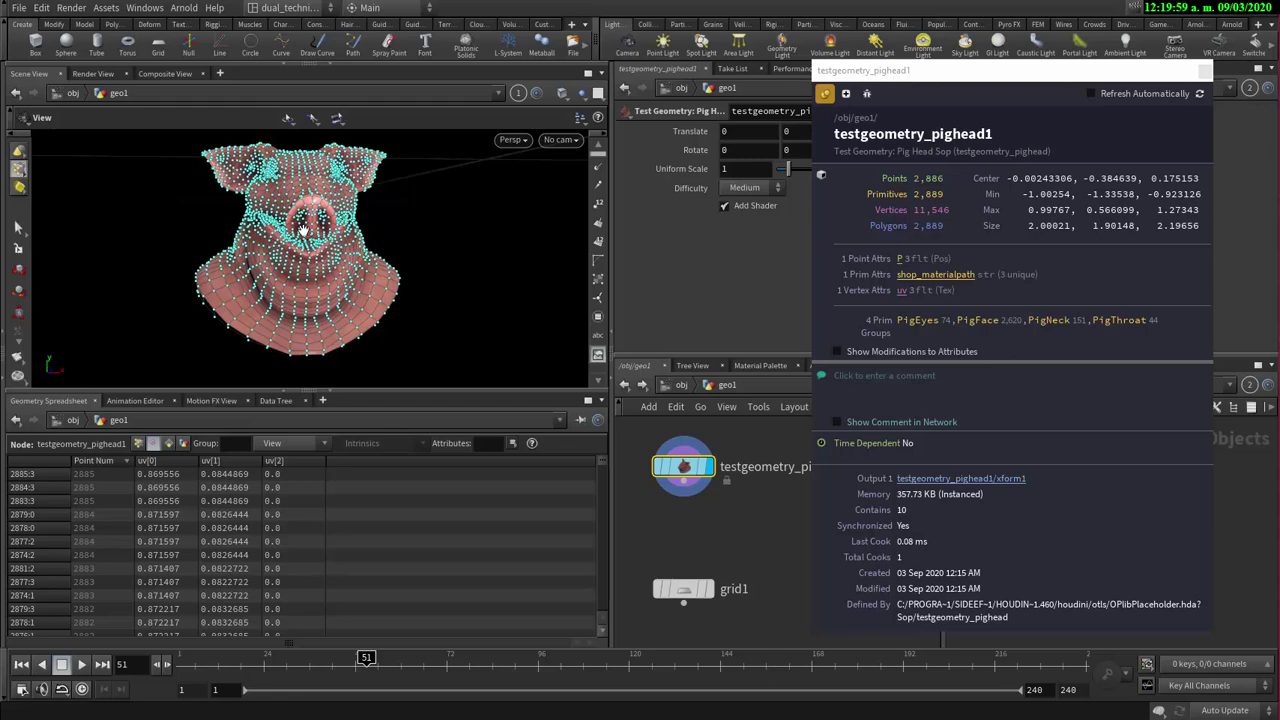
{"action": "left_click_drag", "start_coordinate": [338, 222], "coordinate": [282, 222]}
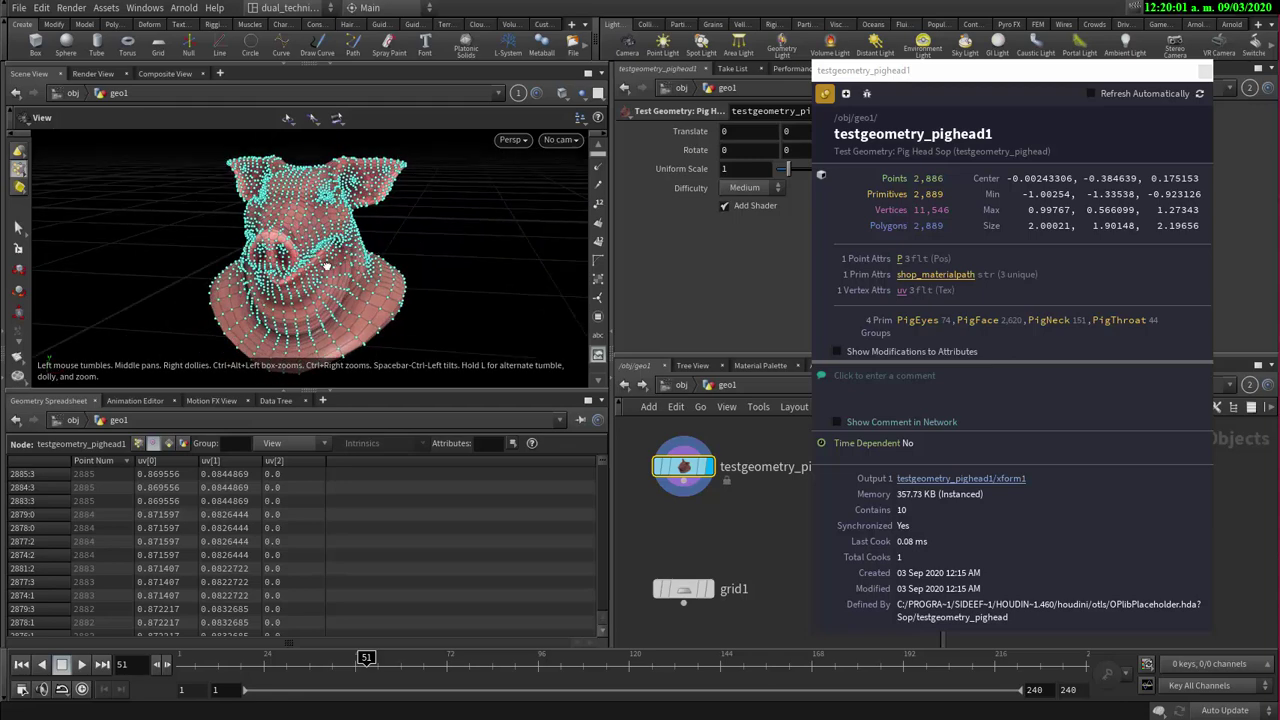
{"action": "right_click_drag", "start_coordinate": [282, 222], "coordinate": [471, 249]}
{"action": "left_click_drag", "start_coordinate": [471, 249], "coordinate": [274, 234]}
{"action": "right_click_drag", "start_coordinate": [274, 234], "coordinate": [359, 246]}
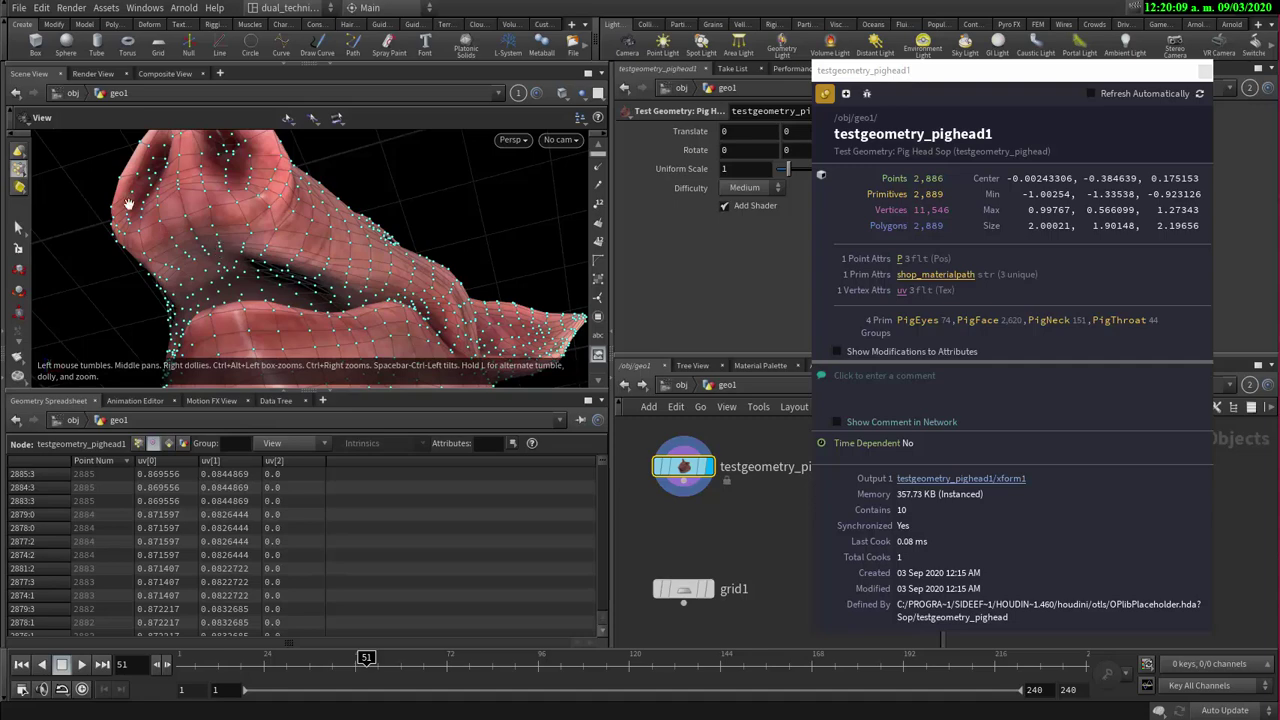
{"action": "scroll", "coordinate": [128, 204], "scroll_direction": "up", "scroll_amount": 3}
{"action": "scroll", "coordinate": [193, 224], "scroll_direction": "up", "scroll_amount": 3}
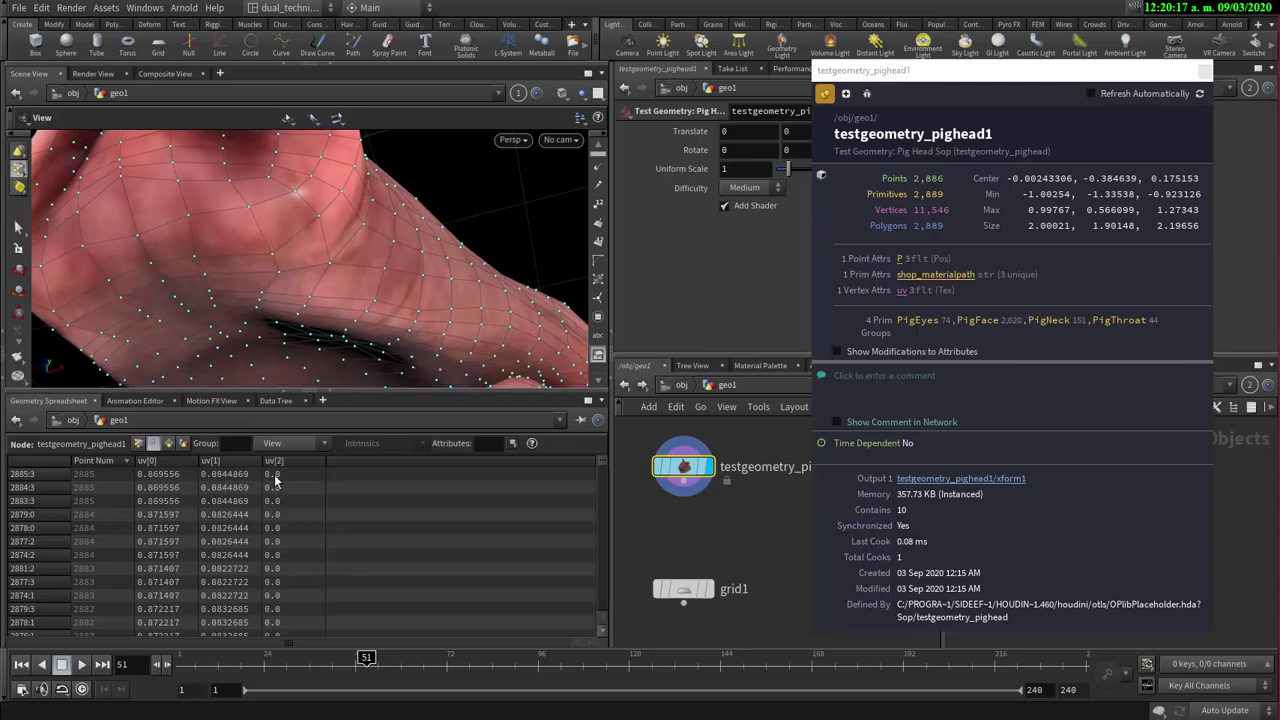
{"action": "right_click_drag", "start_coordinate": [235, 376], "coordinate": [72, 286]}
{"action": "left_click_drag", "start_coordinate": [72, 286], "coordinate": [386, 237]}
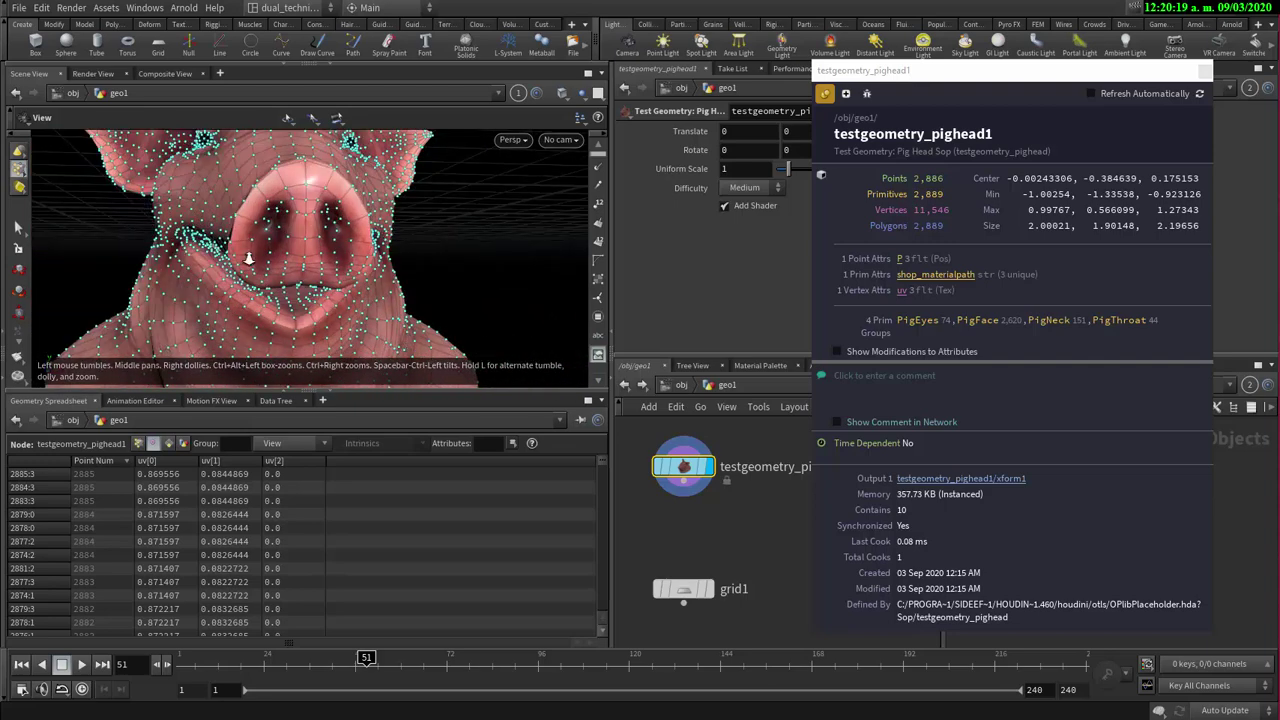
{"action": "right_click_drag", "start_coordinate": [248, 258], "coordinate": [266, 263]}
{"action": "left_click_drag", "start_coordinate": [240, 237], "coordinate": [312, 208]}
{"action": "left_click_drag", "start_coordinate": [265, 281], "coordinate": [279, 268]}
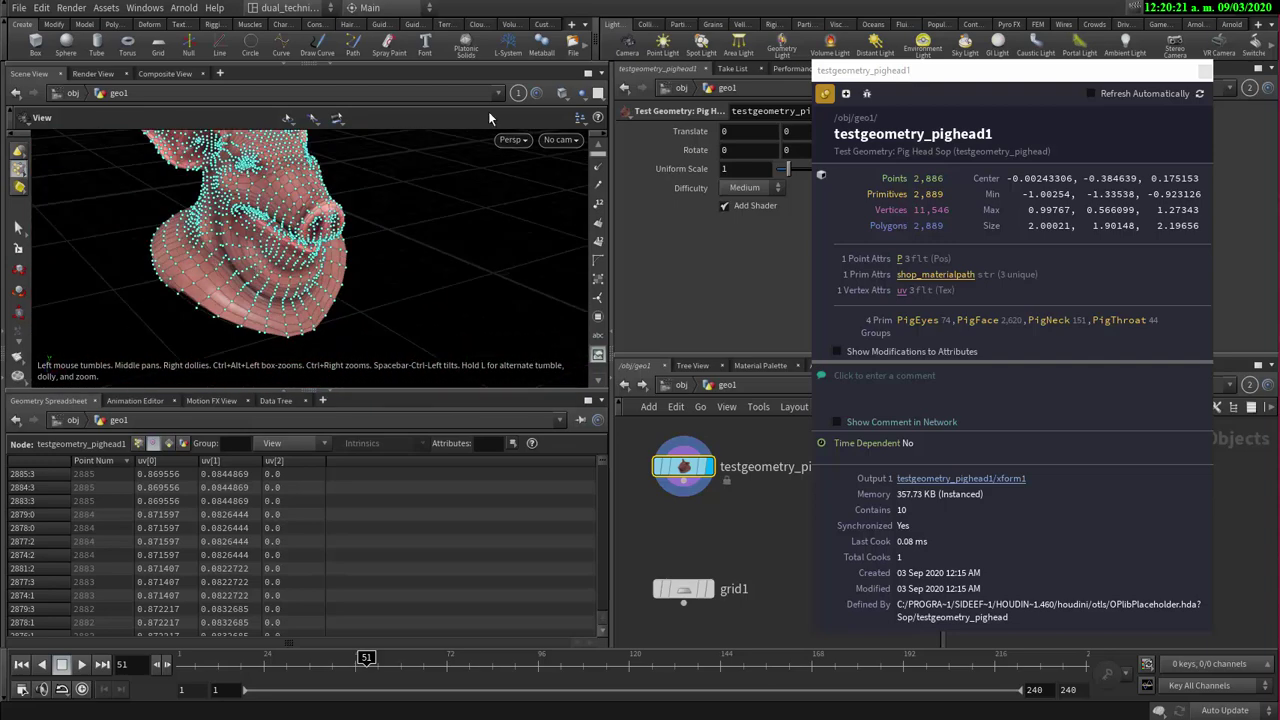
- Close the info window and move the testgeometry_pighead1 node up to leave free space beneath it
{"action": "left_click", "coordinate": [1206, 72]}
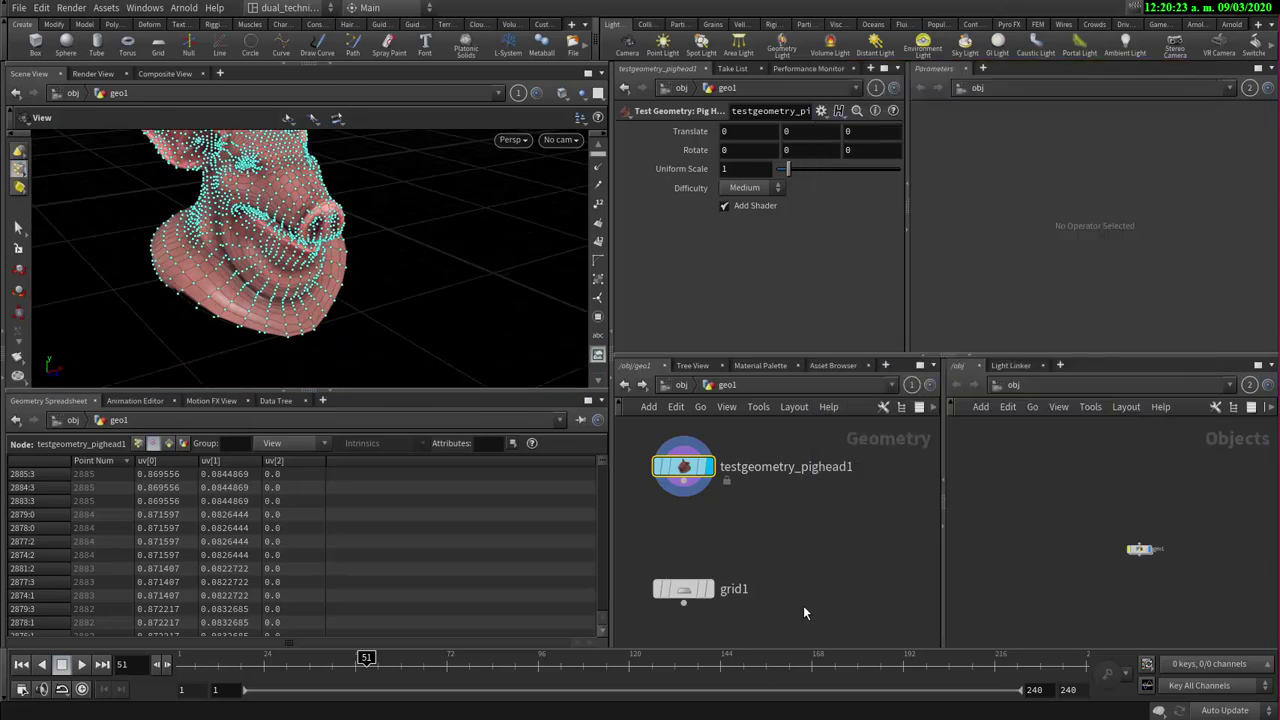
{"action": "middle_click_drag", "start_coordinate": [750, 452], "coordinate": [773, 485]}
{"action": "scroll", "coordinate": [785, 502], "scroll_direction": "down", "scroll_amount": 3}
{"action": "scroll", "coordinate": [808, 520], "scroll_direction": "up", "scroll_amount": 3}
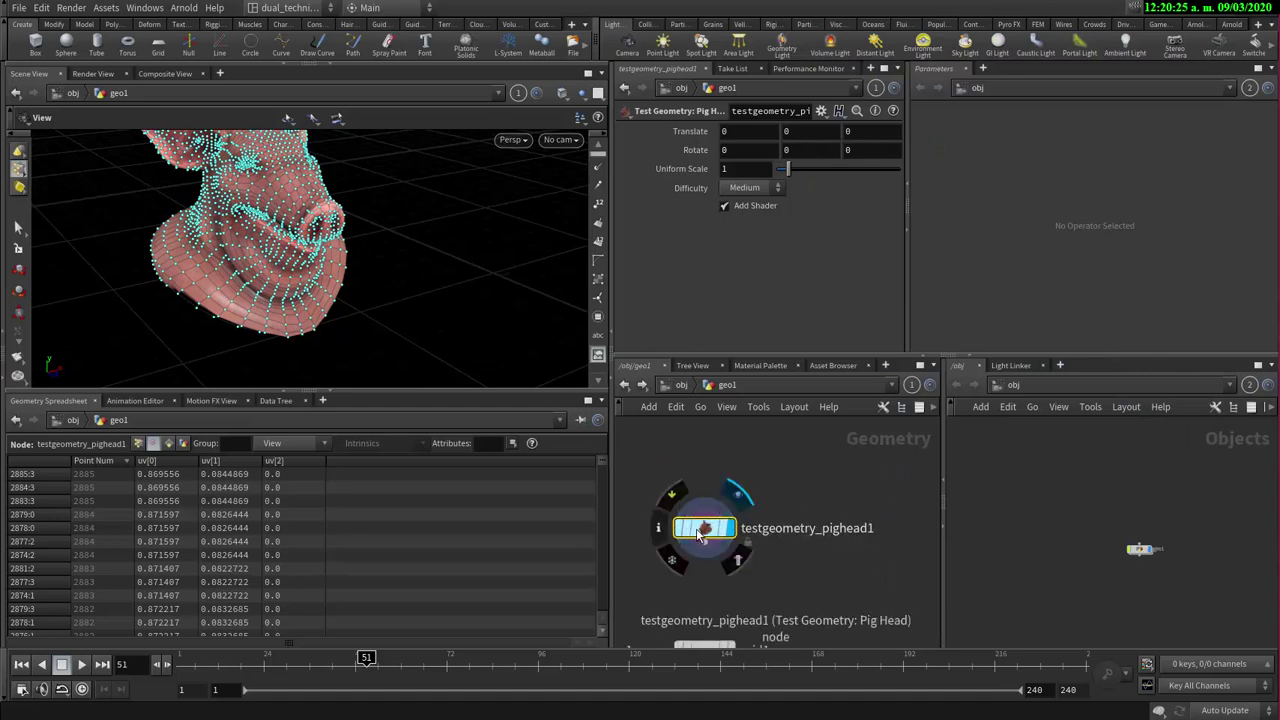
{"action": "left_click_drag", "start_coordinate": [706, 533], "coordinate": [706, 472]}
{"action": "middle_click_drag", "start_coordinate": [724, 507], "coordinate": [741, 558]}
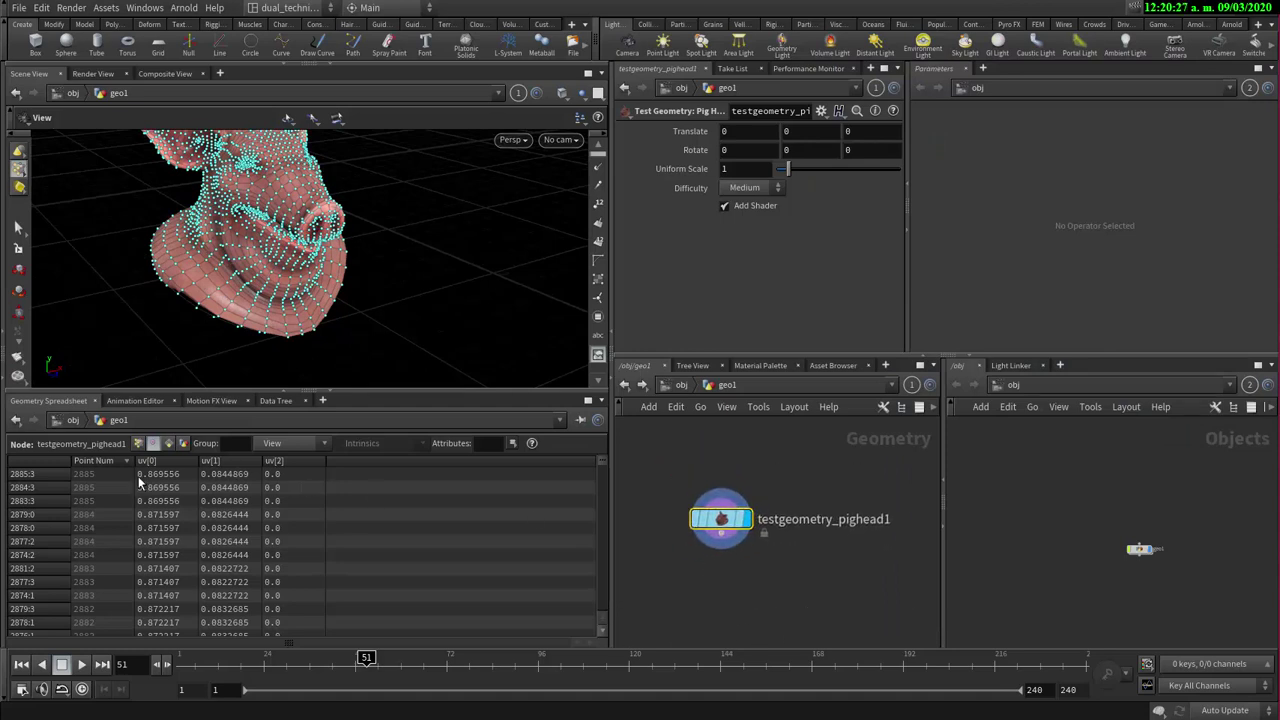
{"action": "left_click_drag", "start_coordinate": [720, 519], "coordinate": [720, 466]}
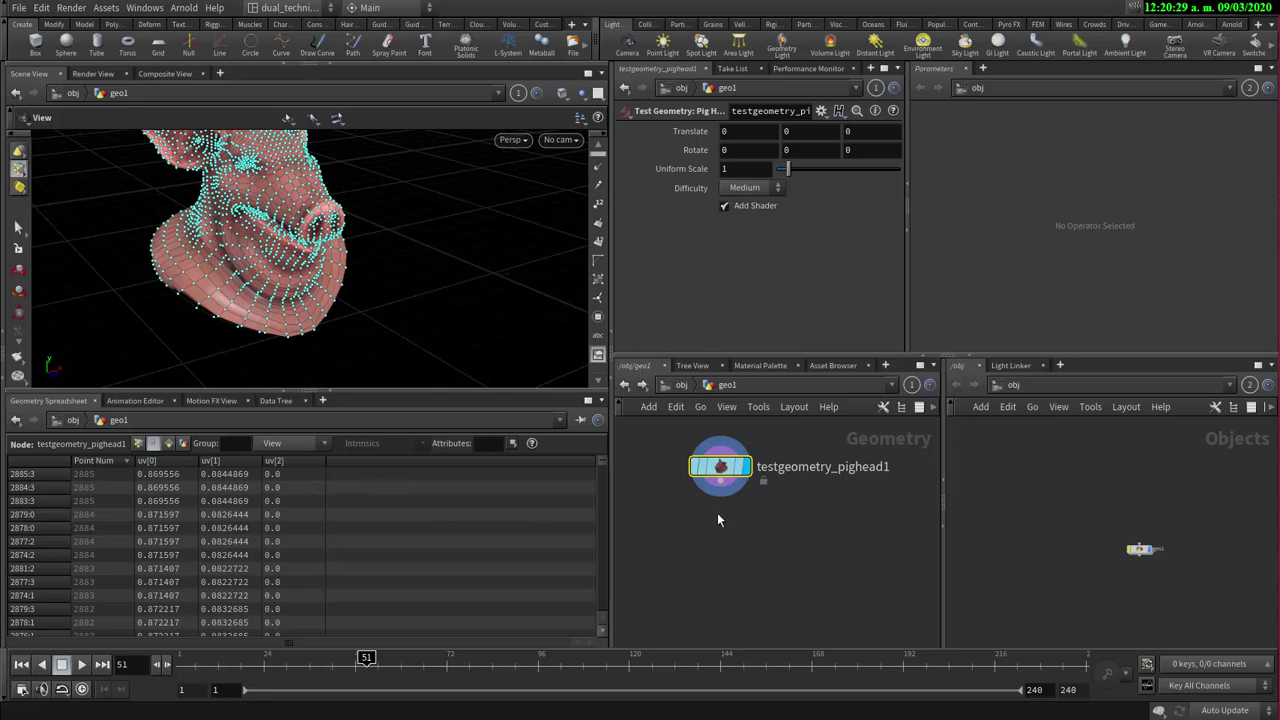
- Add an Attribute Randomize node below testgeometry_pighead1, connect the pig head to its input and display its result
{"action": "key", "text": "Tab"}
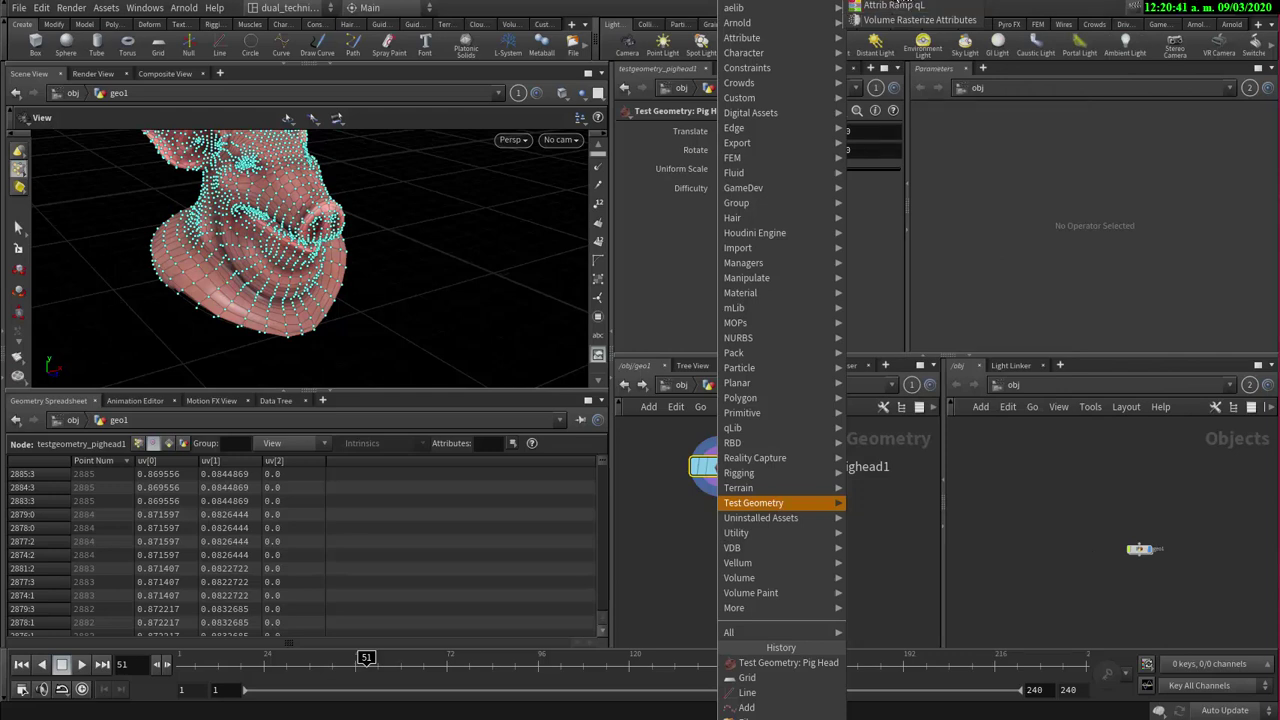
{"action": "left_click", "coordinate": [880, 6]}
{"action": "left_click", "coordinate": [718, 549]}
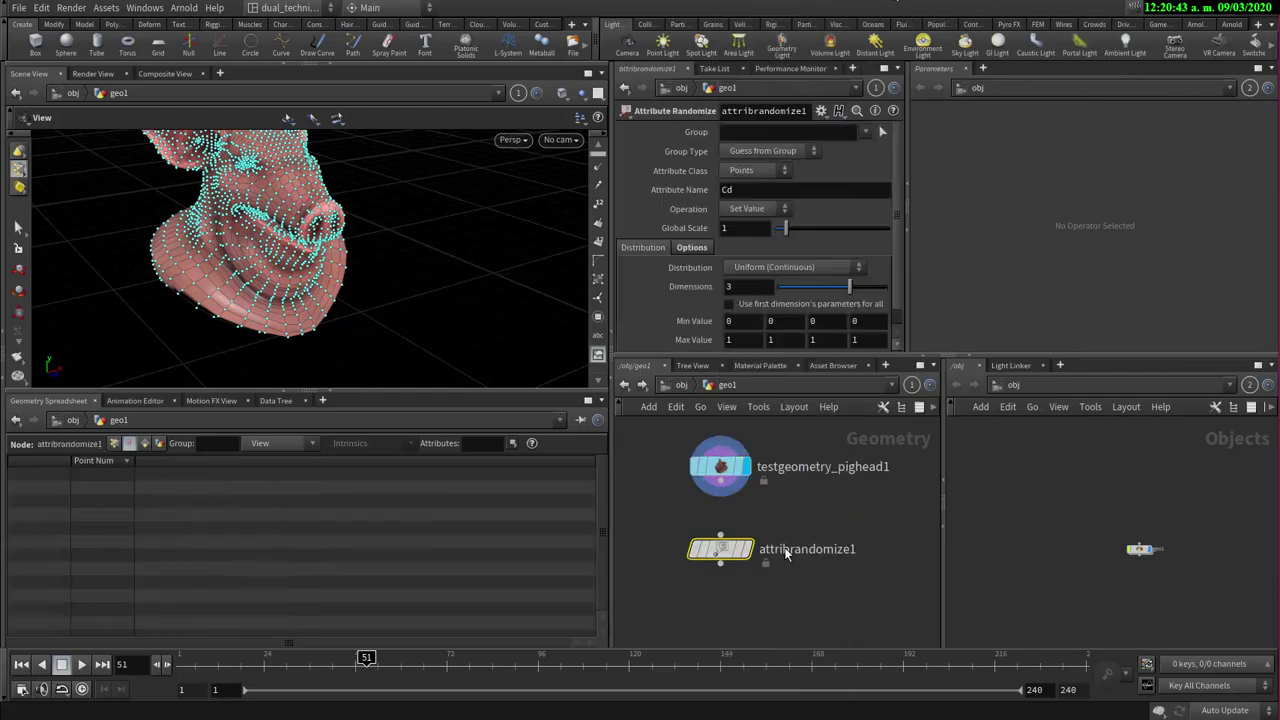
{"action": "left_click", "coordinate": [720, 495]}
{"action": "left_click", "coordinate": [720, 537]}
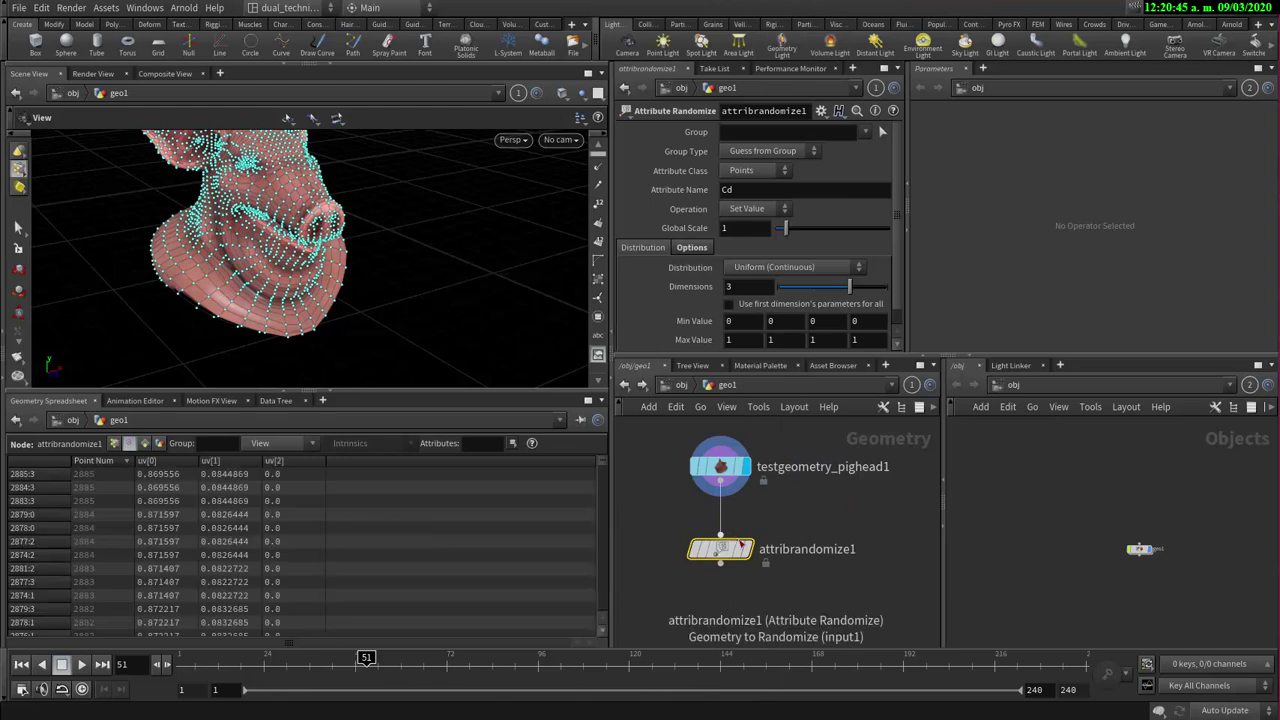
{"action": "left_click", "coordinate": [762, 546]}
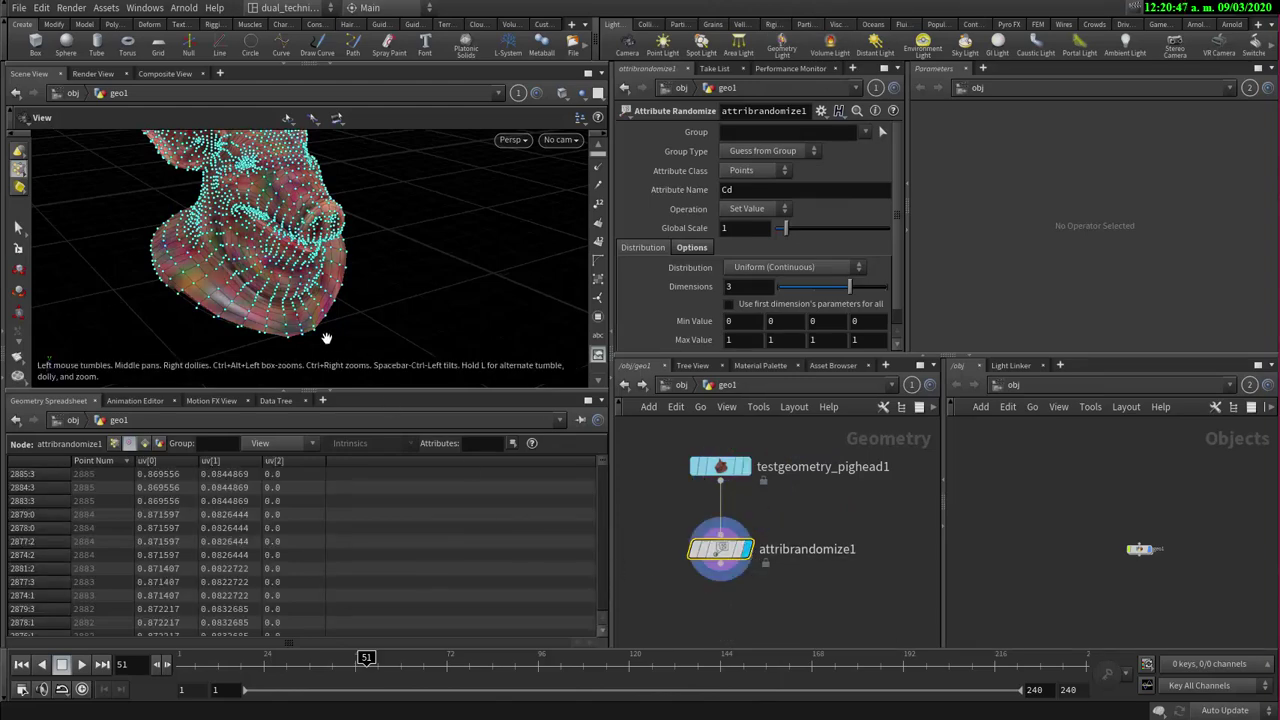
- Examine how the randomized Cd point colors blend across the pig head's face, eye and snout from several angles
{"action": "right_click_drag", "start_coordinate": [246, 250], "coordinate": [388, 242]}
{"action": "left_click_drag", "start_coordinate": [344, 239], "coordinate": [326, 277]}
{"action": "right_click_drag", "start_coordinate": [326, 277], "coordinate": [285, 226]}
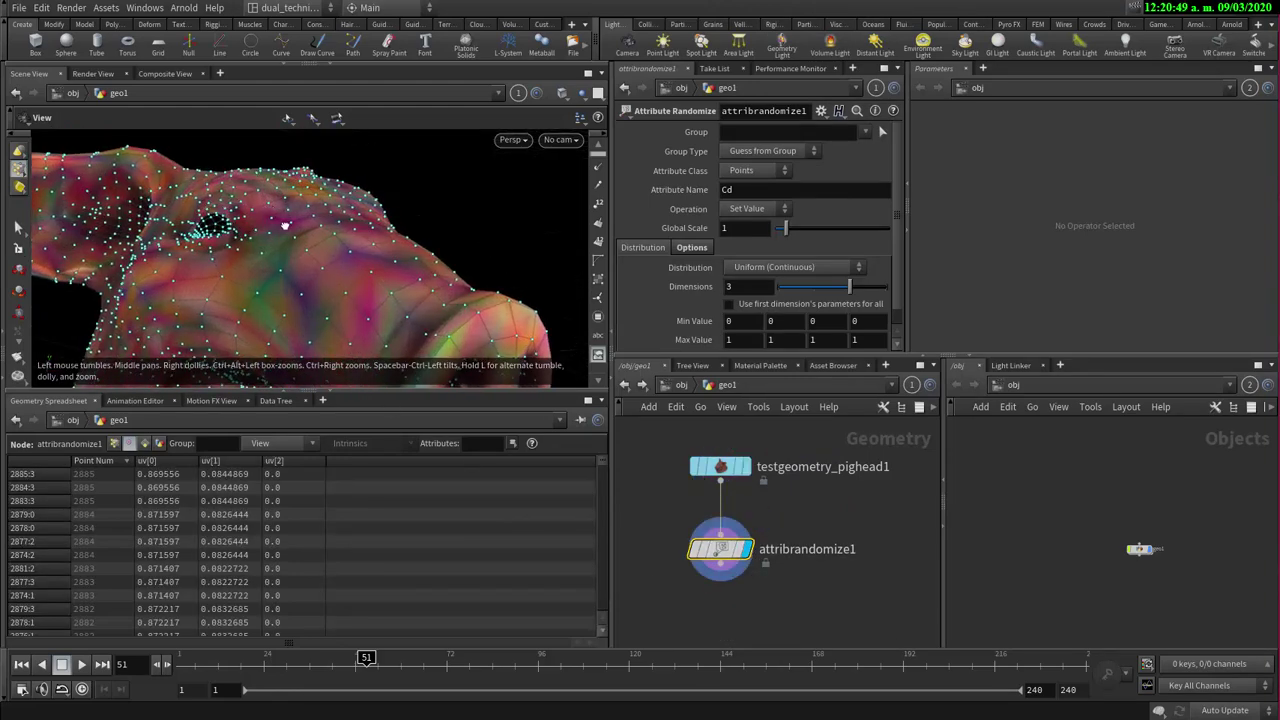
{"action": "left_click_drag", "start_coordinate": [285, 226], "coordinate": [183, 220]}
{"action": "right_click_drag", "start_coordinate": [183, 220], "coordinate": [204, 286]}
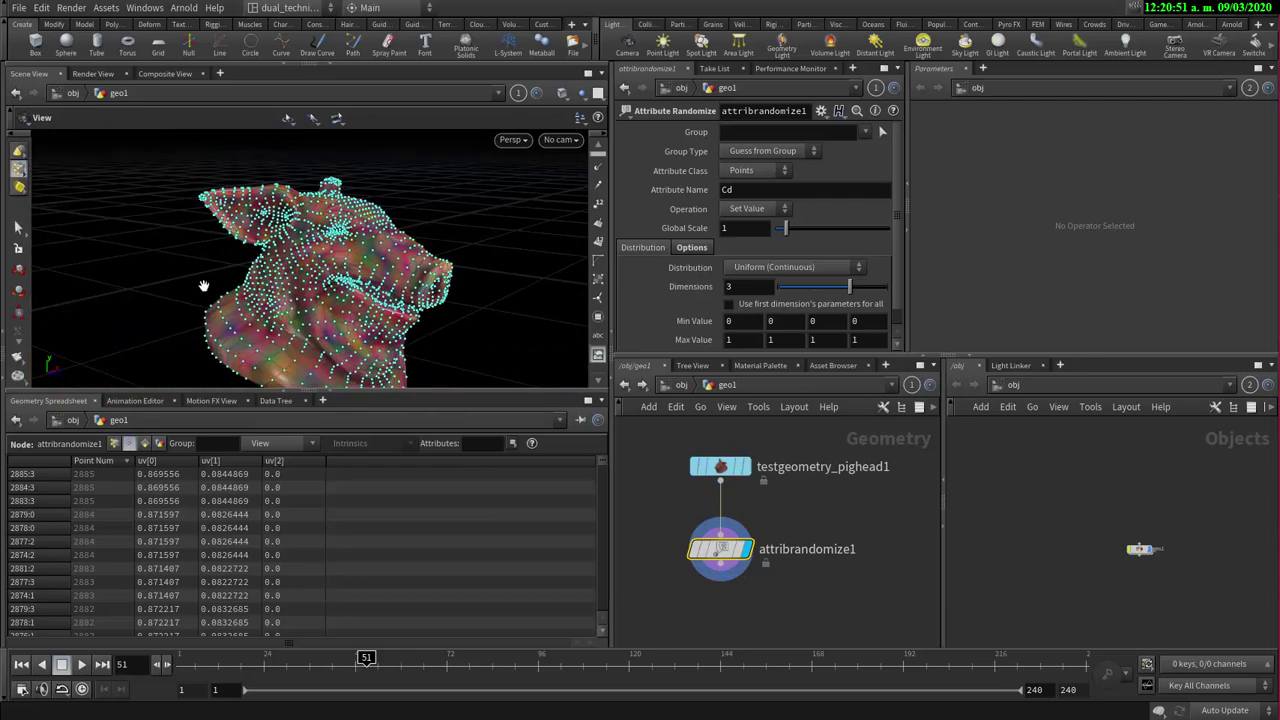
{"action": "left_click_drag", "start_coordinate": [203, 286], "coordinate": [194, 177]}
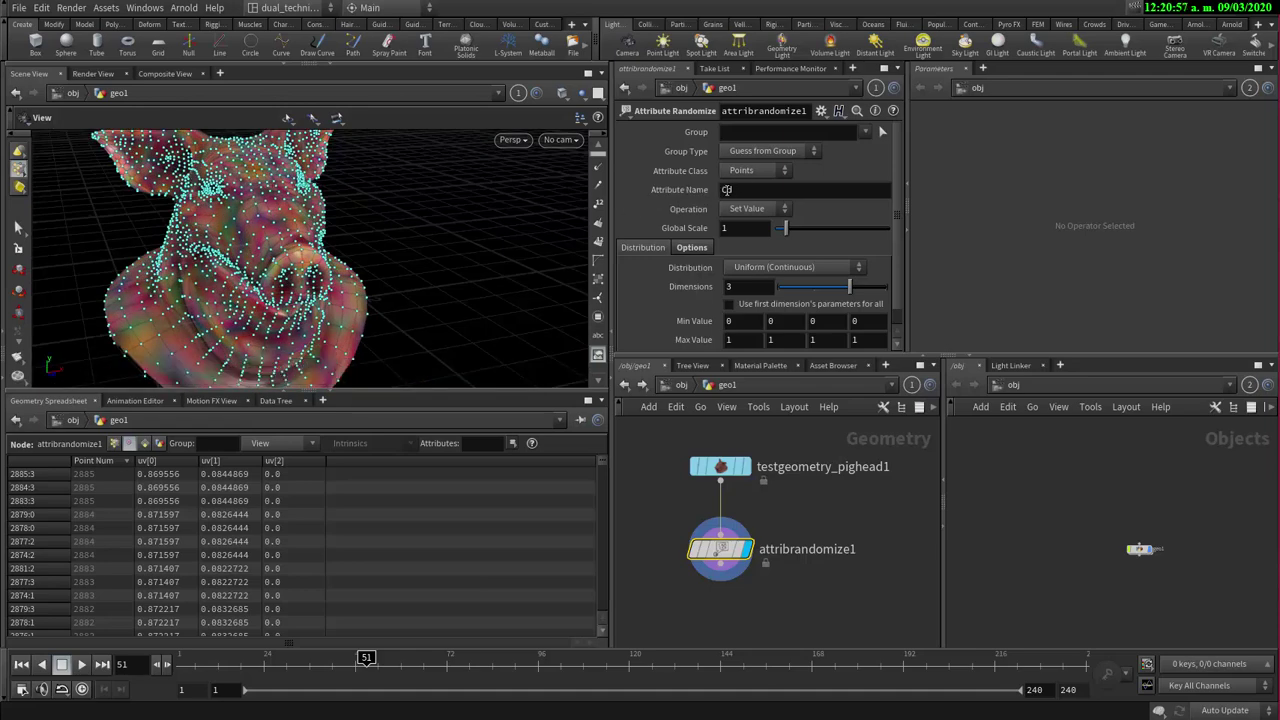
{"action": "scroll", "coordinate": [249, 214], "scroll_direction": "up", "scroll_amount": 3}
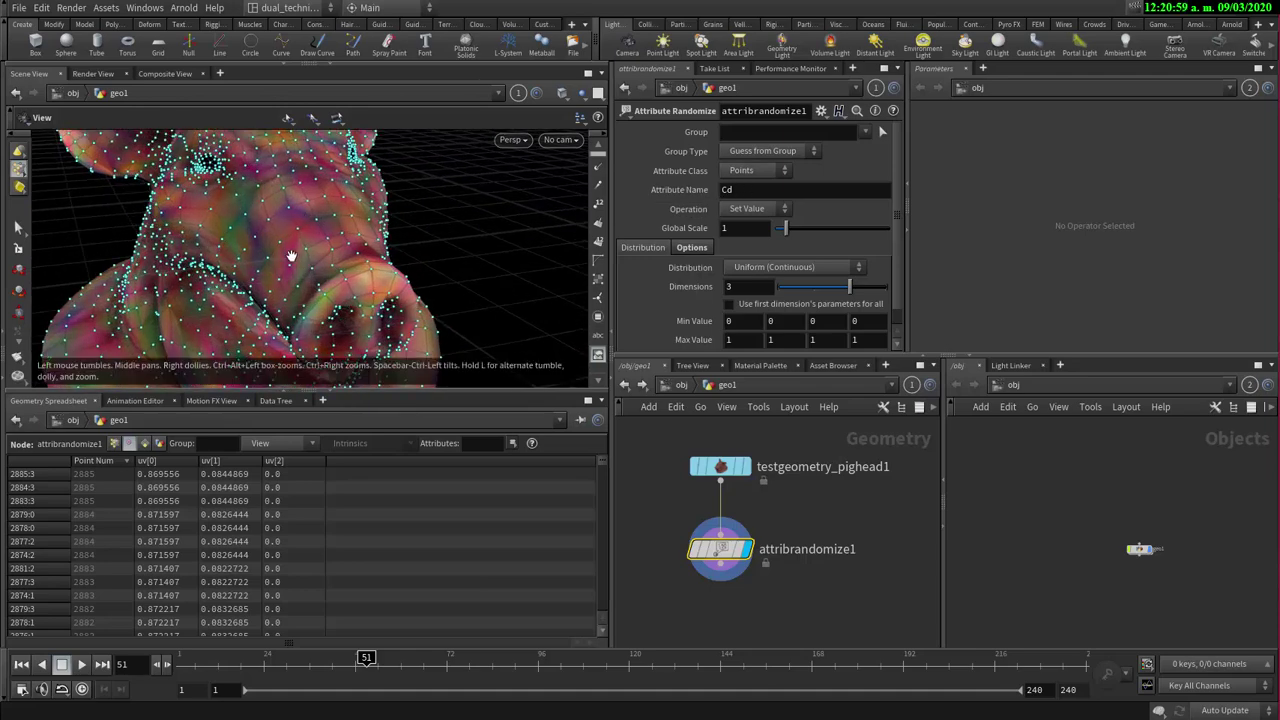
{"action": "left_click_drag", "start_coordinate": [291, 256], "coordinate": [333, 224]}
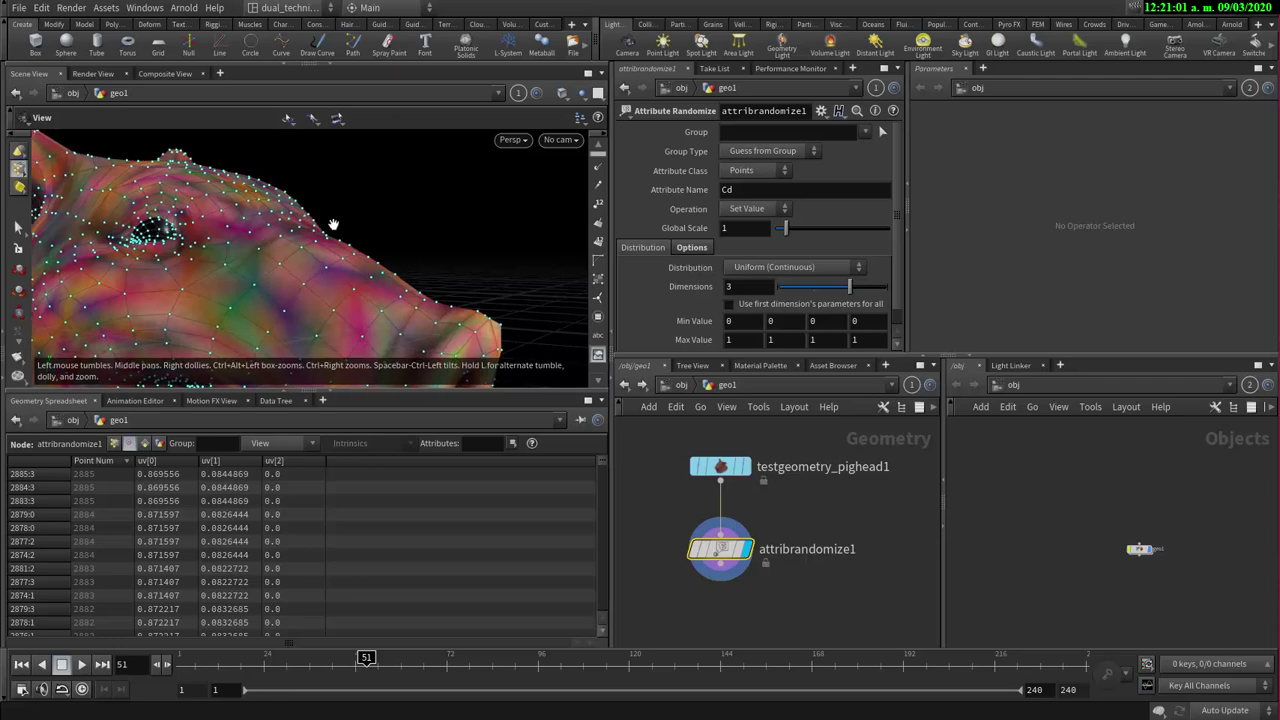
{"action": "left_click_drag", "start_coordinate": [222, 236], "coordinate": [128, 255]}
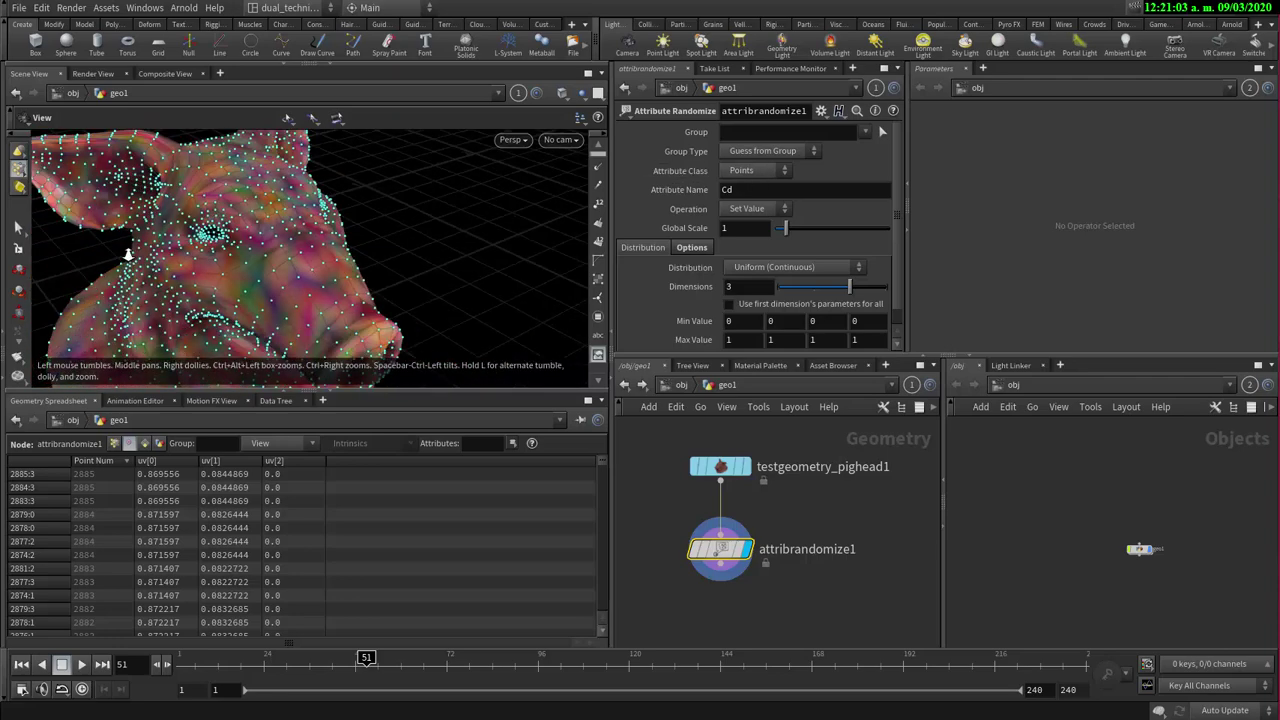
{"action": "right_click_drag", "start_coordinate": [246, 236], "coordinate": [429, 208]}
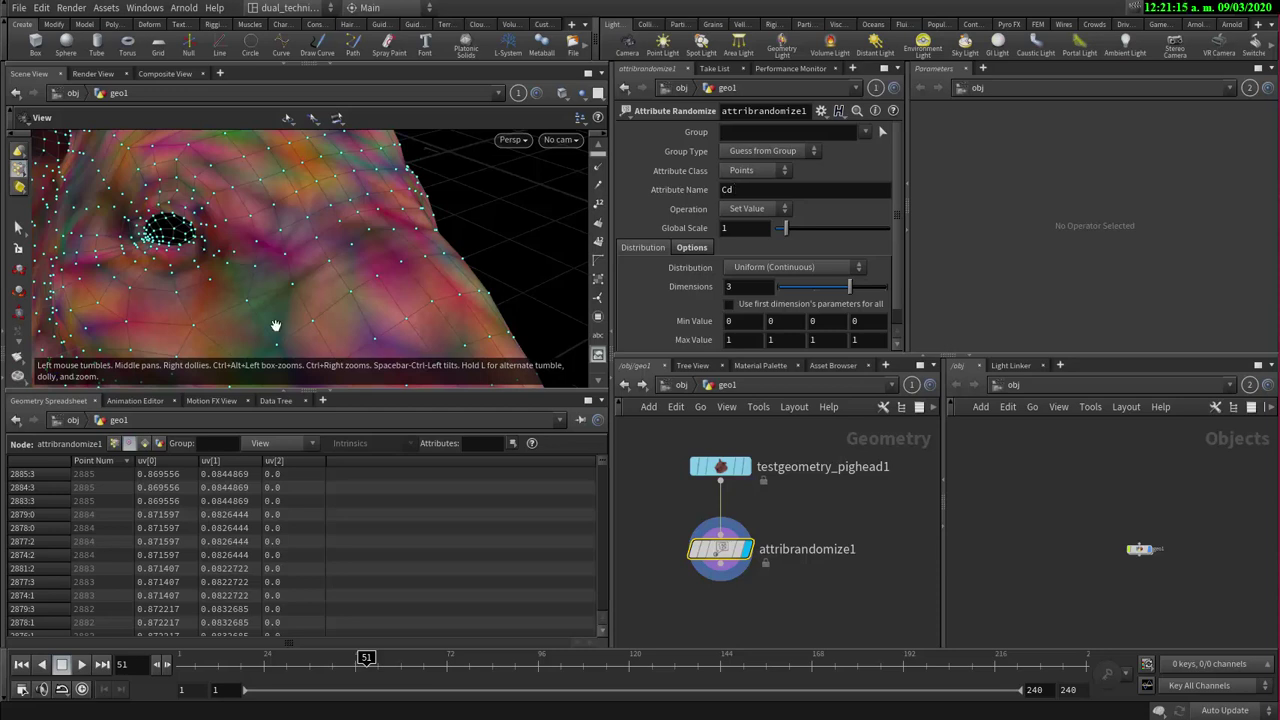
{"action": "left_click_drag", "start_coordinate": [408, 224], "coordinate": [270, 310]}
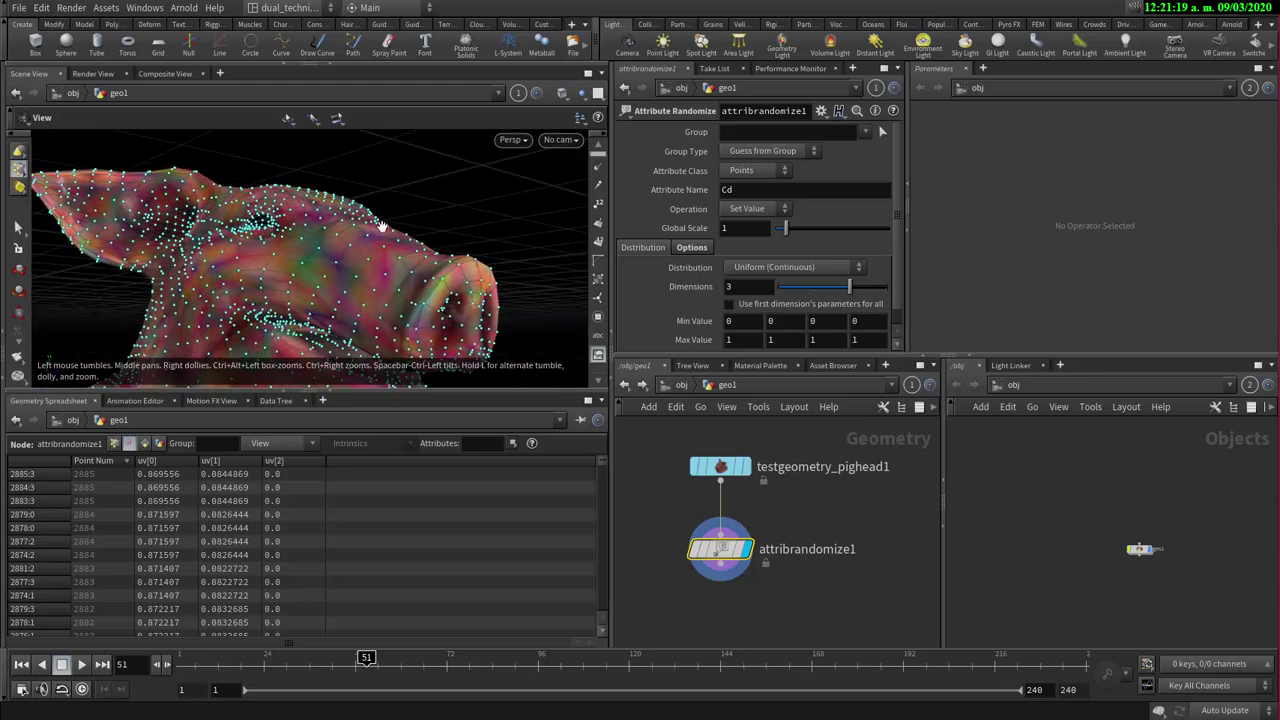
- Inspect the color interpolation between neighboring points on the pig head's cheek, snout and neck, close up and from a distance
{"action": "left_click_drag", "start_coordinate": [383, 226], "coordinate": [526, 229]}
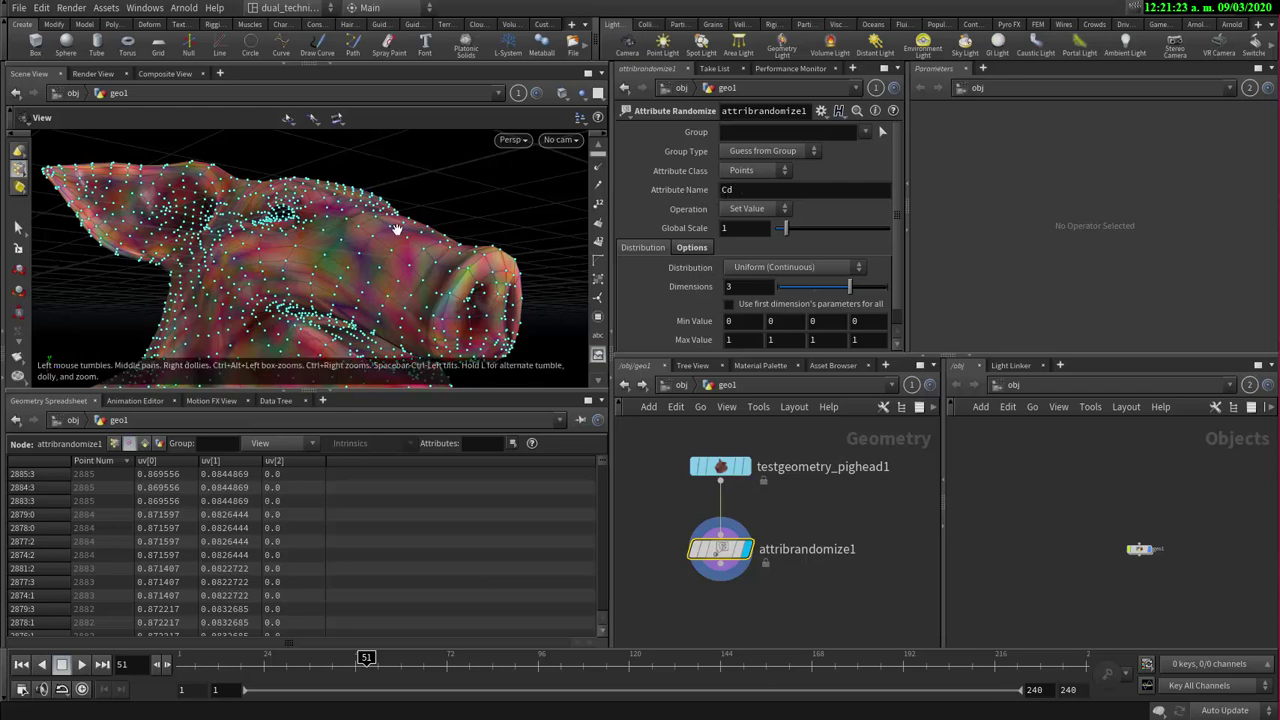
{"action": "left_click_drag", "start_coordinate": [343, 206], "coordinate": [395, 280]}
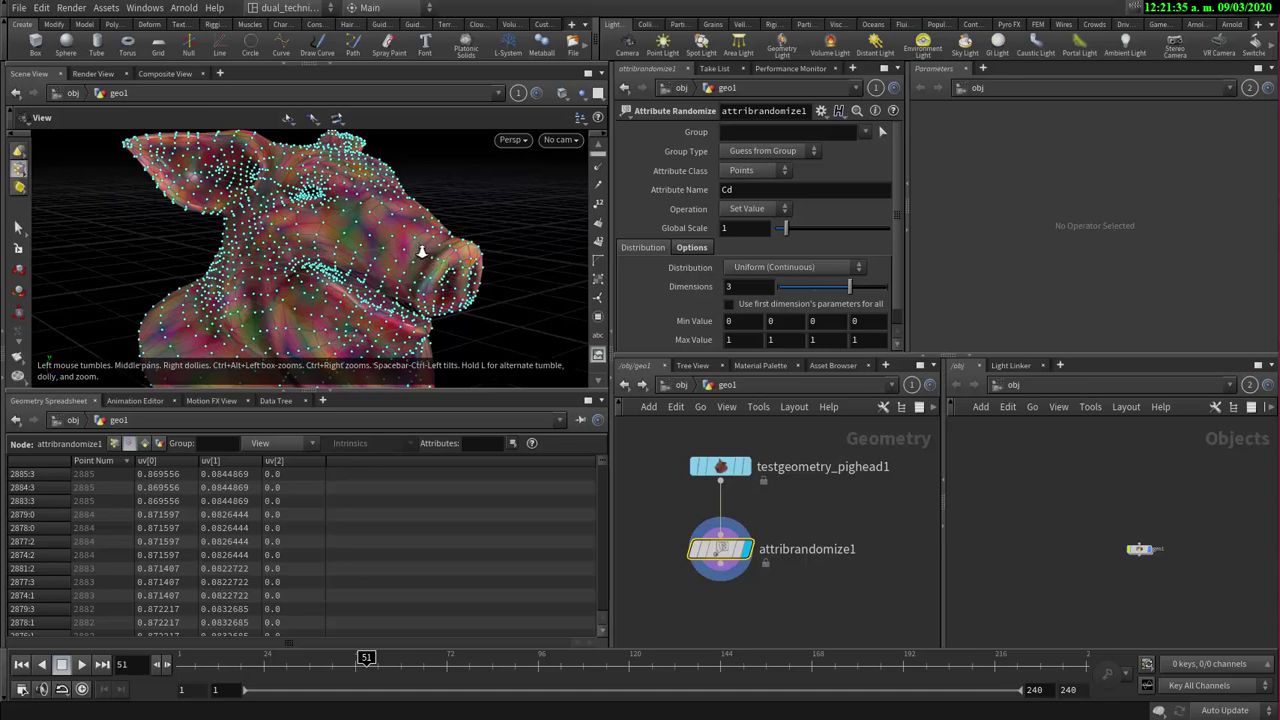
{"action": "scroll", "coordinate": [420, 252], "scroll_direction": "up", "scroll_amount": 3}
{"action": "scroll", "coordinate": [472, 276], "scroll_direction": "down", "scroll_amount": 3}
{"action": "left_click_drag", "start_coordinate": [446, 252], "coordinate": [415, 278]}
{"action": "scroll", "coordinate": [415, 278], "scroll_direction": "up", "scroll_amount": 2}
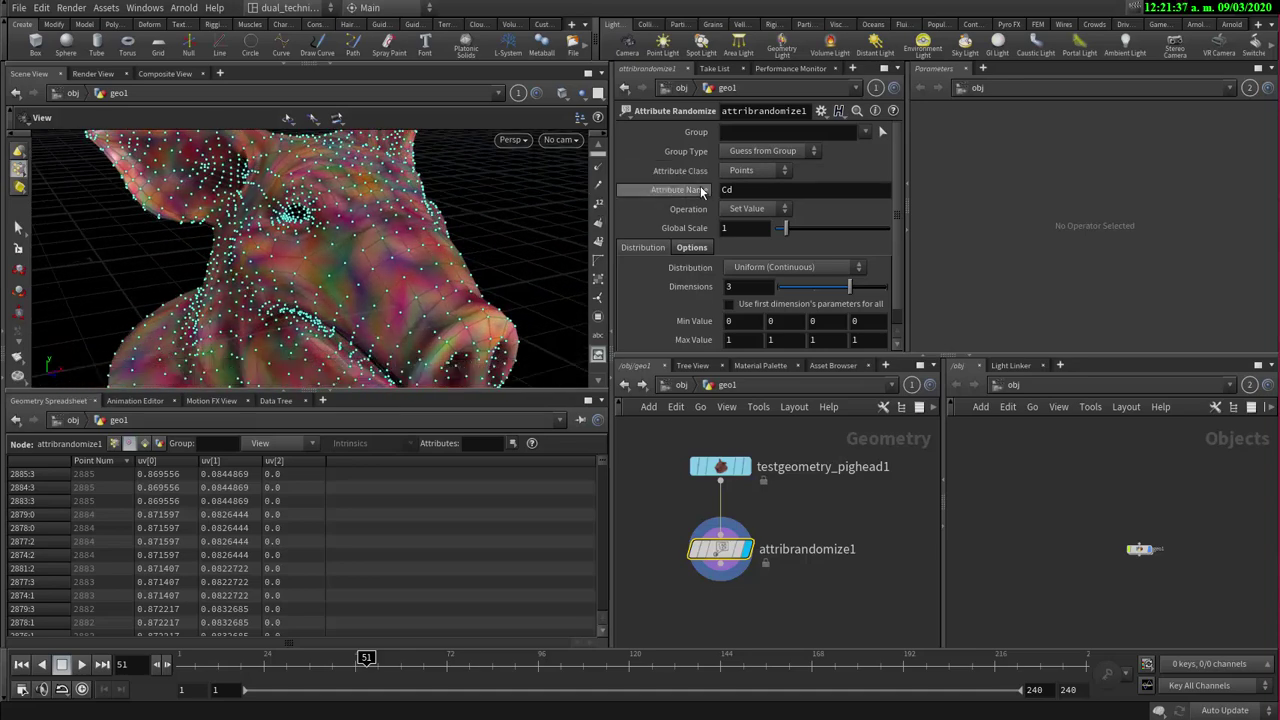
{"action": "scroll", "coordinate": [387, 235], "scroll_direction": "up", "scroll_amount": 2}
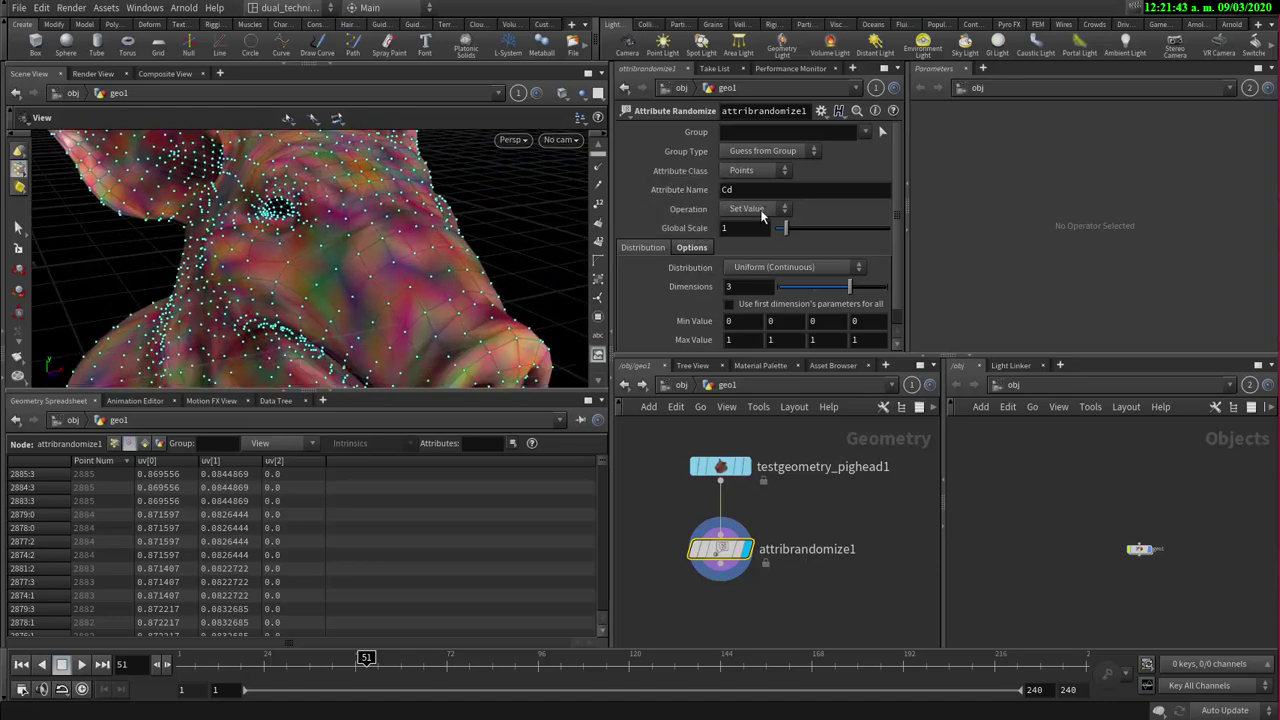
{"action": "left_click_drag", "start_coordinate": [287, 280], "coordinate": [366, 266]}
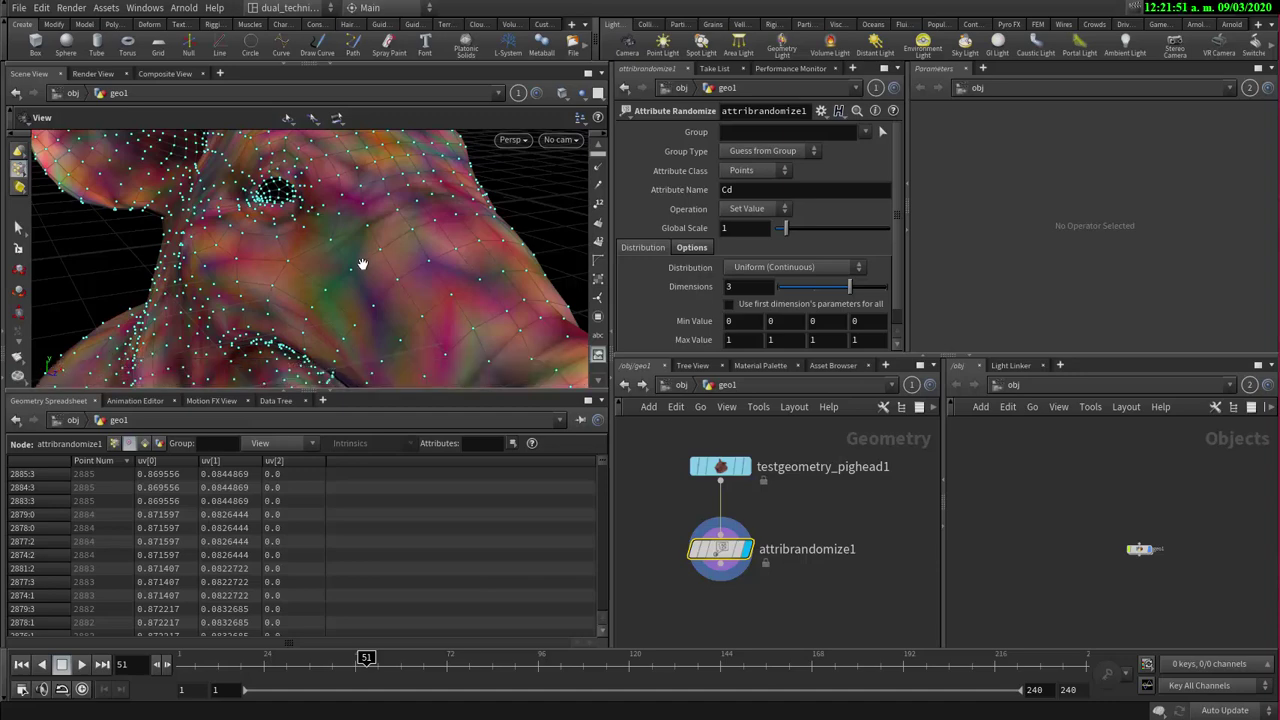
{"action": "scroll", "coordinate": [456, 254], "scroll_direction": "down", "scroll_amount": 5}
{"action": "left_click_drag", "start_coordinate": [456, 254], "coordinate": [257, 223]}
{"action": "scroll", "coordinate": [349, 263], "scroll_direction": "up", "scroll_amount": 4}
{"action": "scroll", "coordinate": [265, 238], "scroll_direction": "up", "scroll_amount": 4}
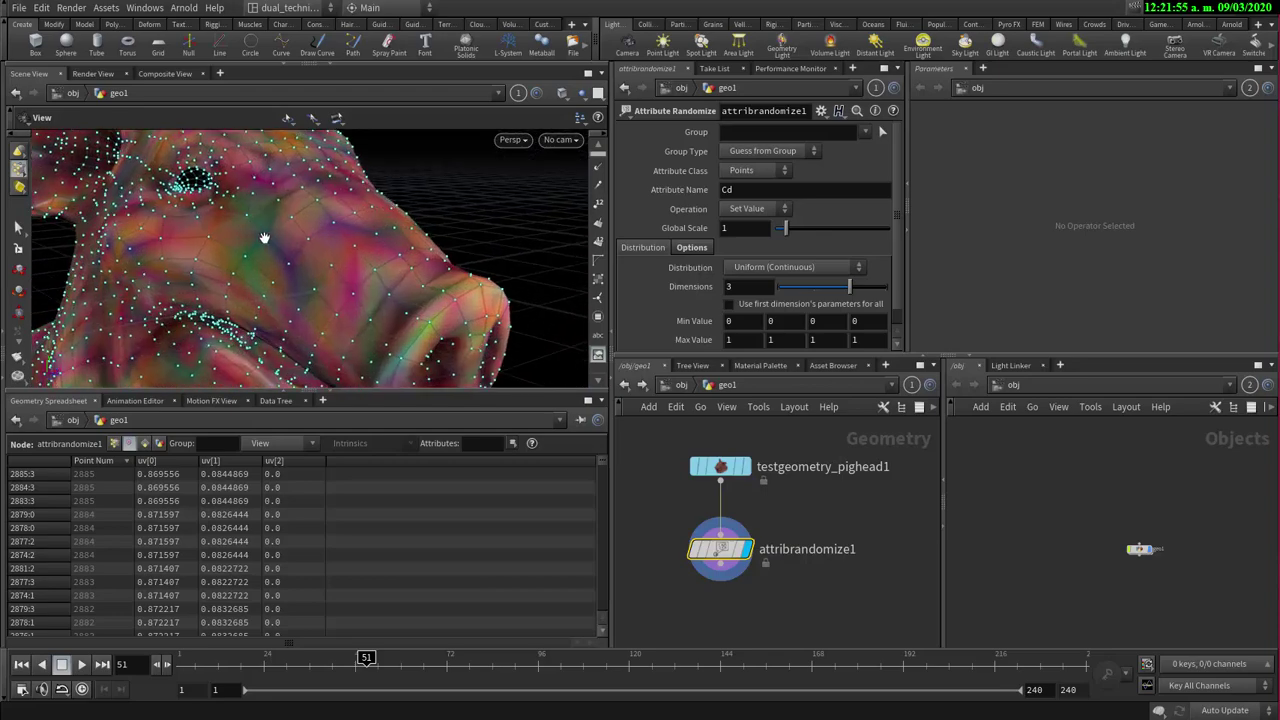
{"action": "left_click_drag", "start_coordinate": [246, 266], "coordinate": [311, 236]}
{"action": "scroll", "coordinate": [185, 283], "scroll_direction": "down", "scroll_amount": 5}
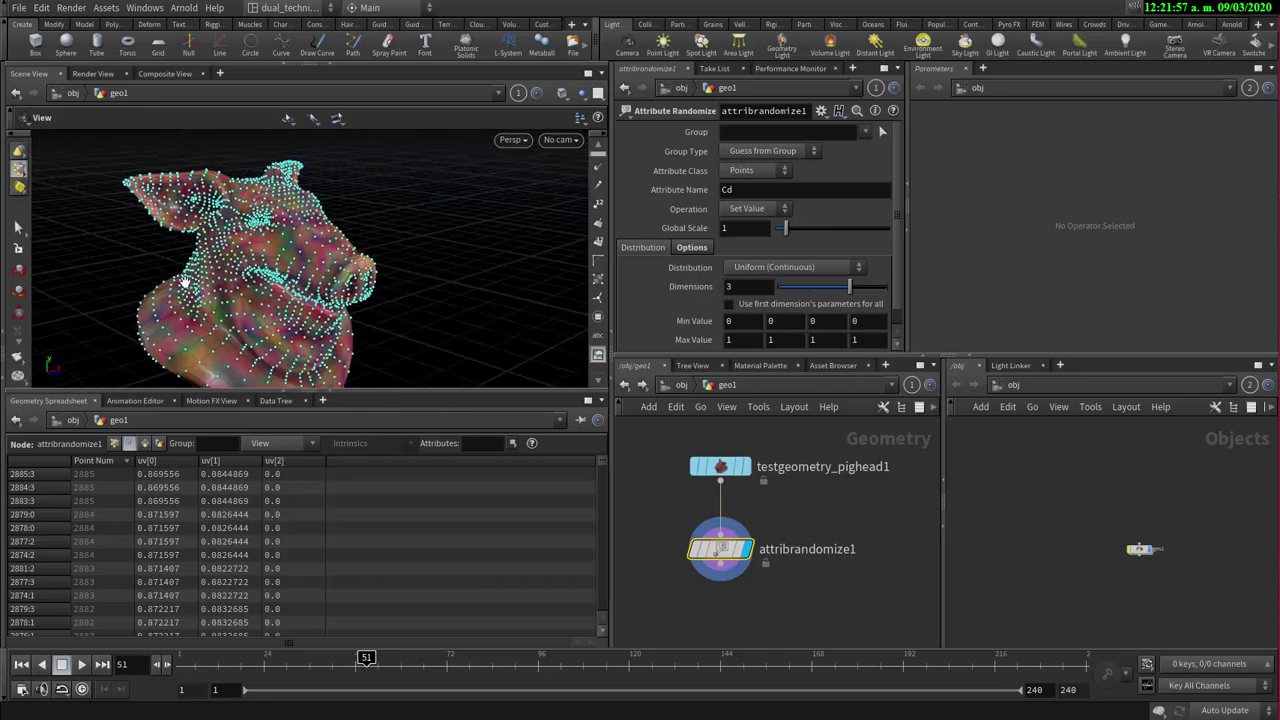
{"action": "middle_click_drag", "start_coordinate": [185, 283], "coordinate": [273, 251]}
{"action": "left_click_drag", "start_coordinate": [333, 273], "coordinate": [291, 259]}
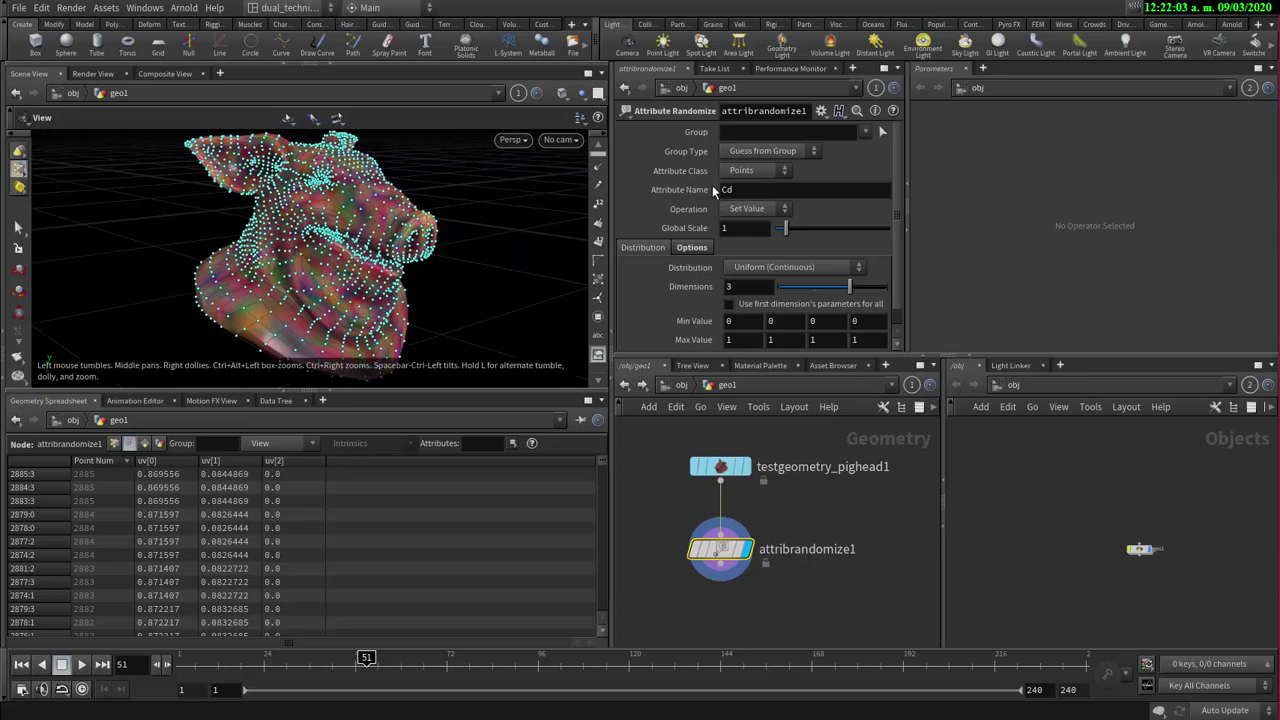
- Set attribrandomize1's attribute name to uv and compare its vertex attributes with those of testgeometry_pighead1
{"action": "left_click", "coordinate": [641, 189]}
{"action": "key", "text": "Return"}
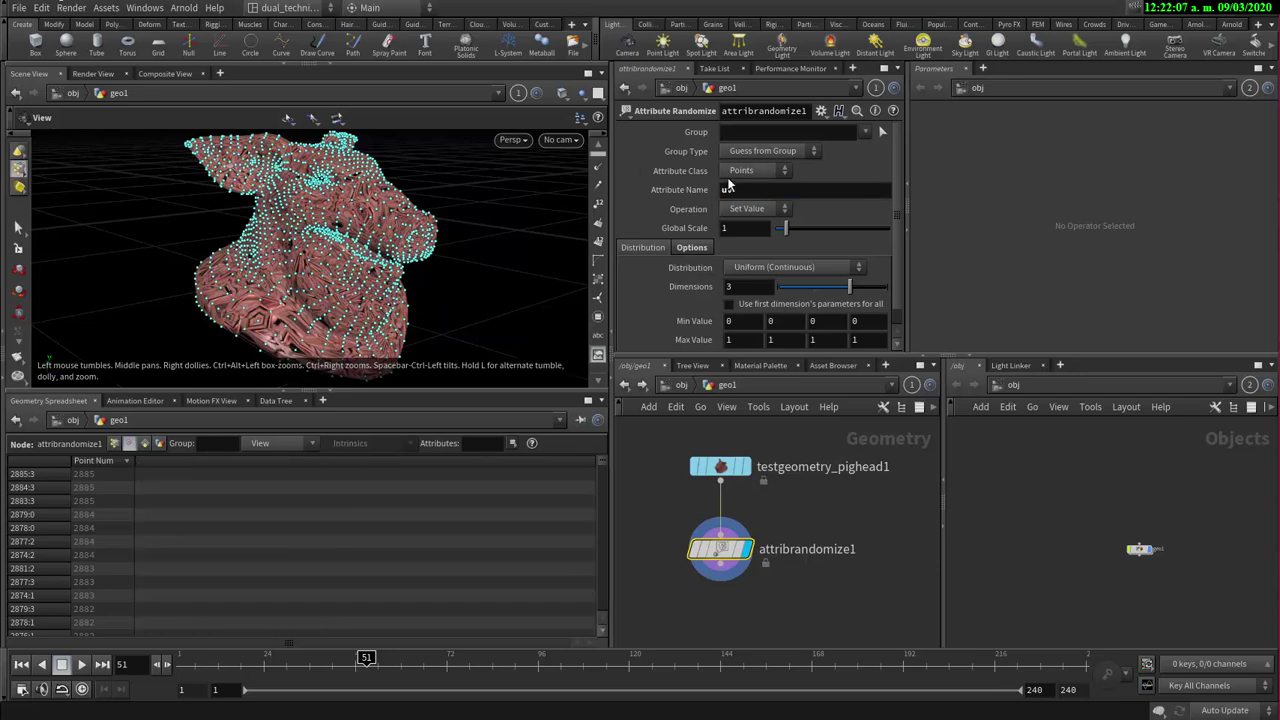
{"action": "right_click_drag", "start_coordinate": [207, 350], "coordinate": [517, 292]}
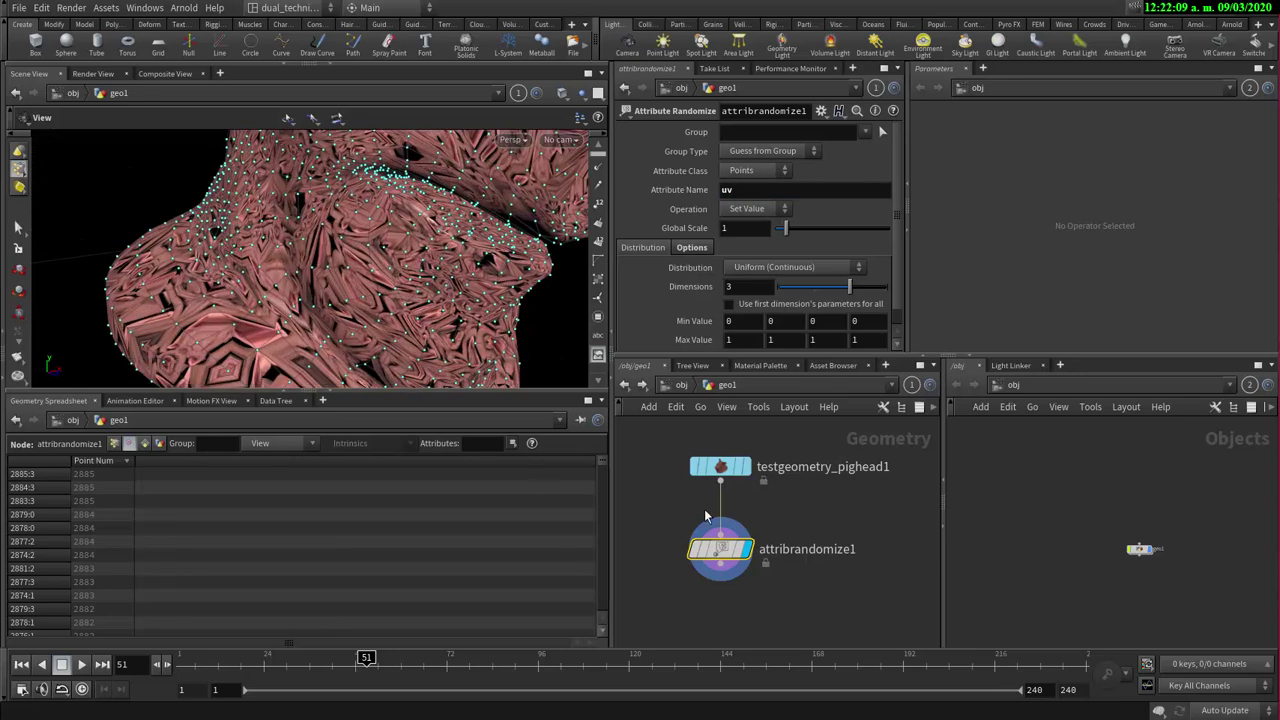
{"action": "left_click", "coordinate": [720, 467]}
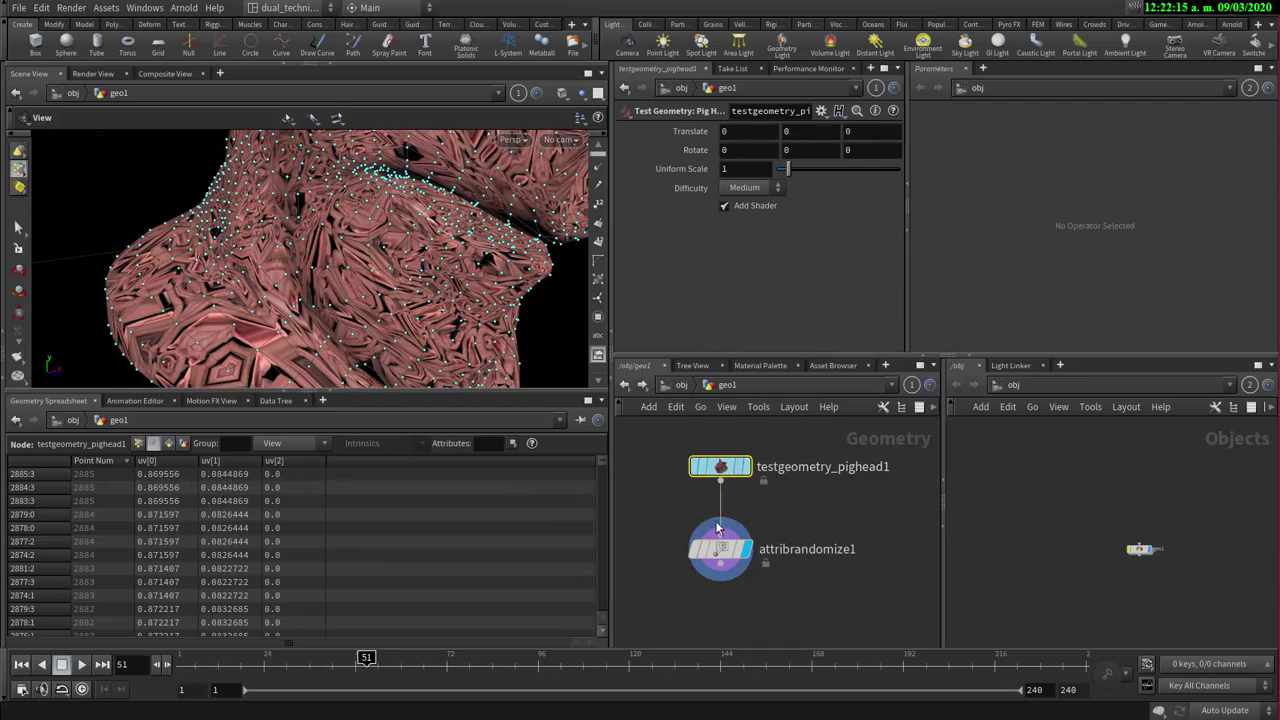
{"action": "left_click", "coordinate": [717, 528]}
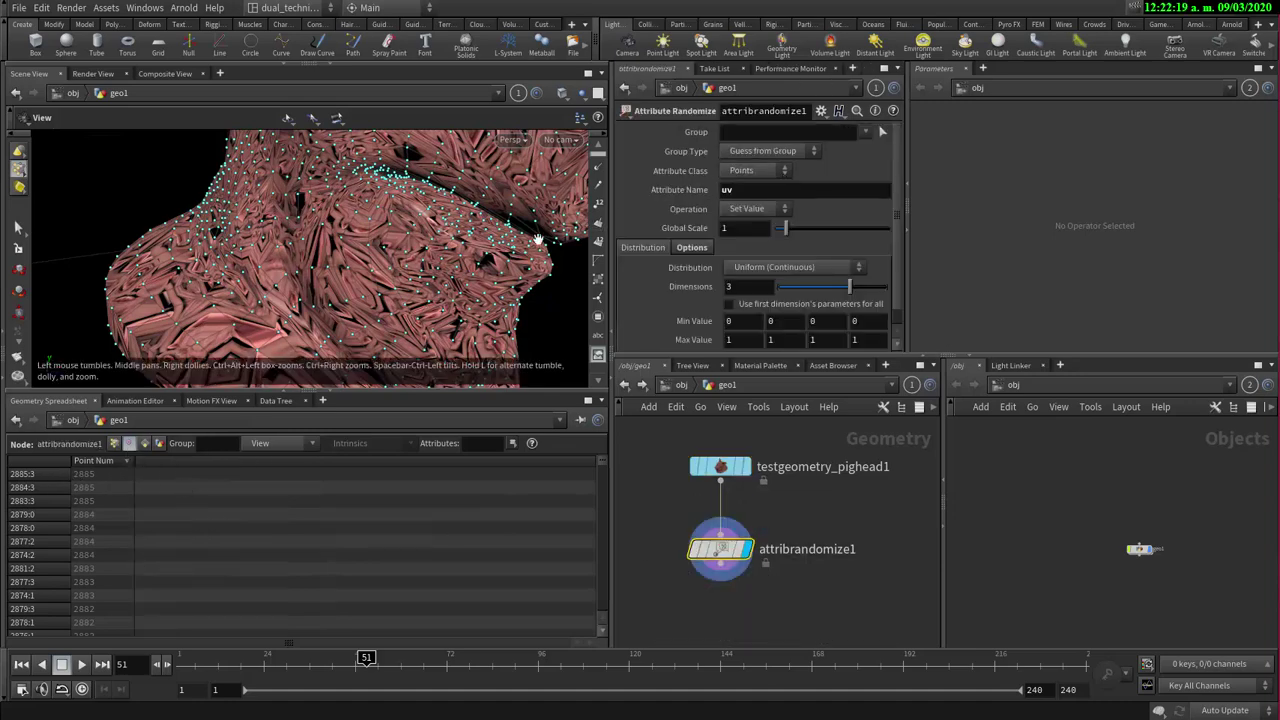
- Set attribrandomize1's attribute class to Vertices and compare its vertex uv values with those of testgeometry_pighead1
{"action": "left_click", "coordinate": [752, 171]}
{"action": "left_click", "coordinate": [745, 228]}
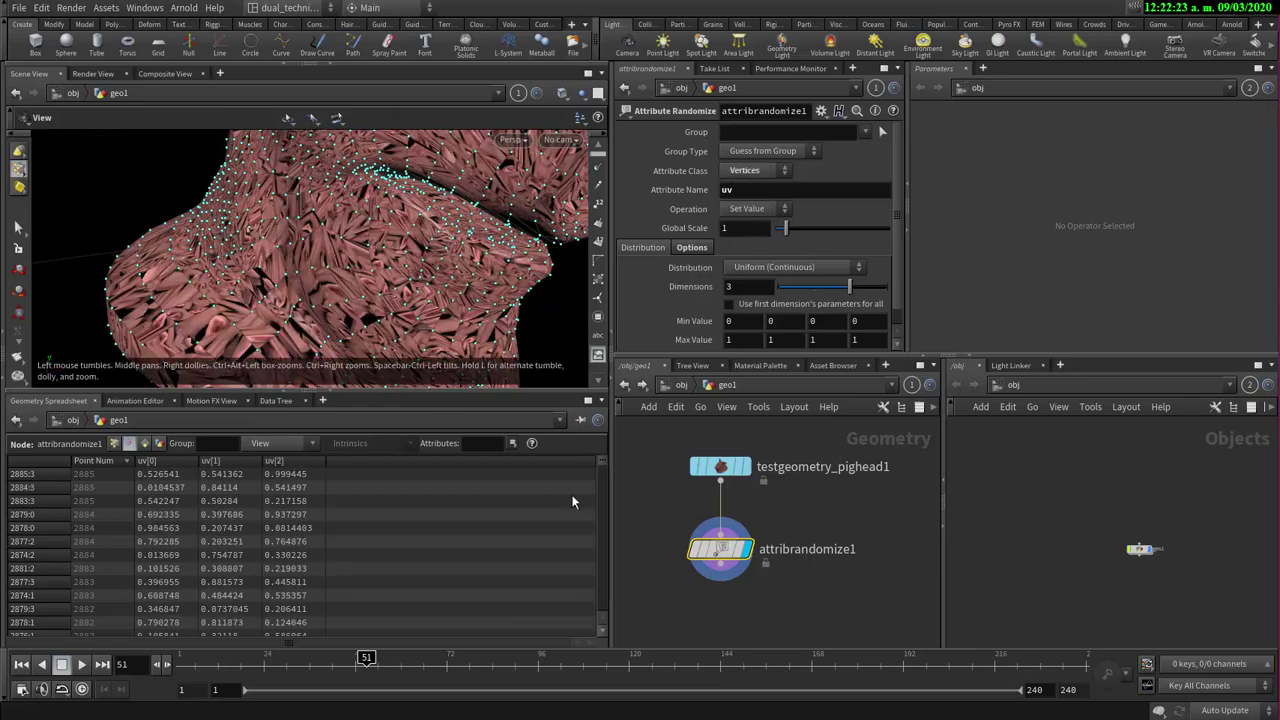
{"action": "left_click", "coordinate": [714, 474]}
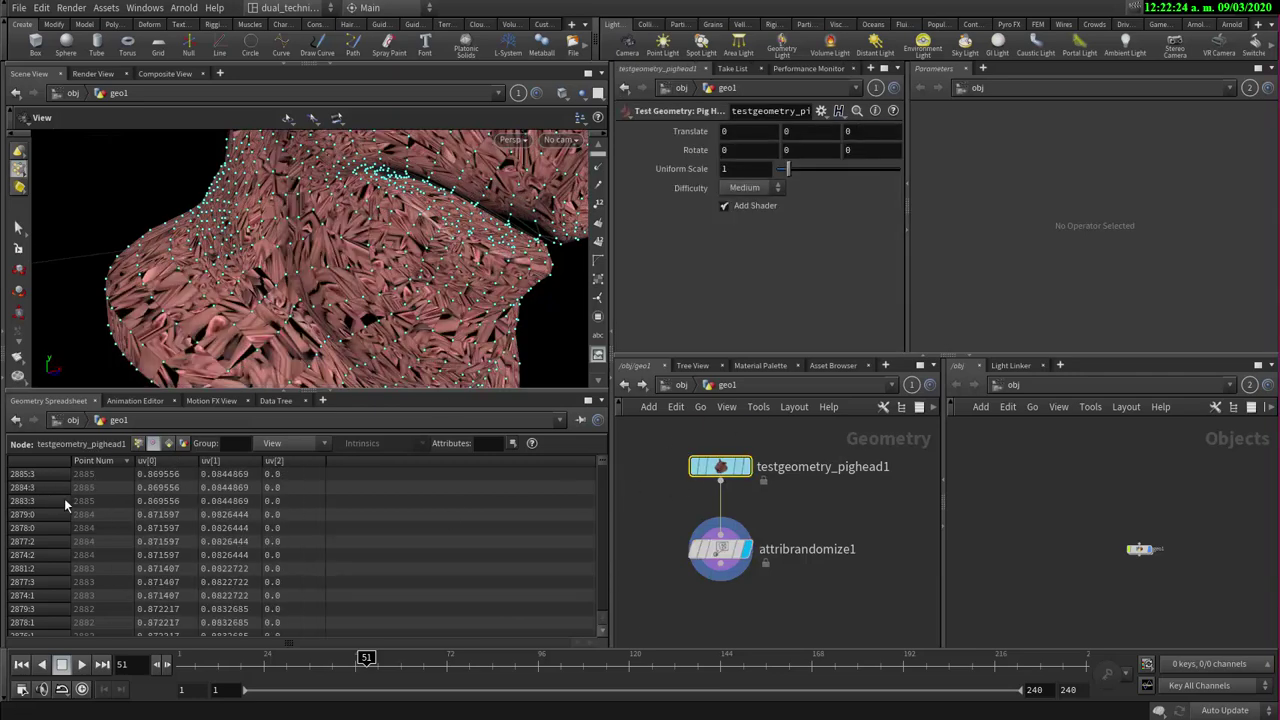
{"action": "left_click", "coordinate": [706, 543]}
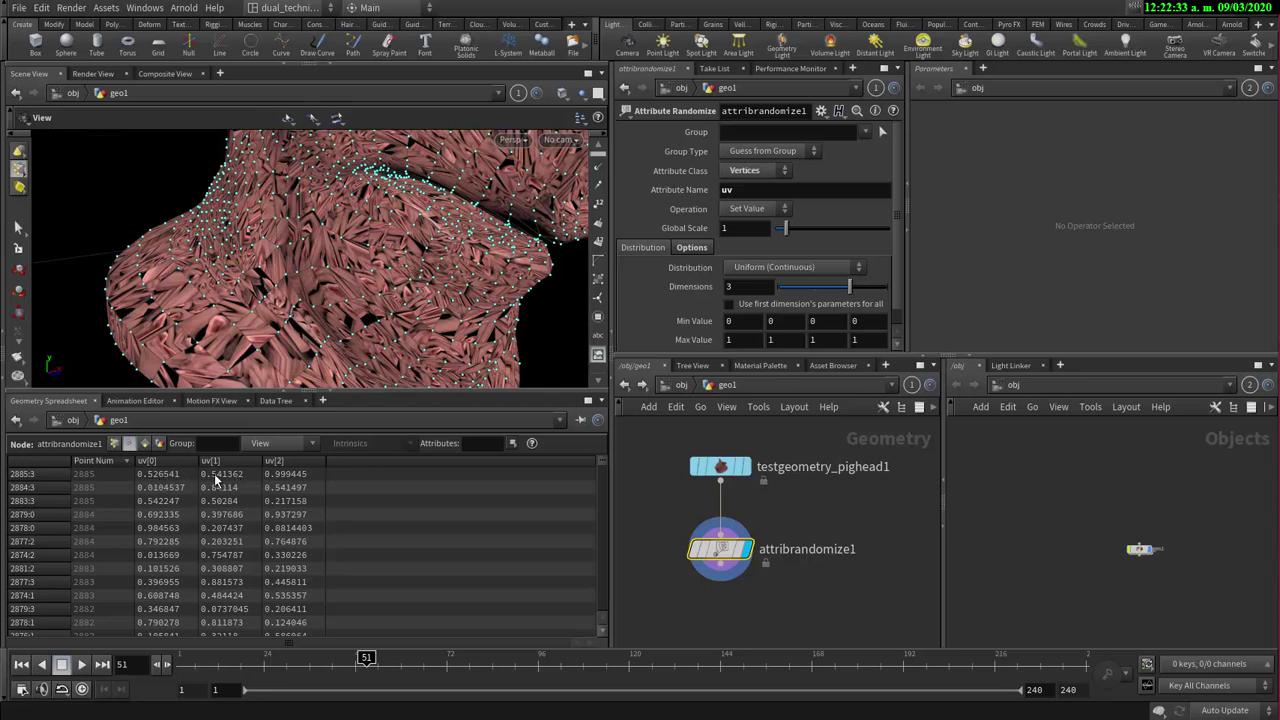
- Examine how the randomized vertex UVs scramble the texture around the pig head's eye, snout, mouth and neck
{"action": "right_click_drag", "start_coordinate": [391, 237], "coordinate": [368, 212], "text": "alt"}
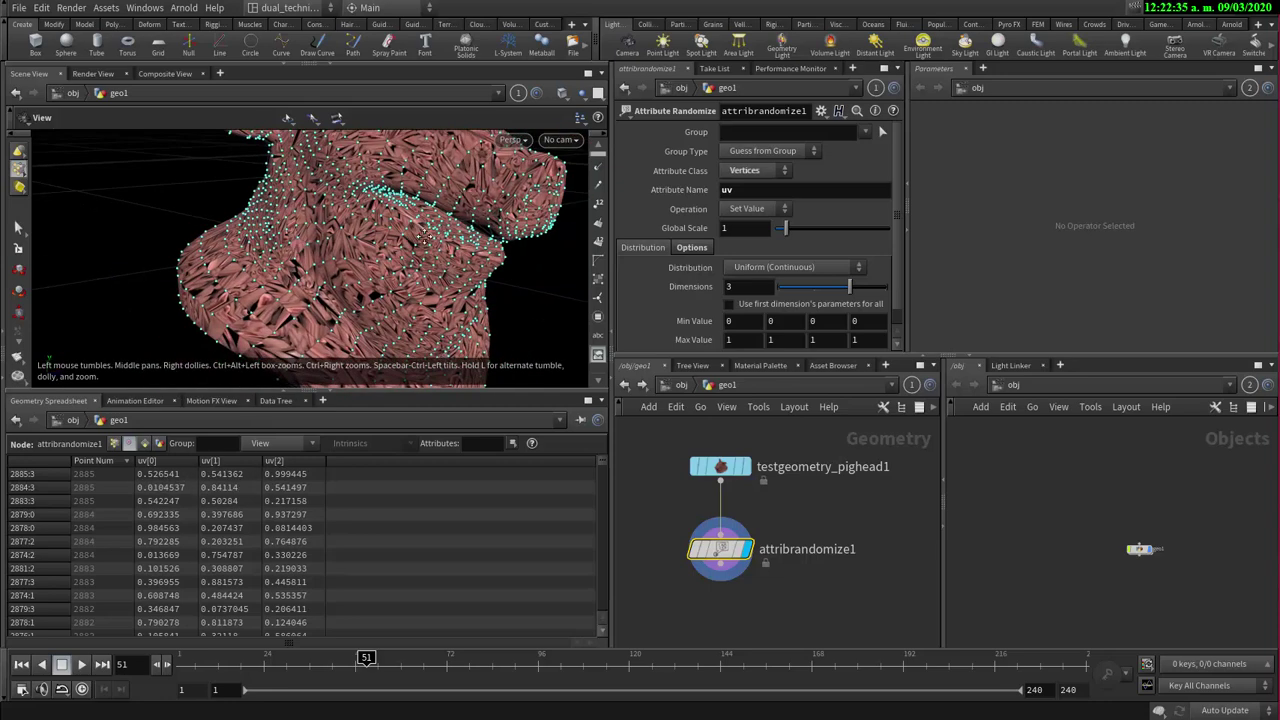
{"action": "left_click_drag", "start_coordinate": [368, 212], "coordinate": [418, 180], "text": "alt"}
{"action": "right_click_drag", "start_coordinate": [418, 180], "coordinate": [441, 198], "text": "alt"}
{"action": "left_click_drag", "start_coordinate": [440, 198], "coordinate": [428, 255]}
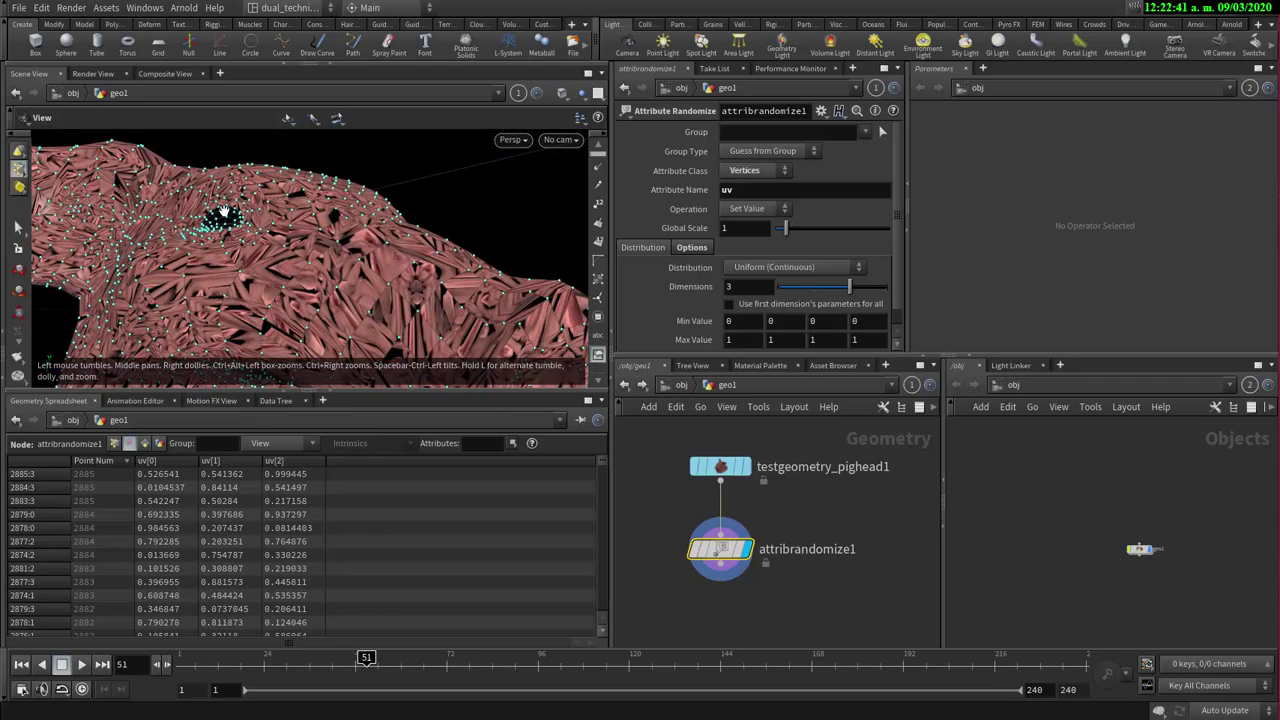
{"action": "right_click_drag", "start_coordinate": [486, 263], "coordinate": [303, 254]}
{"action": "left_click_drag", "start_coordinate": [303, 254], "coordinate": [370, 185]}
{"action": "right_click_drag", "start_coordinate": [370, 185], "coordinate": [435, 166]}
{"action": "left_click_drag", "start_coordinate": [436, 165], "coordinate": [471, 163]}
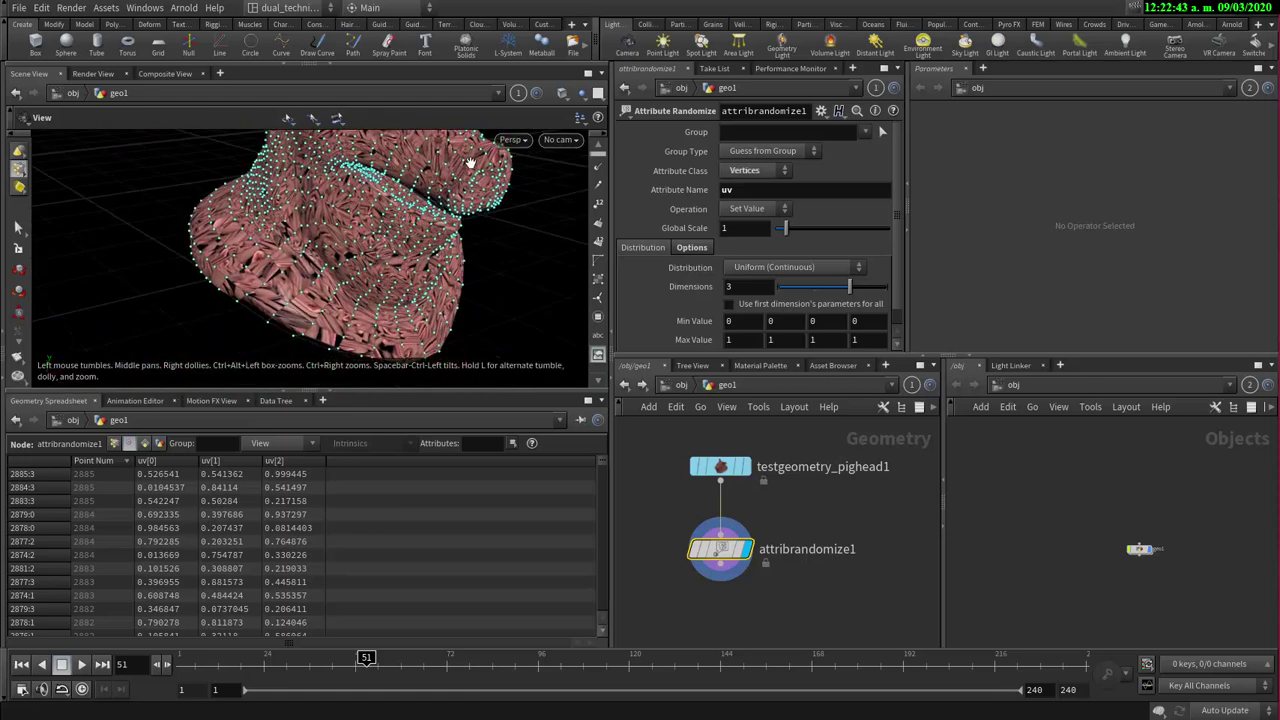
{"action": "left_click_drag", "start_coordinate": [424, 232], "coordinate": [463, 263]}
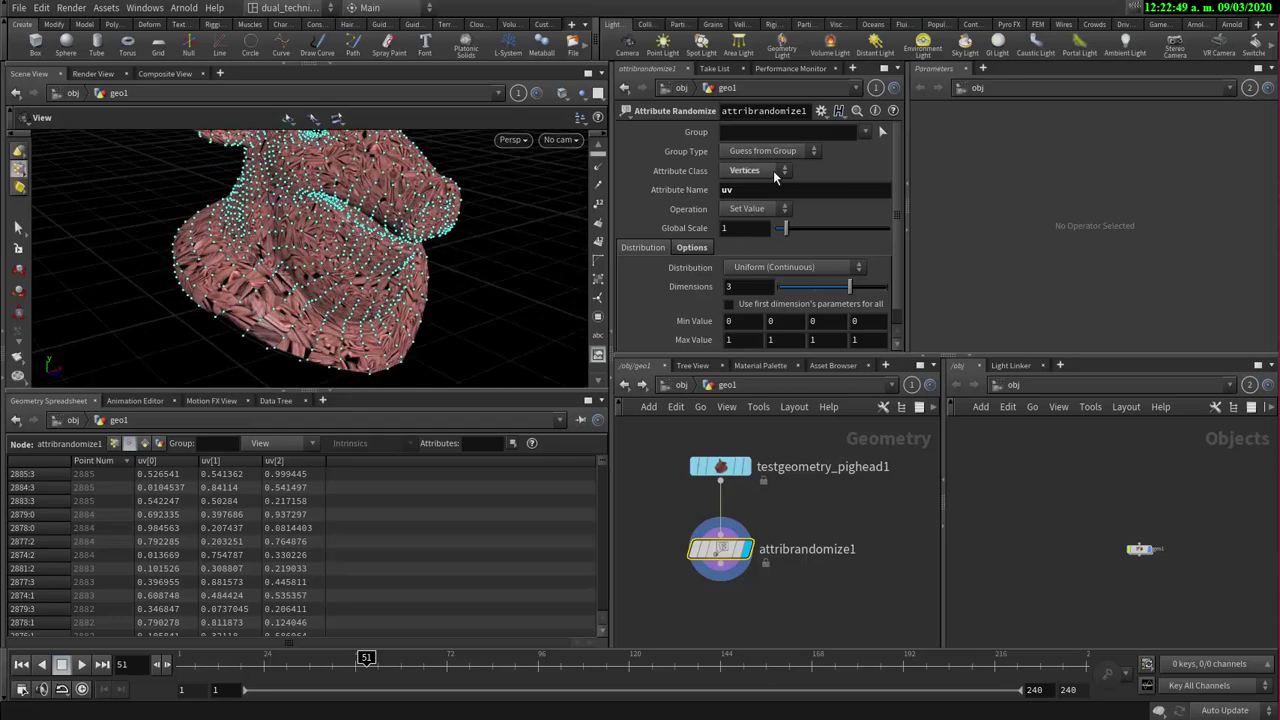
- Set attribrandomize1's operation to Add Value and compare the resulting vertex uv values and texture with the testgeometry_pighead1 source
{"action": "left_click", "coordinate": [755, 210]}
{"action": "left_click", "coordinate": [757, 240]}
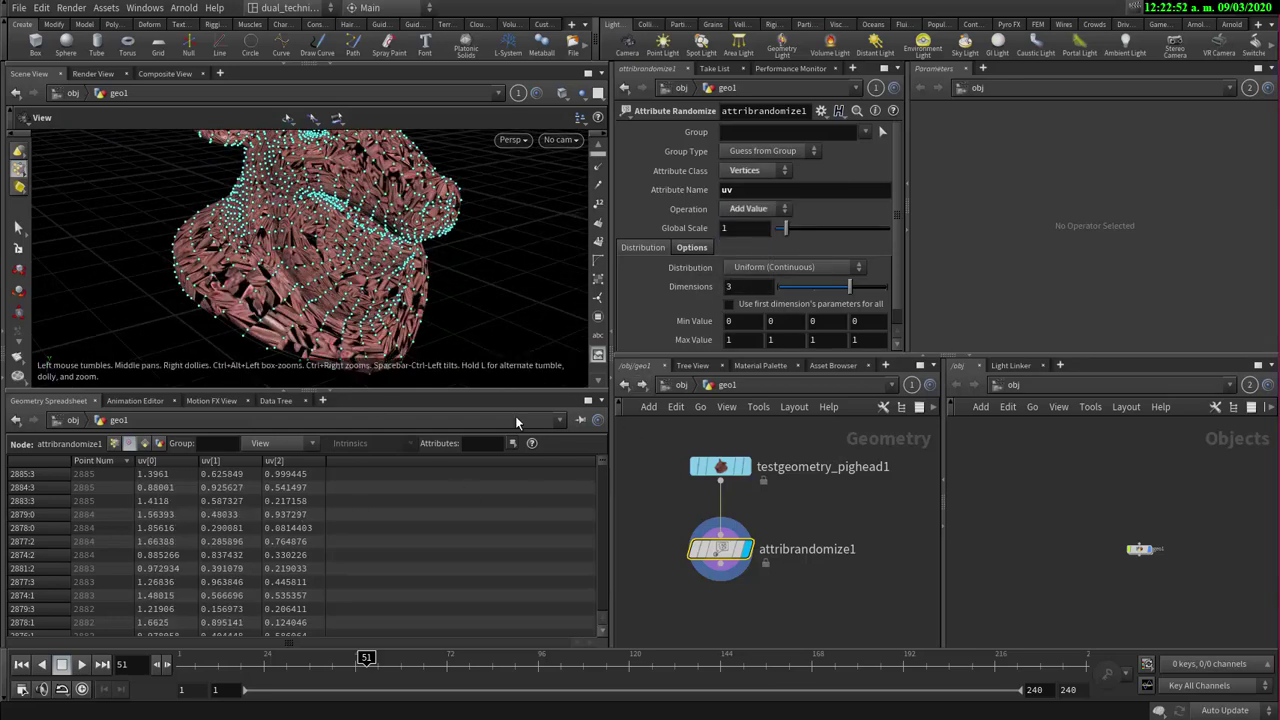
{"action": "left_click", "coordinate": [718, 466]}
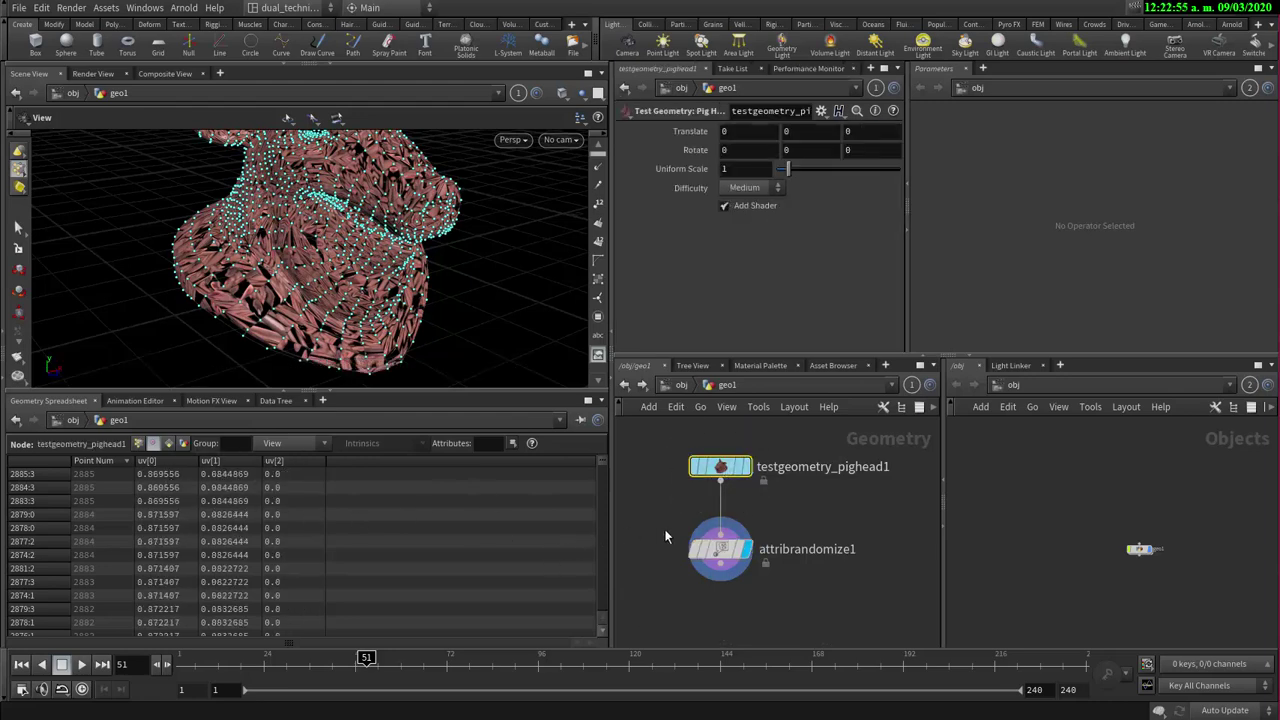
{"action": "left_click", "coordinate": [720, 549]}
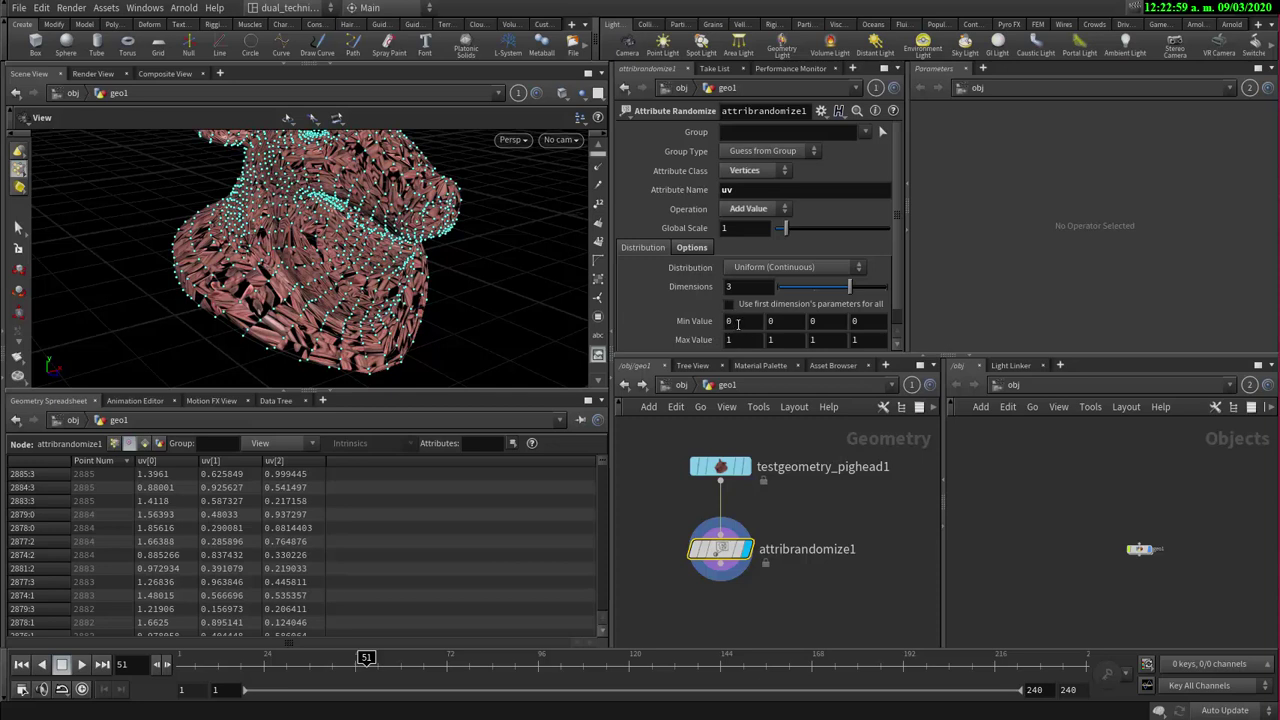
{"action": "scroll", "coordinate": [700, 311], "scroll_direction": "down", "scroll_amount": 1}
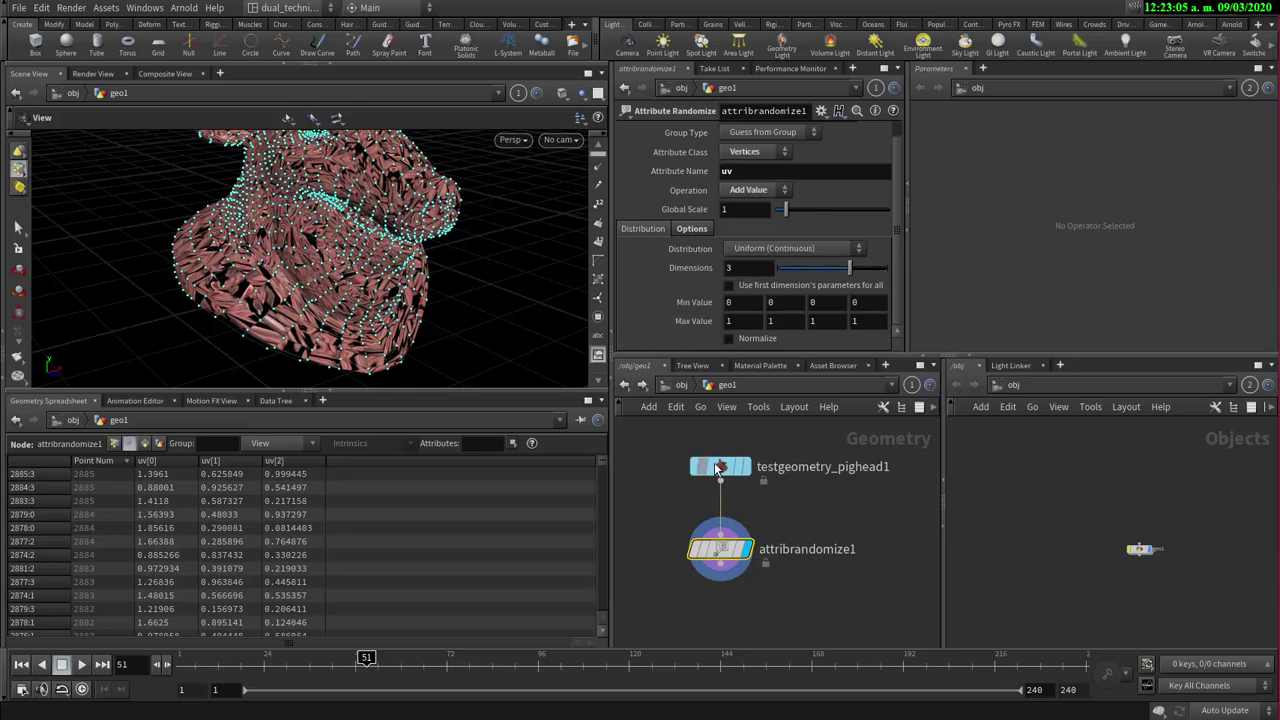
{"action": "left_click", "coordinate": [718, 467]}
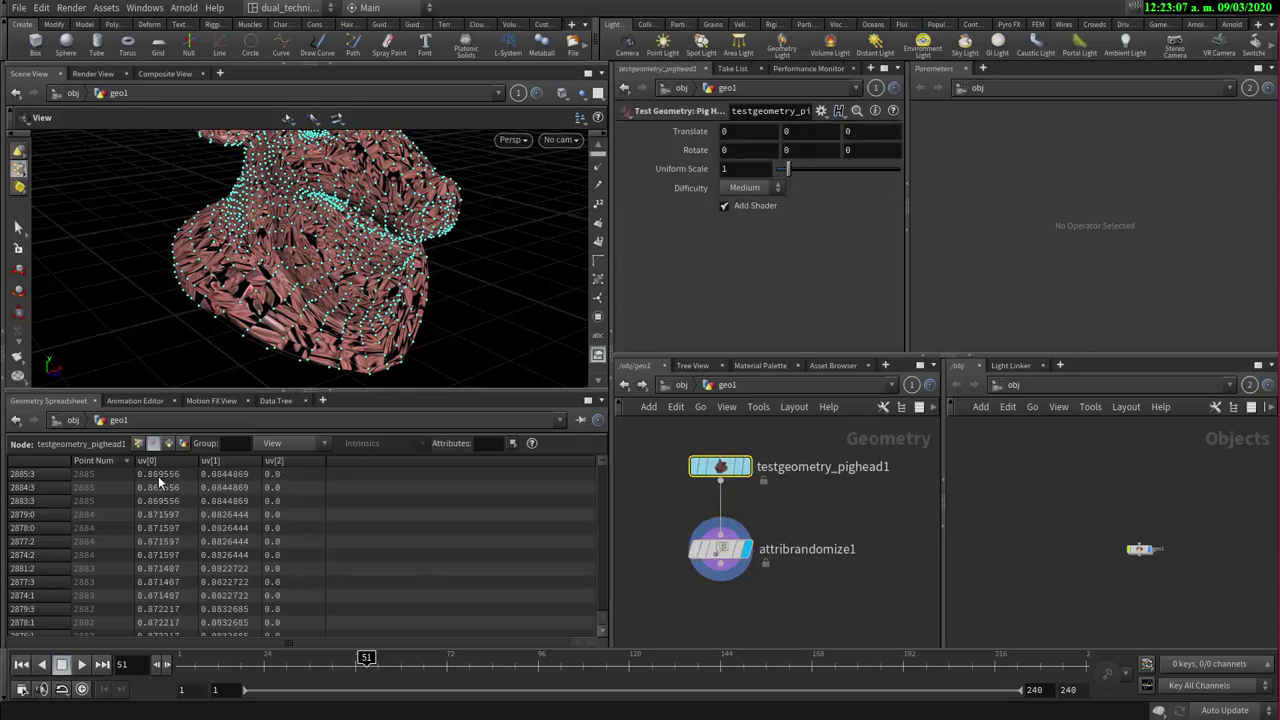
{"action": "left_click", "coordinate": [720, 549]}
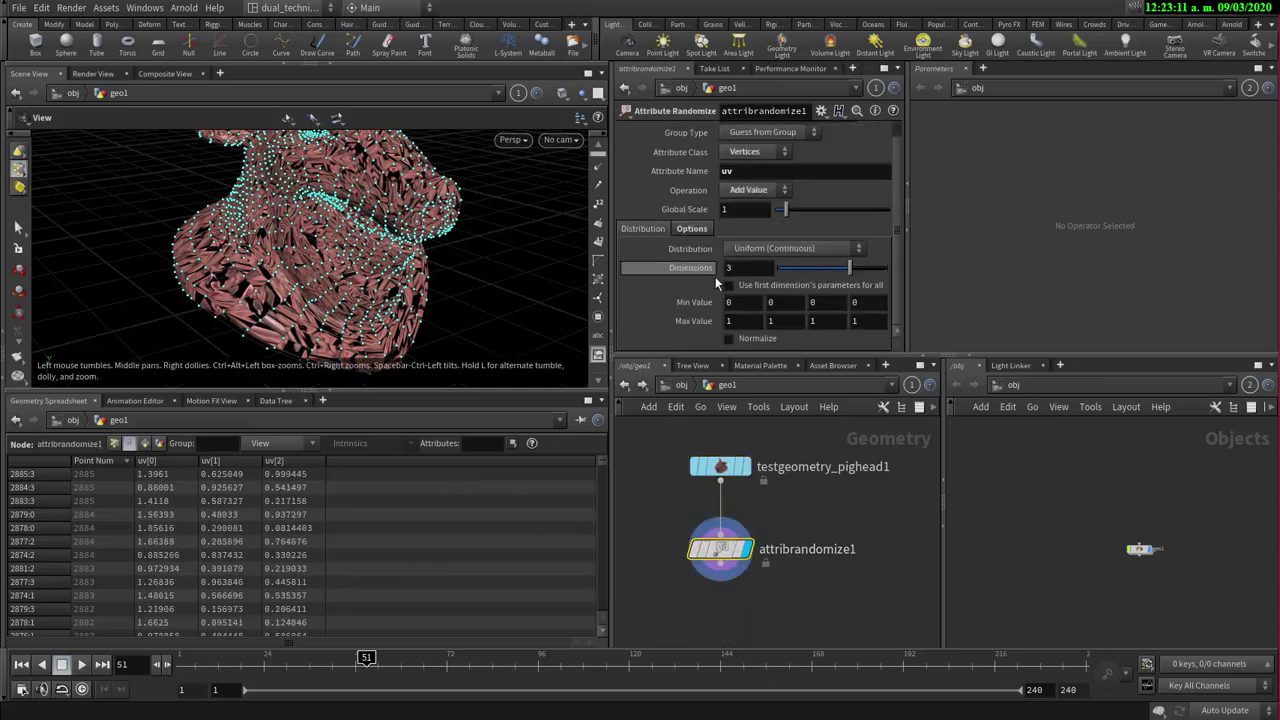
{"action": "middle_click_drag", "start_coordinate": [390, 246], "coordinate": [366, 327]}
{"action": "right_click_drag", "start_coordinate": [466, 235], "coordinate": [494, 224]}
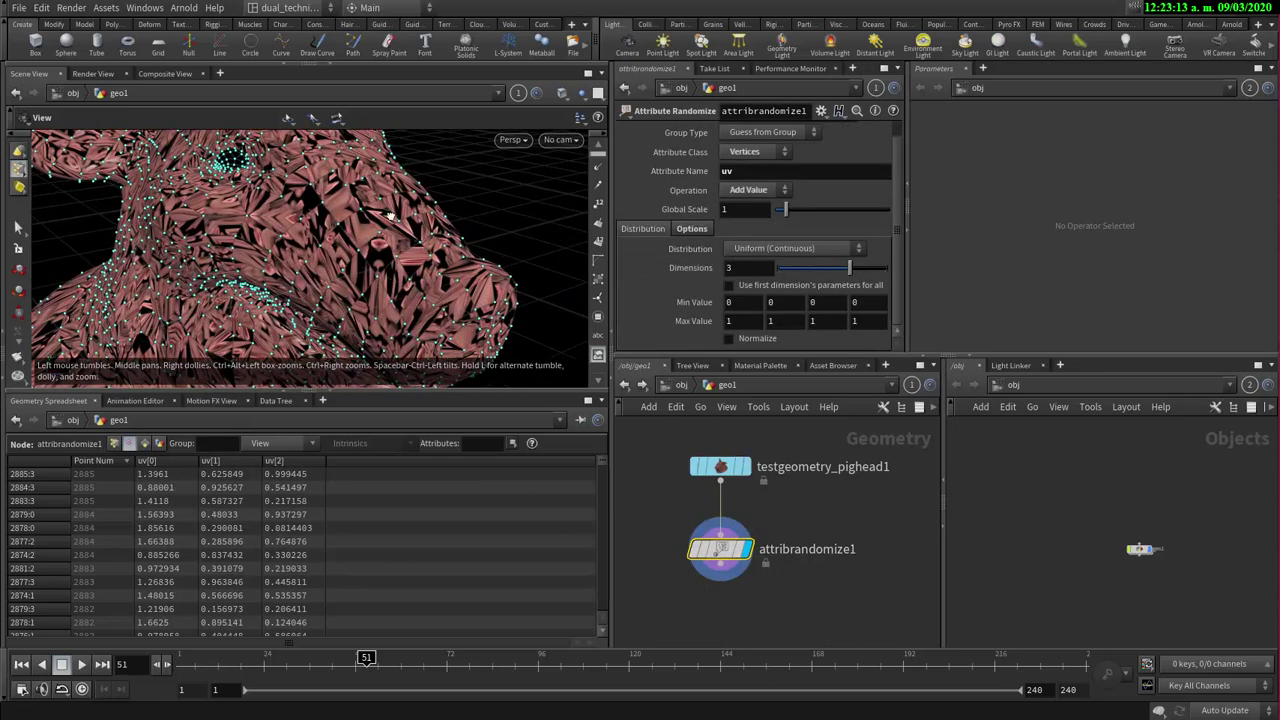
{"action": "left_click_drag", "start_coordinate": [391, 217], "coordinate": [448, 228]}
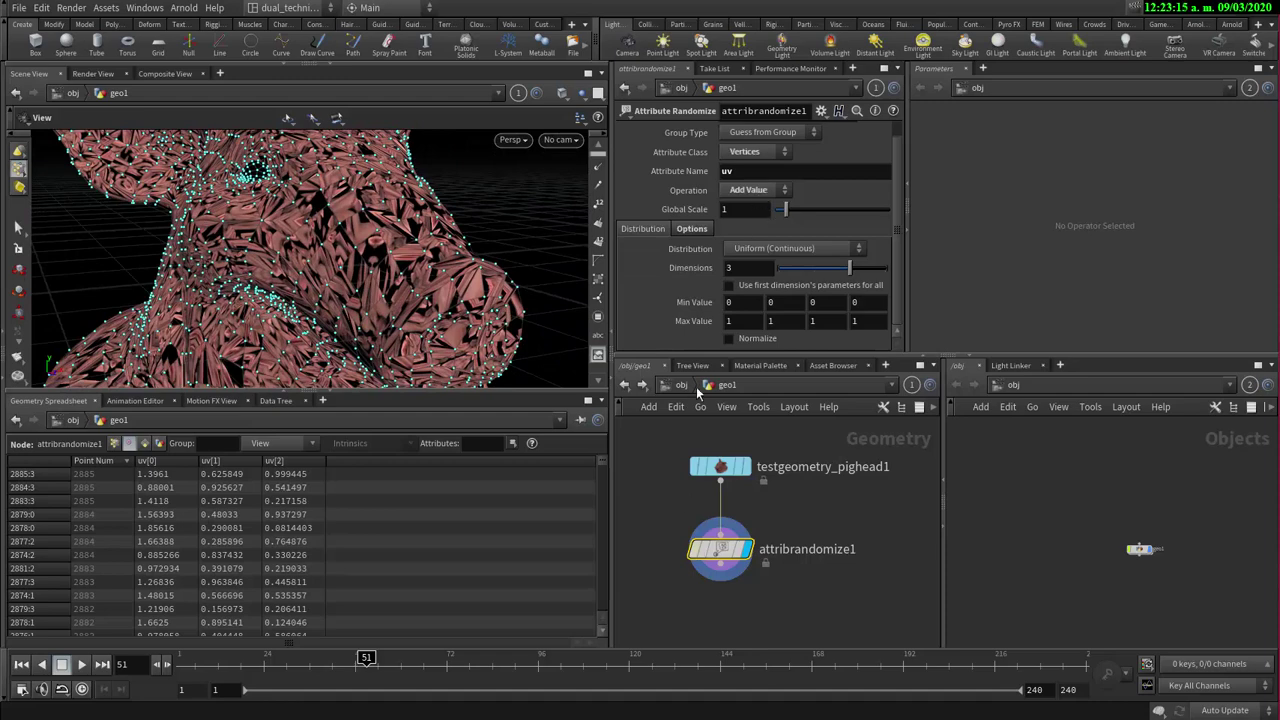
- Set attribrandomize1's attribute name to P and check the effect on the whole pig head
{"action": "left_click", "coordinate": [763, 175]}
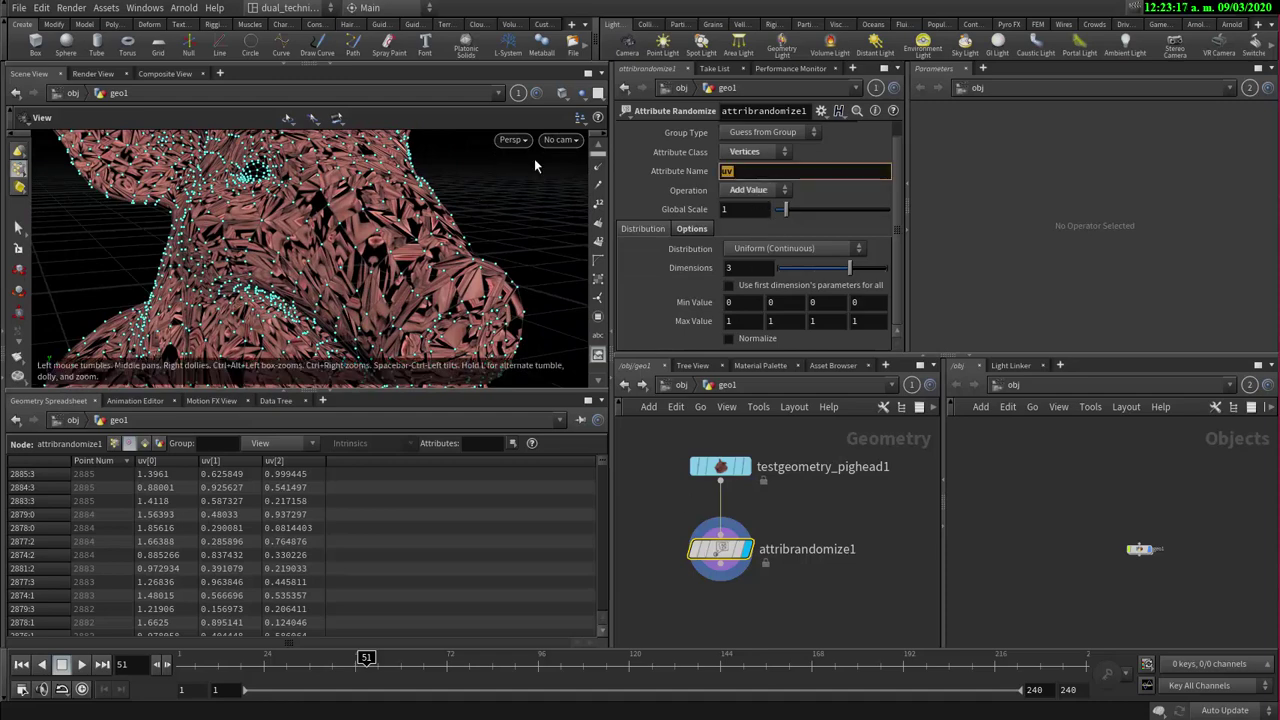
{"action": "type", "text": "P"}
{"action": "key", "text": "Return"}
{"action": "key", "text": "Tab"}
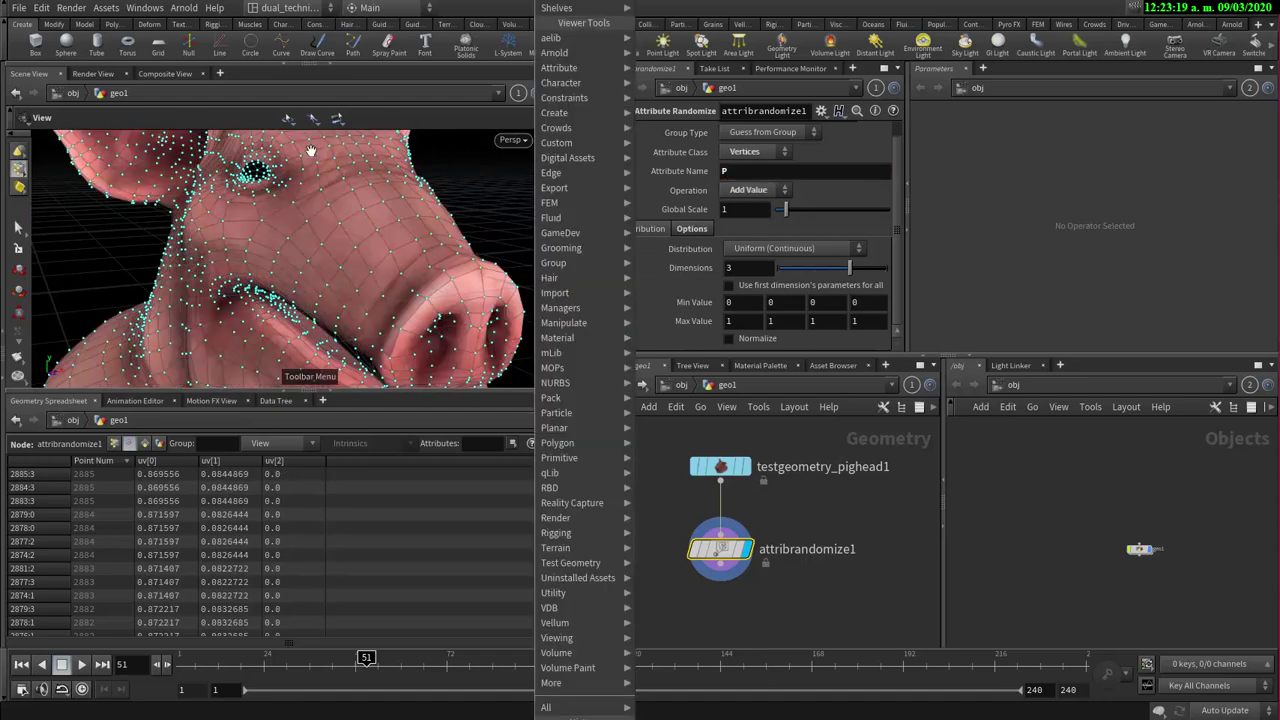
{"action": "left_click", "coordinate": [740, 172]}
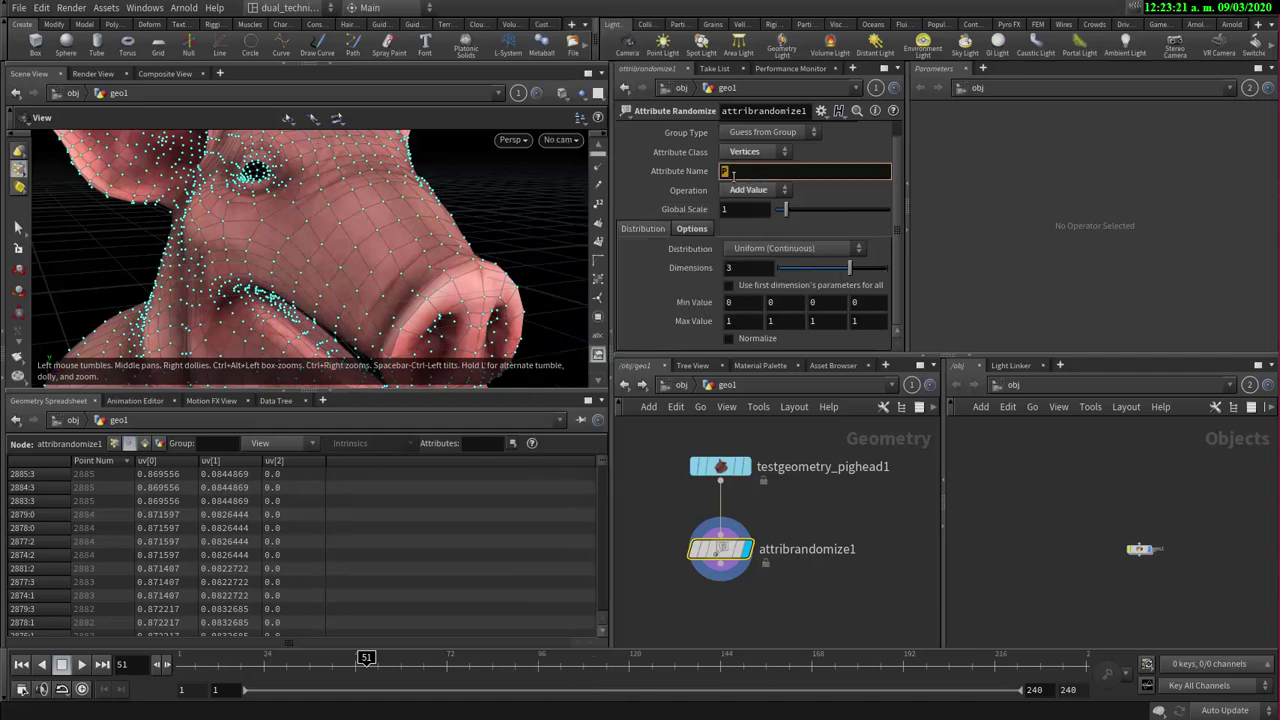
{"action": "scroll", "coordinate": [523, 314], "scroll_direction": "down", "scroll_amount": 5}
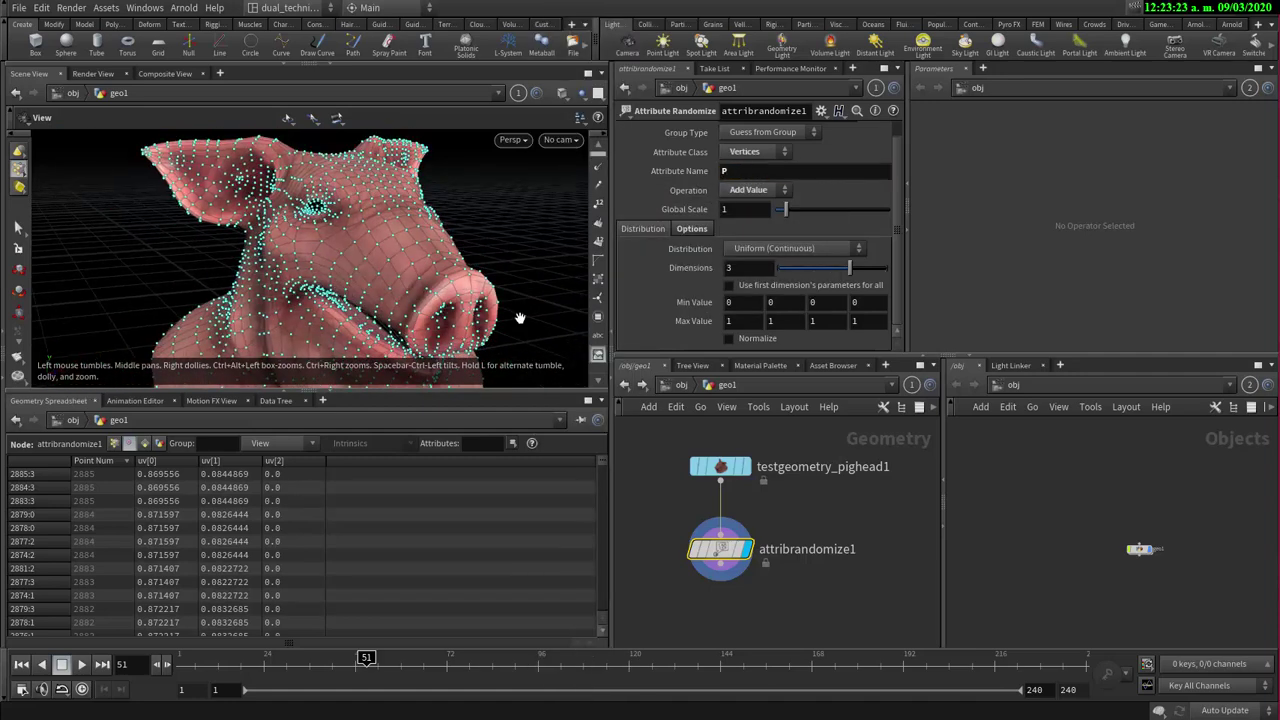
- Review the attribute class choices, keeping Vertices, and compare attribrandomize1's point P values with its vertex attributes
{"action": "left_click", "coordinate": [755, 152]}
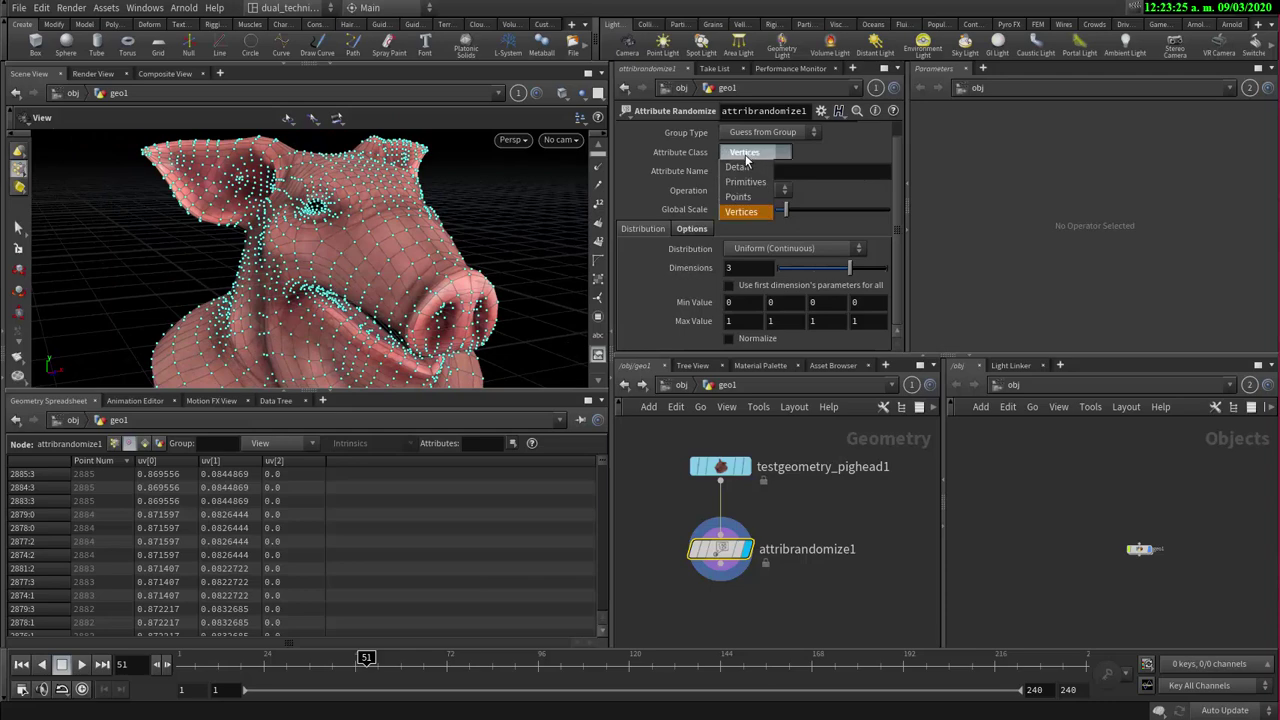
{"action": "left_click", "coordinate": [736, 158]}
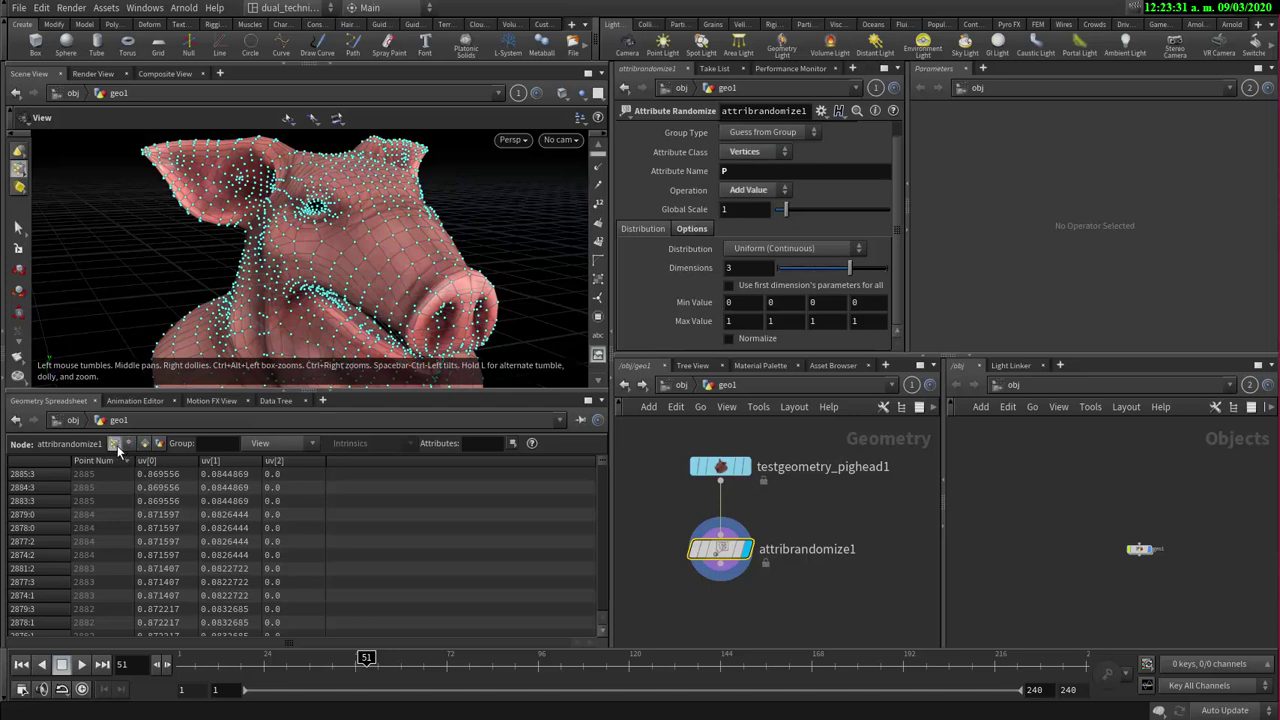
{"action": "left_click", "coordinate": [115, 444]}
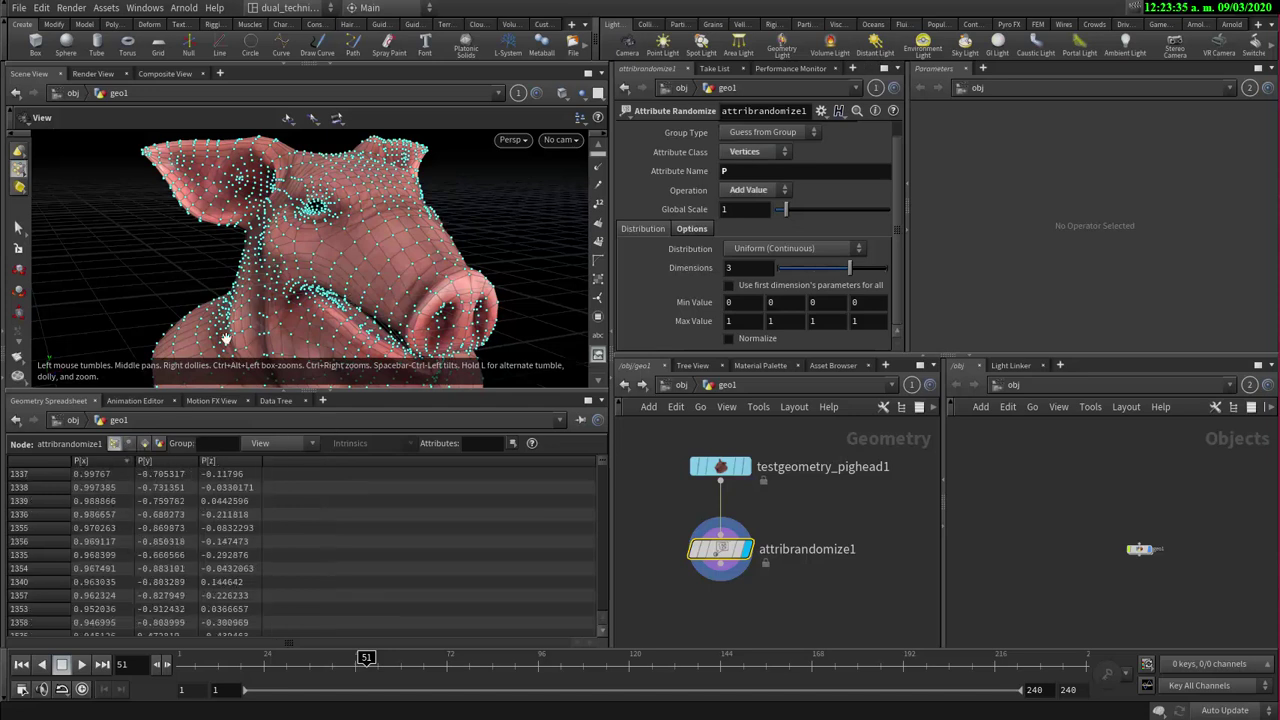
{"action": "left_click", "coordinate": [130, 444]}
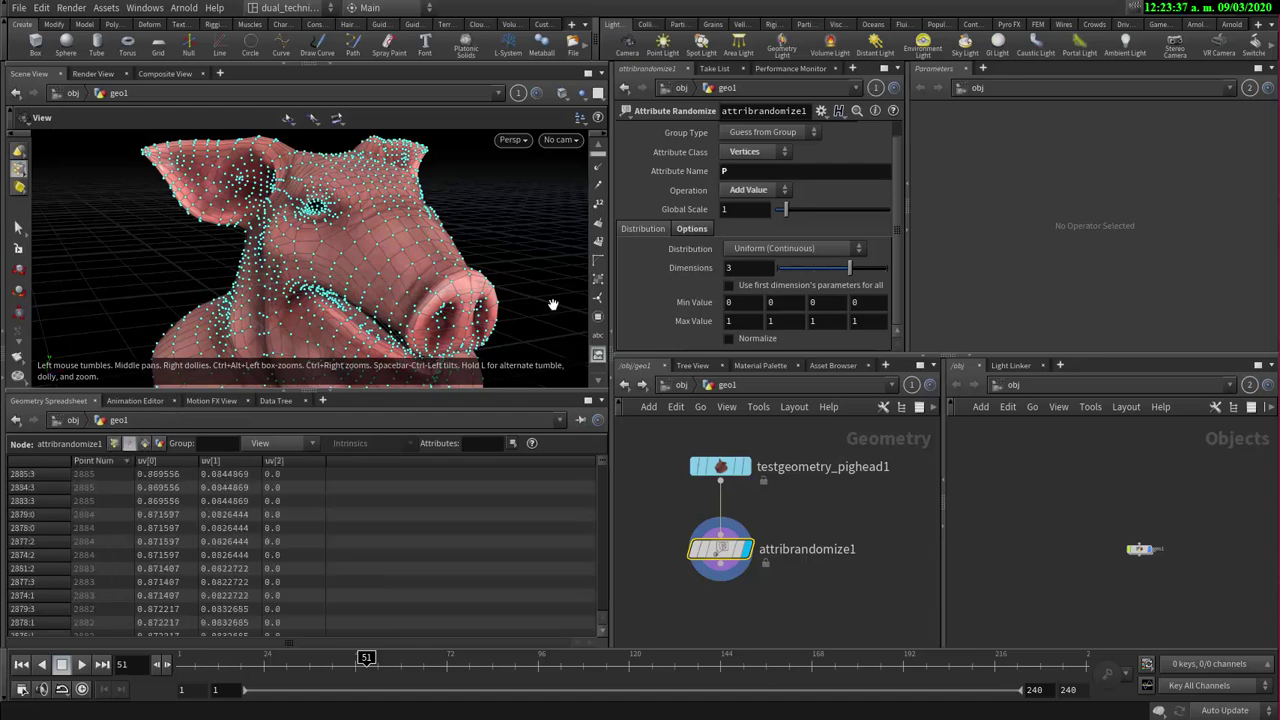
- Set attribrandomize1's attribute class to Points and inspect the effect of randomizing P on the whole pig head
{"action": "left_click", "coordinate": [761, 153]}
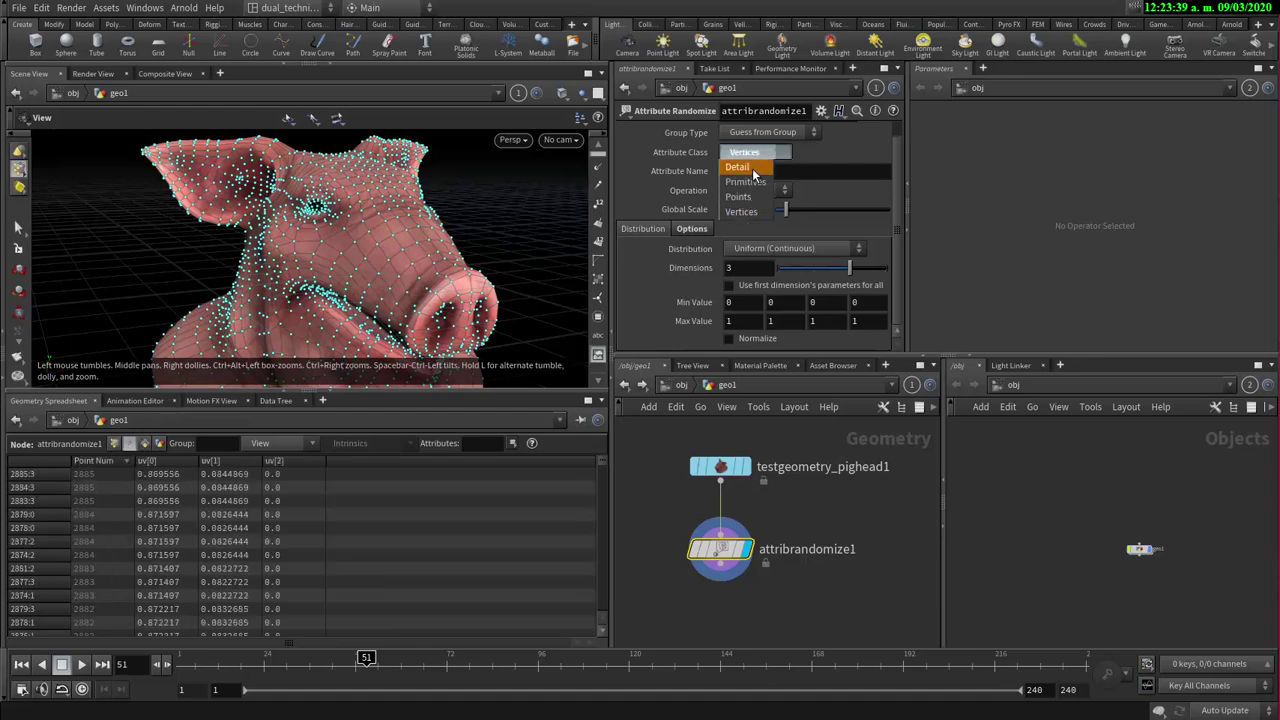
{"action": "right_click_drag", "start_coordinate": [456, 230], "coordinate": [171, 232]}
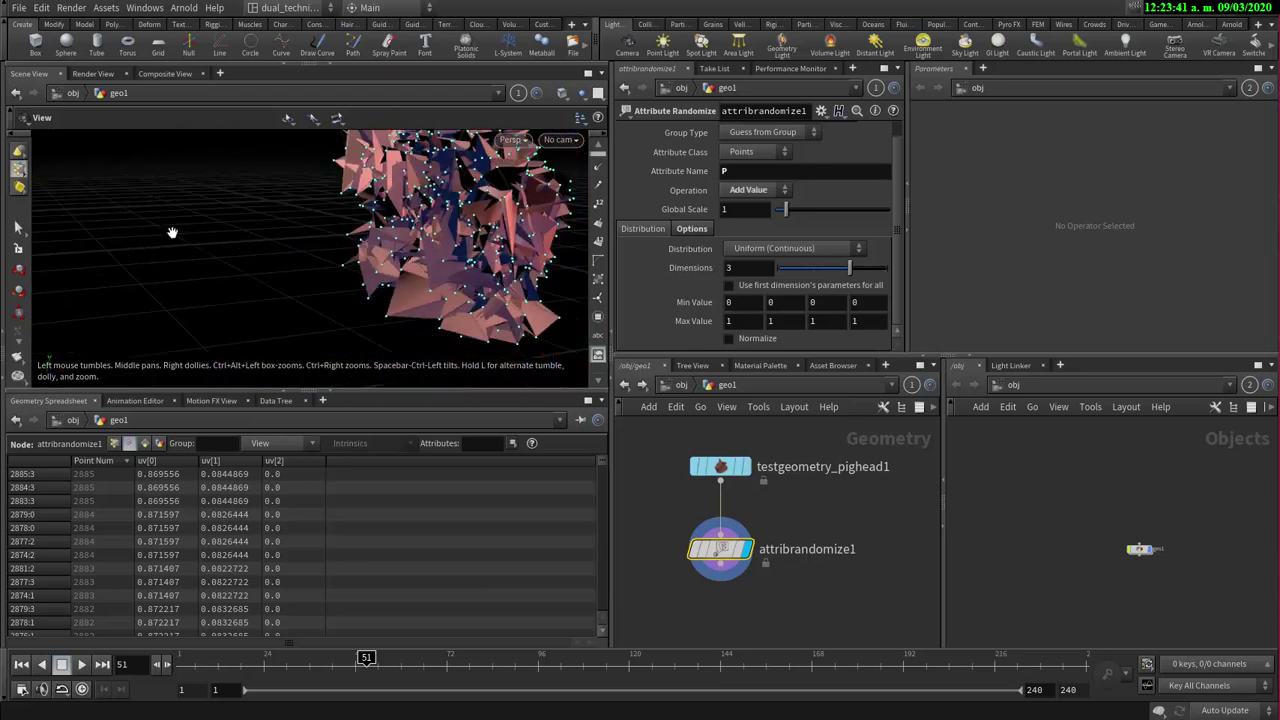
{"action": "middle_click_drag", "start_coordinate": [520, 240], "coordinate": [337, 237]}
{"action": "right_click_drag", "start_coordinate": [337, 237], "coordinate": [245, 245]}
{"action": "left_click_drag", "start_coordinate": [245, 245], "coordinate": [212, 269]}
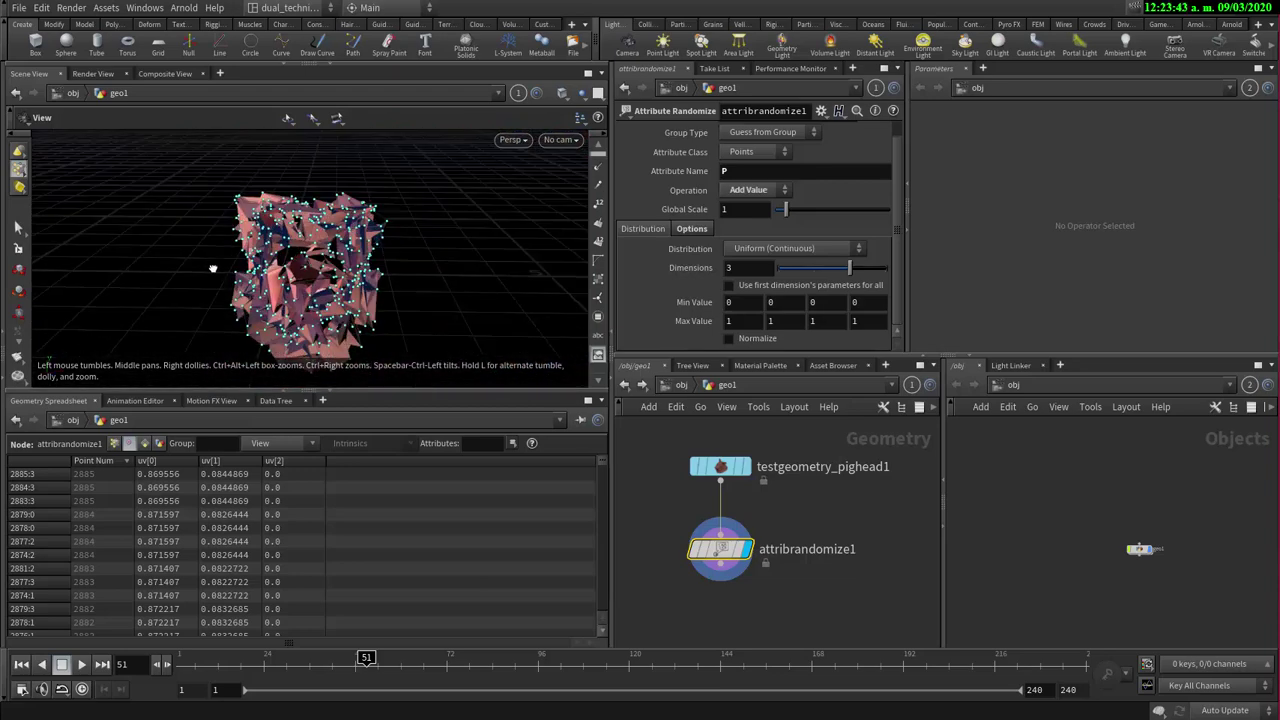
{"action": "right_click_drag", "start_coordinate": [212, 269], "coordinate": [423, 217]}
{"action": "middle_click_drag", "start_coordinate": [423, 217], "coordinate": [289, 235]}
{"action": "right_click_drag", "start_coordinate": [289, 235], "coordinate": [283, 262]}
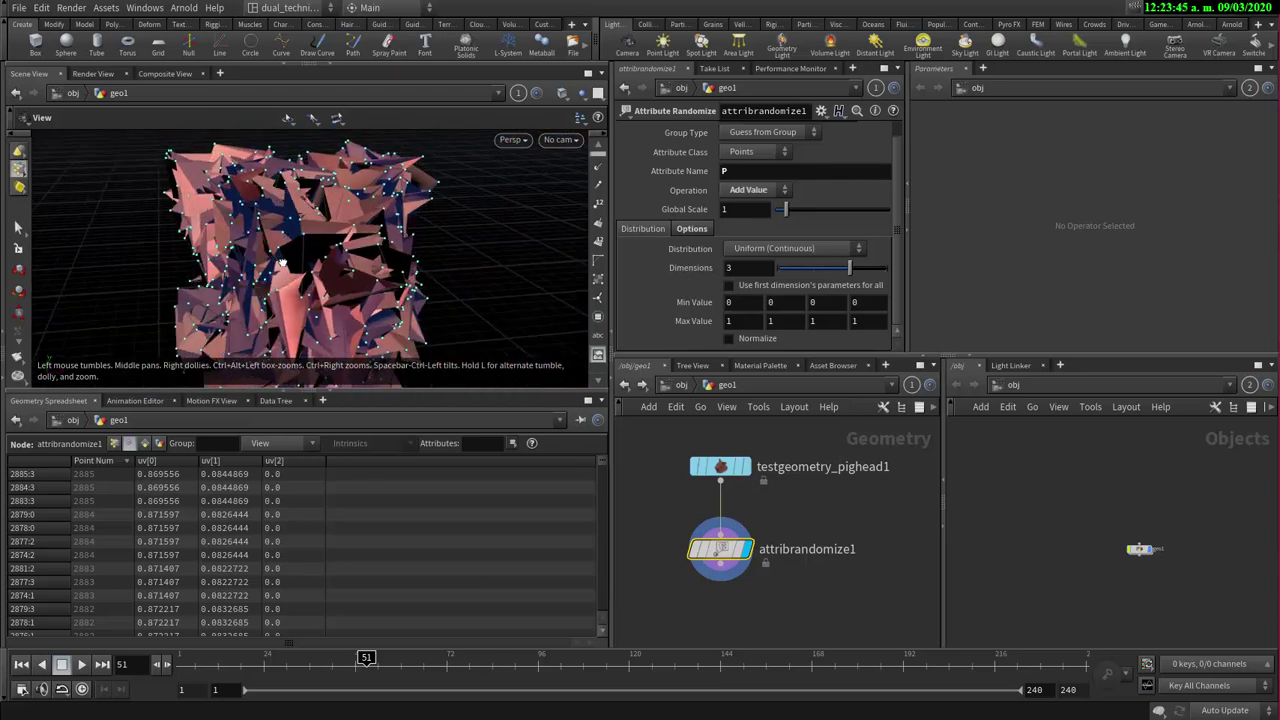
- Set the first three Max Value components of attribrandomize1 to 0.2 and check the displaced points on the pig head
{"action": "left_click", "coordinate": [739, 321]}
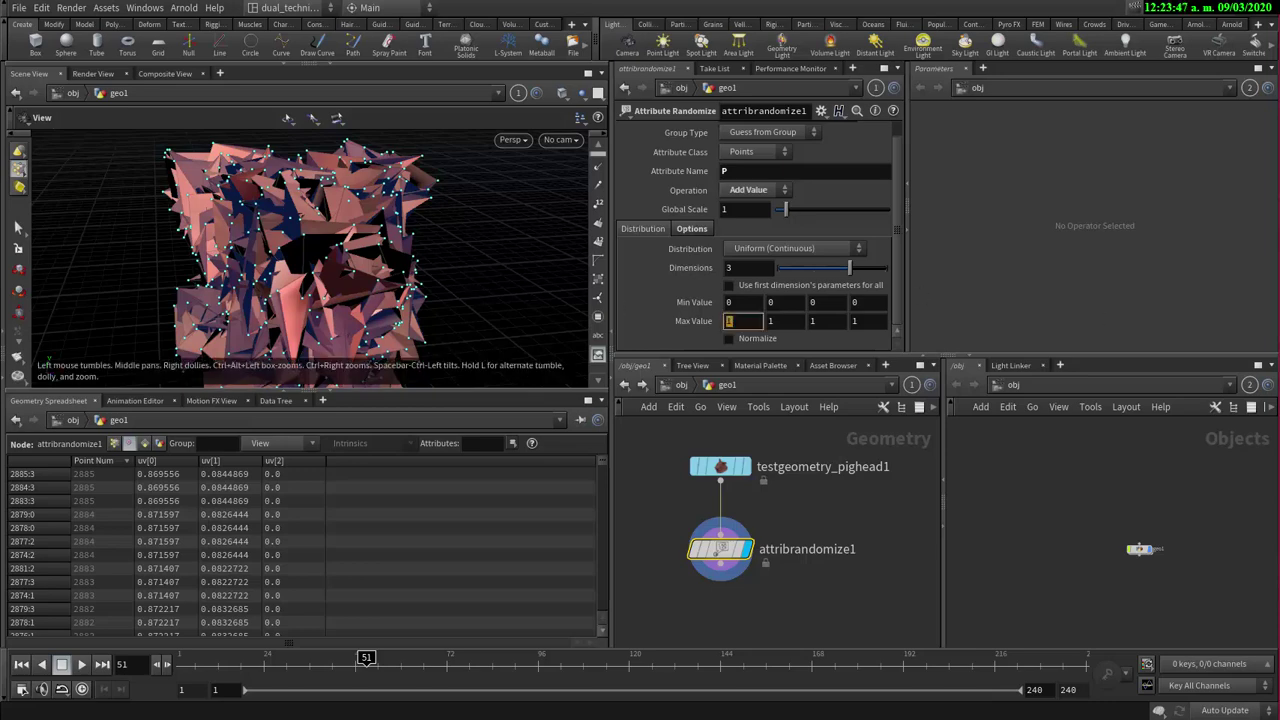
{"action": "type", "text": "0.2"}
{"action": "key", "text": "Tab"}
{"action": "type", "text": "0.2"}
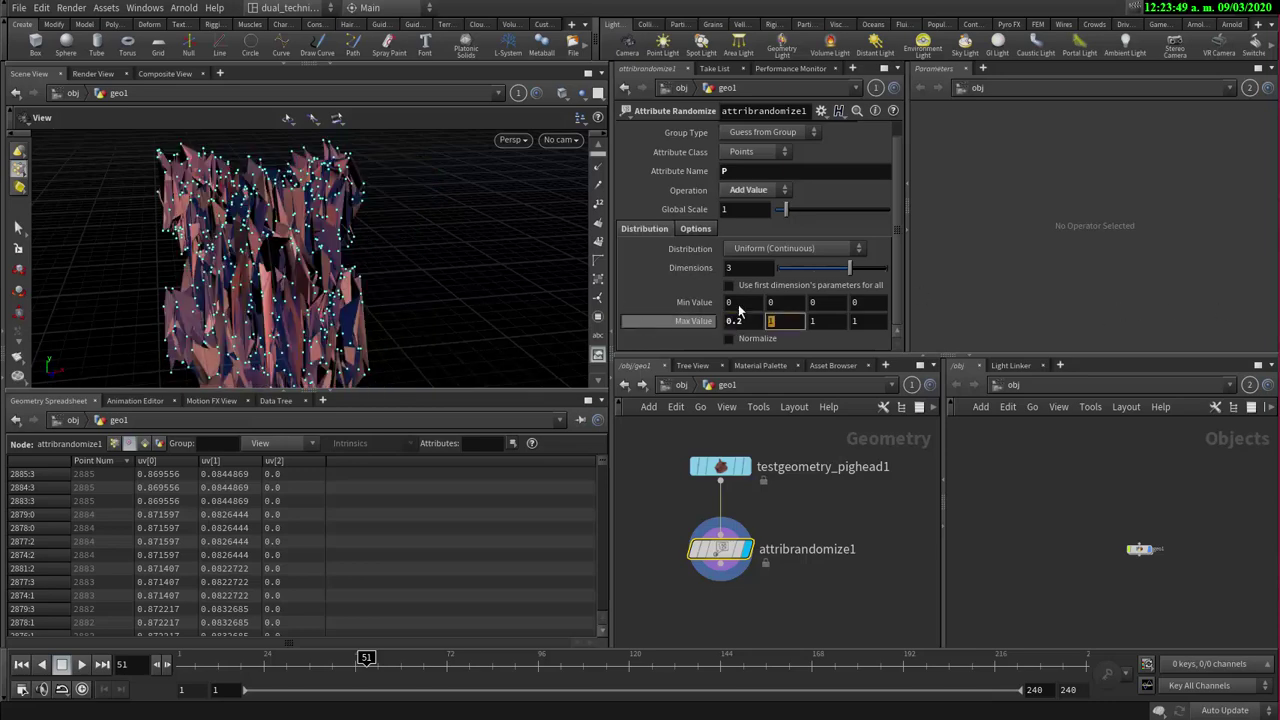
{"action": "key", "text": "Return"}
{"action": "type", "text": "0.2"}
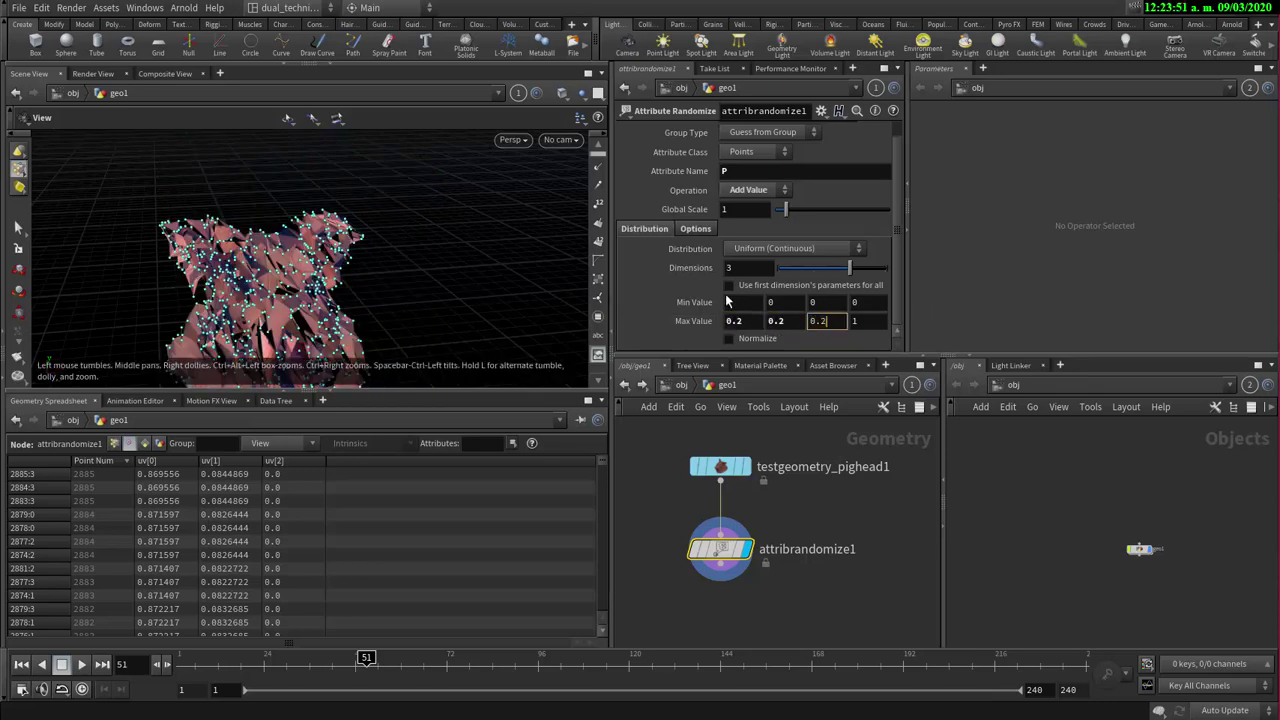
{"action": "key", "text": "Return"}
{"action": "left_click_drag", "start_coordinate": [295, 300], "coordinate": [429, 243]}
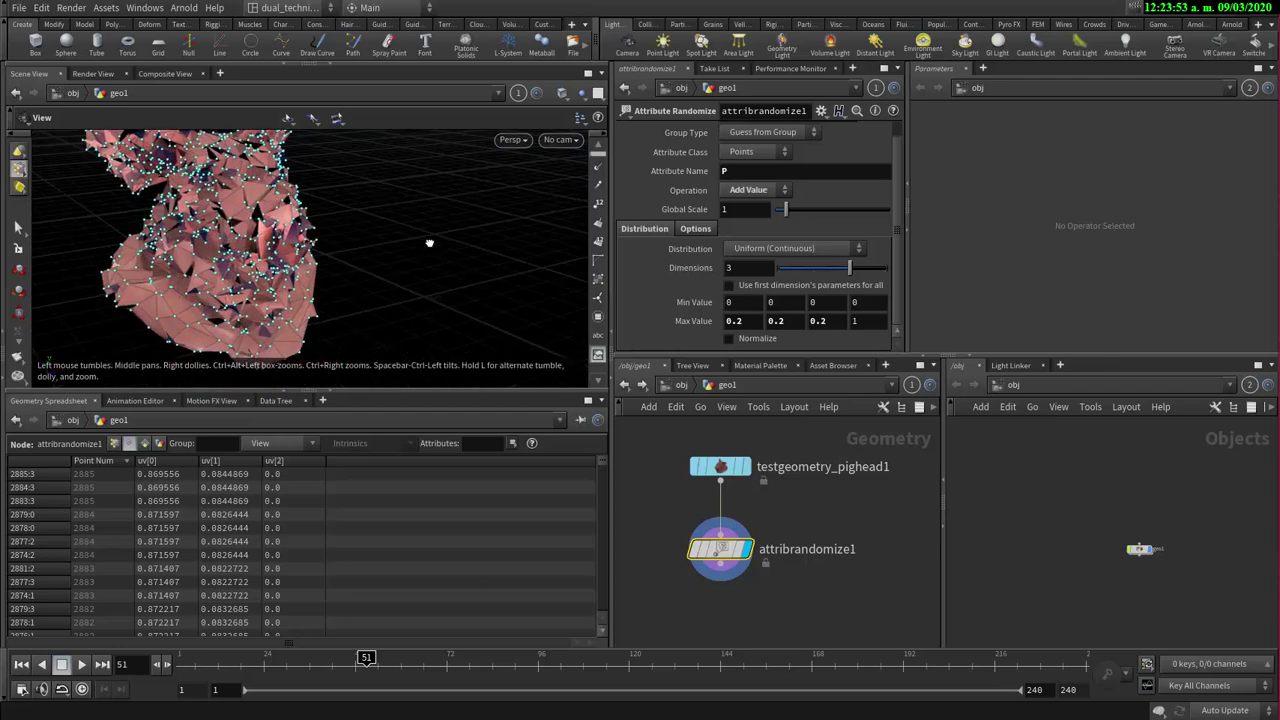
- Collapse the geometry spreadsheet to enlarge the viewport, and compare the testgeometry_pighead1 source with attribrandomize1's displaced result
{"action": "left_click", "coordinate": [321, 392]}
{"action": "left_click_drag", "start_coordinate": [257, 315], "coordinate": [310, 325]}
{"action": "right_click_drag", "start_coordinate": [310, 325], "coordinate": [357, 347]}
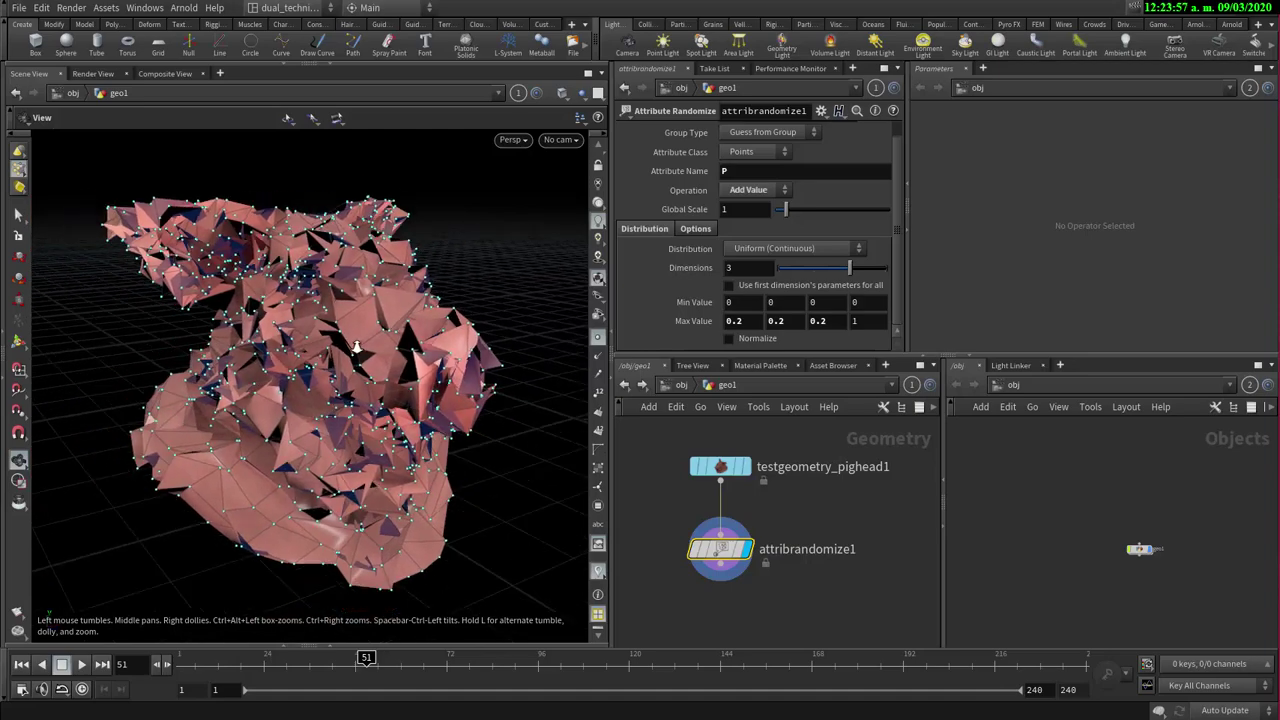
{"action": "left_click_drag", "start_coordinate": [355, 347], "coordinate": [105, 275]}
{"action": "left_click", "coordinate": [746, 466]}
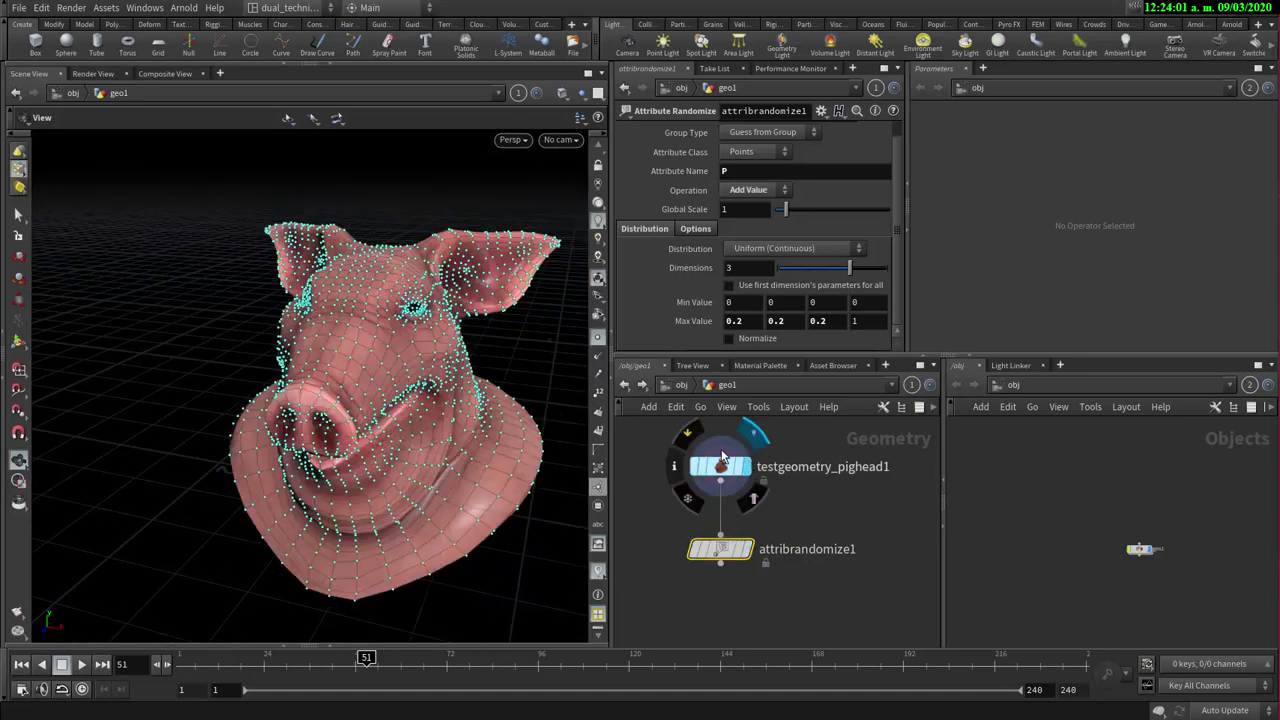
{"action": "left_click", "coordinate": [745, 549]}
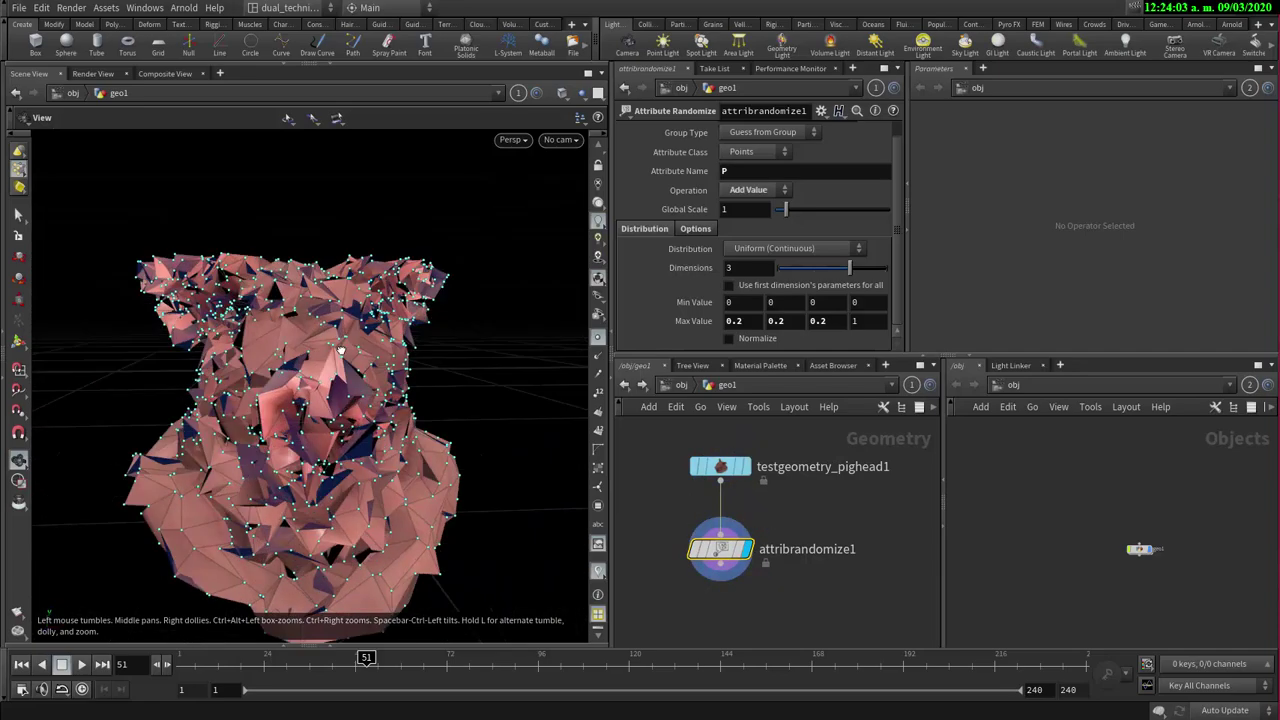
- Examine the randomized point positions around the pig head's ear, neck and face from several angles
{"action": "left_click_drag", "start_coordinate": [341, 350], "coordinate": [352, 392]}
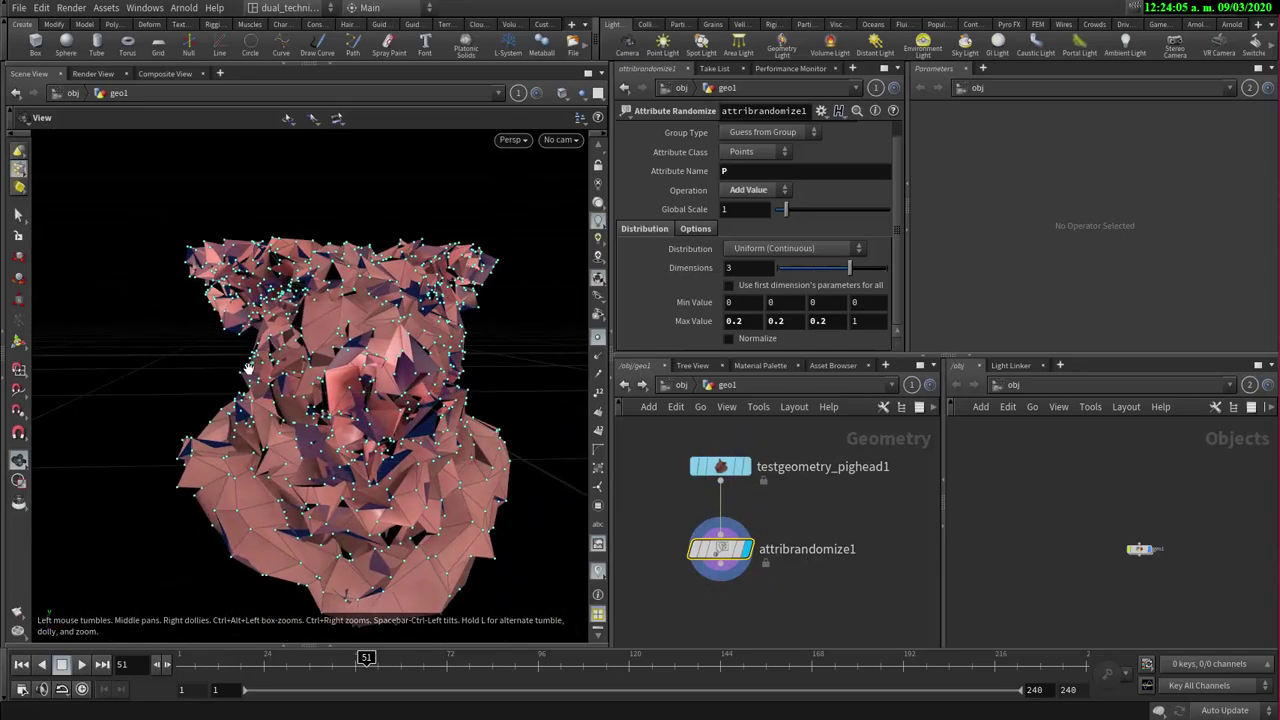
{"action": "left_click_drag", "start_coordinate": [249, 369], "coordinate": [271, 349]}
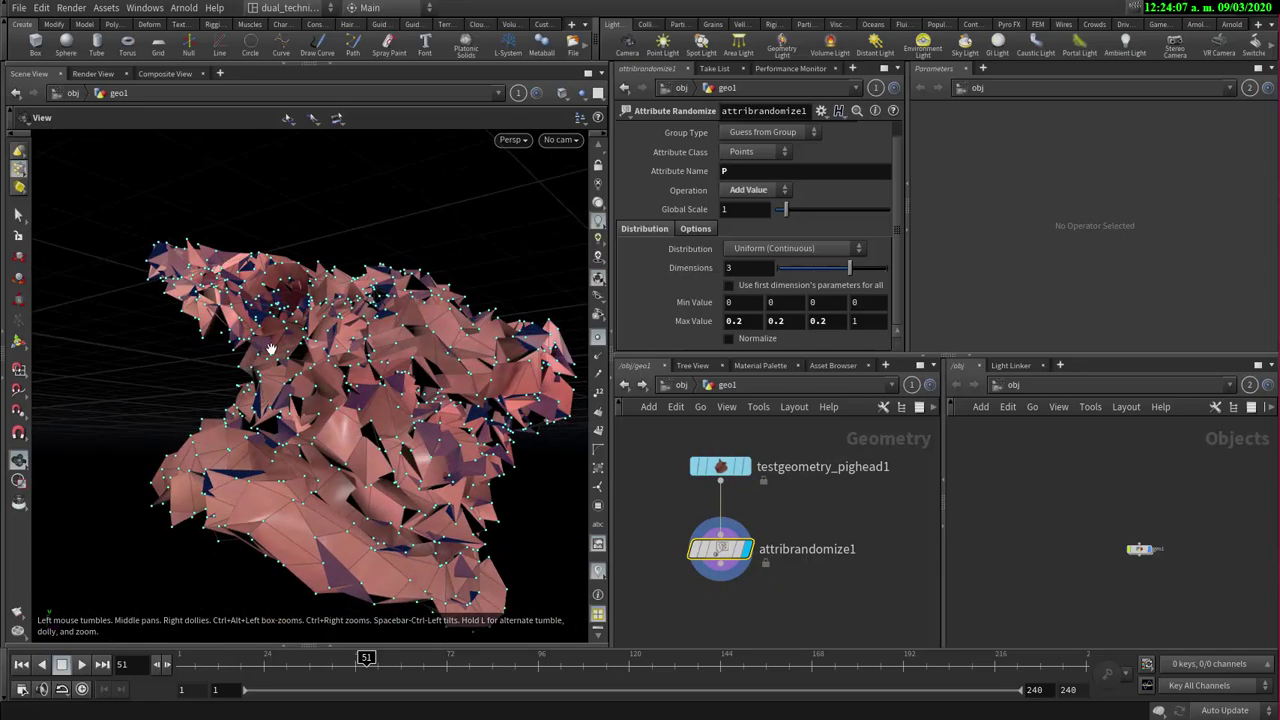
{"action": "left_click_drag", "start_coordinate": [353, 325], "coordinate": [323, 343]}
{"action": "right_click_drag", "start_coordinate": [323, 343], "coordinate": [377, 310]}
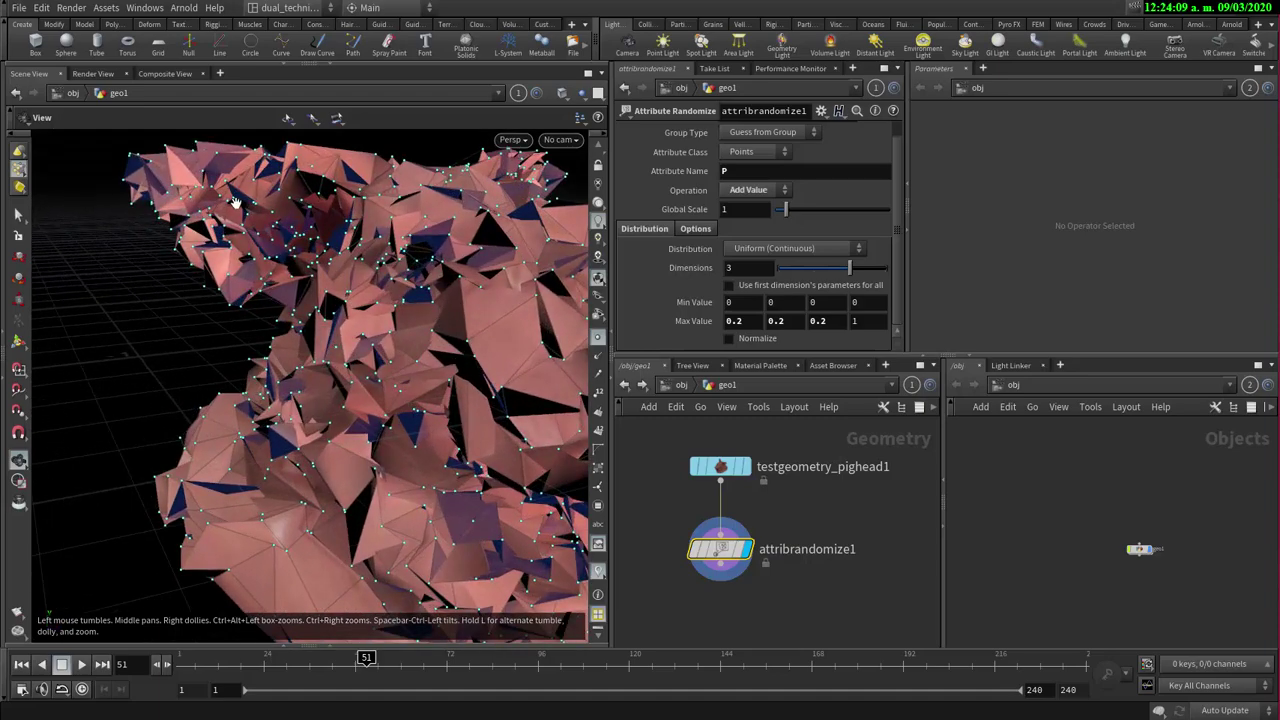
{"action": "middle_click_drag", "start_coordinate": [236, 203], "coordinate": [251, 316]}
{"action": "right_click_drag", "start_coordinate": [260, 290], "coordinate": [236, 230]}
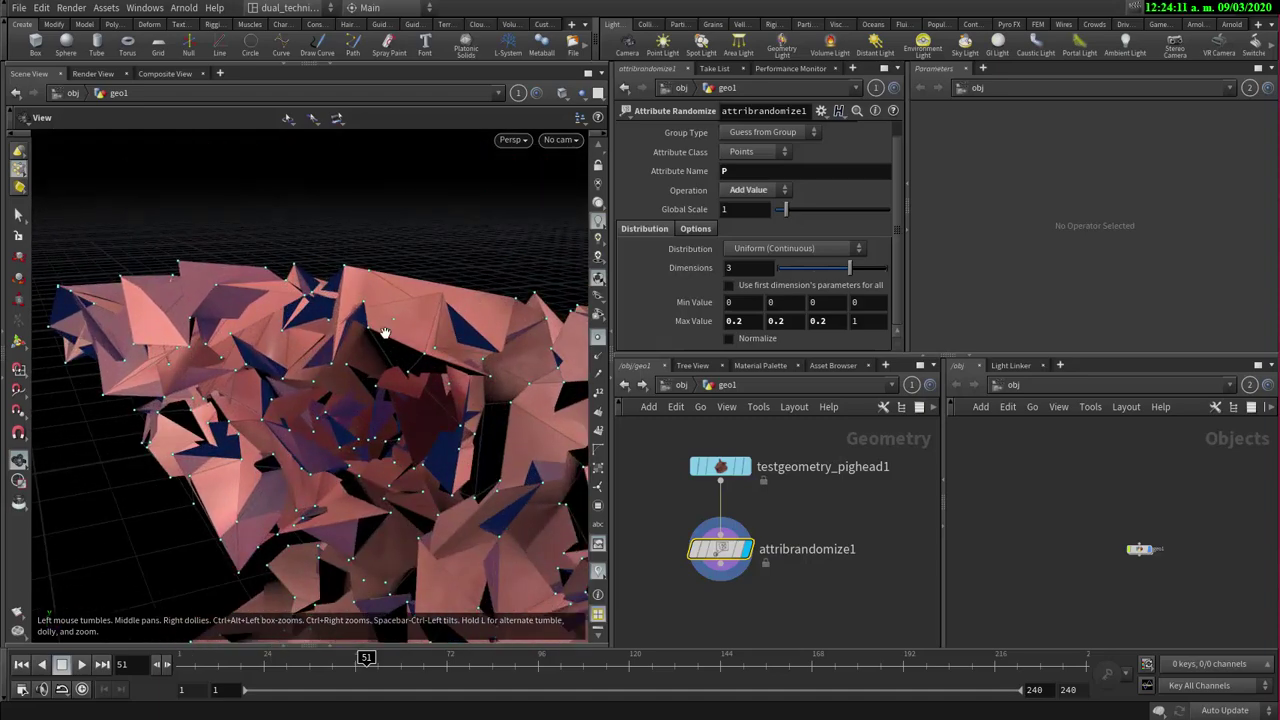
{"action": "right_click_drag", "start_coordinate": [385, 333], "coordinate": [140, 453]}
{"action": "left_click_drag", "start_coordinate": [346, 411], "coordinate": [330, 395]}
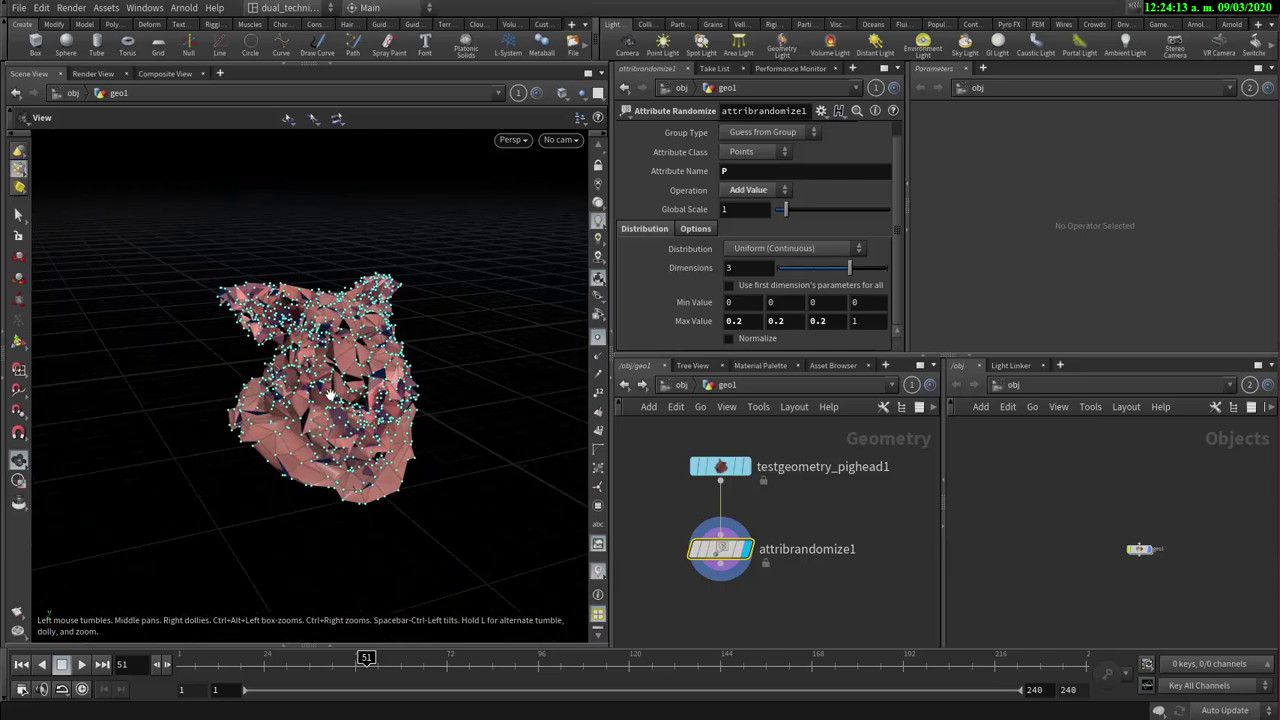
{"action": "right_click_drag", "start_coordinate": [330, 395], "coordinate": [430, 397]}
{"action": "left_click_drag", "start_coordinate": [450, 316], "coordinate": [380, 366]}
{"action": "right_click_drag", "start_coordinate": [380, 366], "coordinate": [351, 339]}
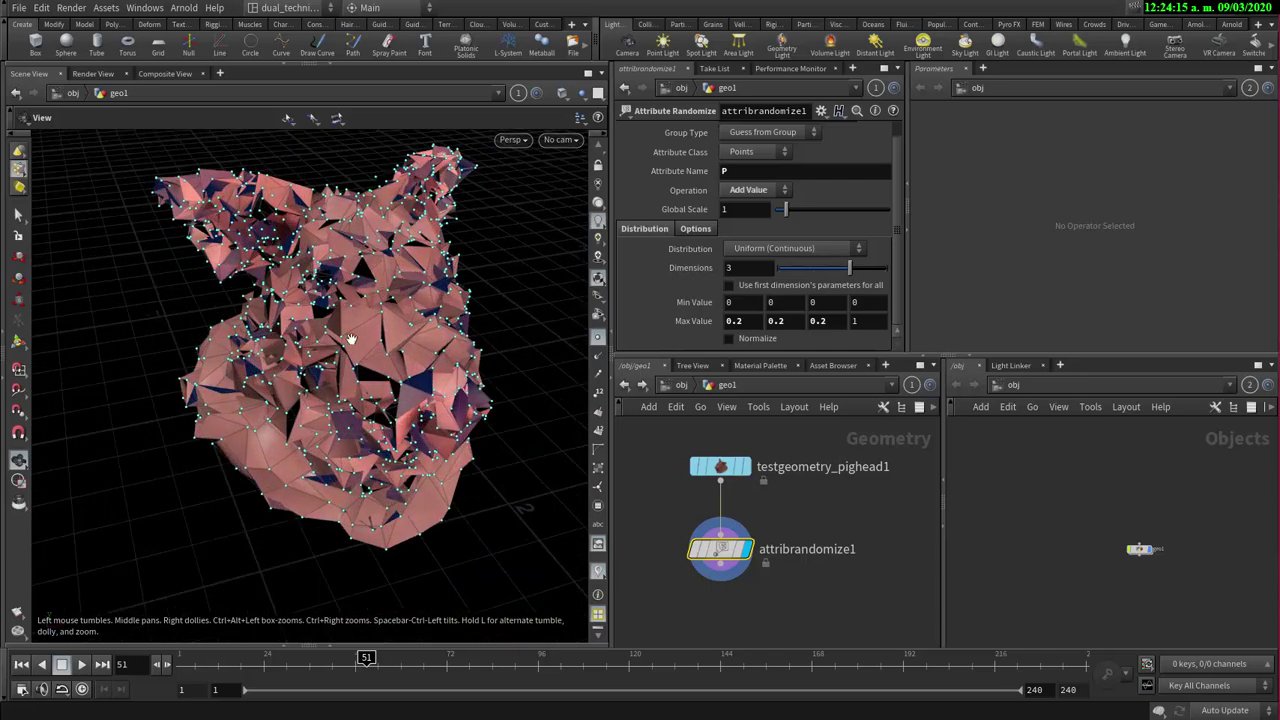
{"action": "left_click_drag", "start_coordinate": [351, 340], "coordinate": [334, 391]}
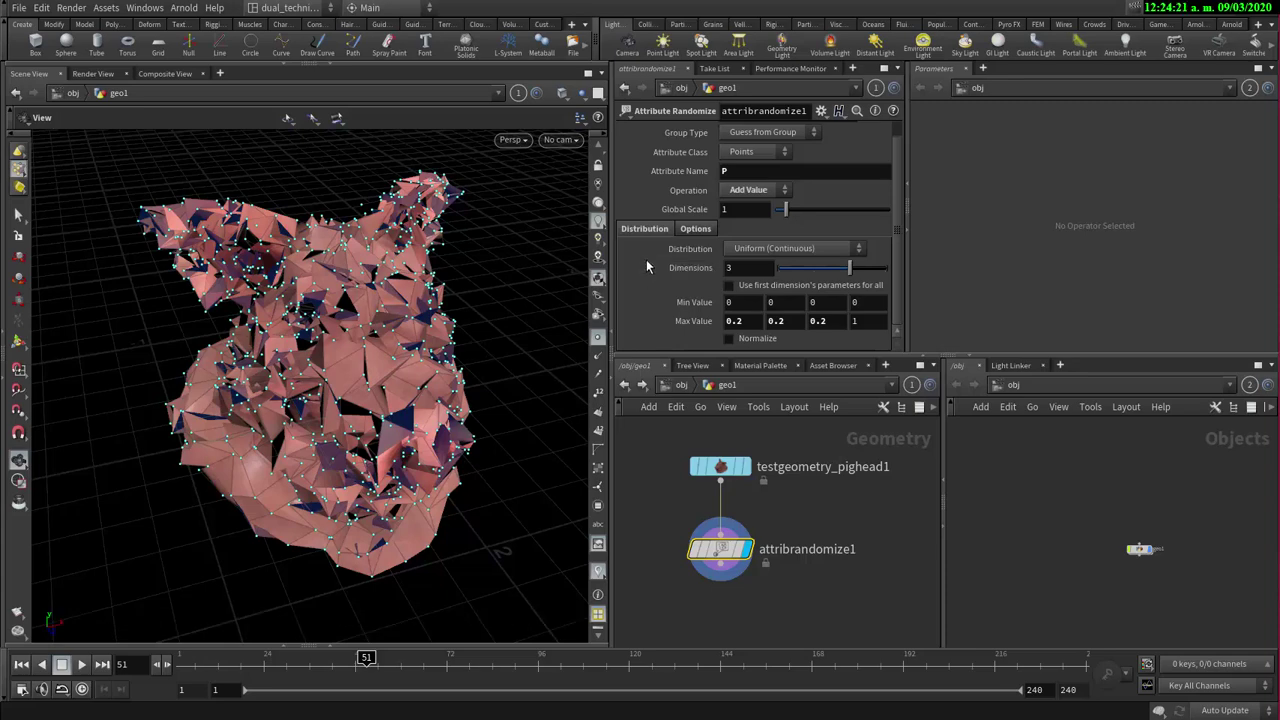
- Try the Set Value operation on attribrandomize1's P attribute and check the resulting point positions near the origin
{"action": "left_click", "coordinate": [758, 190]}
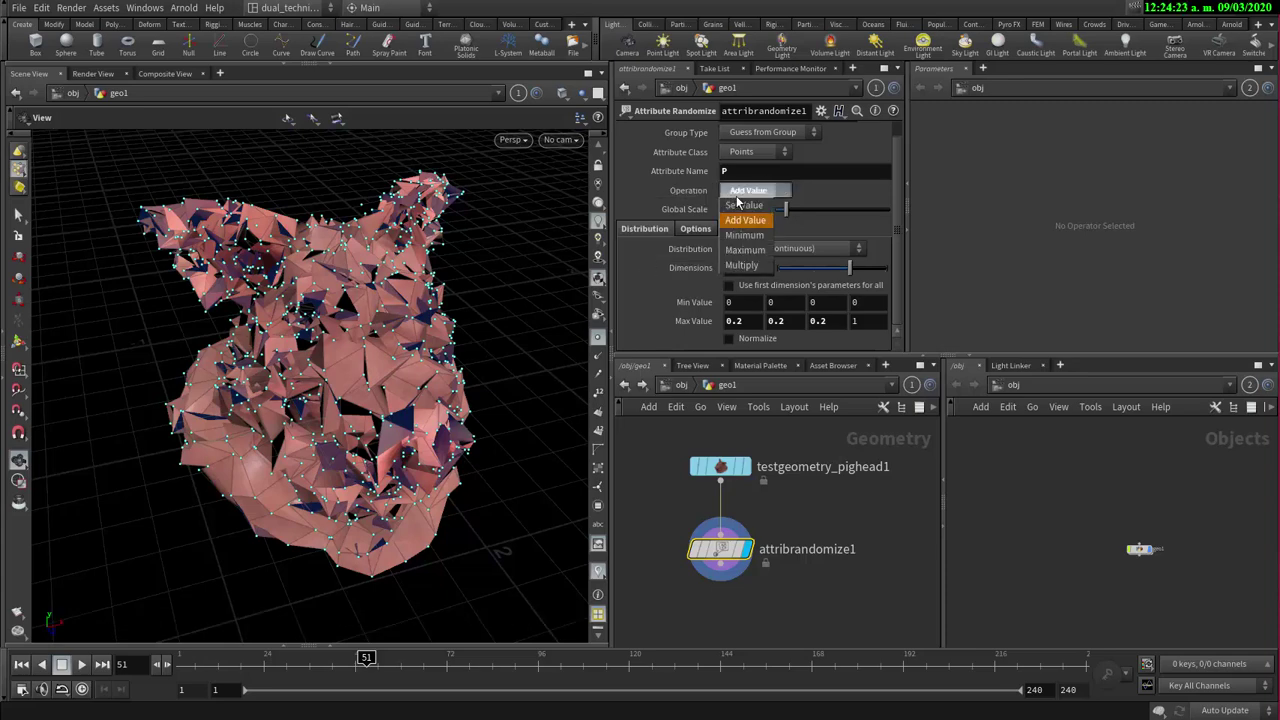
{"action": "left_click", "coordinate": [748, 188]}
{"action": "left_click_drag", "start_coordinate": [298, 321], "coordinate": [345, 465]}
{"action": "right_click_drag", "start_coordinate": [355, 400], "coordinate": [520, 374]}
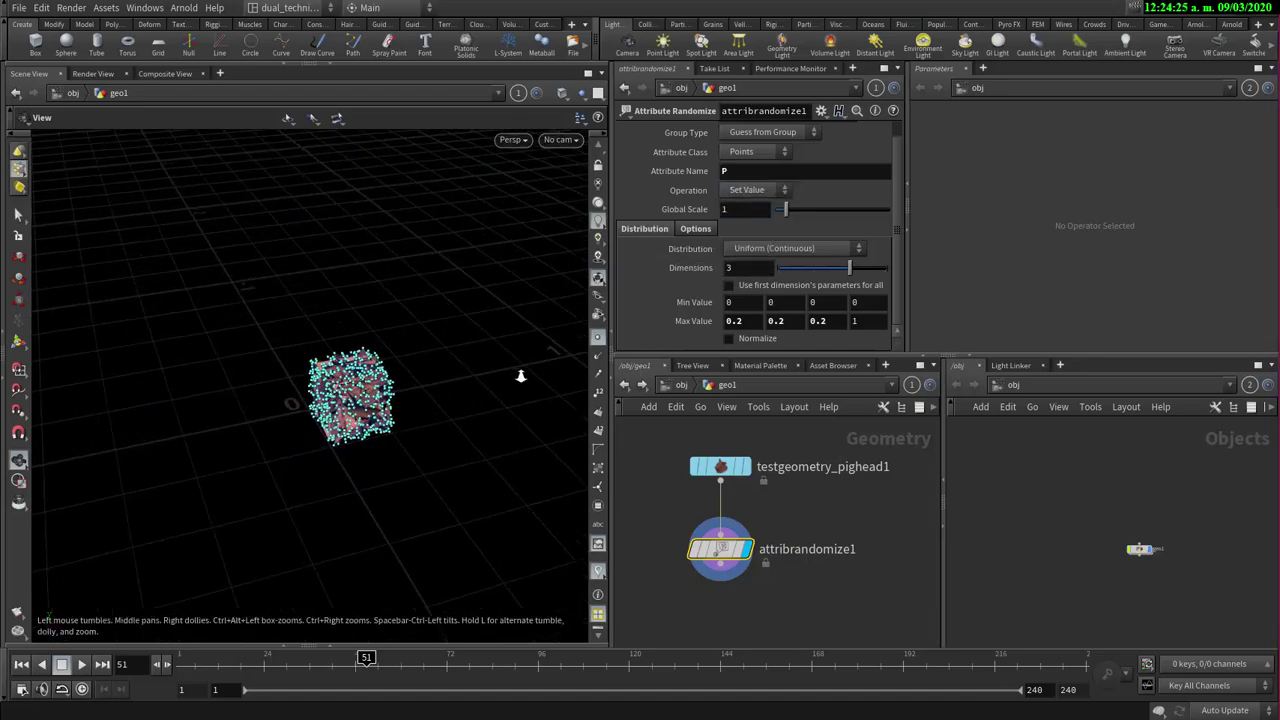
{"action": "right_click_drag", "start_coordinate": [355, 374], "coordinate": [466, 366]}
{"action": "left_click_drag", "start_coordinate": [338, 342], "coordinate": [209, 491]}
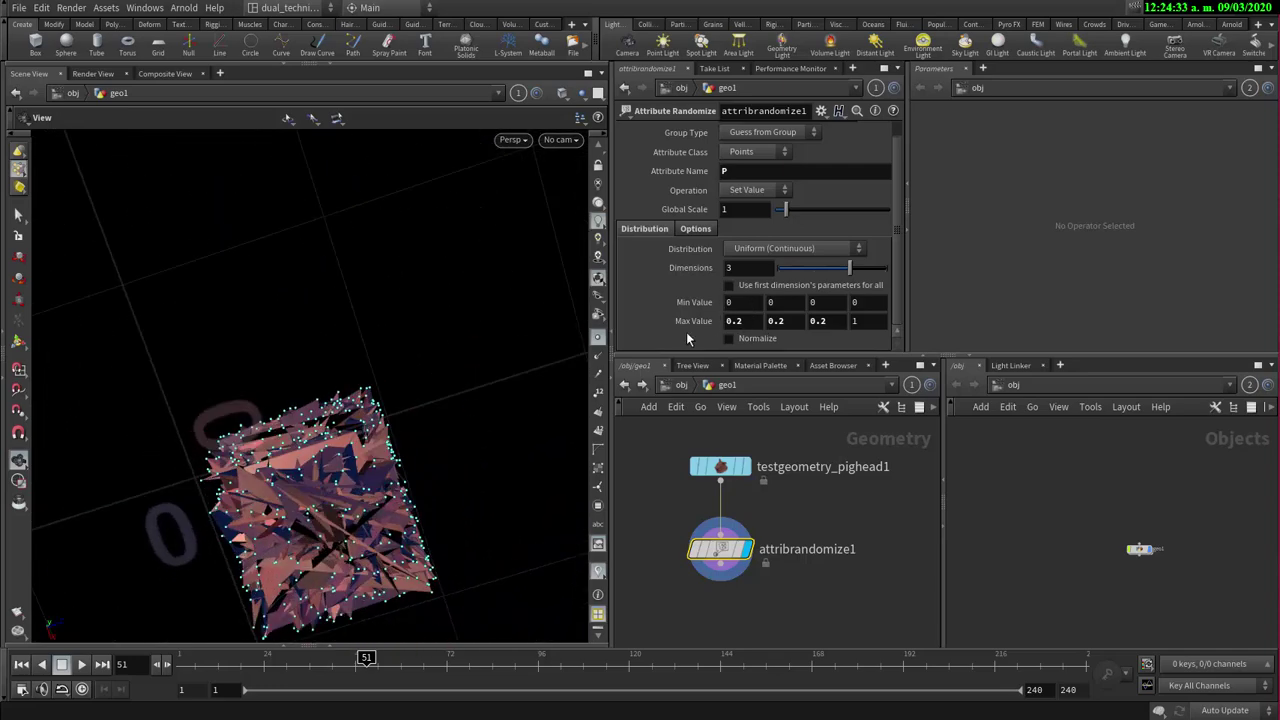
- Examine the shape and extent of the geometry produced by Set Value relative to the grid origin
{"action": "left_click_drag", "start_coordinate": [323, 380], "coordinate": [226, 422]}
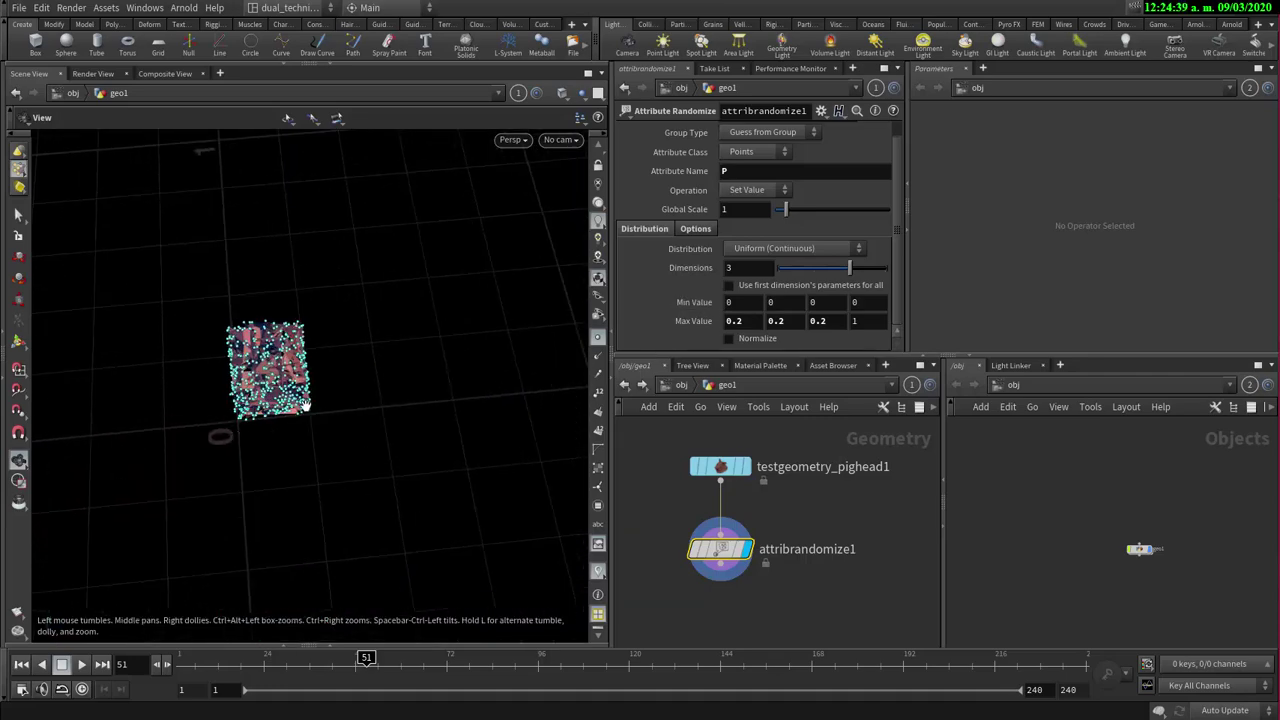
{"action": "left_click_drag", "start_coordinate": [316, 432], "coordinate": [260, 484]}
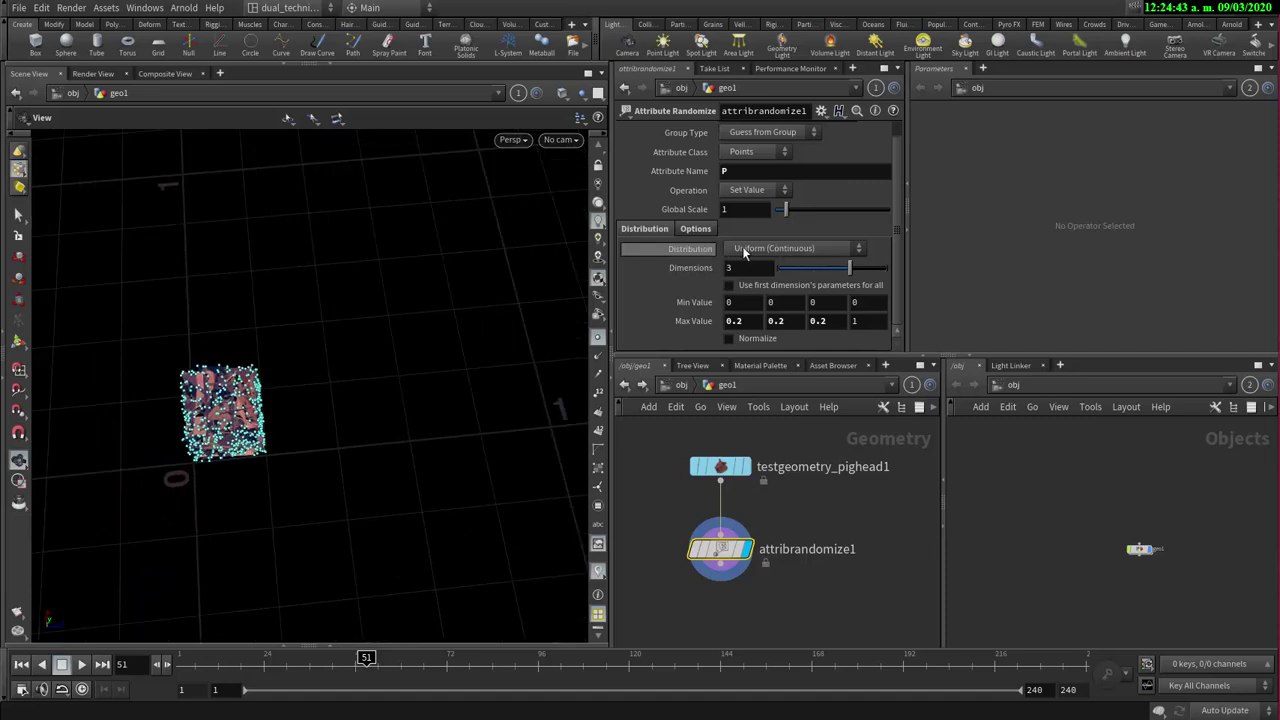
{"action": "scroll", "coordinate": [208, 405], "scroll_direction": "up", "scroll_amount": 4}
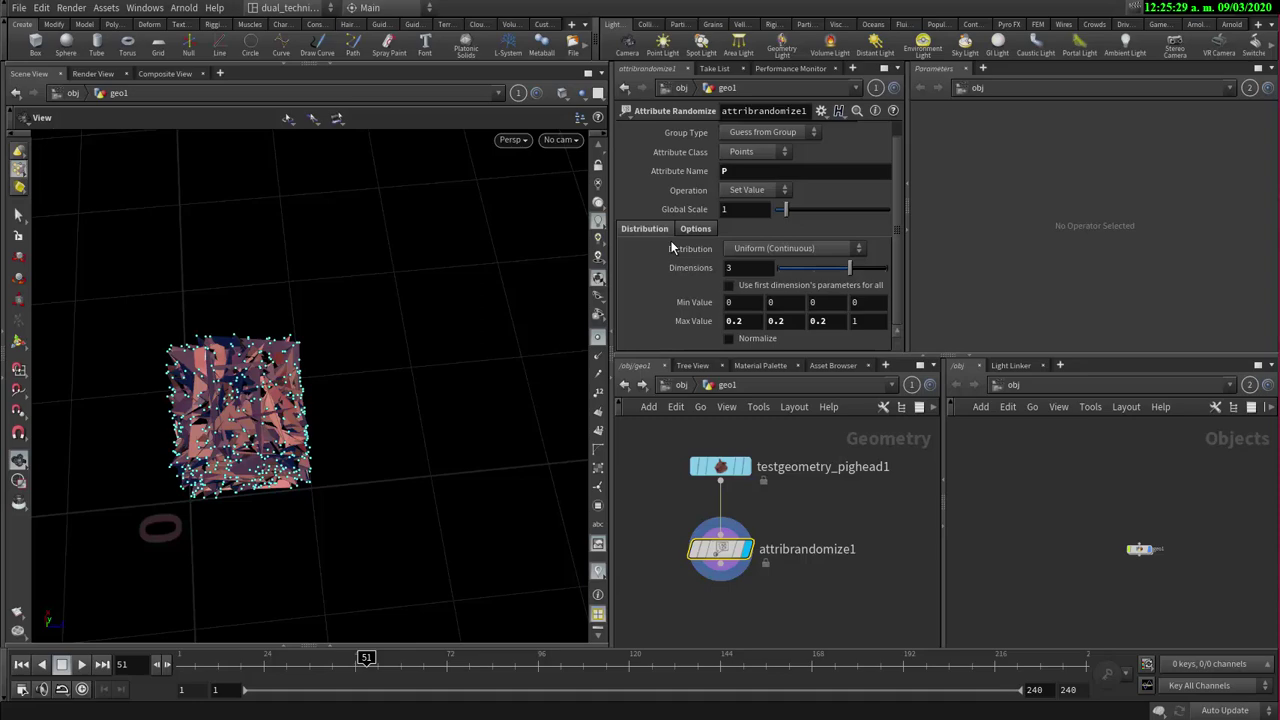
{"action": "left_click_drag", "start_coordinate": [442, 530], "coordinate": [349, 363]}
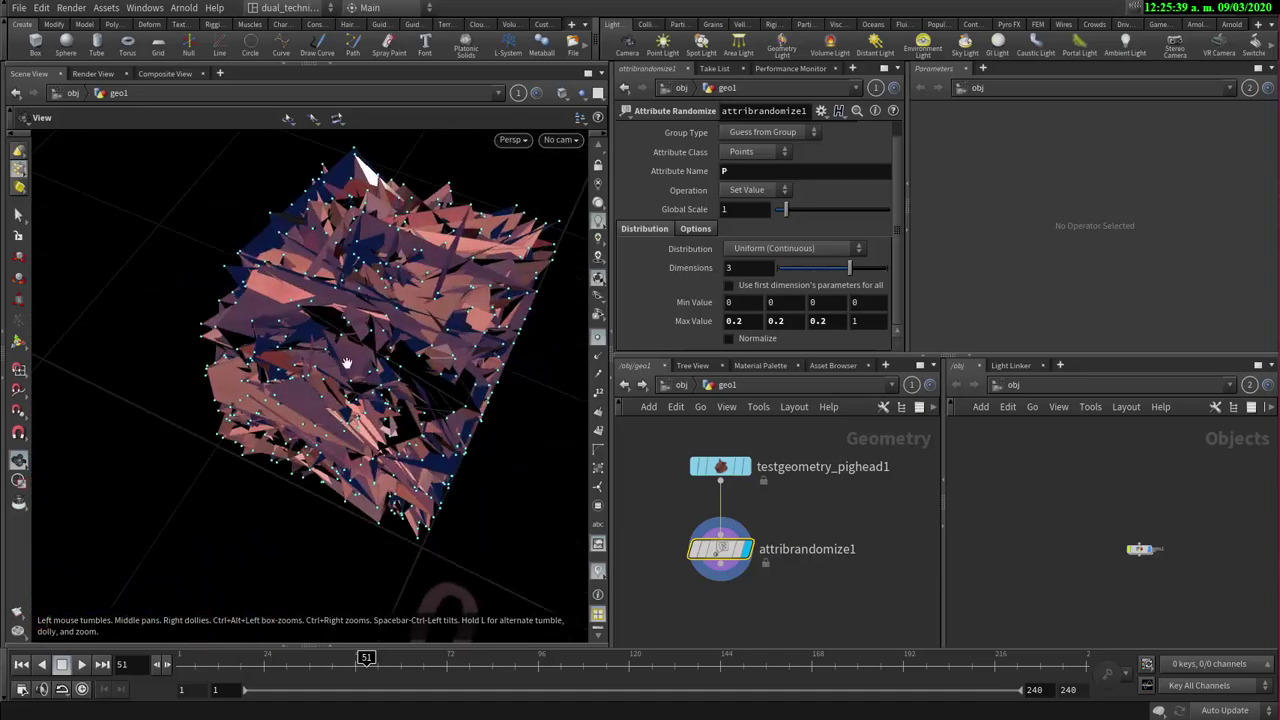
{"action": "right_click_drag", "start_coordinate": [349, 363], "coordinate": [300, 410]}
{"action": "left_click_drag", "start_coordinate": [300, 410], "coordinate": [214, 443]}
{"action": "right_click_drag", "start_coordinate": [214, 443], "coordinate": [57, 441]}
{"action": "left_click_drag", "start_coordinate": [57, 440], "coordinate": [351, 386]}
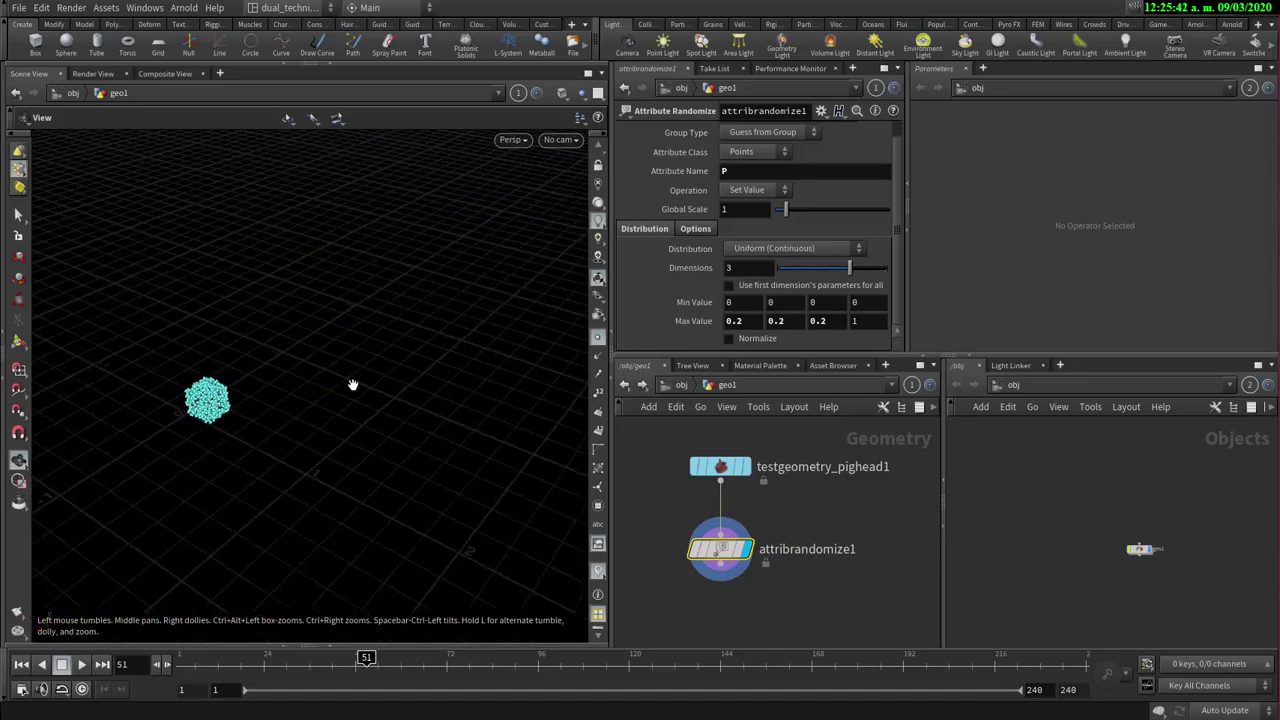
- Set attribrandomize1's operation to Add Value and inspect the displaced pig head
{"action": "left_click", "coordinate": [752, 189]}
{"action": "left_click", "coordinate": [748, 222]}
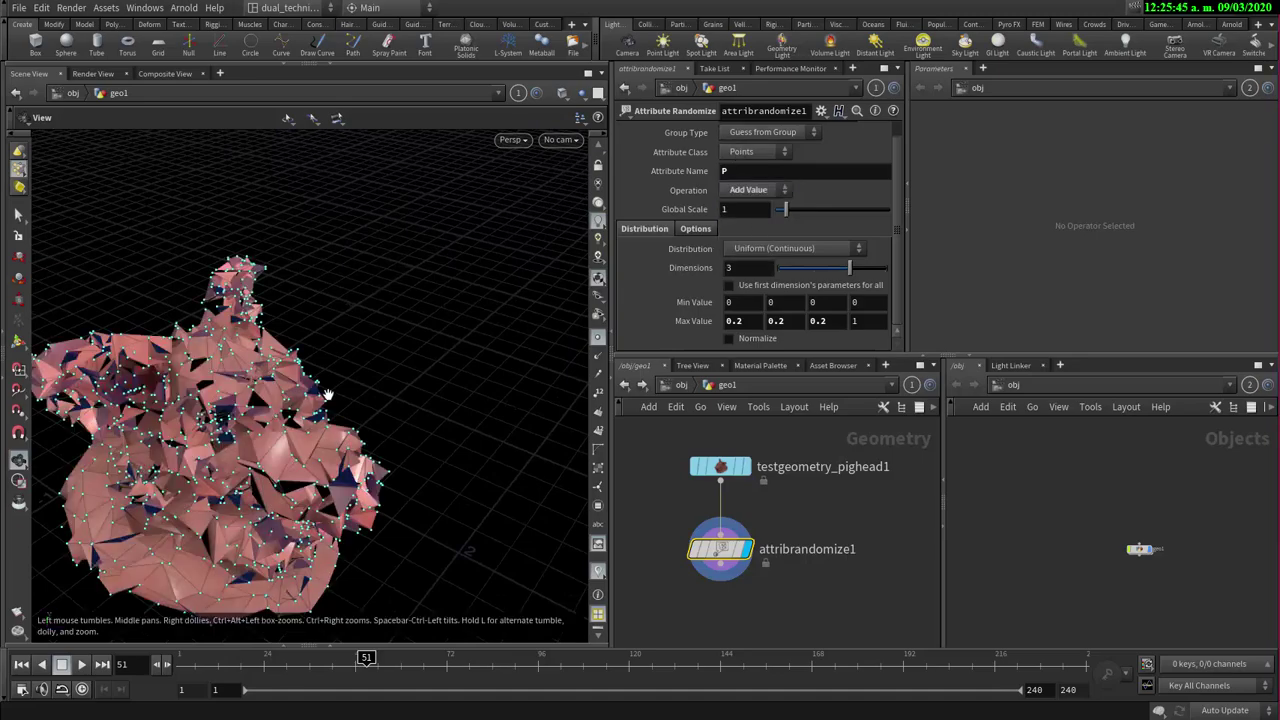
{"action": "left_click_drag", "start_coordinate": [298, 380], "coordinate": [274, 354]}
{"action": "right_click_drag", "start_coordinate": [274, 354], "coordinate": [330, 352]}
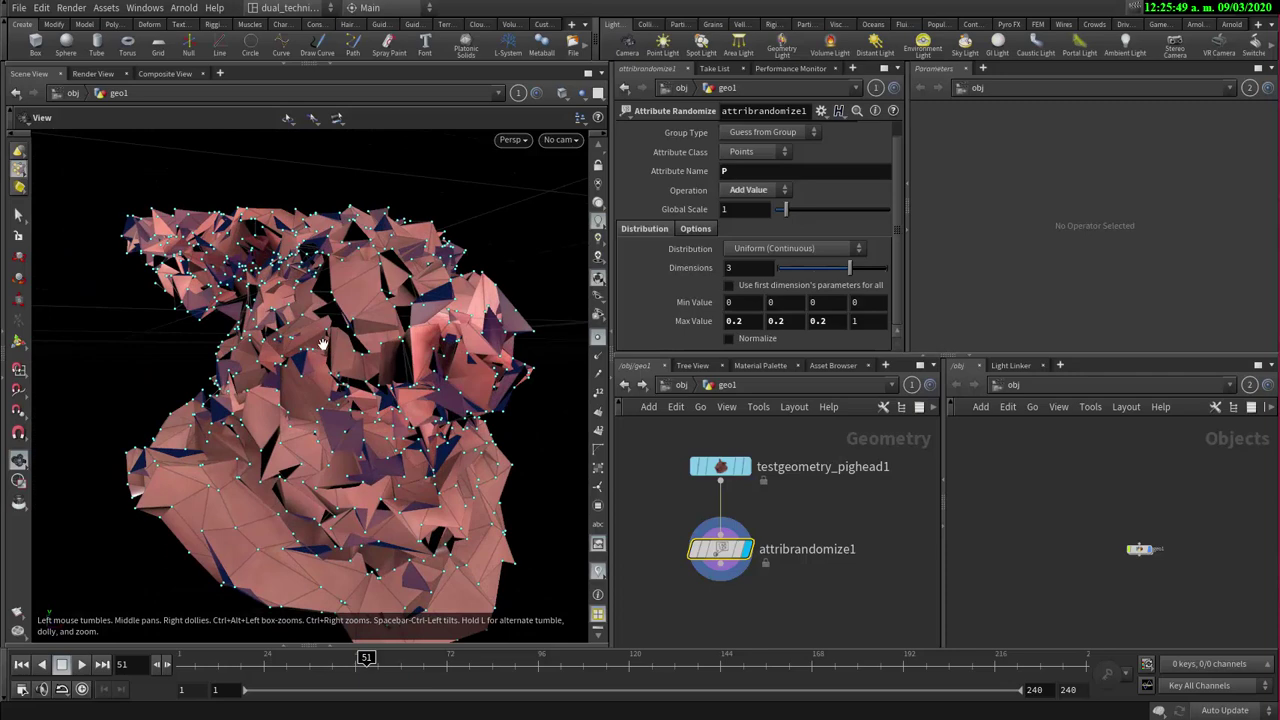
{"action": "mouse_move", "coordinate": [322, 344]}
{"action": "left_mouse_down"}
{"action": "mouse_move", "coordinate": [290, 343]}
{"action": "mouse_move", "coordinate": [311, 349]}
{"action": "left_mouse_up"}
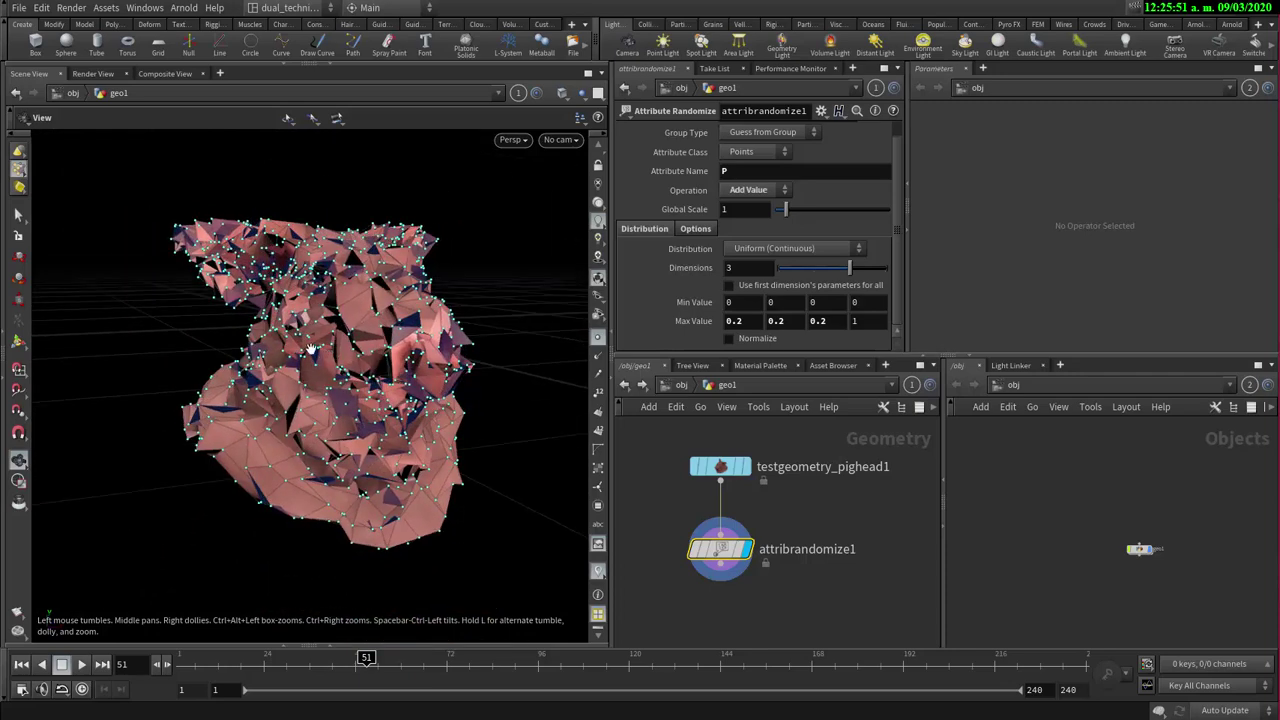
- Template testgeometry_pighead1 as a wireframe overlay and compare the original shape with the randomized head from the front and above
{"action": "mouse_move", "coordinate": [721, 468]}
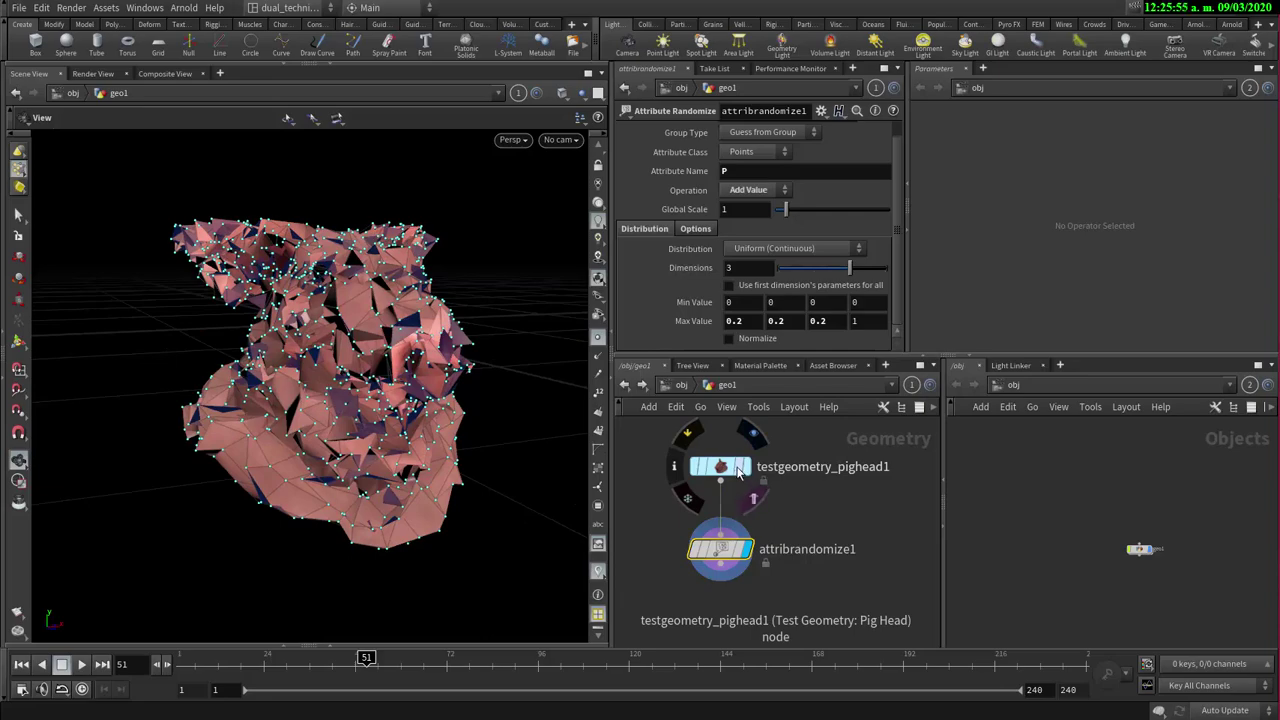
{"action": "left_click", "coordinate": [754, 498]}
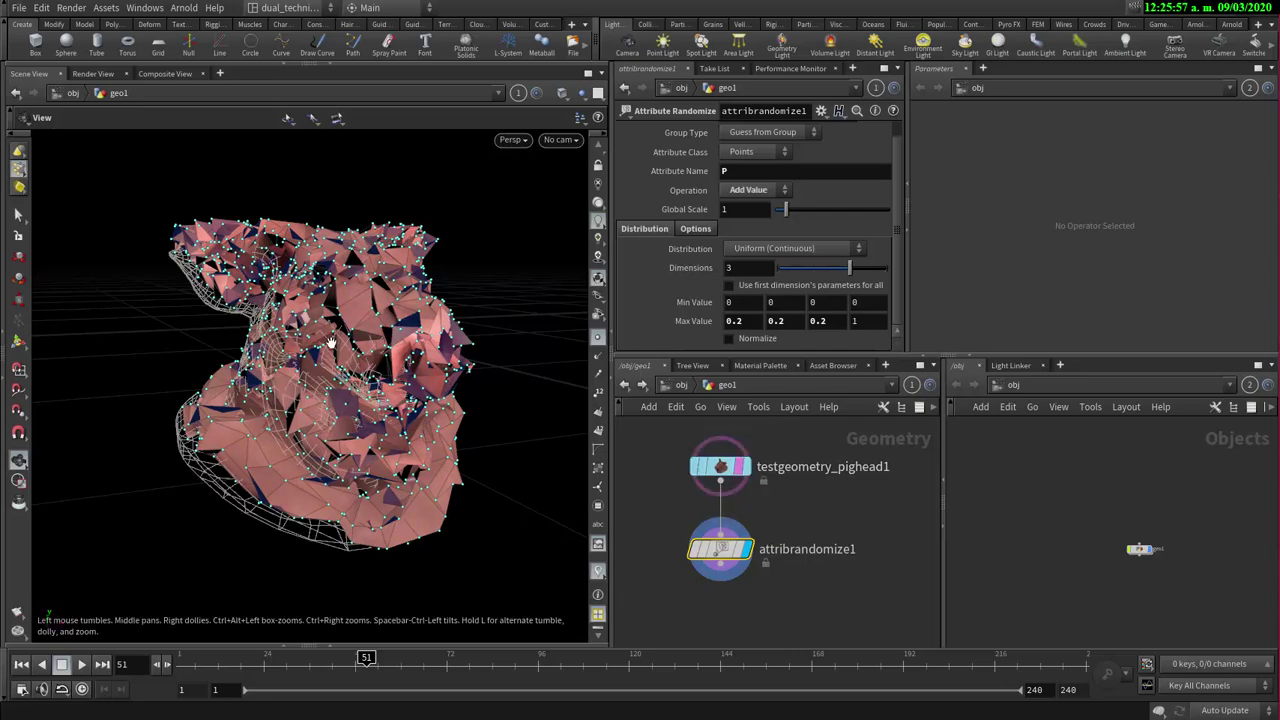
{"action": "right_click_drag", "start_coordinate": [337, 389], "coordinate": [466, 380]}
{"action": "left_click_drag", "start_coordinate": [466, 380], "coordinate": [238, 368]}
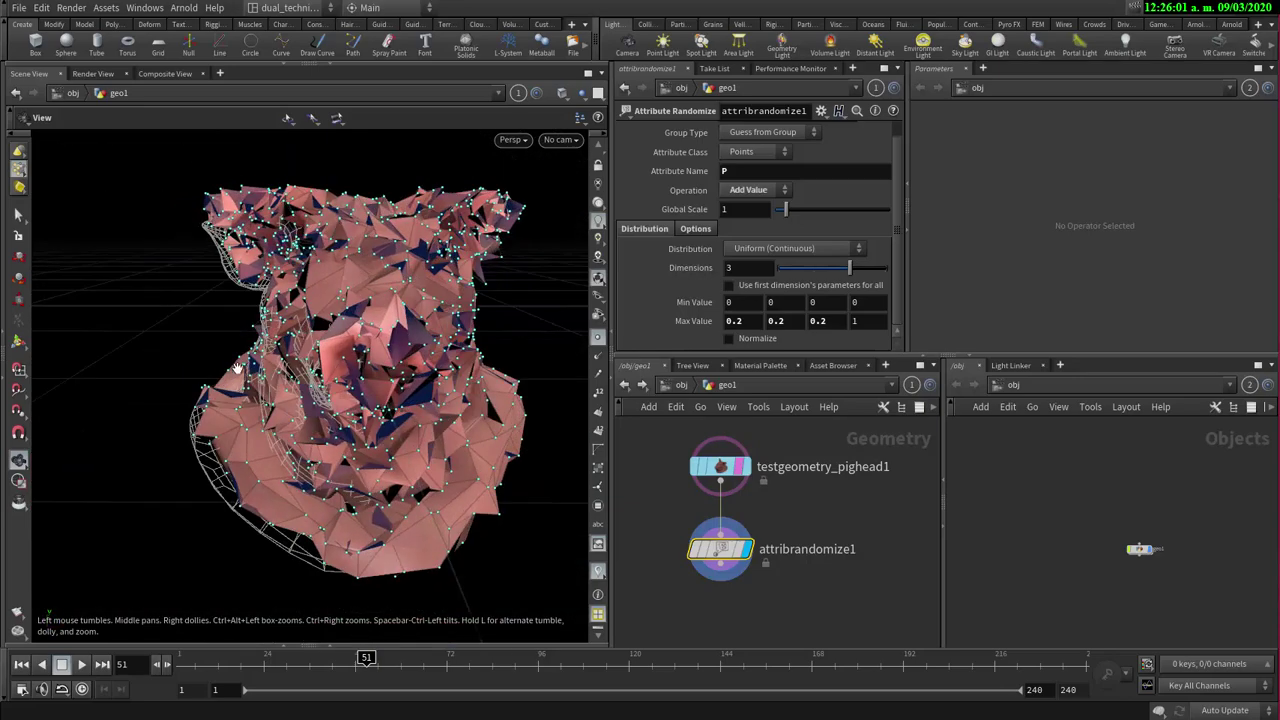
{"action": "right_click_drag", "start_coordinate": [251, 435], "coordinate": [343, 440]}
{"action": "left_click_drag", "start_coordinate": [343, 440], "coordinate": [347, 362]}
{"action": "left_click_drag", "start_coordinate": [281, 386], "coordinate": [298, 347]}
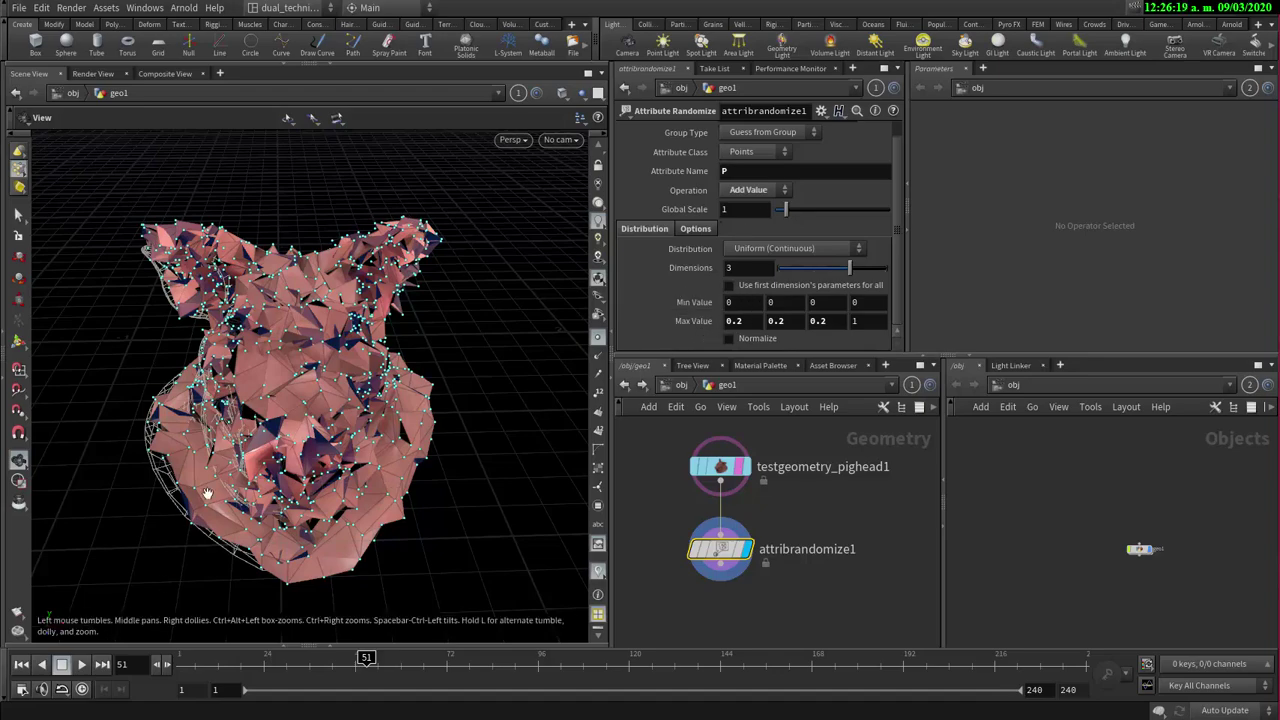
{"action": "left_click_drag", "start_coordinate": [207, 493], "coordinate": [266, 503]}
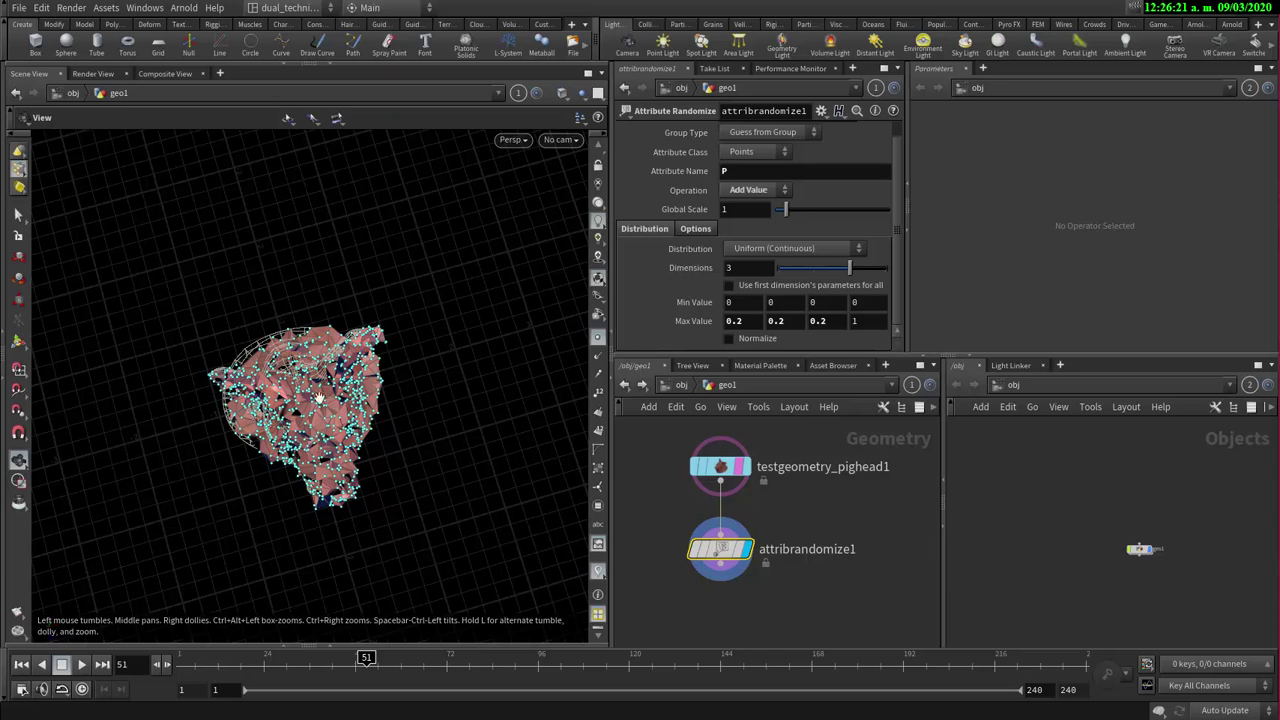
{"action": "left_click_drag", "start_coordinate": [306, 414], "coordinate": [302, 410]}
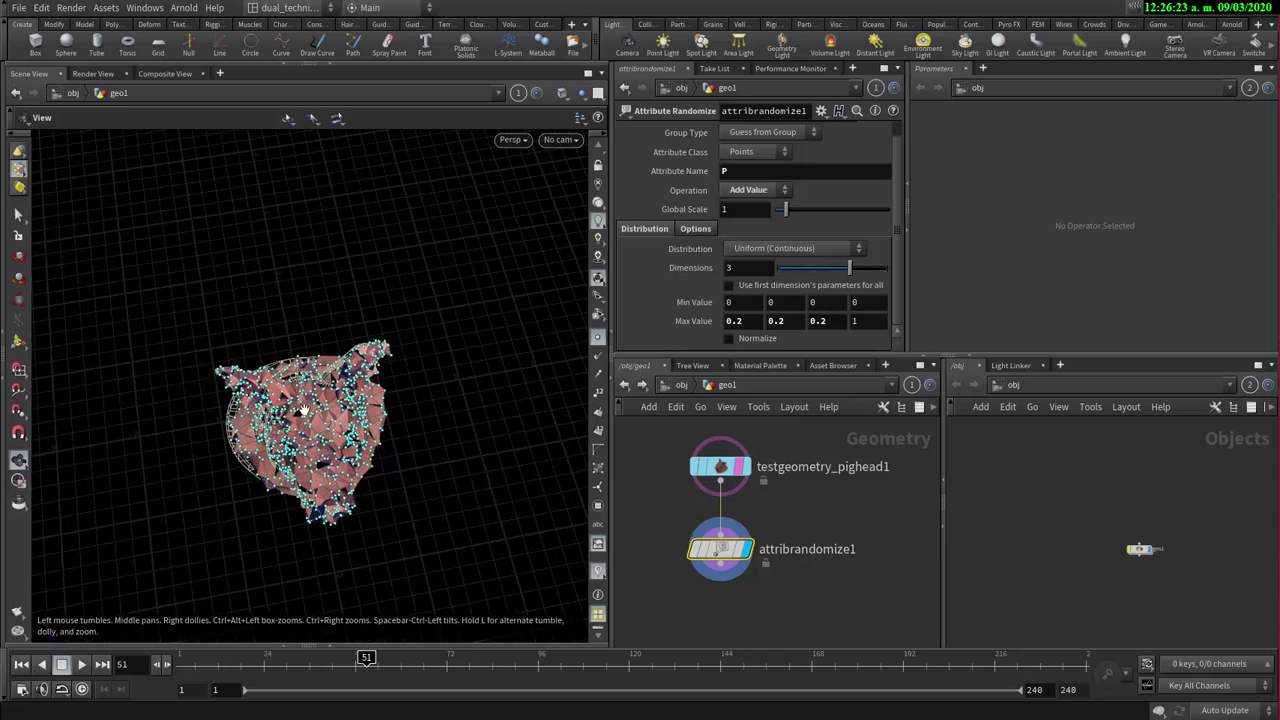
- Set attribrandomize1's first-component minimum to -0.1 and maximum to 0.1 after comparing the displaced head with the templated wireframe
{"action": "left_click_drag", "start_coordinate": [329, 485], "coordinate": [198, 463]}
{"action": "left_click_drag", "start_coordinate": [280, 478], "coordinate": [309, 424]}
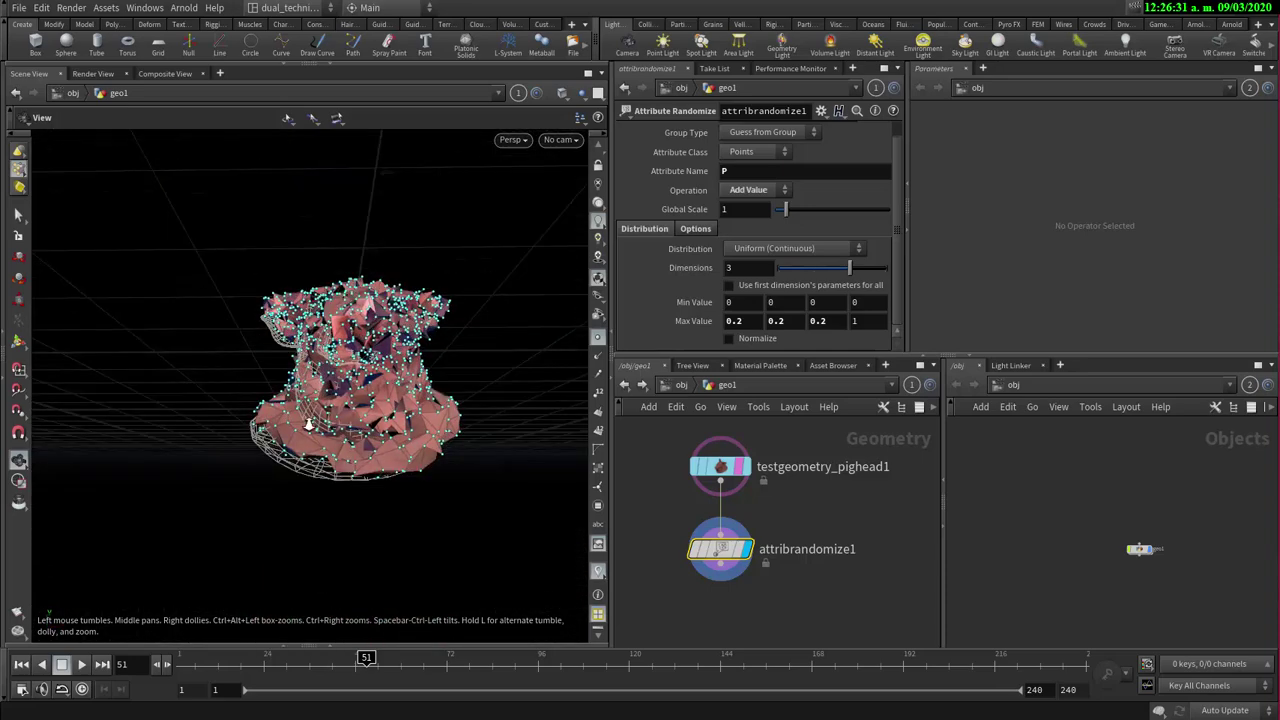
{"action": "right_click_drag", "start_coordinate": [309, 424], "coordinate": [357, 488]}
{"action": "left_click_drag", "start_coordinate": [357, 488], "coordinate": [301, 486]}
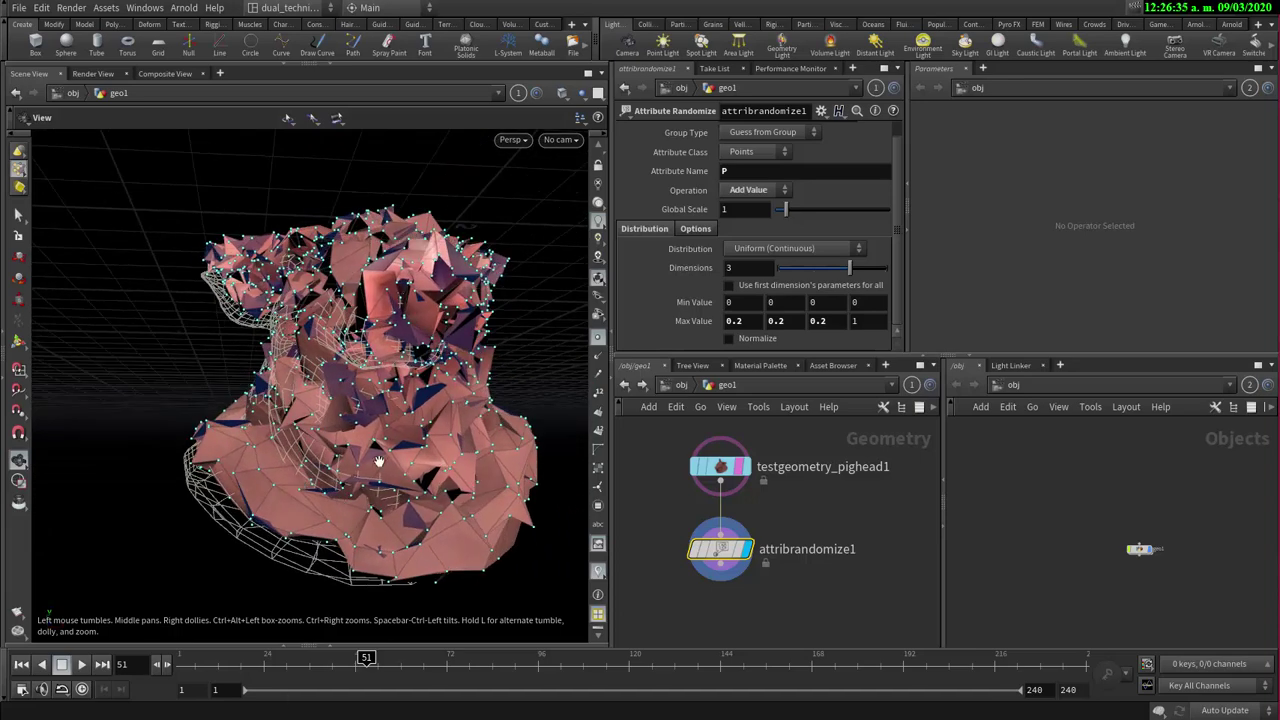
{"action": "left_click_drag", "start_coordinate": [295, 447], "coordinate": [420, 390]}
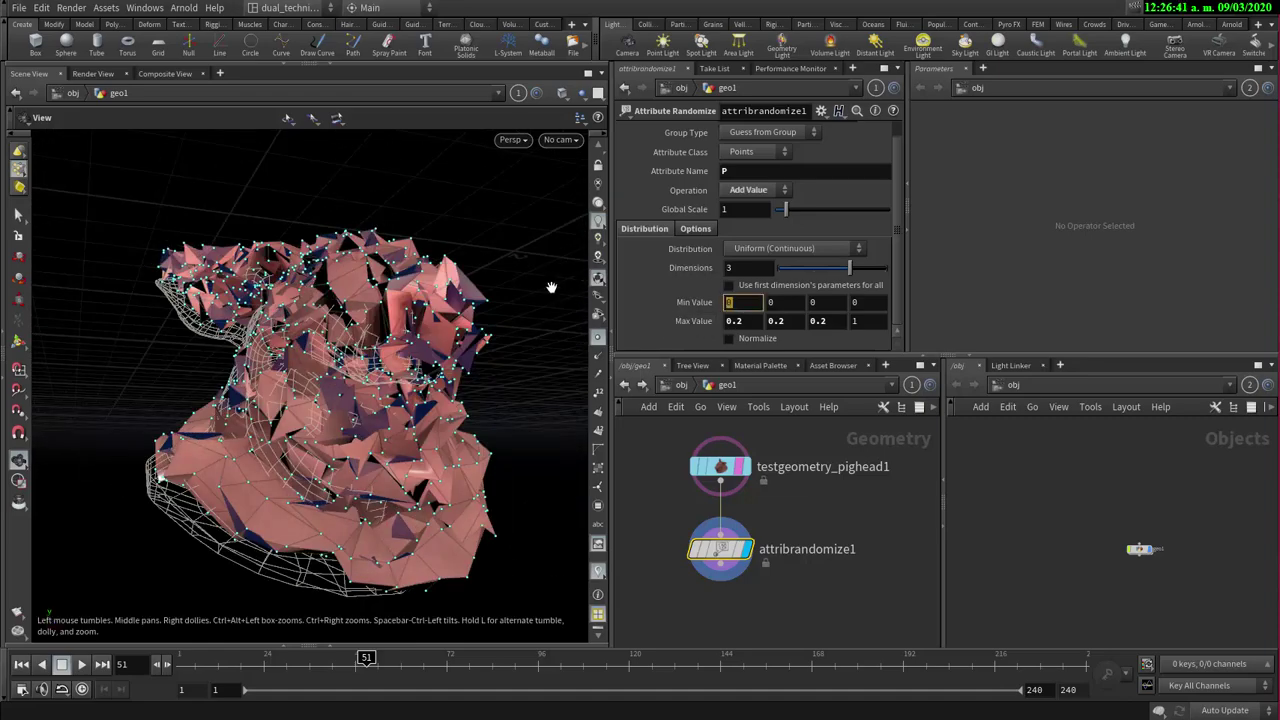
{"action": "type", "text": "-0.1"}
{"action": "key", "text": "Return"}
{"action": "double_click", "coordinate": [753, 322]}
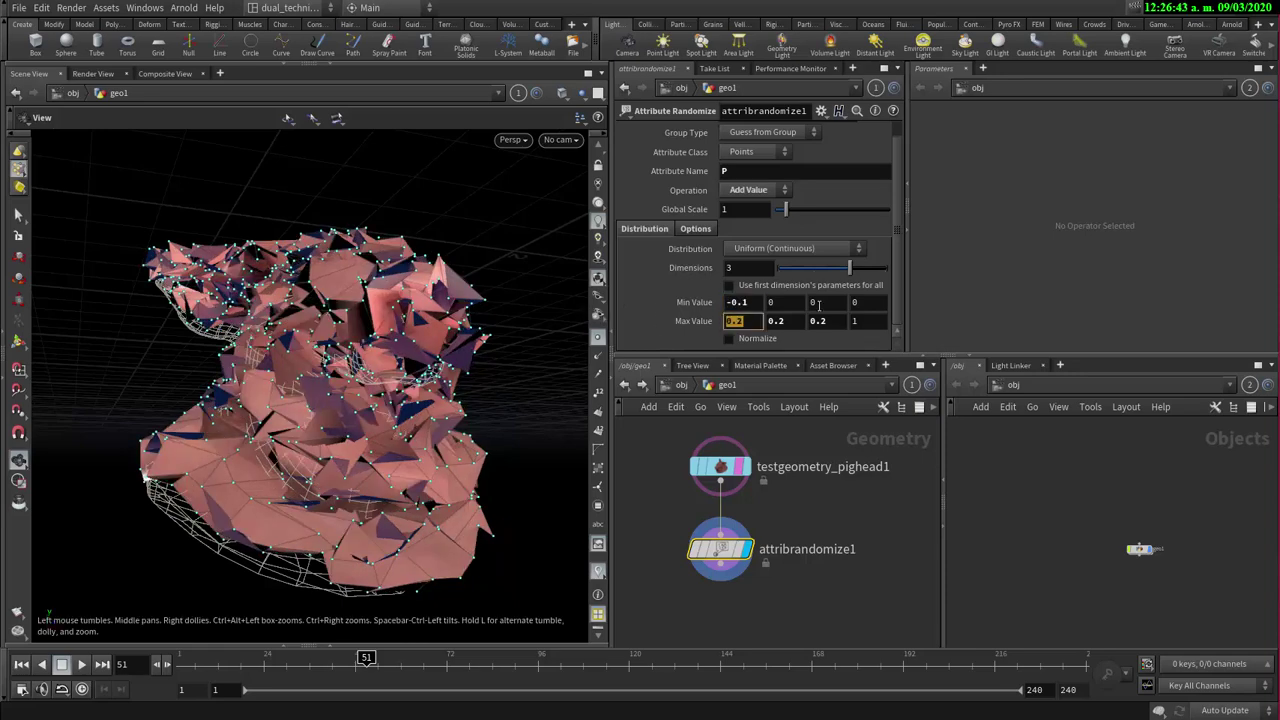
{"action": "type", "text": "0.1"}
{"action": "key", "text": "Return"}
- Set the second and third components of attribrandomize1's Min Value to -0.1 and Max Value to 0.1
{"action": "type", "text": "-0"}
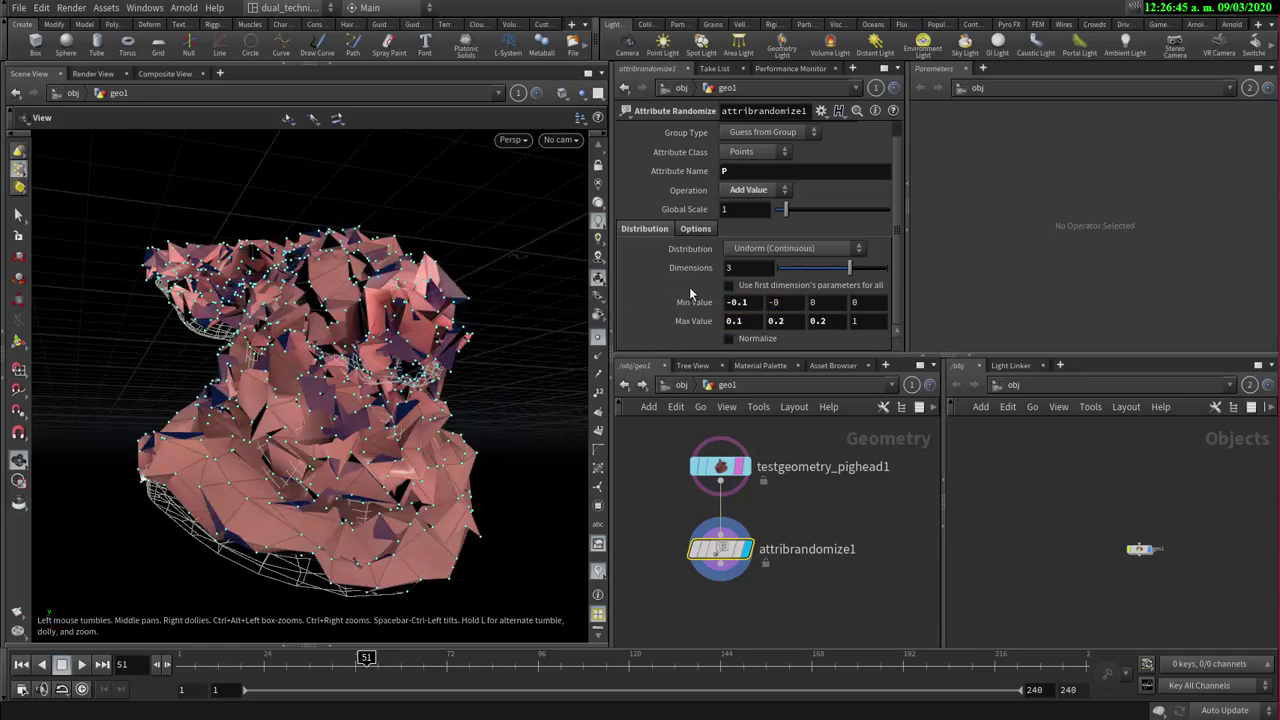
{"action": "double_click", "coordinate": [787, 308]}
{"action": "left_click", "coordinate": [789, 299]}
{"action": "left_click_drag", "start_coordinate": [788, 321], "coordinate": [738, 317]}
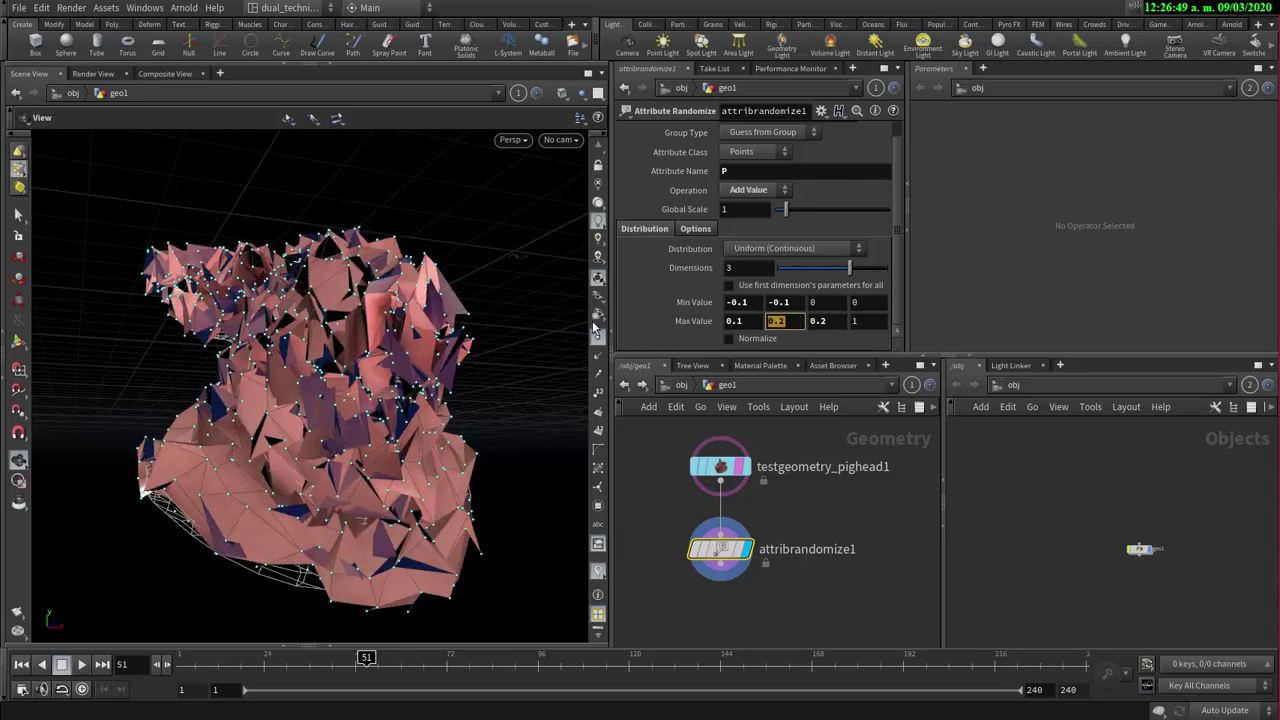
{"action": "type", "text": "0.1"}
{"action": "left_click", "coordinate": [824, 301]}
{"action": "double_click", "coordinate": [823, 301]}
{"action": "type", "text": "-0.1"}
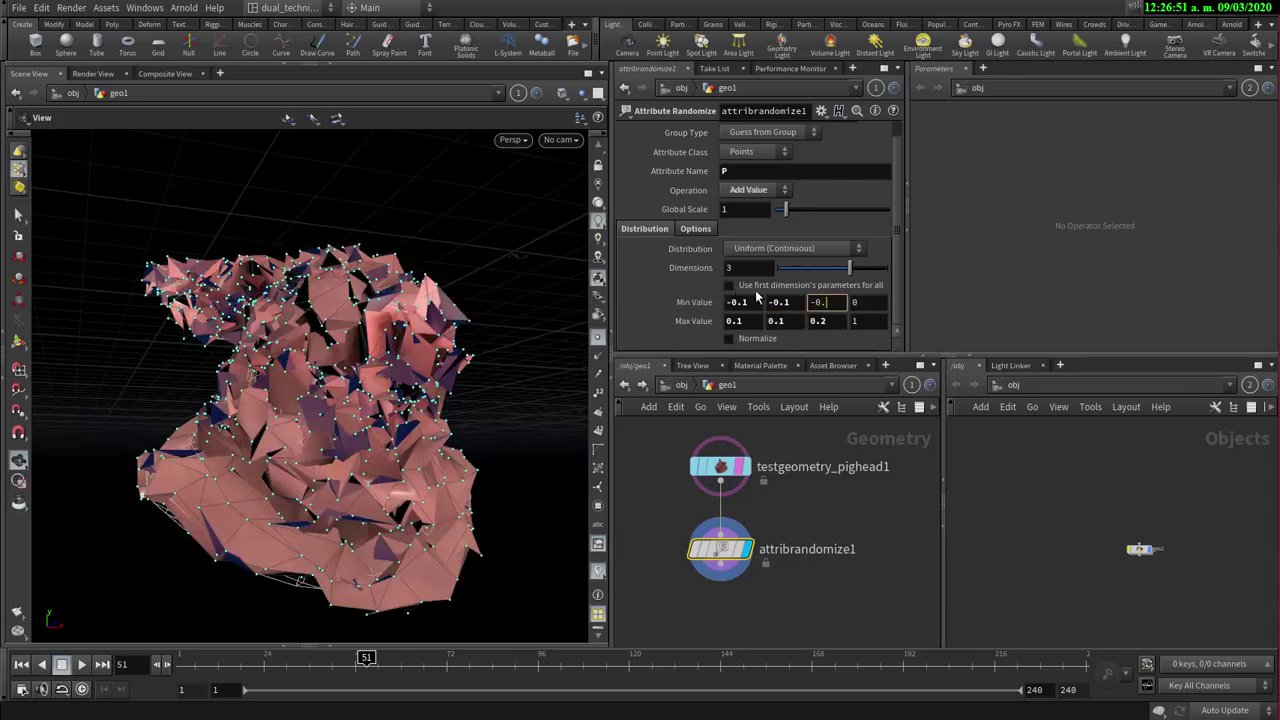
{"action": "key", "text": "Return"}
{"action": "double_click", "coordinate": [826, 321]}
{"action": "type", "text": "0.1"}
{"action": "key", "text": "Return"}
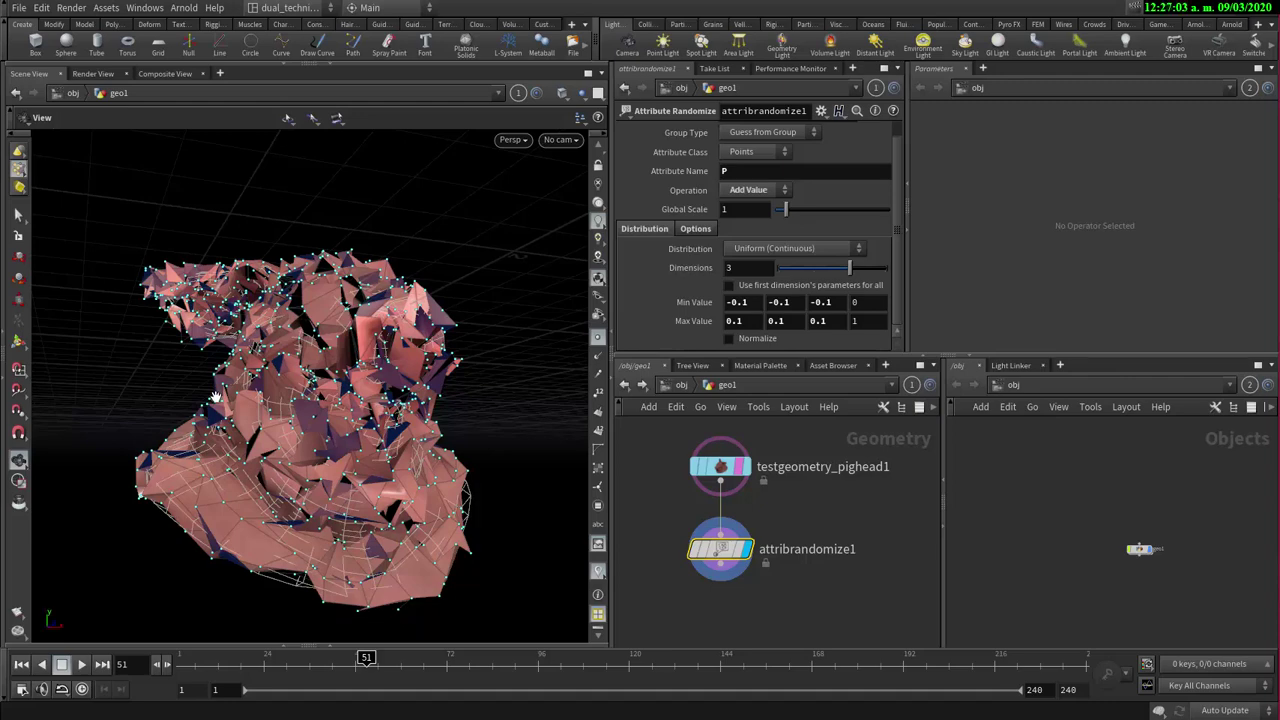
- Compare the randomized head with the original by toggling attribrandomize1's bypass, and leave the node bypassed
{"action": "left_click_drag", "start_coordinate": [346, 498], "coordinate": [285, 388]}
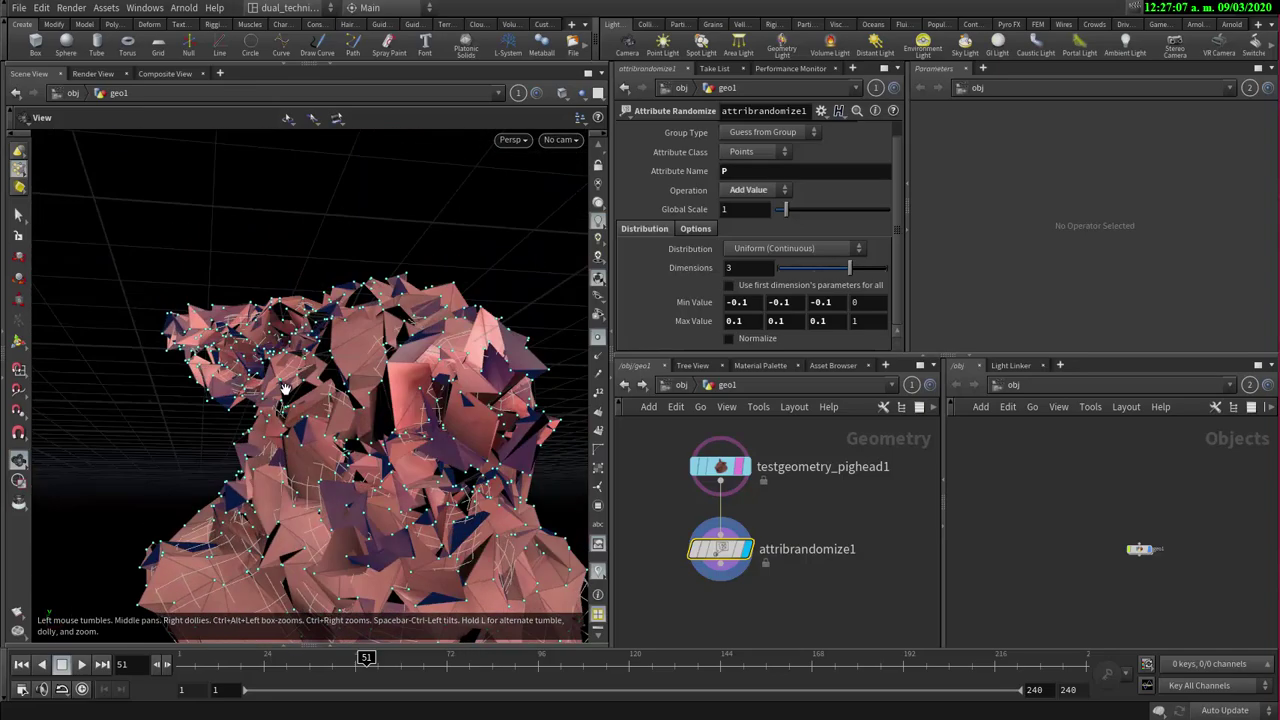
{"action": "left_click_drag", "start_coordinate": [352, 356], "coordinate": [282, 391]}
{"action": "scroll", "coordinate": [160, 382], "scroll_direction": "down", "scroll_amount": 5}
{"action": "right_click_drag", "start_coordinate": [282, 391], "coordinate": [205, 409]}
{"action": "mouse_move", "coordinate": [303, 406]}
{"action": "left_mouse_down"}
{"action": "mouse_move", "coordinate": [320, 423]}
{"action": "mouse_move", "coordinate": [325, 395]}
{"action": "left_mouse_up"}
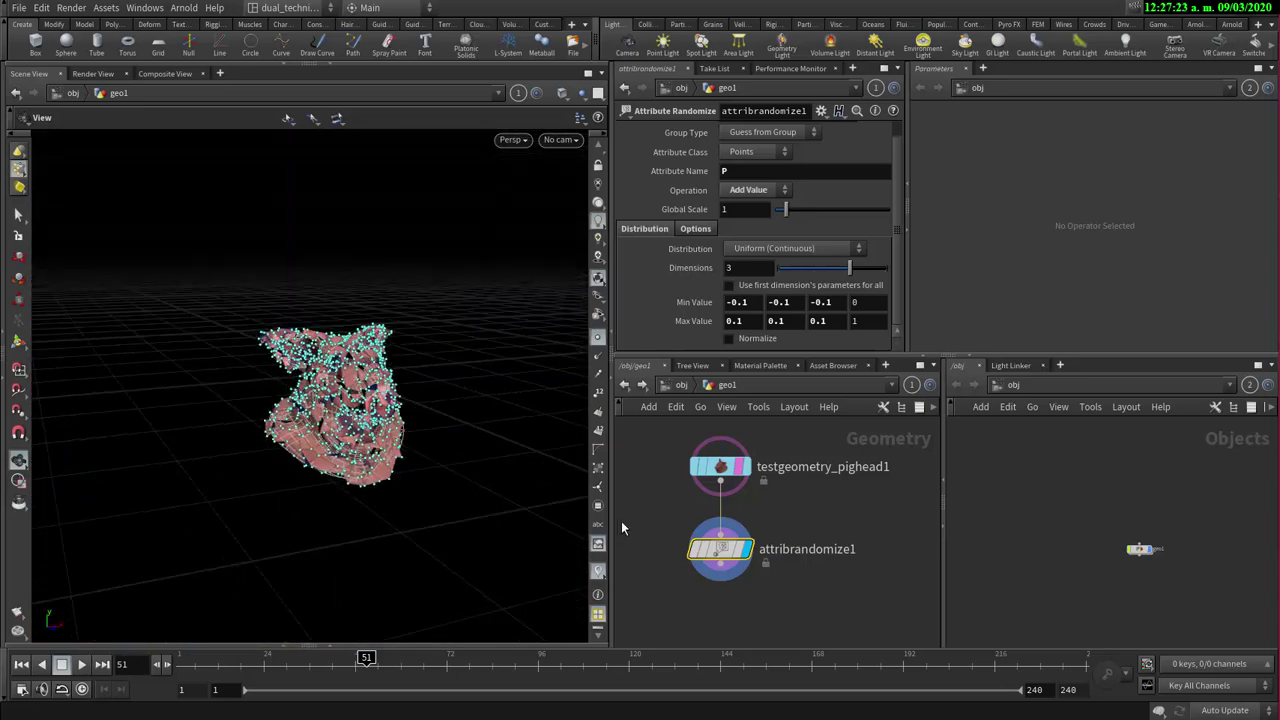
{"action": "left_click", "coordinate": [696, 547]}
{"action": "left_click", "coordinate": [695, 545]}
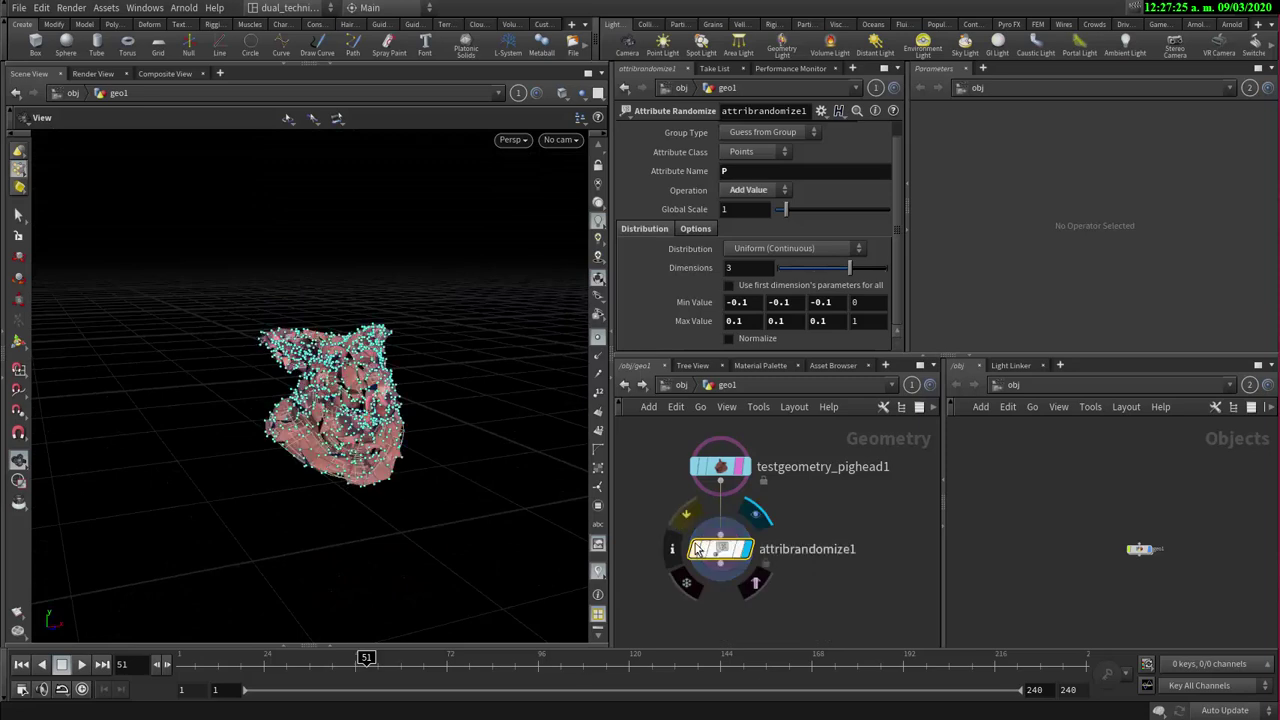
{"action": "left_click", "coordinate": [652, 479]}
{"action": "left_click", "coordinate": [696, 550]}
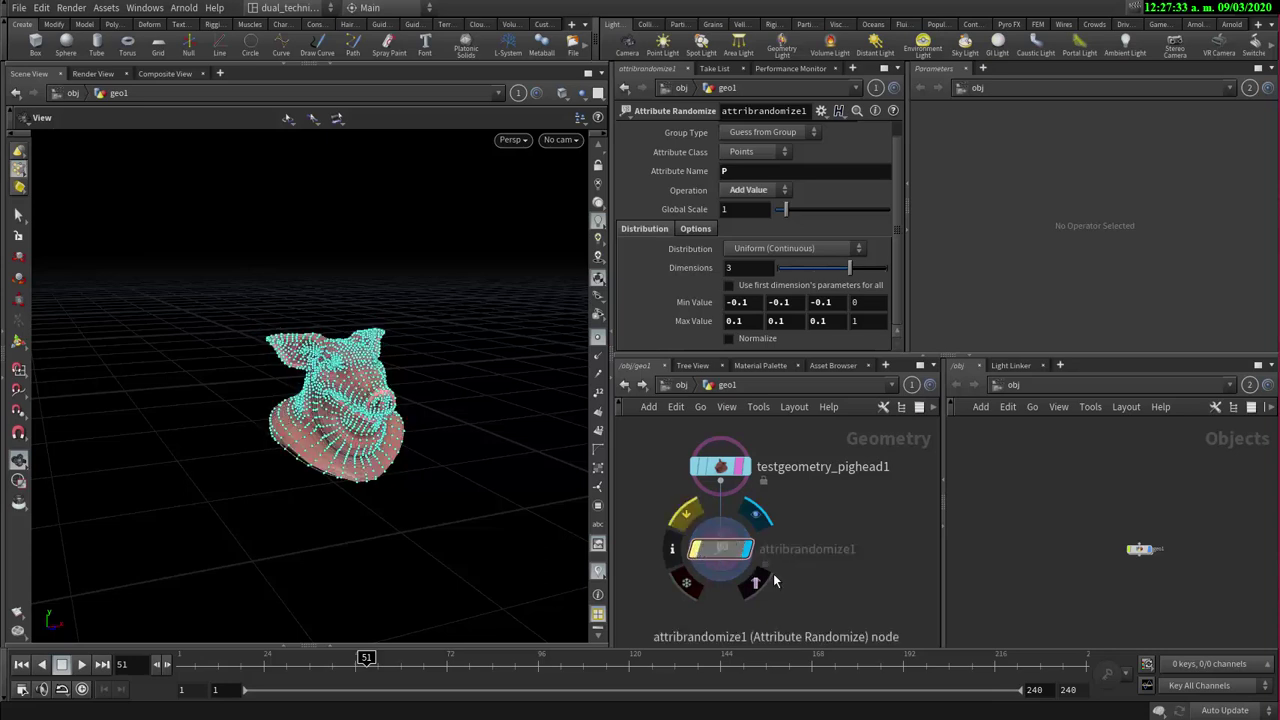
- Add a Bend node below attribrandomize1, wire attribrandomize1 into its first input, and display the Bend result
{"action": "middle_click_drag", "start_coordinate": [798, 590], "coordinate": [826, 479]}
{"action": "scroll", "coordinate": [742, 554], "scroll_direction": "up", "scroll_amount": 1}
{"action": "scroll", "coordinate": [742, 554], "scroll_direction": "down", "scroll_amount": 2}
{"action": "mouse_move", "coordinate": [748, 523]}
{"action": "middle_mouse_down"}
{"action": "mouse_move", "coordinate": [762, 570]}
{"action": "mouse_move", "coordinate": [759, 534]}
{"action": "middle_mouse_up"}
{"action": "key", "text": "Tab"}
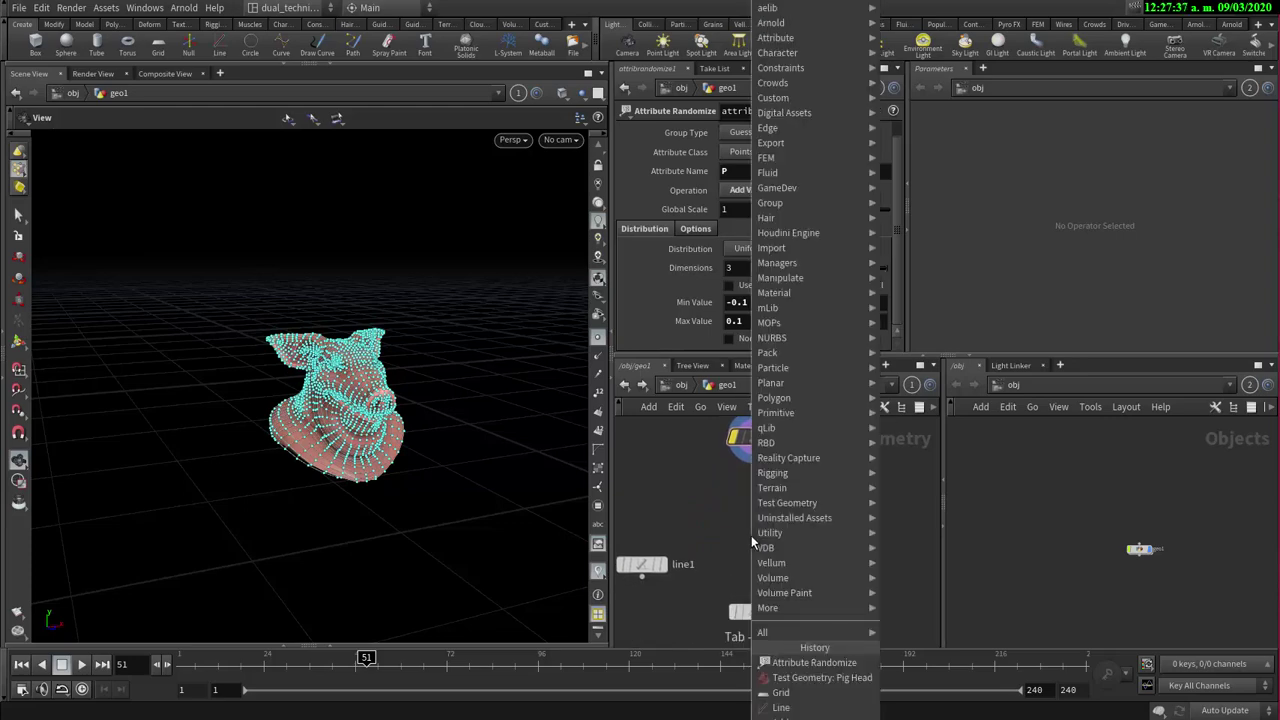
{"action": "type", "text": "bend"}
{"action": "key", "text": "Return"}
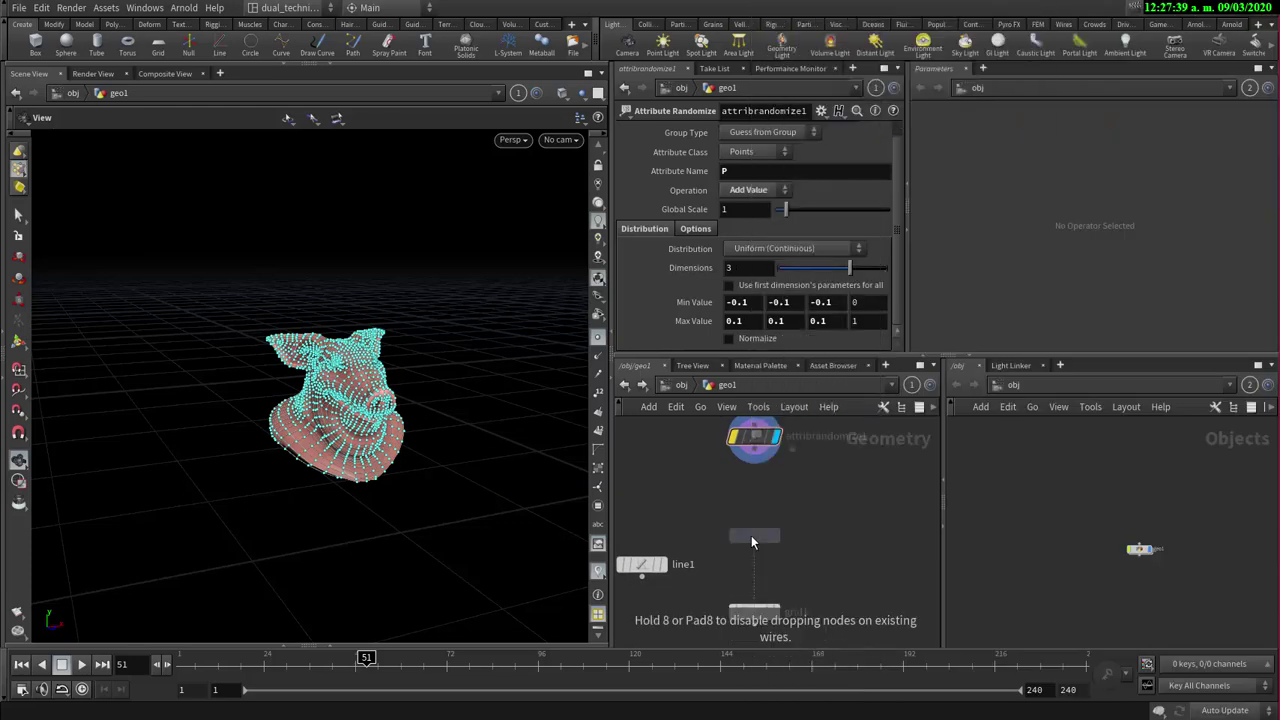
{"action": "left_click", "coordinate": [751, 535]}
{"action": "left_click", "coordinate": [754, 461]}
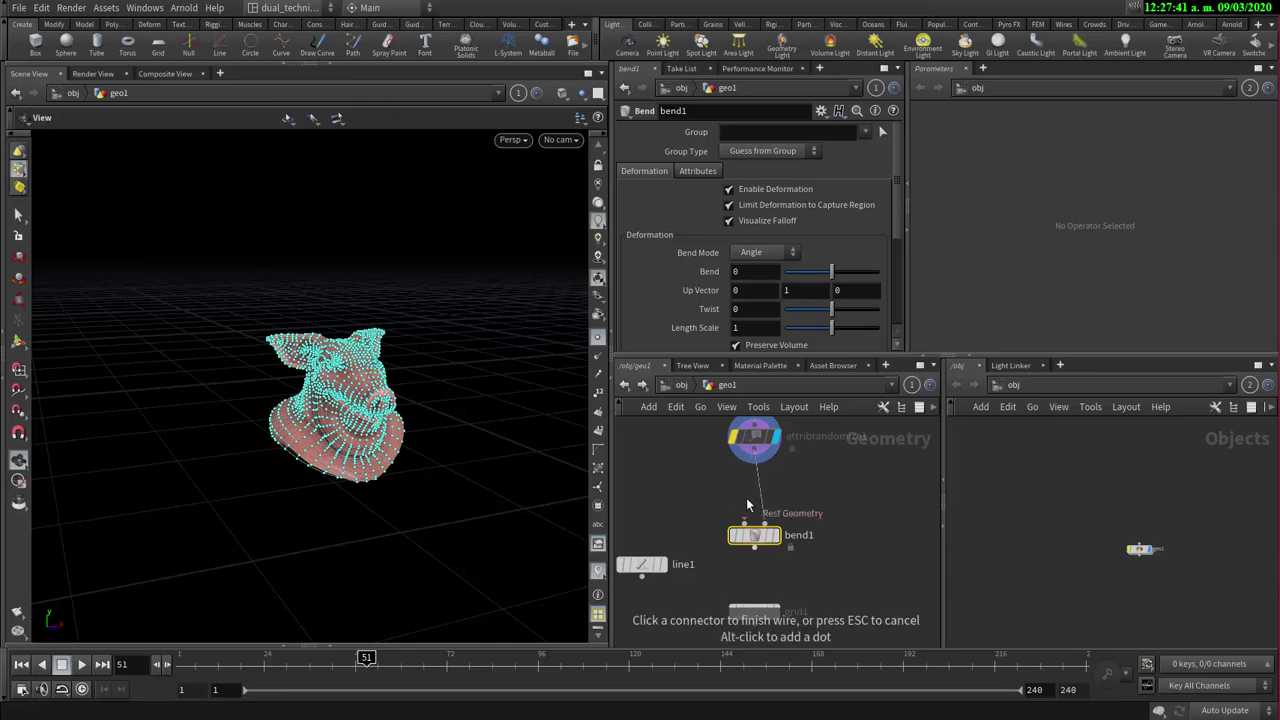
{"action": "left_click", "coordinate": [754, 524]}
{"action": "left_click", "coordinate": [781, 538]}
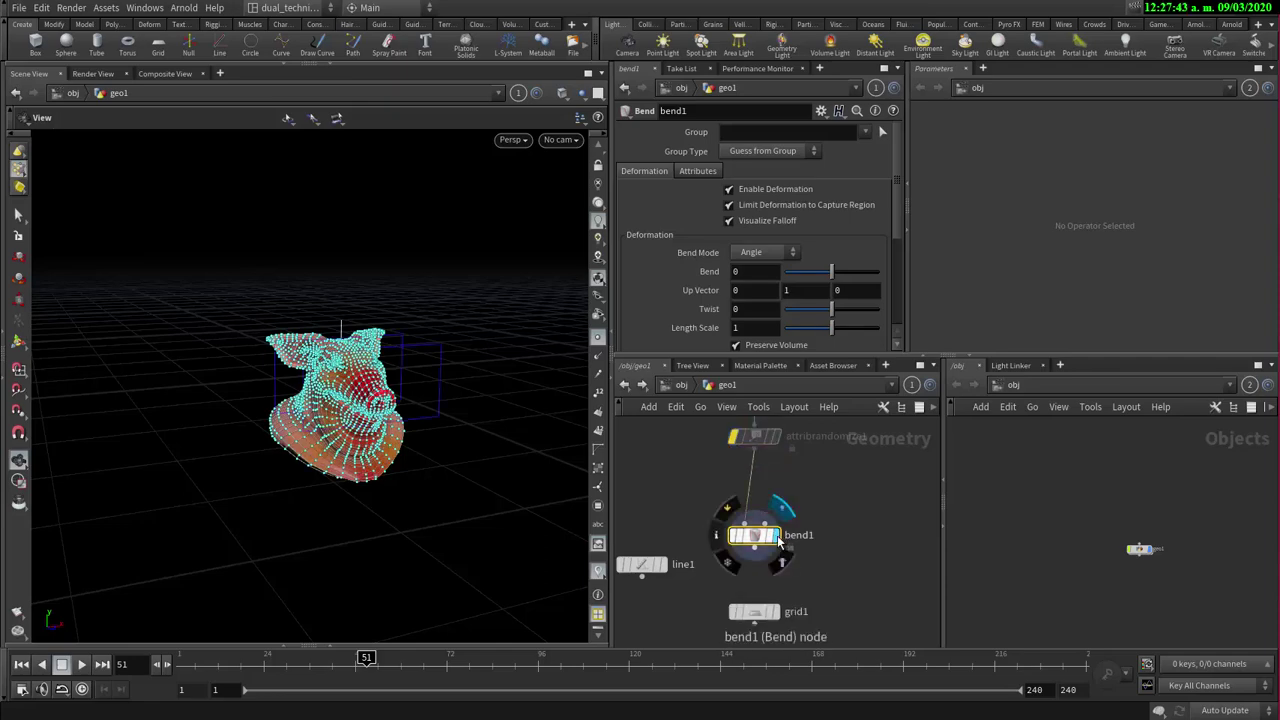
- Show bend1's viewport handles and examine its capture region around the pig head from above and the side
{"action": "left_click_drag", "start_coordinate": [271, 409], "coordinate": [330, 415]}
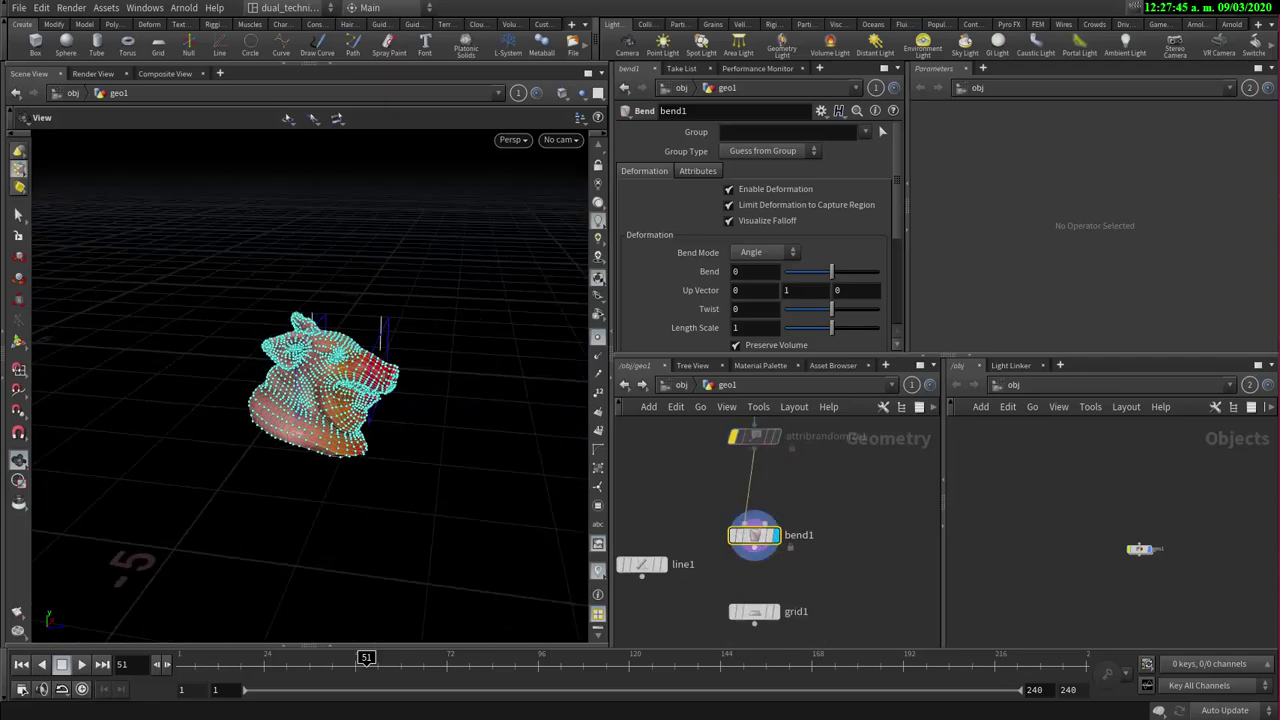
{"action": "left_click", "coordinate": [19, 341]}
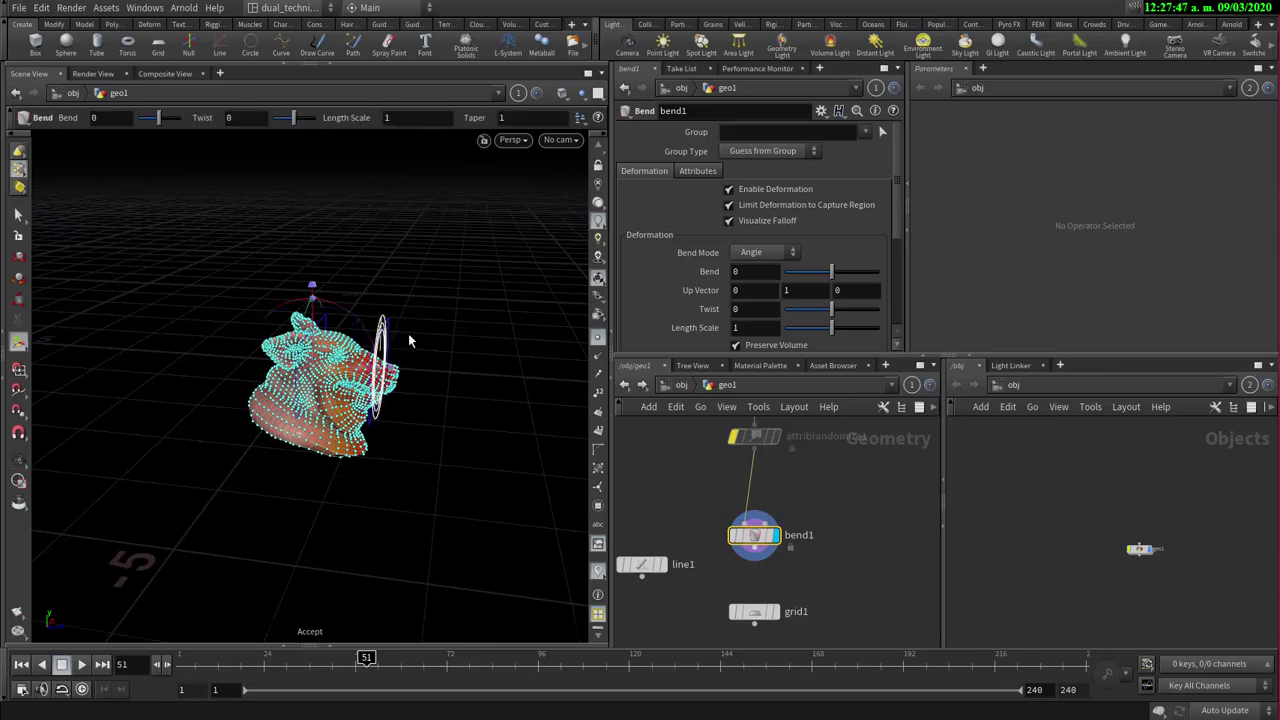
{"action": "left_click_drag", "start_coordinate": [410, 340], "coordinate": [333, 402], "text": "alt"}
{"action": "key", "text": "Escape"}
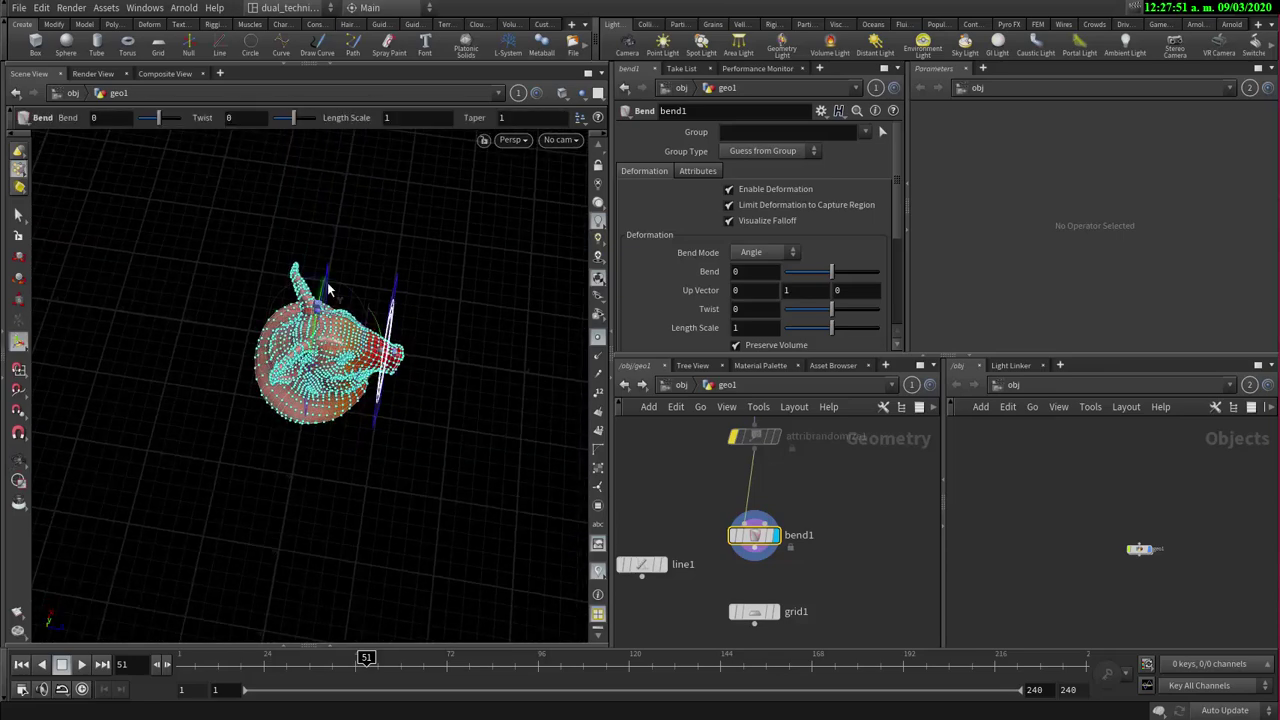
{"action": "left_click_drag", "start_coordinate": [403, 300], "coordinate": [174, 220], "text": "alt"}
{"action": "right_click_drag", "start_coordinate": [462, 356], "coordinate": [503, 386], "text": "alt"}
{"action": "right_click_drag", "start_coordinate": [335, 352], "coordinate": [455, 425], "text": "alt"}
{"action": "left_click_drag", "start_coordinate": [392, 378], "coordinate": [335, 364], "text": "alt"}
{"action": "key", "text": "s"}
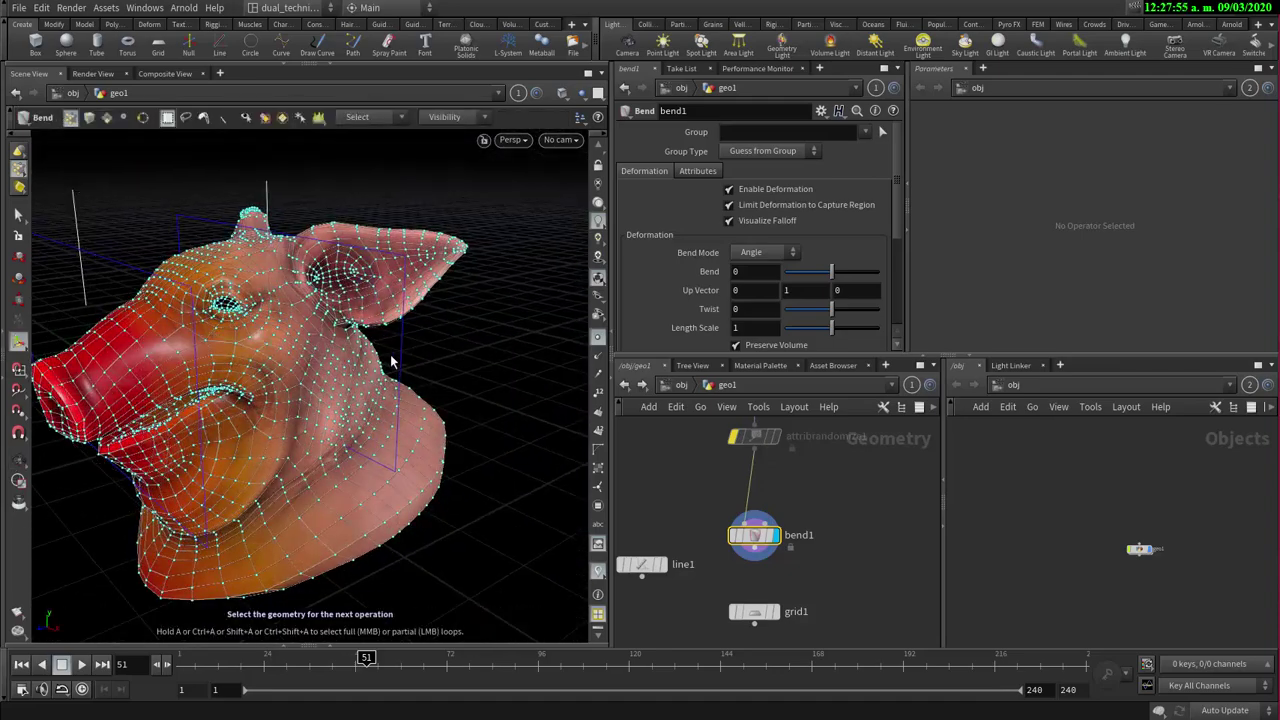
- Try rotating bend1's capture region with its viewport handle, and undo the rotation
{"action": "left_click", "coordinate": [18, 344]}
{"action": "left_click", "coordinate": [756, 537]}
{"action": "left_click_drag", "start_coordinate": [275, 380], "coordinate": [216, 367]}
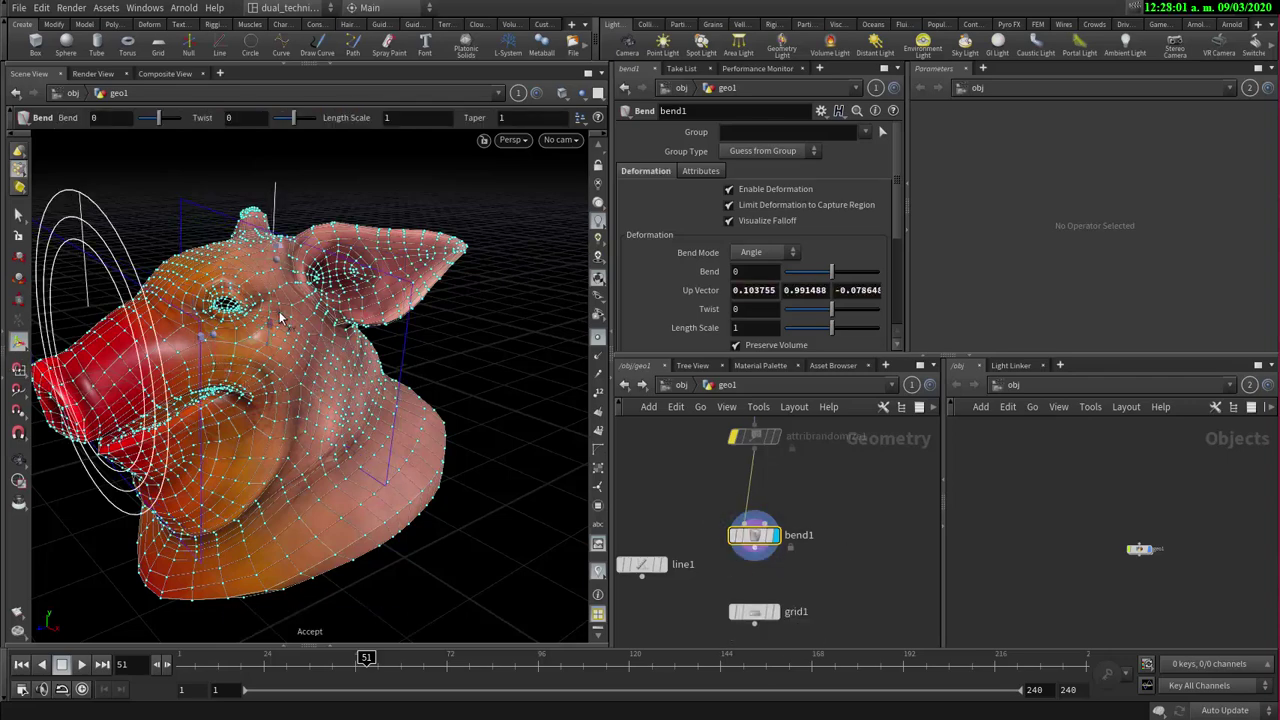
{"action": "key", "text": "ctrl+z"}
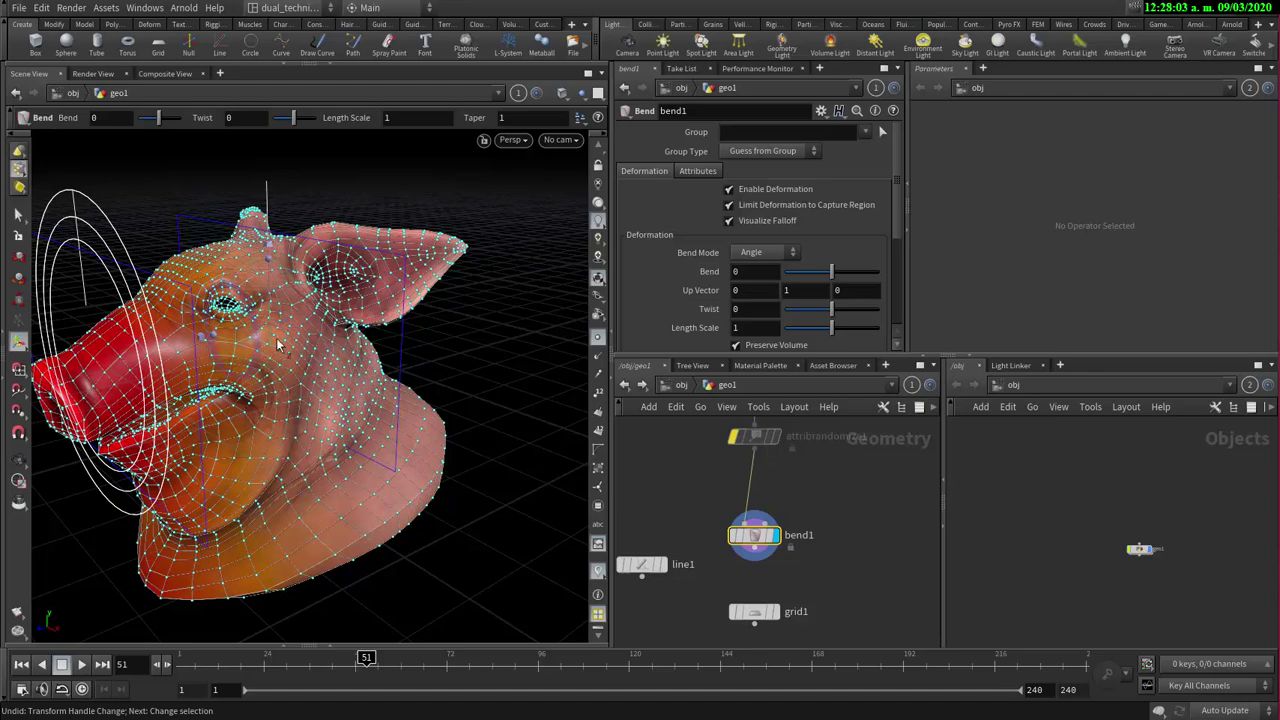
{"action": "left_click_drag", "start_coordinate": [275, 352], "coordinate": [403, 366], "text": "alt"}
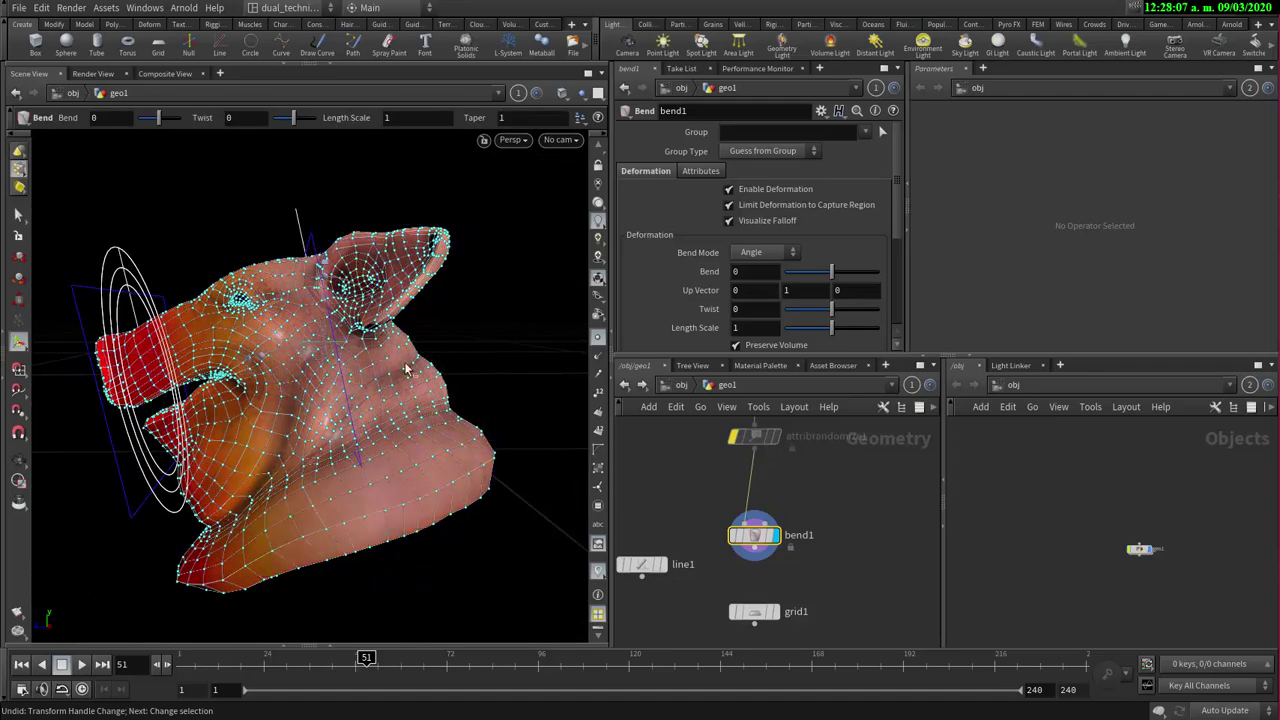
{"action": "key", "text": "ctrl+z"}
- Move bend1's capture origin behind the pig head and extend the capture region forward to the tip of the snout
{"action": "left_click_drag", "start_coordinate": [340, 341], "coordinate": [463, 351]}
{"action": "left_click_drag", "start_coordinate": [182, 396], "coordinate": [240, 442], "text": "alt"}
{"action": "key", "text": "s"}
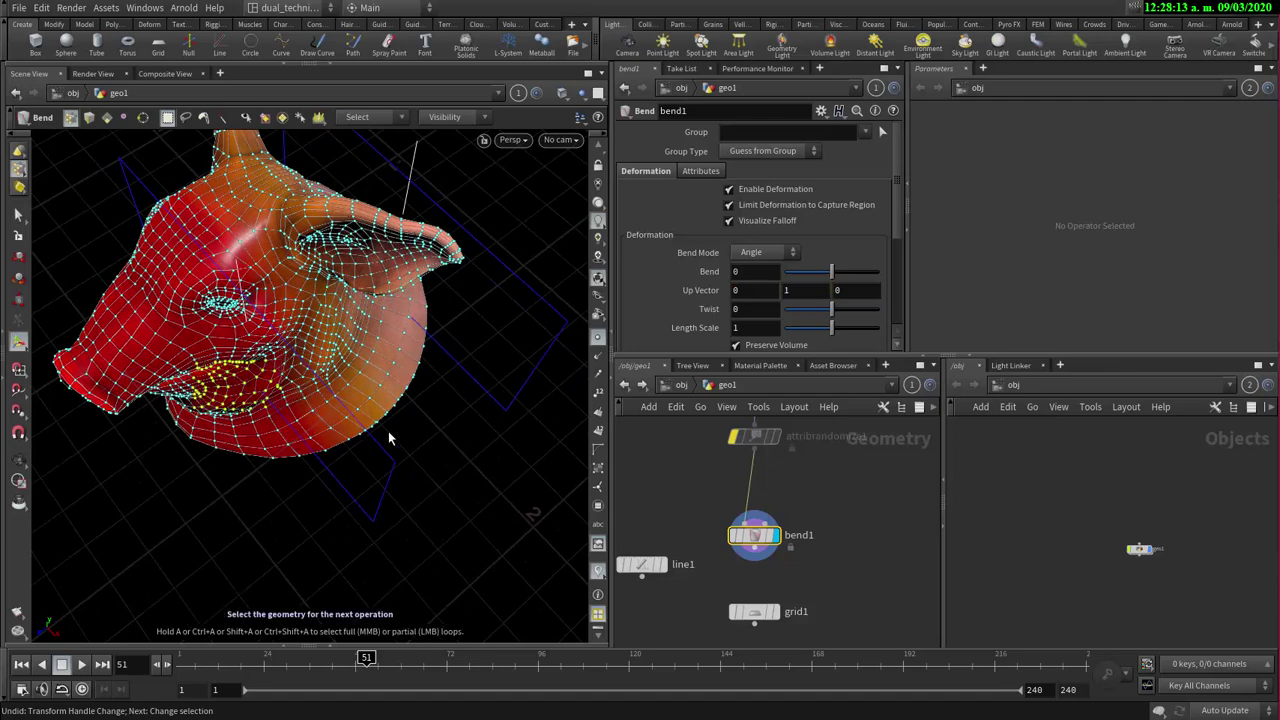
{"action": "left_click_drag", "start_coordinate": [423, 389], "coordinate": [390, 494], "text": "alt"}
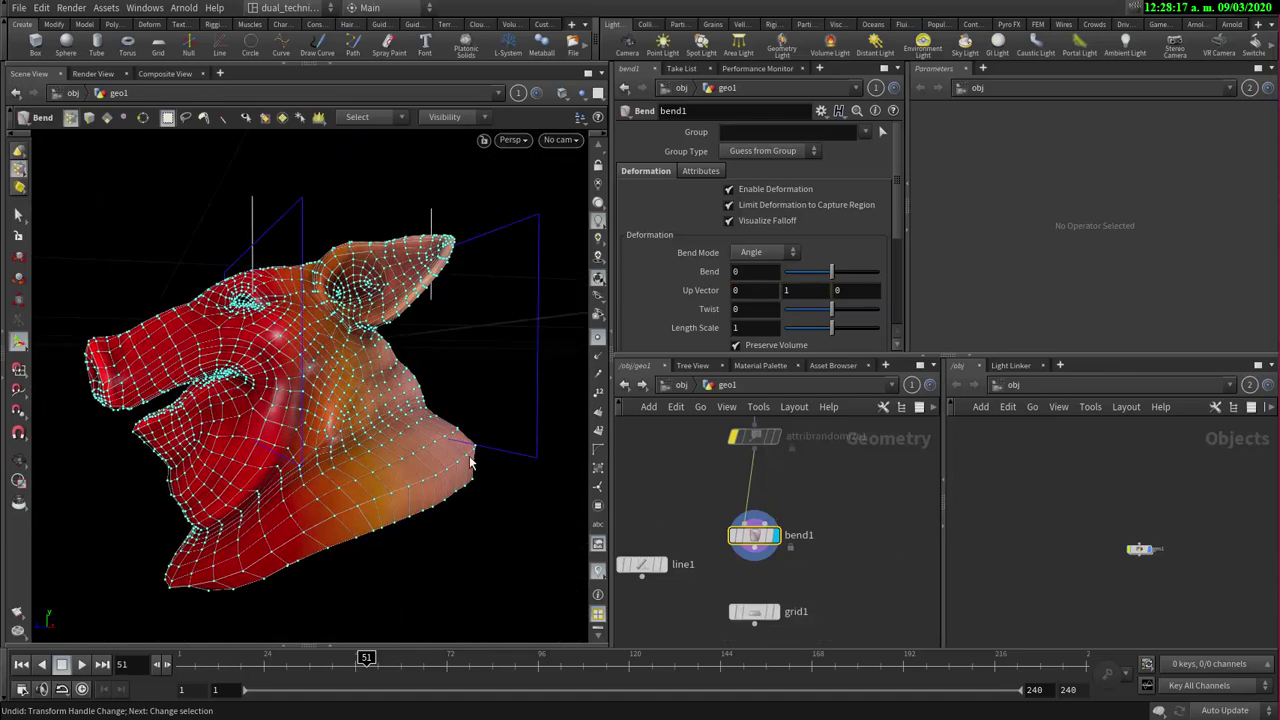
{"action": "key", "text": "Escape"}
{"action": "left_click_drag", "start_coordinate": [497, 431], "coordinate": [390, 420]}
{"action": "key", "text": "Return"}
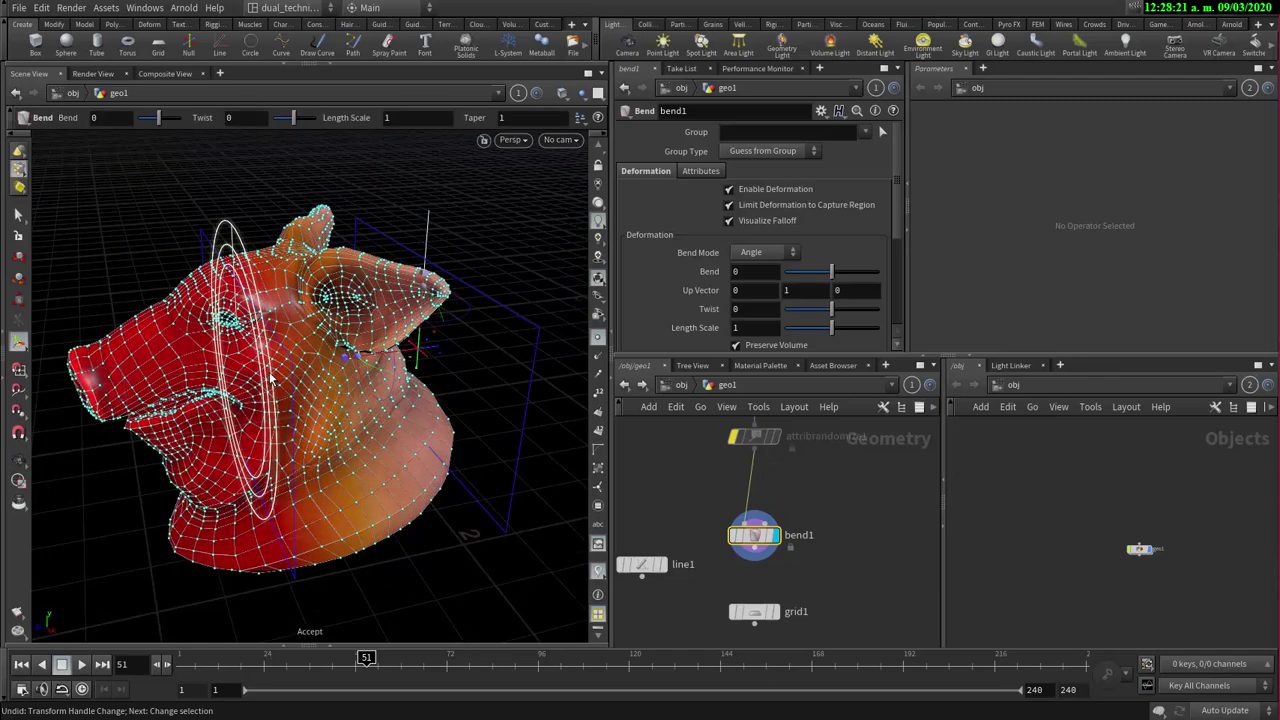
{"action": "left_click_drag", "start_coordinate": [270, 378], "coordinate": [106, 409]}
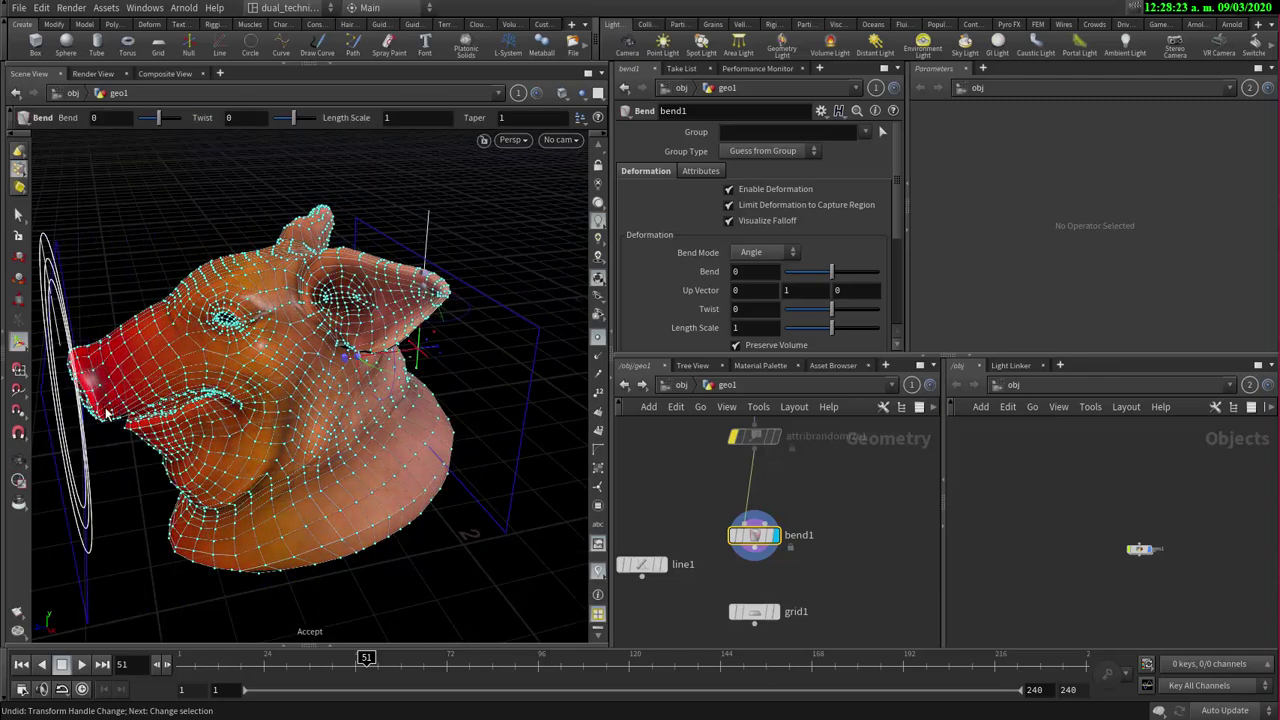
- Set bend1's Bend to 90 and inspect the deformed head against the templated original wireframe
{"action": "right_click_drag", "start_coordinate": [240, 395], "coordinate": [295, 370], "text": "alt"}
{"action": "left_click_drag", "start_coordinate": [295, 370], "coordinate": [335, 368], "text": "alt"}
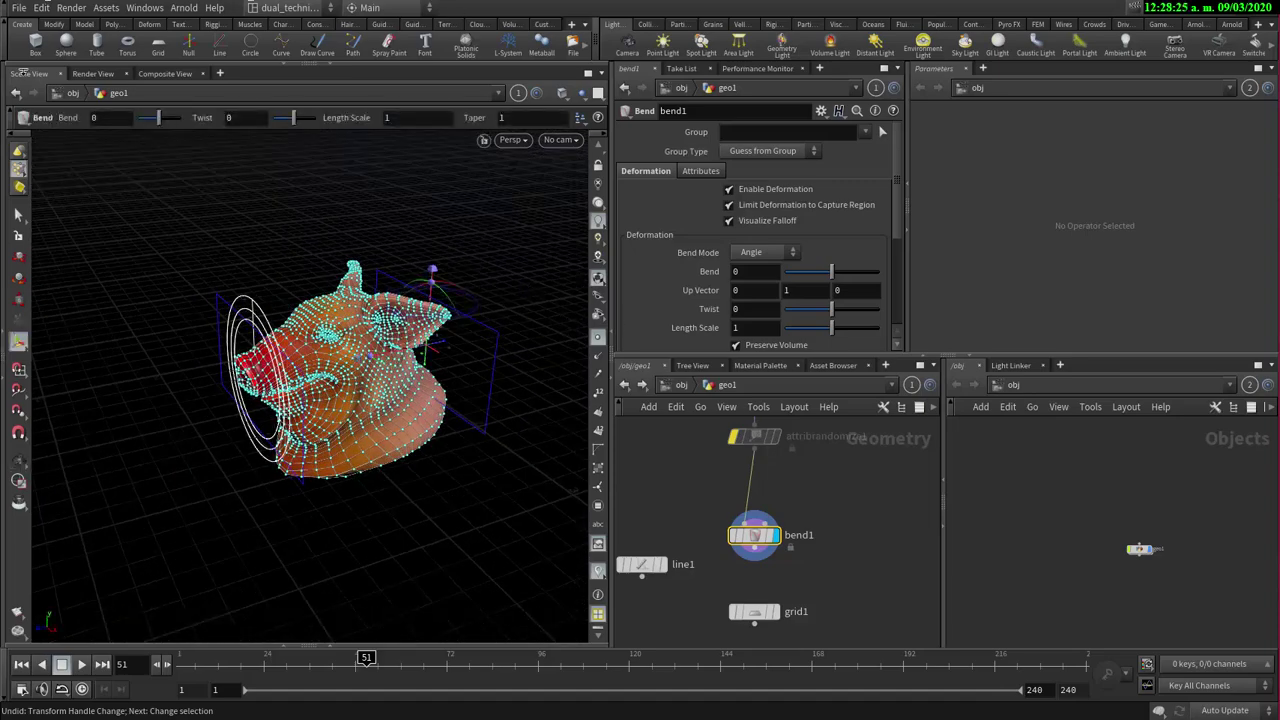
{"action": "left_click_drag", "start_coordinate": [158, 118], "coordinate": [179, 118]}
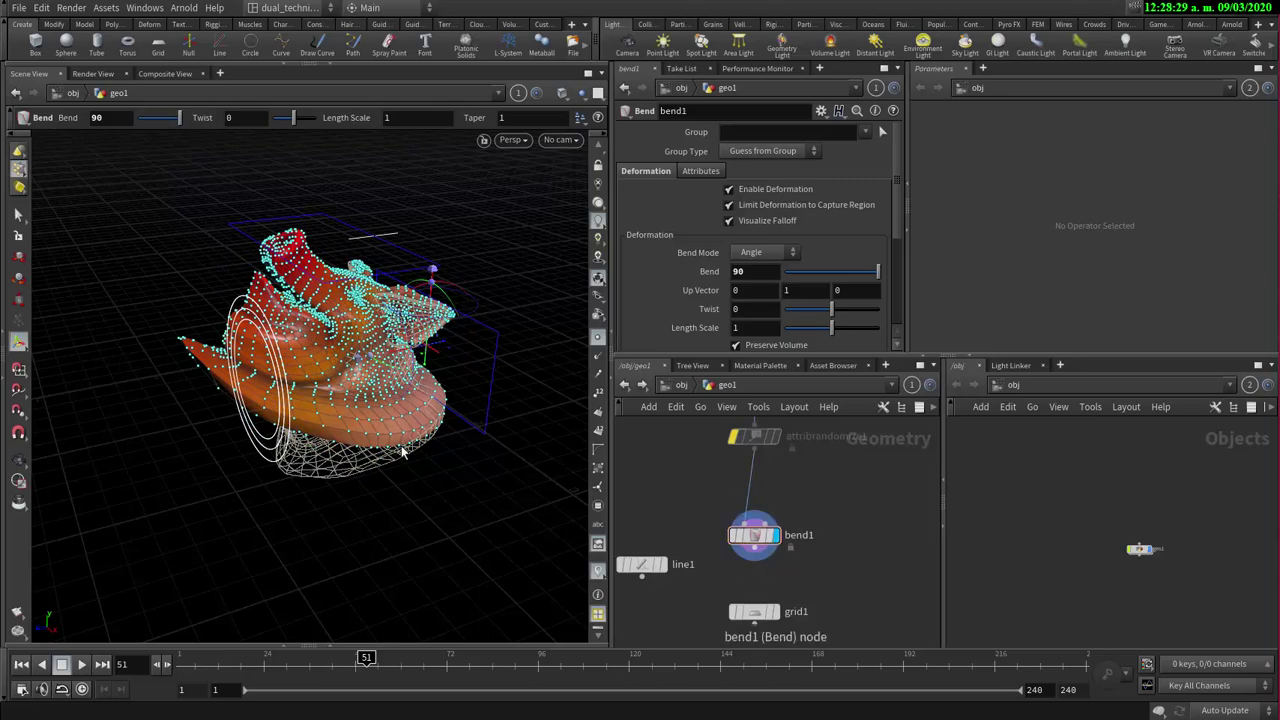
{"action": "key", "text": "Escape"}
{"action": "left_click_drag", "start_coordinate": [282, 420], "coordinate": [192, 396]}
{"action": "right_click_drag", "start_coordinate": [258, 424], "coordinate": [385, 352]}
{"action": "left_click_drag", "start_coordinate": [385, 352], "coordinate": [266, 380]}
- Reposition the bypassed attribrandomize1 node between testgeometry_pighead1 and bend1 in the network
{"action": "middle_click_drag", "start_coordinate": [762, 430], "coordinate": [783, 494]}
{"action": "scroll", "coordinate": [783, 497], "scroll_direction": "up", "scroll_amount": 1}
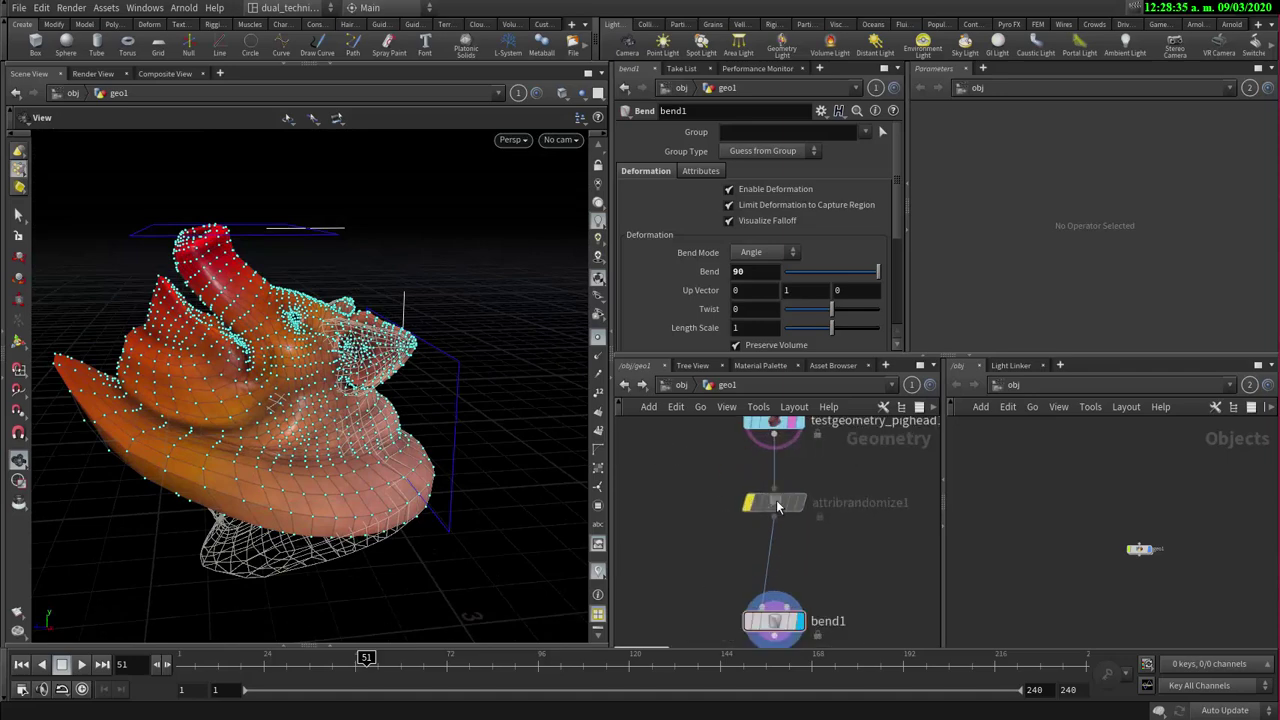
{"action": "left_click_drag", "start_coordinate": [780, 504], "coordinate": [798, 513]}
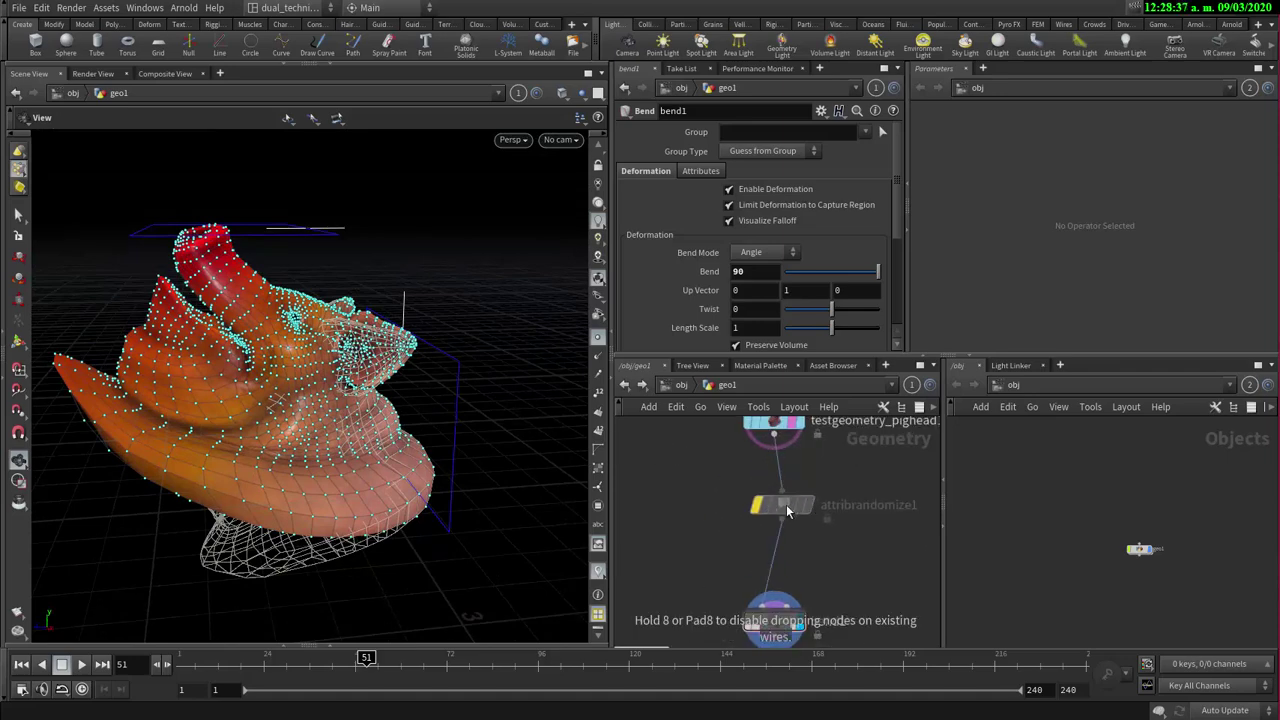
- Enable the attribrandomize1 node ahead of the bend and toggle its bypass to compare the bent pig head with and without it
{"action": "left_click", "coordinate": [747, 513]}
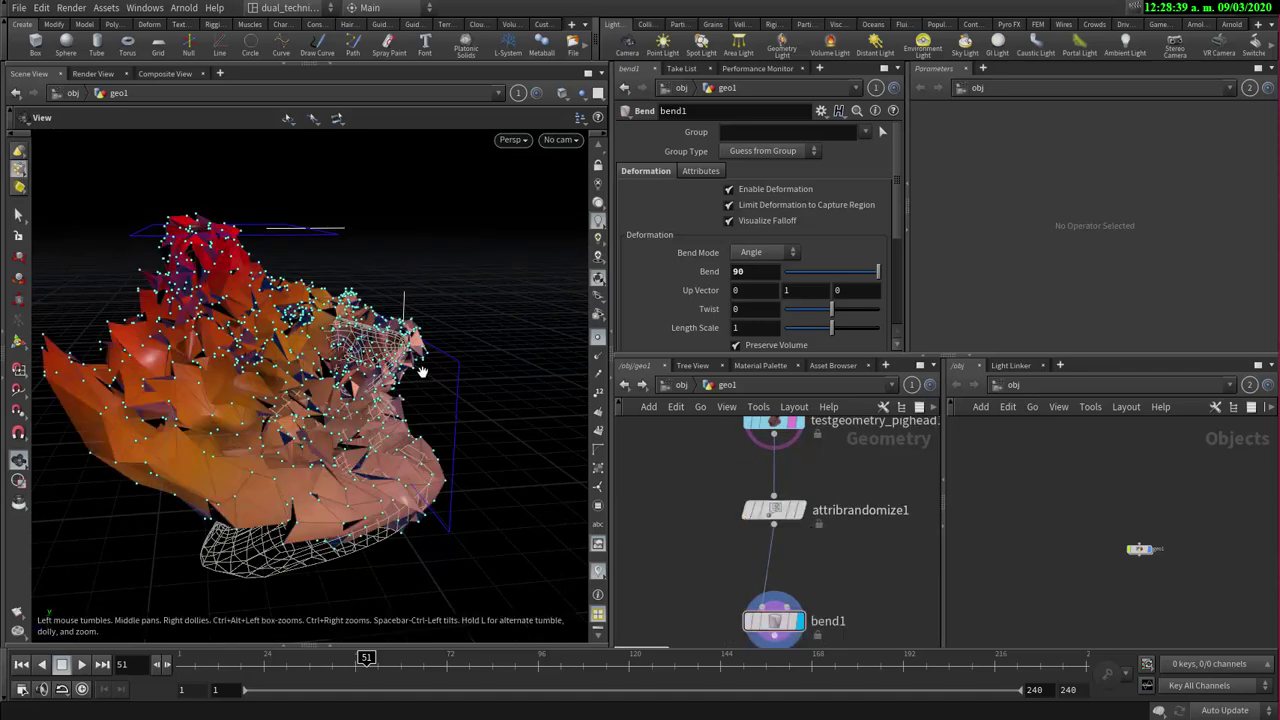
{"action": "left_click_drag", "start_coordinate": [420, 366], "coordinate": [445, 415]}
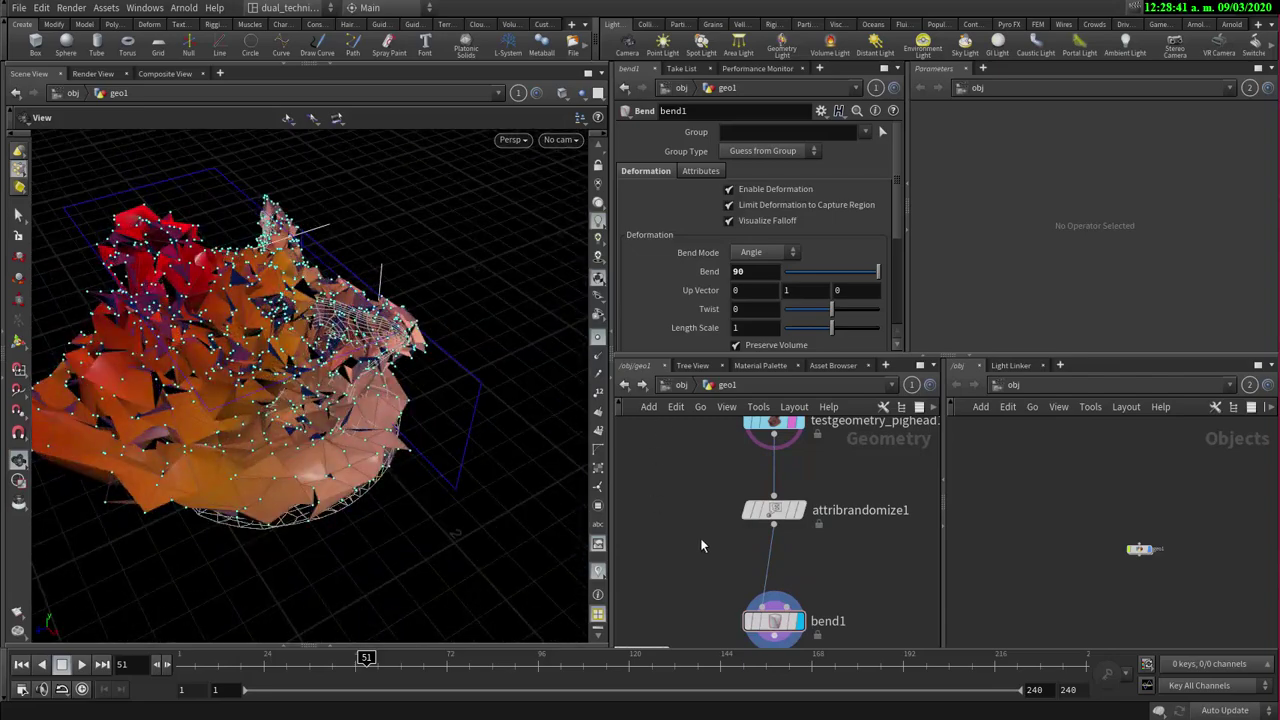
{"action": "mouse_move", "coordinate": [776, 508]}
{"action": "left_mouse_down"}
{"action": "mouse_move", "coordinate": [744, 512]}
{"action": "mouse_move", "coordinate": [765, 505]}
{"action": "mouse_move", "coordinate": [778, 520]}
{"action": "left_mouse_up"}
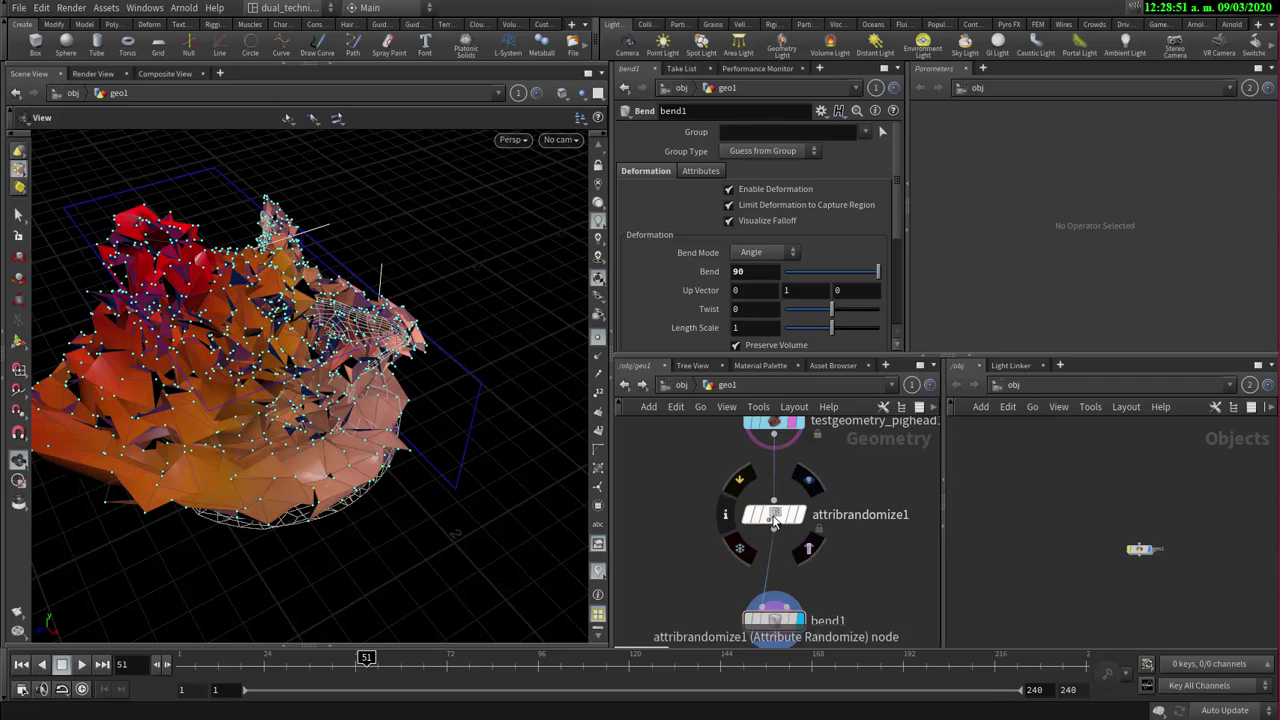
{"action": "middle_click_drag", "start_coordinate": [299, 340], "coordinate": [311, 404]}
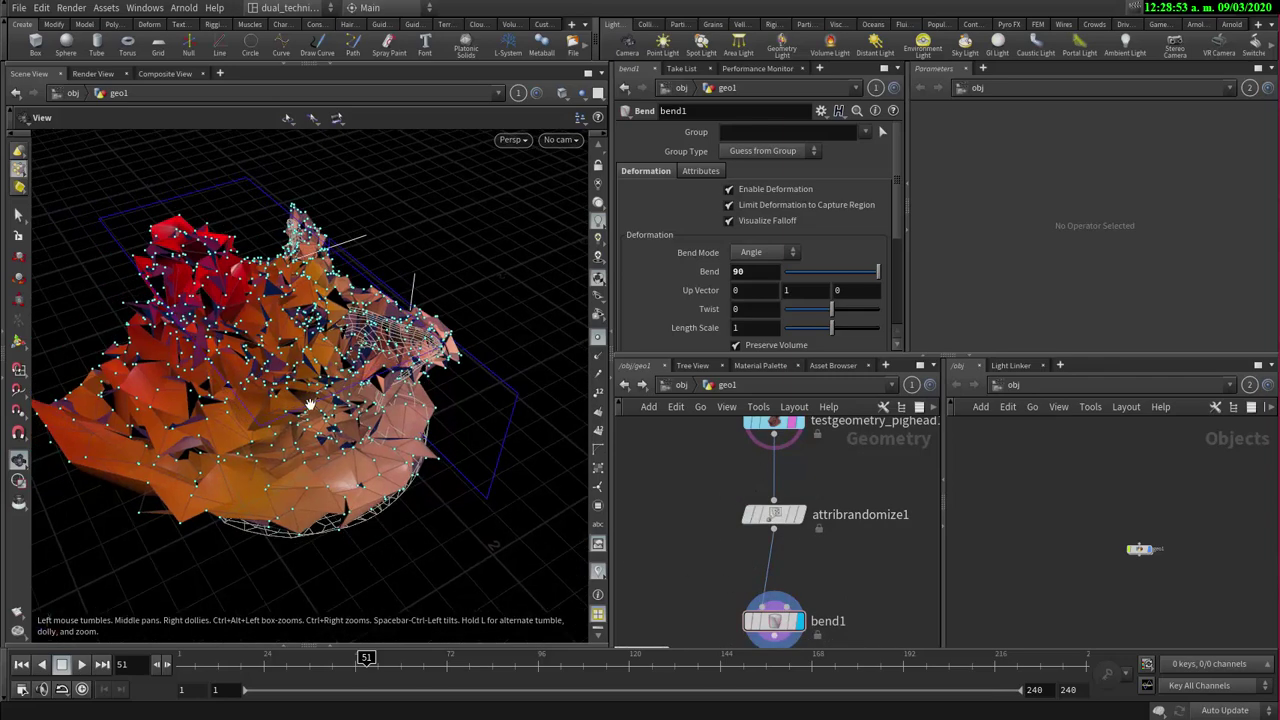
{"action": "left_click", "coordinate": [748, 519]}
{"action": "left_click", "coordinate": [747, 519]}
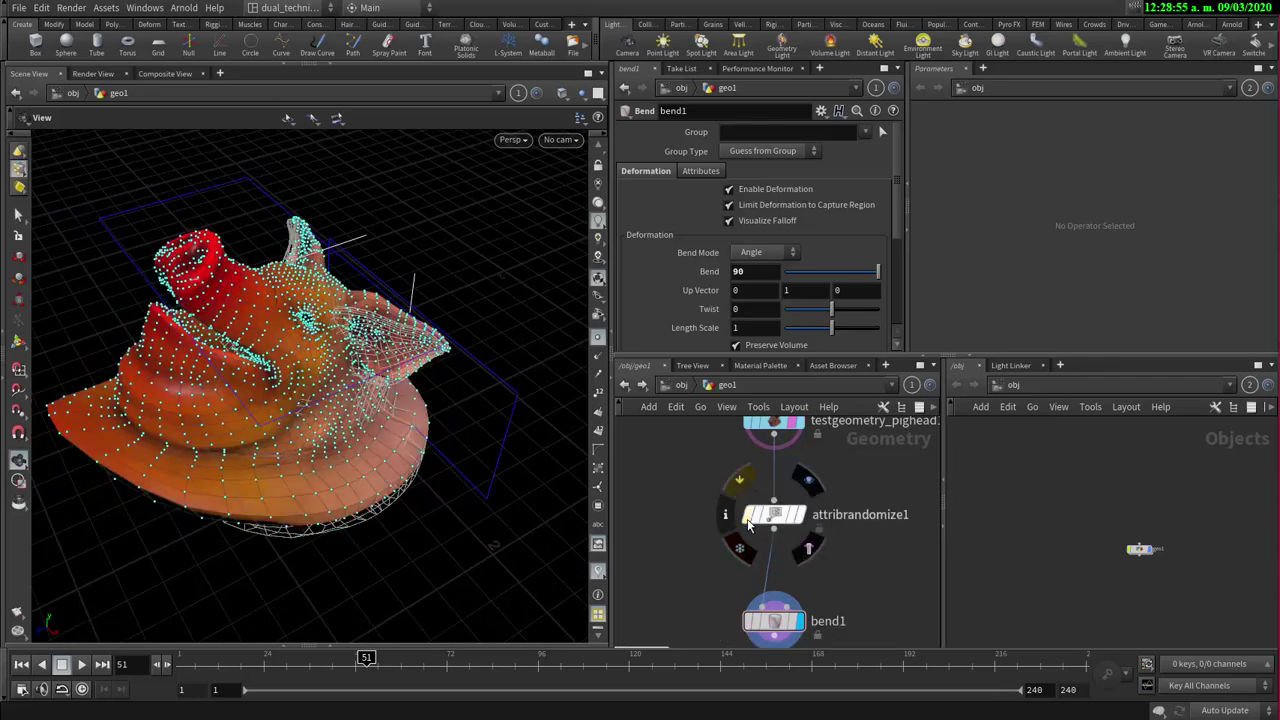
- Select the attribrandomize1 node and display its output instead of the bend's
{"action": "left_click", "coordinate": [789, 519]}
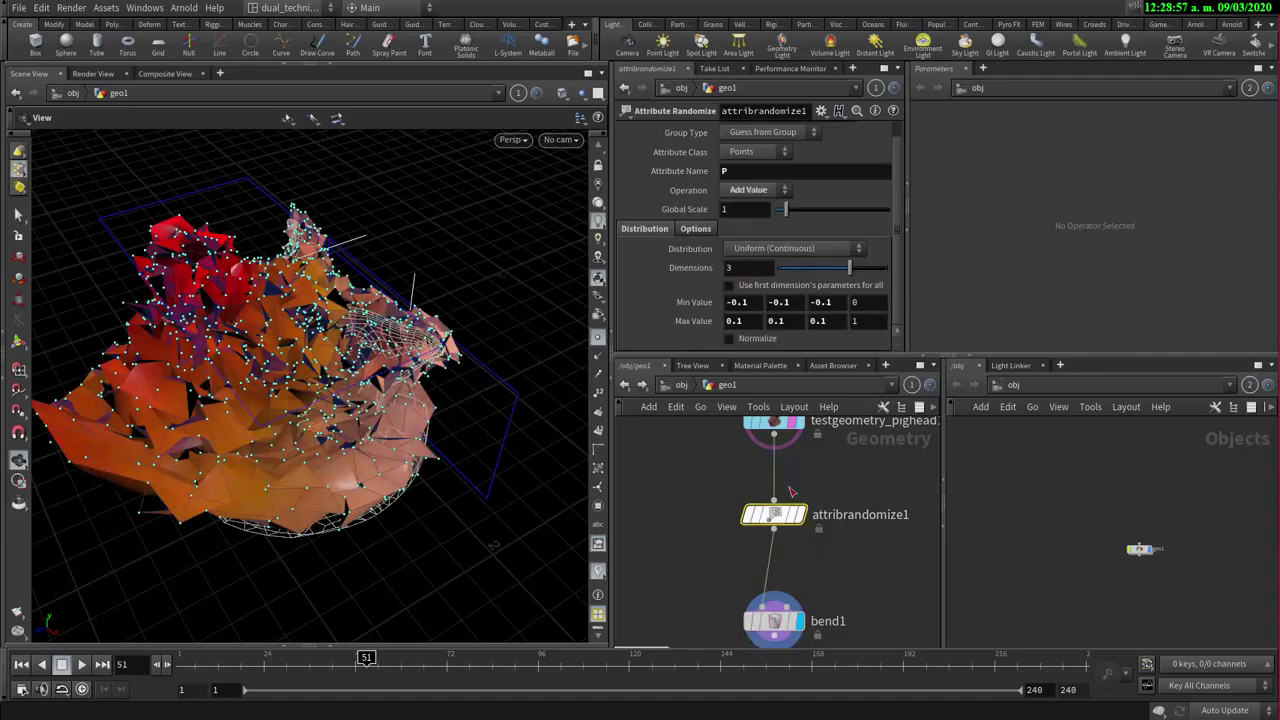
{"action": "middle_click_drag", "start_coordinate": [790, 479], "coordinate": [804, 578]}
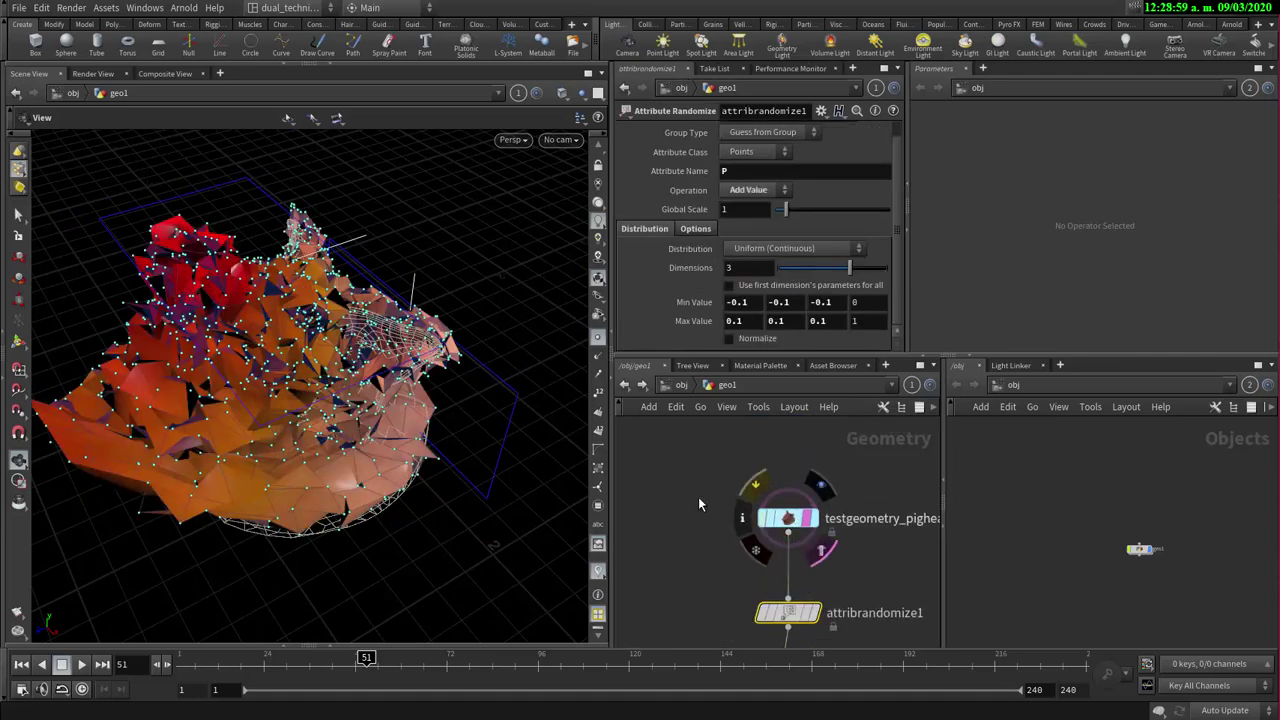
{"action": "middle_click_drag", "start_coordinate": [787, 533], "coordinate": [804, 468]}
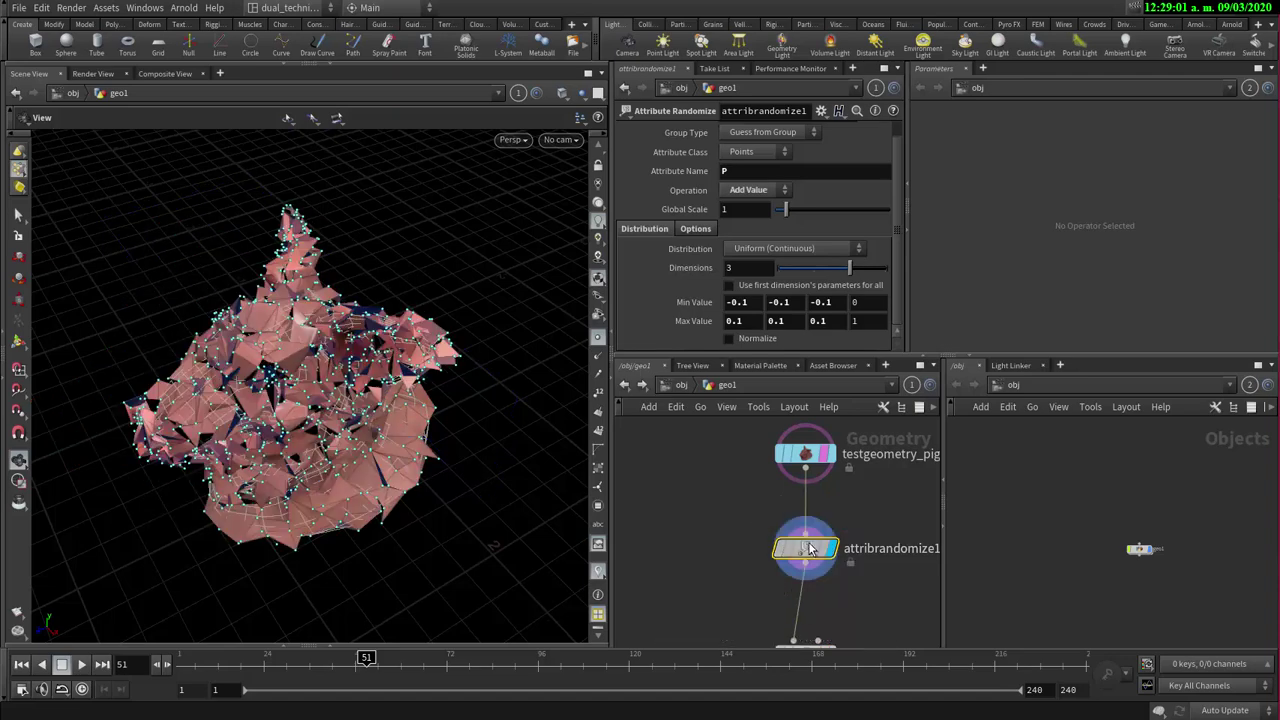
- Open the node info for testgeometry_pighead1 and move its window clear of the network
{"action": "middle_click", "coordinate": [801, 461]}
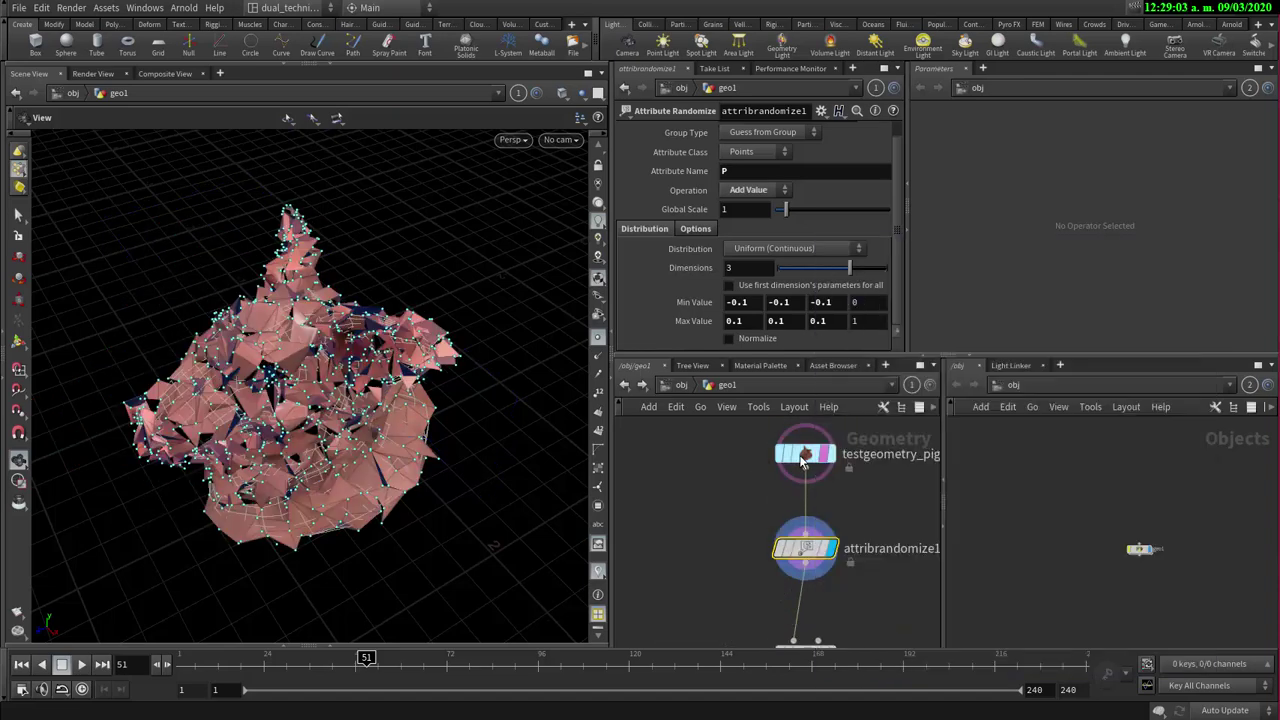
{"action": "right_click", "coordinate": [801, 461]}
{"action": "left_click", "coordinate": [735, 463]}
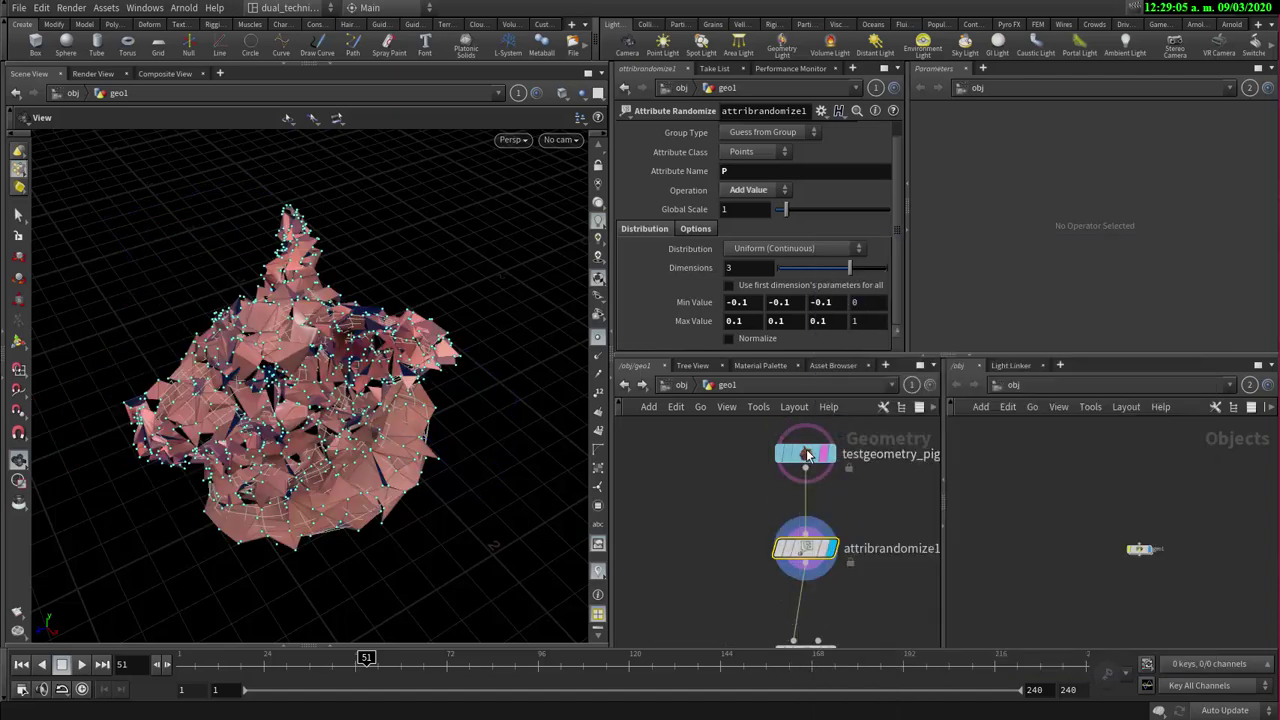
{"action": "left_click", "coordinate": [786, 454]}
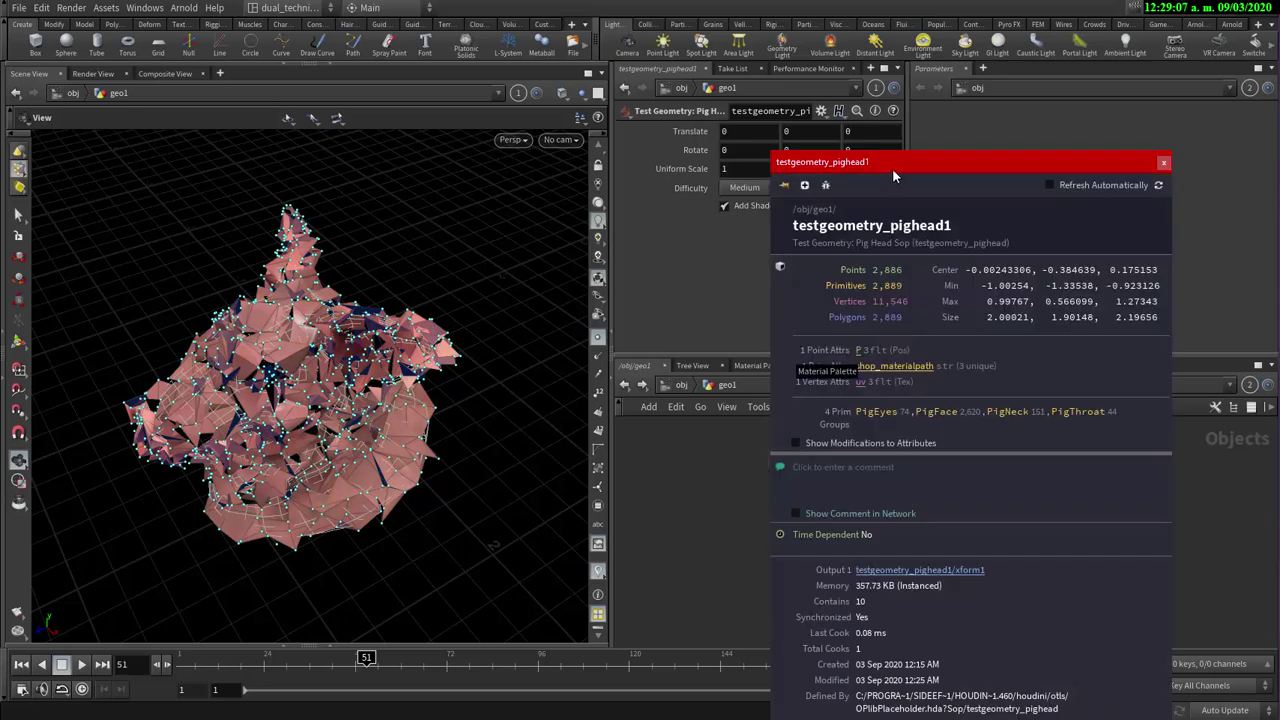
{"action": "left_click_drag", "start_coordinate": [893, 168], "coordinate": [956, 81]}
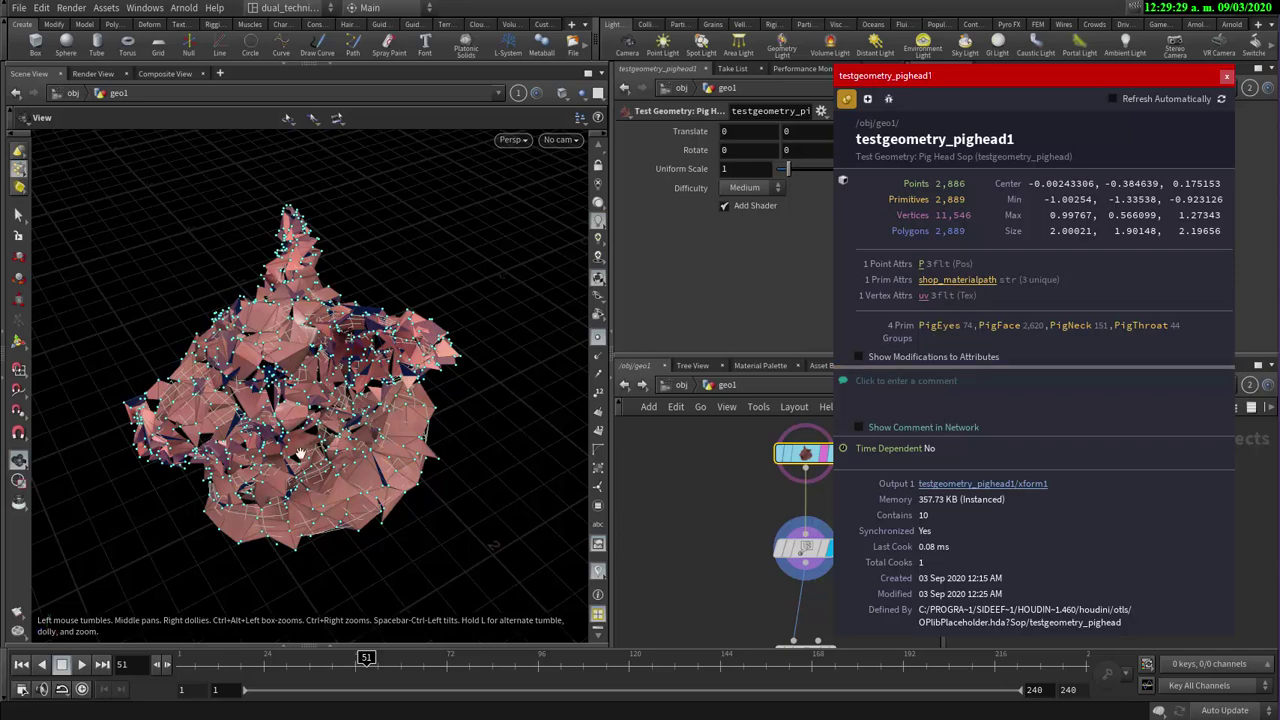
- Show the group list in the viewport and set it to list primitive groups
{"action": "left_click_drag", "start_coordinate": [333, 491], "coordinate": [273, 447]}
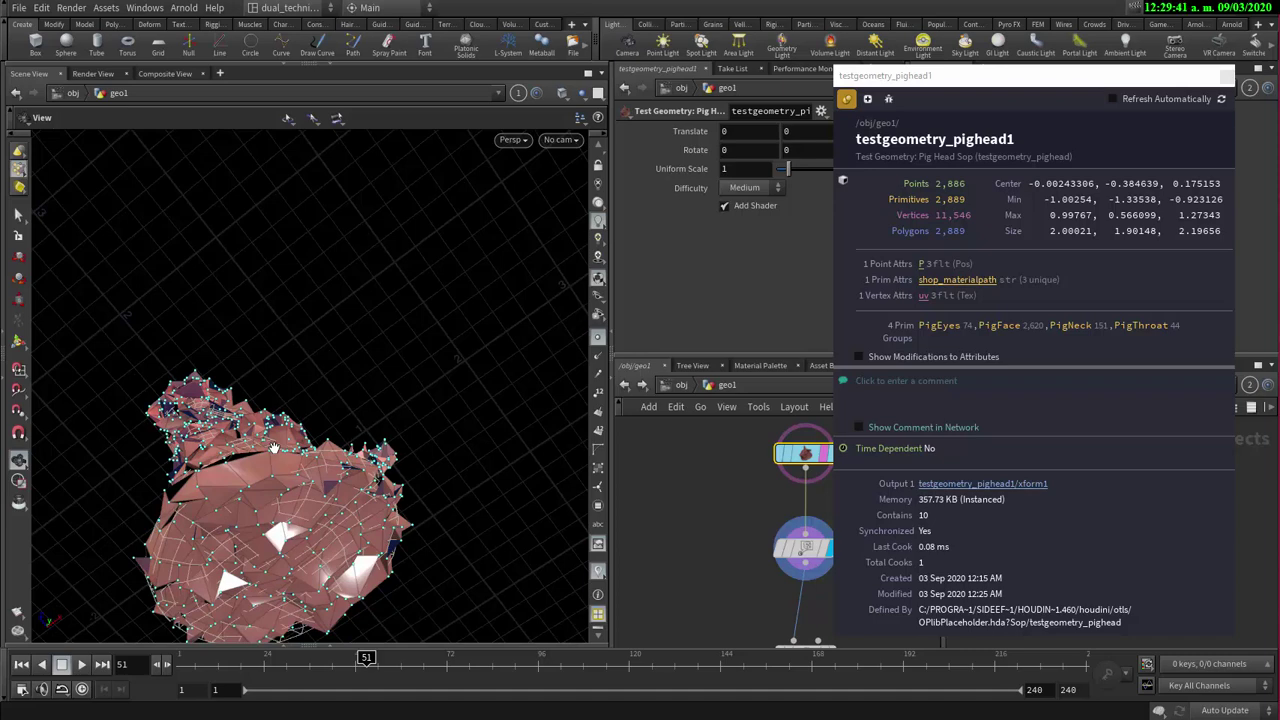
{"action": "middle_click_drag", "start_coordinate": [318, 467], "coordinate": [340, 360]}
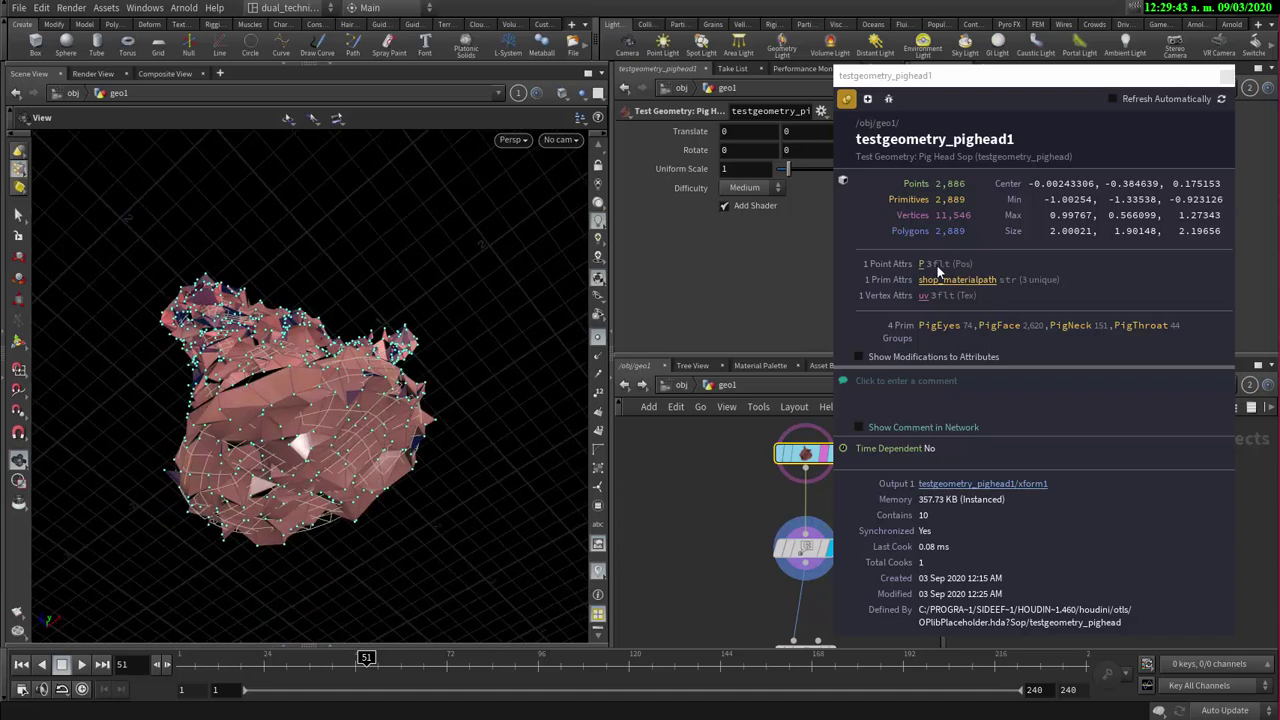
{"action": "left_click_drag", "start_coordinate": [324, 343], "coordinate": [490, 406]}
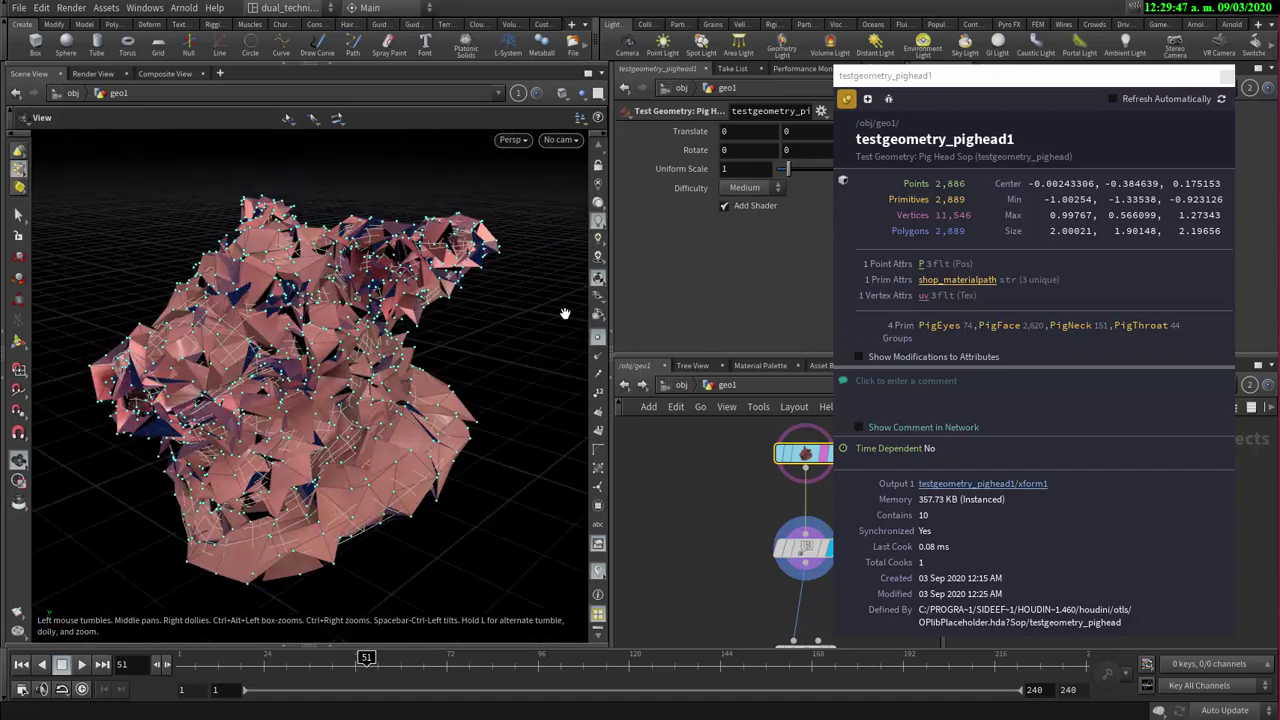
{"action": "left_click", "coordinate": [598, 508]}
{"action": "left_click", "coordinate": [598, 508]}
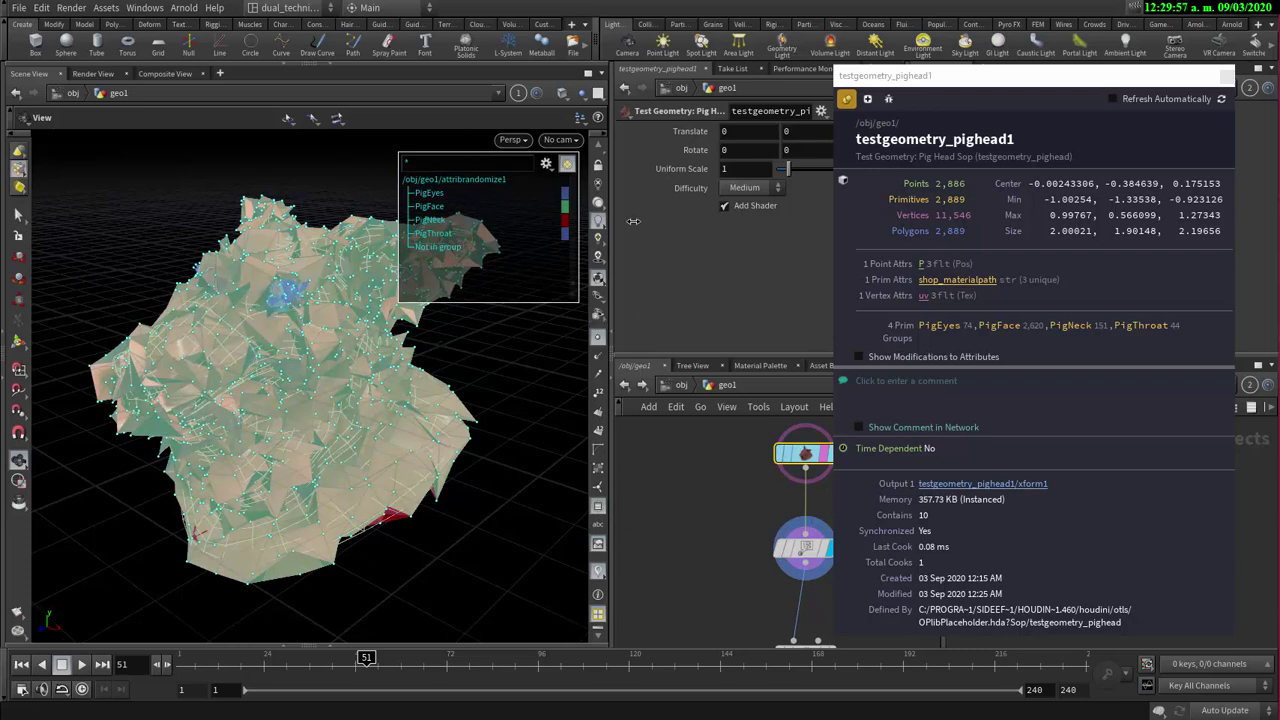
{"action": "left_click", "coordinate": [547, 166]}
{"action": "left_click", "coordinate": [567, 180]}
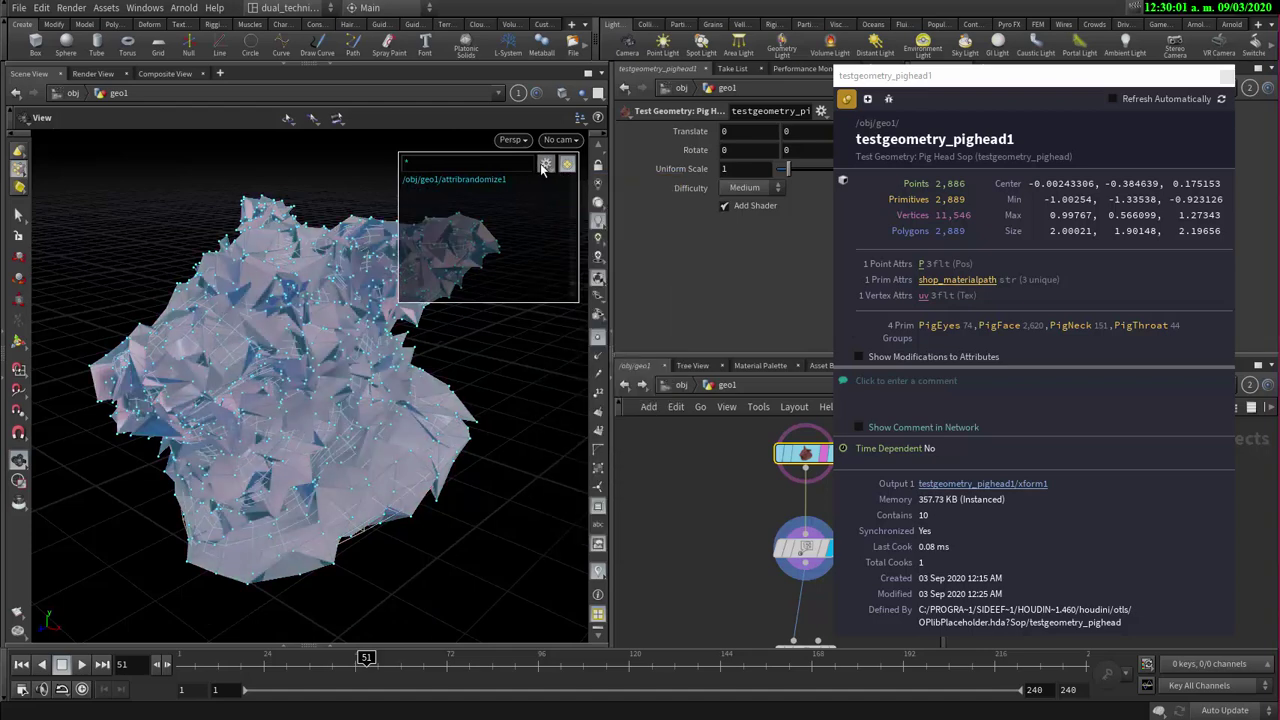
{"action": "left_click", "coordinate": [545, 165]}
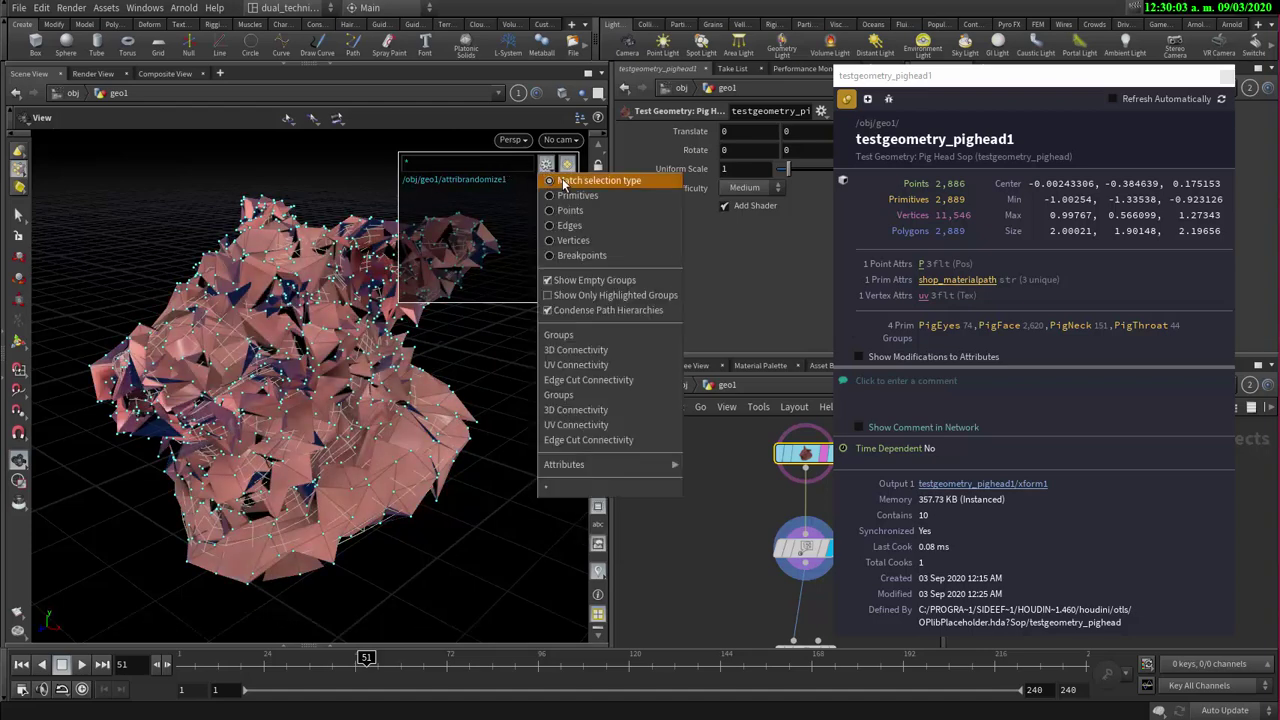
{"action": "left_click", "coordinate": [553, 181]}
{"action": "left_click", "coordinate": [545, 165]}
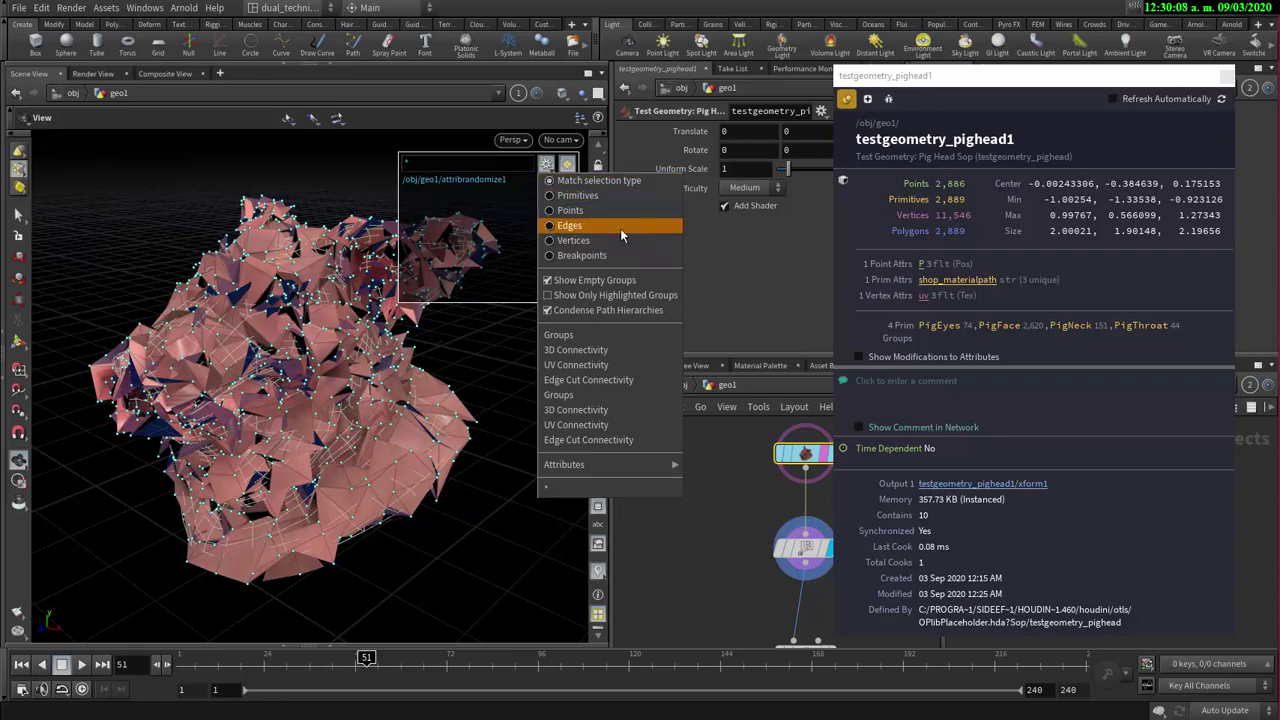
{"action": "left_click", "coordinate": [576, 195]}
- Activate the Select tool and examine the PigNeck and PigFace primitive groups on the underside of the randomized head
{"action": "left_click_drag", "start_coordinate": [230, 420], "coordinate": [207, 520]}
{"action": "left_click_drag", "start_coordinate": [224, 374], "coordinate": [288, 382]}
{"action": "scroll", "coordinate": [337, 351], "scroll_direction": "up", "scroll_amount": 4}
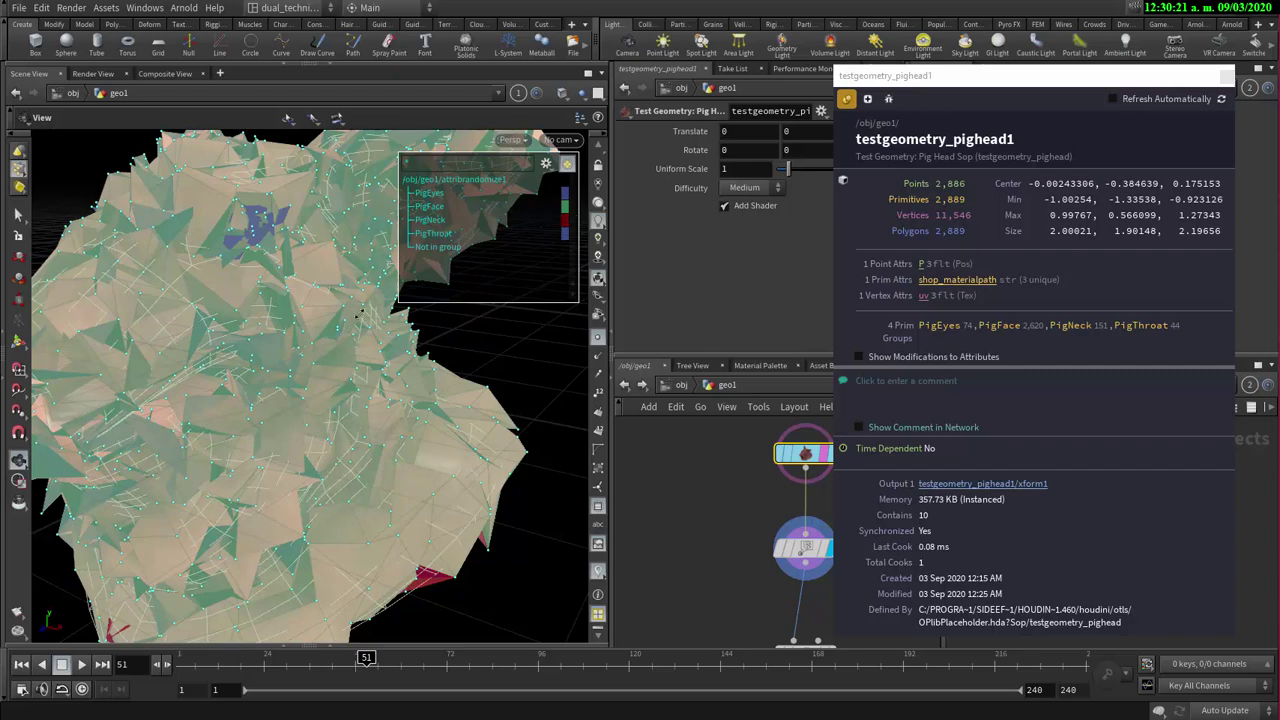
{"action": "left_click_drag", "start_coordinate": [286, 471], "coordinate": [300, 290]}
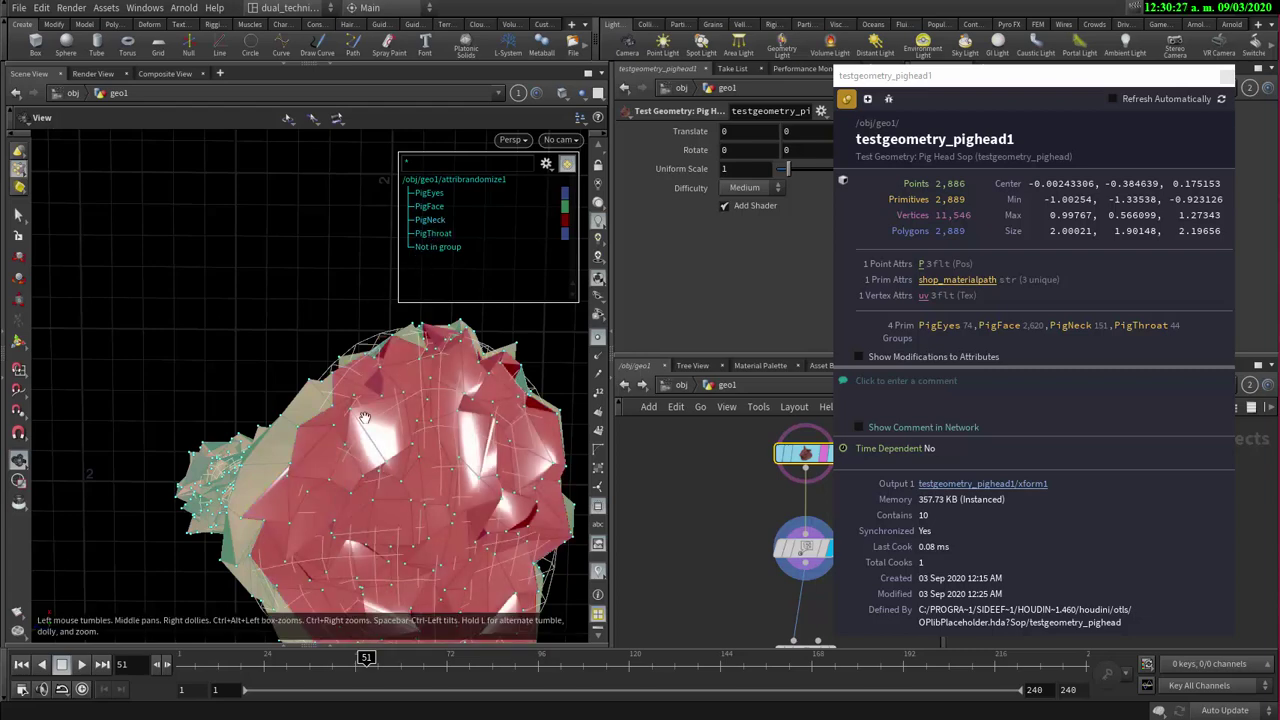
{"action": "left_click_drag", "start_coordinate": [368, 518], "coordinate": [291, 449]}
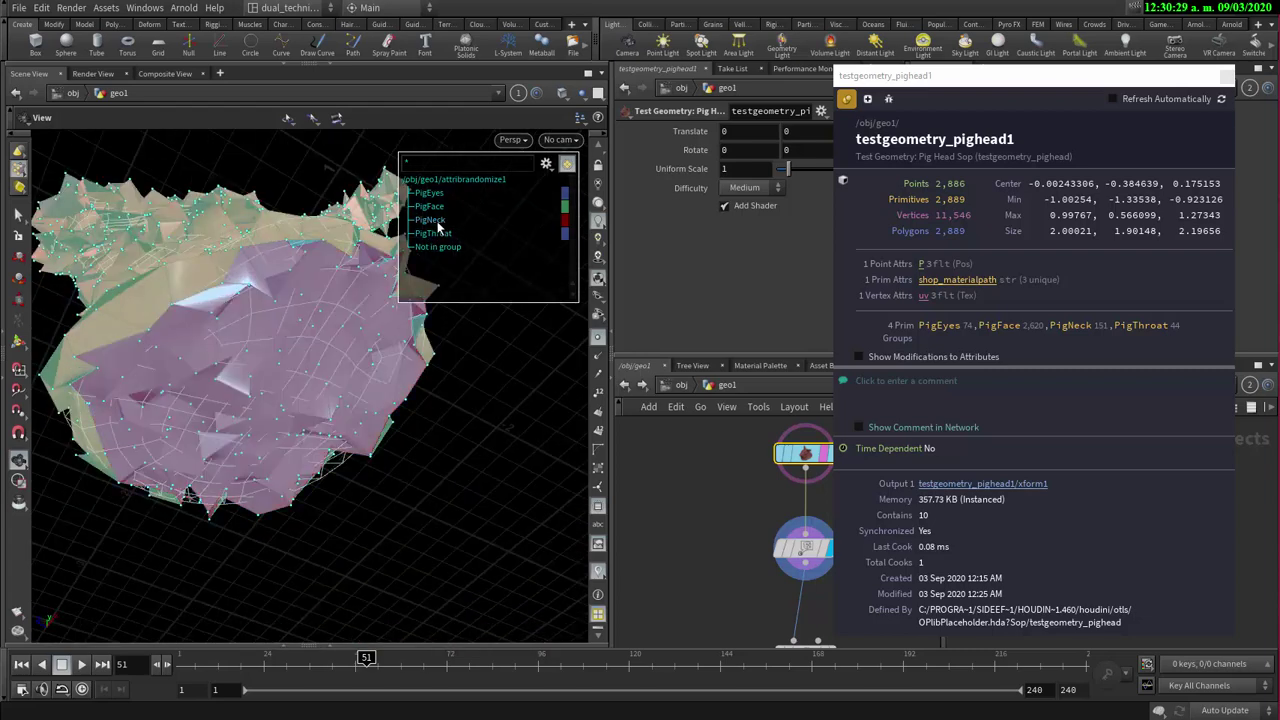
{"action": "left_click", "coordinate": [17, 213]}
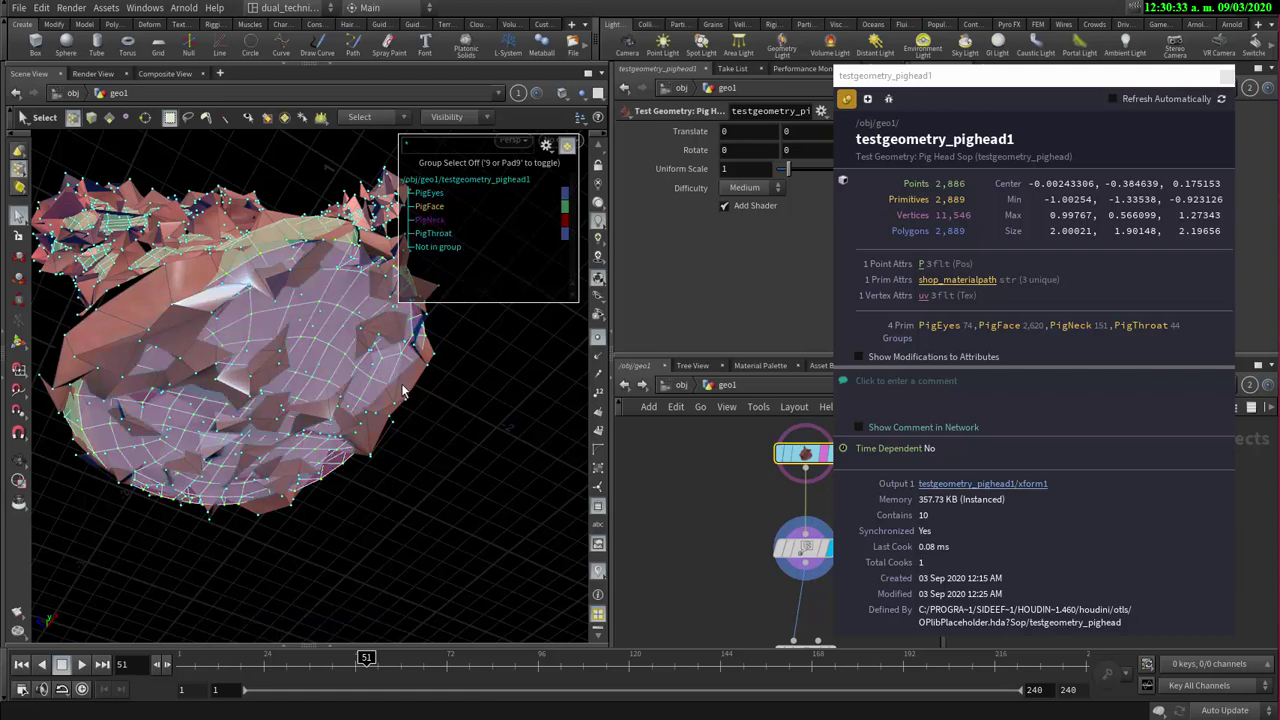
{"action": "left_click_drag", "start_coordinate": [431, 463], "coordinate": [361, 460], "text": "alt"}
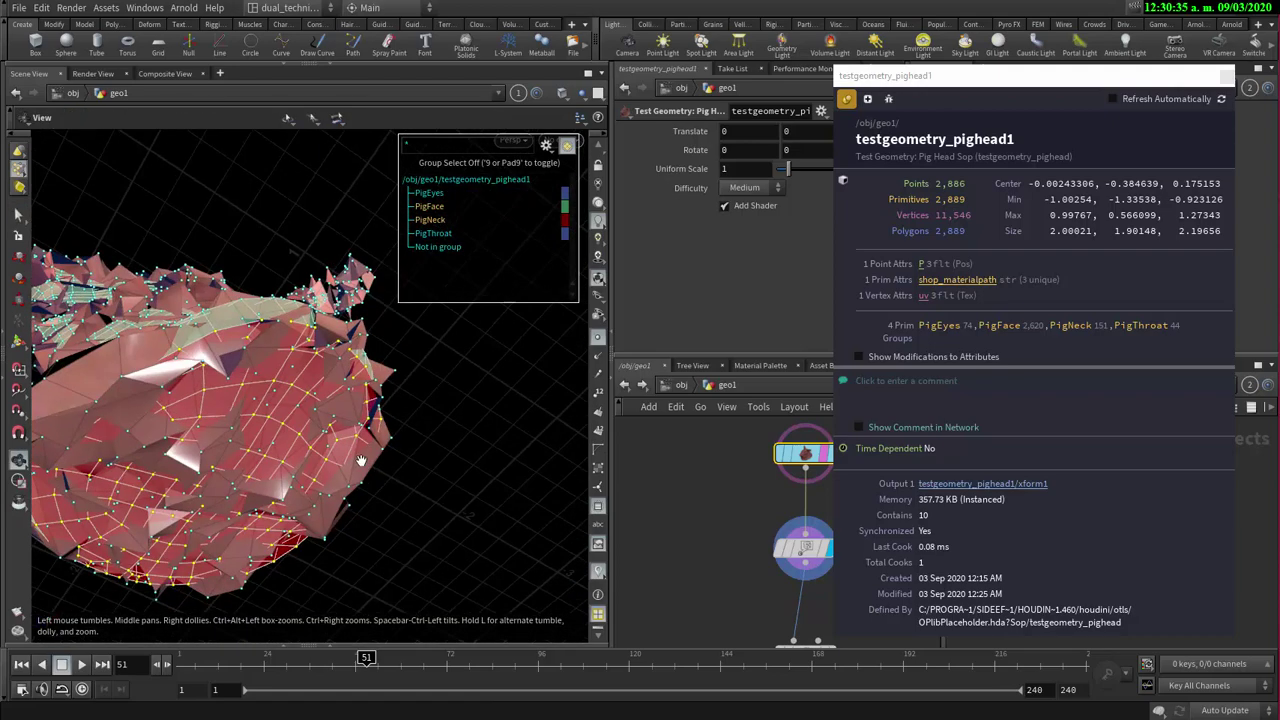
{"action": "right_click_drag", "start_coordinate": [284, 417], "coordinate": [210, 397], "text": "alt"}
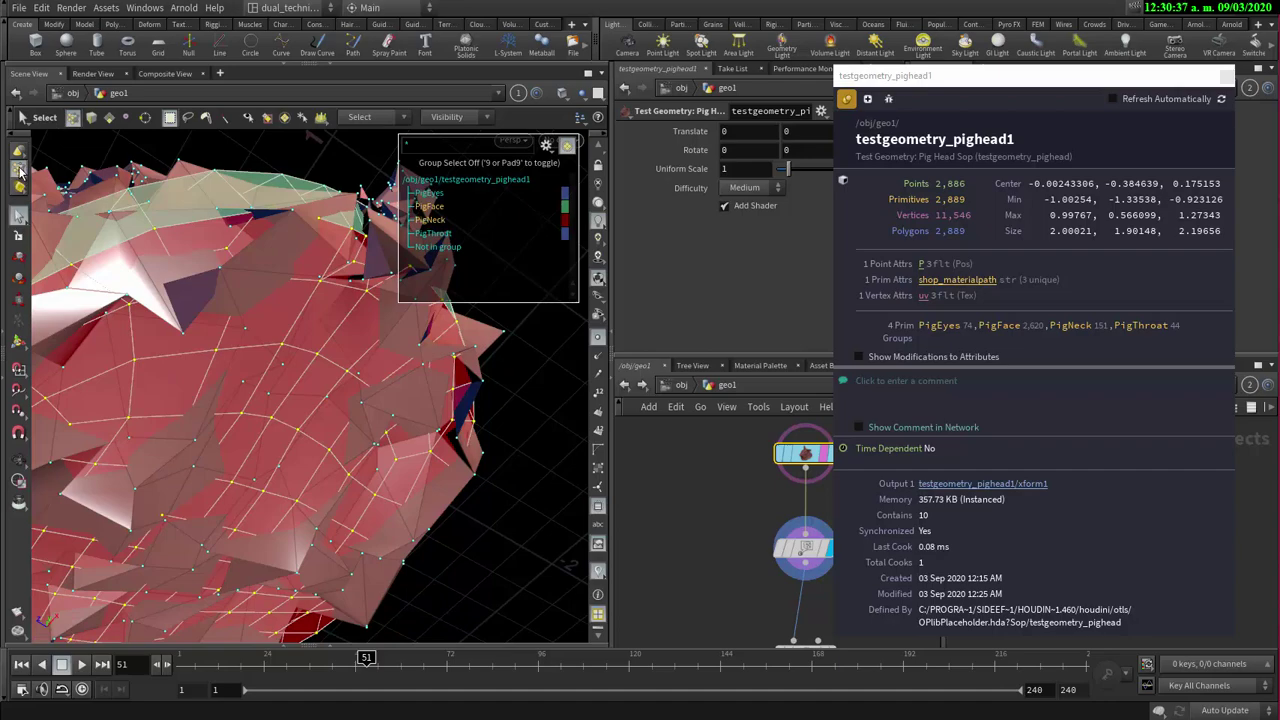
- Set the geometry selection mode to Points and examine the highlighted group points around the pig head
{"action": "right_click", "coordinate": [19, 172]}
{"action": "left_click", "coordinate": [82, 176]}
{"action": "key", "text": "Escape"}
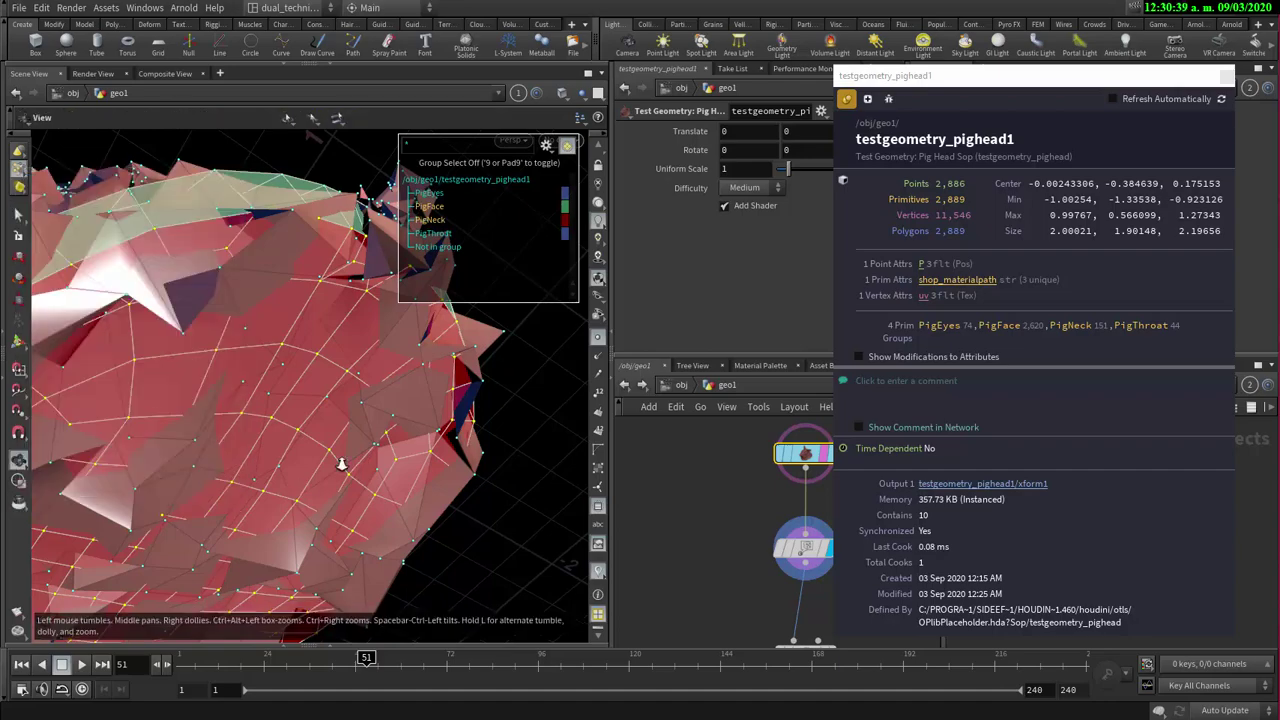
{"action": "right_click_drag", "start_coordinate": [342, 464], "coordinate": [405, 474], "text": "alt"}
{"action": "left_click_drag", "start_coordinate": [405, 474], "coordinate": [281, 443], "text": "alt"}
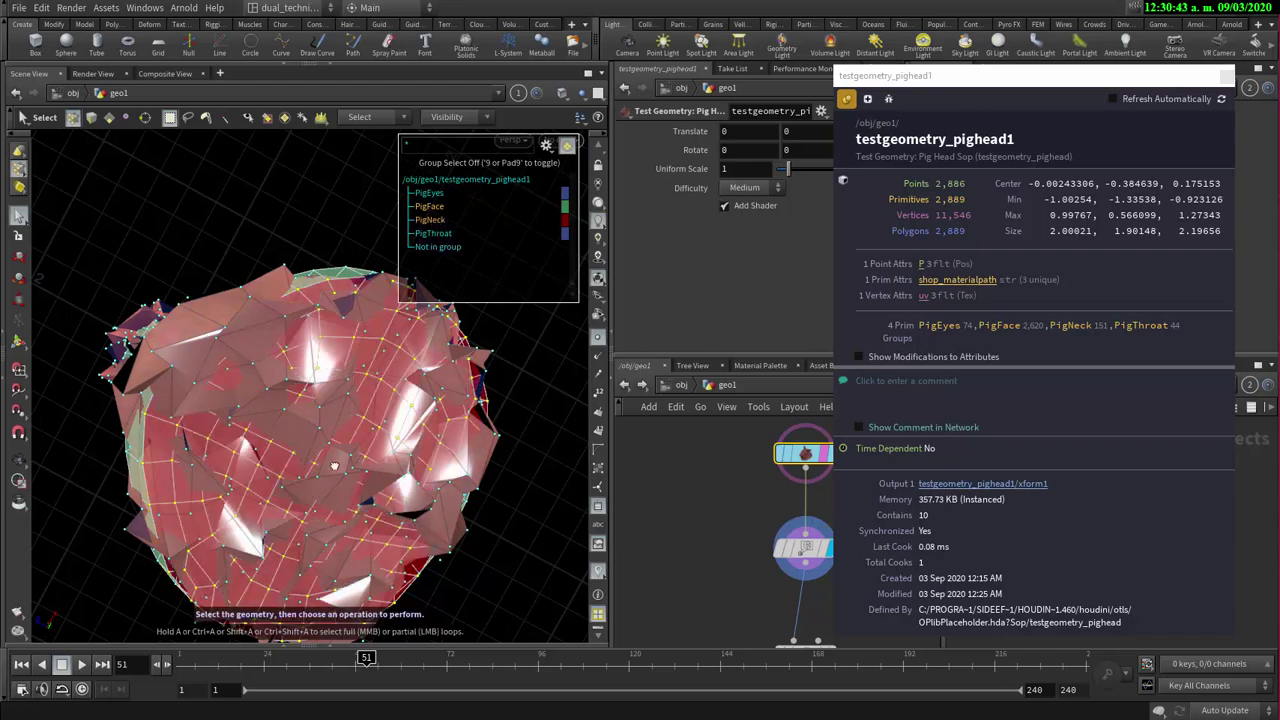
{"action": "left_click_drag", "start_coordinate": [333, 464], "coordinate": [400, 450], "text": "alt"}
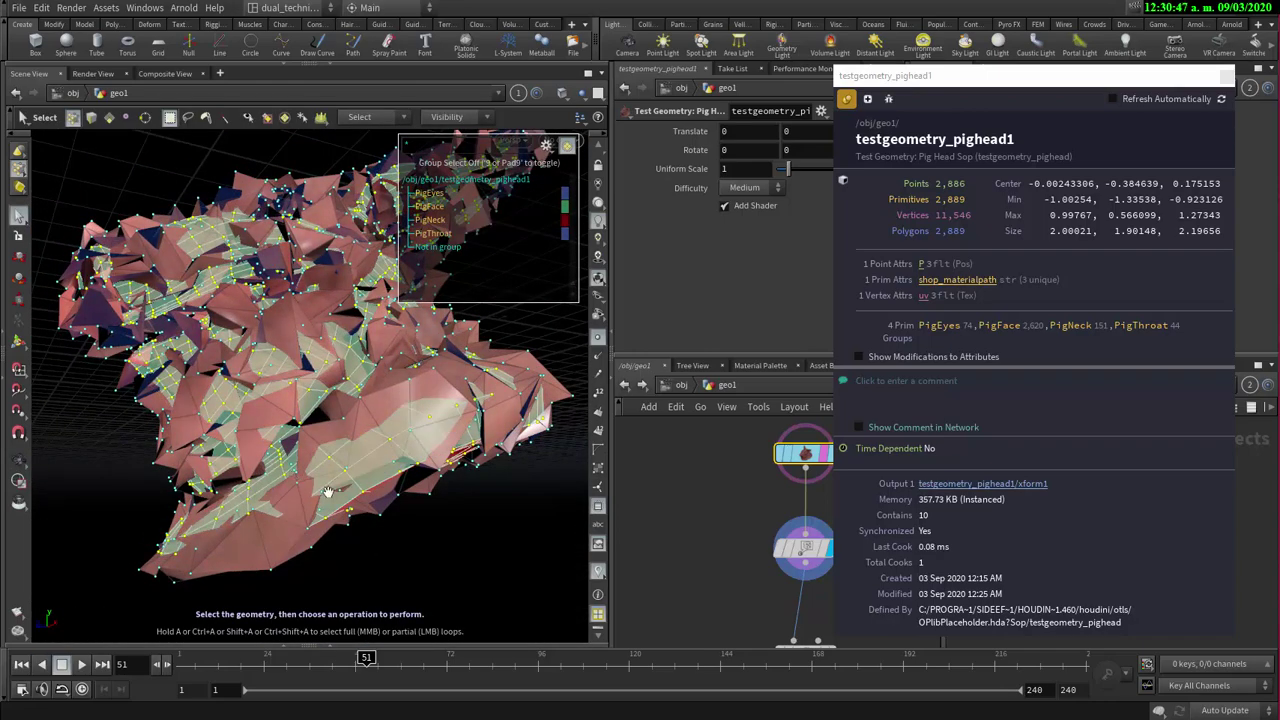
{"action": "left_click_drag", "start_coordinate": [323, 488], "coordinate": [357, 416], "text": "alt"}
- Set the geometry selection mode to Primitives and pick the PigNeck group in the group list
{"action": "right_click", "coordinate": [20, 168]}
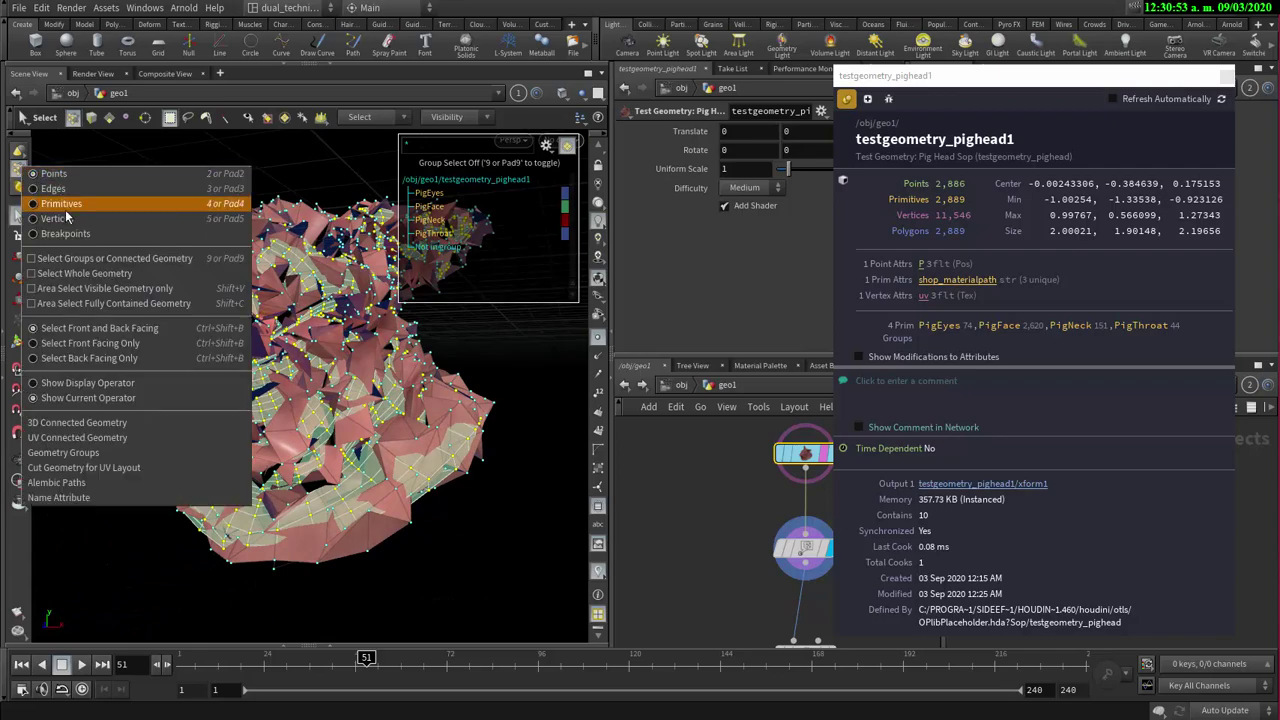
{"action": "left_click", "coordinate": [67, 208]}
{"action": "left_click_drag", "start_coordinate": [437, 511], "coordinate": [388, 296], "text": "alt"}
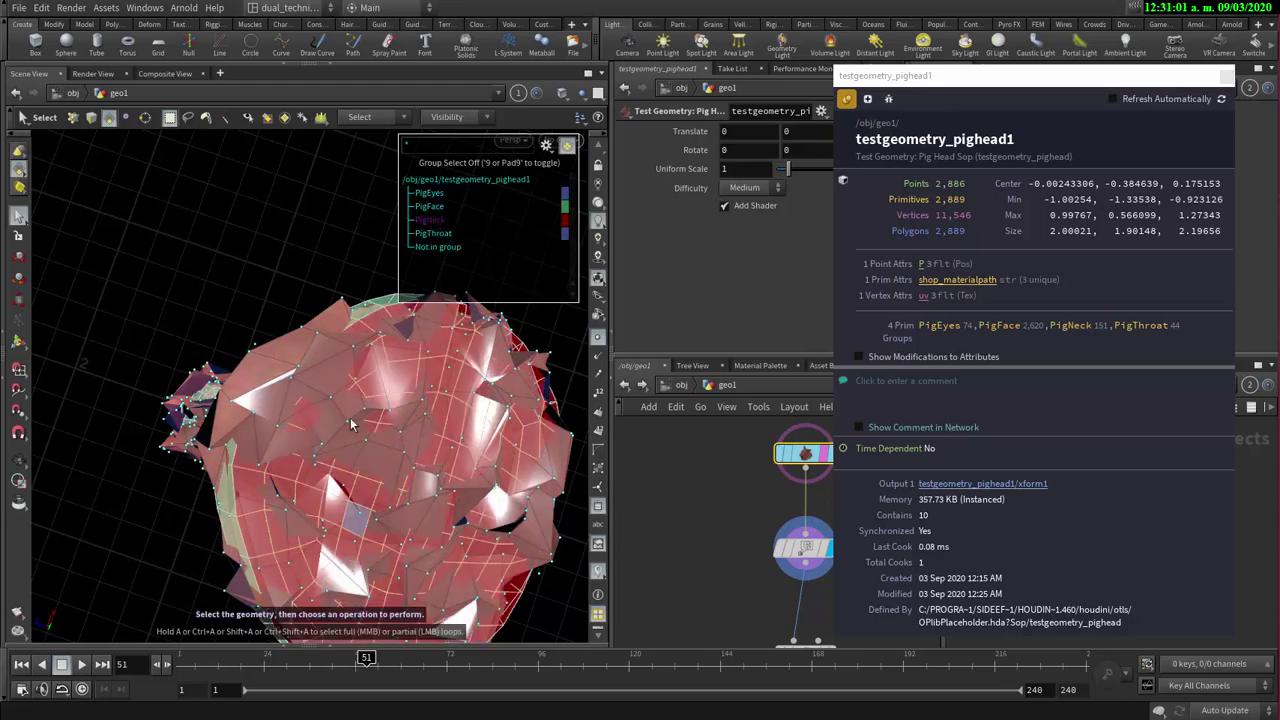
{"action": "key", "text": "Escape"}
{"action": "left_click_drag", "start_coordinate": [332, 455], "coordinate": [316, 433]}
{"action": "left_click", "coordinate": [421, 224]}
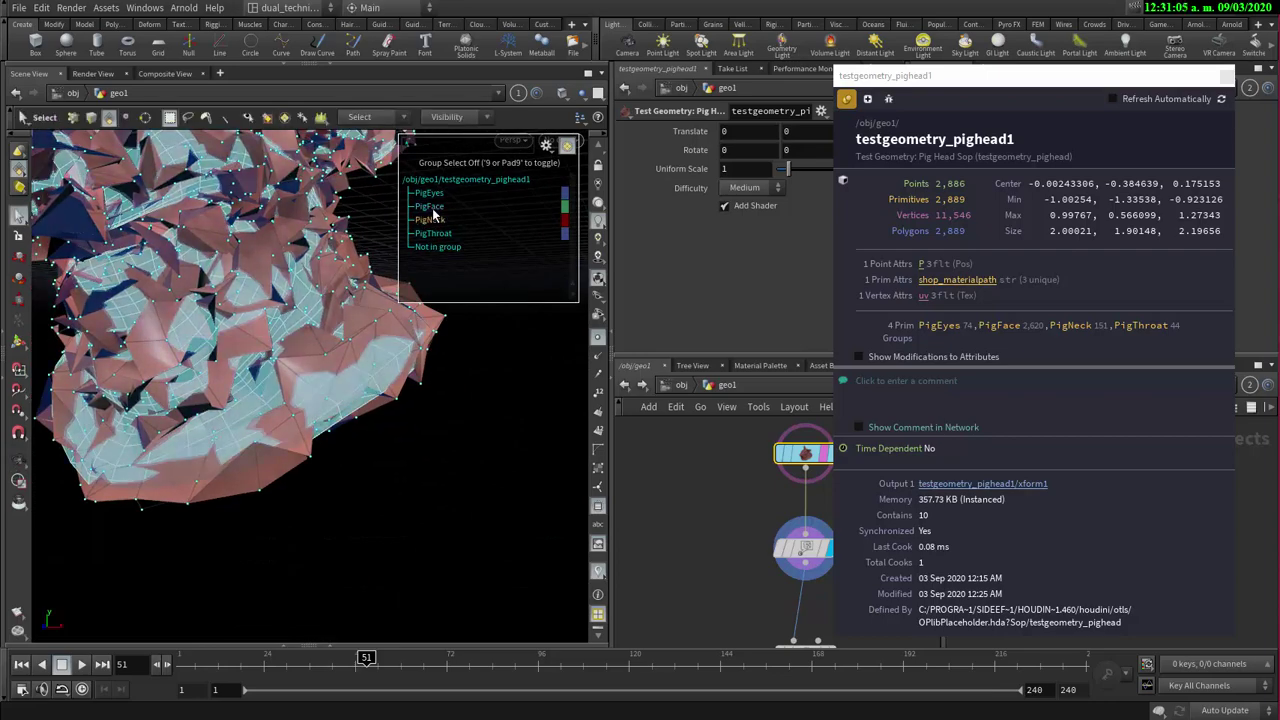
- Examine the PigFace and PigNeck primitives around the randomized head, both close up and from a distance
{"action": "key", "text": "alt"}
{"action": "left_click_drag", "start_coordinate": [396, 388], "coordinate": [275, 440], "text": "alt"}
{"action": "left_click_drag", "start_coordinate": [376, 417], "coordinate": [338, 268], "text": "alt"}
{"action": "key", "text": "s"}
{"action": "key", "text": "Escape"}
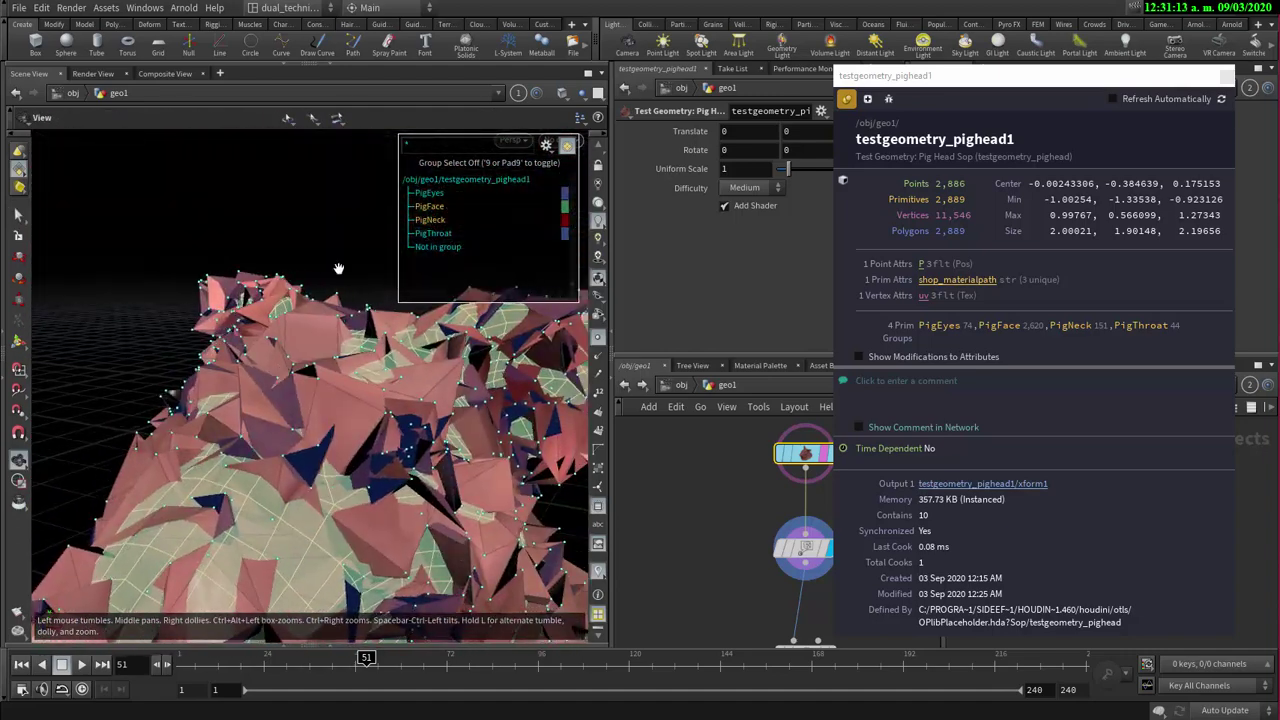
{"action": "key", "text": "s"}
{"action": "right_click_drag", "start_coordinate": [341, 427], "coordinate": [400, 345], "text": "alt"}
{"action": "left_click_drag", "start_coordinate": [400, 345], "coordinate": [392, 400], "text": "alt"}
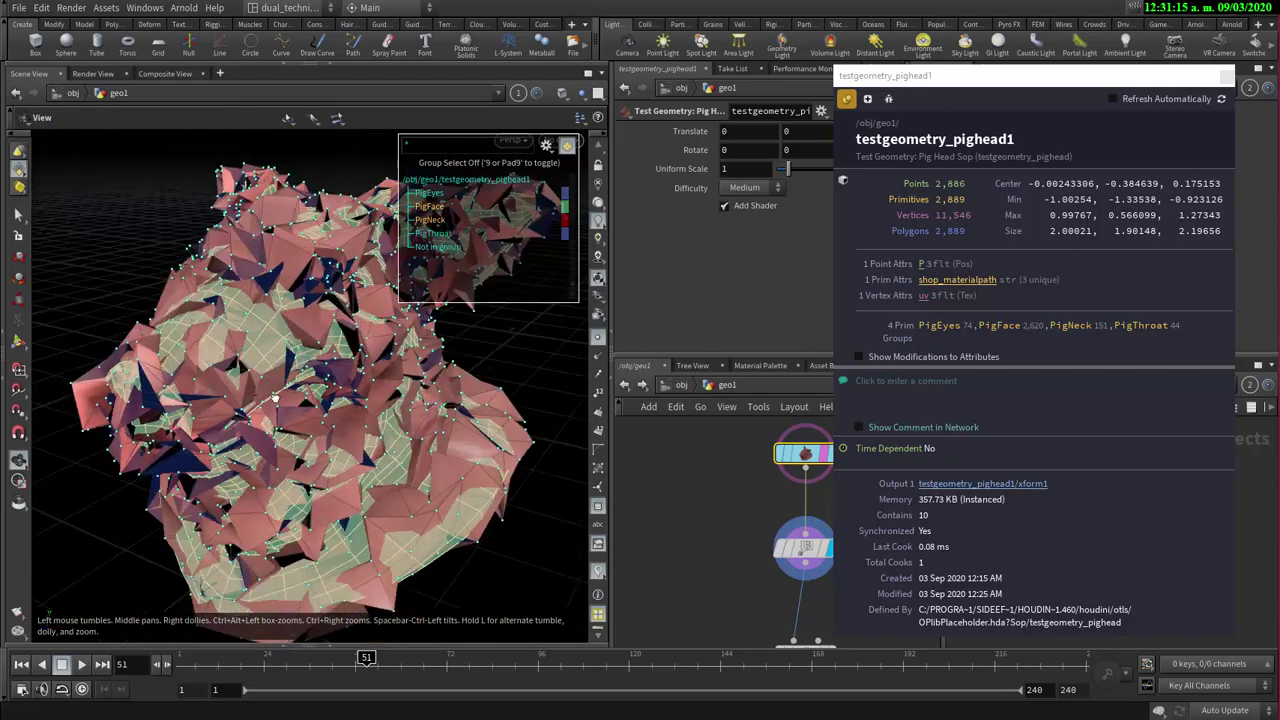
{"action": "right_click_drag", "start_coordinate": [392, 400], "coordinate": [200, 492], "text": "alt"}
{"action": "left_click_drag", "start_coordinate": [200, 492], "coordinate": [196, 402]}
{"action": "key", "text": "s"}
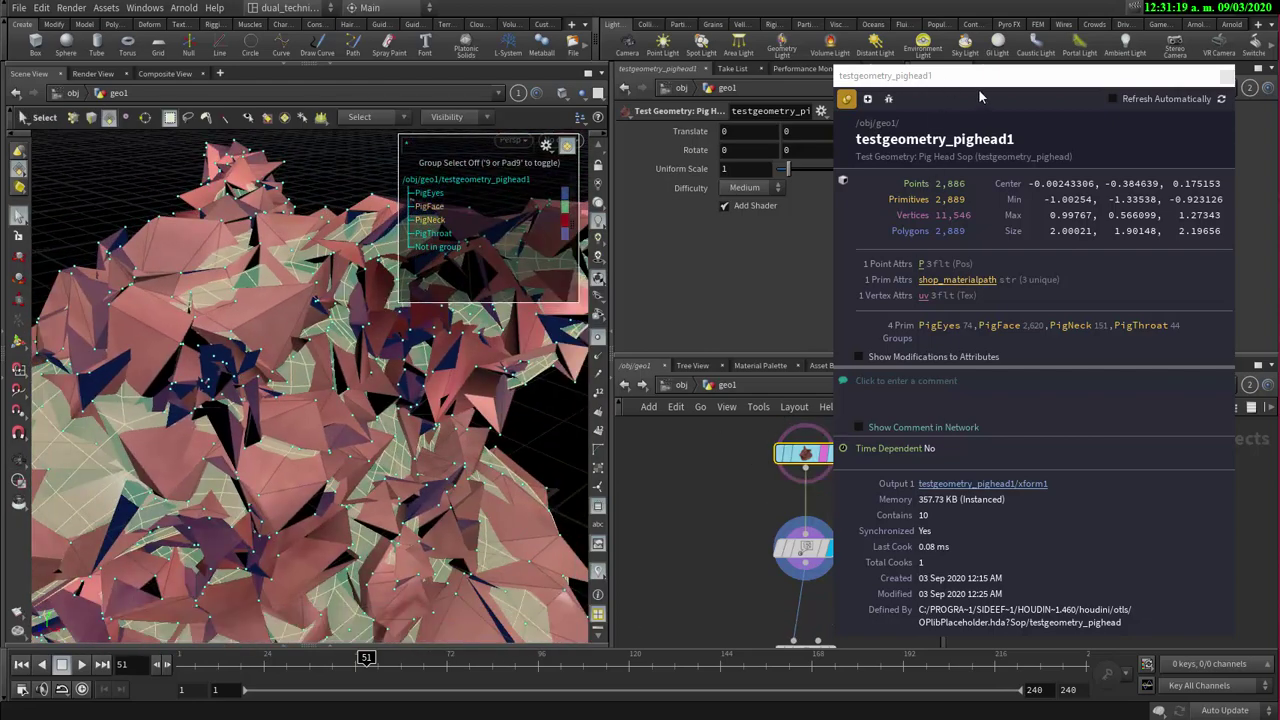
- Move the node info window aside and display the output of the testgeometry_pighead1 node
{"action": "left_click_drag", "start_coordinate": [986, 80], "coordinate": [1060, 90]}
{"action": "left_click", "coordinate": [831, 455]}
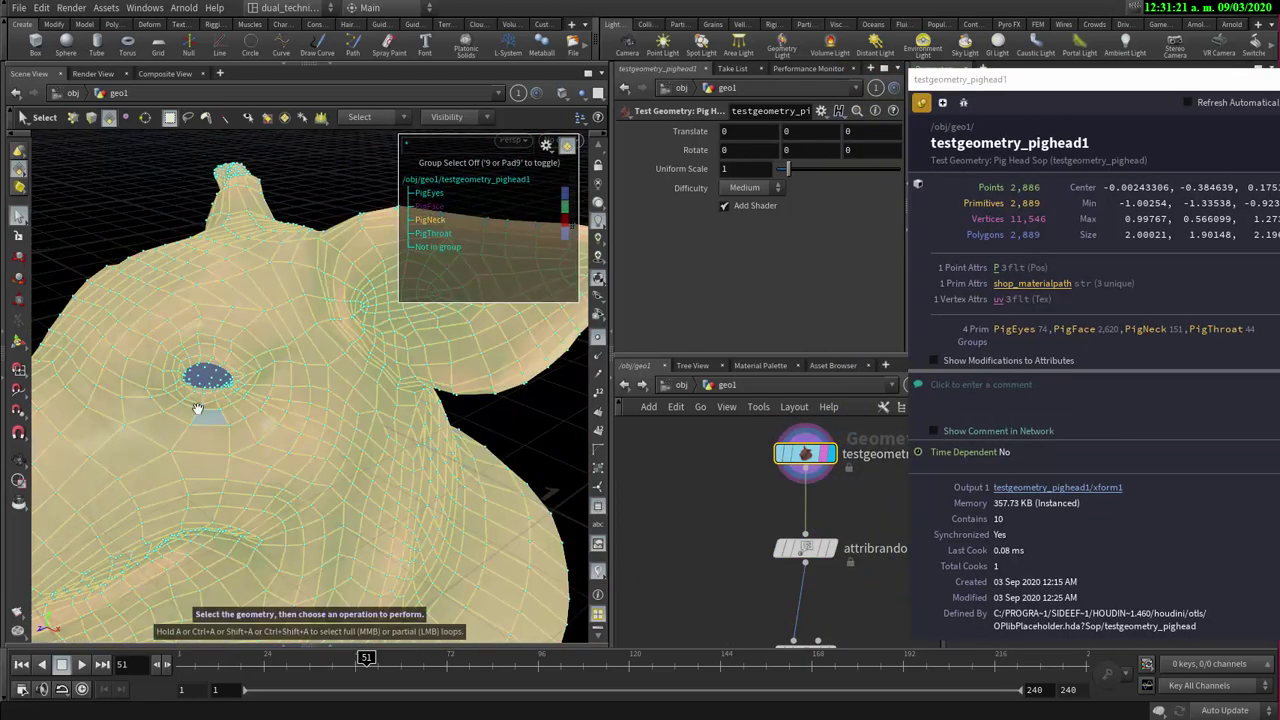
- Examine the primitive groups on the undeformed pig head, close to the eye and around the snout and neck
{"action": "right_click_drag", "start_coordinate": [197, 406], "coordinate": [200, 486], "text": "alt"}
{"action": "left_click_drag", "start_coordinate": [200, 486], "coordinate": [334, 457], "text": "alt"}
{"action": "right_click_drag", "start_coordinate": [334, 457], "coordinate": [240, 430], "text": "alt"}
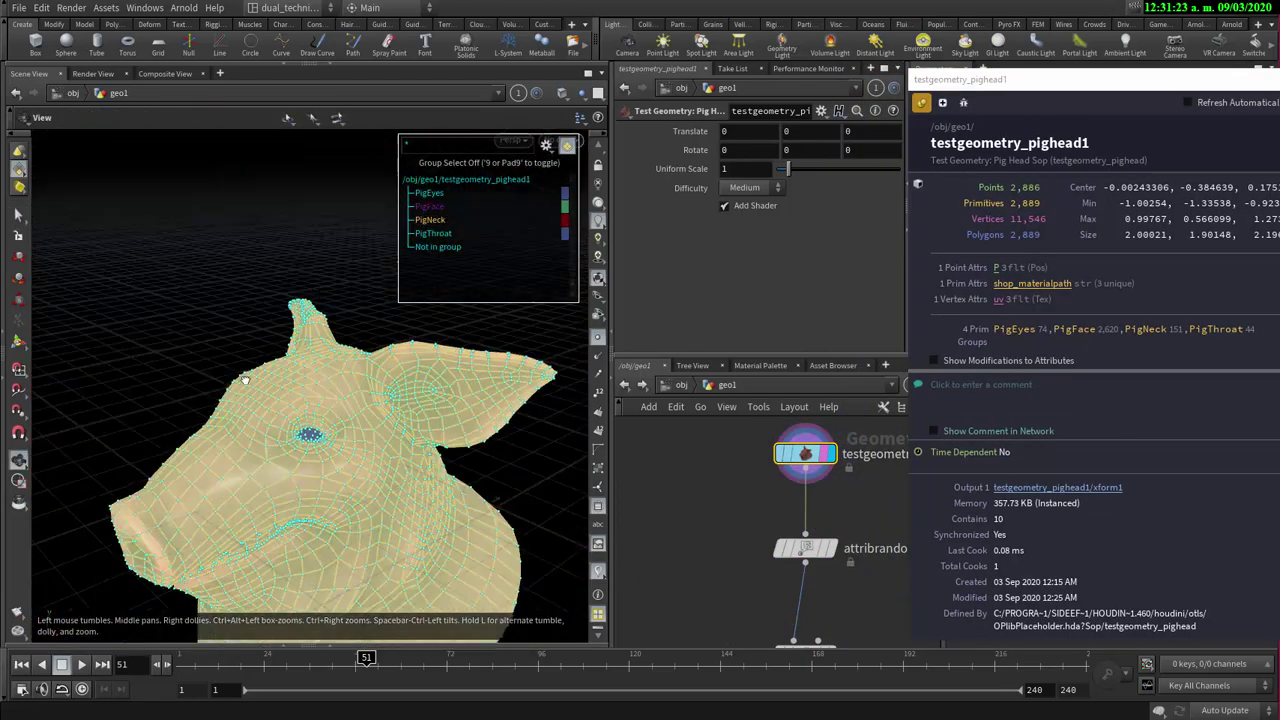
{"action": "left_click_drag", "start_coordinate": [240, 430], "coordinate": [216, 445], "text": "alt"}
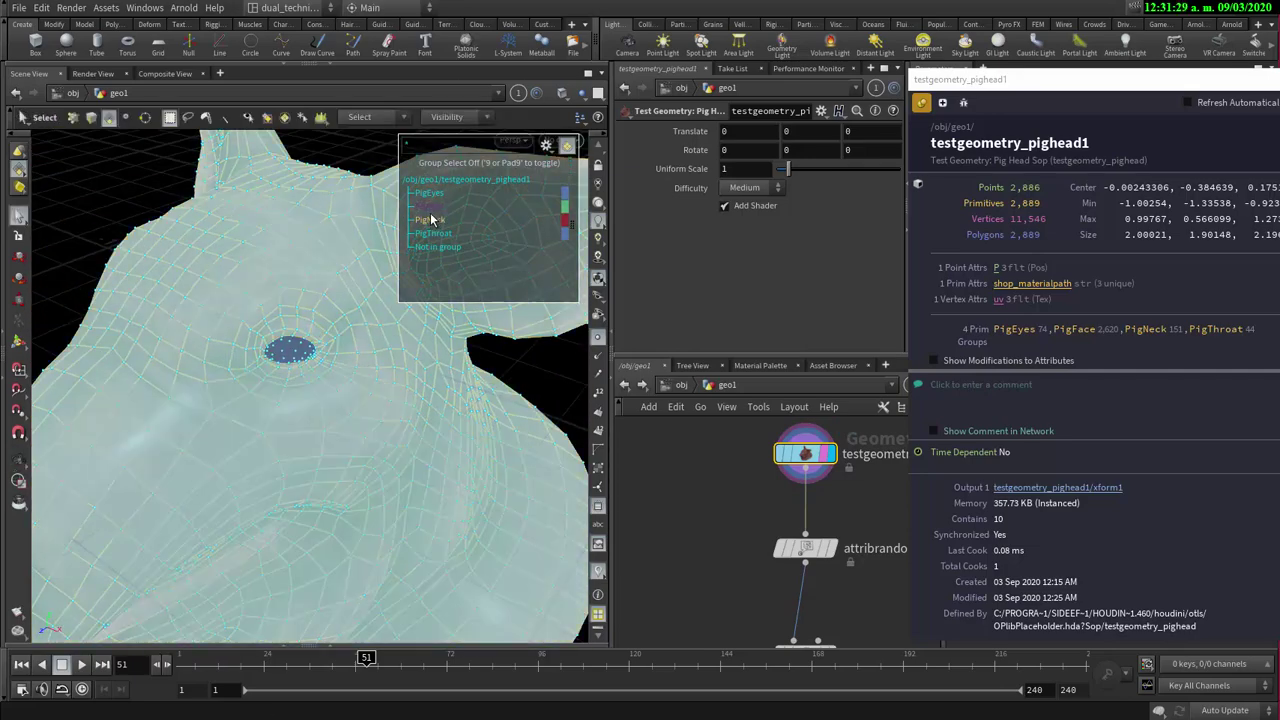
{"action": "right_click_drag", "start_coordinate": [386, 391], "coordinate": [259, 427], "text": "alt"}
{"action": "left_click_drag", "start_coordinate": [259, 426], "coordinate": [290, 504]}
{"action": "key", "text": "s"}
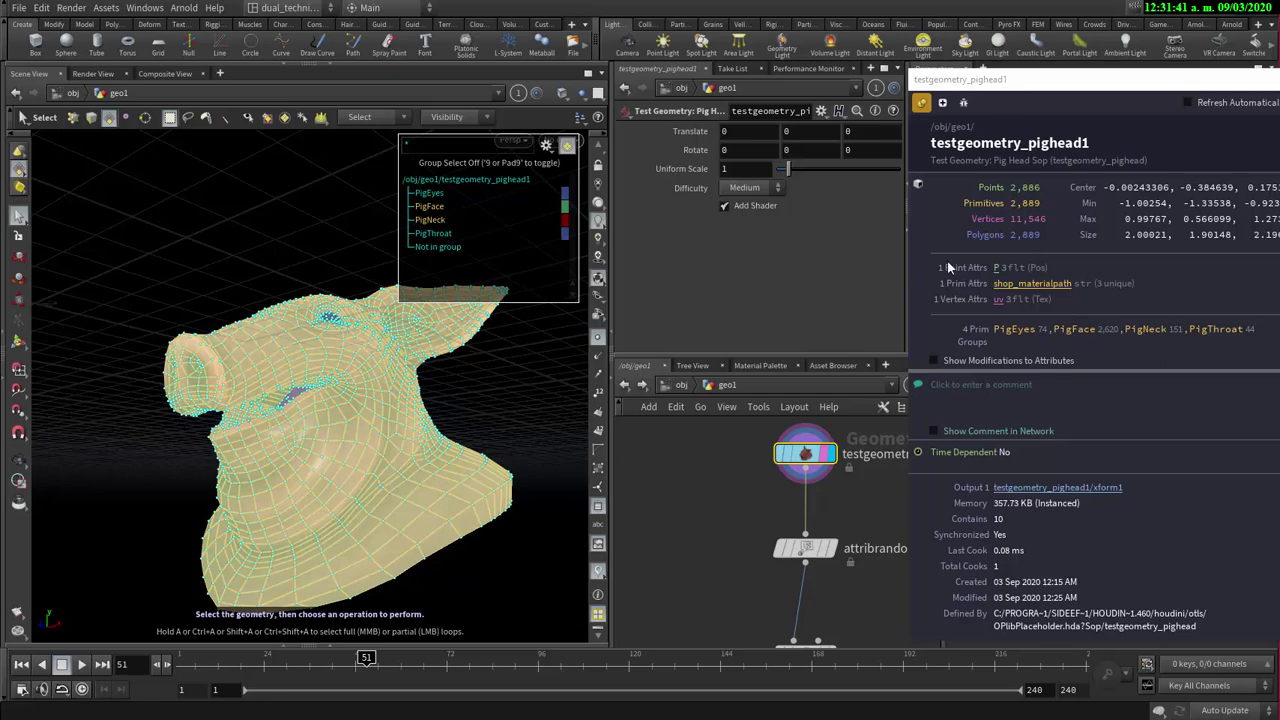
- Open the Geometry Spreadsheet and examine the primitive attributes and group columns of testgeometry_pighead1
{"action": "left_click", "coordinate": [328, 643]}
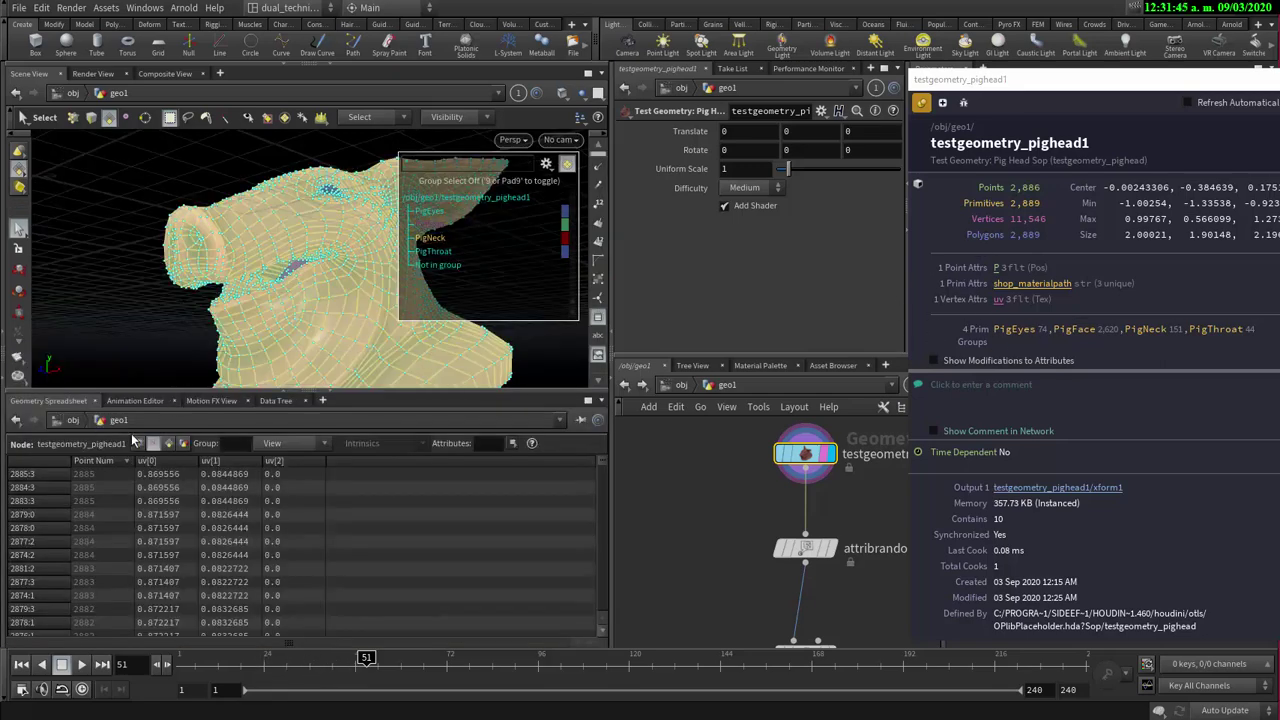
{"action": "left_click", "coordinate": [167, 445]}
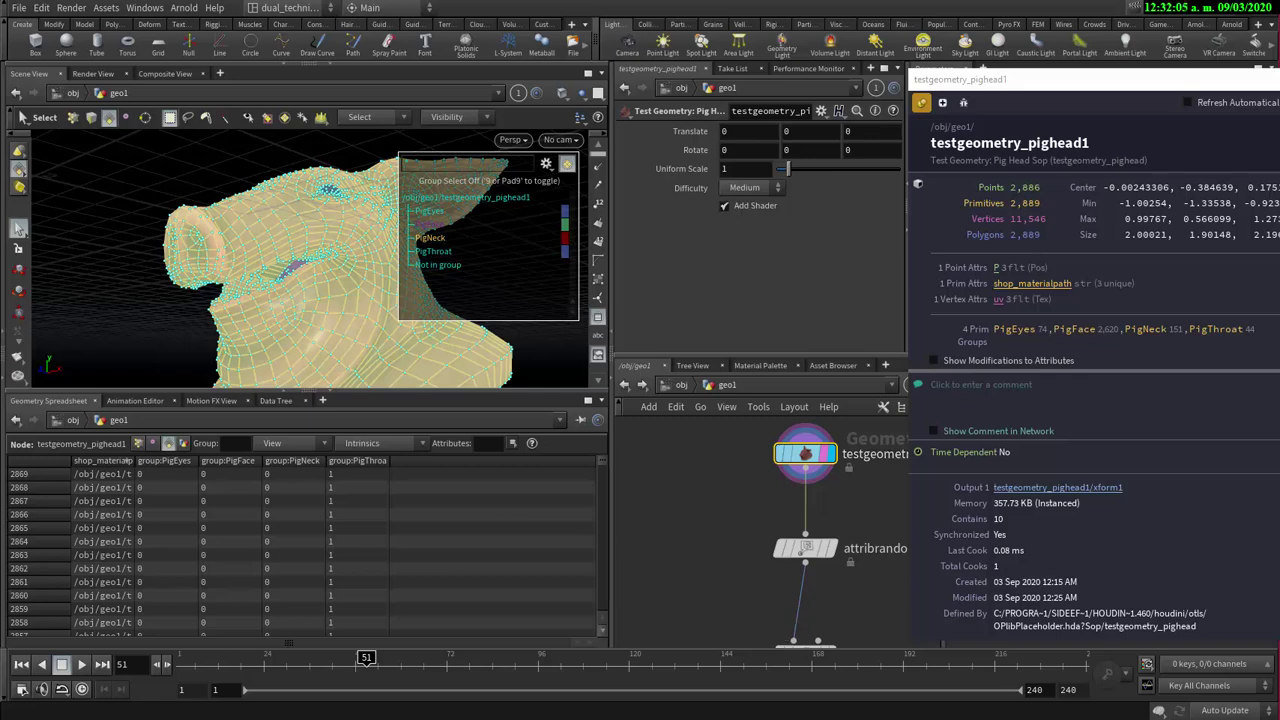
{"action": "middle_click_drag", "start_coordinate": [288, 261], "coordinate": [284, 254], "text": "alt"}
{"action": "left_click_drag", "start_coordinate": [284, 254], "coordinate": [154, 251], "text": "alt"}
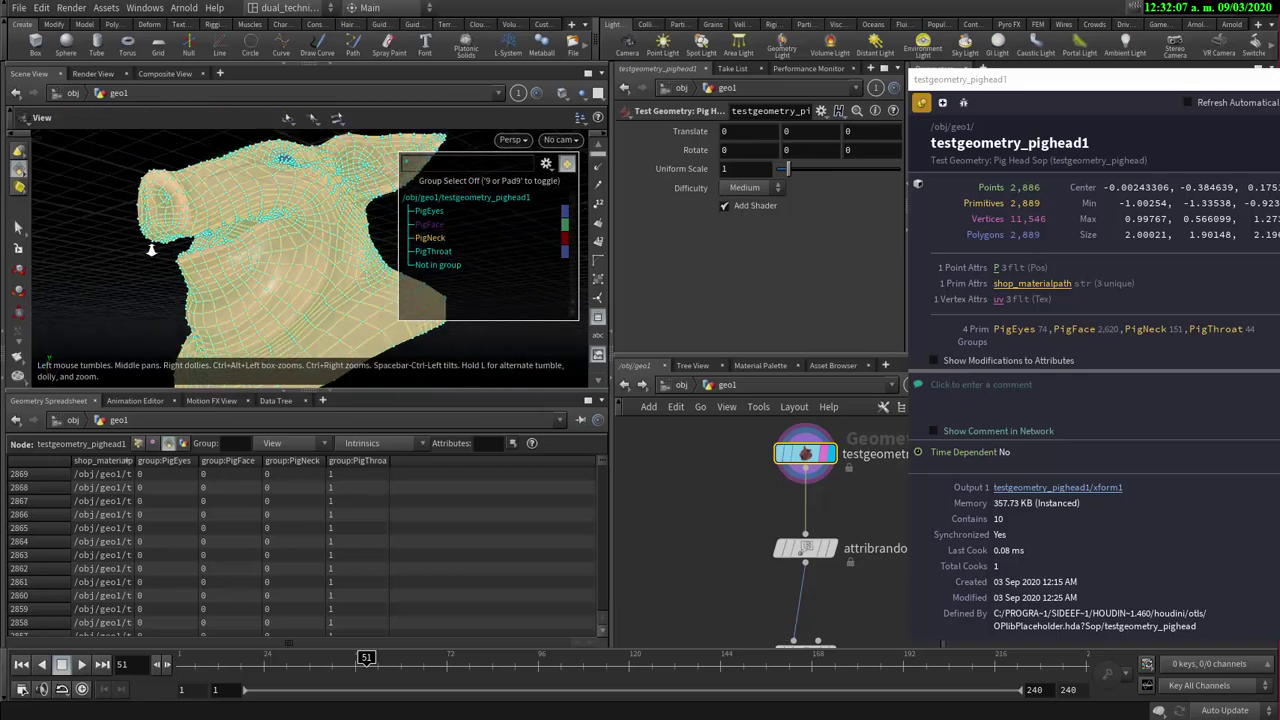
{"action": "right_click_drag", "start_coordinate": [154, 251], "coordinate": [257, 277], "text": "alt"}
{"action": "left_click_drag", "start_coordinate": [257, 277], "coordinate": [305, 196], "text": "alt"}
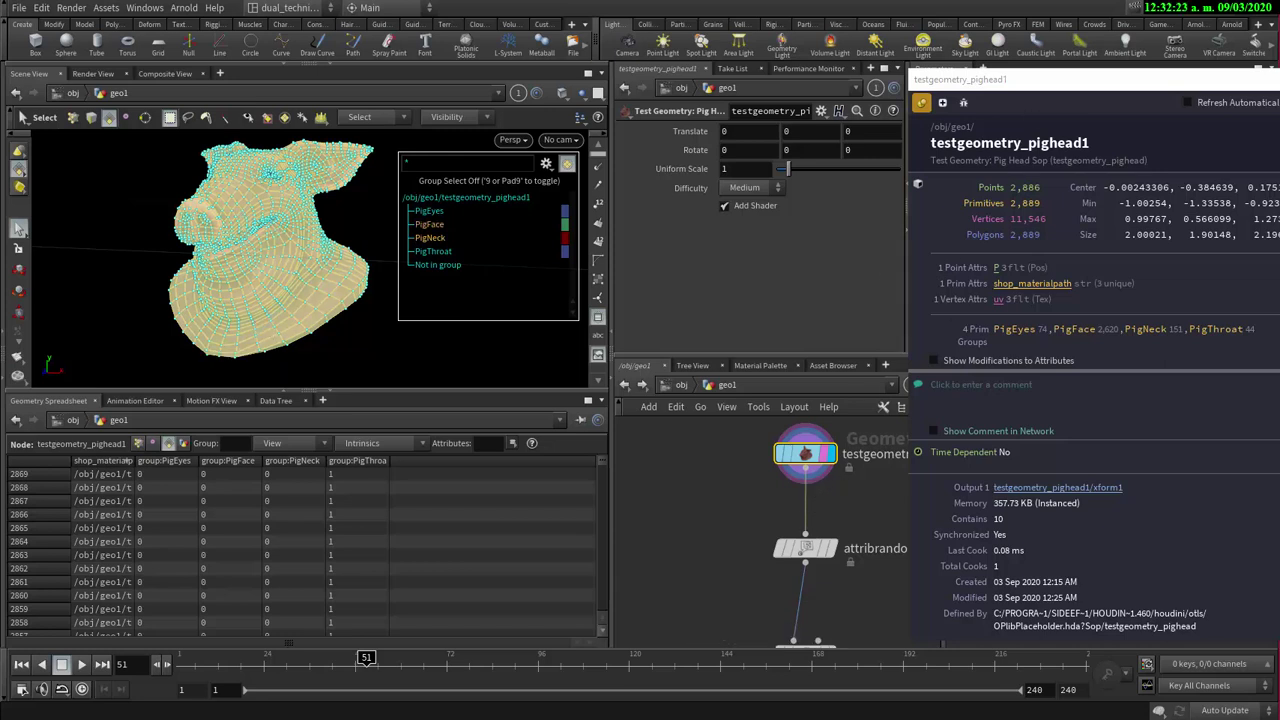
- Close the node info window and move attribrandomize1 aside in the network to make room below the pig head node
{"action": "left_click", "coordinate": [1279, 79]}
{"action": "left_click", "coordinate": [826, 527]}
{"action": "scroll", "coordinate": [827, 525], "scroll_direction": "down", "scroll_amount": 2}
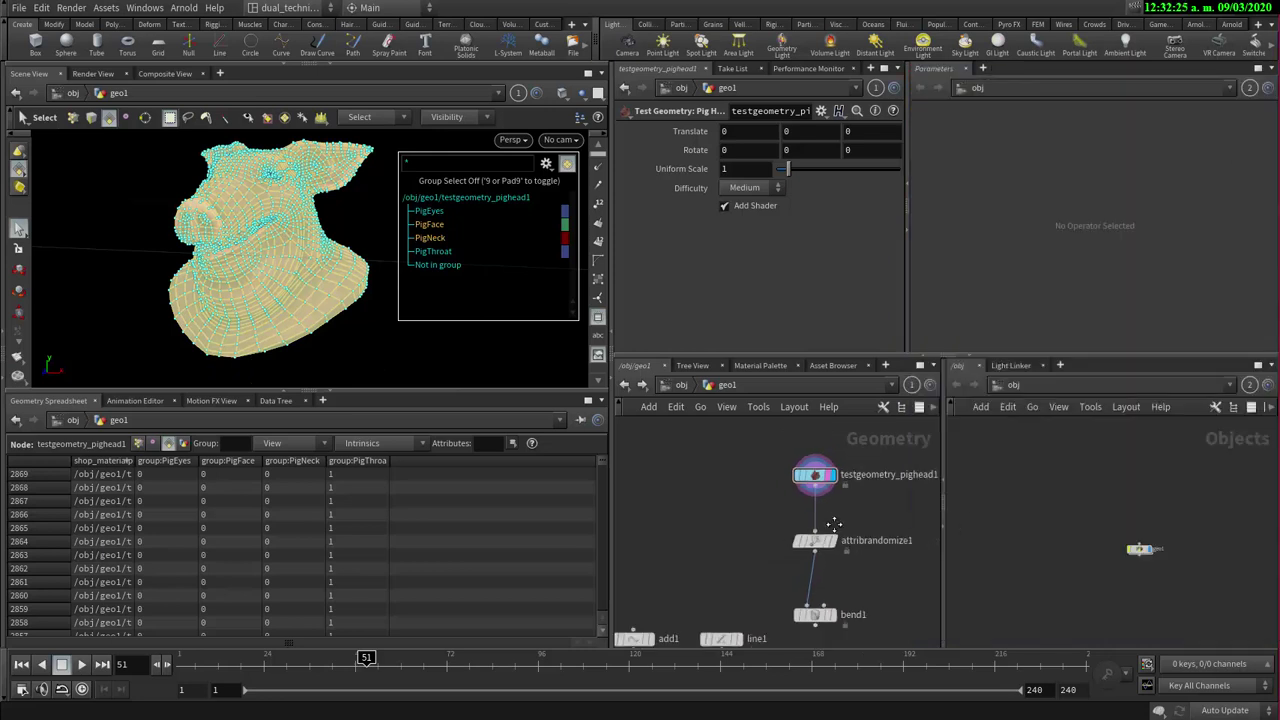
{"action": "middle_click_drag", "start_coordinate": [829, 523], "coordinate": [789, 502]}
{"action": "scroll", "coordinate": [789, 502], "scroll_direction": "up", "scroll_amount": 1}
{"action": "left_click_drag", "start_coordinate": [772, 524], "coordinate": [658, 528]}
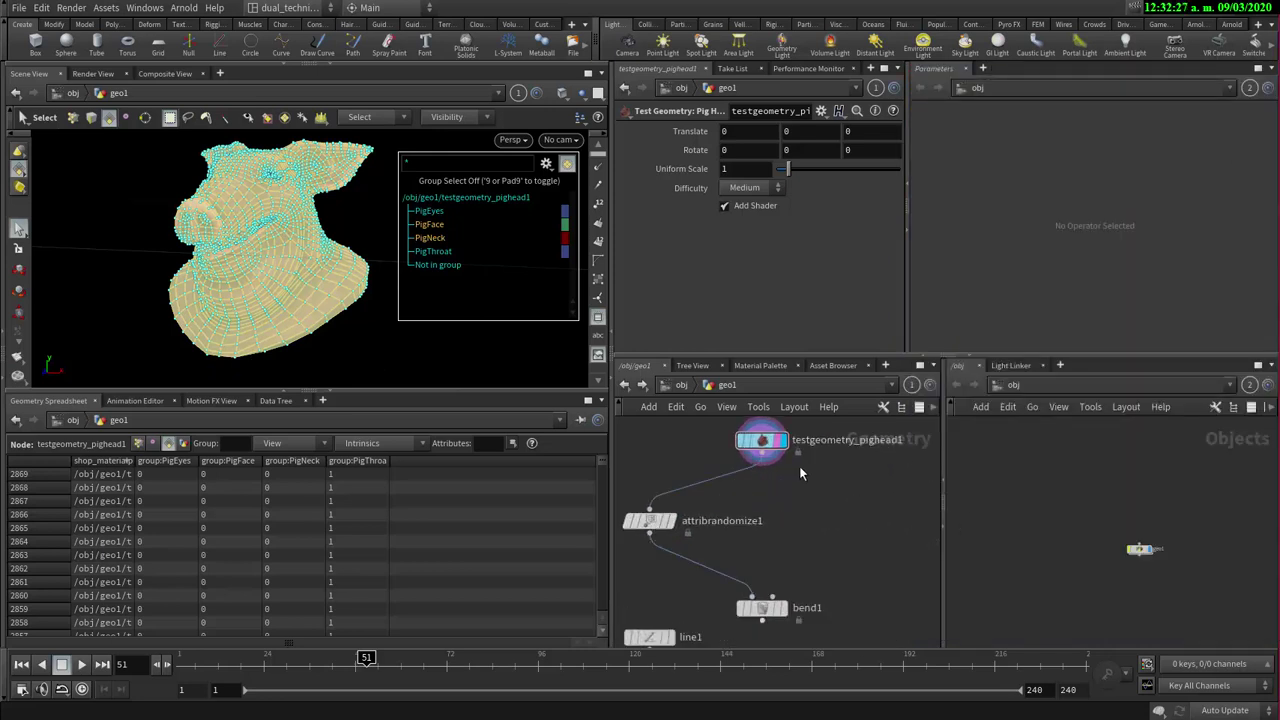
{"action": "mouse_move", "coordinate": [777, 519]}
{"action": "middle_mouse_down"}
{"action": "mouse_move", "coordinate": [806, 528]}
{"action": "mouse_move", "coordinate": [764, 512]}
{"action": "middle_mouse_up"}
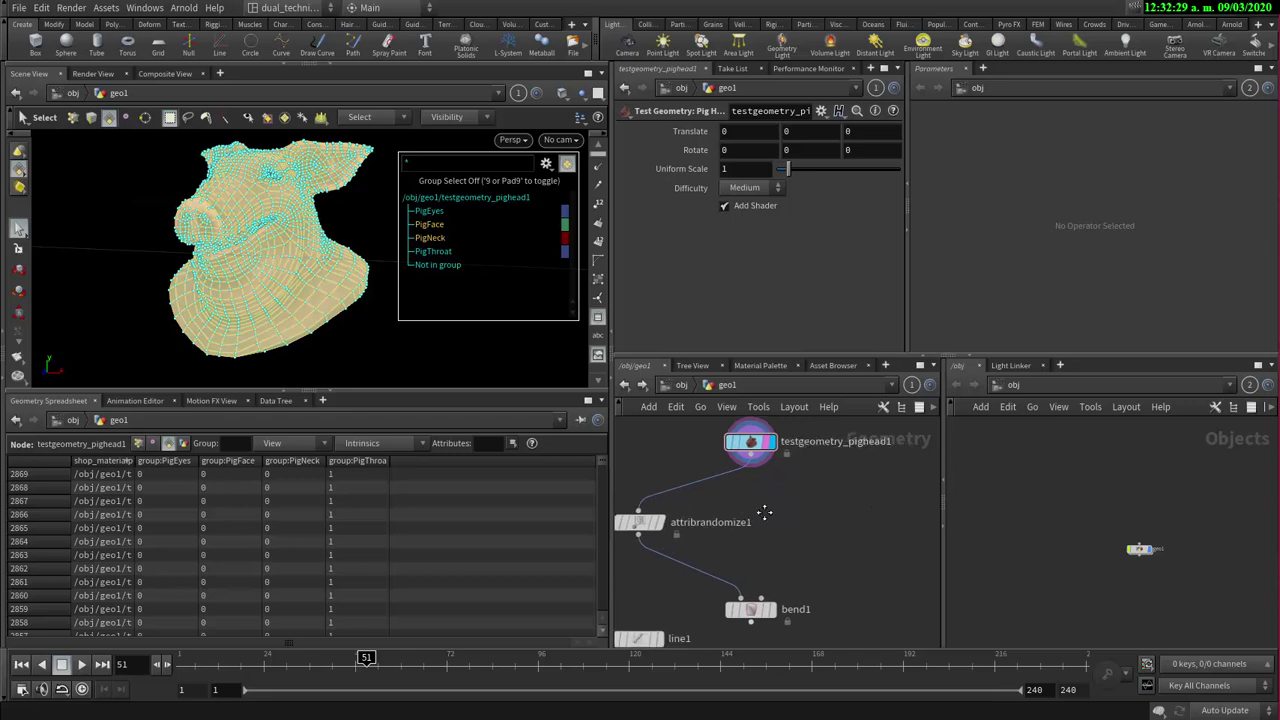
- Add a Group Create node beside attribrandomize1 and connect the output of testgeometry_pighead1 to its first input
{"action": "key", "text": "Tab"}
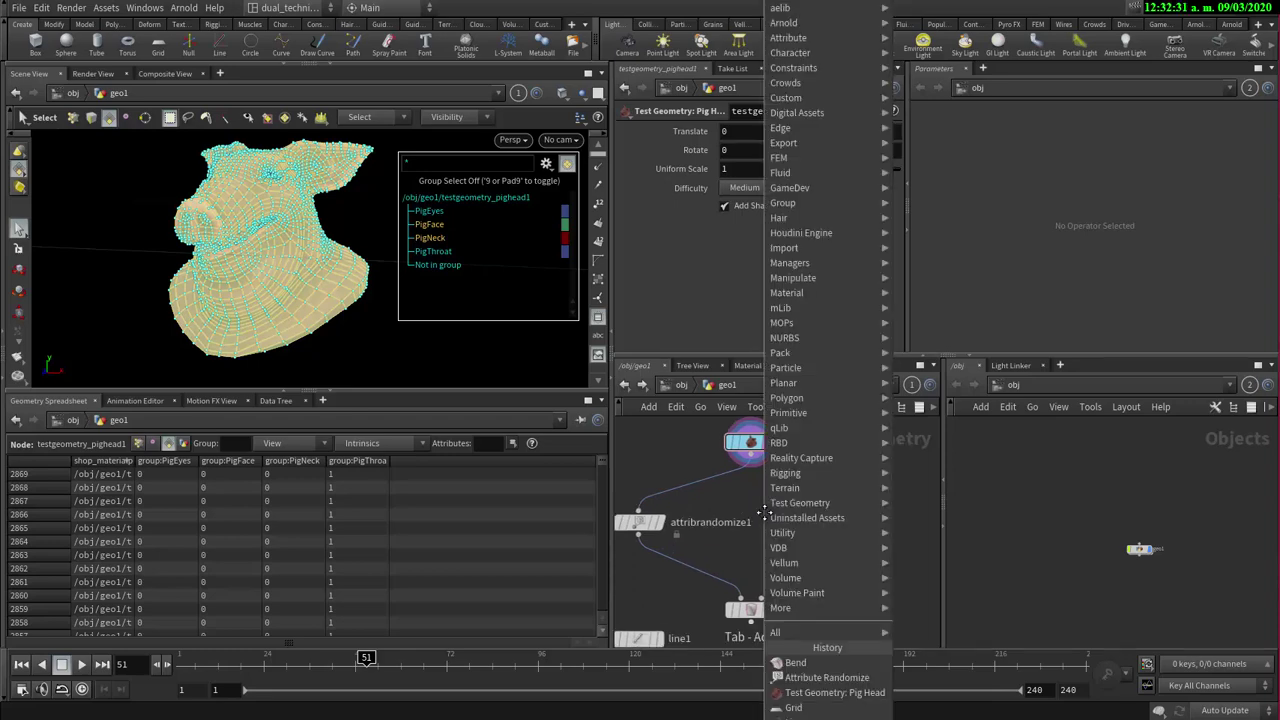
{"action": "type", "text": "gro"}
{"action": "key", "text": "Return"}
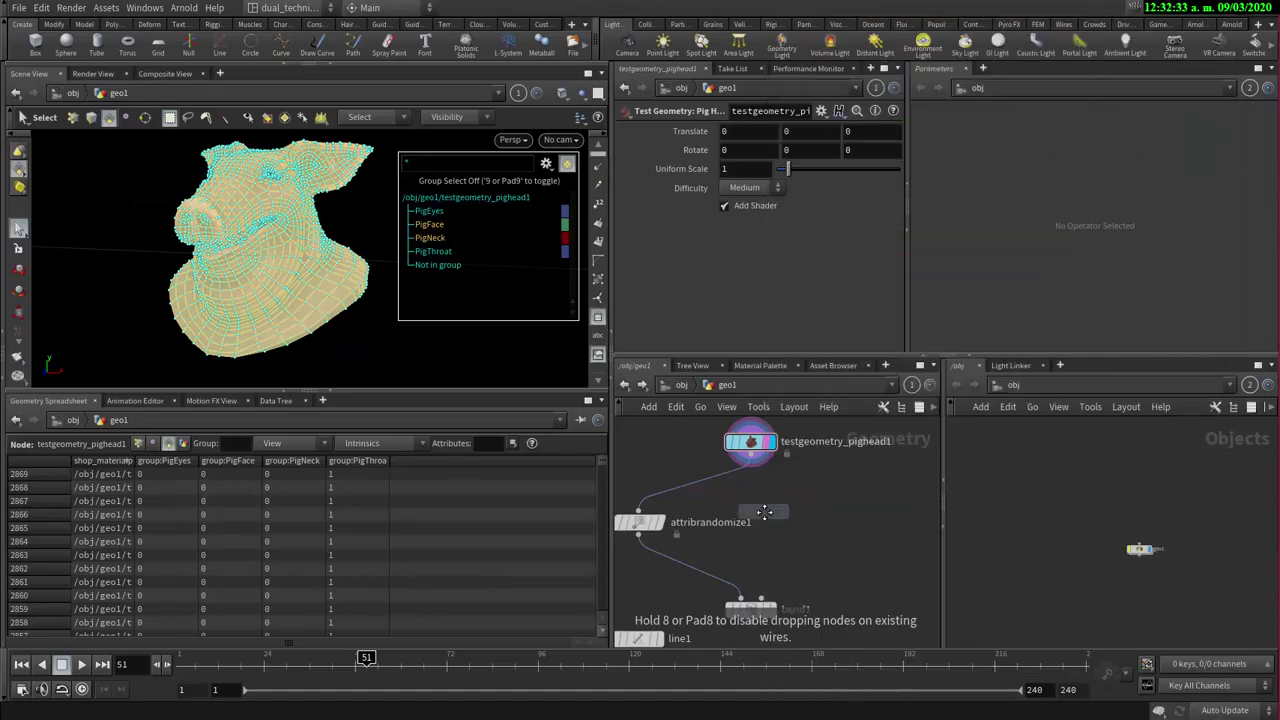
{"action": "left_click", "coordinate": [818, 537]}
{"action": "scroll", "coordinate": [818, 533], "scroll_direction": "up", "scroll_amount": 2}
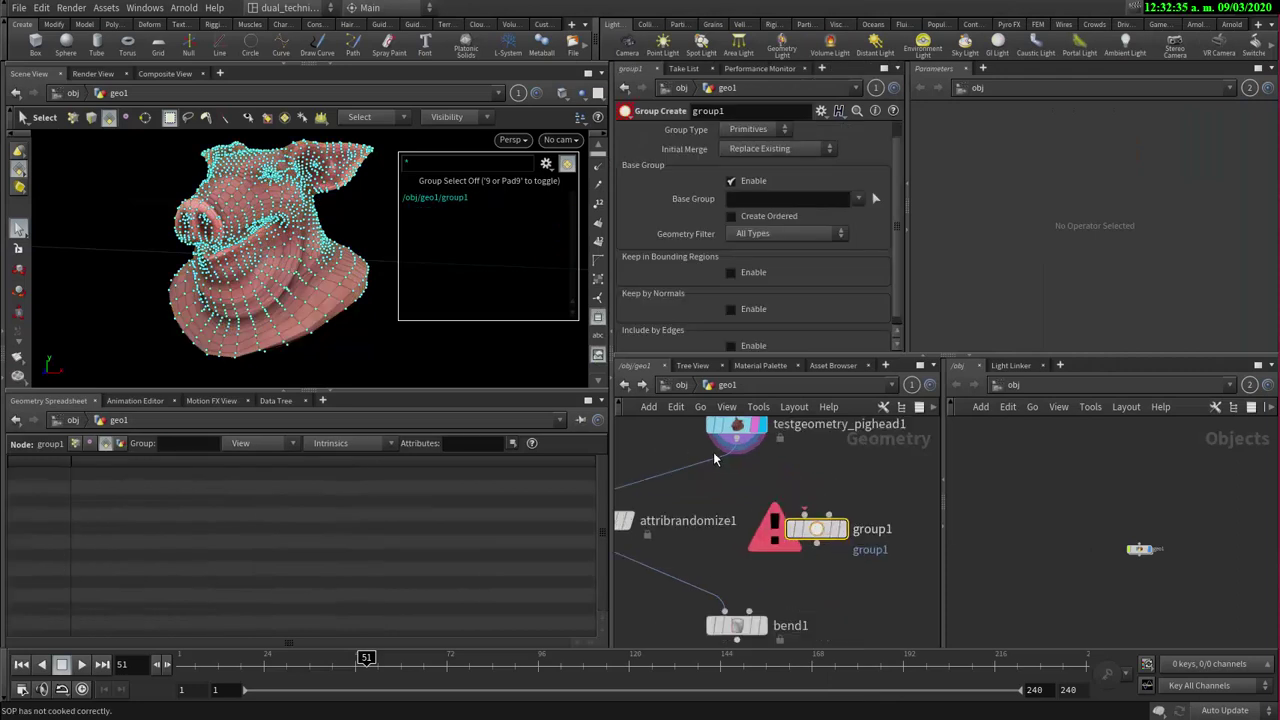
{"action": "left_click", "coordinate": [742, 450]}
{"action": "left_click", "coordinate": [817, 516]}
{"action": "left_click_drag", "start_coordinate": [818, 535], "coordinate": [851, 530]}
{"action": "scroll", "coordinate": [785, 545], "scroll_direction": "down", "scroll_amount": 3}
{"action": "scroll", "coordinate": [785, 545], "scroll_direction": "up", "scroll_amount": 2}
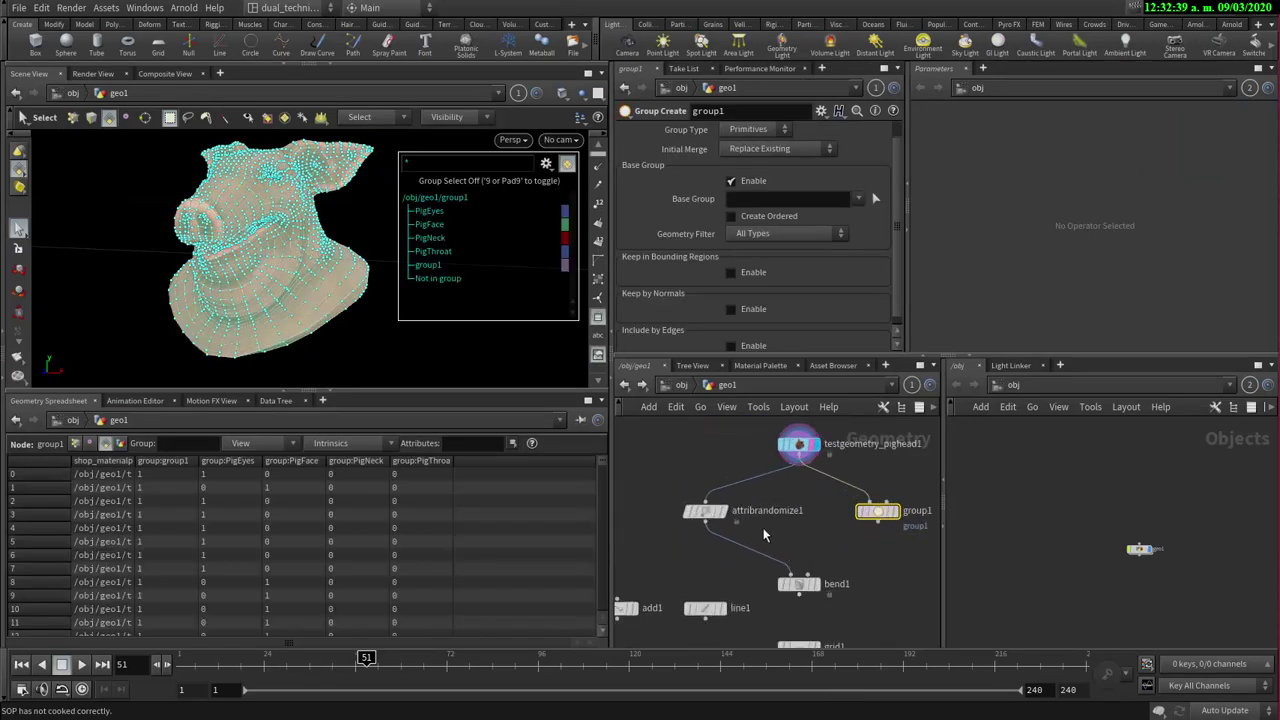
- Insert group1 between testgeometry_pighead1 and attribrandomize1 and display its output
{"action": "mouse_move", "coordinate": [707, 533]}
{"action": "left_click_drag", "start_coordinate": [720, 517], "coordinate": [806, 498]}
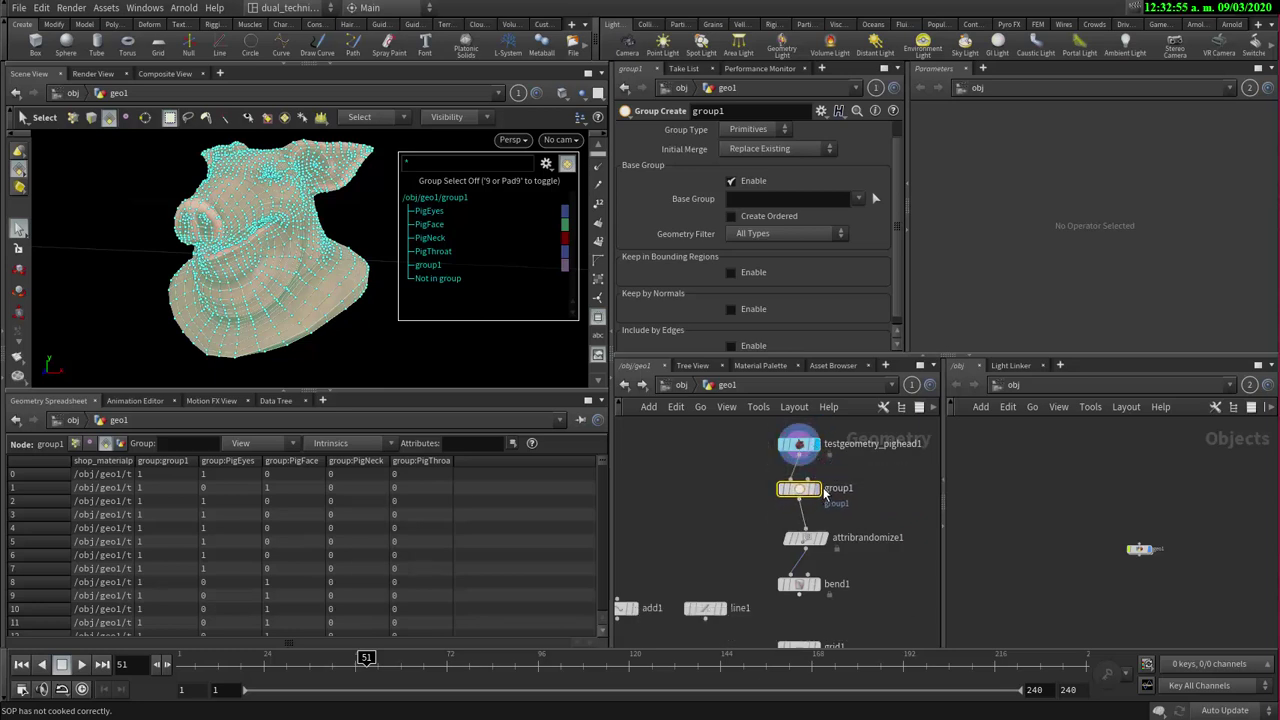
{"action": "left_click", "coordinate": [817, 490]}
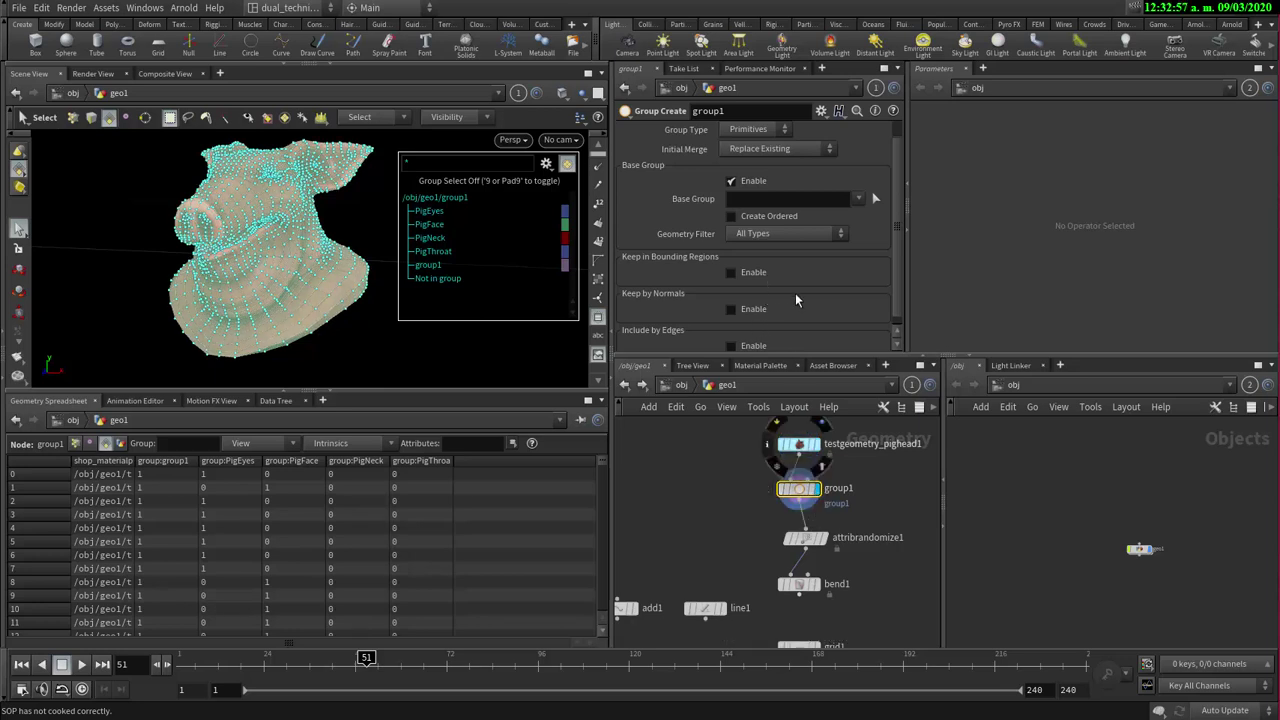
- Hide the group list and collapse the Geometry Spreadsheet so the pig head fills the scene view
{"action": "right_click_drag", "start_coordinate": [224, 226], "coordinate": [338, 240], "text": "alt"}
{"action": "key", "text": "s"}
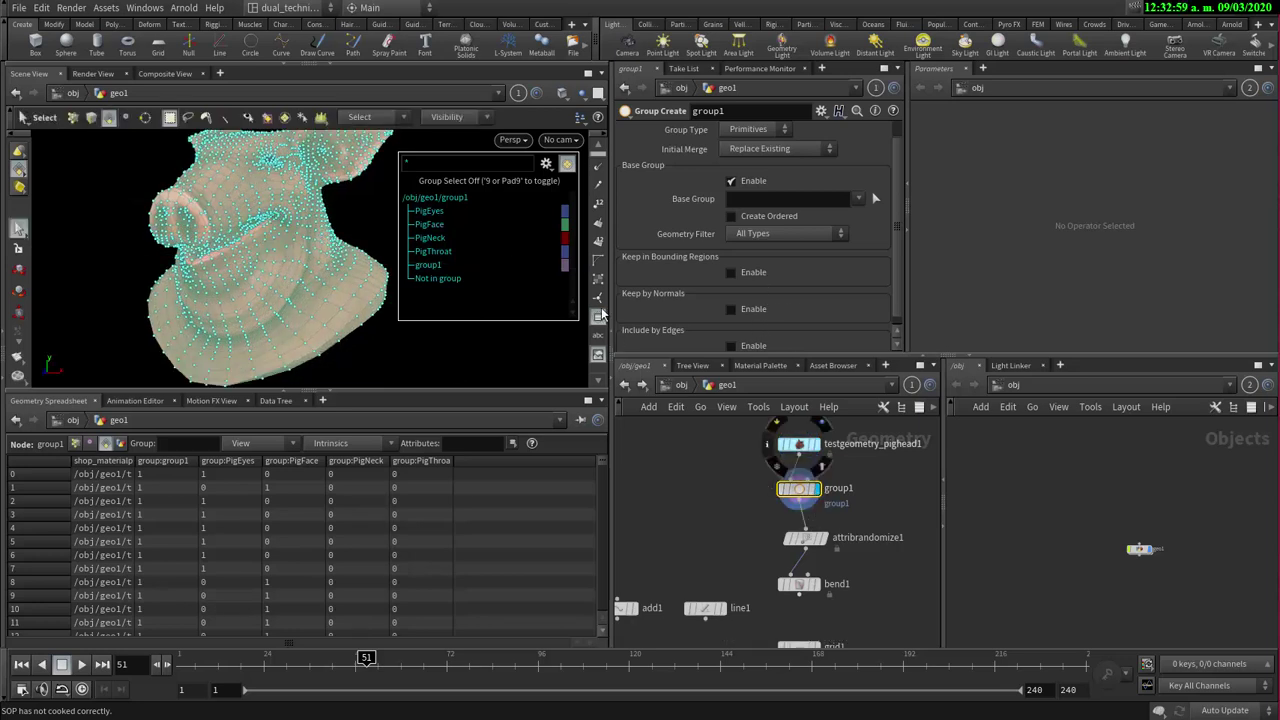
{"action": "key", "text": "Escape"}
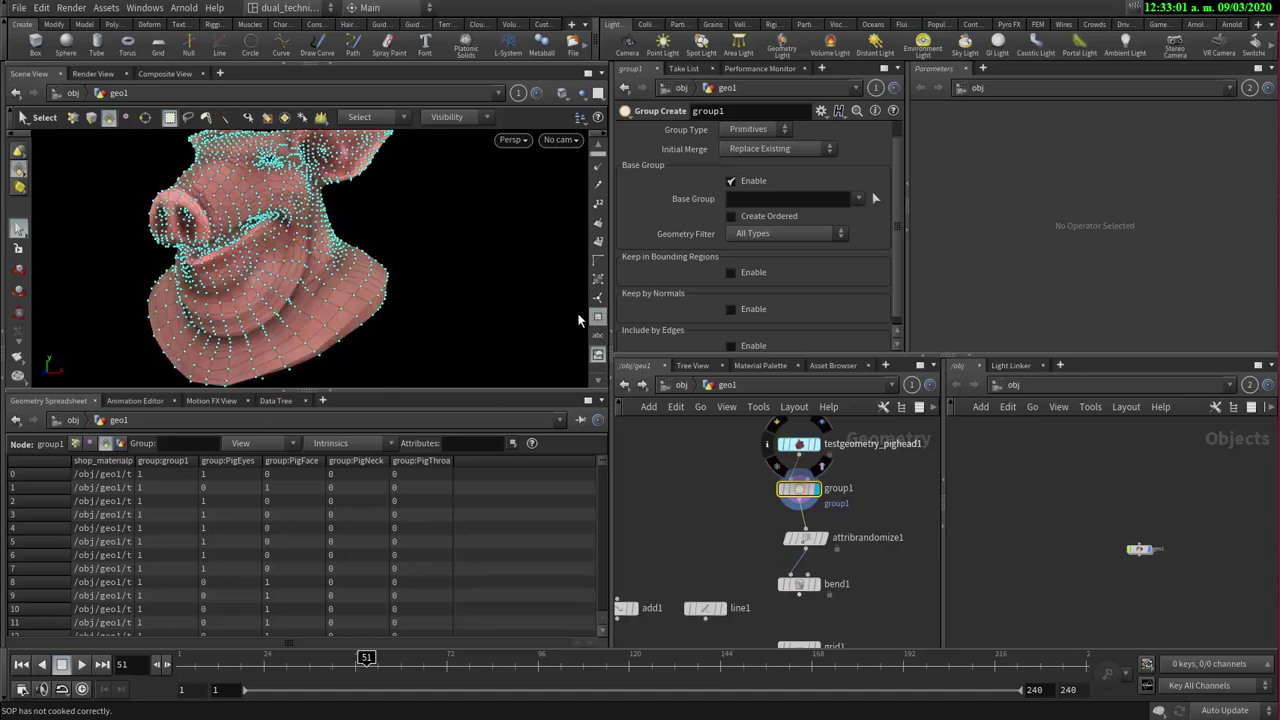
{"action": "left_click_drag", "start_coordinate": [415, 231], "coordinate": [250, 240]}
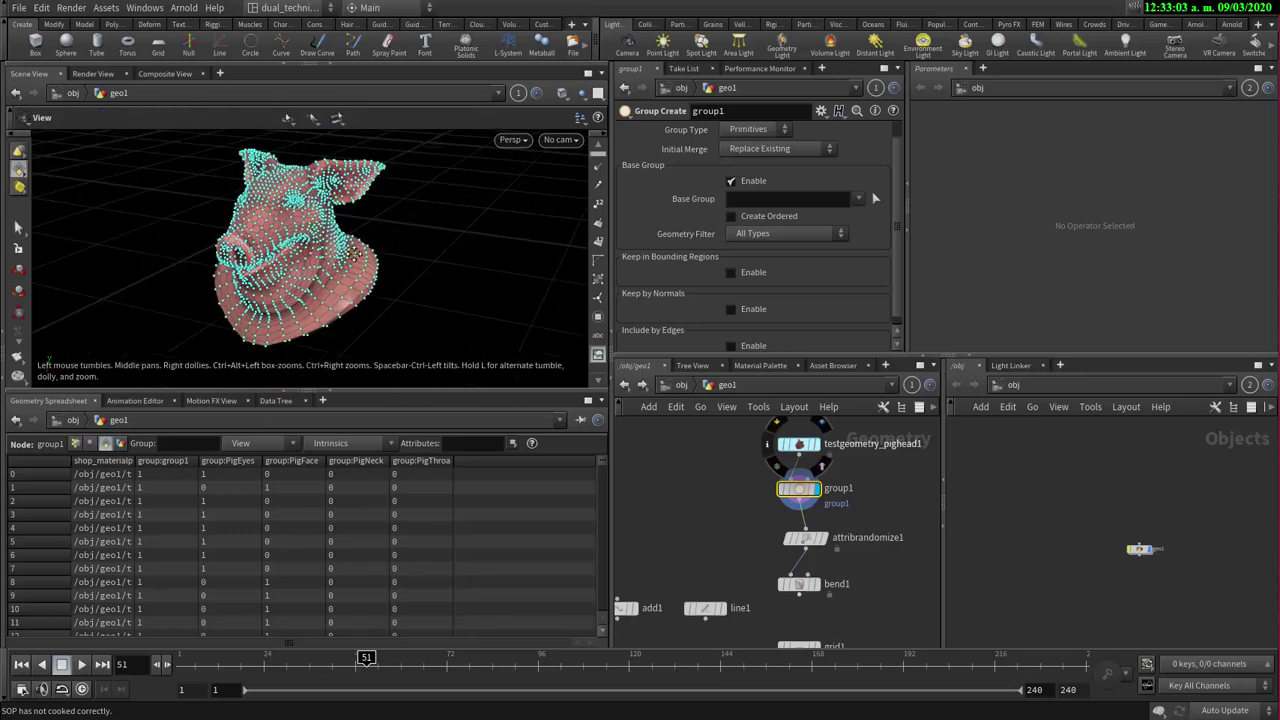
{"action": "key", "text": "s"}
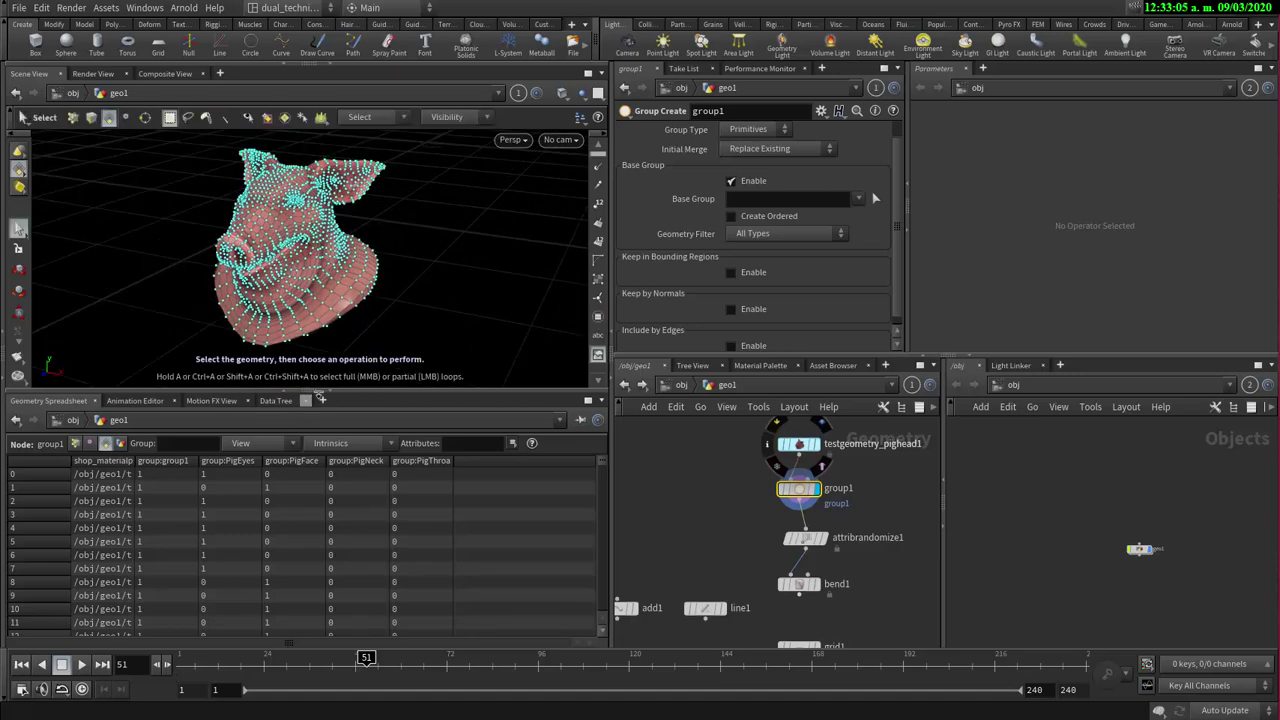
{"action": "left_click", "coordinate": [328, 393]}
{"action": "key", "text": "Escape"}
{"action": "right_click_drag", "start_coordinate": [291, 280], "coordinate": [380, 360]}
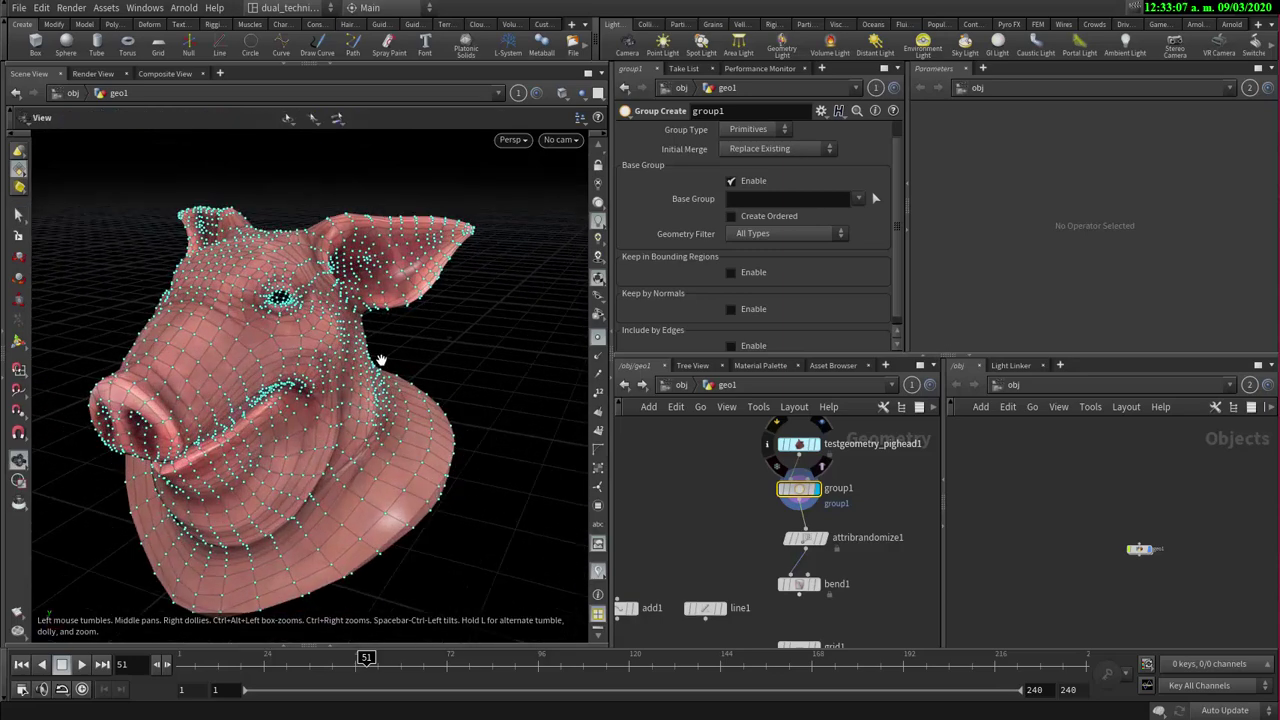
{"action": "left_click_drag", "start_coordinate": [380, 360], "coordinate": [349, 351]}
{"action": "key", "text": "s"}
{"action": "scroll", "coordinate": [741, 150], "scroll_direction": "up", "scroll_amount": 1}
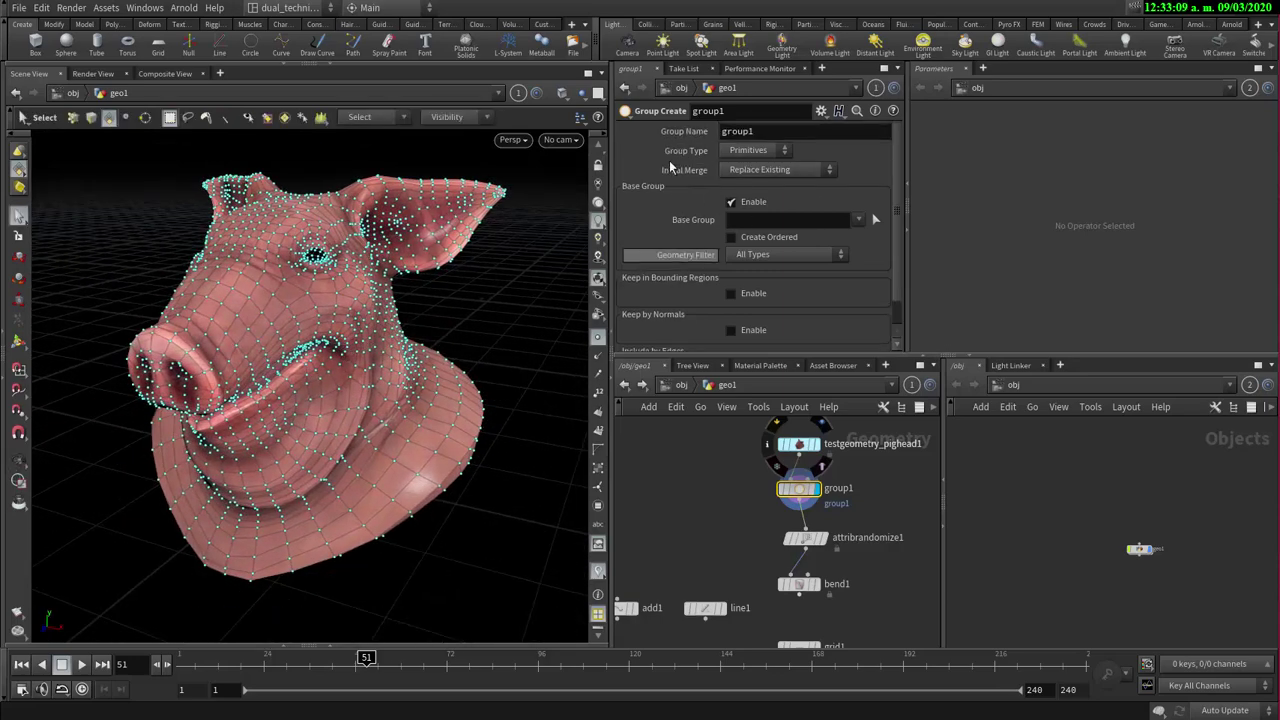
- Enter a first name as the Group Name of group1 and set its Group Type to Points
{"action": "left_click", "coordinate": [772, 137]}
{"action": "type", "text": "ronald"}
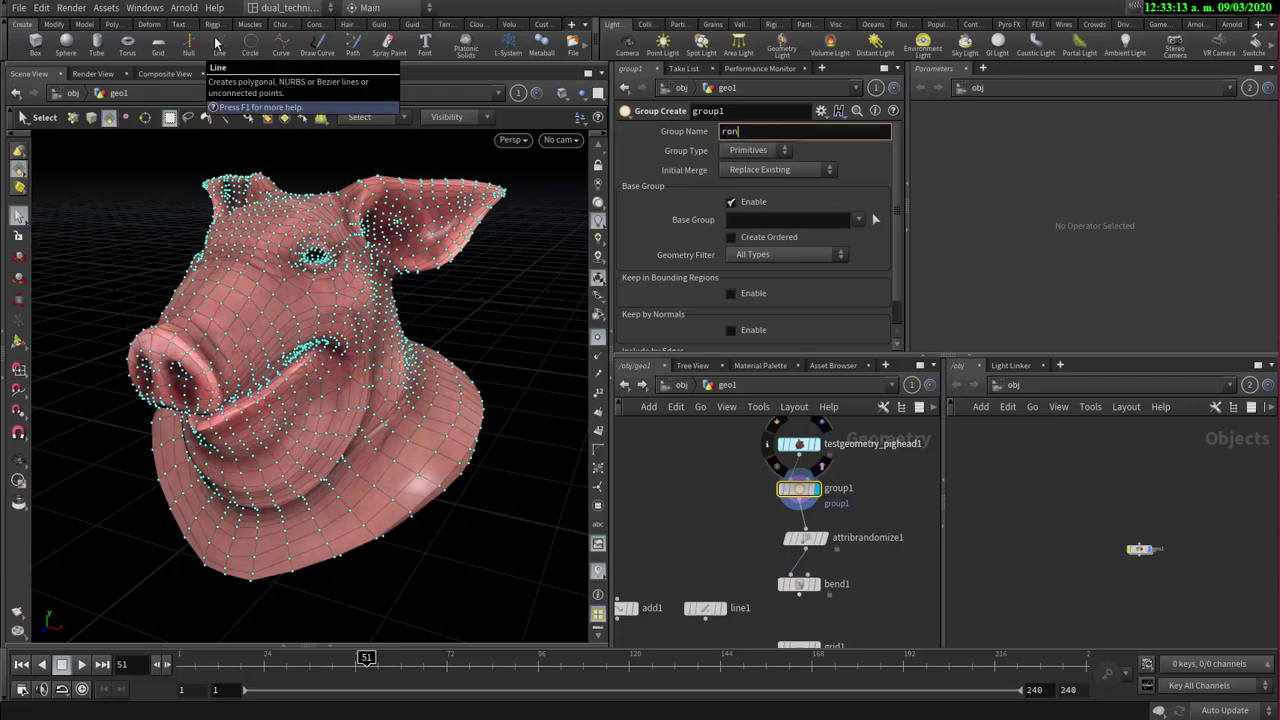
{"action": "left_click", "coordinate": [755, 150]}
{"action": "left_click", "coordinate": [757, 172]}
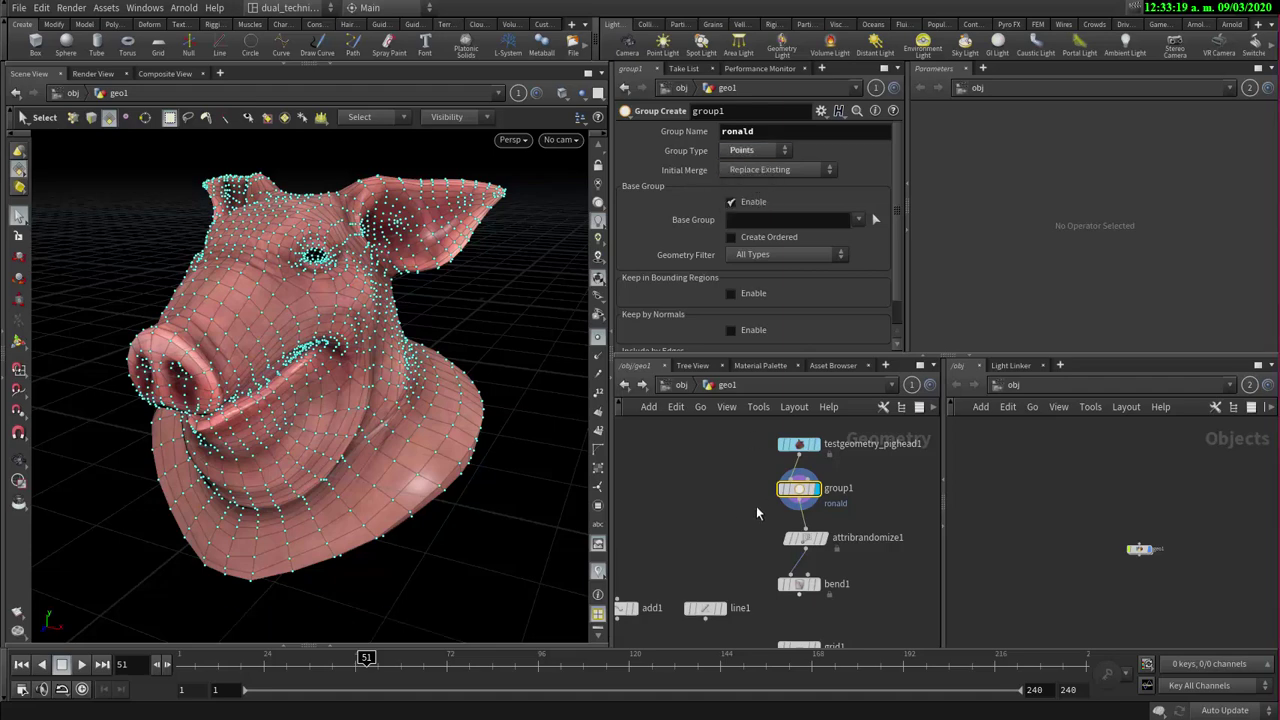
- Line up attribrandomize1 directly beneath group1 in the network
{"action": "left_click_drag", "start_coordinate": [242, 390], "coordinate": [310, 386], "text": "alt"}
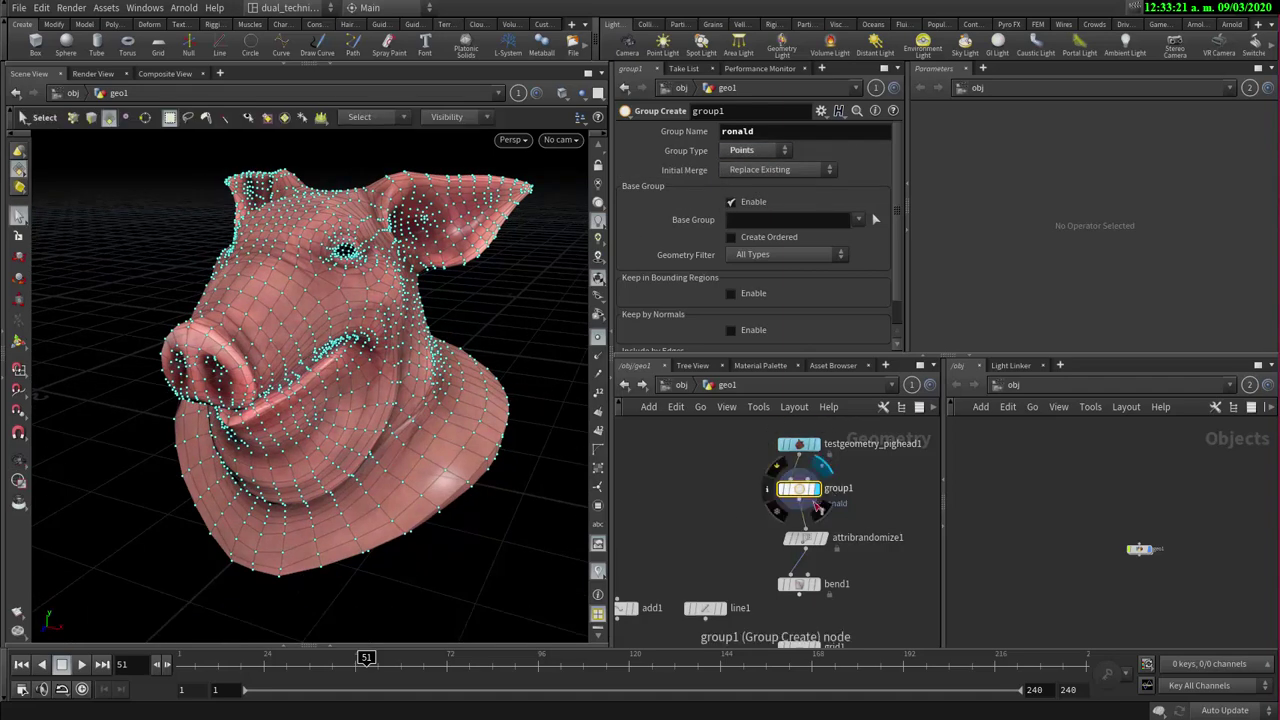
{"action": "left_click_drag", "start_coordinate": [788, 541], "coordinate": [787, 534]}
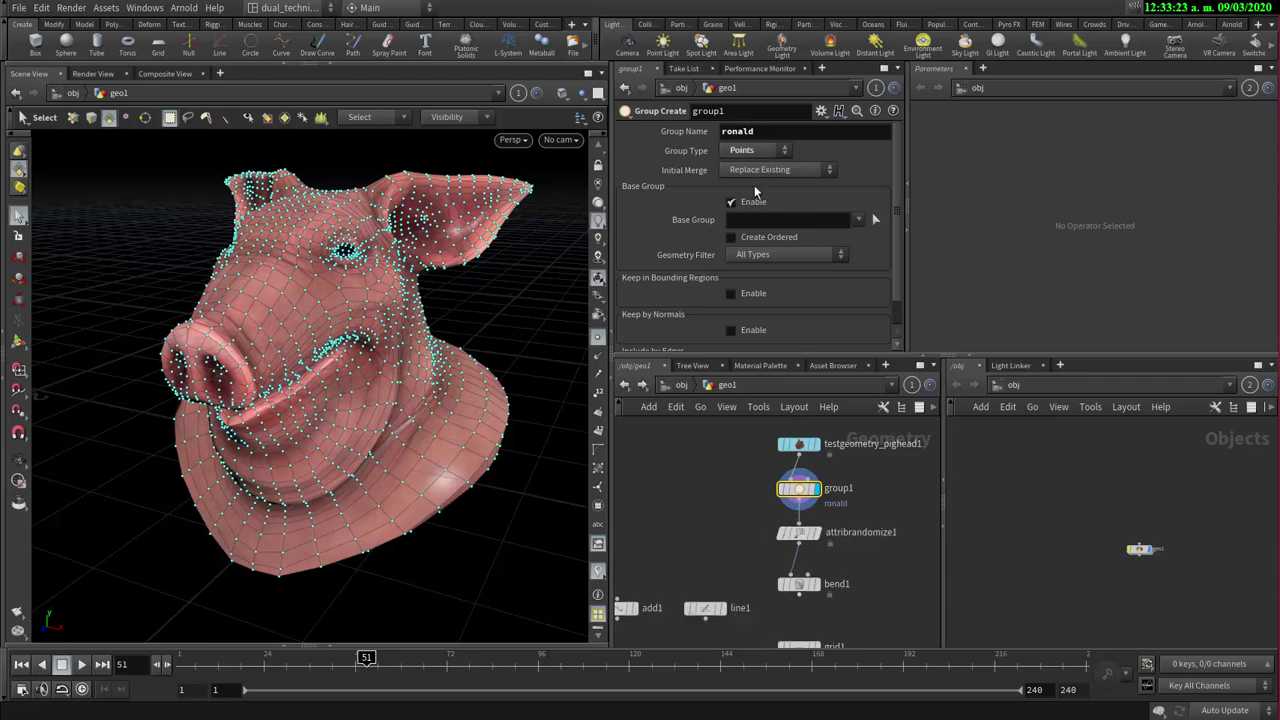
{"action": "scroll", "coordinate": [692, 217], "scroll_direction": "down", "scroll_amount": 2}
{"action": "scroll", "coordinate": [690, 230], "scroll_direction": "up", "scroll_amount": 2}
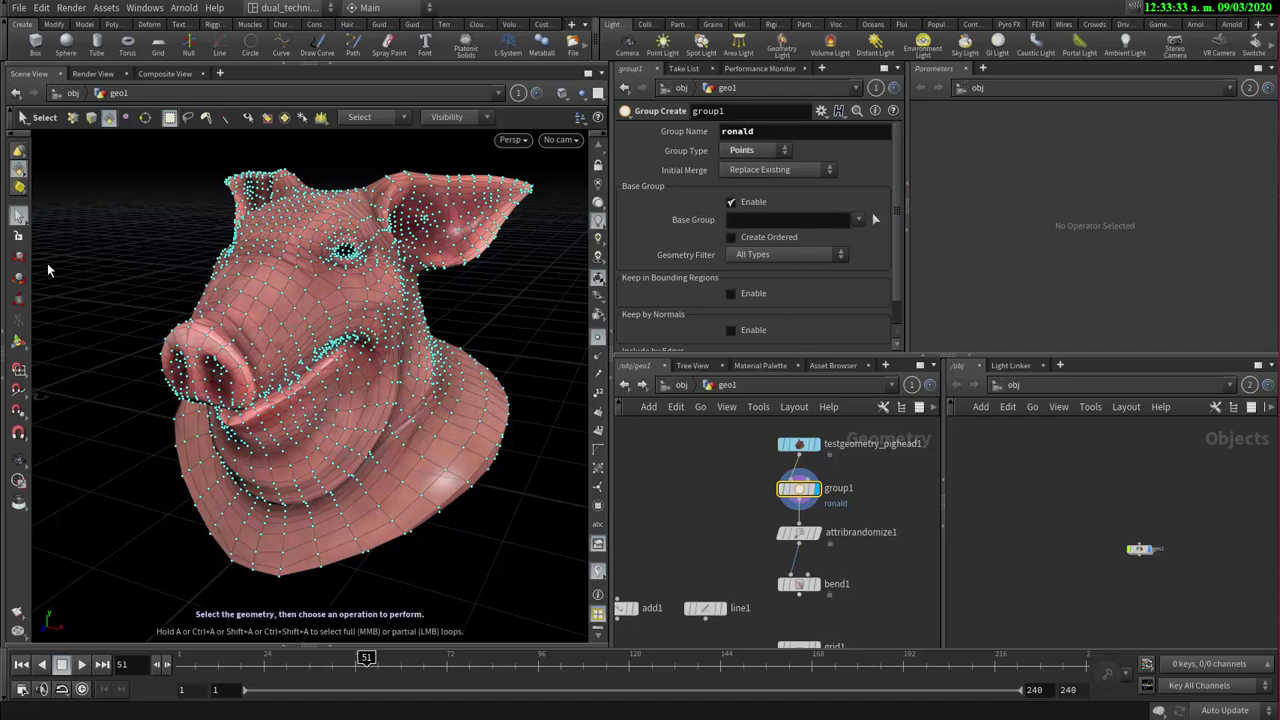
- Start picking the Base Group of group1 on a side view of the head, with the geometry selection mode set to Points
{"action": "left_click_drag", "start_coordinate": [494, 404], "coordinate": [265, 297], "text": "alt"}
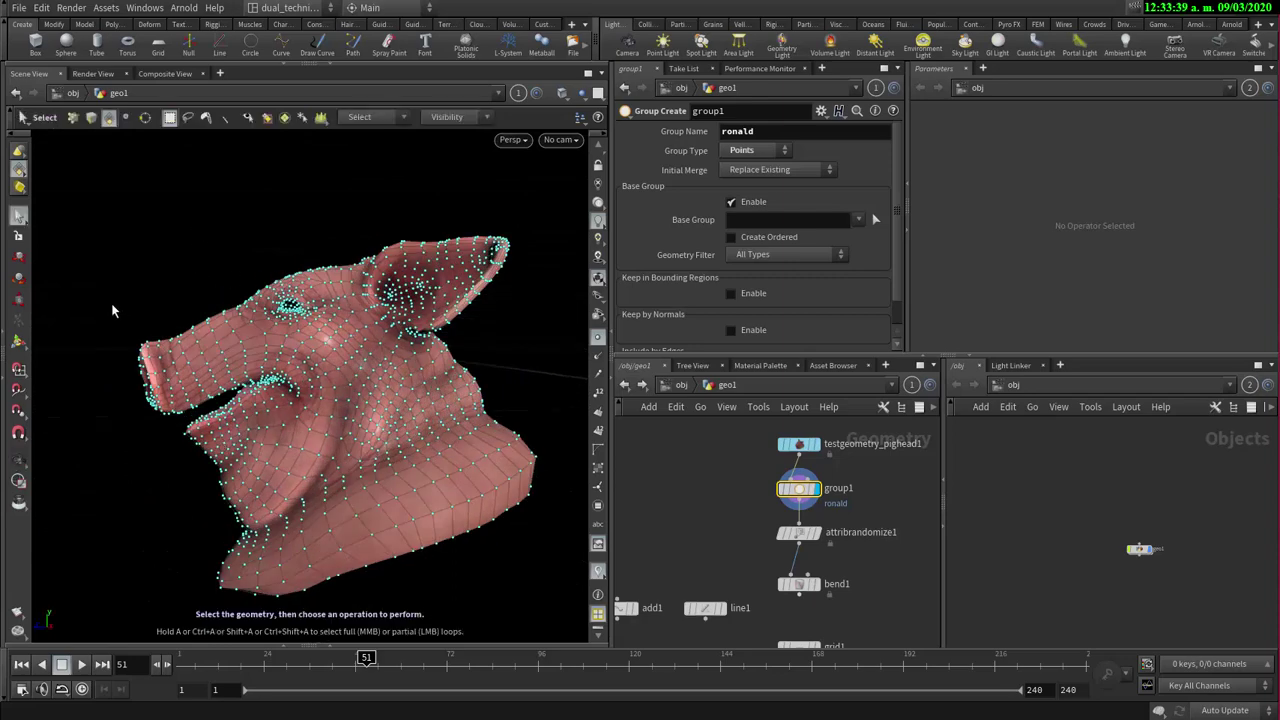
{"action": "right_click_drag", "start_coordinate": [208, 278], "coordinate": [300, 323]}
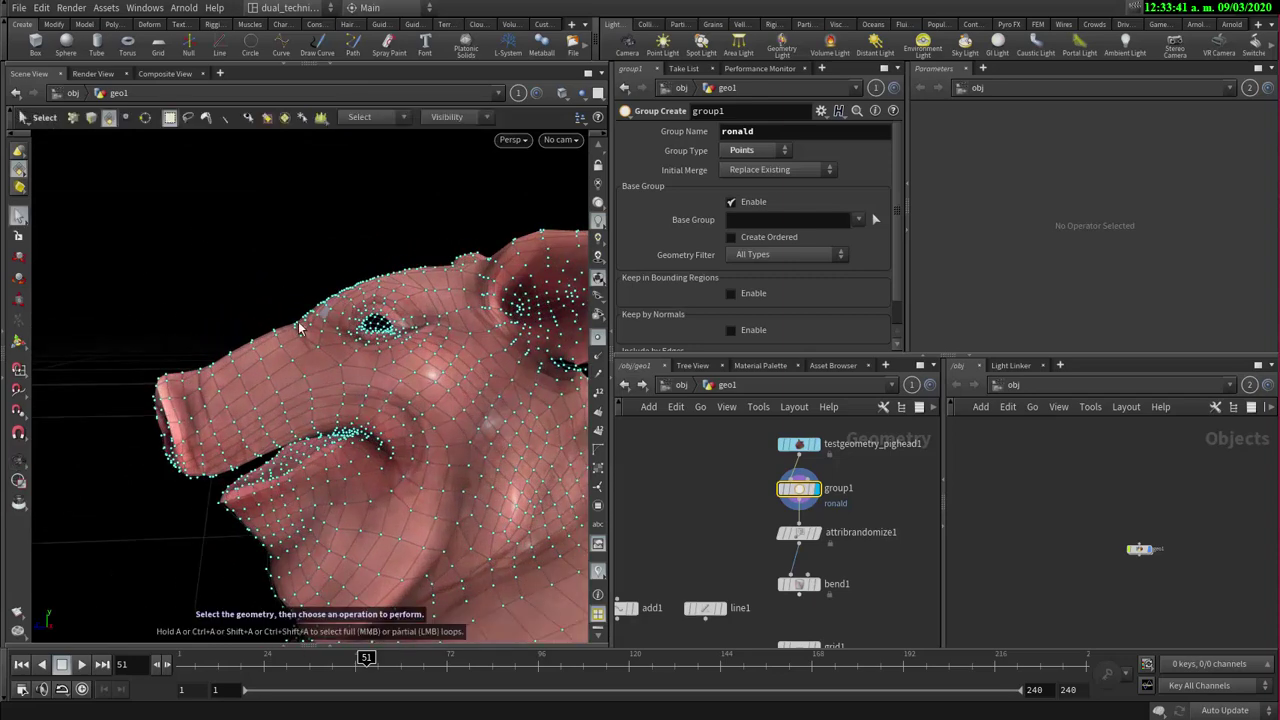
{"action": "middle_click_drag", "start_coordinate": [255, 262], "coordinate": [241, 290]}
{"action": "left_click_drag", "start_coordinate": [241, 290], "coordinate": [240, 330]}
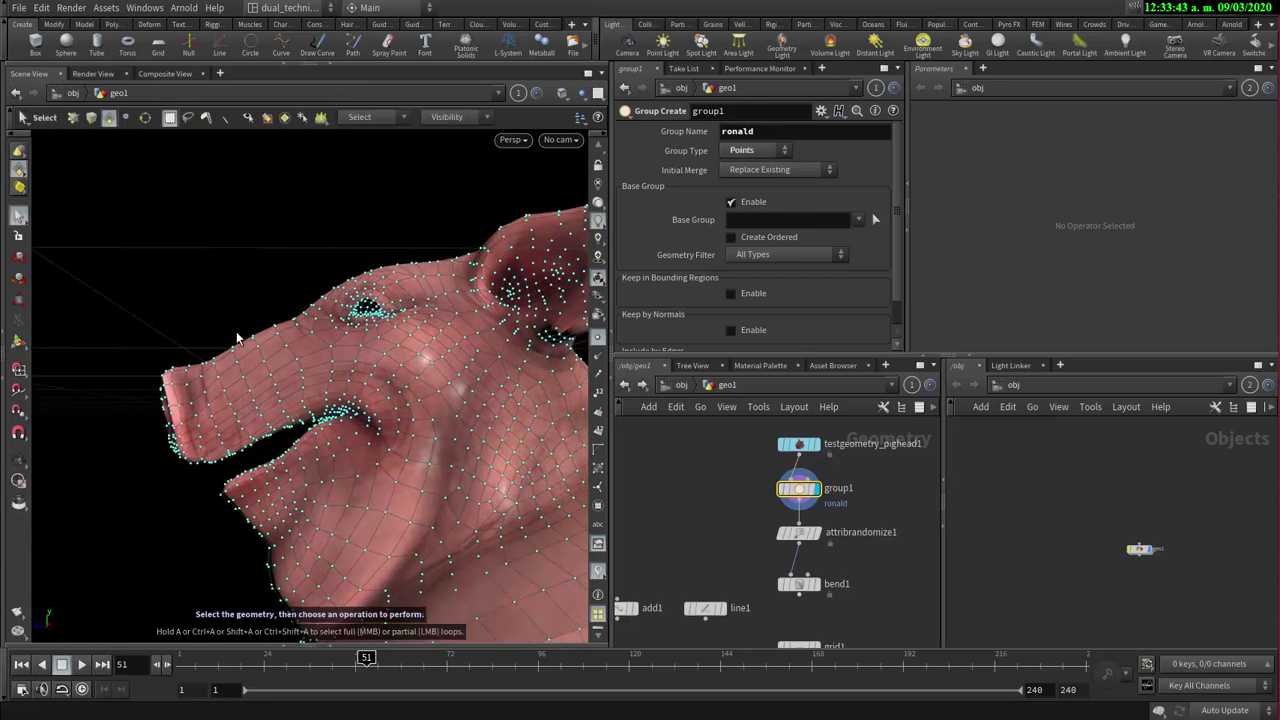
{"action": "middle_click_drag", "start_coordinate": [238, 294], "coordinate": [260, 314]}
{"action": "left_click_drag", "start_coordinate": [260, 314], "coordinate": [251, 320]}
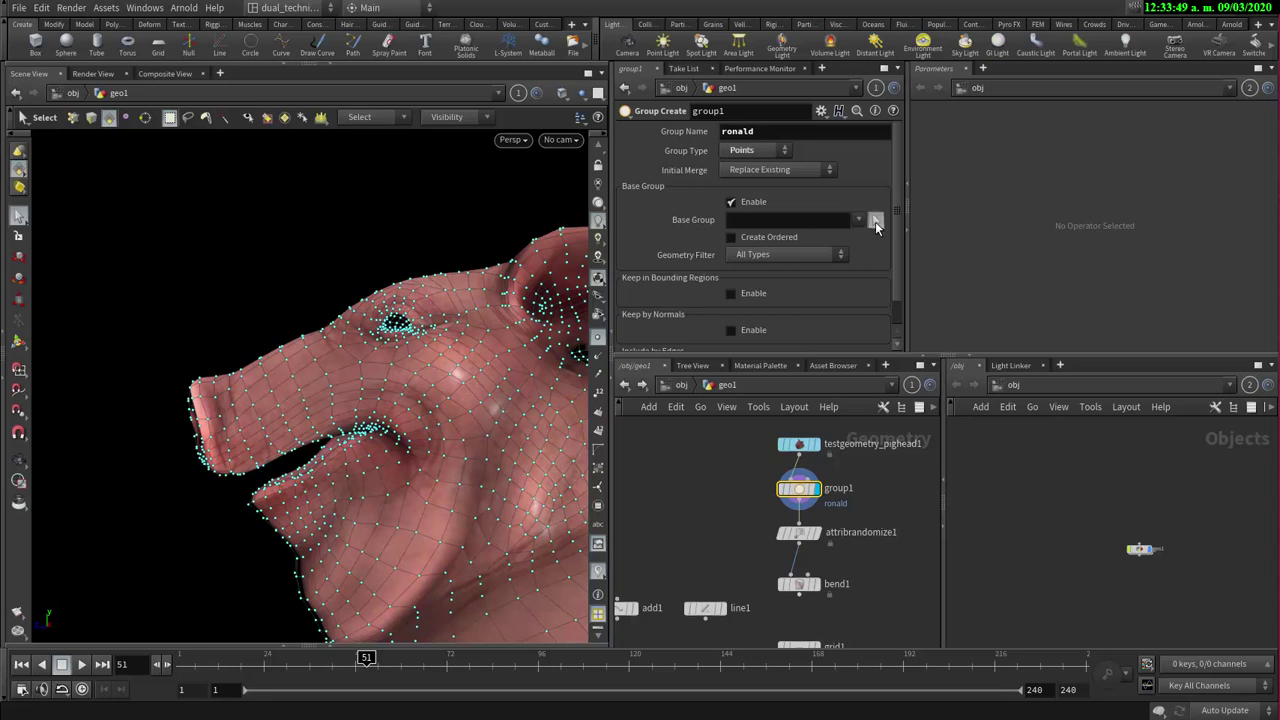
{"action": "left_click", "coordinate": [875, 221]}
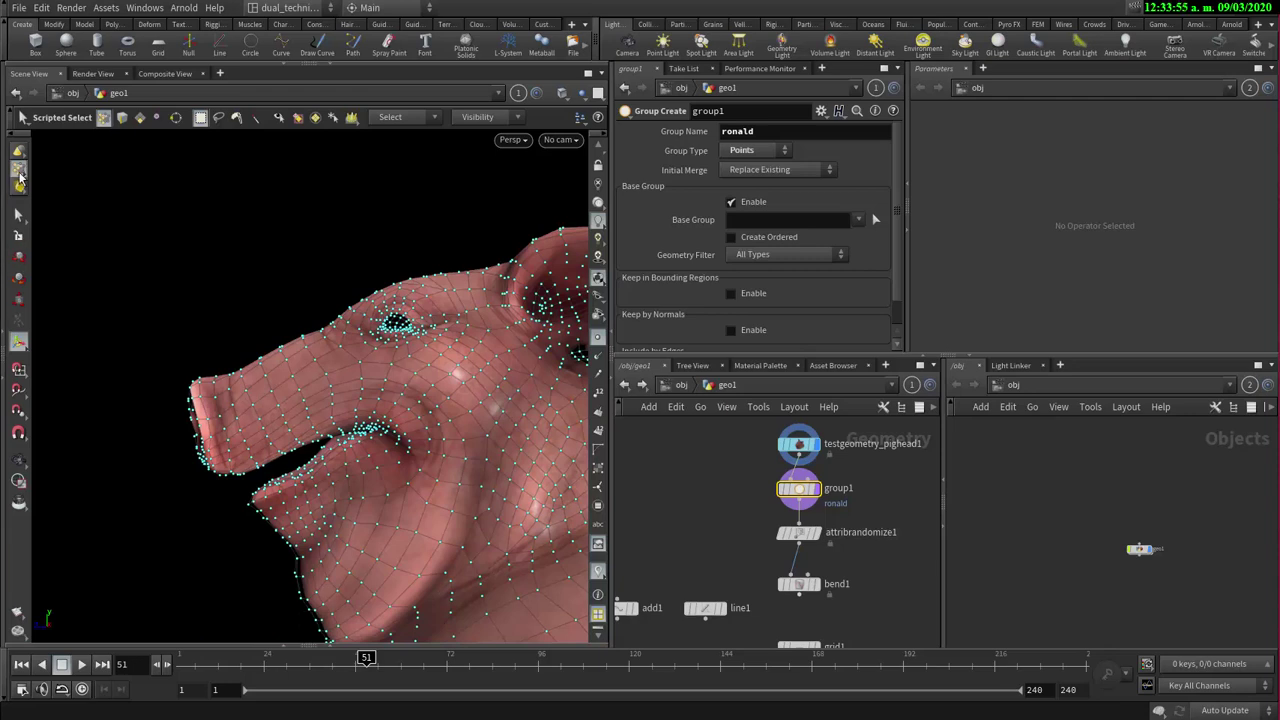
{"action": "left_click", "coordinate": [19, 175]}
{"action": "left_click", "coordinate": [67, 187]}
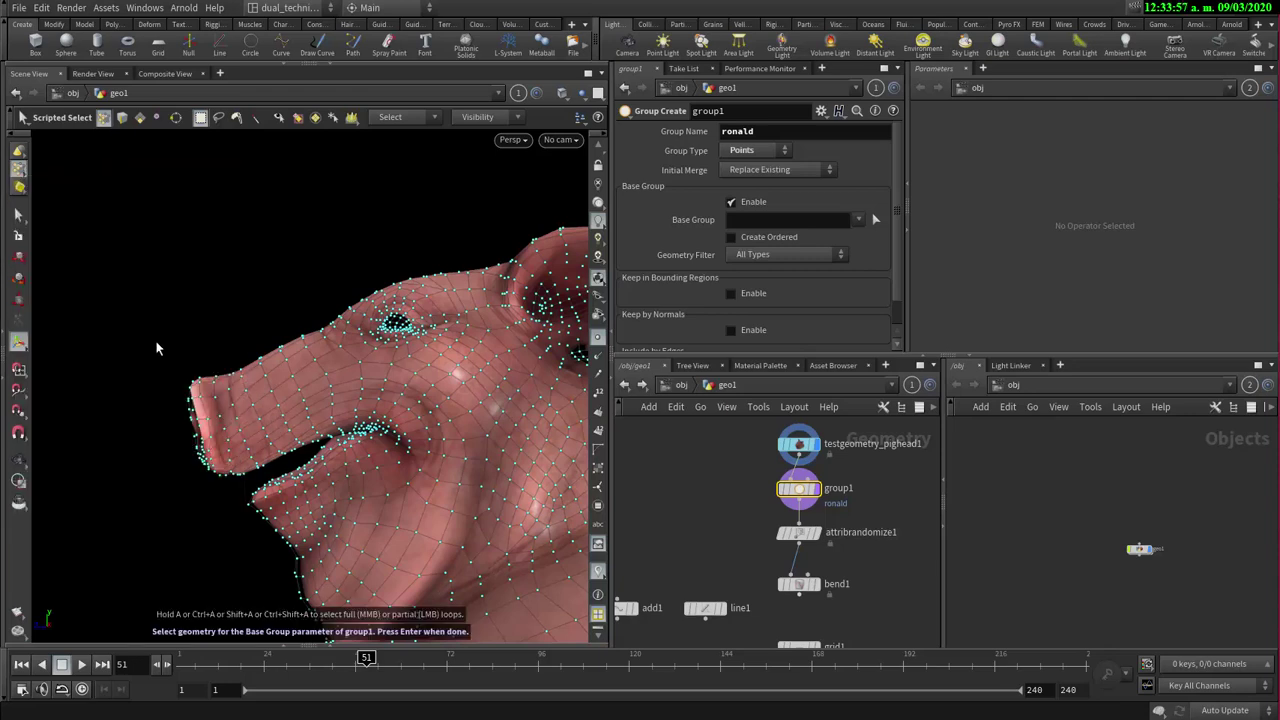
- Select all points of the snout and lower jaw from the side and accept them as the Base Group of group1
{"action": "left_click_drag", "start_coordinate": [94, 298], "coordinate": [360, 553]}
{"action": "left_click_drag", "start_coordinate": [260, 260], "coordinate": [420, 295], "text": "alt"}
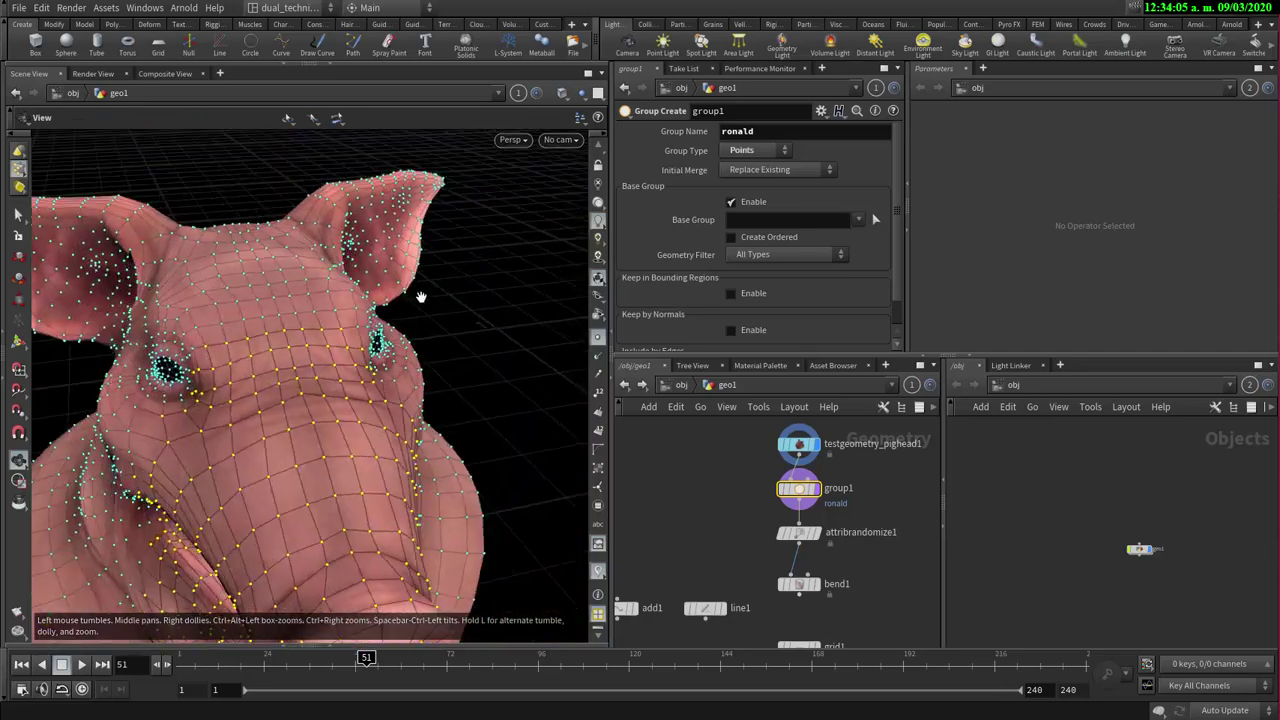
{"action": "right_click_drag", "start_coordinate": [420, 295], "coordinate": [370, 480], "text": "alt"}
{"action": "left_click_drag", "start_coordinate": [370, 480], "coordinate": [169, 289], "text": "alt"}
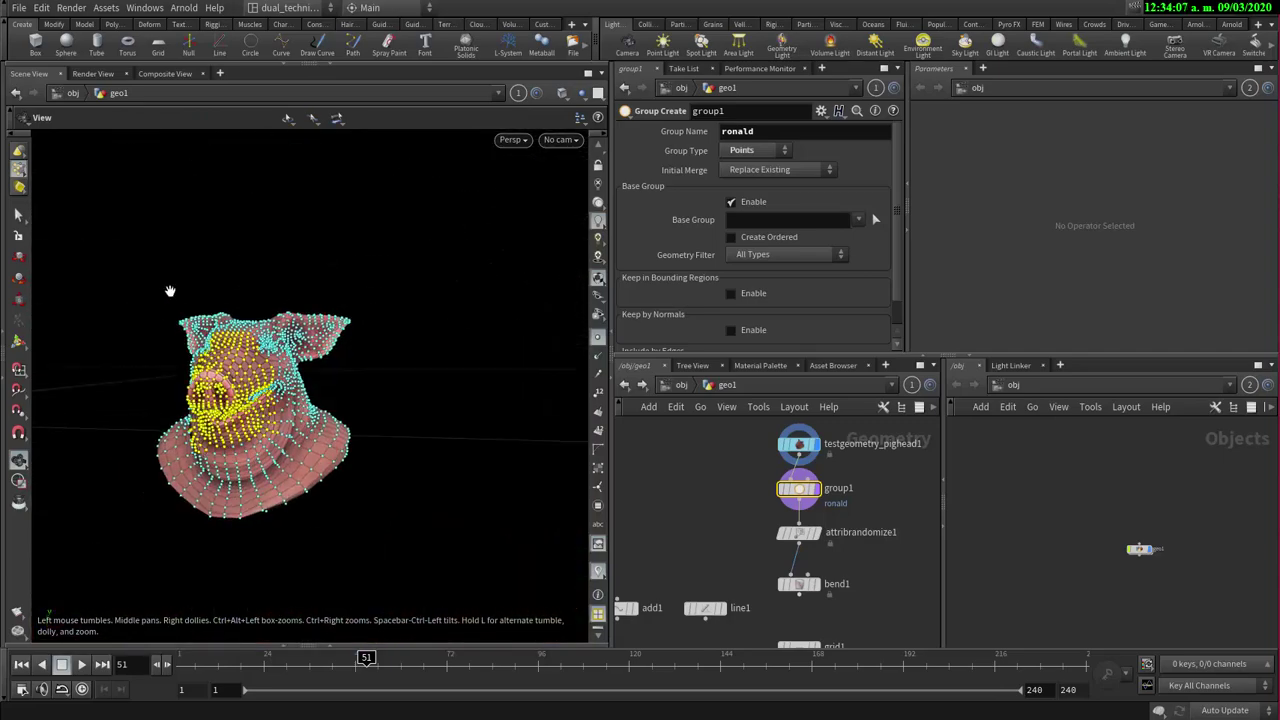
{"action": "right_click_drag", "start_coordinate": [169, 289], "coordinate": [450, 350], "text": "alt"}
{"action": "middle_click_drag", "start_coordinate": [323, 420], "coordinate": [325, 350], "text": "alt"}
{"action": "left_click_drag", "start_coordinate": [325, 350], "coordinate": [332, 390], "text": "alt"}
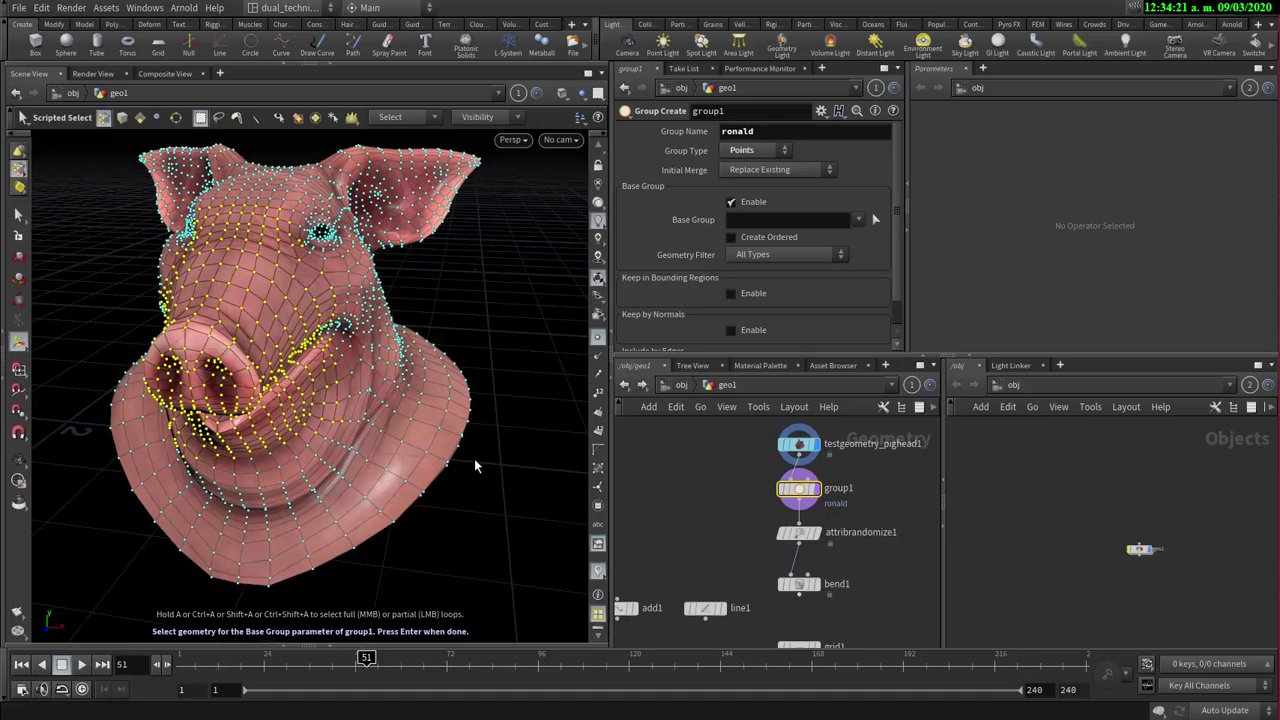
{"action": "key", "text": "Return"}
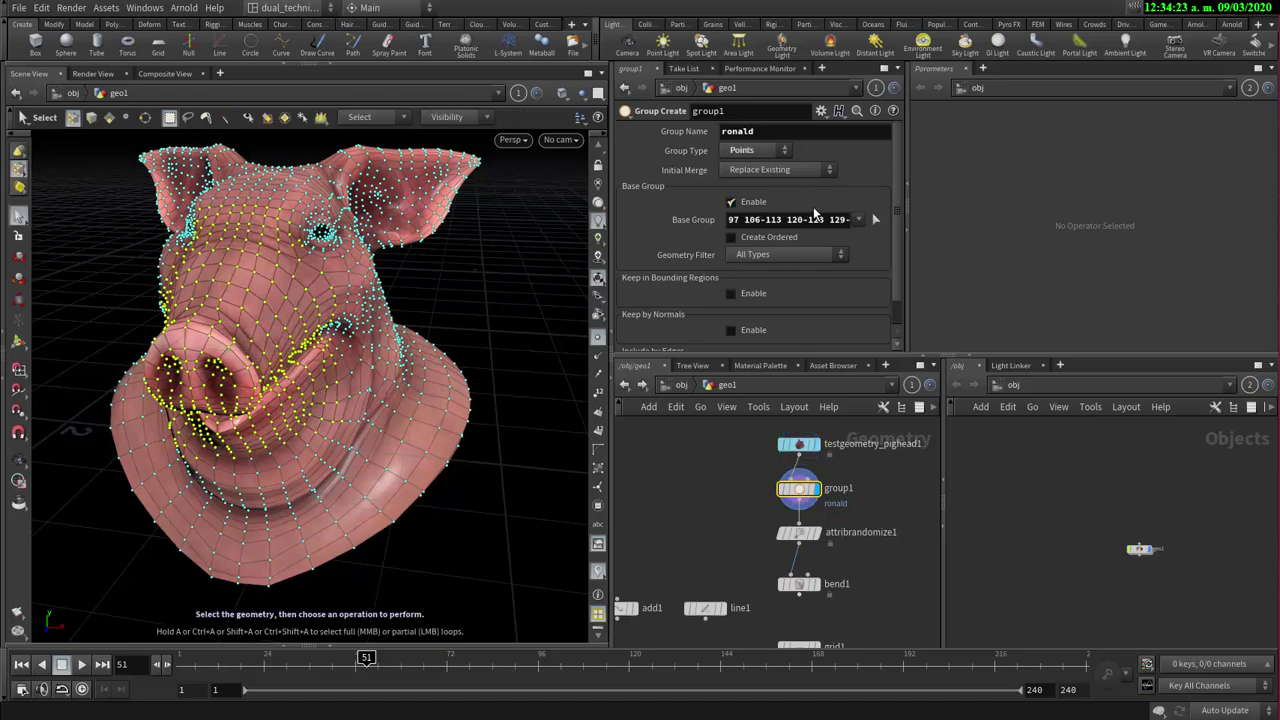
- Compare the Base Group number list with the point numbers shown on the snout, and hide the numbers again
{"action": "mouse_move", "coordinate": [752, 219]}
{"action": "left_mouse_down"}
{"action": "mouse_move", "coordinate": [647, 215]}
{"action": "mouse_move", "coordinate": [821, 217]}
{"action": "mouse_move", "coordinate": [751, 217]}
{"action": "left_mouse_up"}
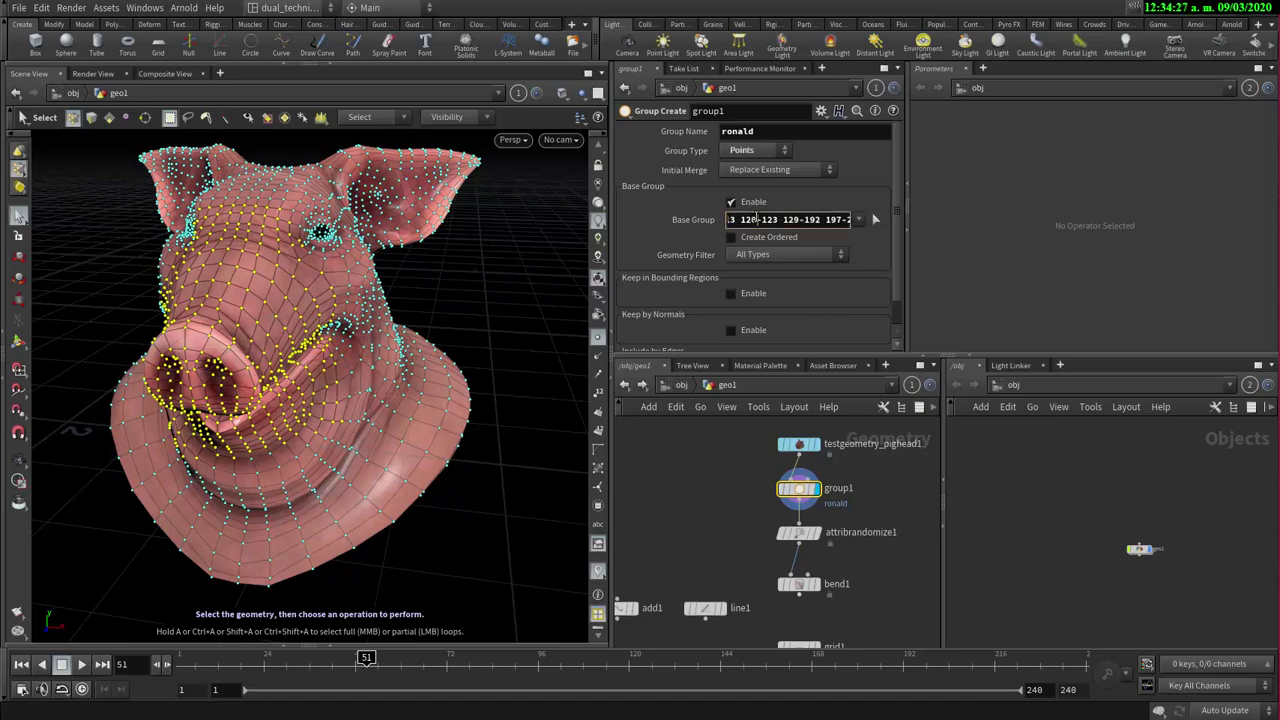
{"action": "left_click", "coordinate": [597, 393]}
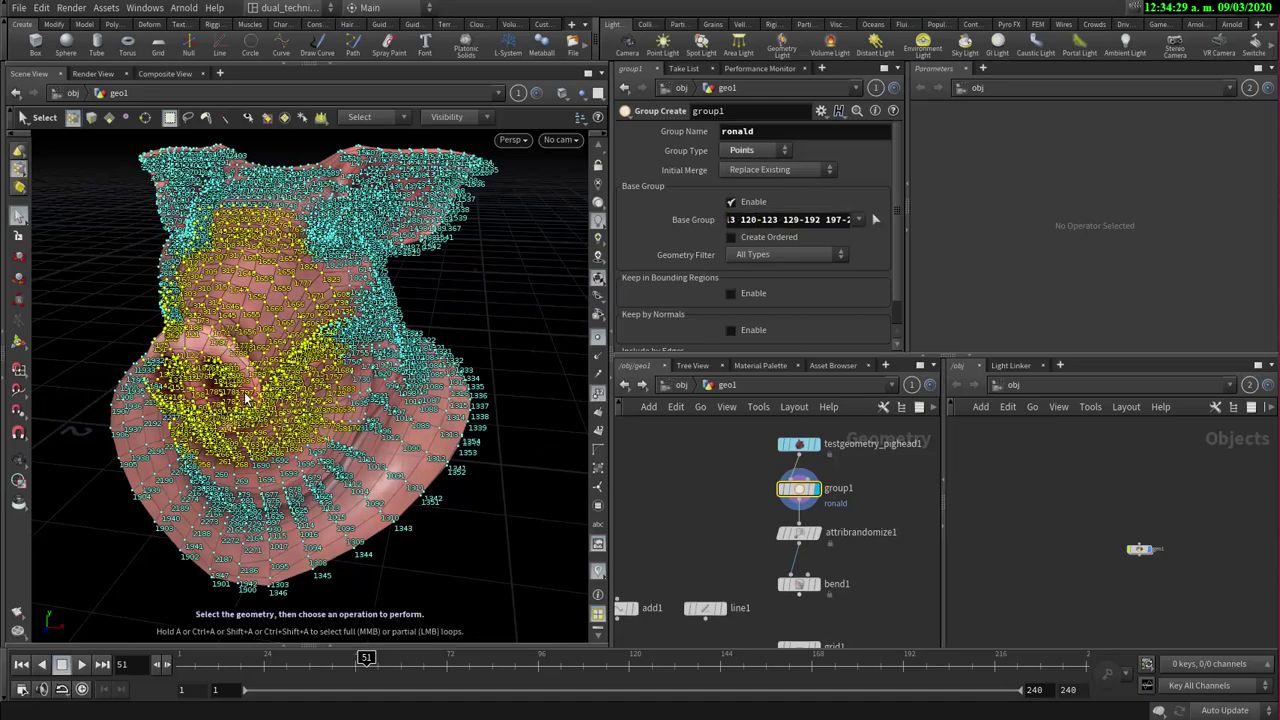
{"action": "right_click_drag", "start_coordinate": [250, 354], "coordinate": [267, 281], "text": "alt"}
{"action": "key", "text": "s"}
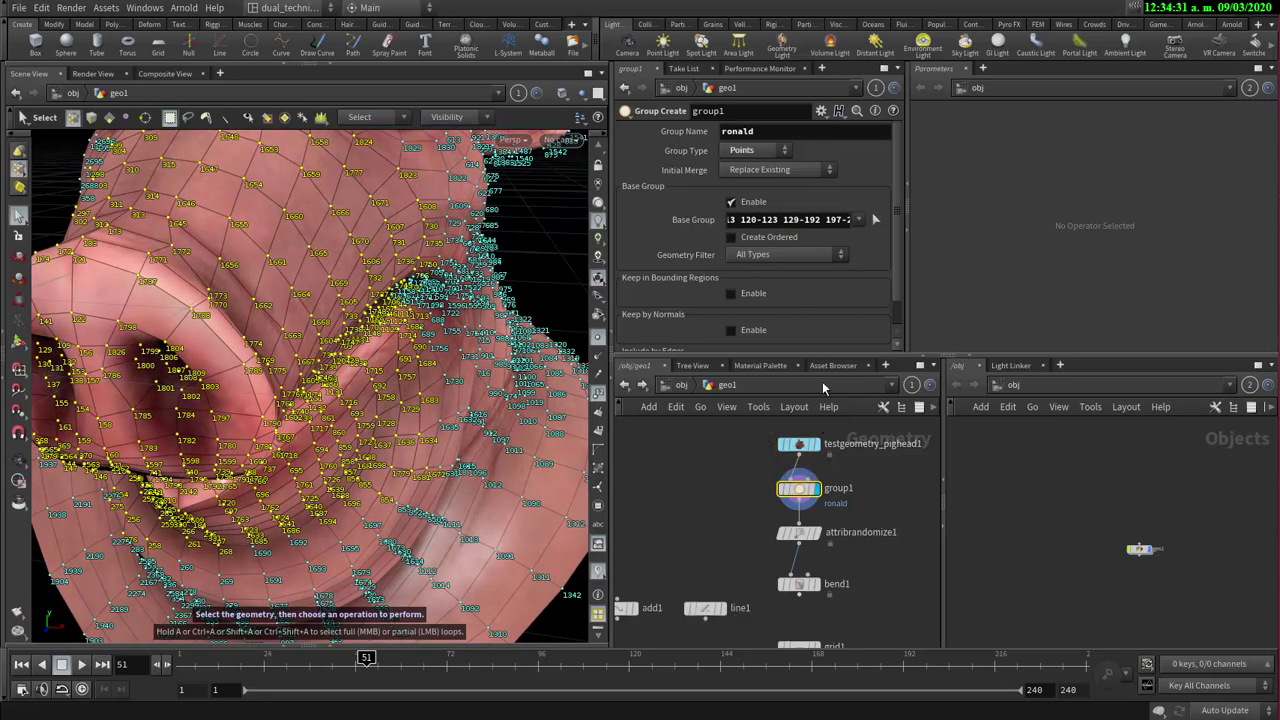
{"action": "left_click", "coordinate": [598, 393]}
{"action": "right_click_drag", "start_coordinate": [400, 385], "coordinate": [186, 383], "text": "alt"}
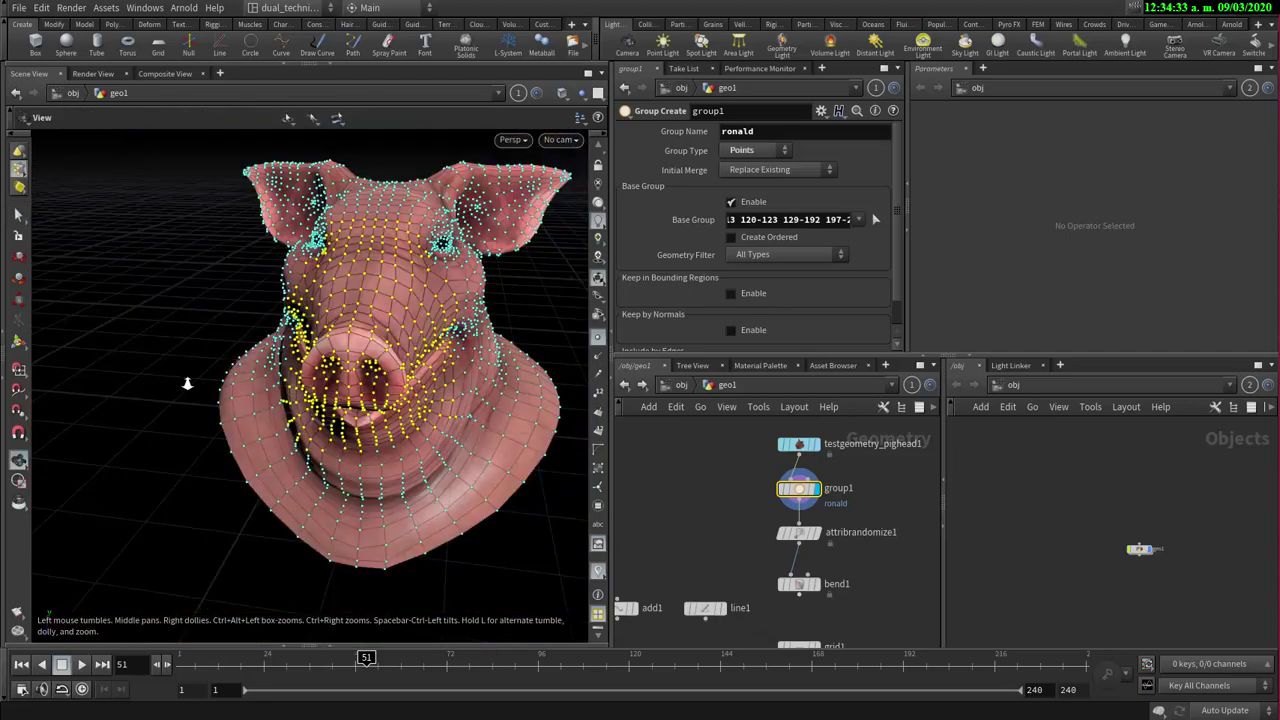
{"action": "left_click_drag", "start_coordinate": [186, 383], "coordinate": [262, 358], "text": "alt"}
{"action": "right_click_drag", "start_coordinate": [262, 358], "coordinate": [322, 356], "text": "alt"}
{"action": "middle_click_drag", "start_coordinate": [322, 356], "coordinate": [212, 346], "text": "alt"}
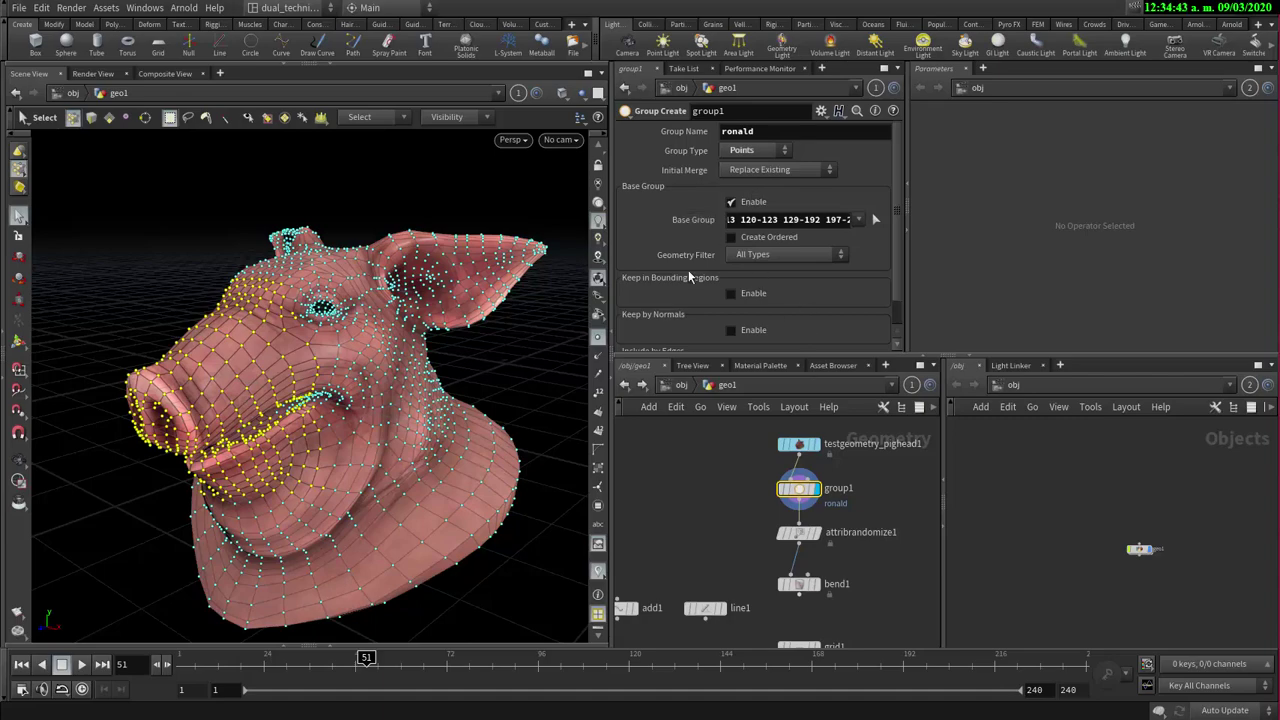
{"action": "scroll", "coordinate": [688, 270], "scroll_direction": "down", "scroll_amount": 1}
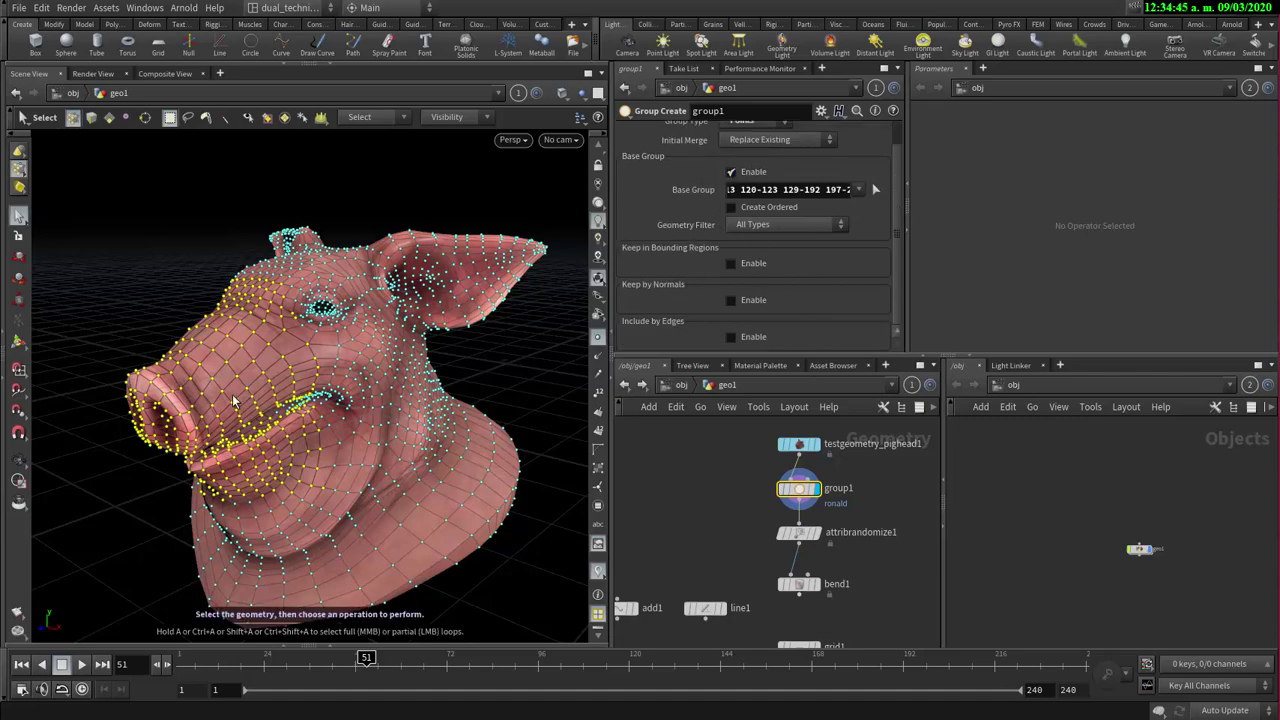
{"action": "left_click_drag", "start_coordinate": [240, 402], "coordinate": [329, 427], "text": "alt"}
{"action": "left_click_drag", "start_coordinate": [336, 344], "coordinate": [388, 368], "text": "alt"}
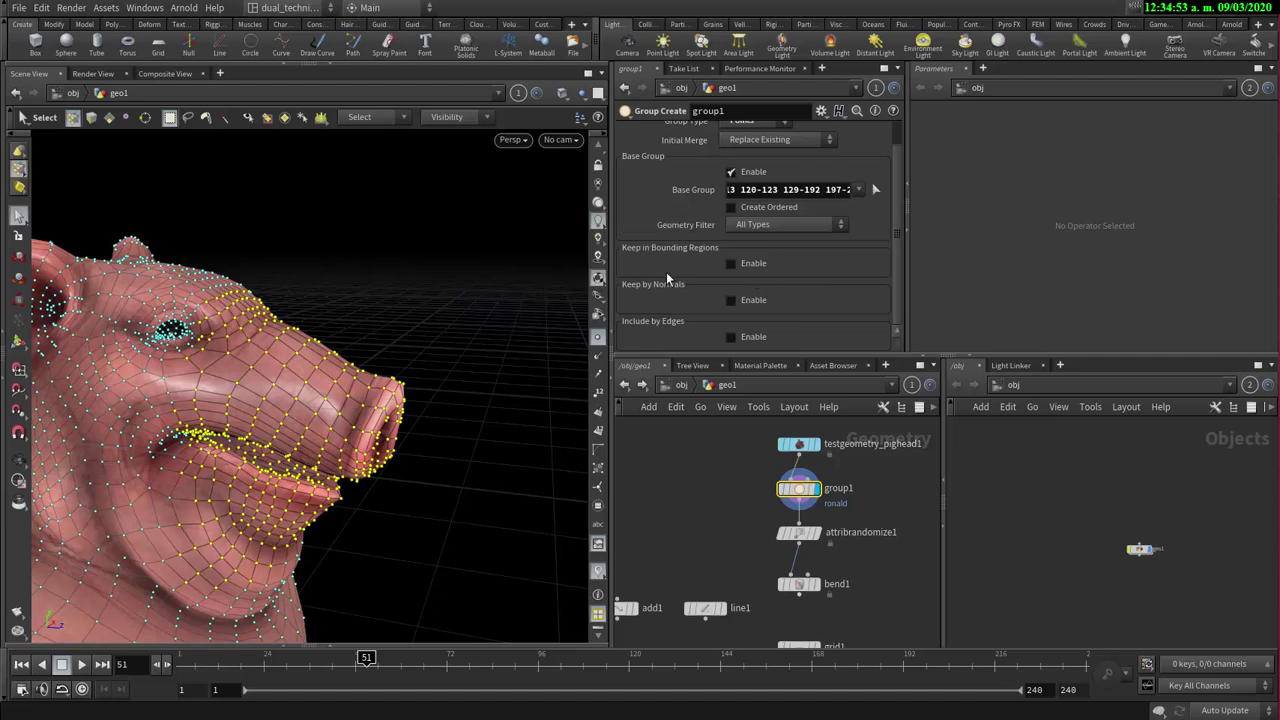
- Spread out the network by lowering attribrandomize1 and bend1 beneath group1 and offsetting testgeometry_pighead1 to the side
{"action": "middle_click_drag", "start_coordinate": [901, 548], "coordinate": [810, 510]}
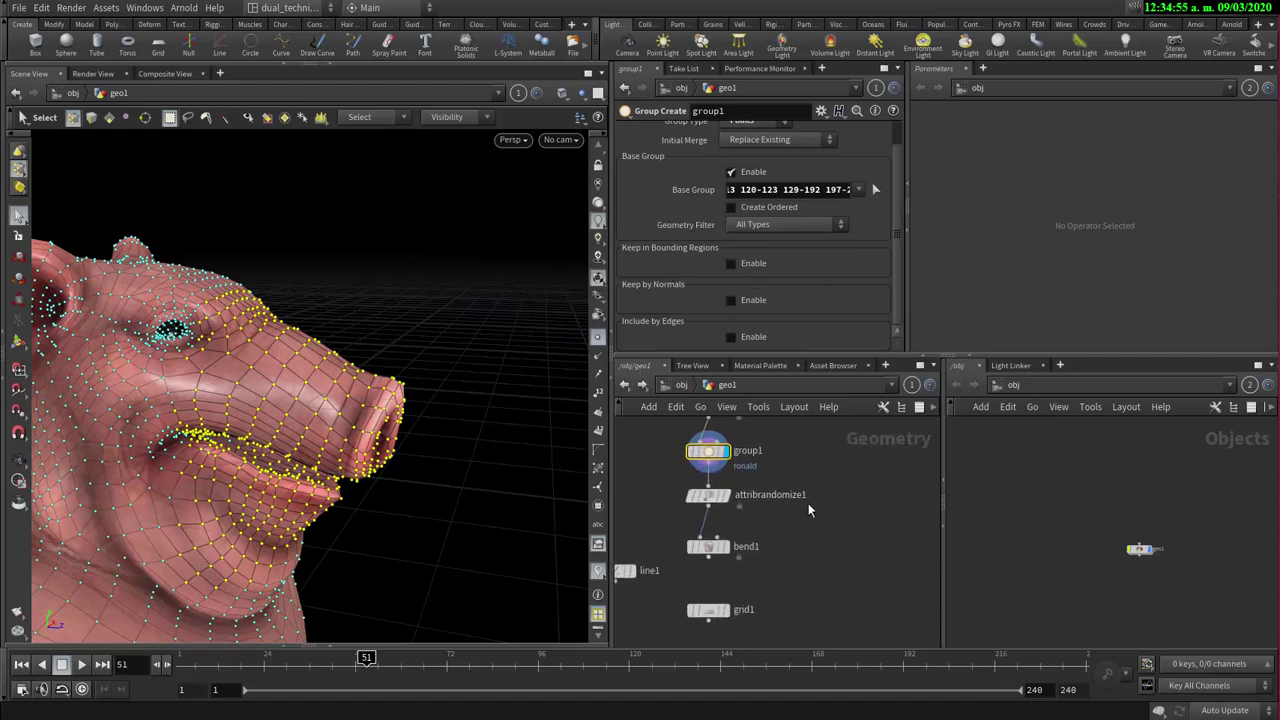
{"action": "left_click_drag", "start_coordinate": [778, 627], "coordinate": [710, 543]}
{"action": "left_click", "coordinate": [802, 510]}
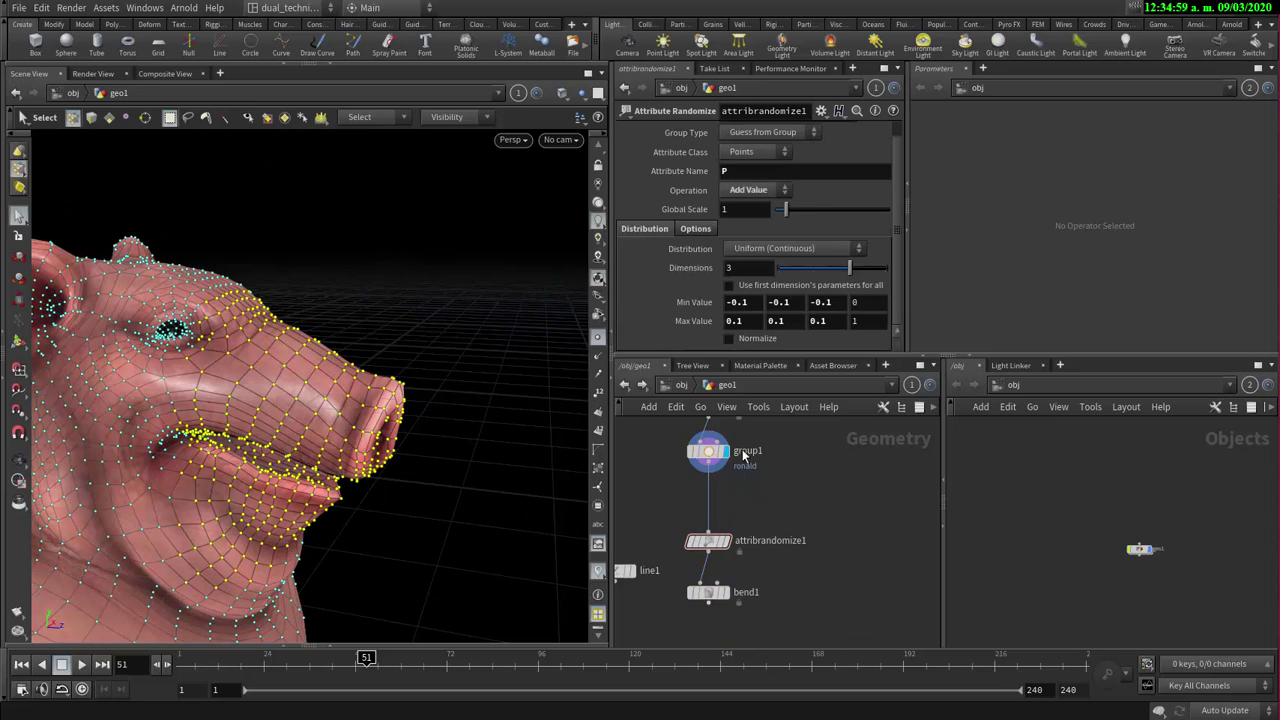
{"action": "scroll", "coordinate": [712, 470], "scroll_direction": "up", "scroll_amount": 2}
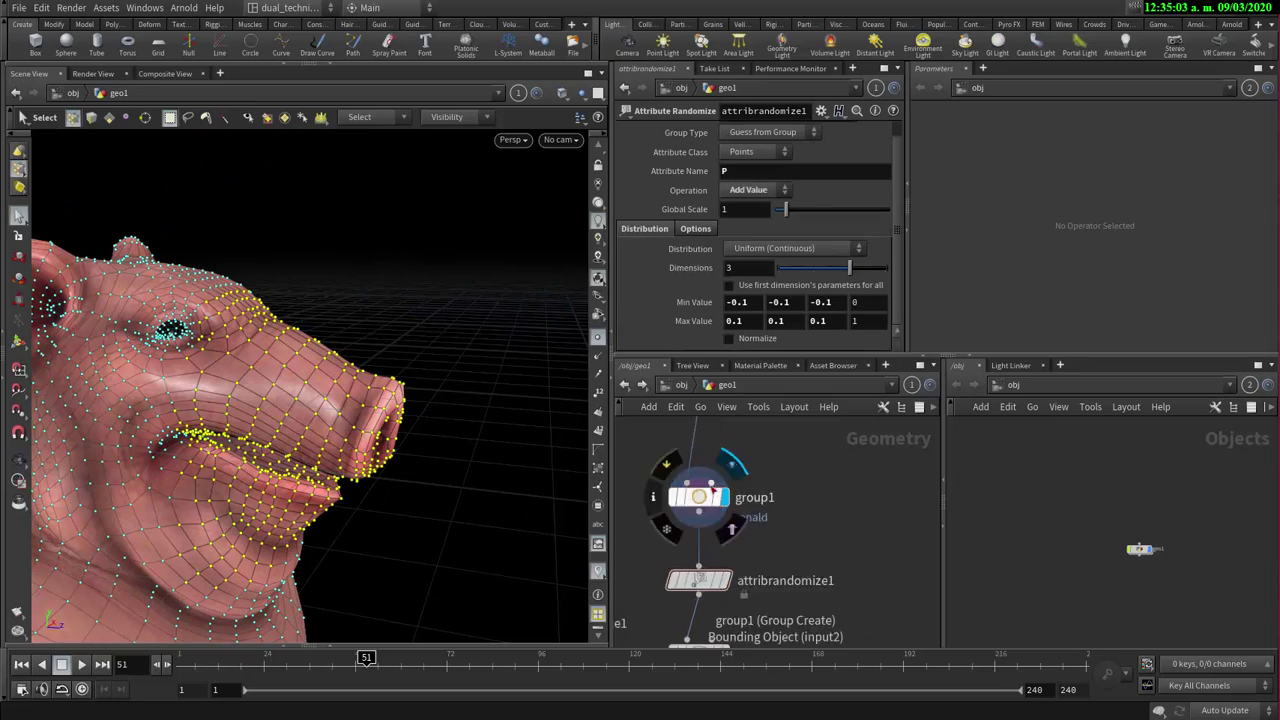
{"action": "middle_click_drag", "start_coordinate": [676, 467], "coordinate": [724, 519]}
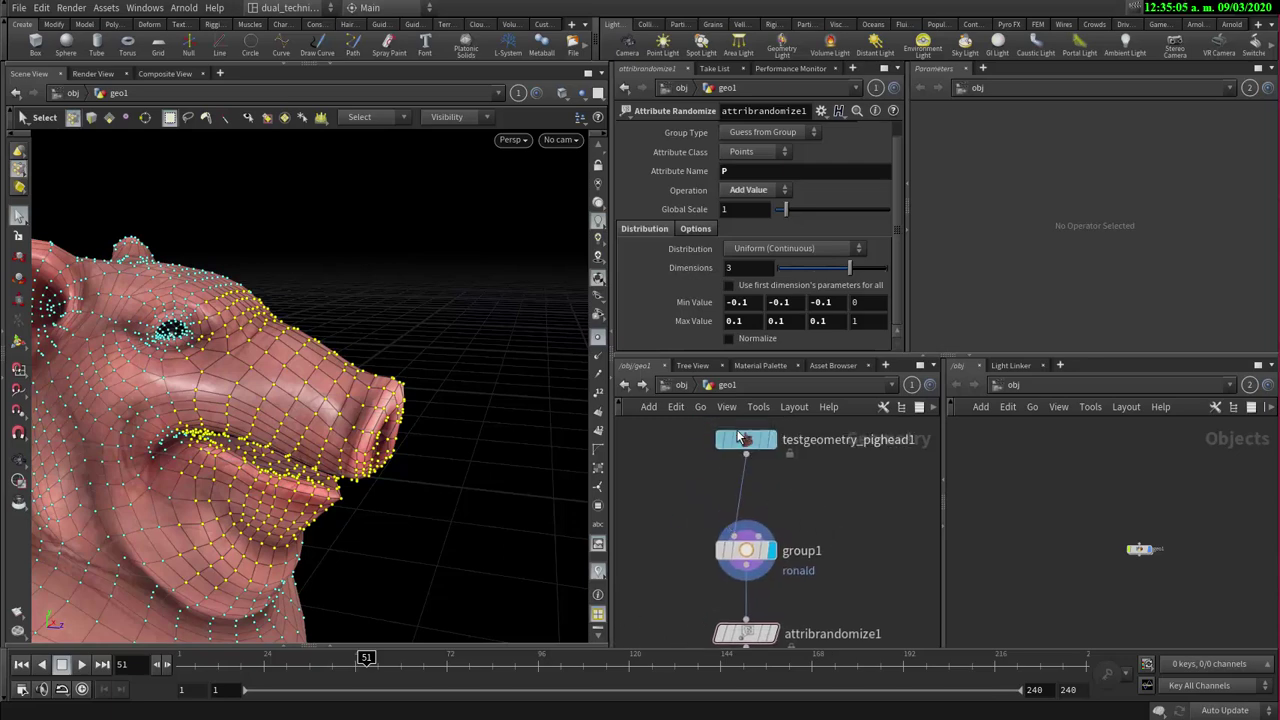
{"action": "left_click_drag", "start_coordinate": [736, 436], "coordinate": [671, 435]}
{"action": "middle_click_drag", "start_coordinate": [758, 493], "coordinate": [758, 506]}
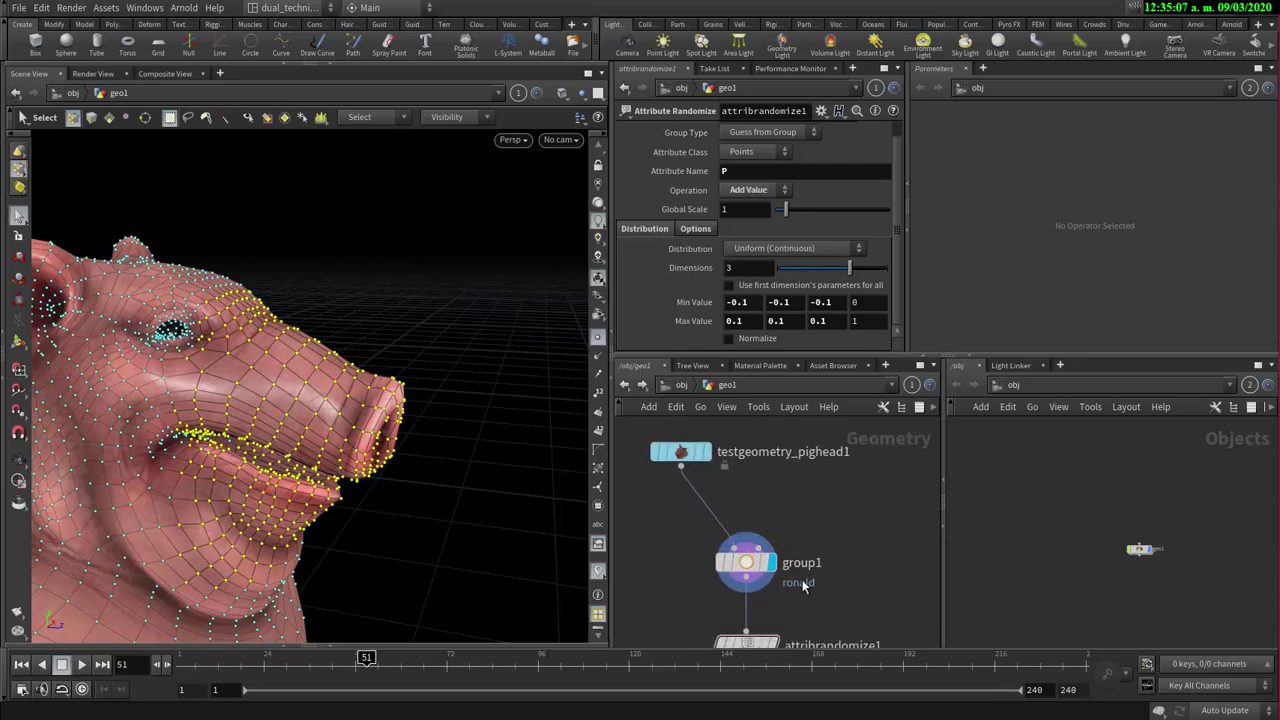
- Enable Keep in Bounding Regions on group1 with the Bounding Box type and view the box around the head
{"action": "left_click", "coordinate": [758, 564]}
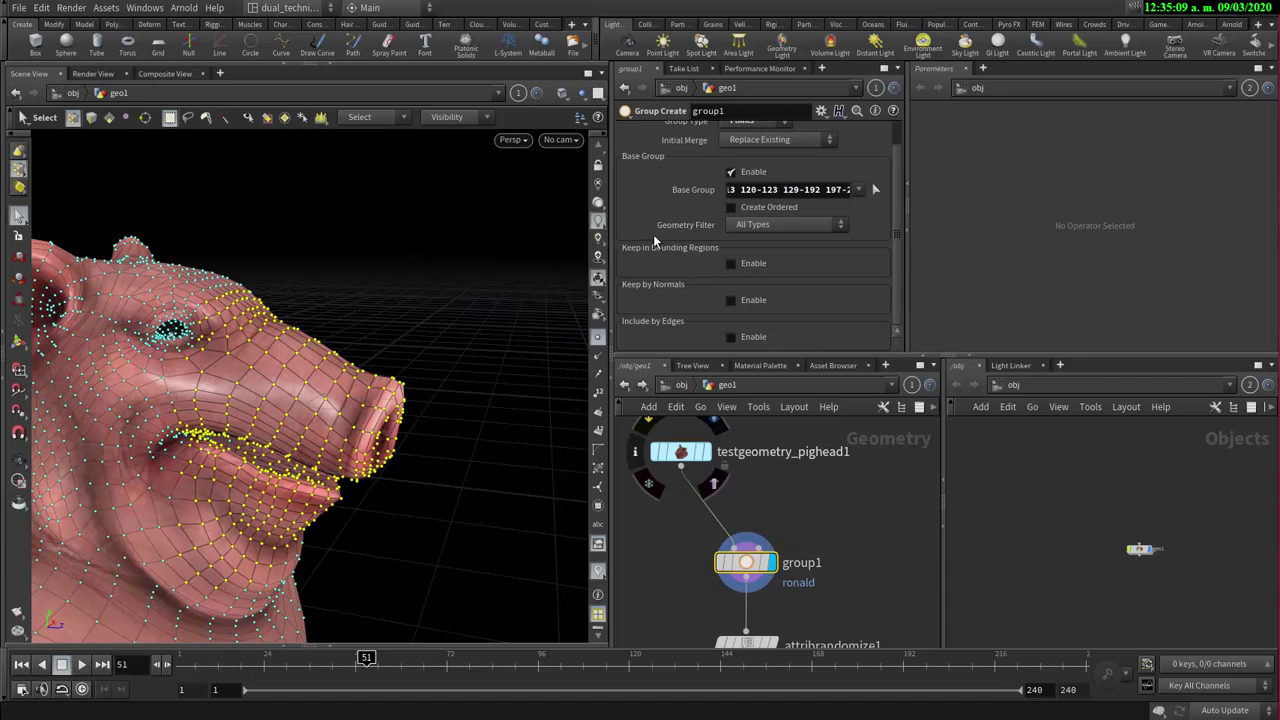
{"action": "left_click", "coordinate": [731, 264]}
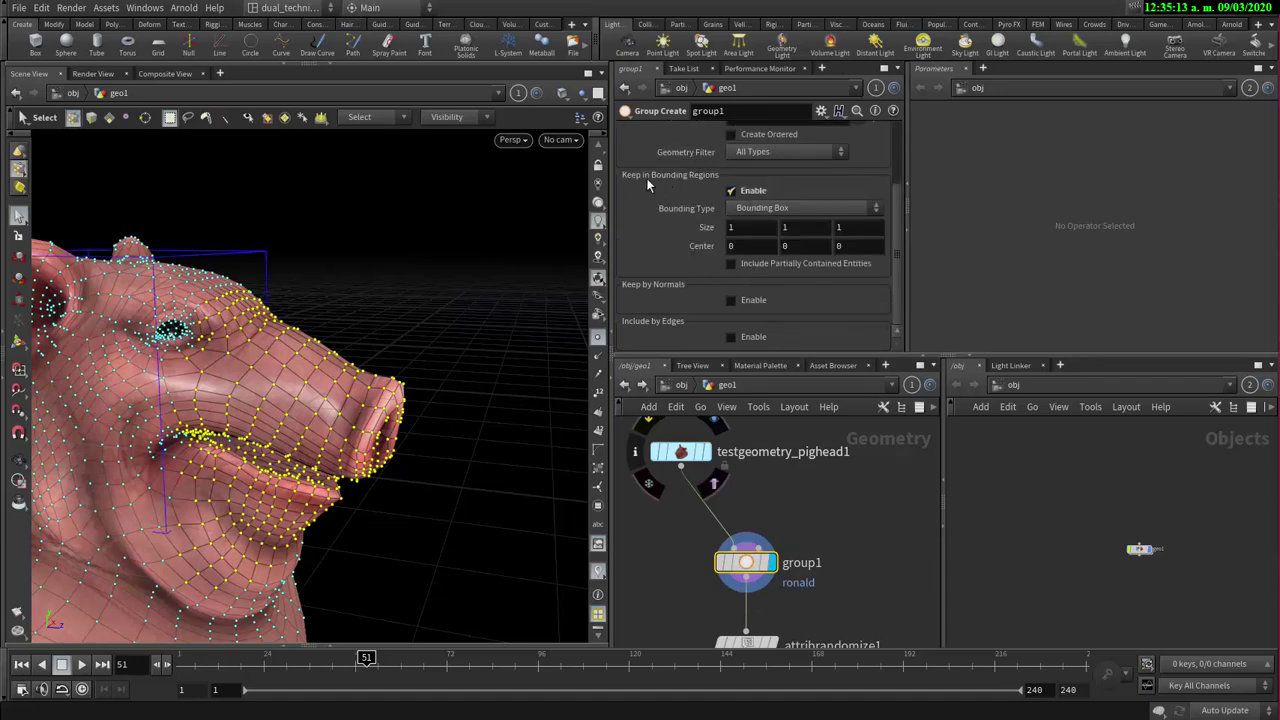
{"action": "middle_click_drag", "start_coordinate": [381, 303], "coordinate": [441, 267], "text": "alt"}
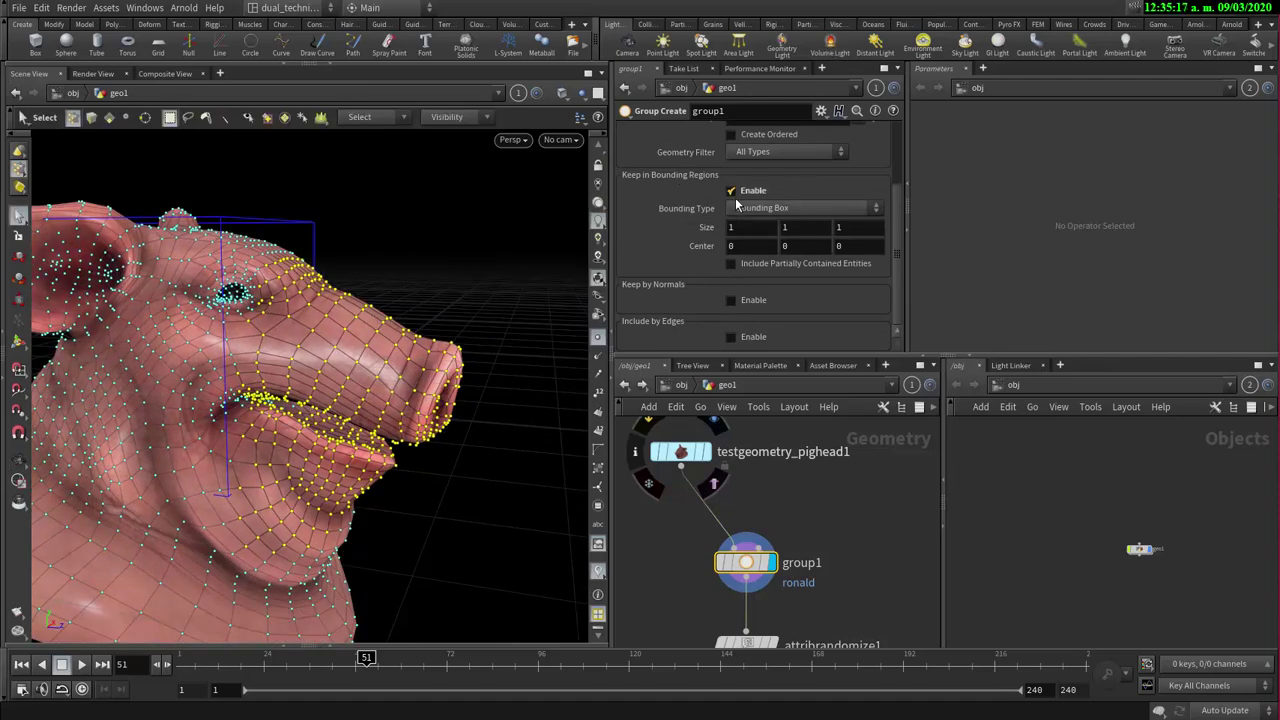
{"action": "scroll", "coordinate": [532, 272], "scroll_direction": "down", "scroll_amount": 3}
{"action": "mouse_move", "coordinate": [532, 272]}
{"action": "left_mouse_down", "text": "alt"}
{"action": "mouse_move", "coordinate": [374, 294]}
{"action": "mouse_move", "coordinate": [533, 272]}
{"action": "left_mouse_up", "text": "alt"}
{"action": "scroll", "coordinate": [417, 242], "scroll_direction": "up", "scroll_amount": 5}
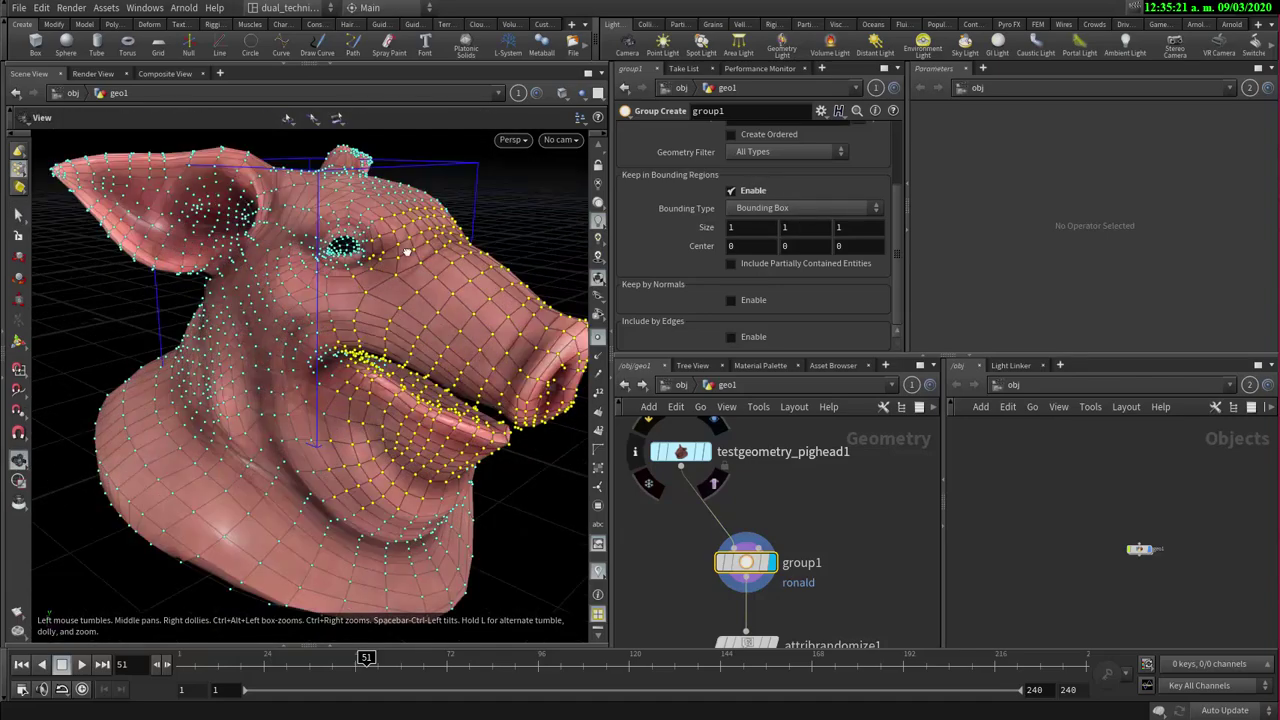
{"action": "left_click_drag", "start_coordinate": [417, 242], "coordinate": [391, 270], "text": "alt"}
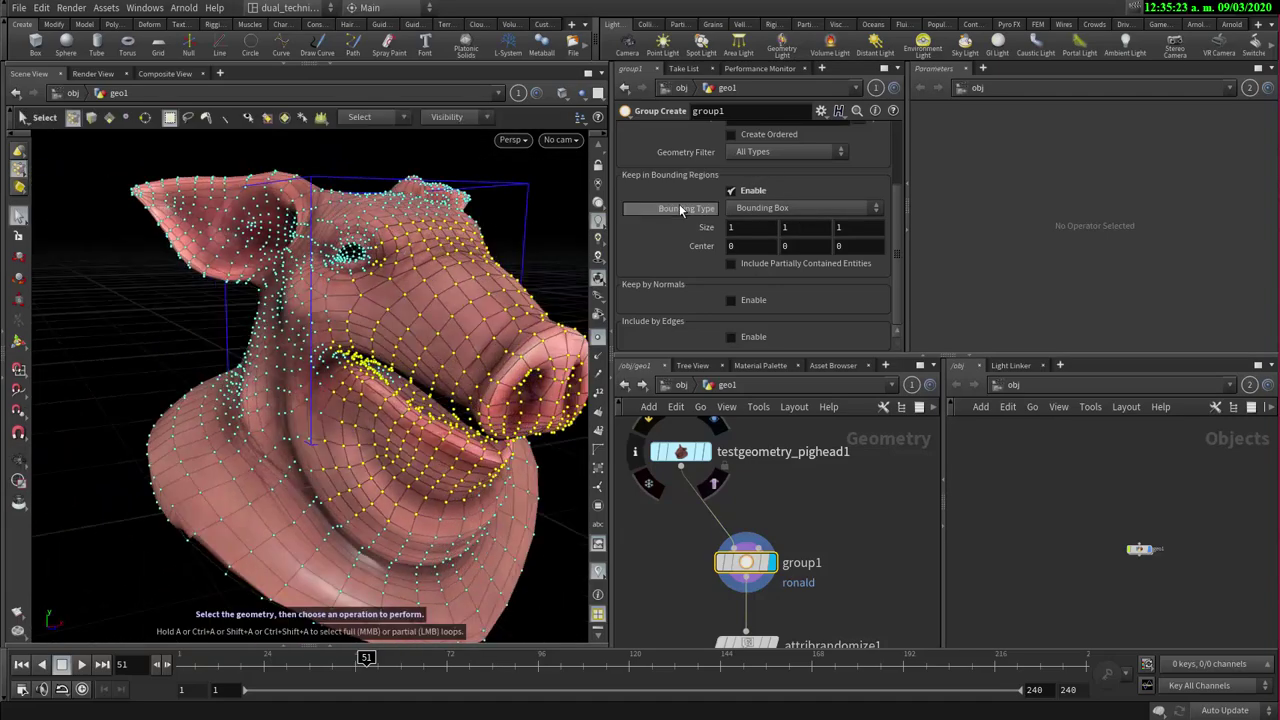
- Move the bounding box of group1 forward over the snout by setting its Center Z to 1.4
{"action": "mouse_move", "coordinate": [799, 246]}
{"action": "middle_mouse_down"}
{"action": "mouse_move", "coordinate": [748, 247]}
{"action": "mouse_move", "coordinate": [799, 247]}
{"action": "middle_mouse_up"}
{"action": "left_click_drag", "start_coordinate": [492, 277], "coordinate": [500, 274], "text": "alt"}
{"action": "left_click_drag", "start_coordinate": [251, 290], "coordinate": [331, 339], "text": "alt"}
{"action": "key", "text": "s"}
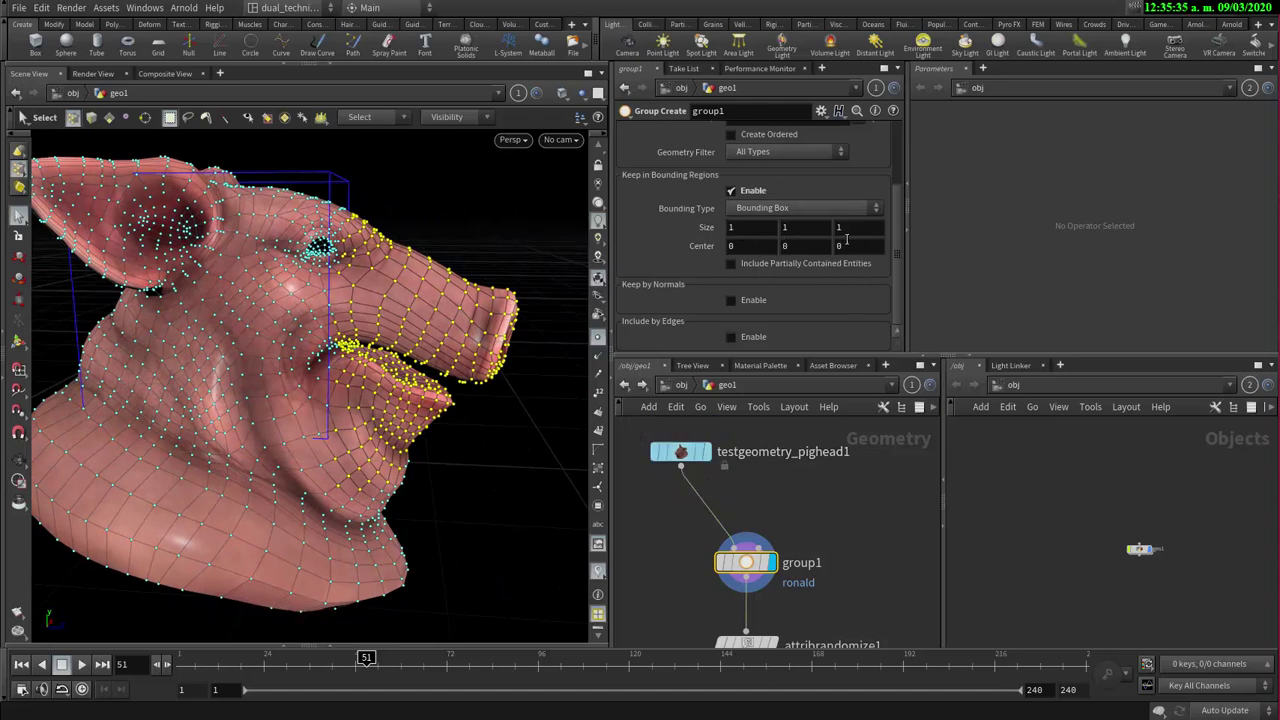
{"action": "middle_click_drag", "start_coordinate": [846, 238], "coordinate": [975, 250]}
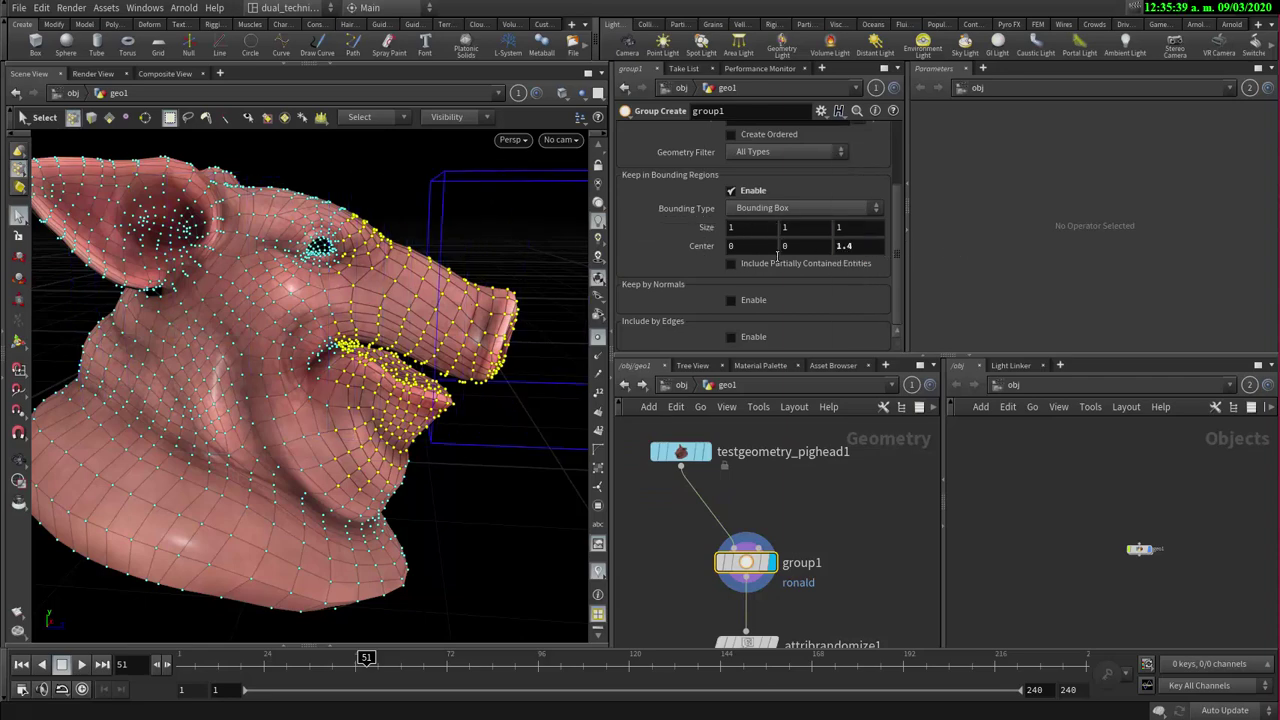
- Look at the Bounding Type options, turn off Keep in Bounding Regions, and switch Base Group off and on again
{"action": "left_click", "coordinate": [764, 210]}
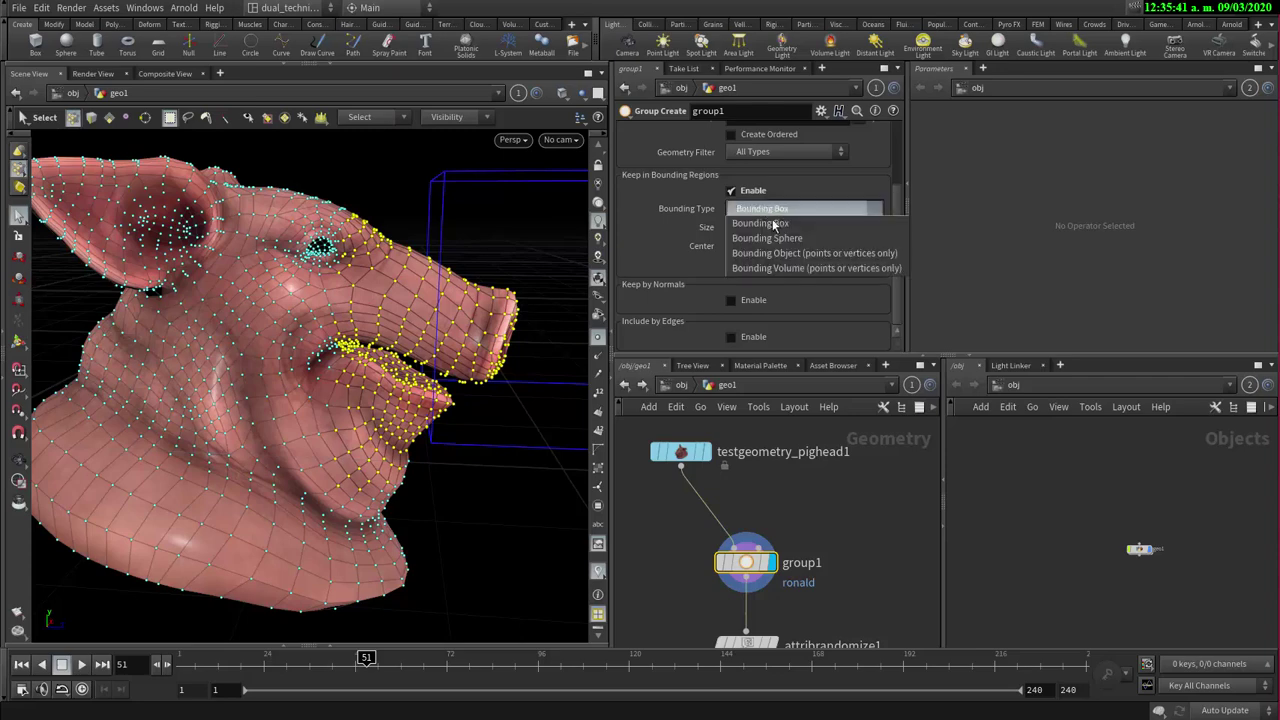
{"action": "left_click", "coordinate": [776, 232]}
{"action": "left_click", "coordinate": [753, 190]}
{"action": "left_click", "coordinate": [753, 190]}
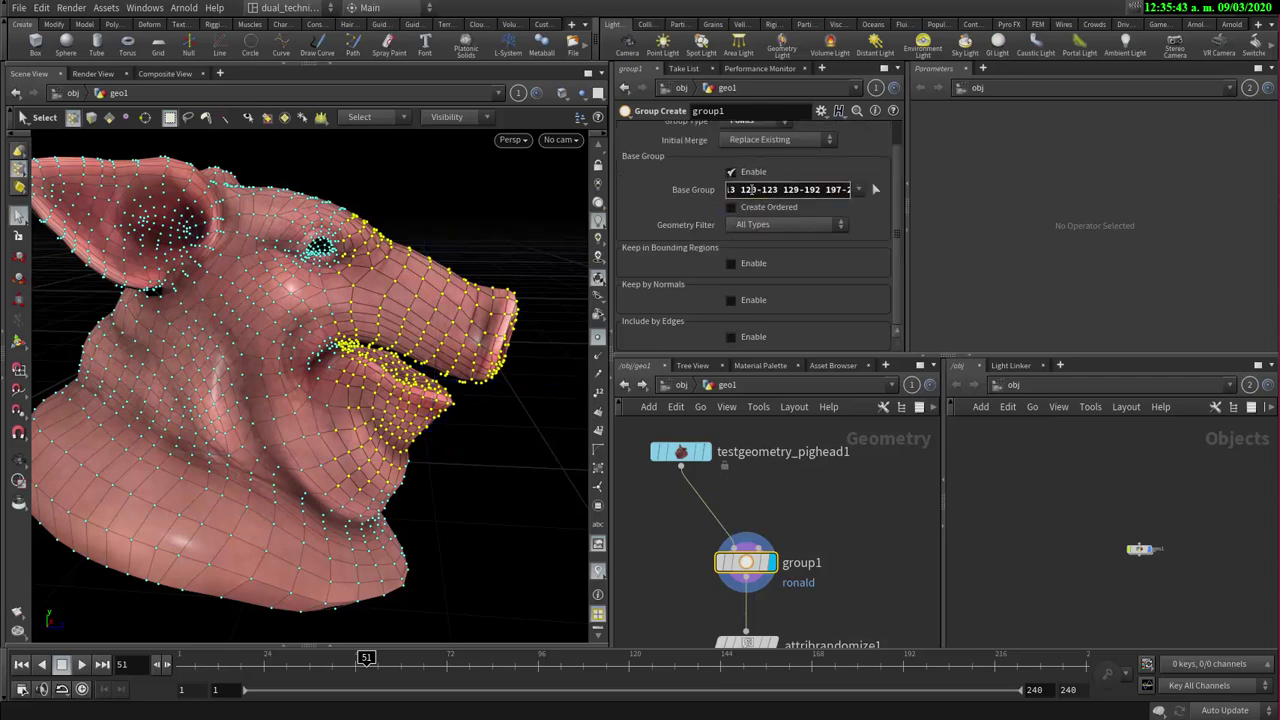
{"action": "left_click", "coordinate": [754, 174]}
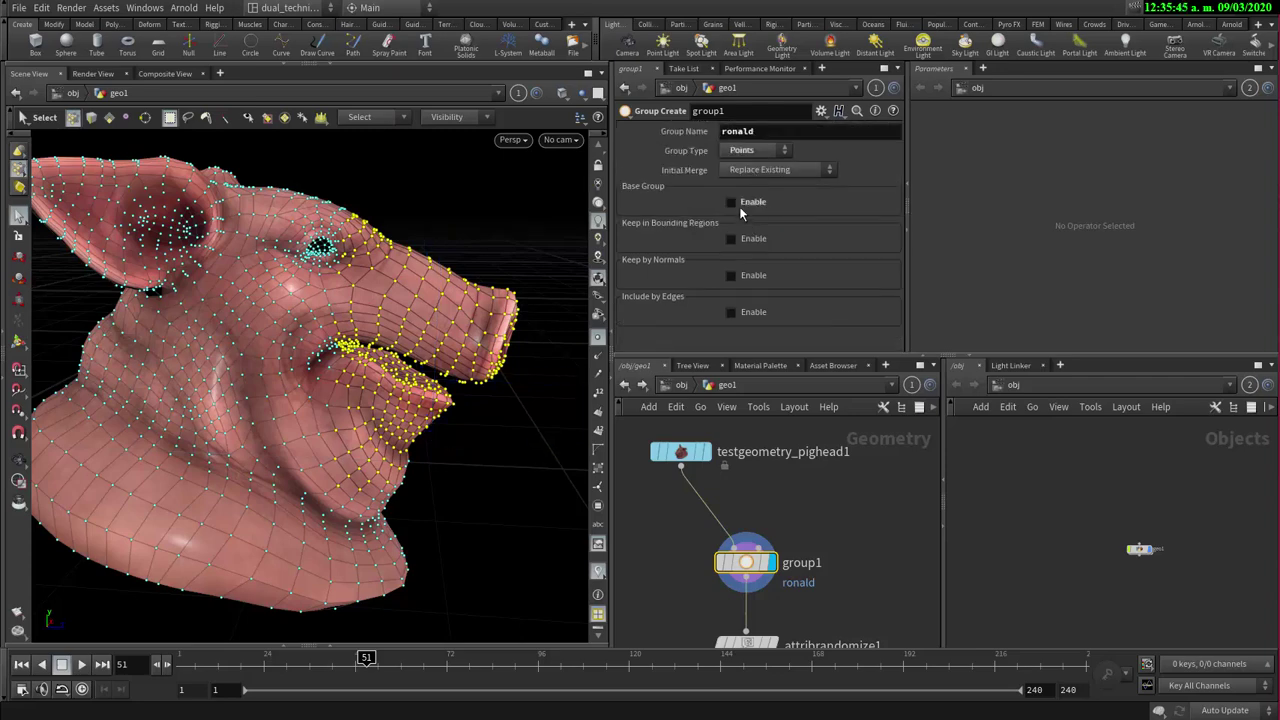
{"action": "left_click", "coordinate": [741, 204]}
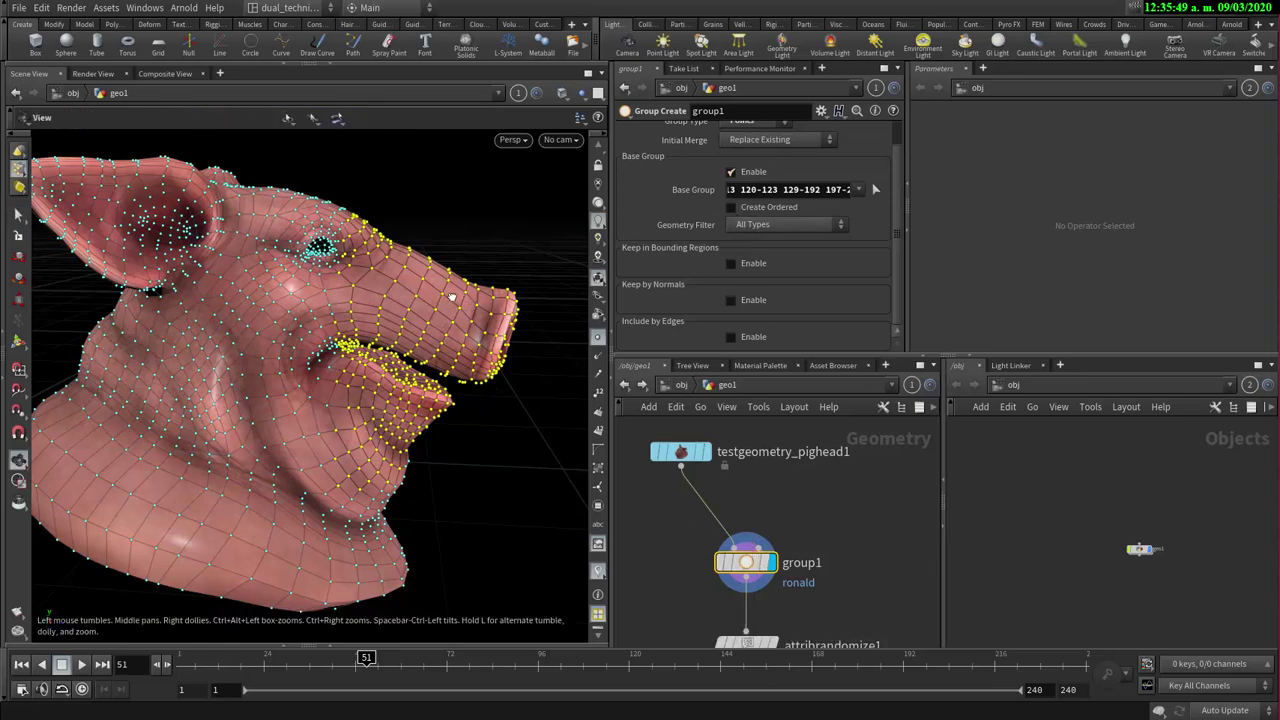
- Switch to the View tool and examine the points held by group1 from several angles, keeping group1 lined up above attribrandomize1
{"action": "left_click_drag", "start_coordinate": [480, 325], "coordinate": [444, 287], "text": "alt"}
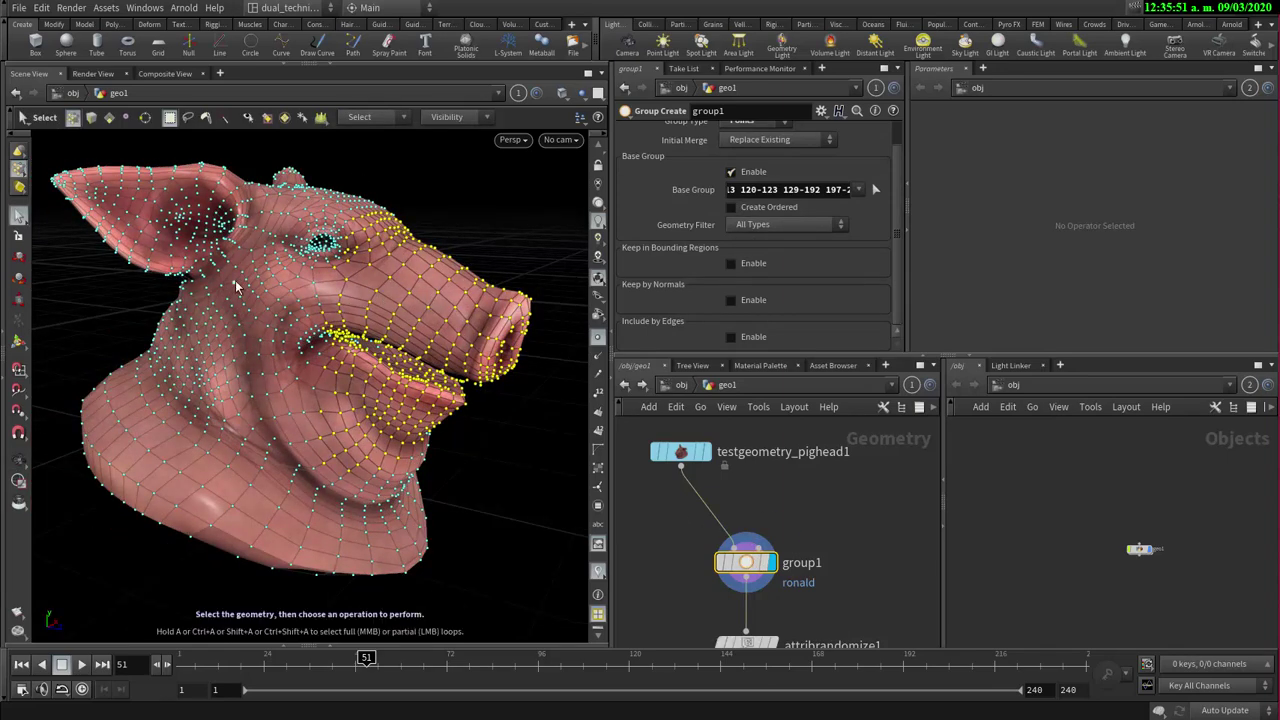
{"action": "key", "text": "Escape"}
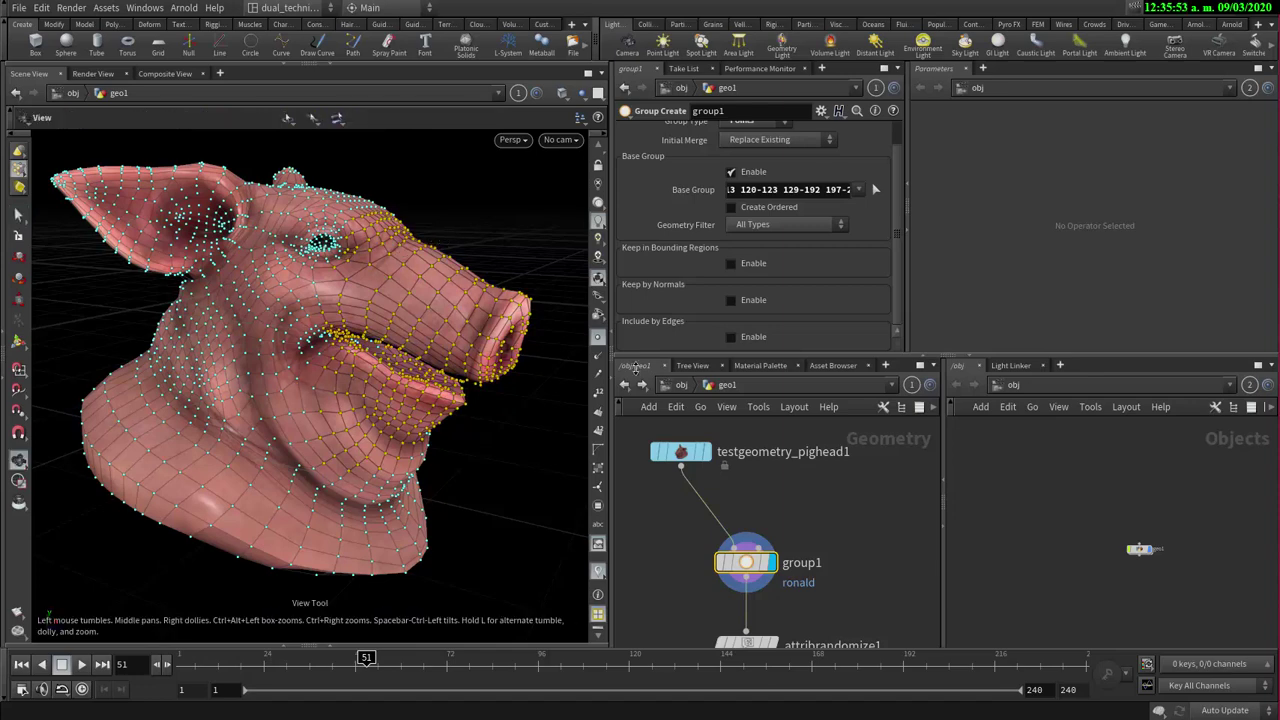
{"action": "left_click_drag", "start_coordinate": [746, 562], "coordinate": [761, 548]}
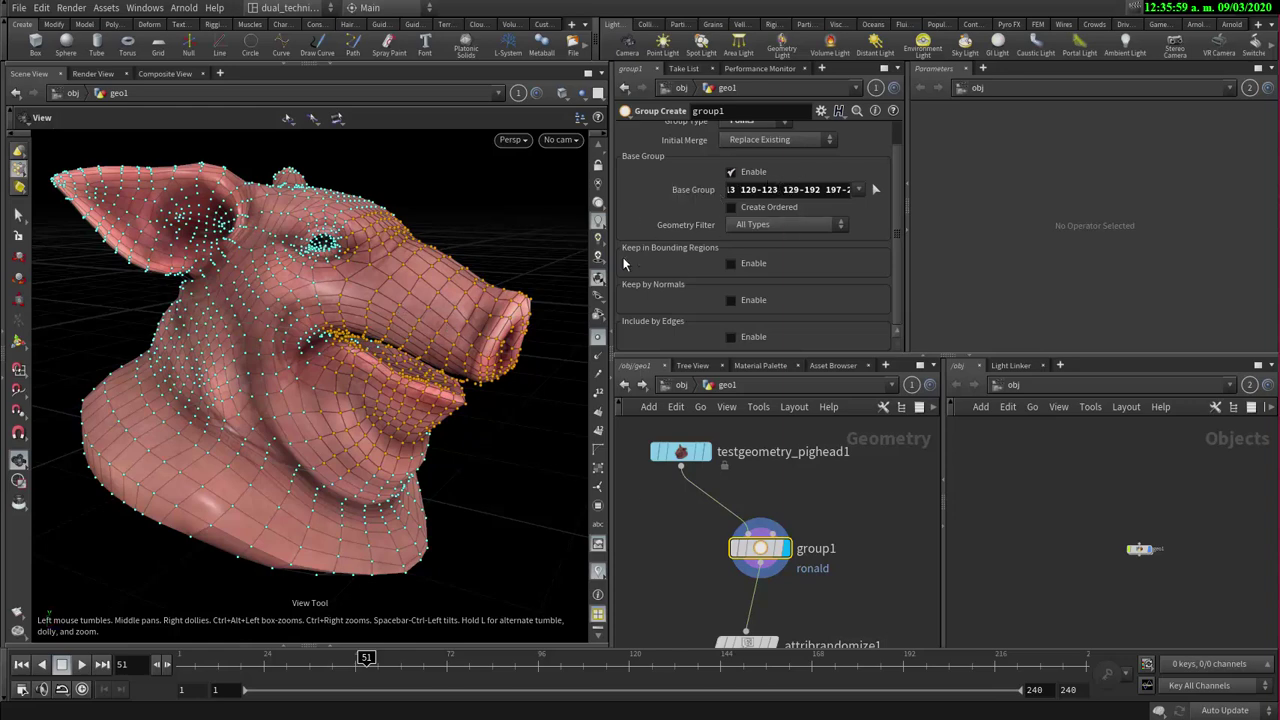
{"action": "middle_click_drag", "start_coordinate": [338, 402], "coordinate": [162, 451]}
{"action": "middle_click_drag", "start_coordinate": [256, 402], "coordinate": [311, 393]}
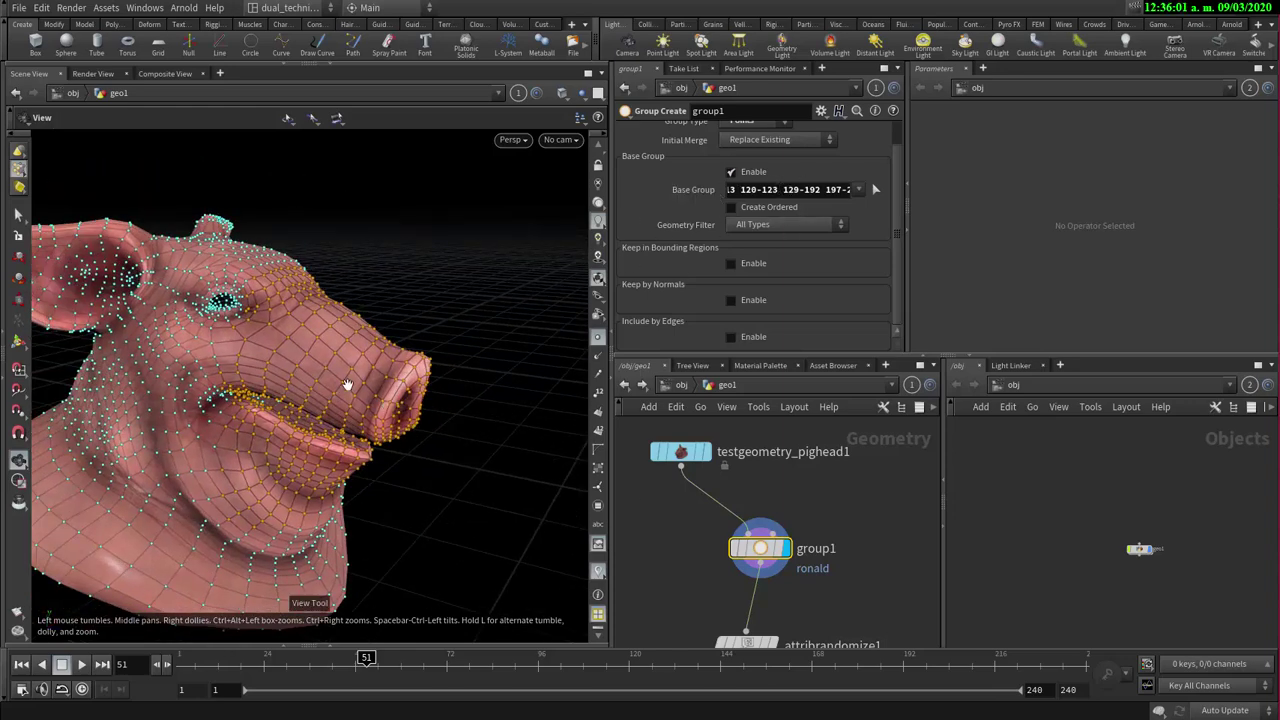
{"action": "left_click_drag", "start_coordinate": [347, 385], "coordinate": [397, 343]}
{"action": "left_click_drag", "start_coordinate": [372, 298], "coordinate": [410, 320]}
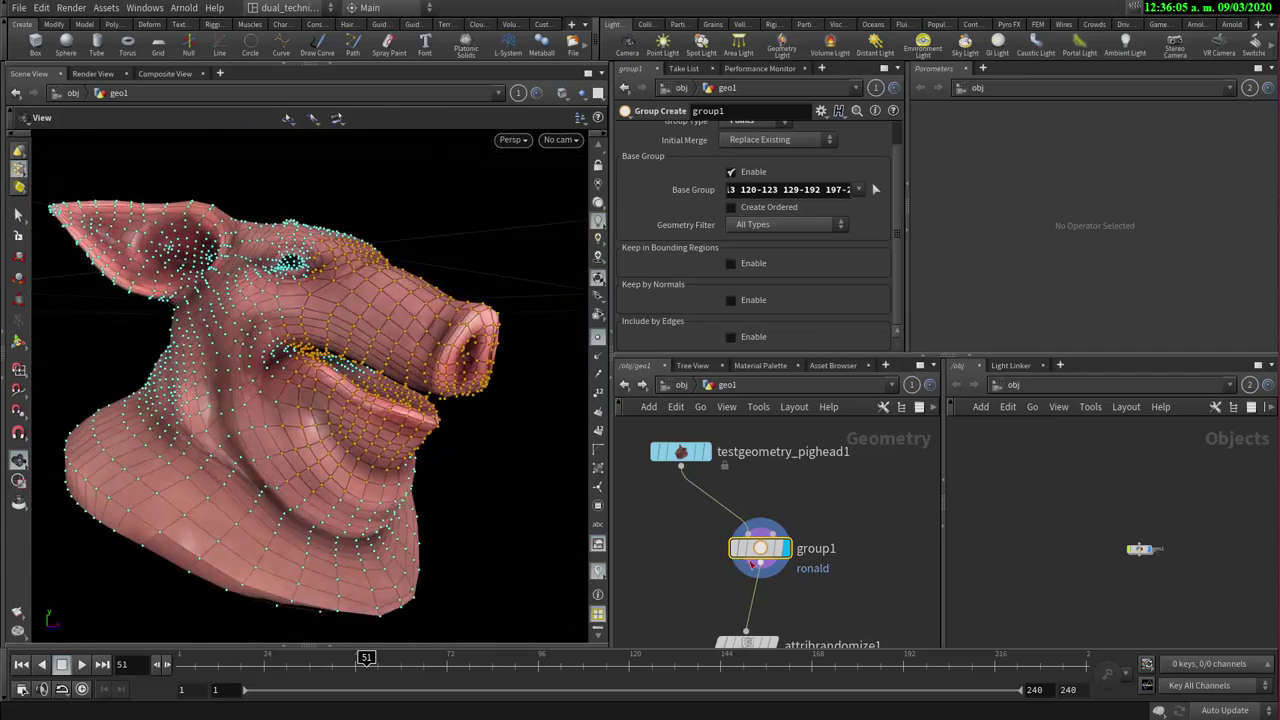
{"action": "left_click_drag", "start_coordinate": [751, 563], "coordinate": [739, 560]}
- Enable Keep in Bounding Regions on group1 again and check the points inside the box at the snout's tip
{"action": "scroll", "coordinate": [654, 233], "scroll_direction": "up", "scroll_amount": 3}
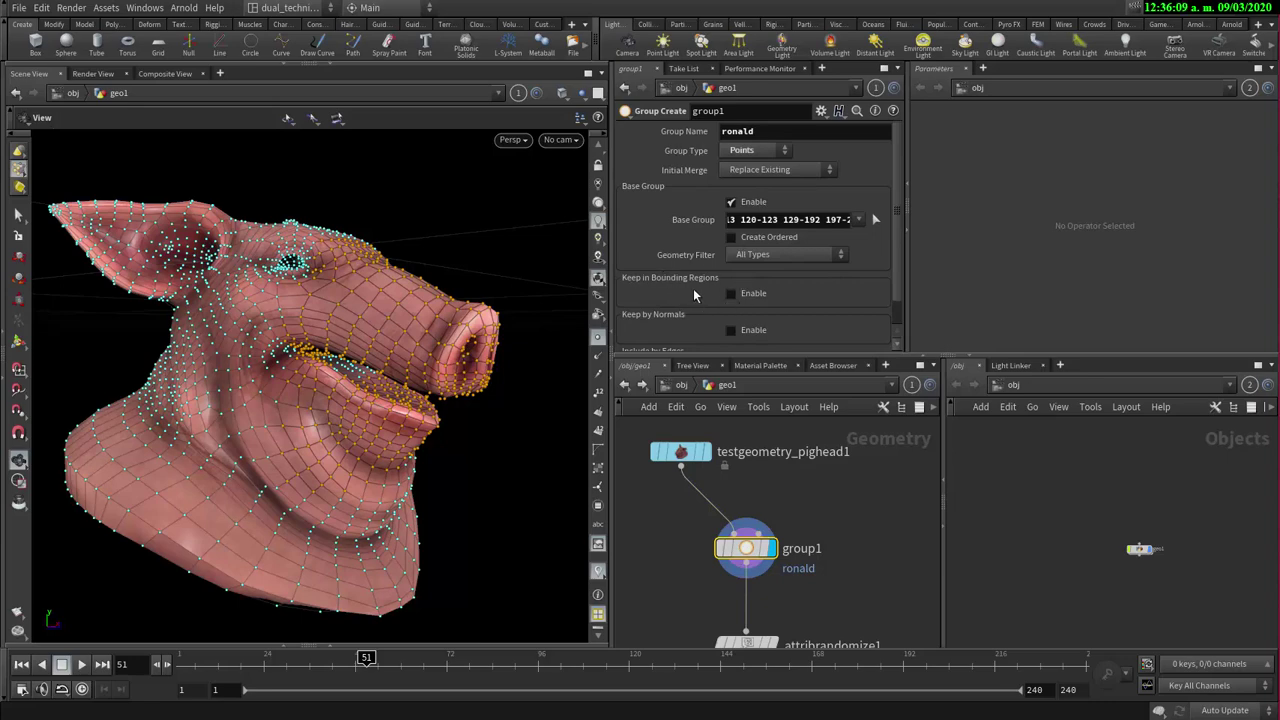
{"action": "left_click", "coordinate": [731, 295]}
{"action": "left_click_drag", "start_coordinate": [226, 360], "coordinate": [300, 367]}
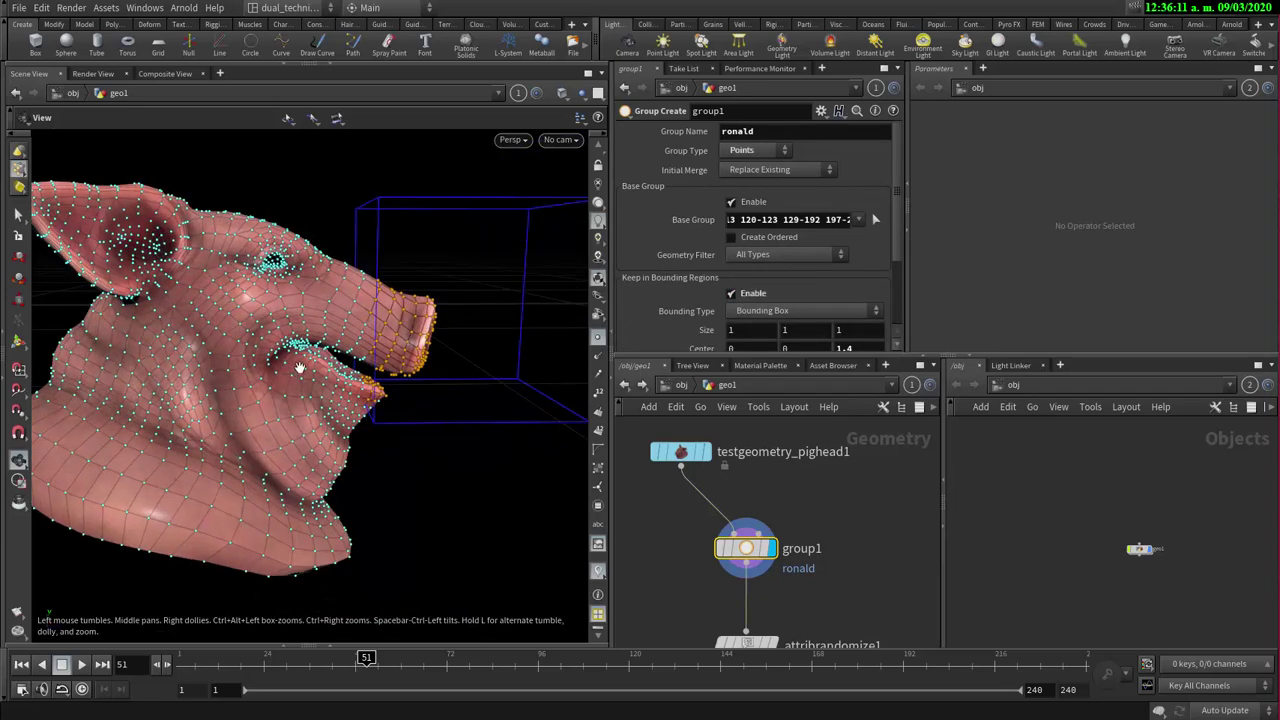
{"action": "middle_click_drag", "start_coordinate": [390, 356], "coordinate": [318, 330]}
{"action": "left_click_drag", "start_coordinate": [318, 330], "coordinate": [303, 366]}
{"action": "scroll", "coordinate": [312, 347], "scroll_direction": "up", "scroll_amount": 3}
{"action": "scroll", "coordinate": [858, 341], "scroll_direction": "down", "scroll_amount": 1}
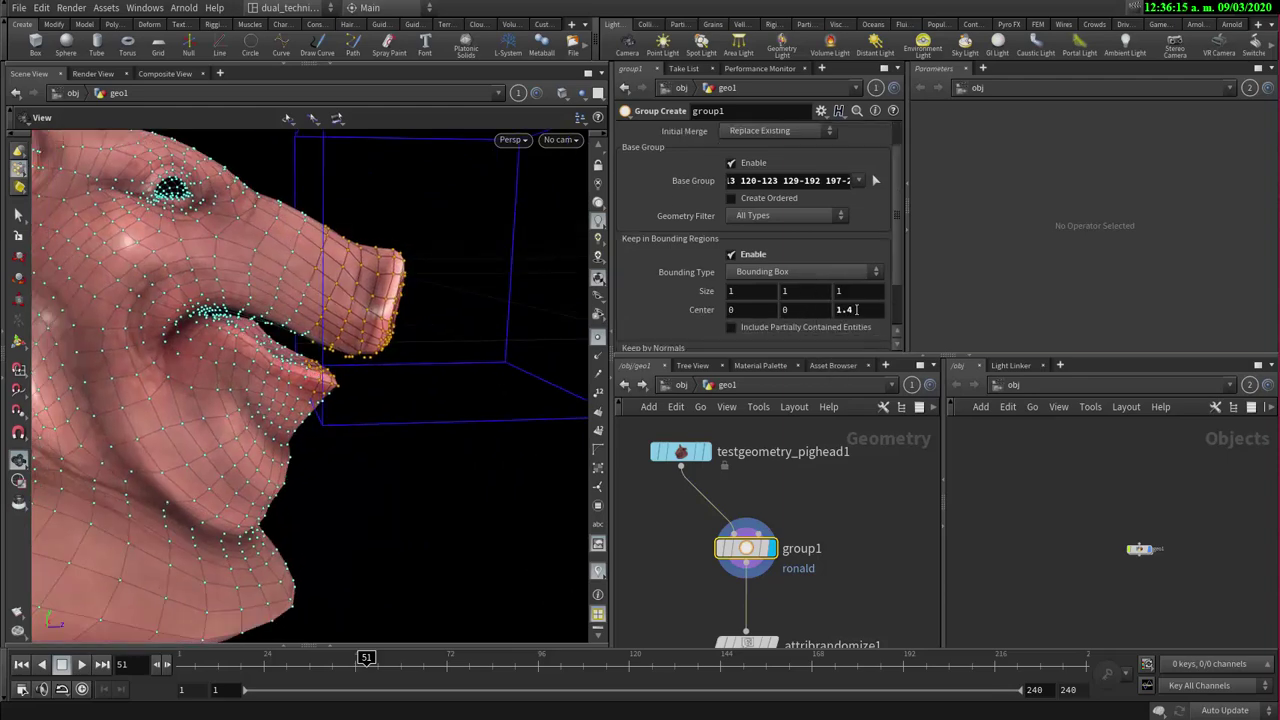
- Try a Size X of 9 for group1's bounding box around the snout, then undo the size change
{"action": "mouse_move", "coordinate": [856, 309]}
{"action": "middle_mouse_down"}
{"action": "mouse_move", "coordinate": [826, 301]}
{"action": "mouse_move", "coordinate": [849, 307]}
{"action": "mouse_move", "coordinate": [820, 312]}
{"action": "mouse_move", "coordinate": [873, 317]}
{"action": "mouse_move", "coordinate": [798, 350]}
{"action": "mouse_move", "coordinate": [856, 352]}
{"action": "mouse_move", "coordinate": [578, 349]}
{"action": "mouse_move", "coordinate": [1040, 335]}
{"action": "mouse_move", "coordinate": [860, 329]}
{"action": "middle_mouse_up"}
{"action": "left_click_drag", "start_coordinate": [471, 294], "coordinate": [276, 362]}
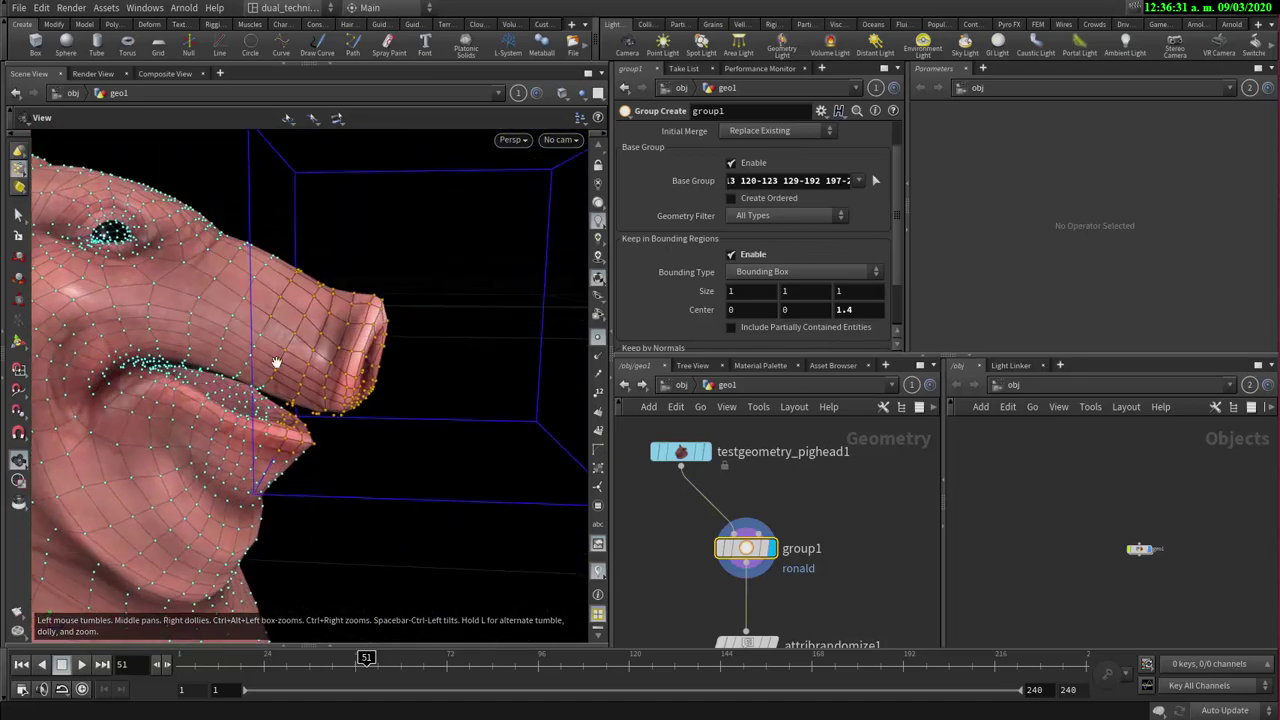
{"action": "scroll", "coordinate": [659, 251], "scroll_direction": "up", "scroll_amount": 2}
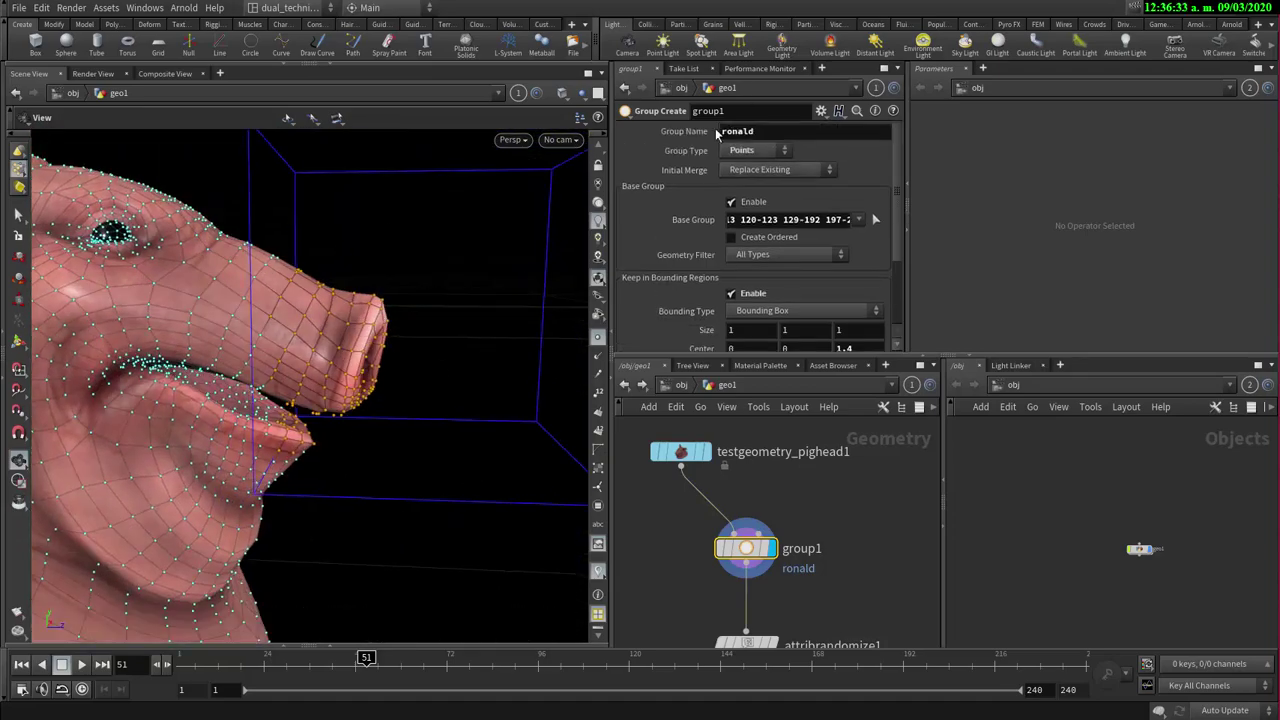
{"action": "left_click_drag", "start_coordinate": [396, 324], "coordinate": [341, 331]}
{"action": "middle_click_drag", "start_coordinate": [734, 328], "coordinate": [735, 316]}
{"action": "key", "text": "ctrl+z"}
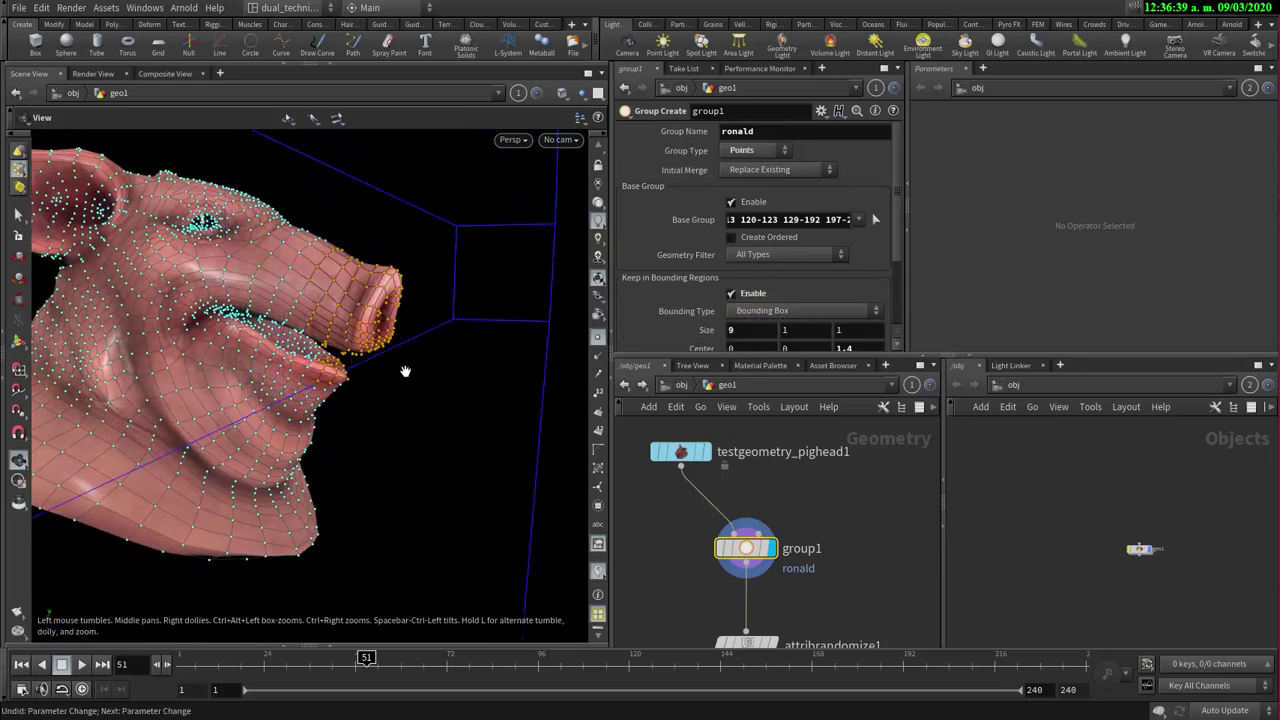
{"action": "left_click_drag", "start_coordinate": [429, 315], "coordinate": [403, 311]}
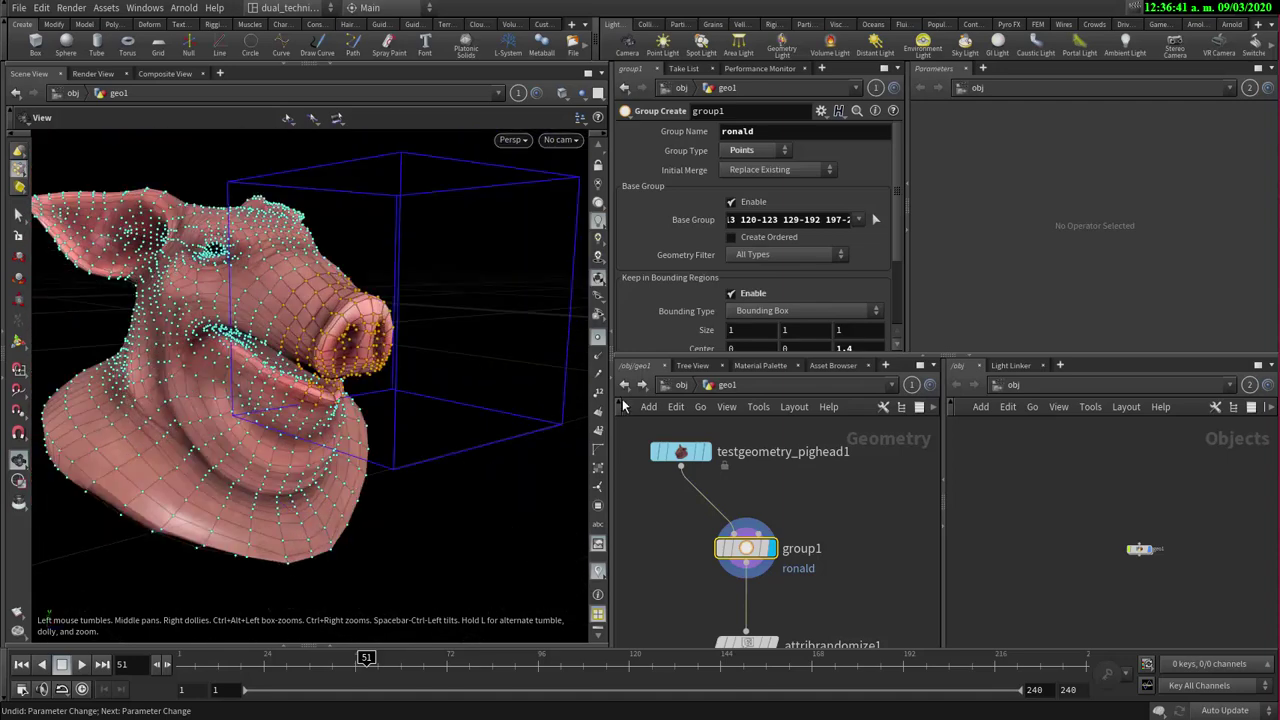
- Set group1's Bounding Type to Bounding Object (points or vertices only) and move the pig head node away from group1 to make room
{"action": "scroll", "coordinate": [657, 288], "scroll_direction": "down", "scroll_amount": 1}
{"action": "scroll", "coordinate": [657, 288], "scroll_direction": "down", "scroll_amount": 3}
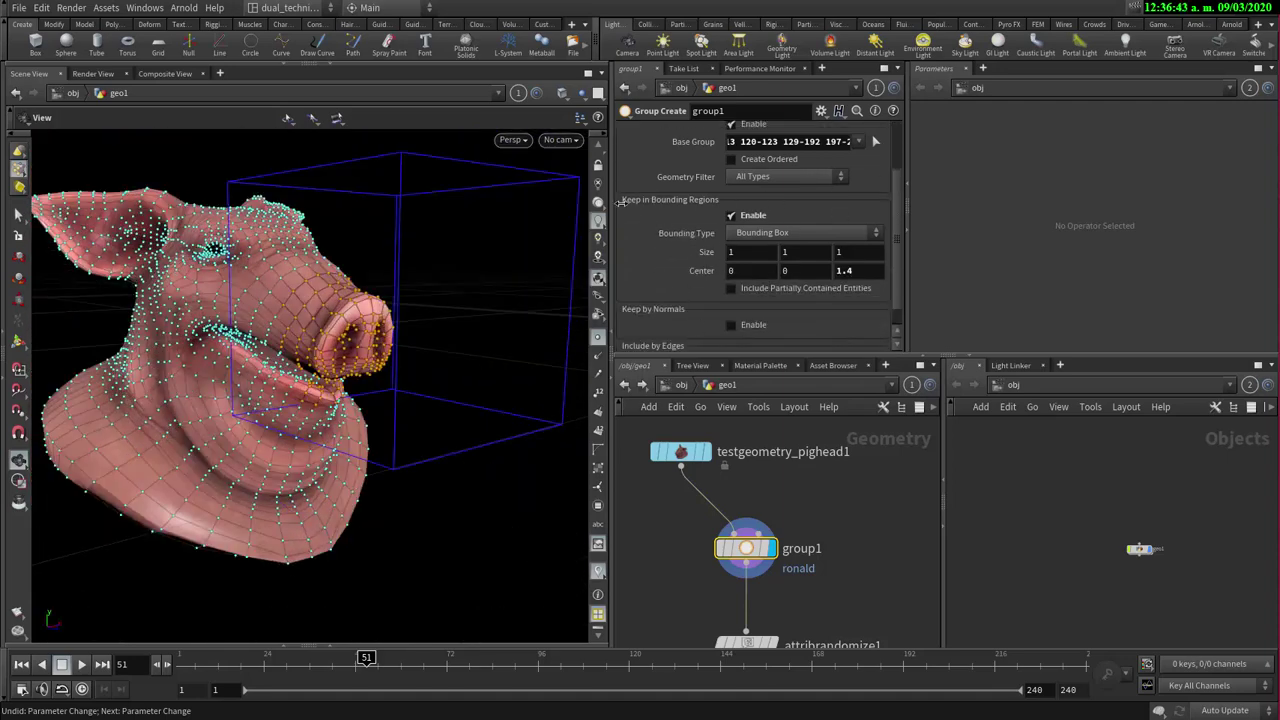
{"action": "left_click", "coordinate": [762, 233]}
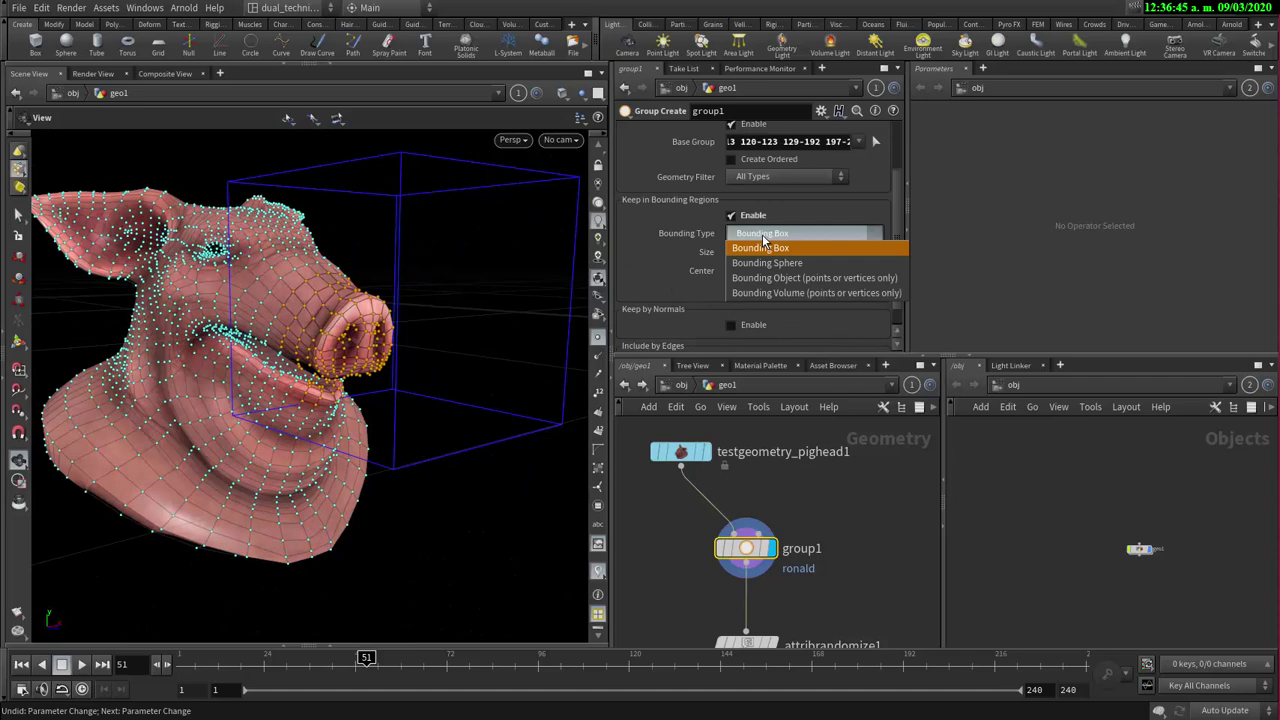
{"action": "left_click", "coordinate": [803, 279]}
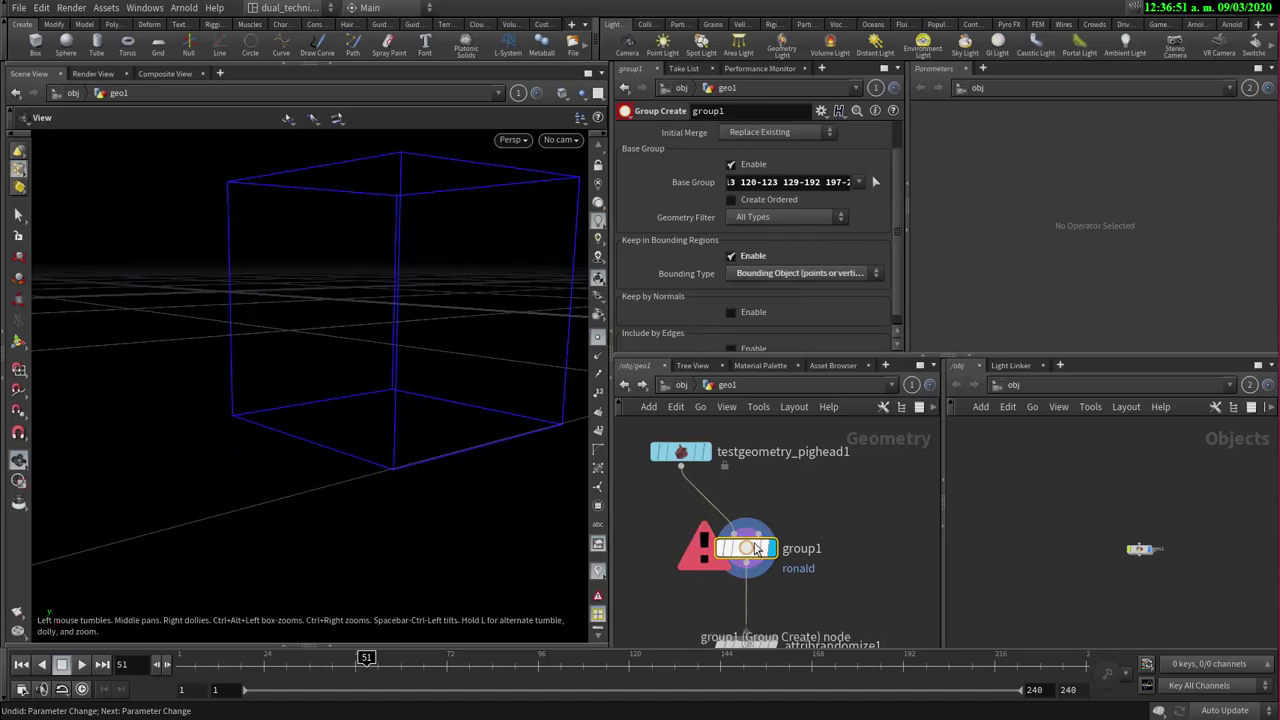
{"action": "mouse_move", "coordinate": [757, 548]}
{"action": "left_mouse_down"}
{"action": "mouse_move", "coordinate": [829, 557]}
{"action": "mouse_move", "coordinate": [757, 556]}
{"action": "left_mouse_up"}
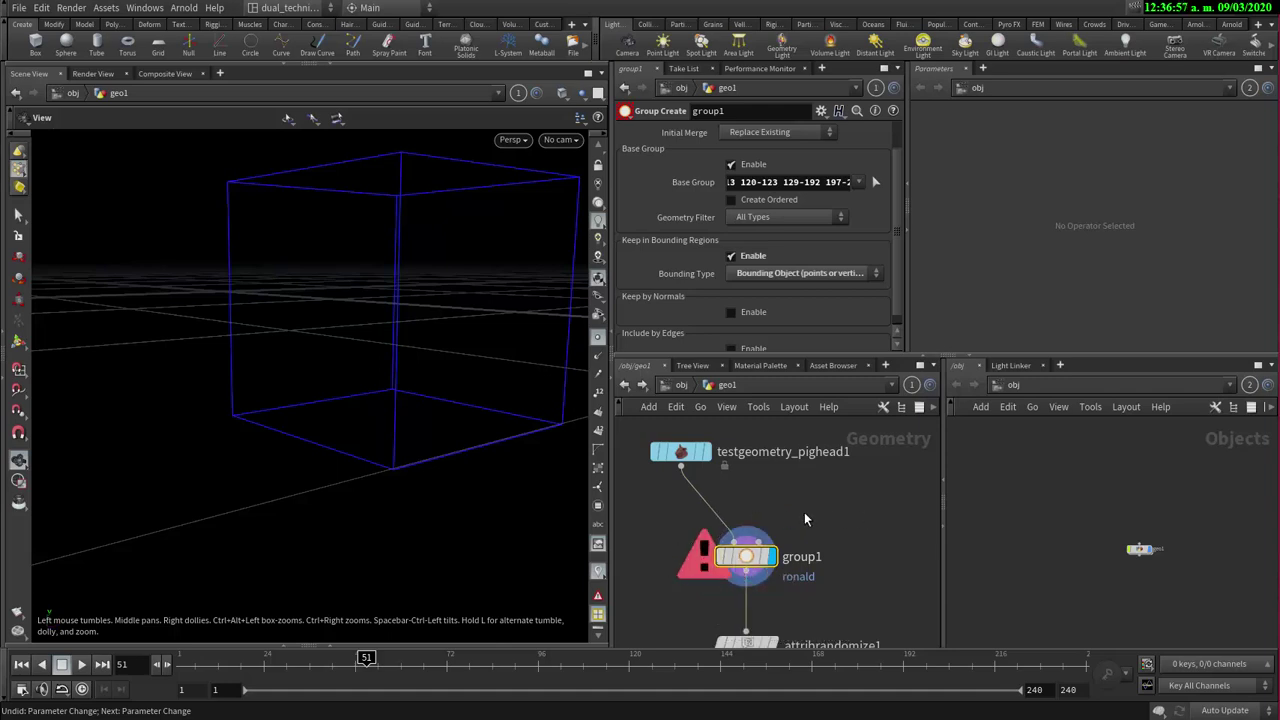
{"action": "middle_click_drag", "start_coordinate": [804, 512], "coordinate": [823, 541]}
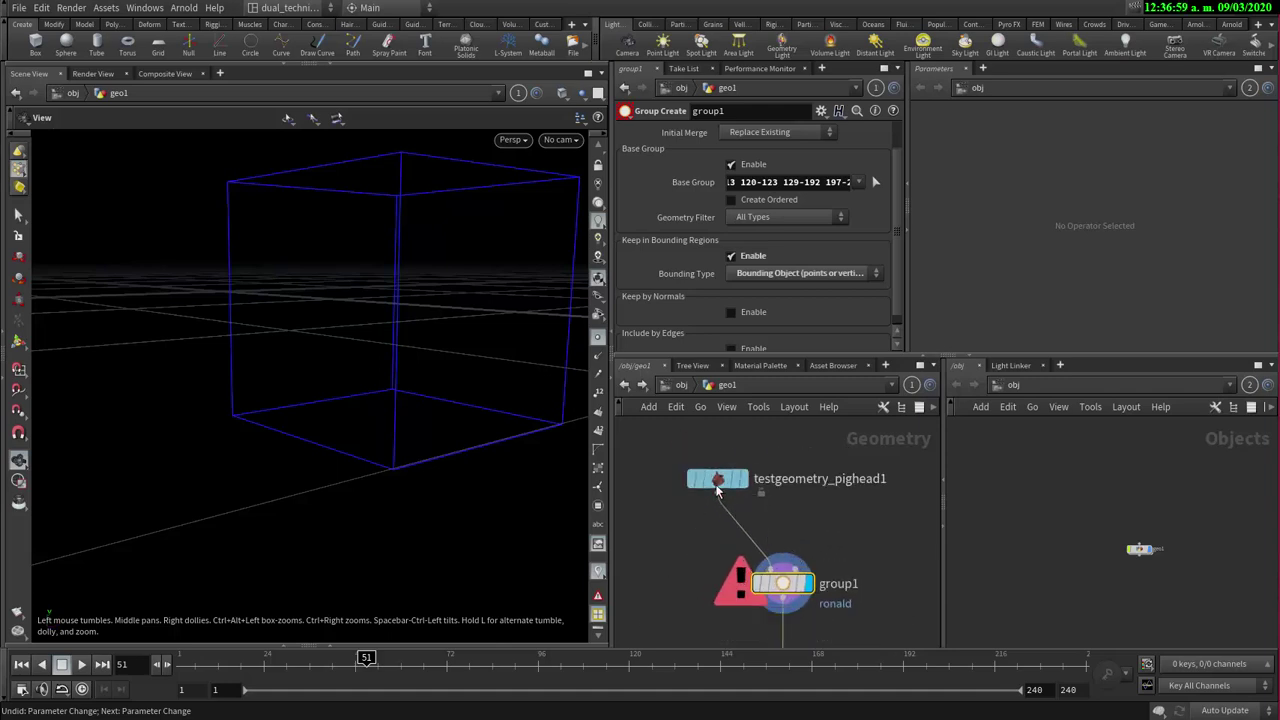
{"action": "left_click_drag", "start_coordinate": [717, 488], "coordinate": [675, 468]}
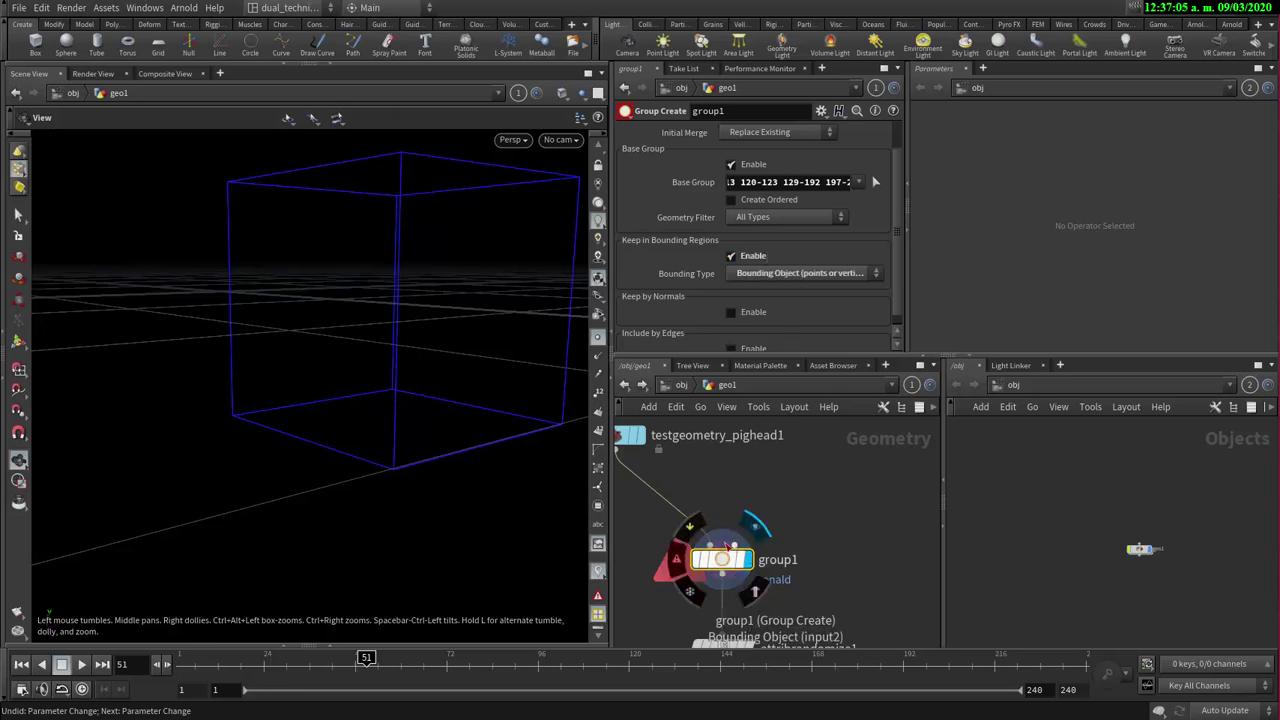
- Add a Test Geometry: Rubber Toy node beside the pig head node and display it in the viewport
{"action": "scroll", "coordinate": [782, 515], "scroll_direction": "down", "scroll_amount": 3}
{"action": "key", "text": "Tab"}
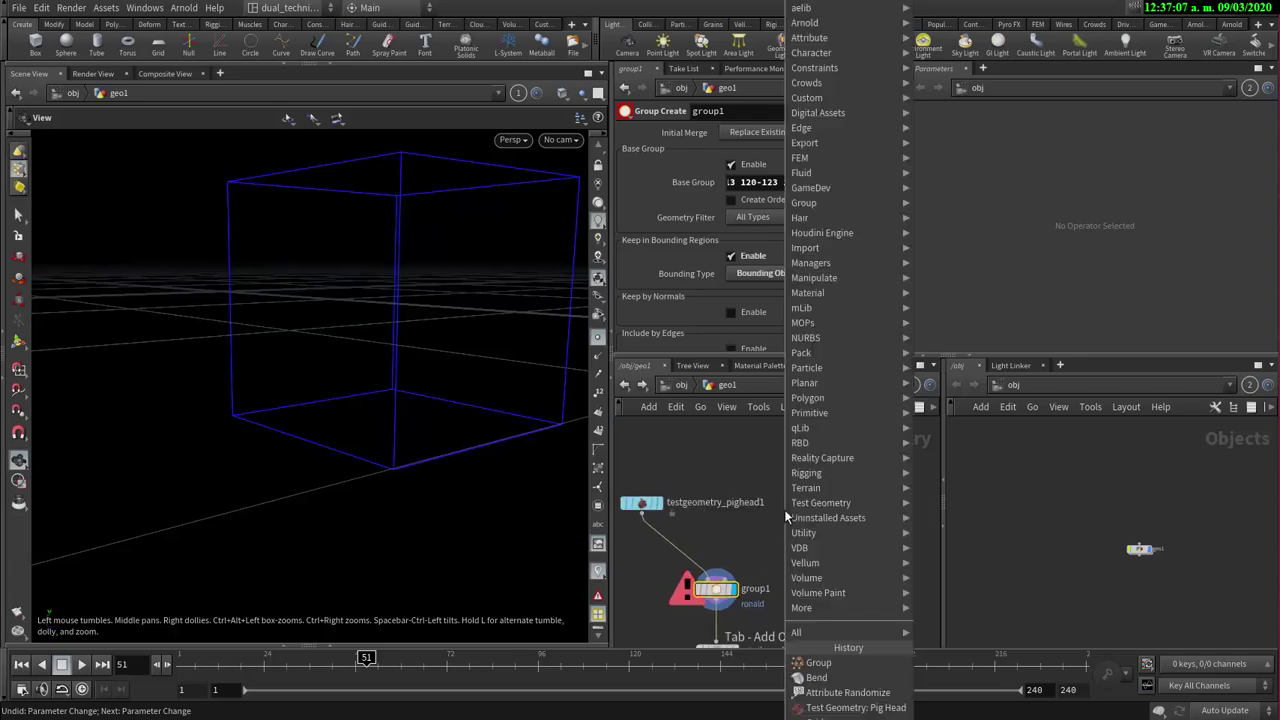
{"action": "type", "text": "test"}
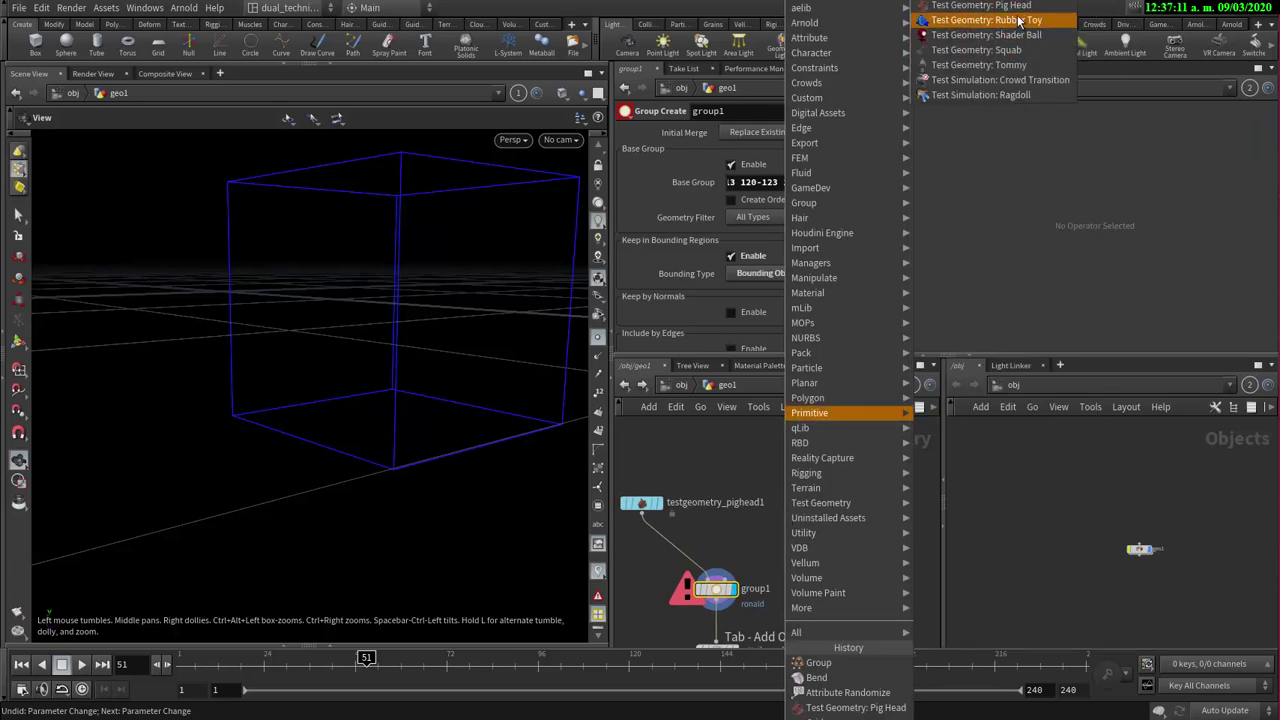
{"action": "left_click", "coordinate": [1020, 20]}
{"action": "left_click", "coordinate": [806, 500]}
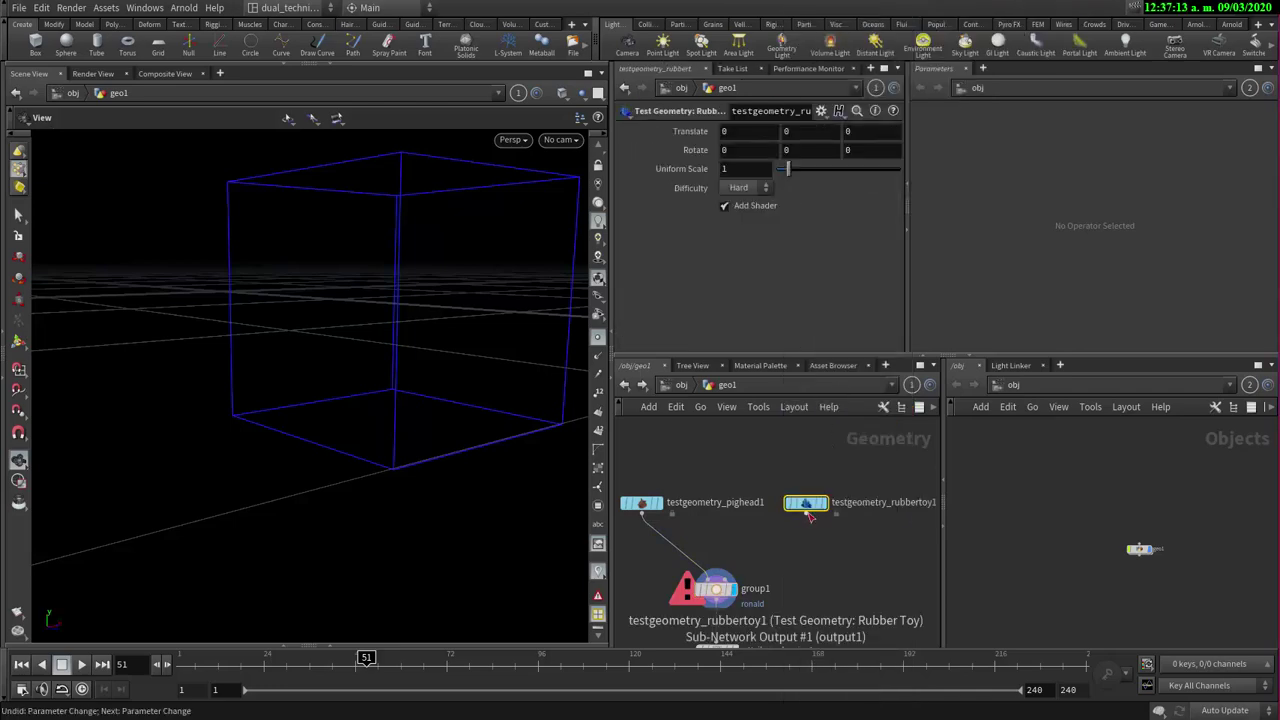
{"action": "left_click", "coordinate": [824, 502]}
{"action": "left_click_drag", "start_coordinate": [368, 375], "coordinate": [376, 333]}
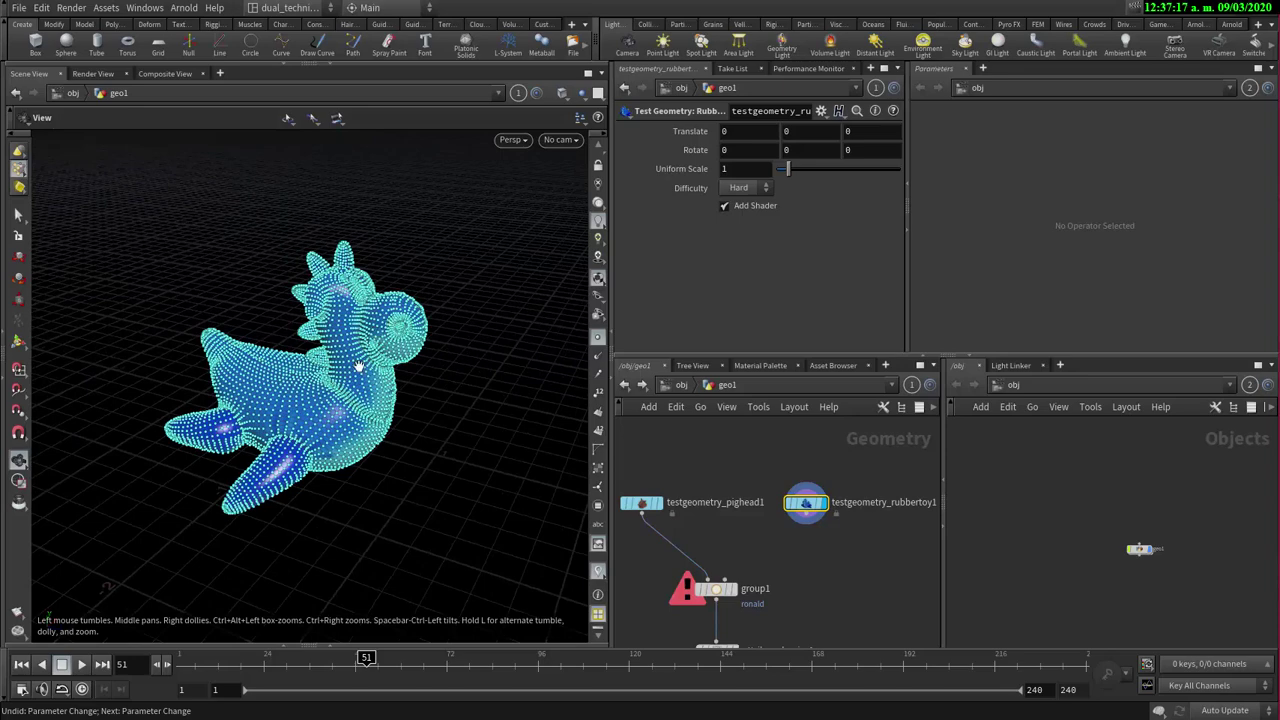
- Connect the rubber toy's output to group1's Bounding Object input, and display and select group1
{"action": "scroll", "coordinate": [826, 543], "scroll_direction": "up", "scroll_amount": 1}
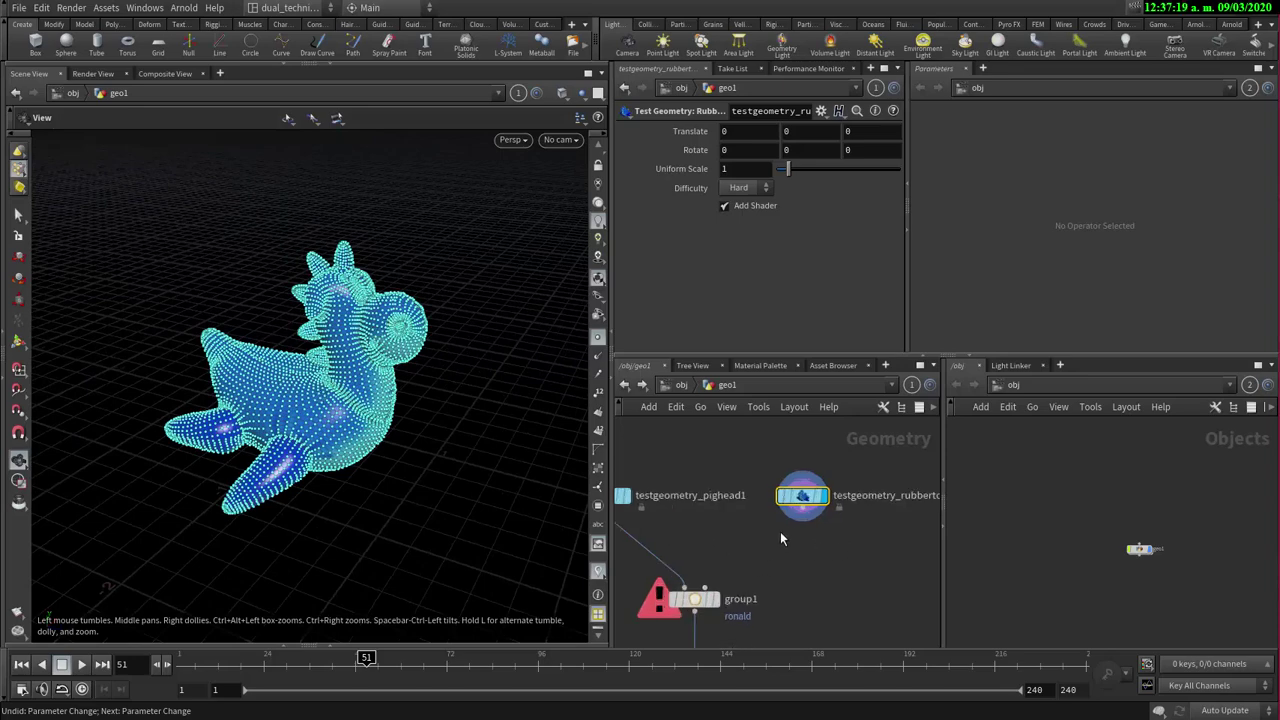
{"action": "middle_click_drag", "start_coordinate": [793, 543], "coordinate": [813, 503]}
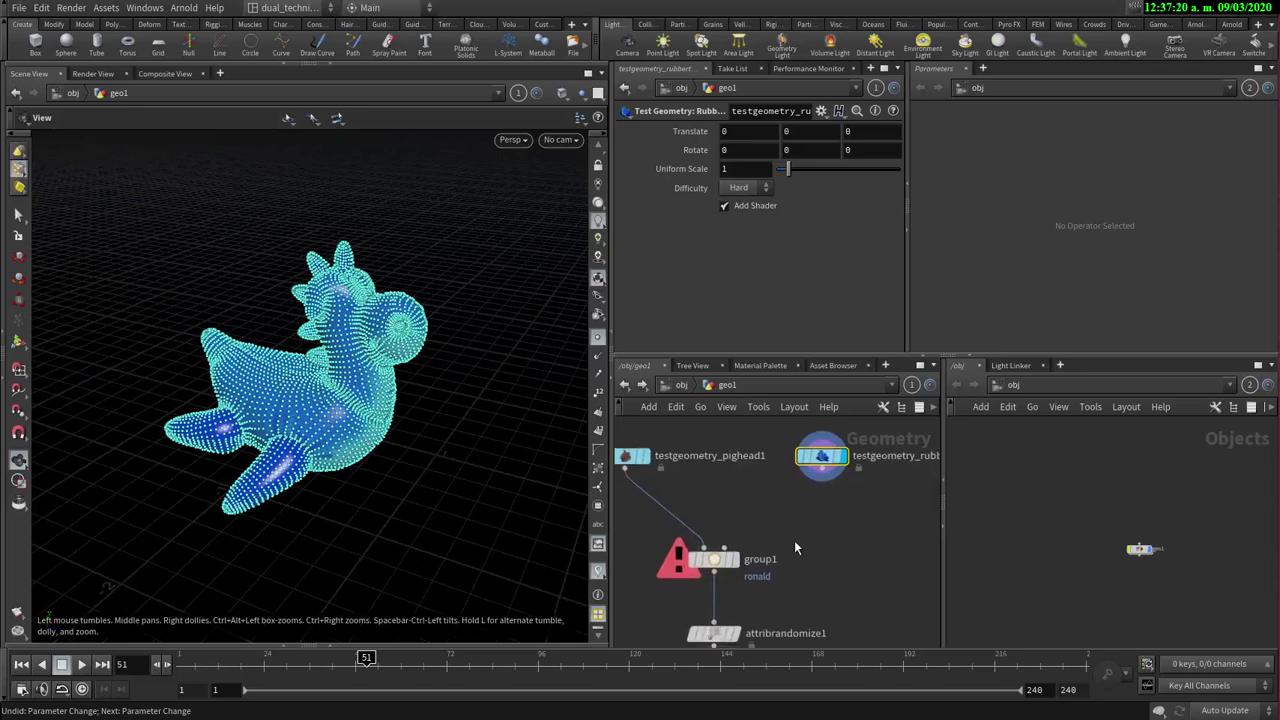
{"action": "left_click", "coordinate": [825, 474]}
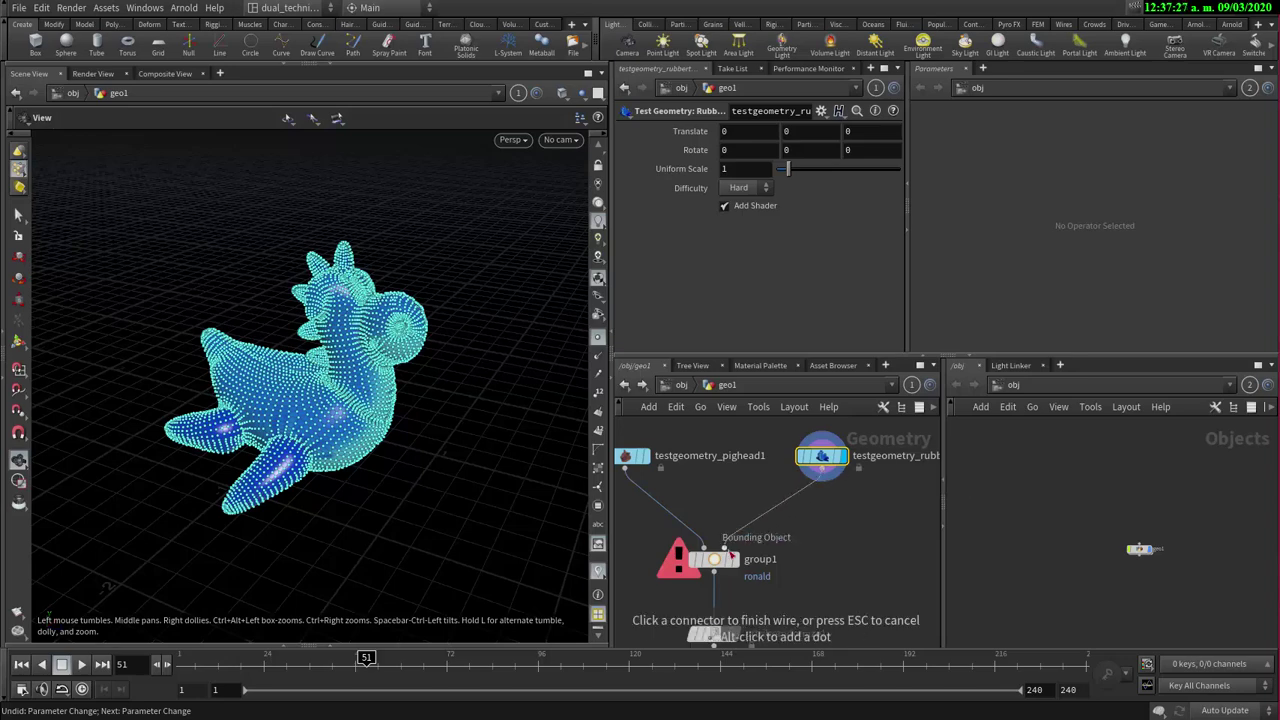
{"action": "left_click", "coordinate": [731, 556]}
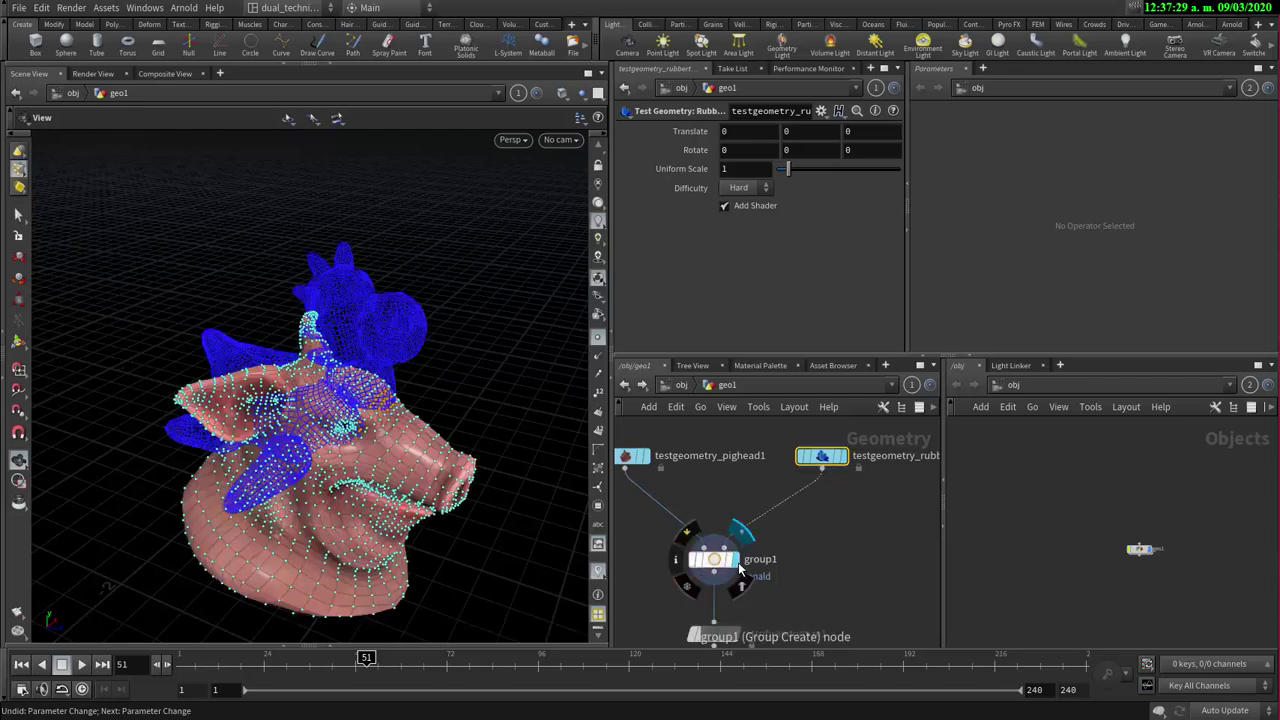
{"action": "left_click", "coordinate": [716, 560]}
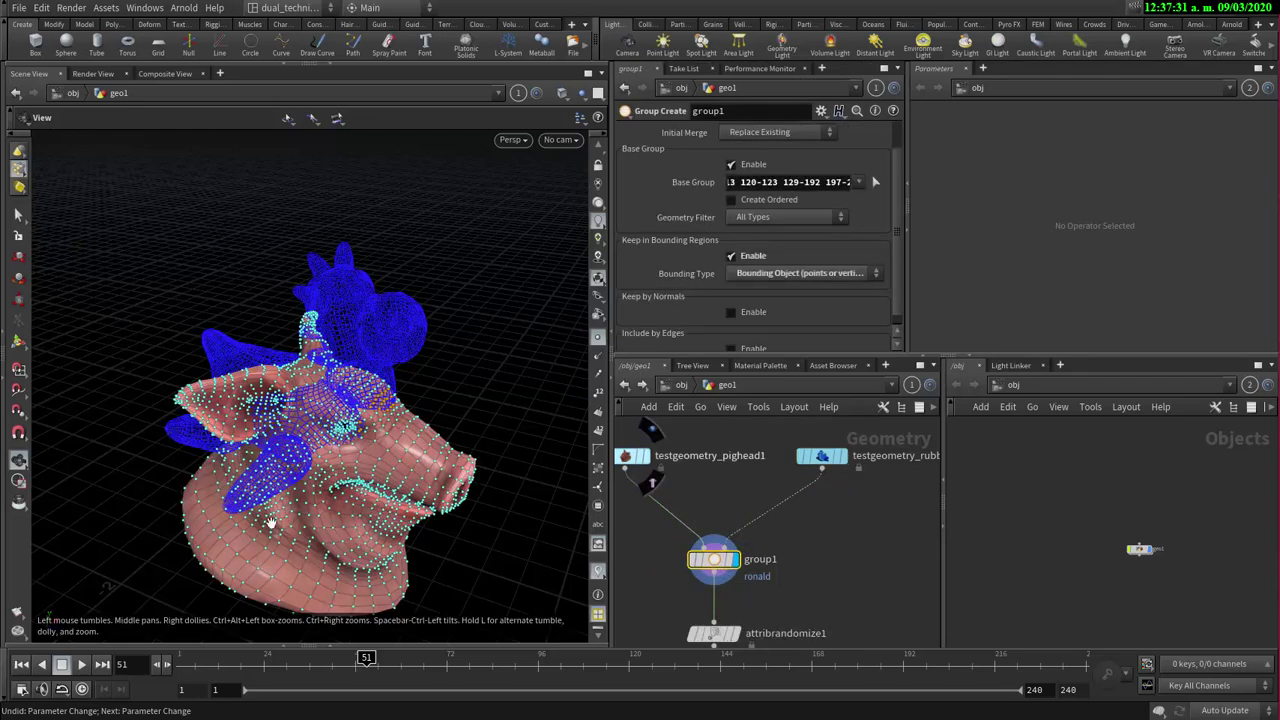
- Examine from several angles which of the pig head's points fall inside the rubber toy
{"action": "left_click_drag", "start_coordinate": [270, 522], "coordinate": [338, 379]}
{"action": "right_click_drag", "start_coordinate": [306, 436], "coordinate": [477, 406]}
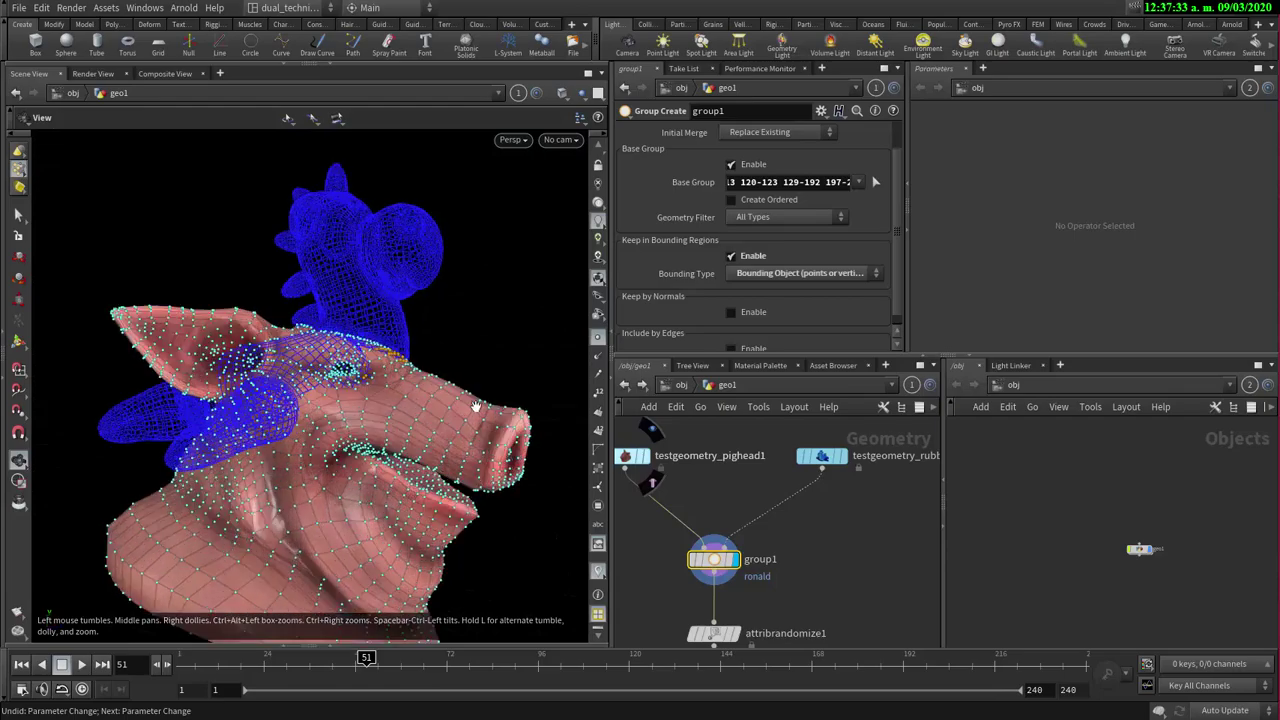
{"action": "left_click_drag", "start_coordinate": [477, 406], "coordinate": [510, 311]}
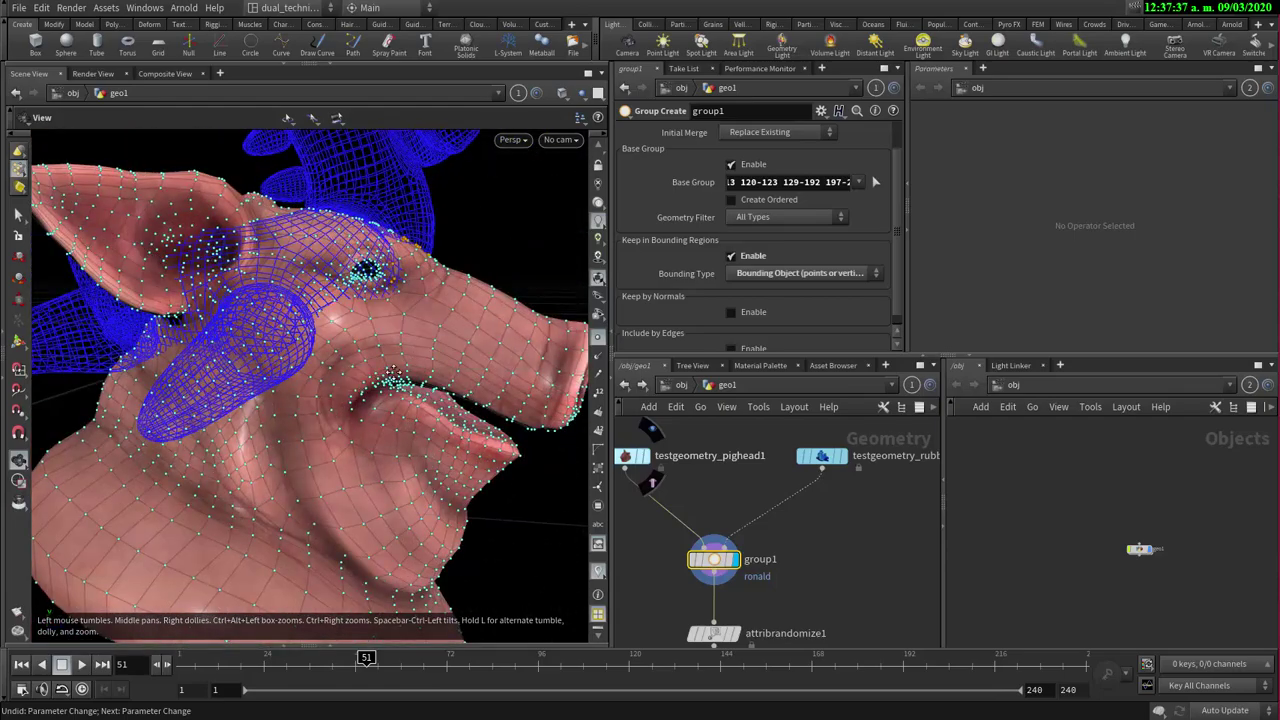
{"action": "left_click_drag", "start_coordinate": [393, 372], "coordinate": [401, 299]}
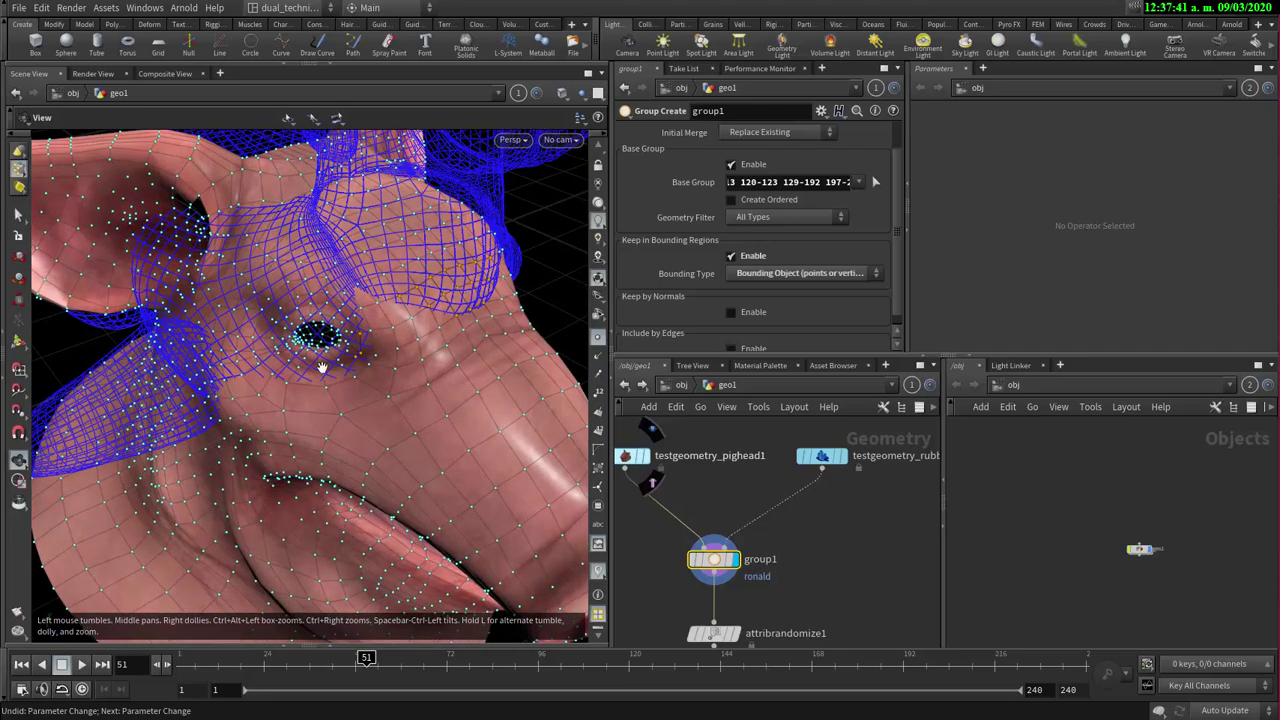
{"action": "left_click_drag", "start_coordinate": [322, 367], "coordinate": [411, 295]}
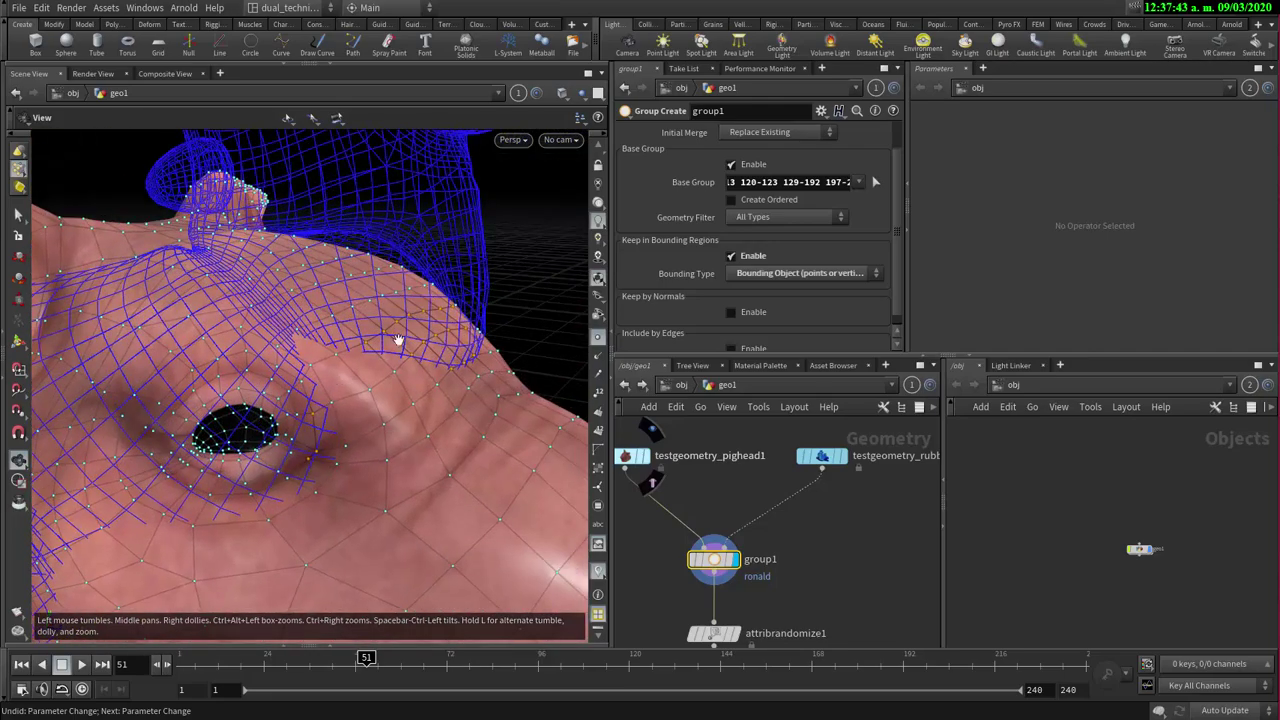
{"action": "left_click_drag", "start_coordinate": [398, 340], "coordinate": [500, 486]}
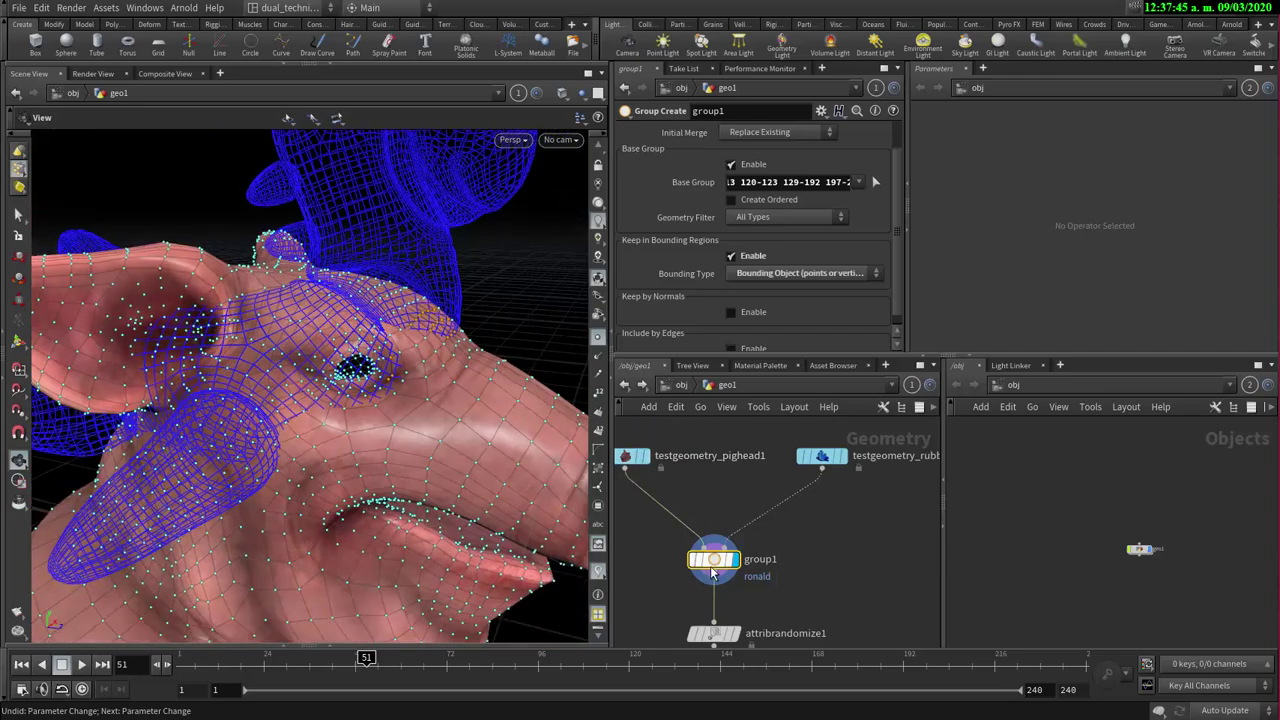
- Insert a Transform node between the rubber toy and group1, lined up below the toy, keeping group1 displayed
{"action": "left_click", "coordinate": [821, 456]}
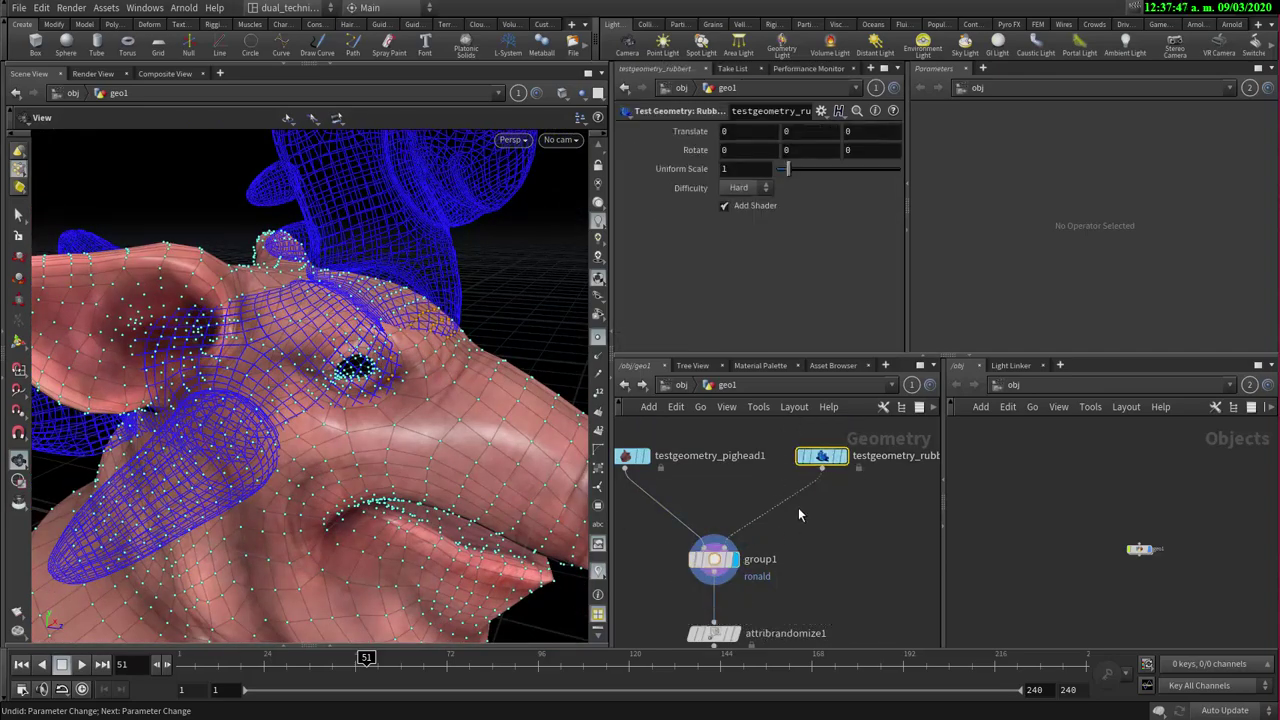
{"action": "key", "text": "Tab"}
{"action": "mouse_move", "coordinate": [807, 277]}
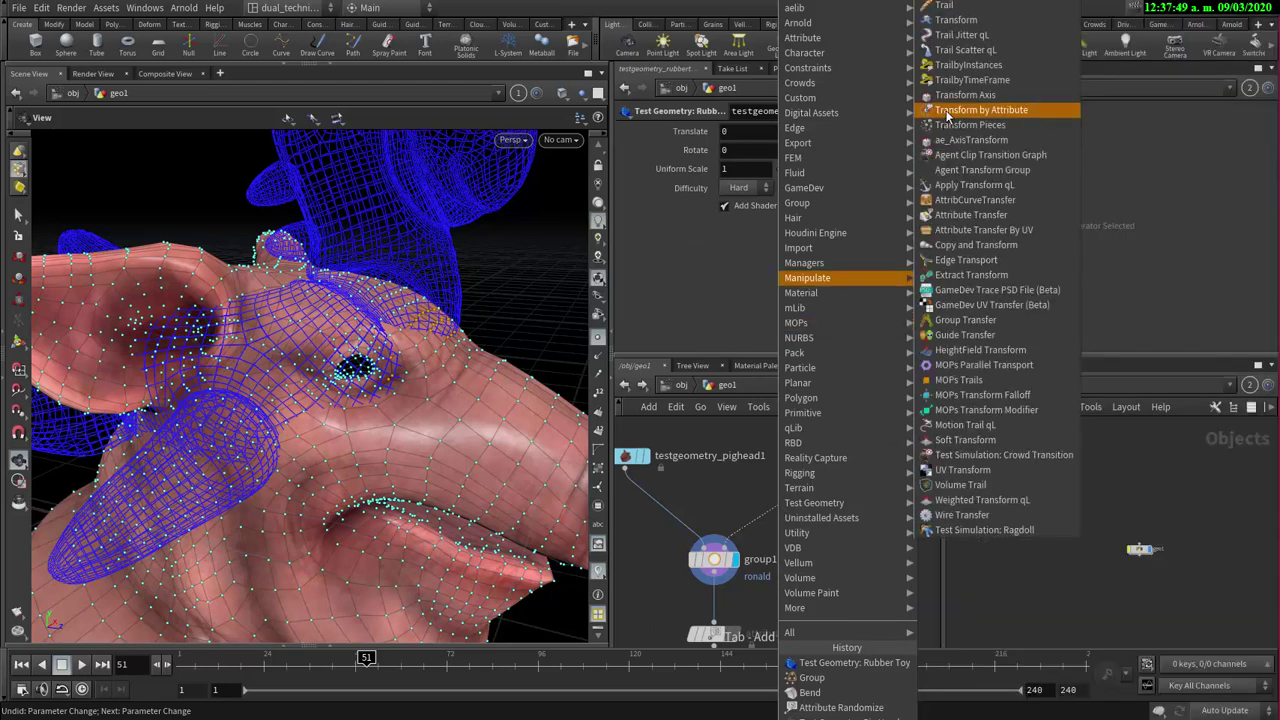
{"action": "left_click", "coordinate": [988, 19]}
{"action": "left_click", "coordinate": [835, 512]}
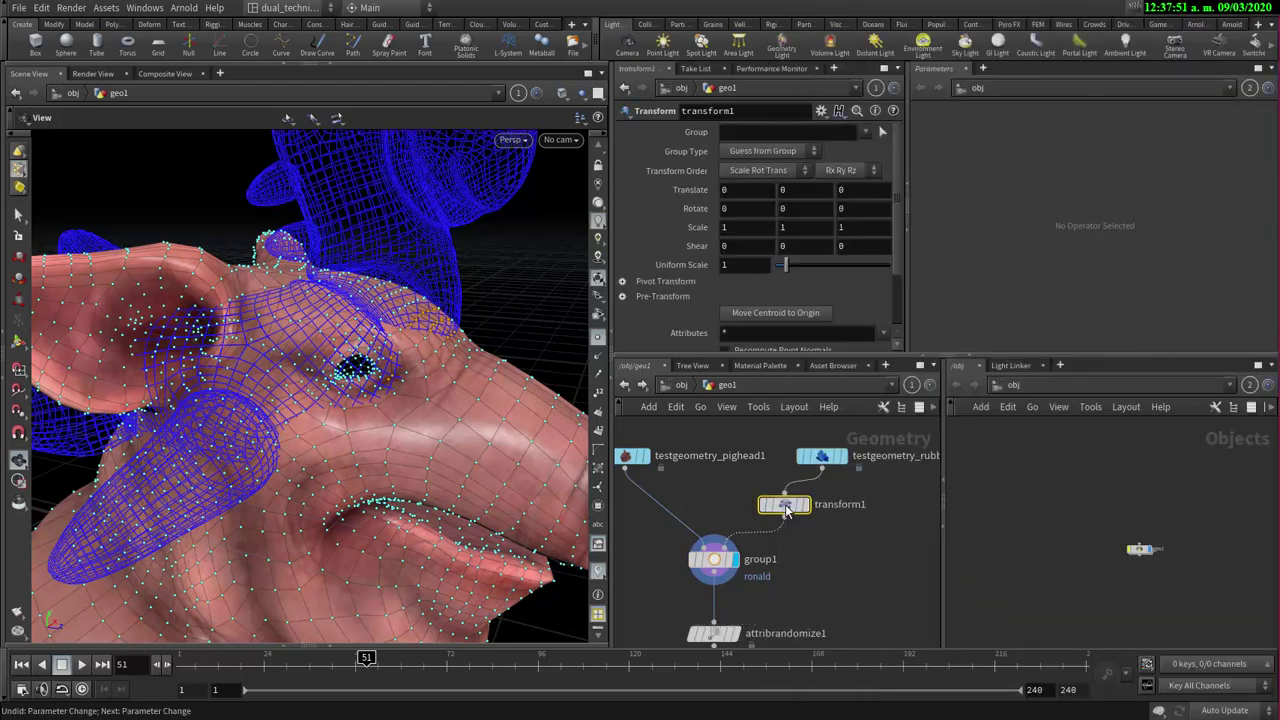
{"action": "left_click_drag", "start_coordinate": [838, 514], "coordinate": [848, 503]}
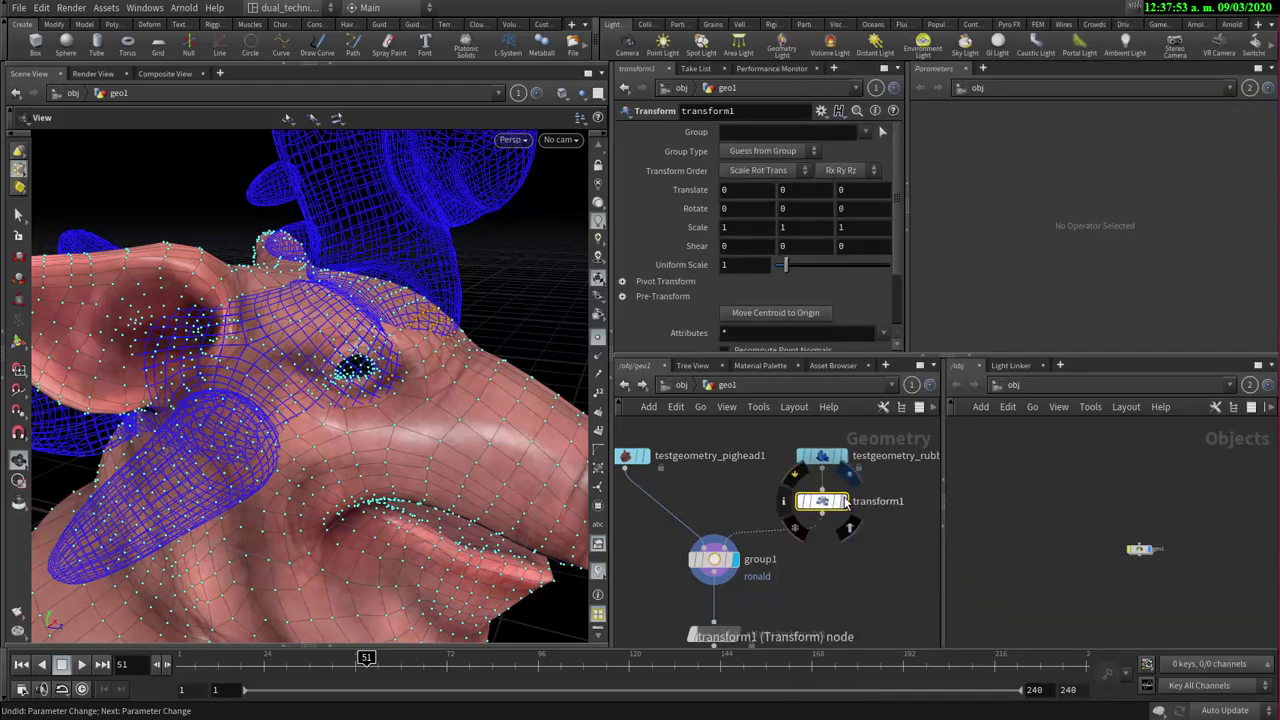
{"action": "left_click", "coordinate": [845, 501]}
{"action": "left_click", "coordinate": [735, 559]}
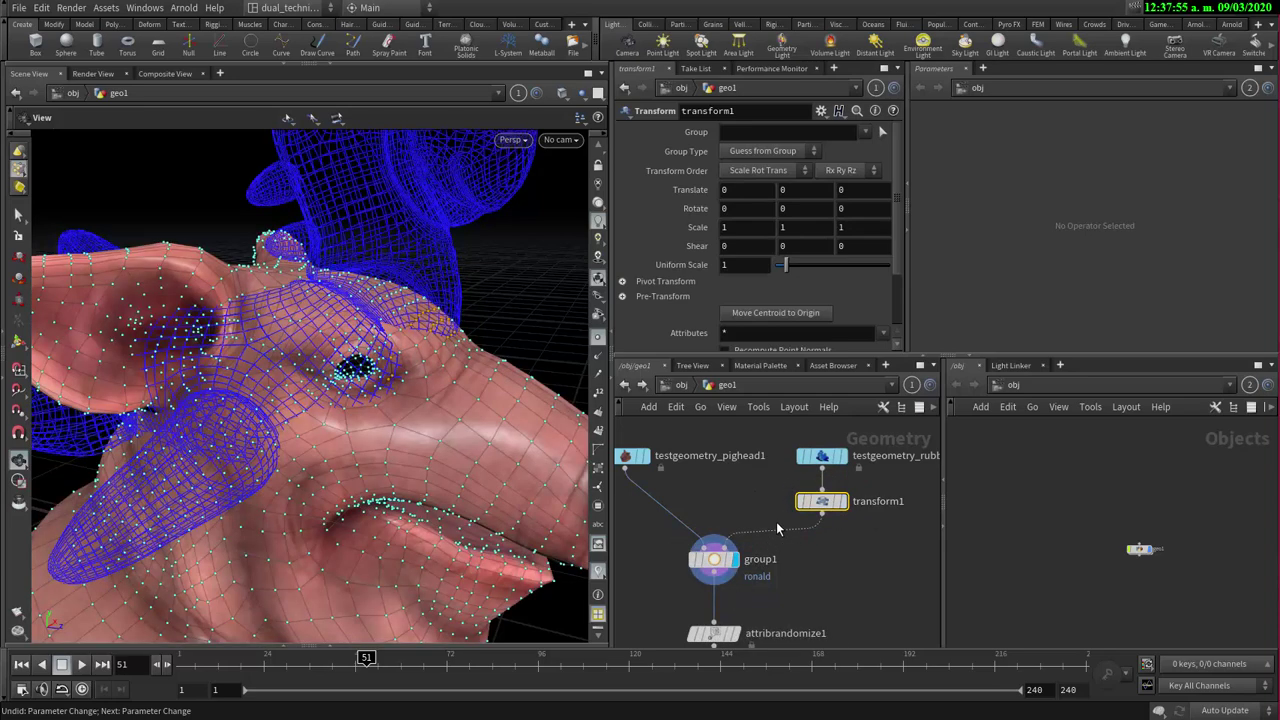
- Move the rubber toy onto the pig's snout by setting transform1's Translate Y to -0.173 and Z to 1.5
{"action": "right_click_drag", "start_coordinate": [403, 333], "coordinate": [290, 350]}
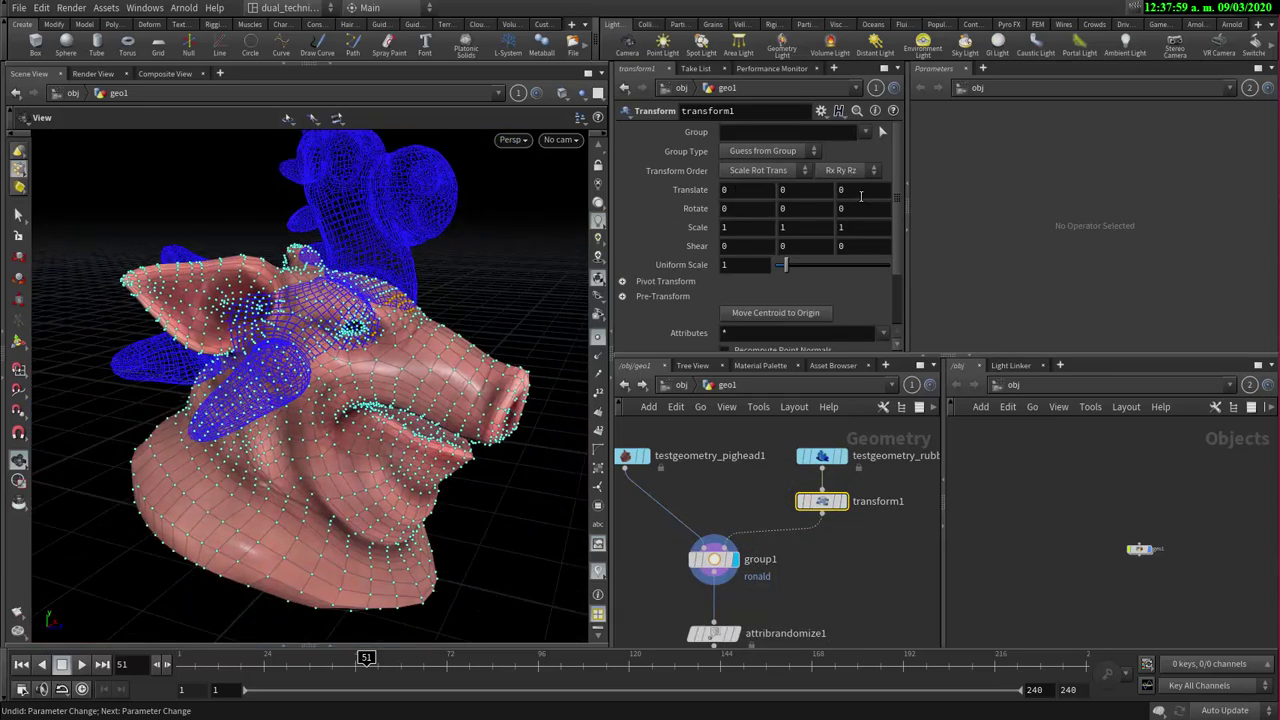
{"action": "middle_click_drag", "start_coordinate": [860, 196], "coordinate": [927, 180]}
{"action": "scroll", "coordinate": [315, 290], "scroll_direction": "up", "scroll_amount": 10}
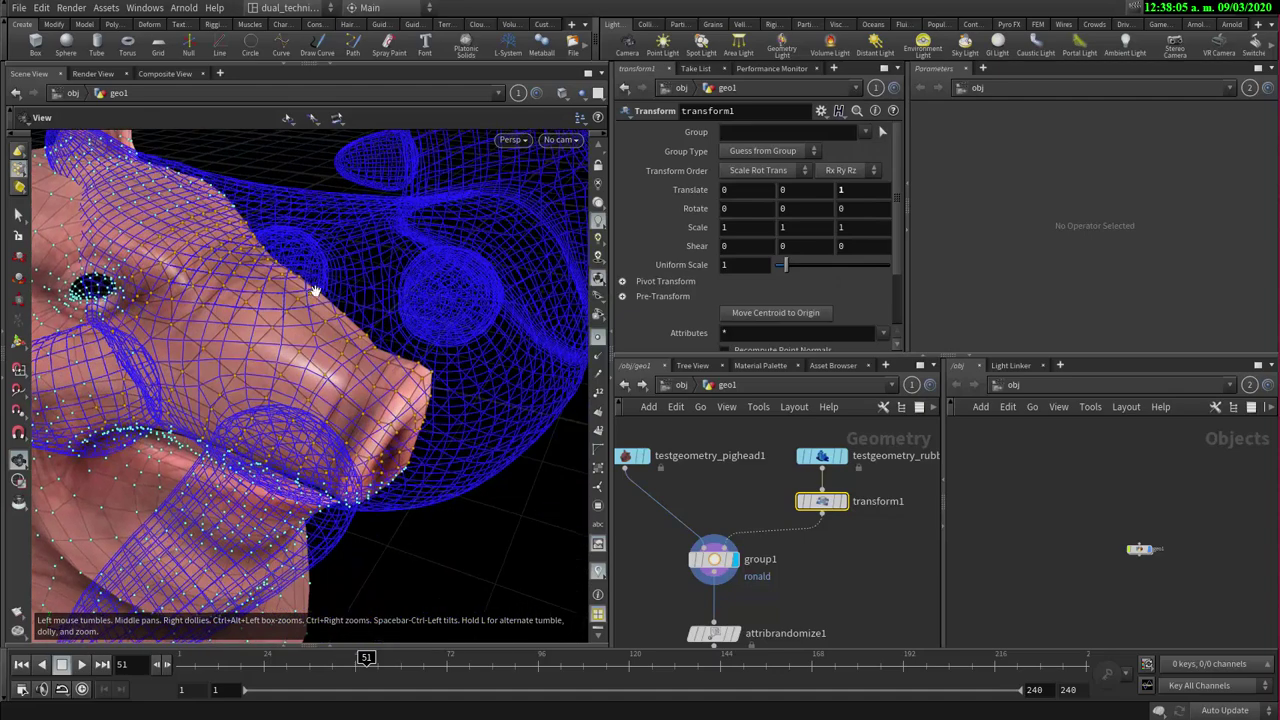
{"action": "left_click_drag", "start_coordinate": [315, 290], "coordinate": [372, 237]}
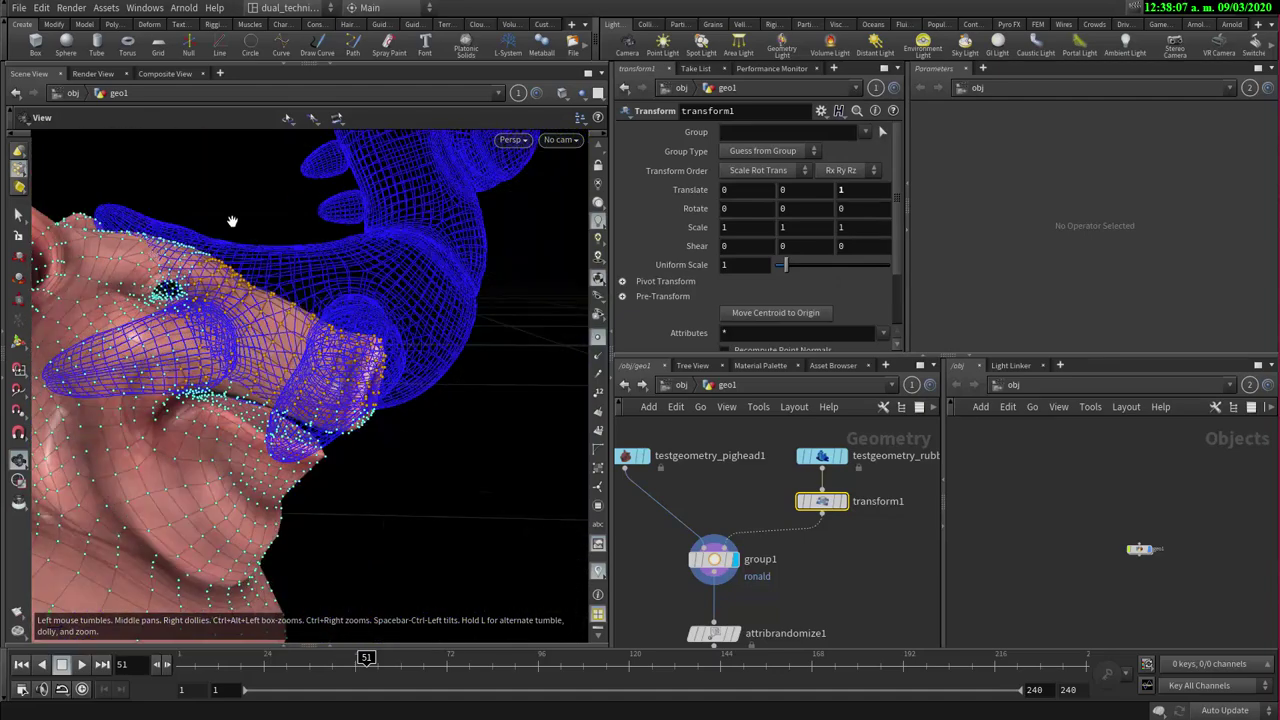
{"action": "left_click_drag", "start_coordinate": [211, 311], "coordinate": [217, 313]}
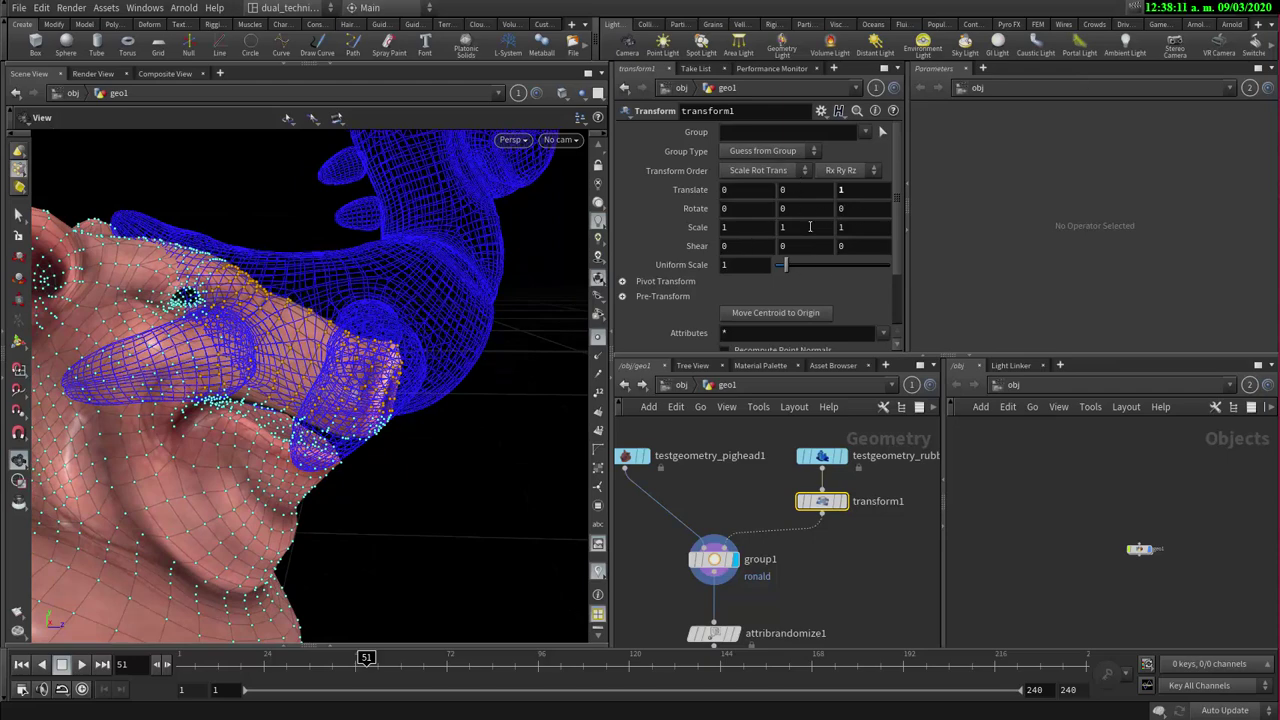
{"action": "middle_click", "coordinate": [848, 192]}
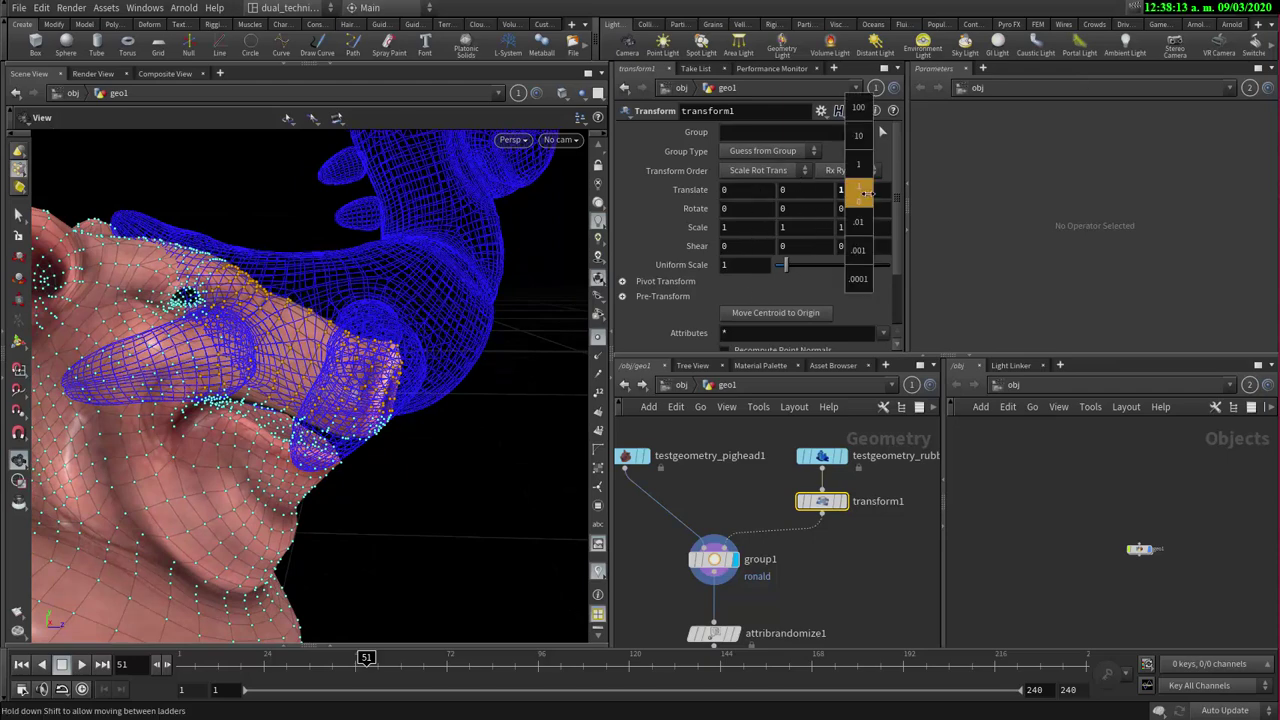
{"action": "middle_click_drag", "start_coordinate": [848, 192], "coordinate": [888, 192]}
{"action": "middle_click_drag", "start_coordinate": [792, 200], "coordinate": [350, 216]}
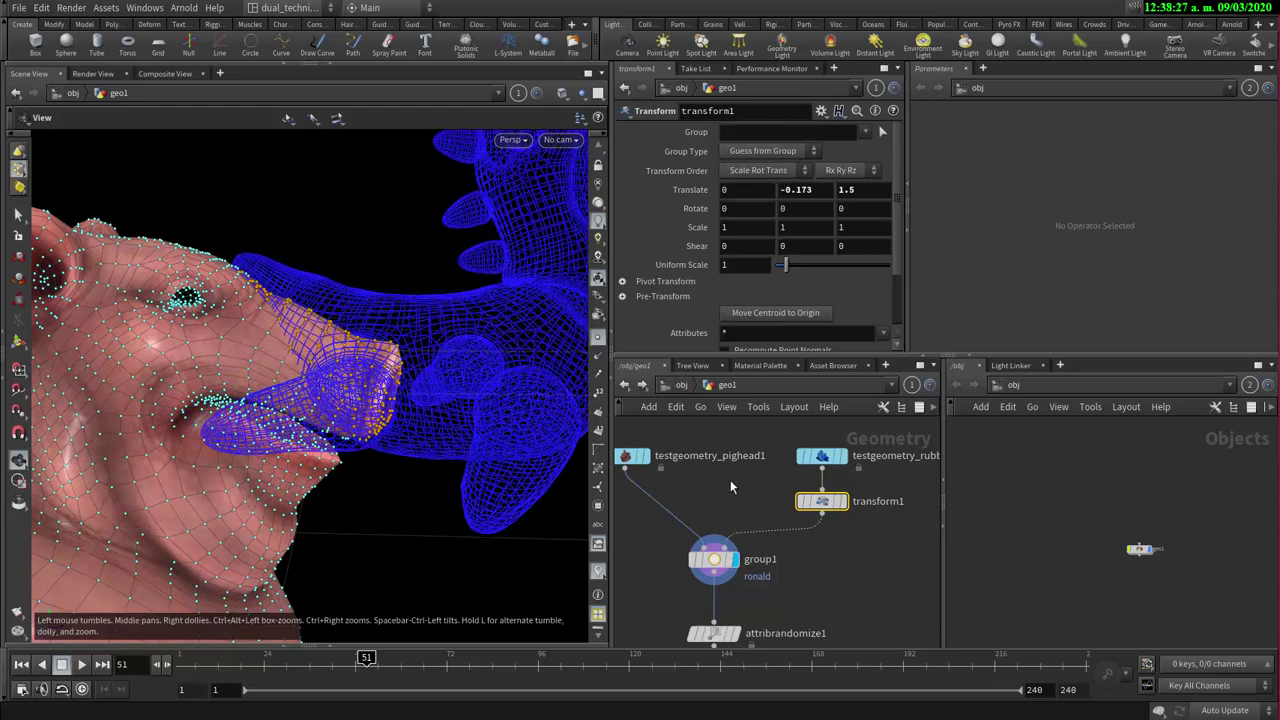
- Select transform1 and keyframe its Translate Y at -0.173 on frame 24
{"action": "left_click", "coordinate": [713, 559]}
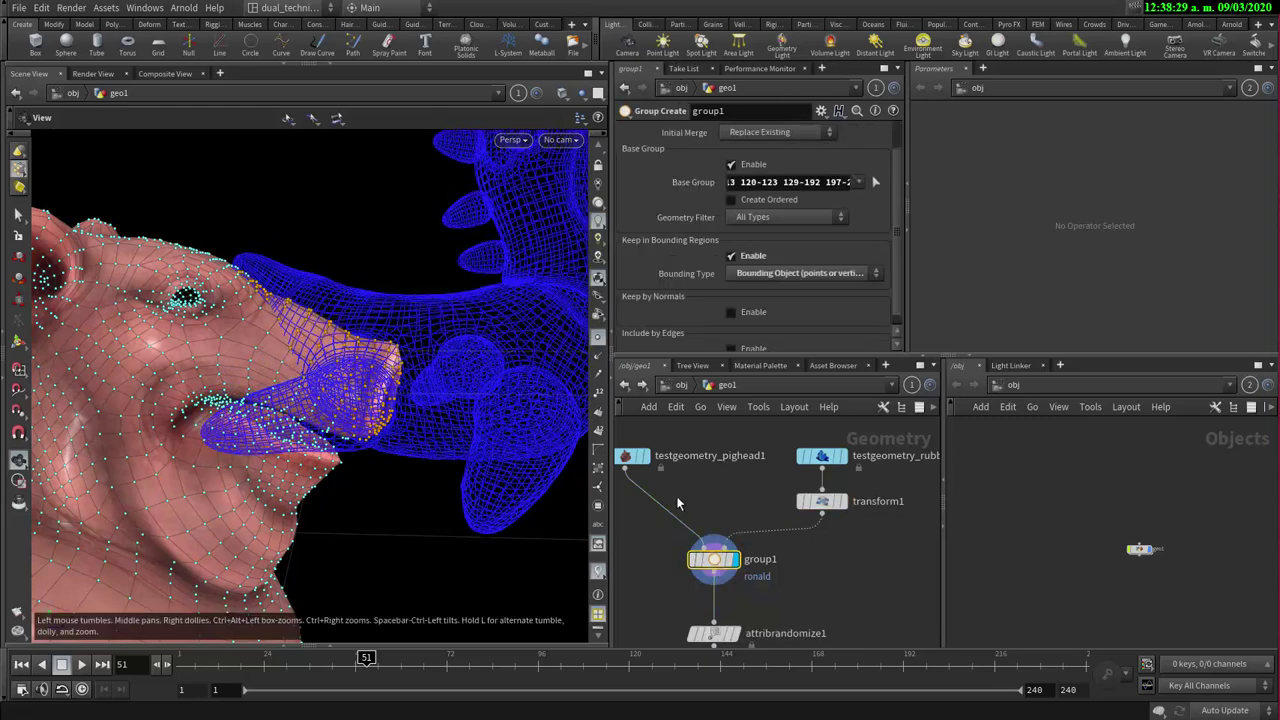
{"action": "left_click", "coordinate": [822, 456]}
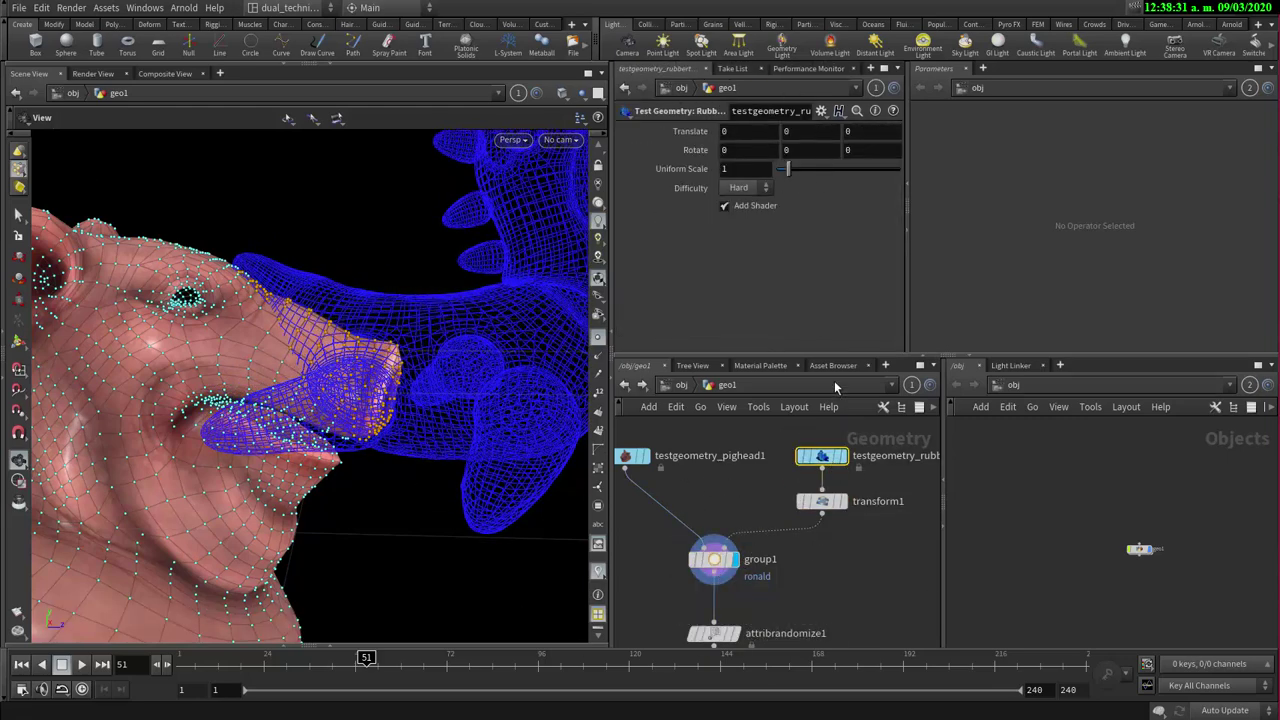
{"action": "left_click", "coordinate": [822, 513]}
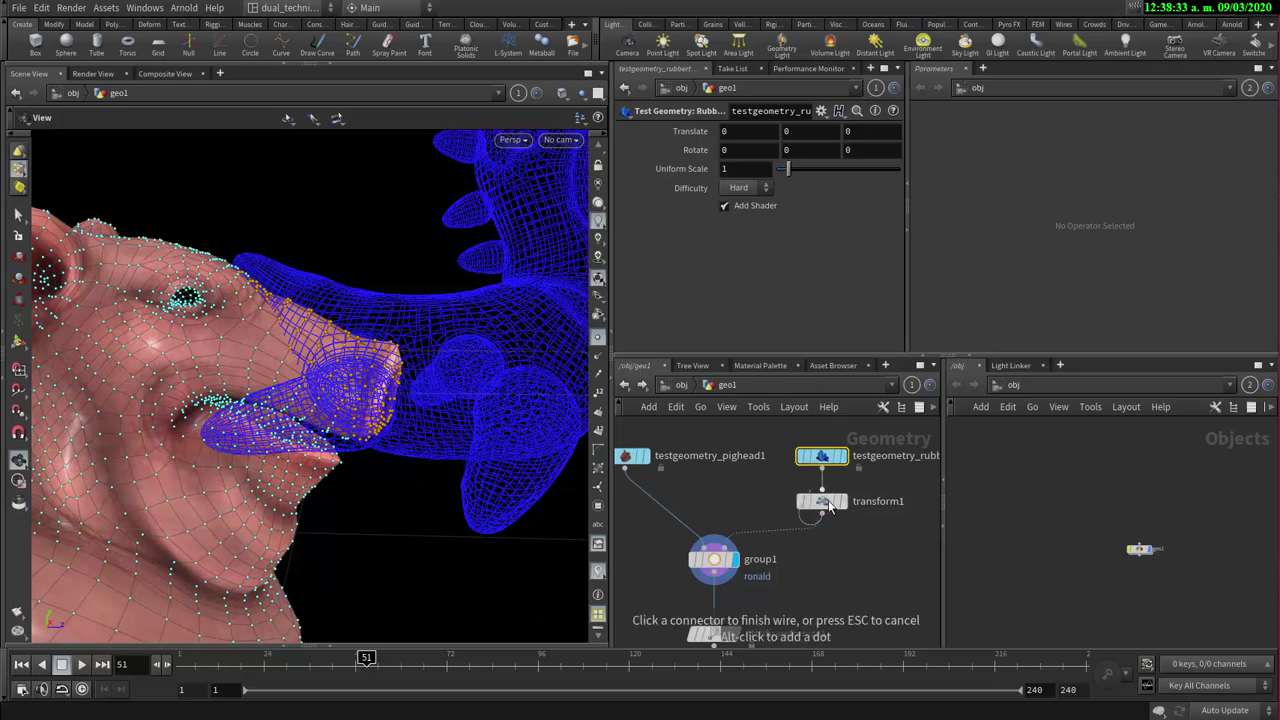
{"action": "left_click", "coordinate": [826, 503]}
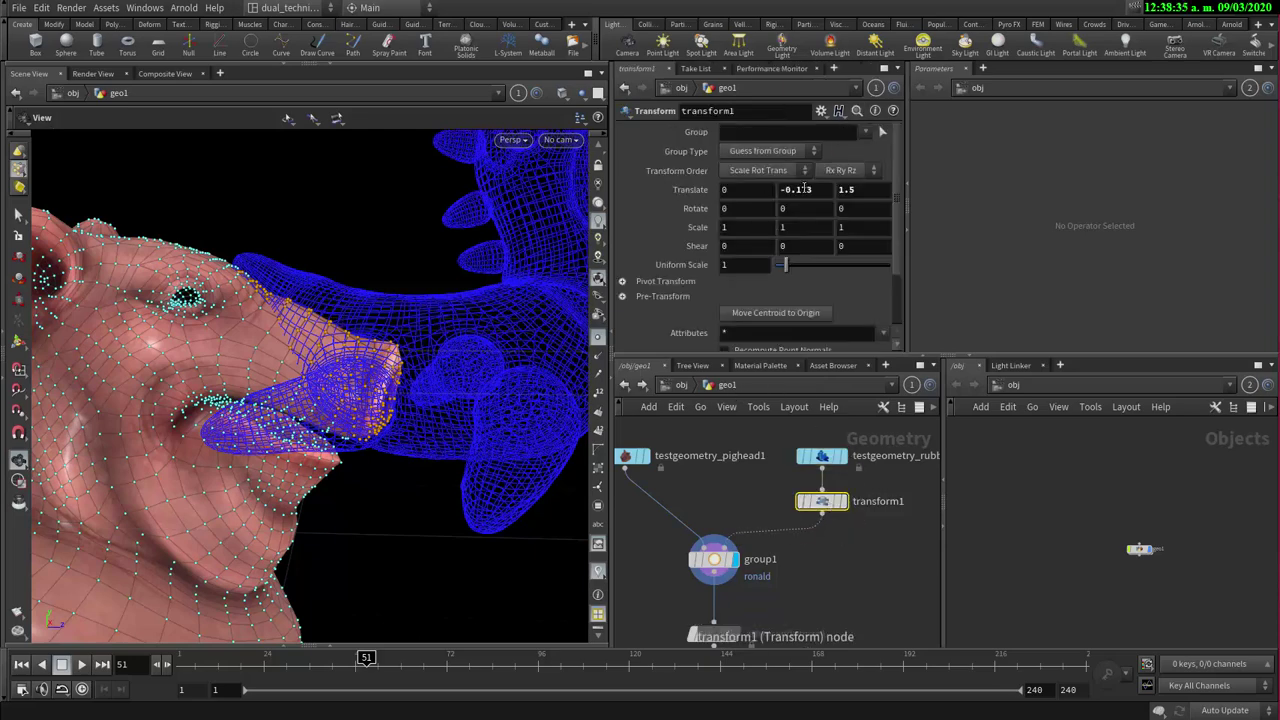
{"action": "left_click", "coordinate": [803, 189], "text": "alt"}
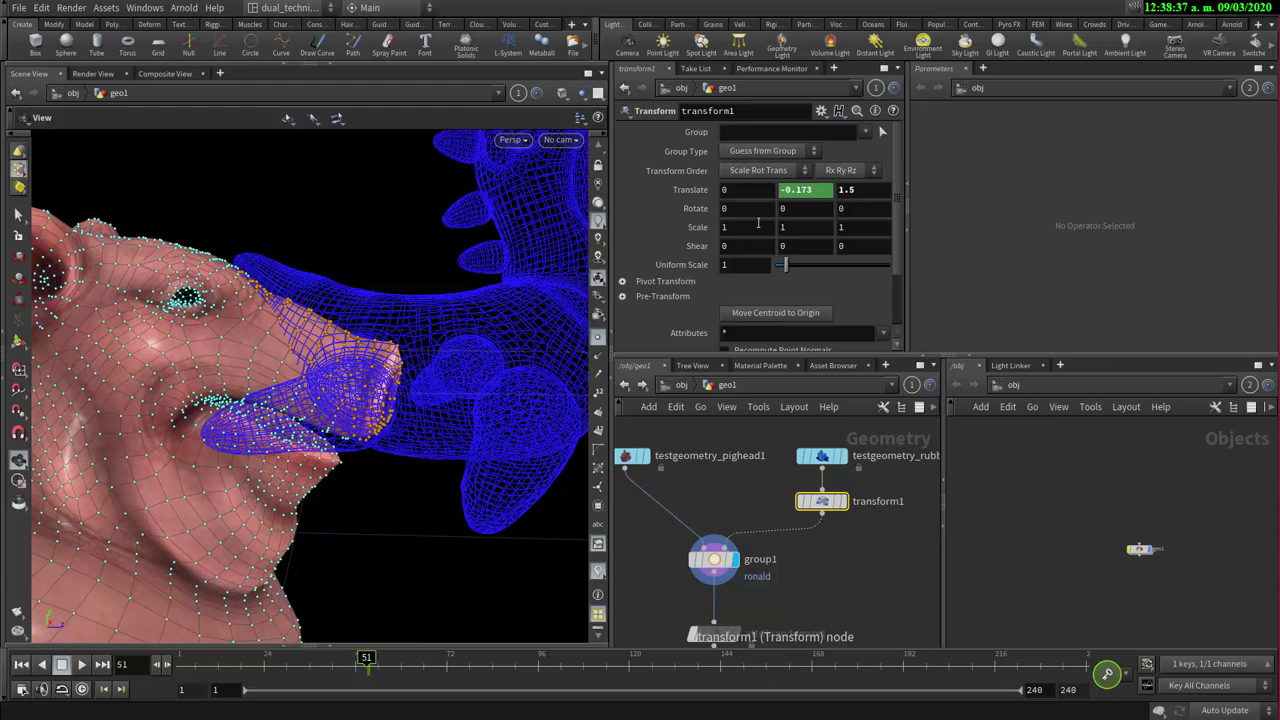
{"action": "left_click_drag", "start_coordinate": [366, 660], "coordinate": [130, 667]}
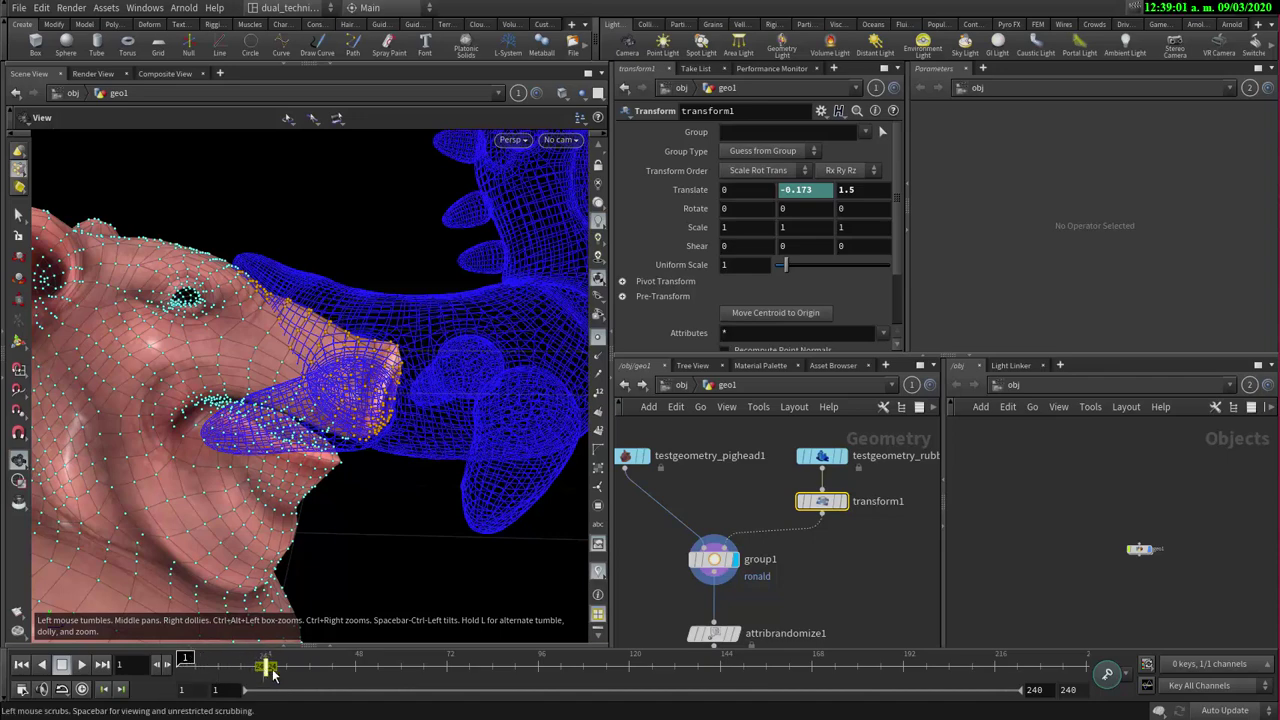
- Add a keyframe to transform1's Translate Y at frame 1 with a value of 0.527
{"action": "left_click_drag", "start_coordinate": [211, 678], "coordinate": [190, 663]}
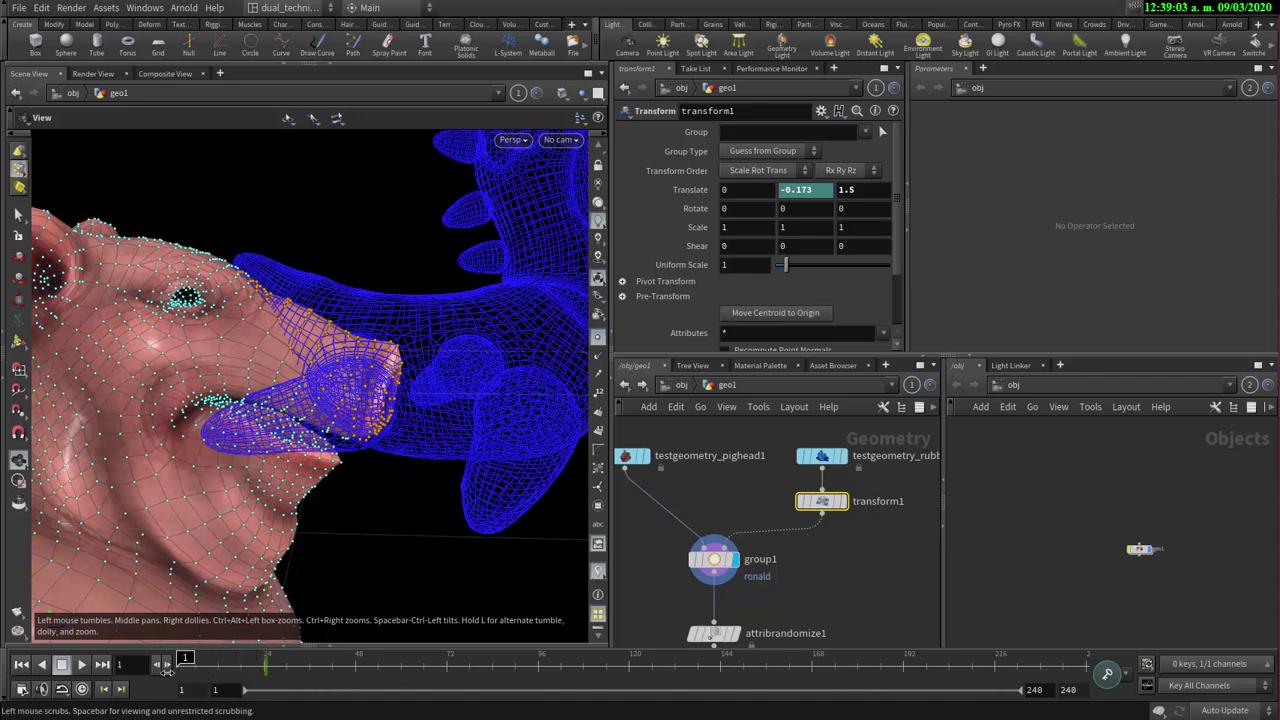
{"action": "left_click", "coordinate": [816, 190], "text": "alt"}
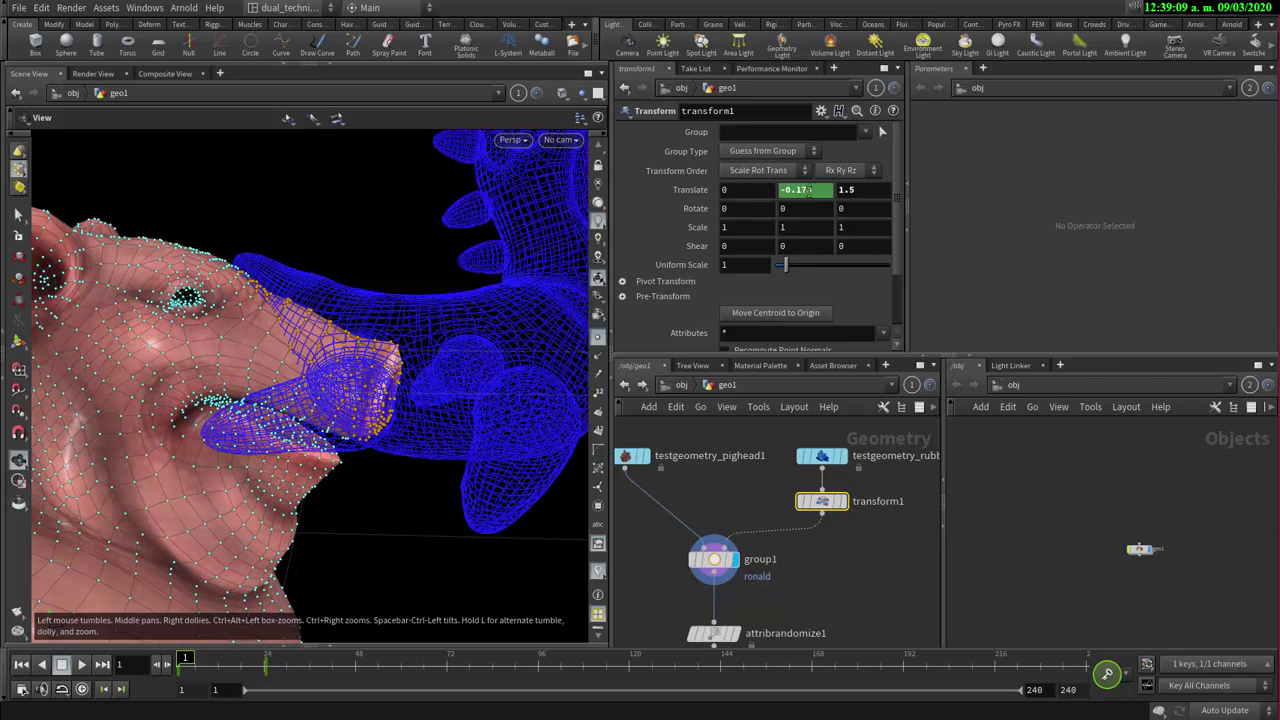
{"action": "middle_click_drag", "start_coordinate": [818, 190], "coordinate": [844, 190]}
- Keyframe transform1's Translate Y at frame 48 with a value of 0.527
{"action": "left_click_drag", "start_coordinate": [185, 657], "coordinate": [367, 655]}
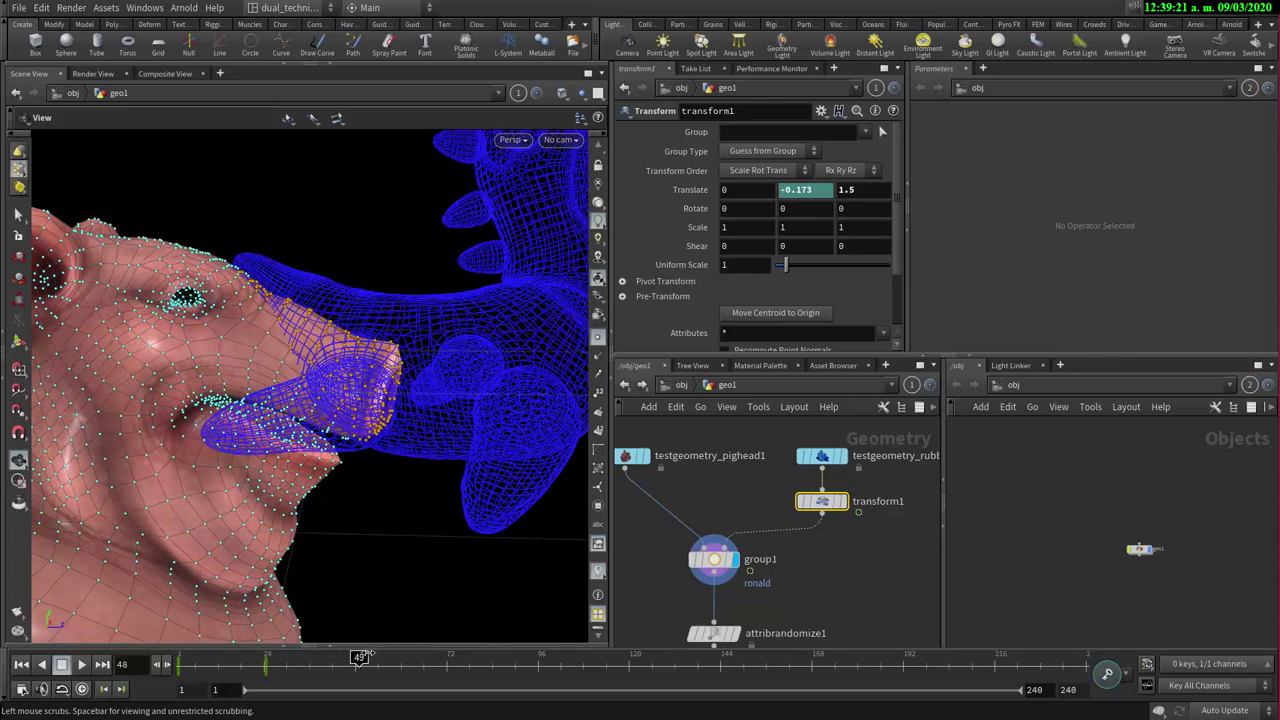
{"action": "left_click", "coordinate": [815, 187], "text": "alt"}
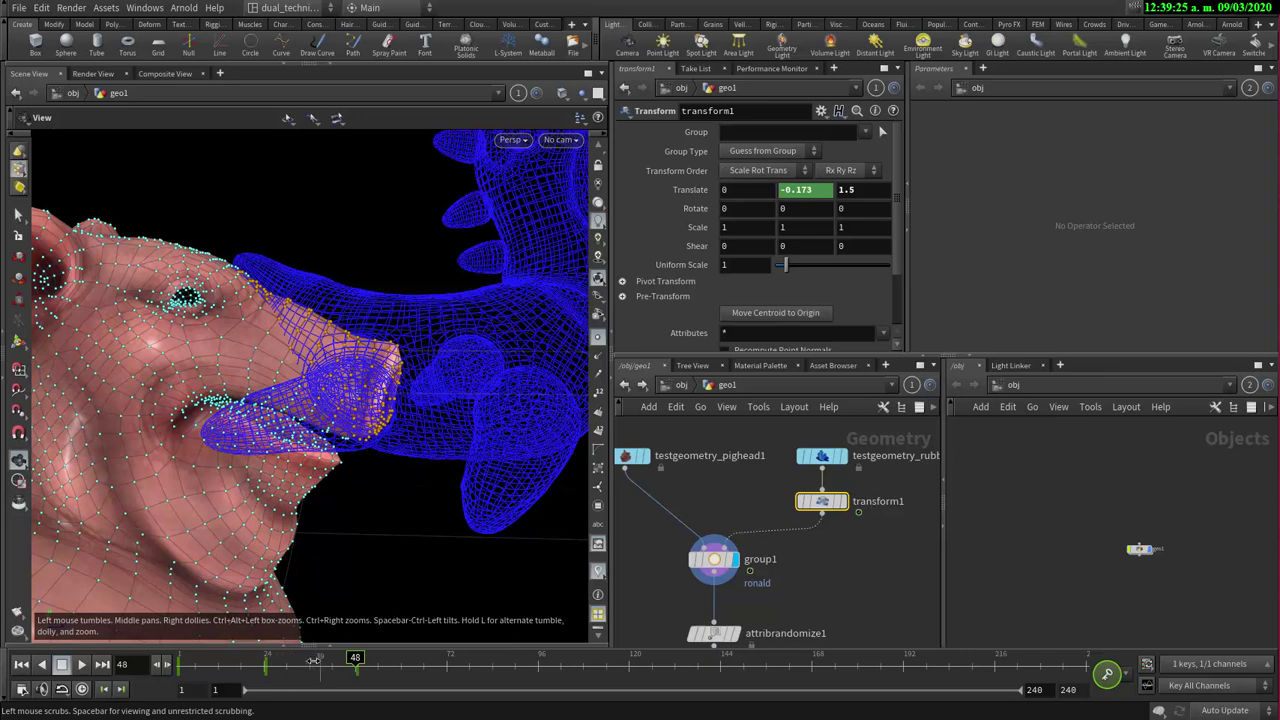
{"action": "left_click_drag", "start_coordinate": [307, 661], "coordinate": [180, 662]}
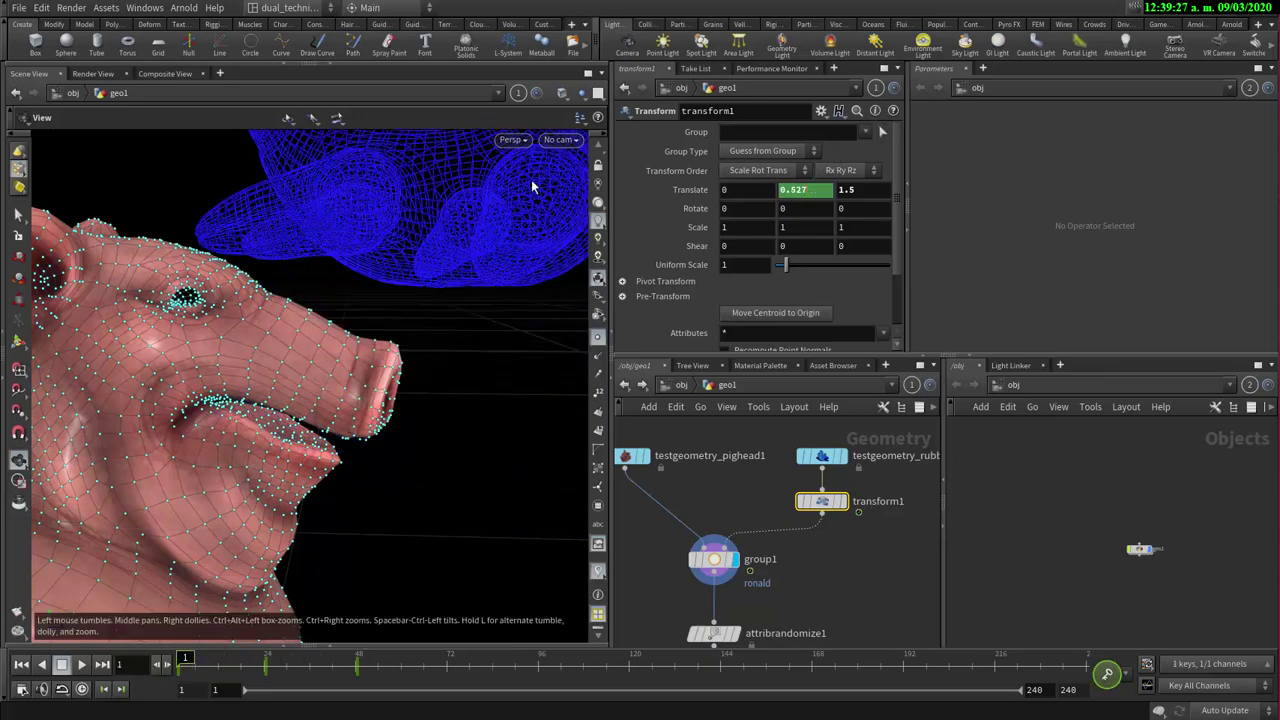
{"action": "left_click_drag", "start_coordinate": [302, 662], "coordinate": [362, 660]}
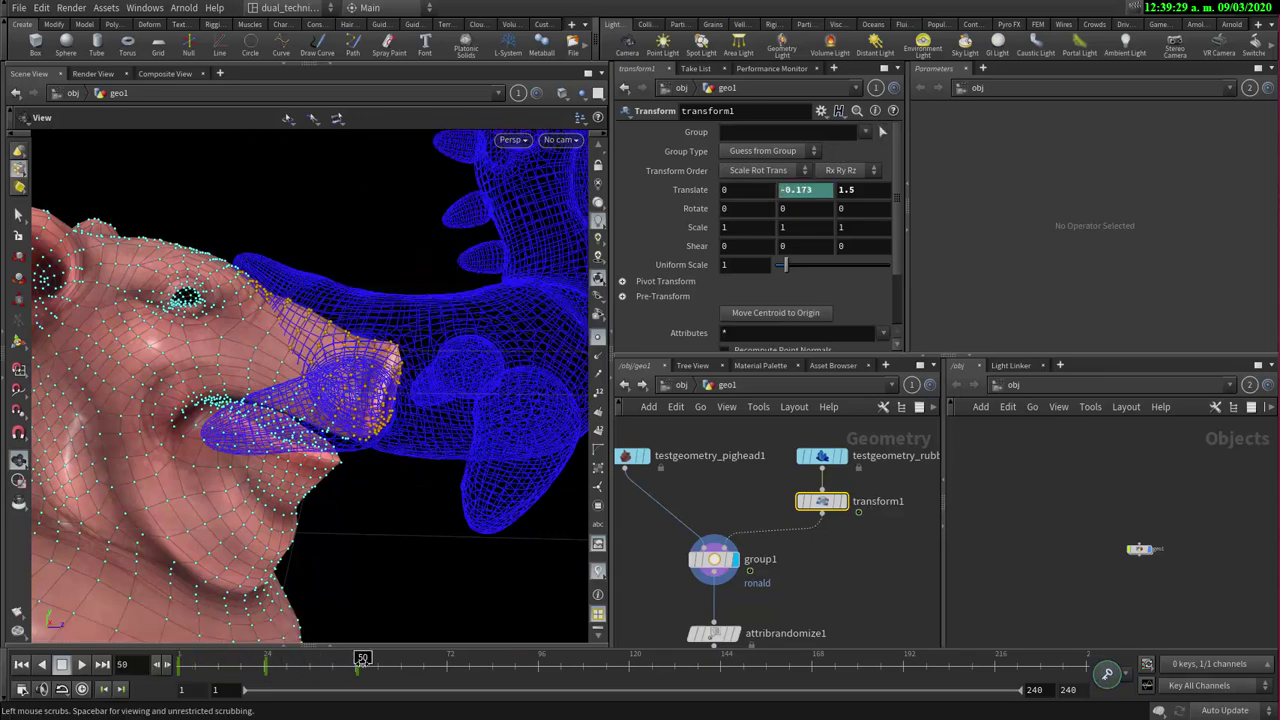
{"action": "left_click", "coordinate": [355, 667]}
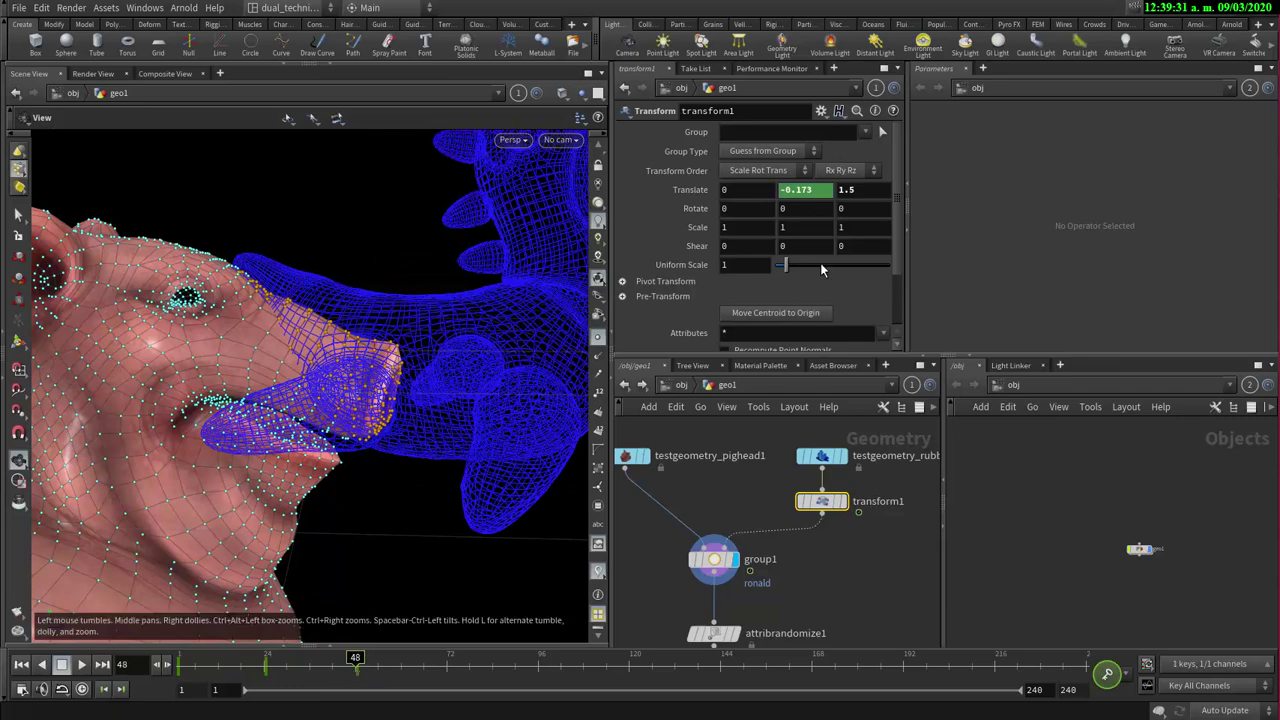
{"action": "type", "text": "0.527"}
{"action": "key", "text": "Return"}
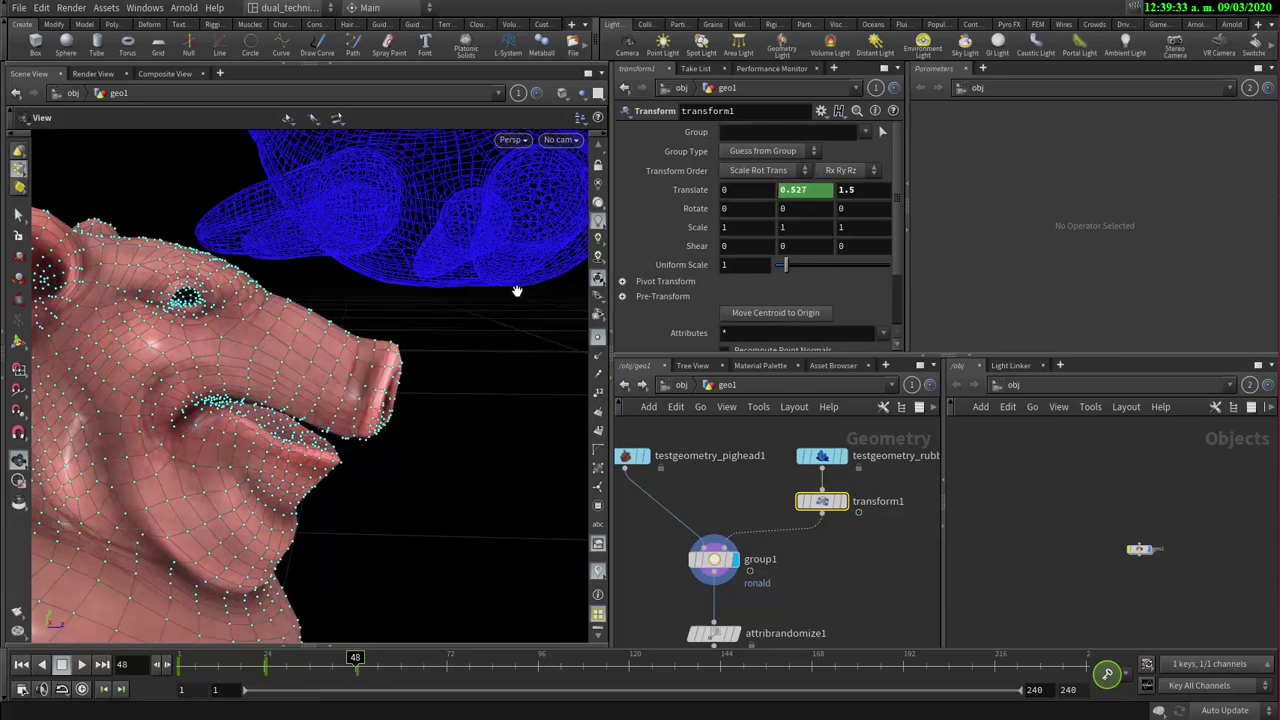
- Examine at frame 36, from several angles, which snout points the animated rubber toy covers
{"action": "mouse_move", "coordinate": [297, 674]}
{"action": "left_mouse_down"}
{"action": "mouse_move", "coordinate": [134, 673]}
{"action": "mouse_move", "coordinate": [335, 666]}
{"action": "mouse_move", "coordinate": [199, 660]}
{"action": "mouse_move", "coordinate": [398, 665]}
{"action": "mouse_move", "coordinate": [309, 665]}
{"action": "left_mouse_up"}
{"action": "left_click_drag", "start_coordinate": [391, 613], "coordinate": [315, 614]}
{"action": "left_click_drag", "start_coordinate": [240, 345], "coordinate": [183, 366]}
{"action": "right_click_drag", "start_coordinate": [183, 366], "coordinate": [371, 311]}
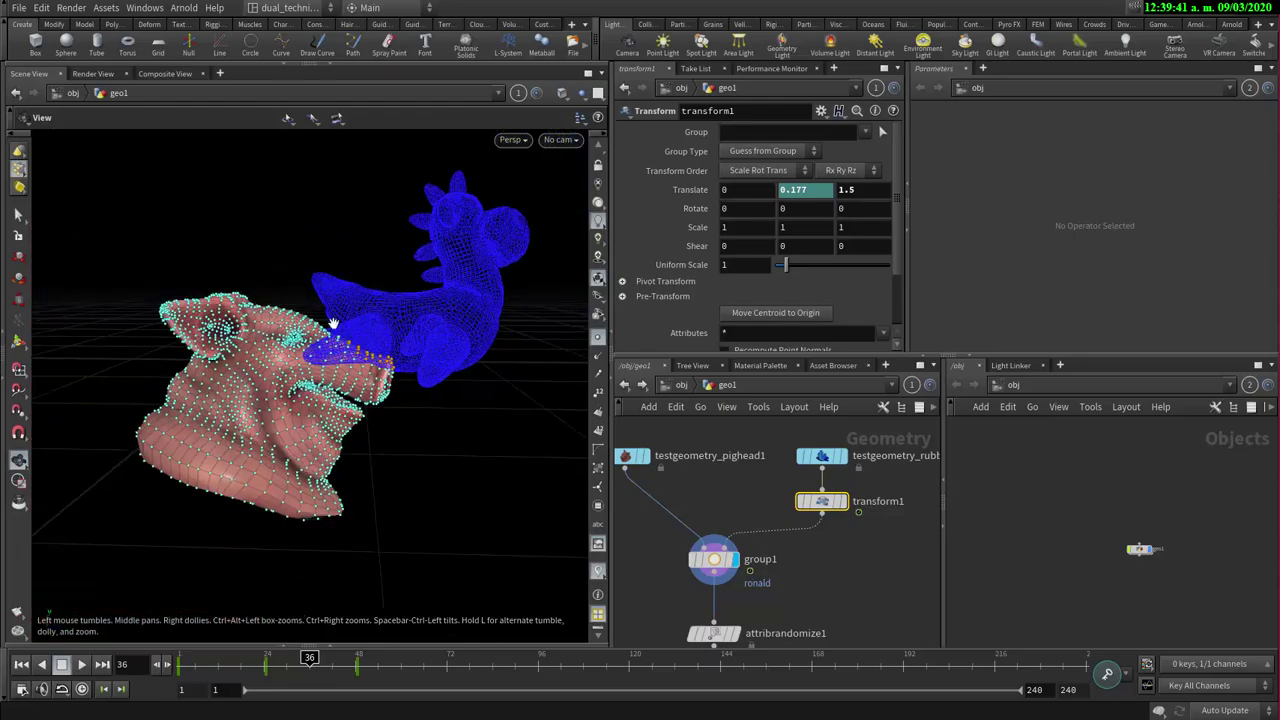
{"action": "left_click_drag", "start_coordinate": [333, 323], "coordinate": [523, 332]}
{"action": "right_click_drag", "start_coordinate": [523, 332], "coordinate": [283, 418]}
{"action": "left_click_drag", "start_coordinate": [238, 403], "coordinate": [290, 410]}
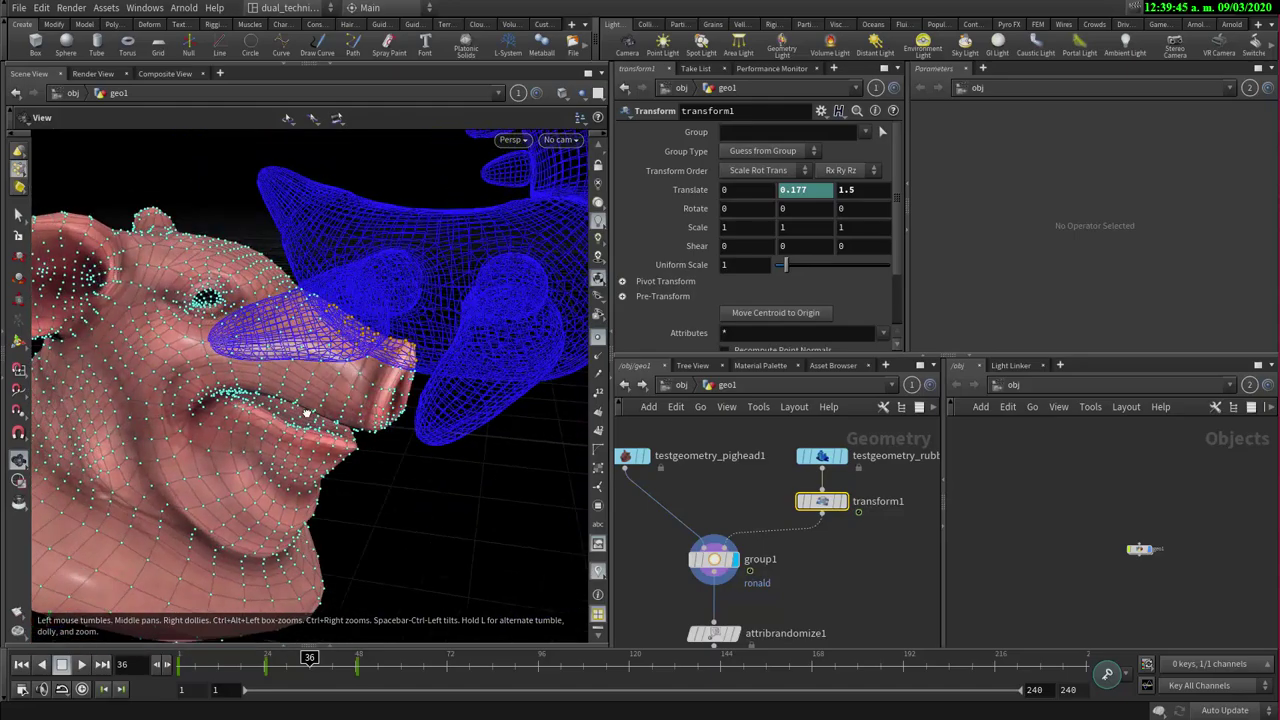
{"action": "right_click", "coordinate": [795, 189]}
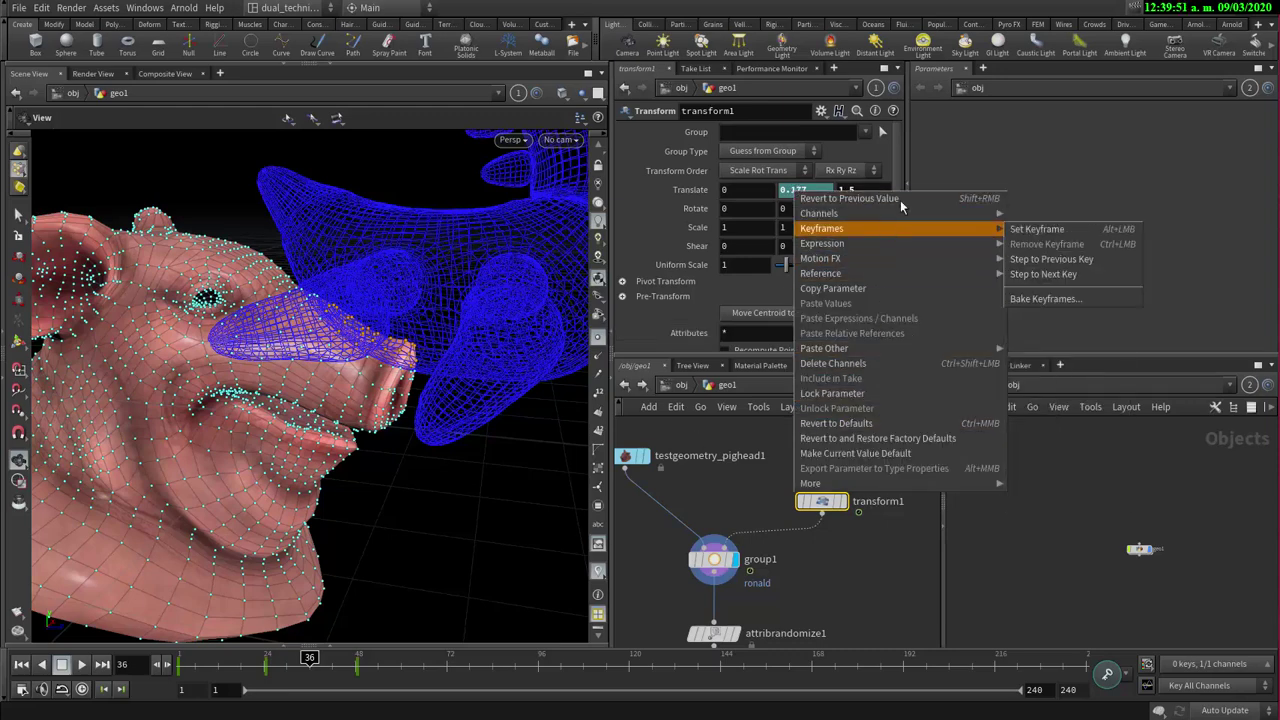
{"action": "mouse_move", "coordinate": [900, 212]}
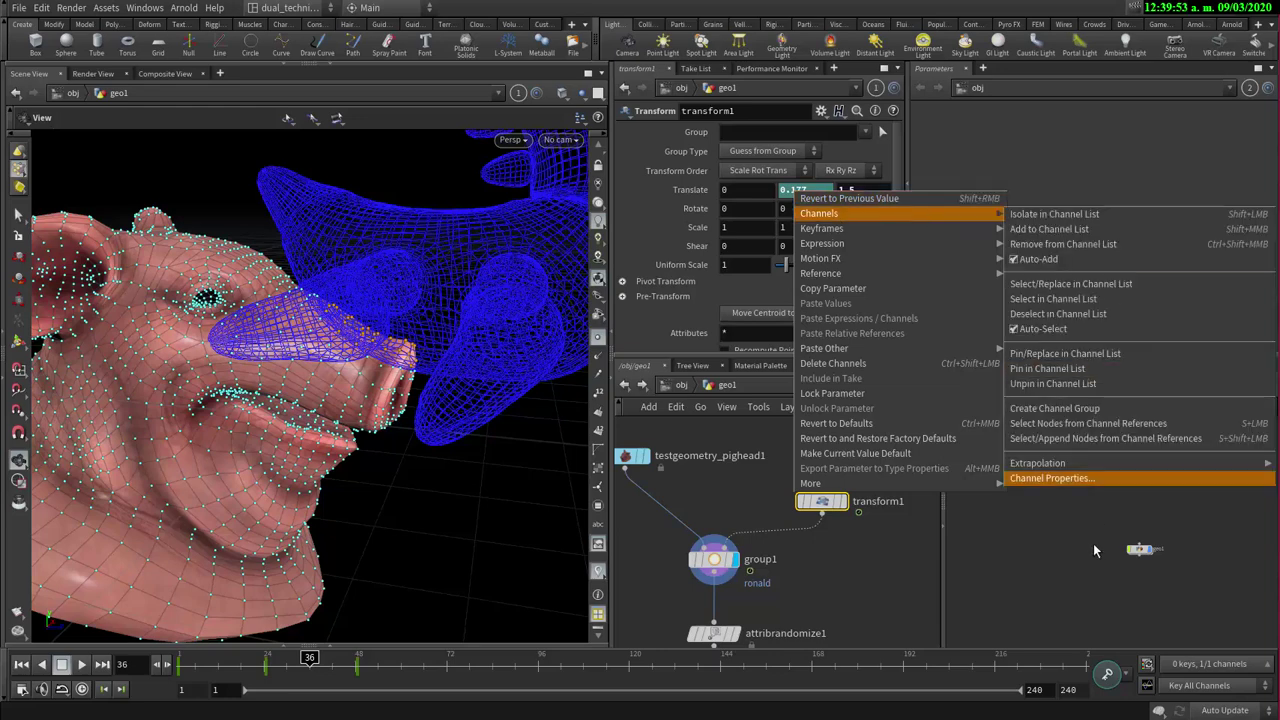
{"action": "left_click", "coordinate": [898, 578]}
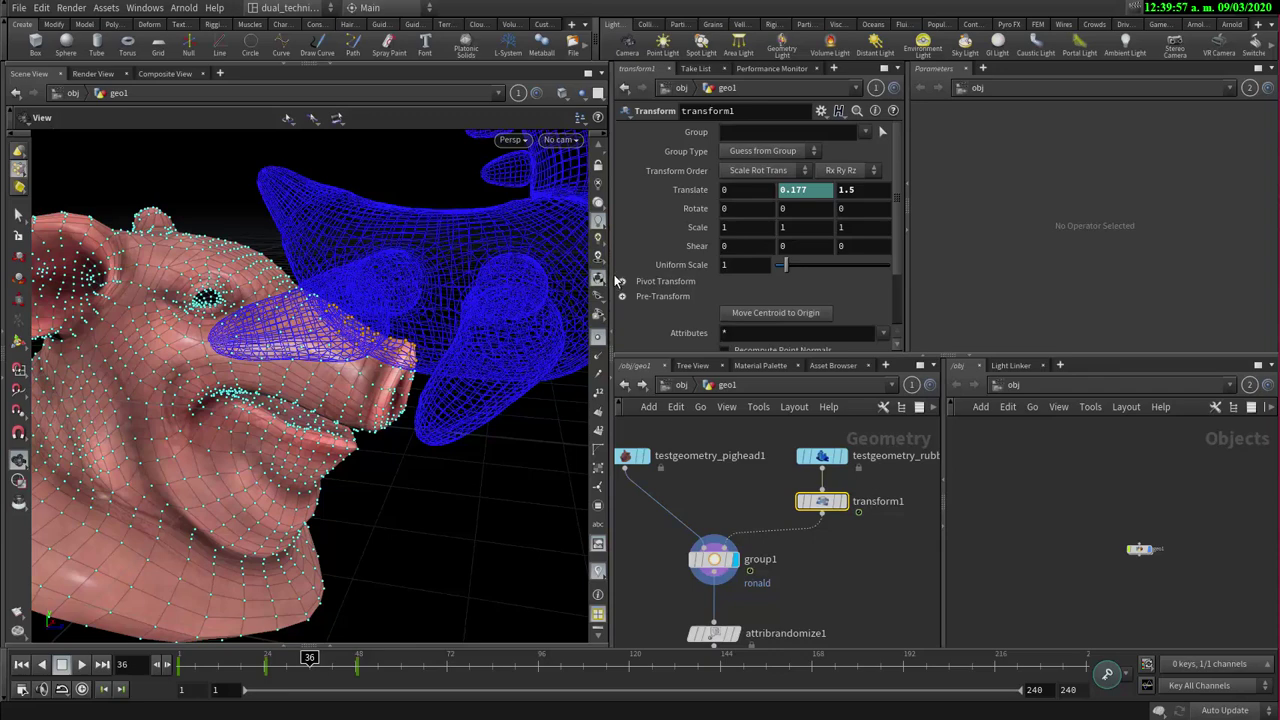
- Make more room around the transform1 parameters and set the Translate Y channel's extrapolation to Cycle
{"action": "left_click_drag", "start_coordinate": [608, 272], "coordinate": [288, 266]}
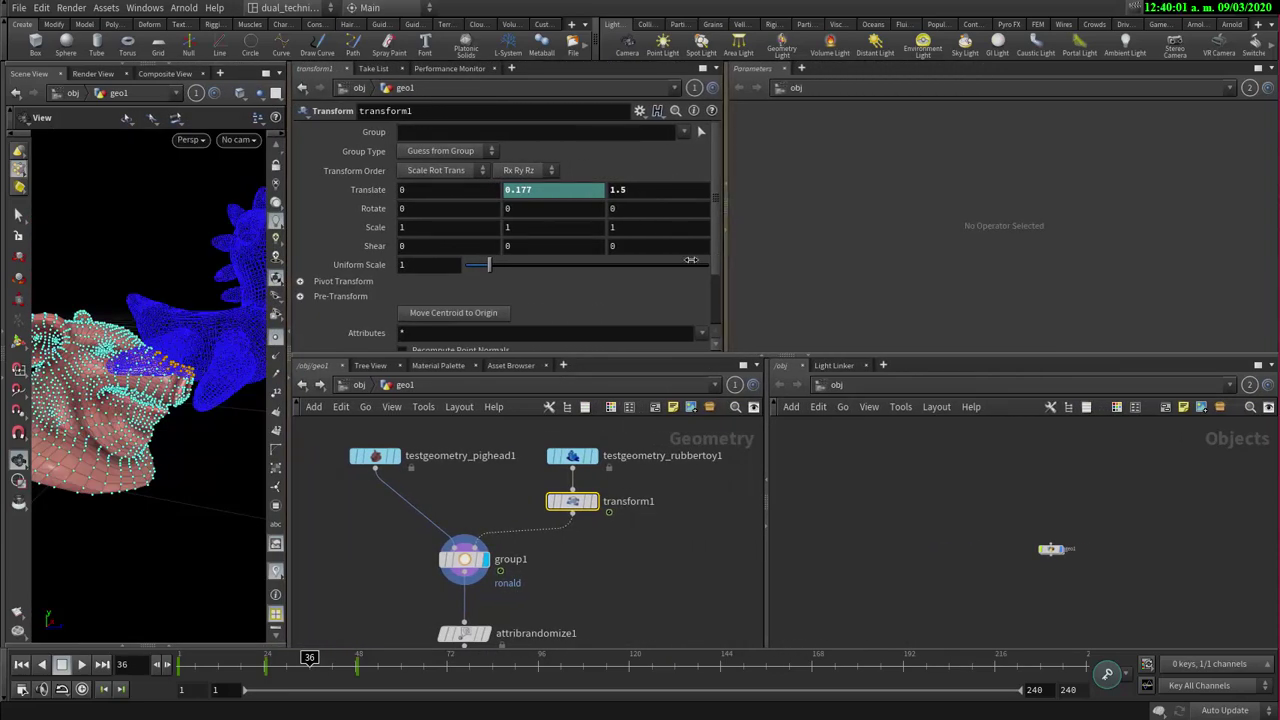
{"action": "left_click_drag", "start_coordinate": [727, 222], "coordinate": [631, 222]}
{"action": "right_click", "coordinate": [511, 189]}
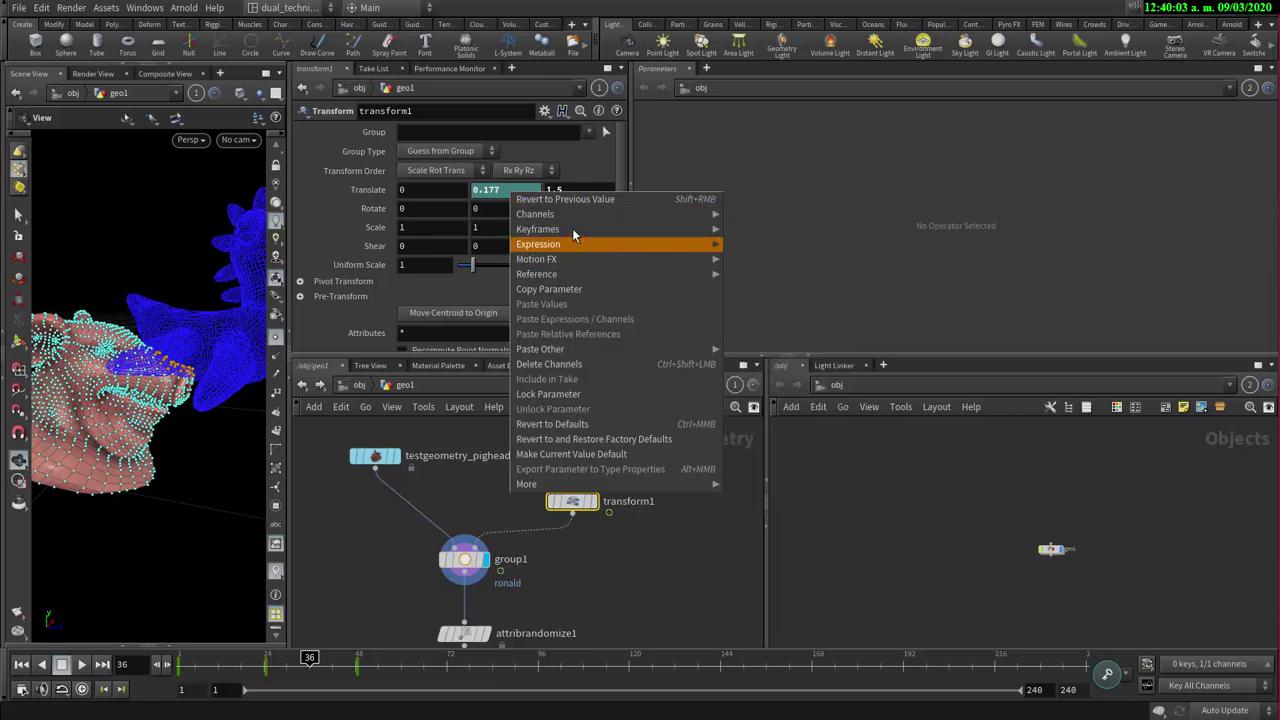
{"action": "mouse_move", "coordinate": [575, 215]}
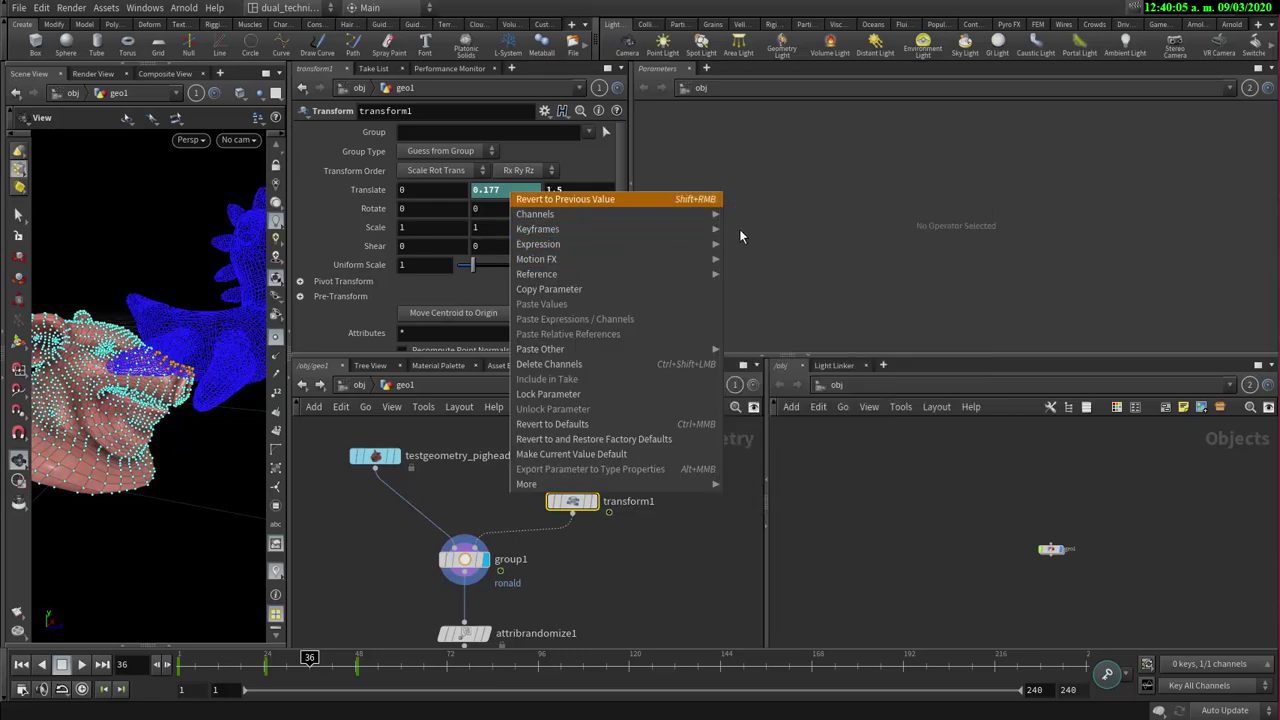
{"action": "mouse_move", "coordinate": [759, 464]}
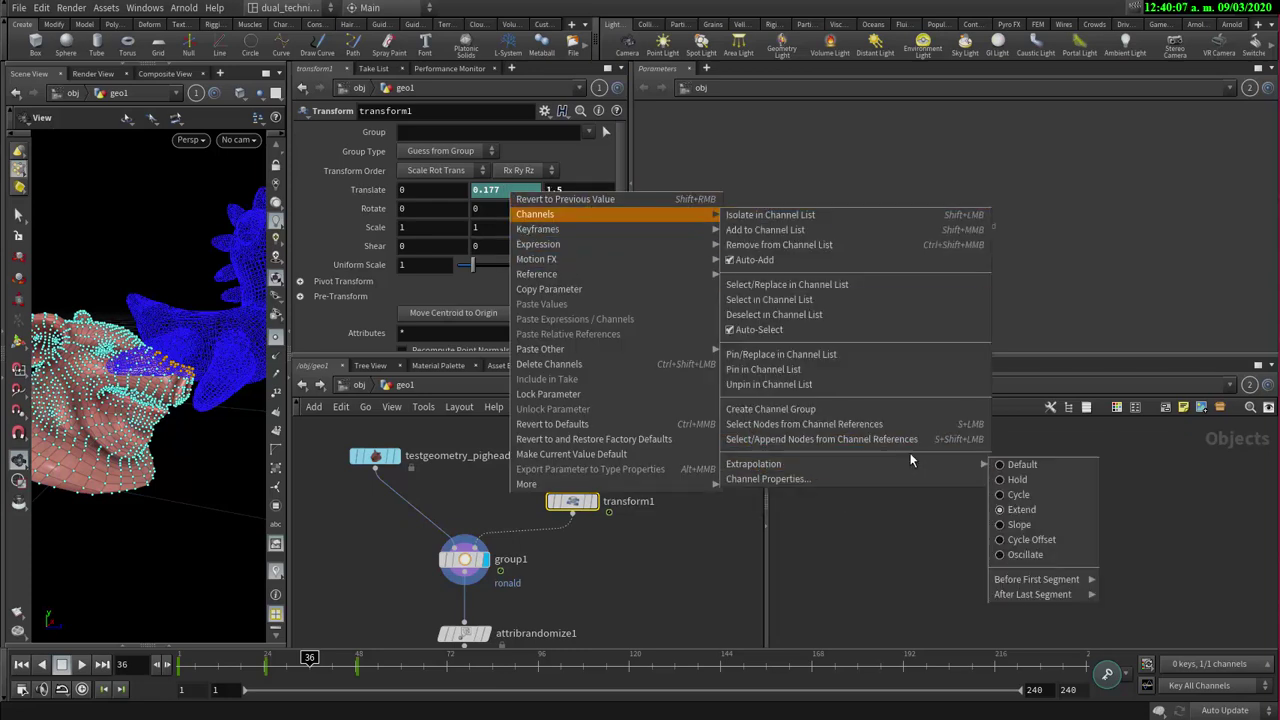
{"action": "left_click", "coordinate": [1015, 499]}
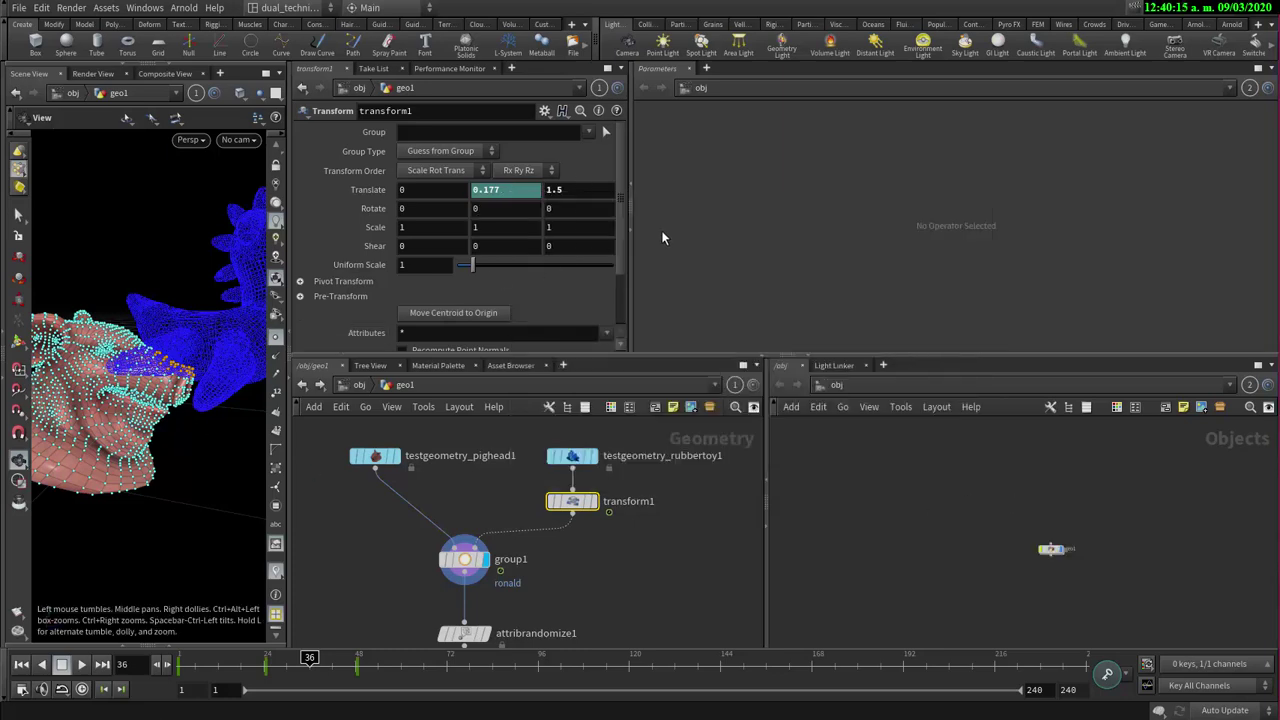
- Widen the viewport again and scrub past frame 48 to check the rubber toy's cycling vertical motion
{"action": "left_click_drag", "start_coordinate": [289, 296], "coordinate": [563, 296]}
{"action": "scroll", "coordinate": [323, 352], "scroll_direction": "down", "scroll_amount": 3}
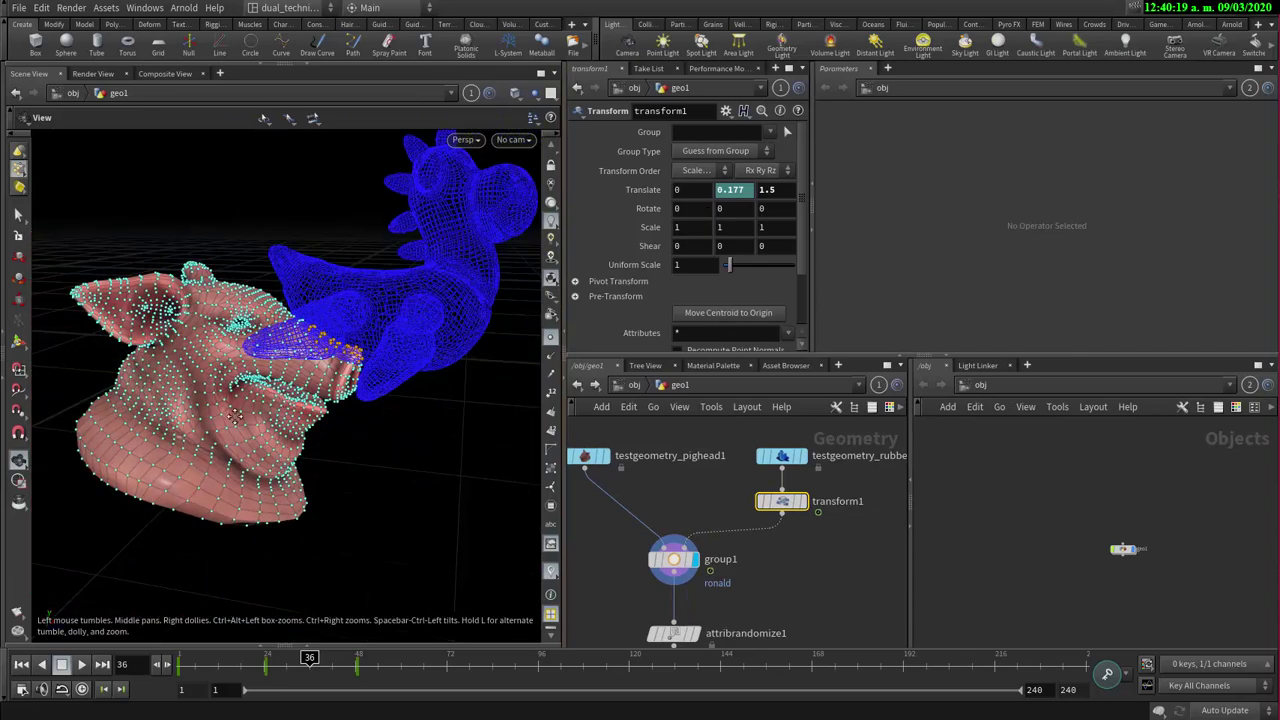
{"action": "left_click_drag", "start_coordinate": [323, 352], "coordinate": [284, 362]}
{"action": "left_click_drag", "start_coordinate": [308, 657], "coordinate": [220, 652]}
{"action": "left_click_drag", "start_coordinate": [225, 657], "coordinate": [330, 671]}
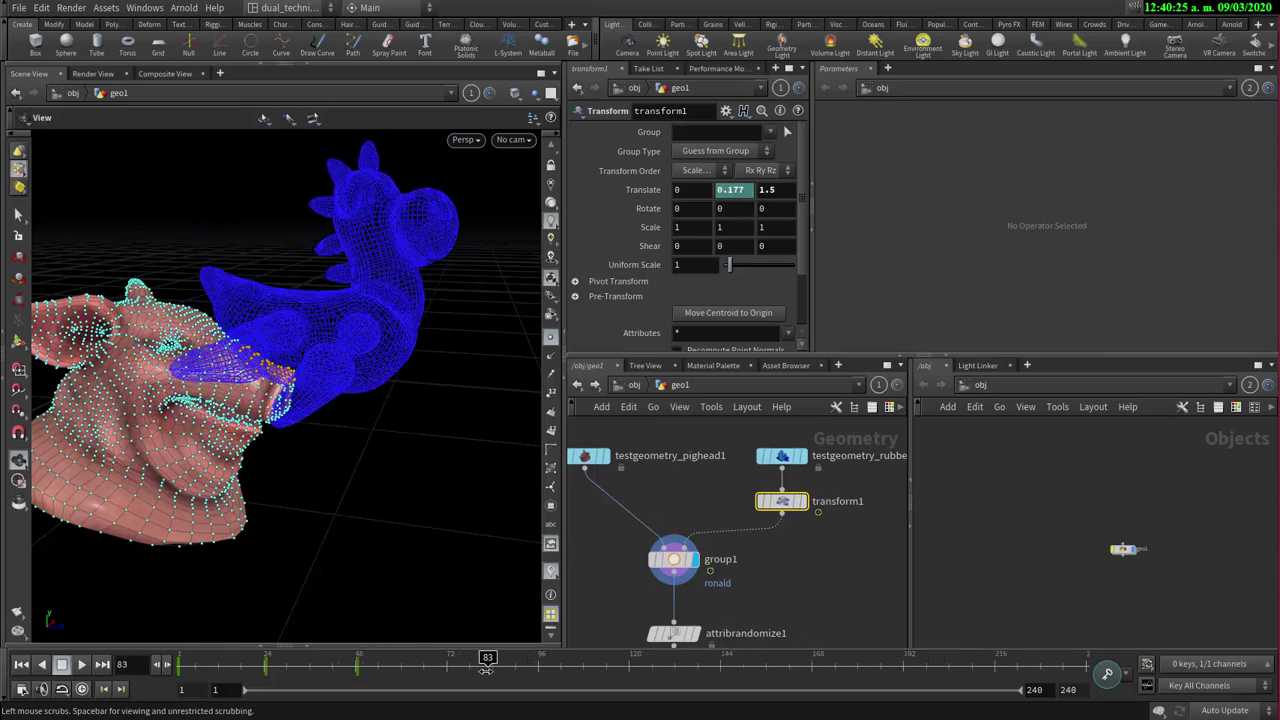
- Select group1 and scrub to frame 69, examining which snout points enter the group as the rubber toy moves
{"action": "scroll", "coordinate": [745, 580], "scroll_direction": "up", "scroll_amount": 3}
{"action": "left_click", "coordinate": [632, 557]}
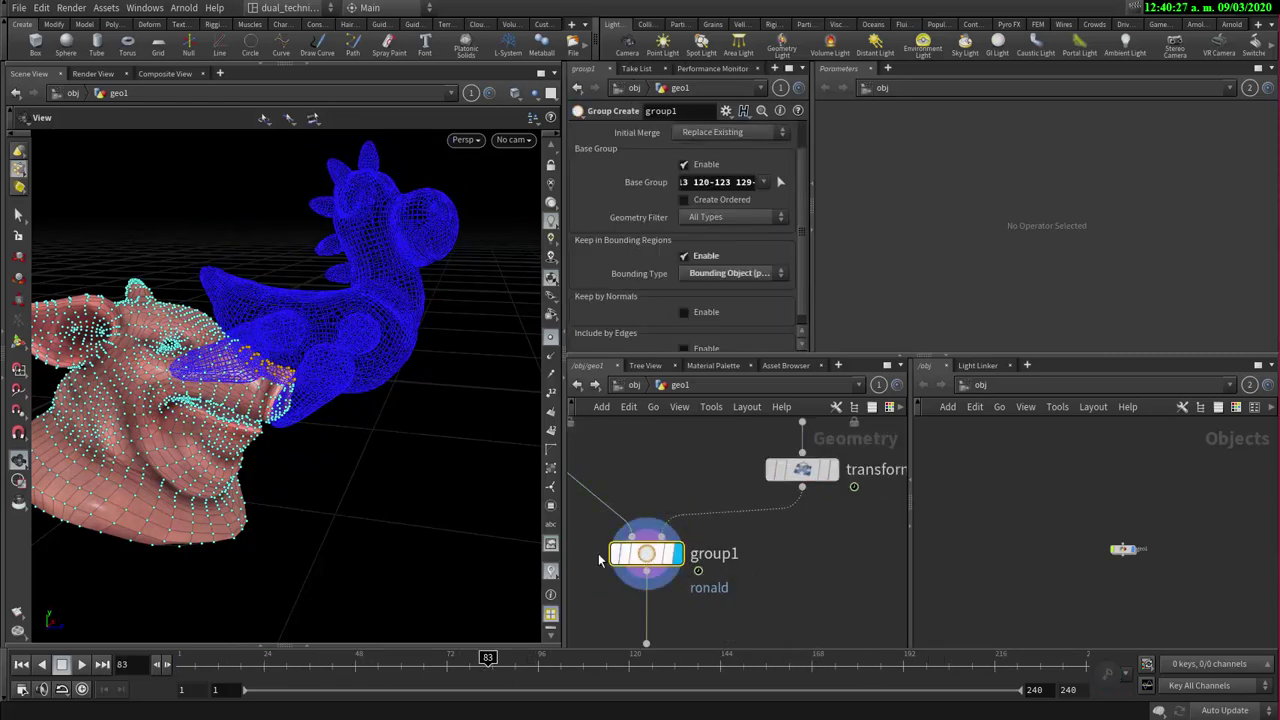
{"action": "left_click_drag", "start_coordinate": [260, 380], "coordinate": [358, 332]}
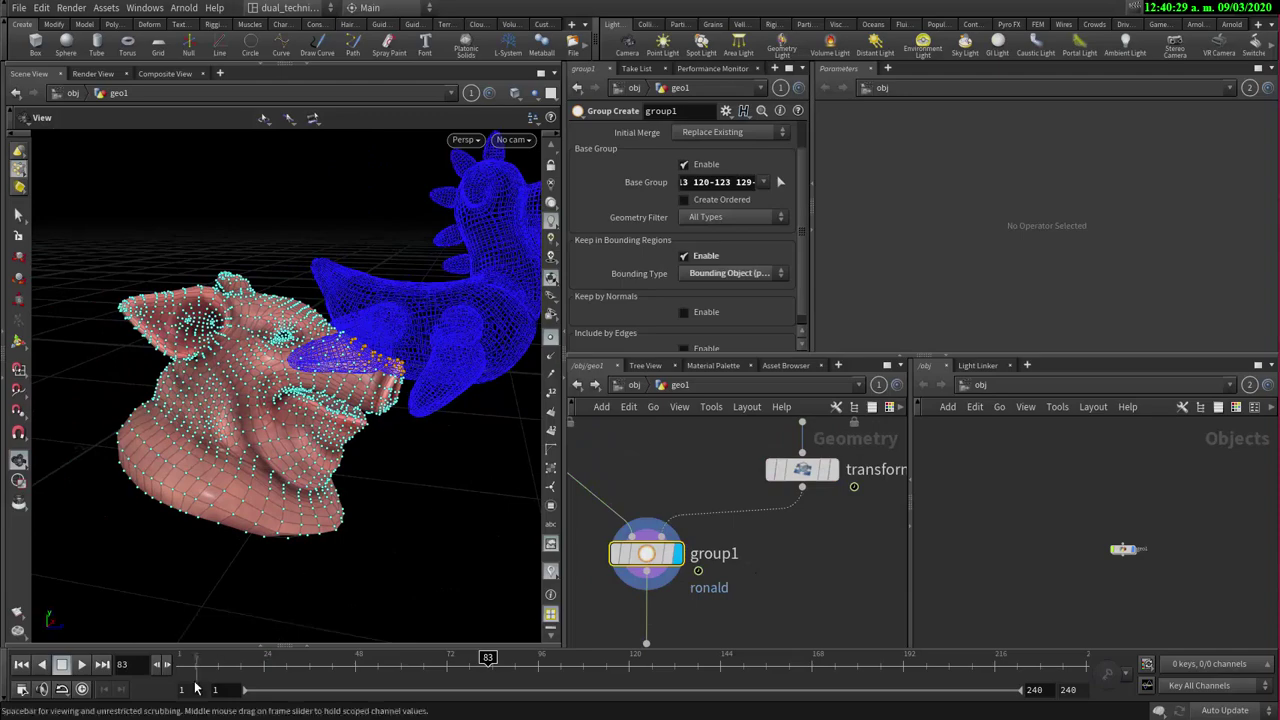
{"action": "left_click_drag", "start_coordinate": [330, 665], "coordinate": [436, 626]}
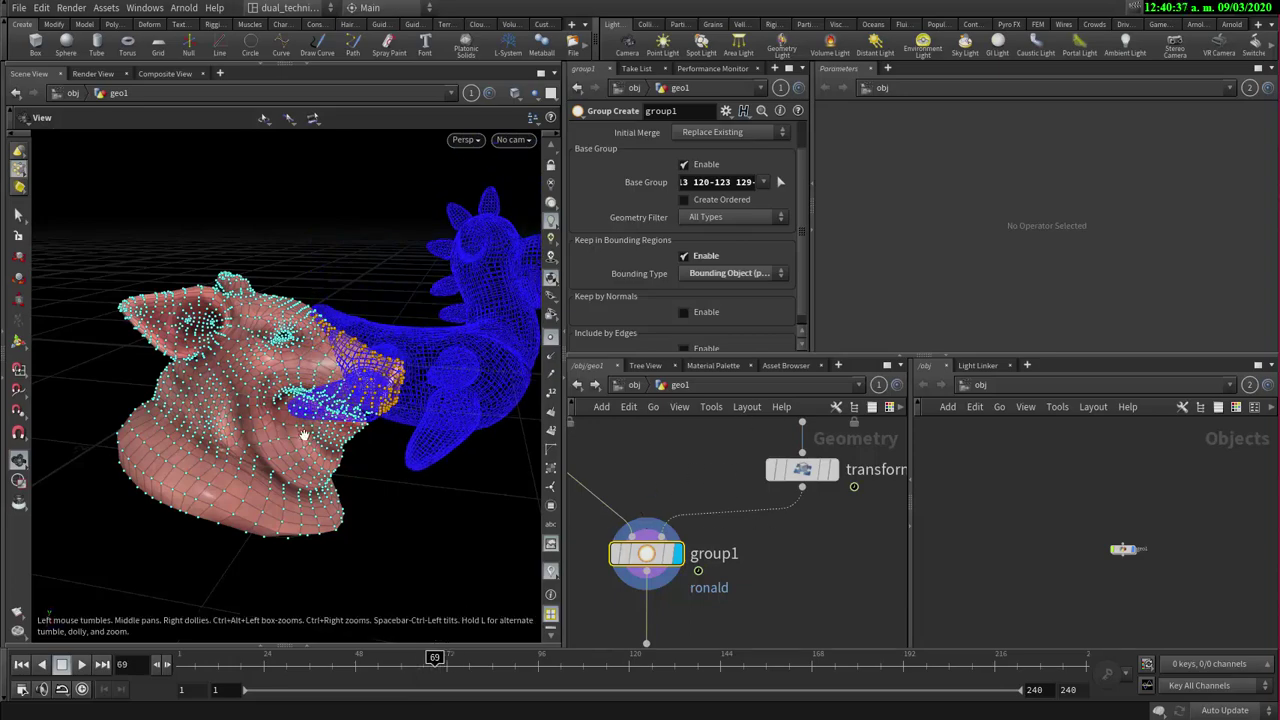
{"action": "scroll", "coordinate": [304, 435], "scroll_direction": "up", "scroll_amount": 5}
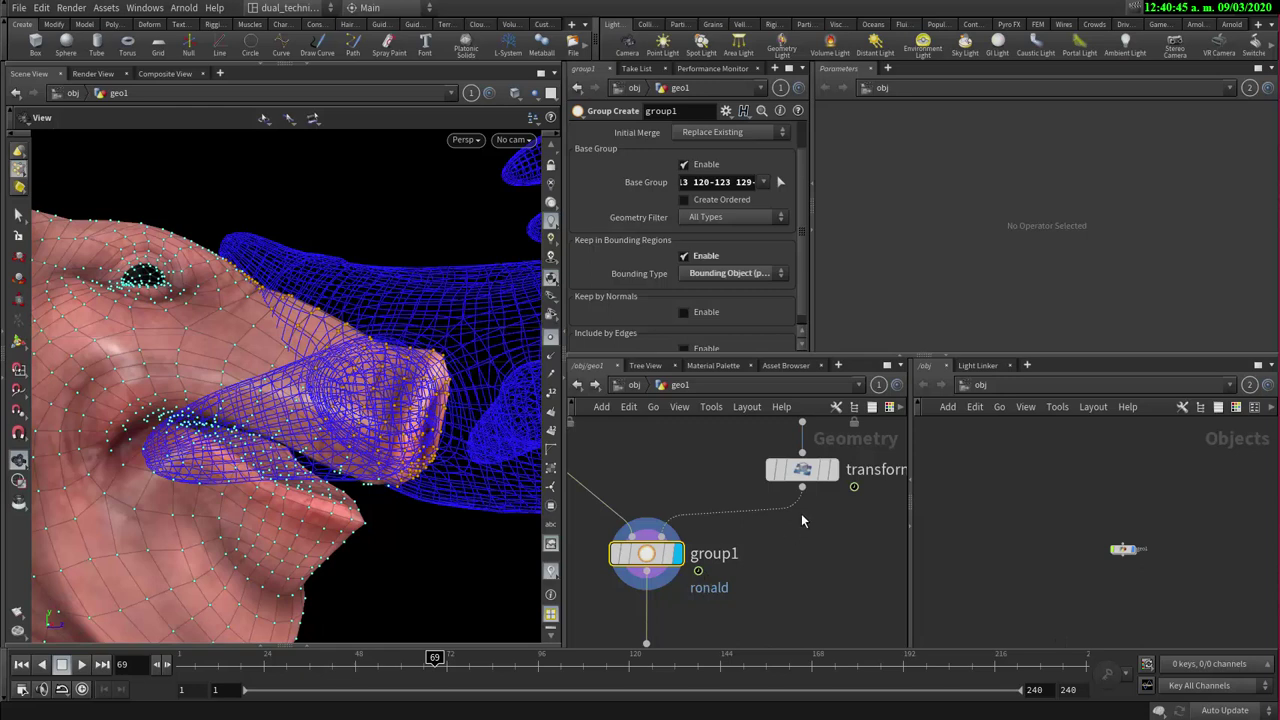
{"action": "scroll", "coordinate": [778, 509], "scroll_direction": "down", "scroll_amount": 2}
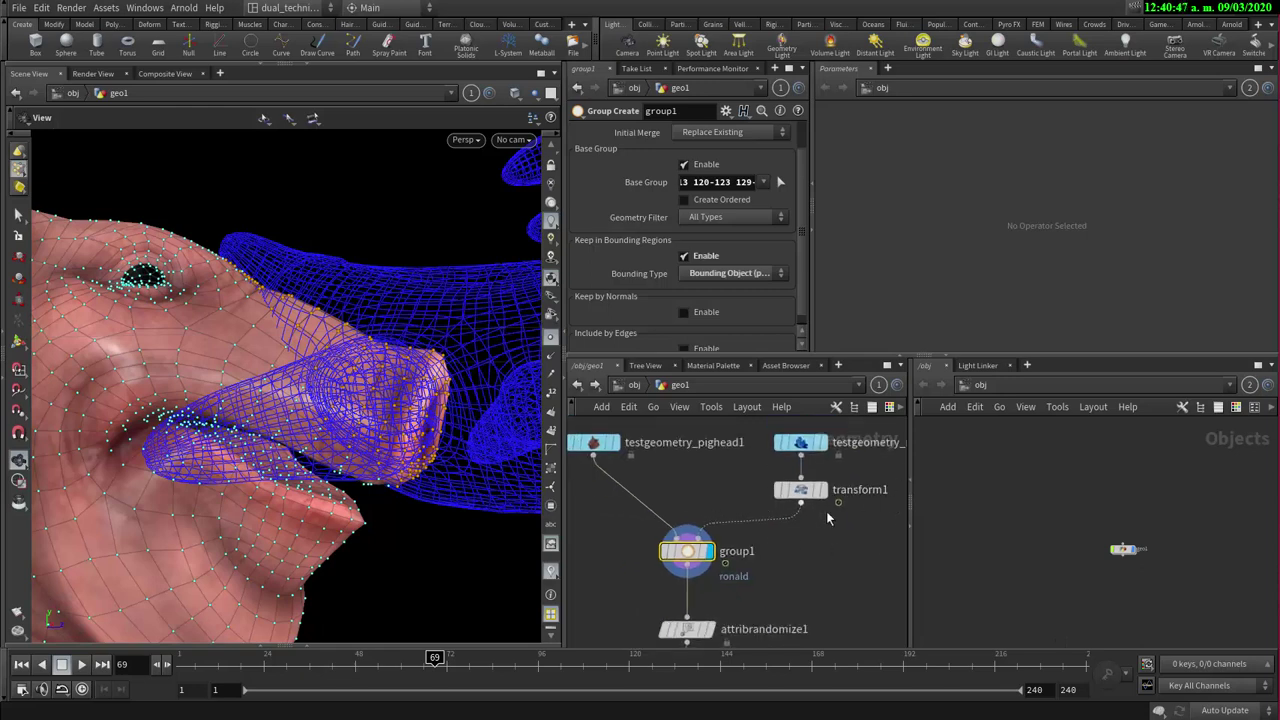
- Display attribrandomize1's result and restrict its Group to the custom snout point group created by group1
{"action": "middle_click_drag", "start_coordinate": [729, 508], "coordinate": [744, 420]}
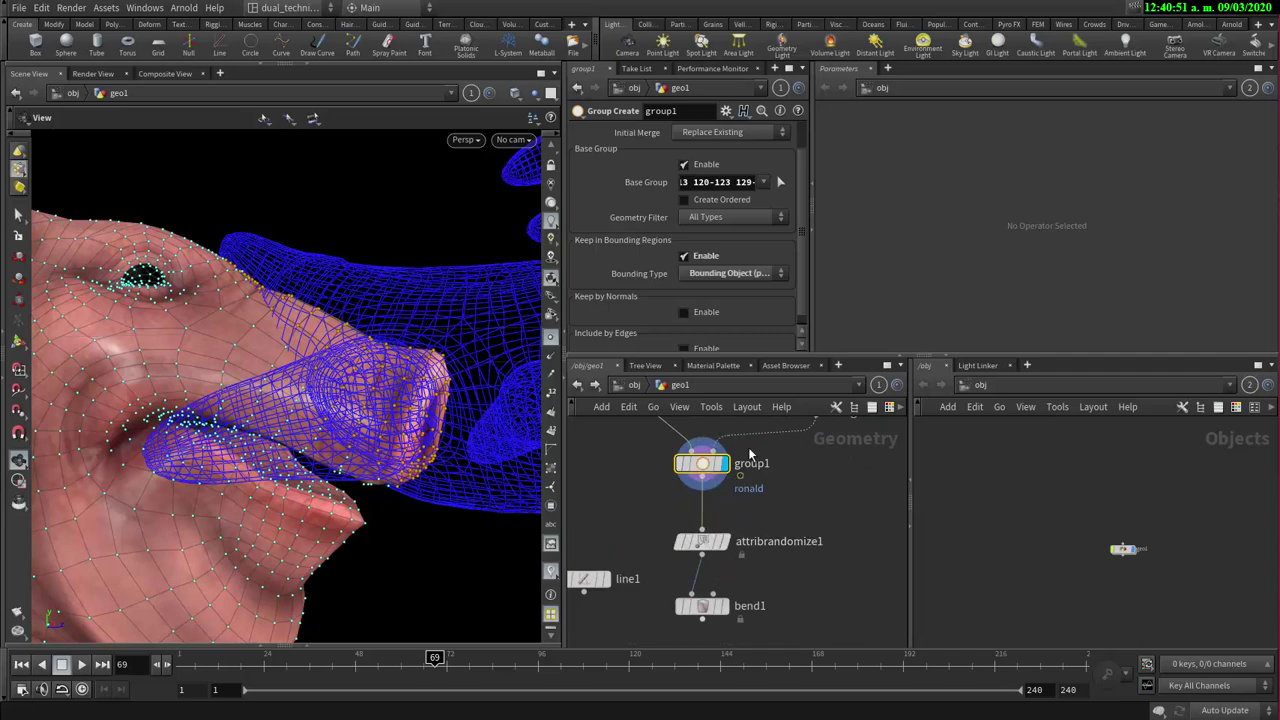
{"action": "left_click", "coordinate": [707, 546]}
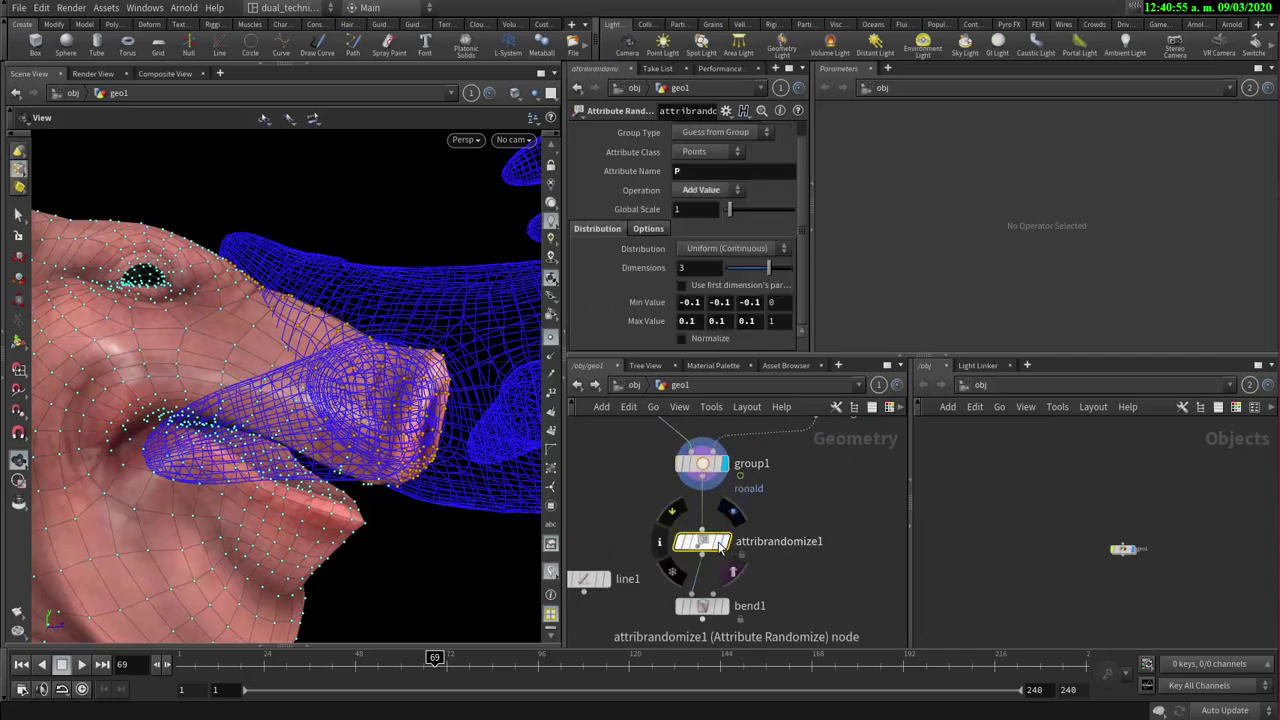
{"action": "left_click", "coordinate": [733, 513]}
{"action": "right_click_drag", "start_coordinate": [369, 422], "coordinate": [157, 400]}
{"action": "left_click_drag", "start_coordinate": [157, 400], "coordinate": [166, 414]}
{"action": "scroll", "coordinate": [598, 149], "scroll_direction": "up", "scroll_amount": 1}
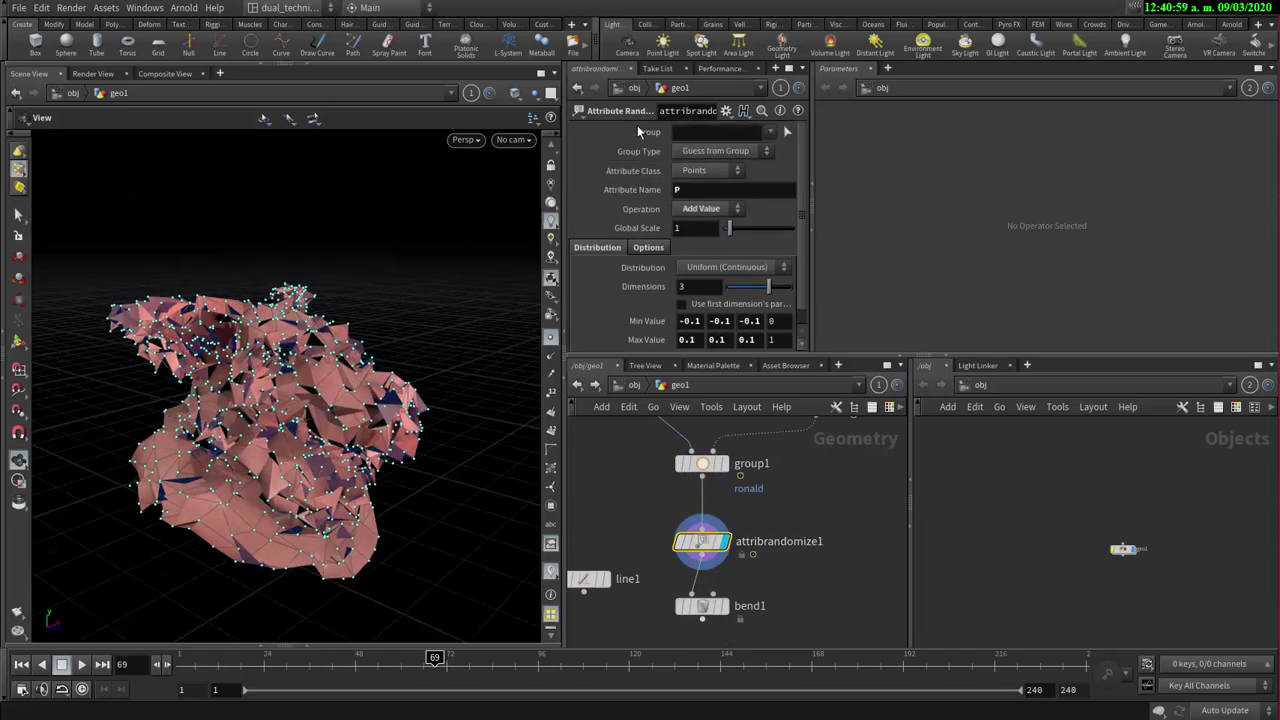
{"action": "left_click", "coordinate": [770, 132]}
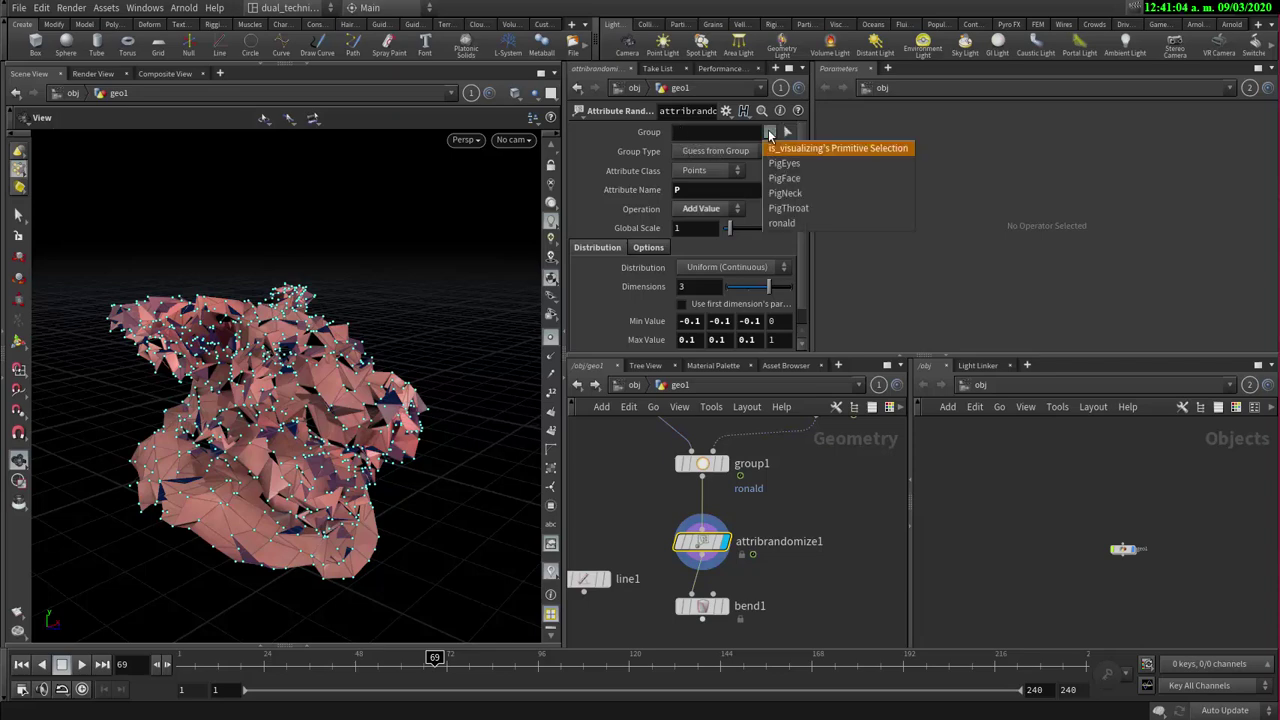
{"action": "left_click", "coordinate": [795, 224]}
- Examine the randomized snout points from several angles, scrubbing from frame 69 back to frame 1 to compare
{"action": "left_click_drag", "start_coordinate": [298, 432], "coordinate": [314, 422]}
{"action": "right_click_drag", "start_coordinate": [314, 422], "coordinate": [502, 360]}
{"action": "middle_click_drag", "start_coordinate": [417, 388], "coordinate": [351, 417]}
{"action": "left_click_drag", "start_coordinate": [351, 417], "coordinate": [606, 566]}
{"action": "mouse_move", "coordinate": [693, 548]}
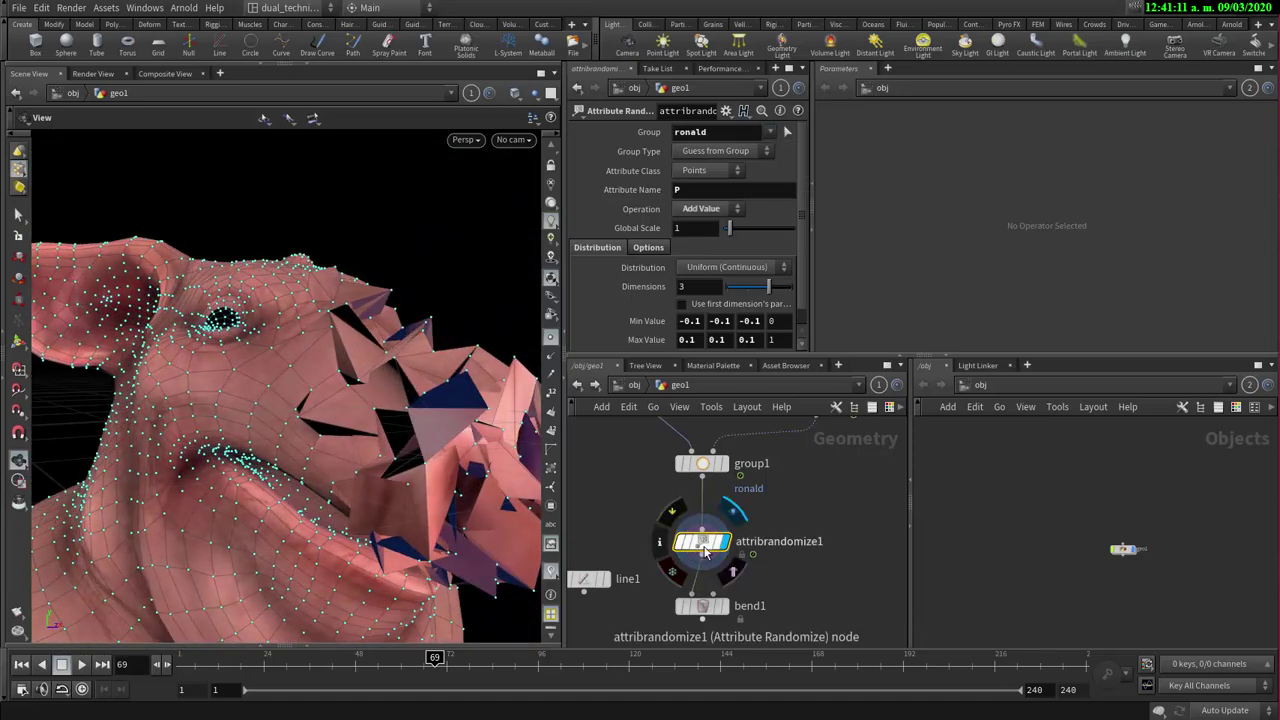
{"action": "left_click_drag", "start_coordinate": [705, 550], "coordinate": [704, 540]}
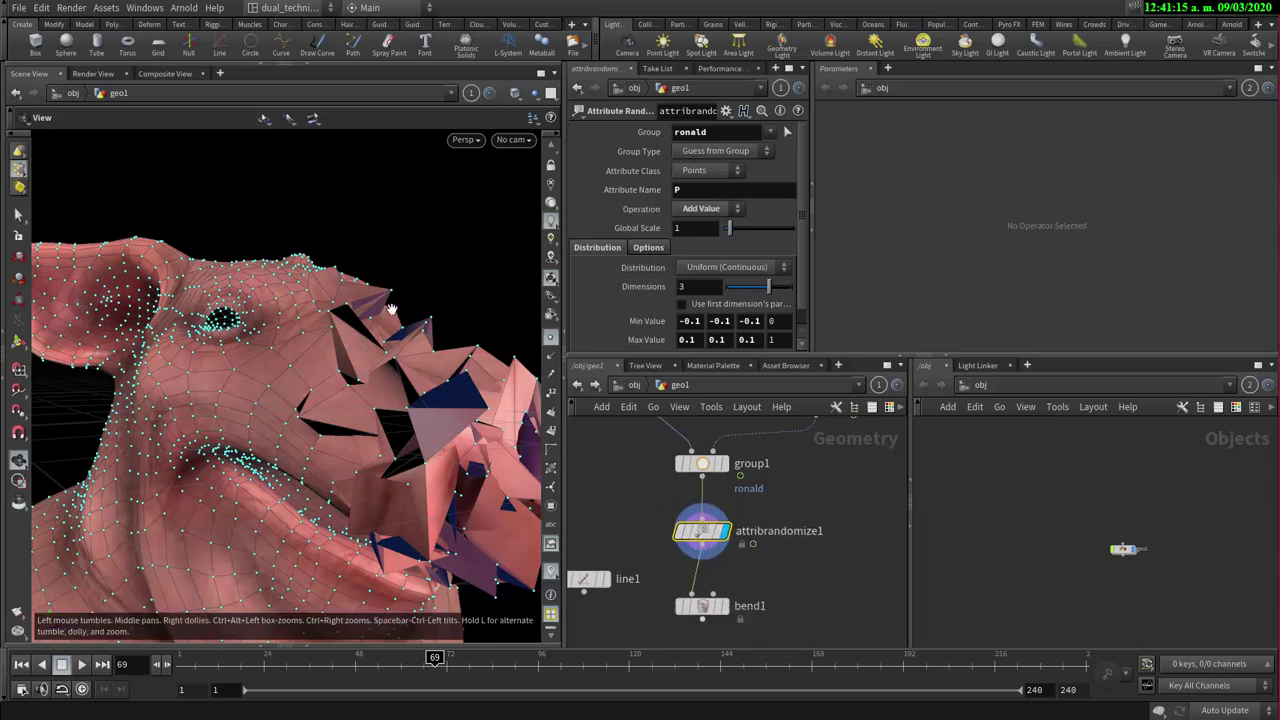
{"action": "left_click_drag", "start_coordinate": [437, 298], "coordinate": [283, 366]}
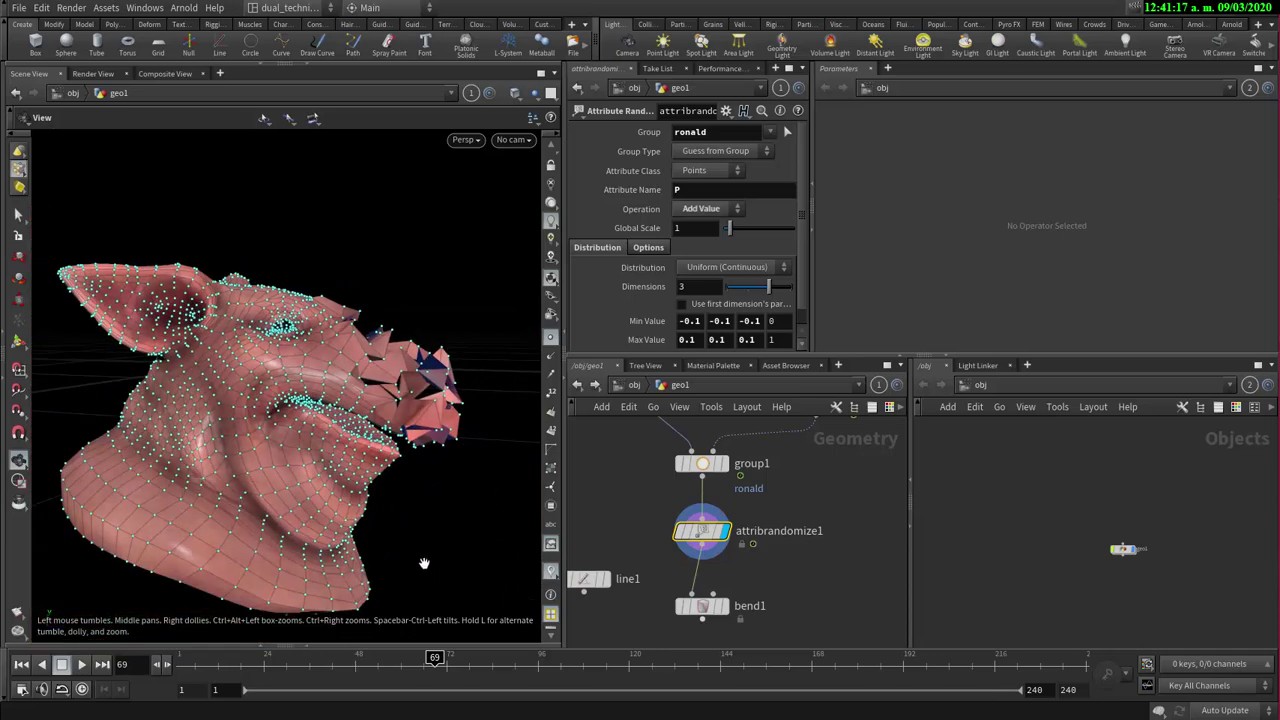
{"action": "left_click_drag", "start_coordinate": [390, 662], "coordinate": [105, 624]}
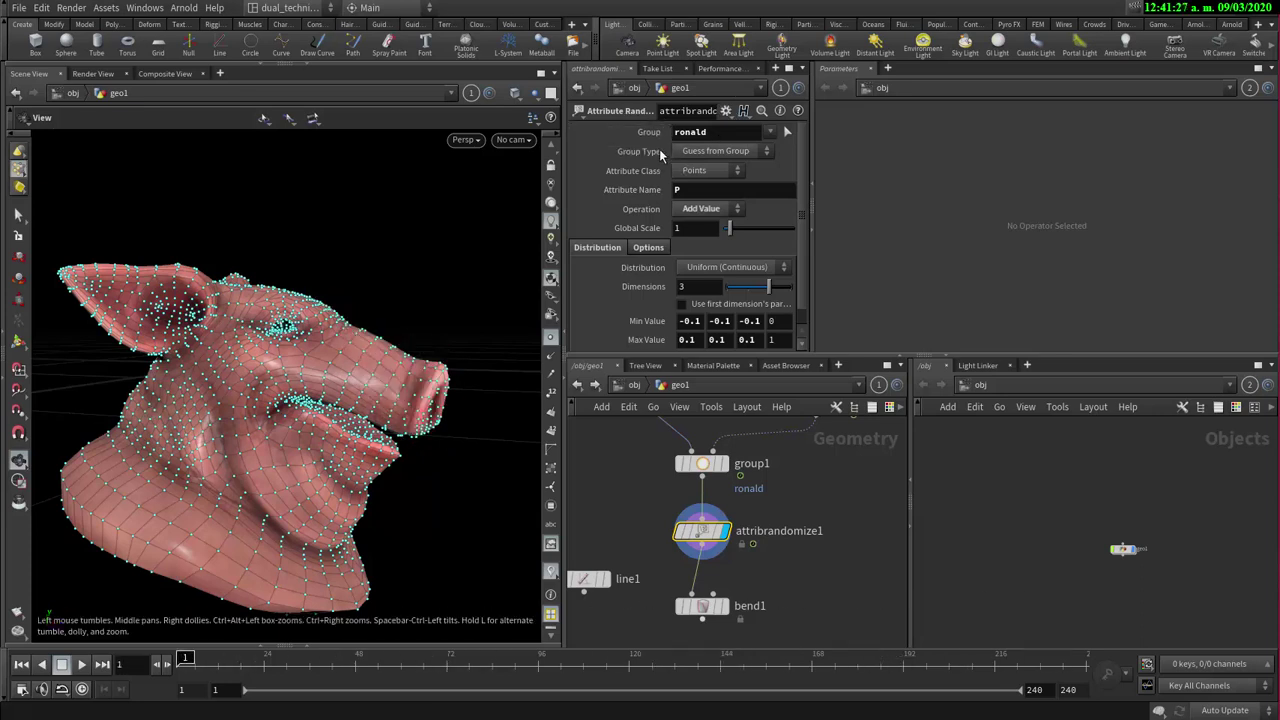
- Look through attribrandomize1's Group Type options and set Group Type to Points
{"action": "left_click", "coordinate": [722, 152]}
{"action": "left_click", "coordinate": [724, 153]}
{"action": "left_click", "coordinate": [727, 152]}
{"action": "left_click", "coordinate": [730, 152]}
{"action": "left_click", "coordinate": [728, 151]}
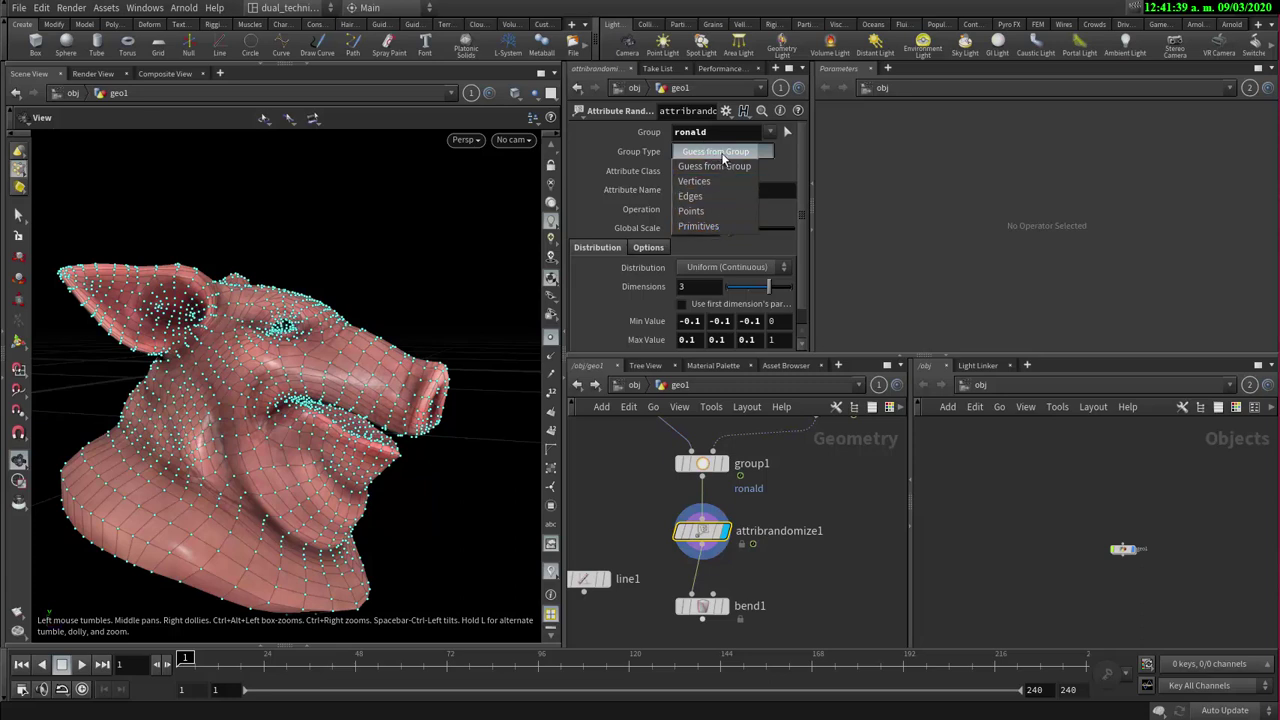
{"action": "left_click", "coordinate": [729, 154]}
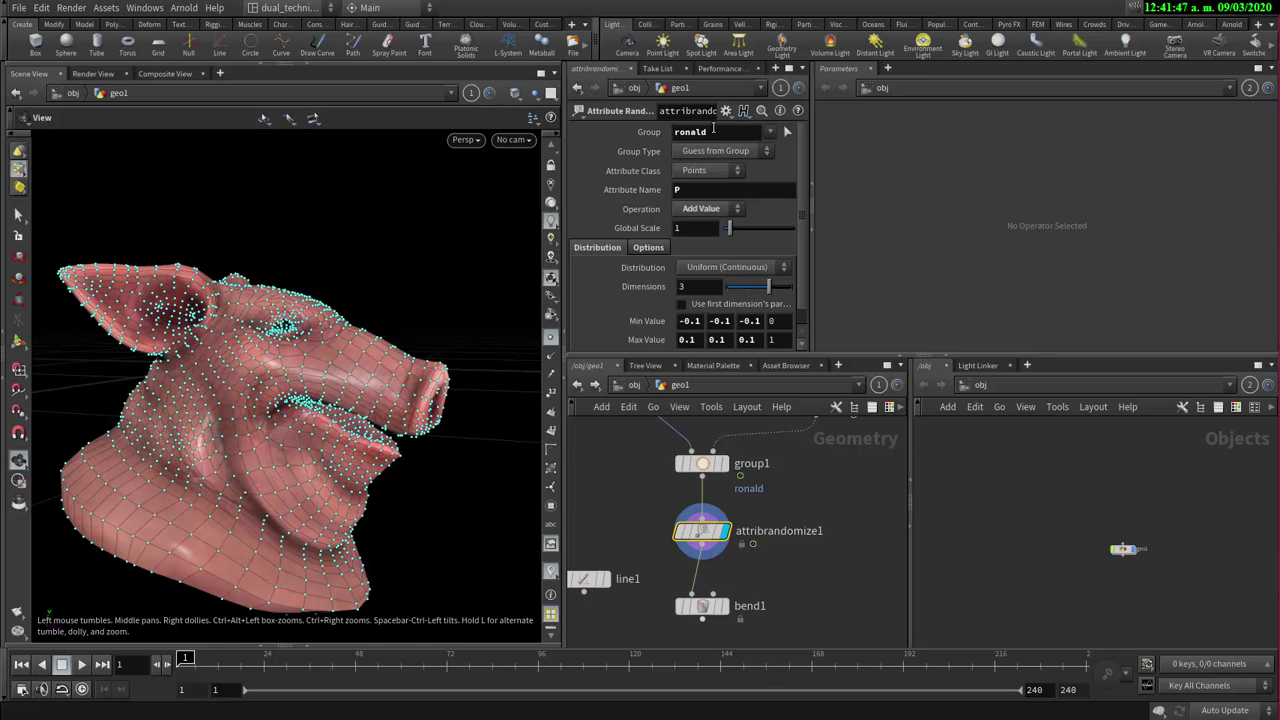
{"action": "left_click", "coordinate": [718, 151]}
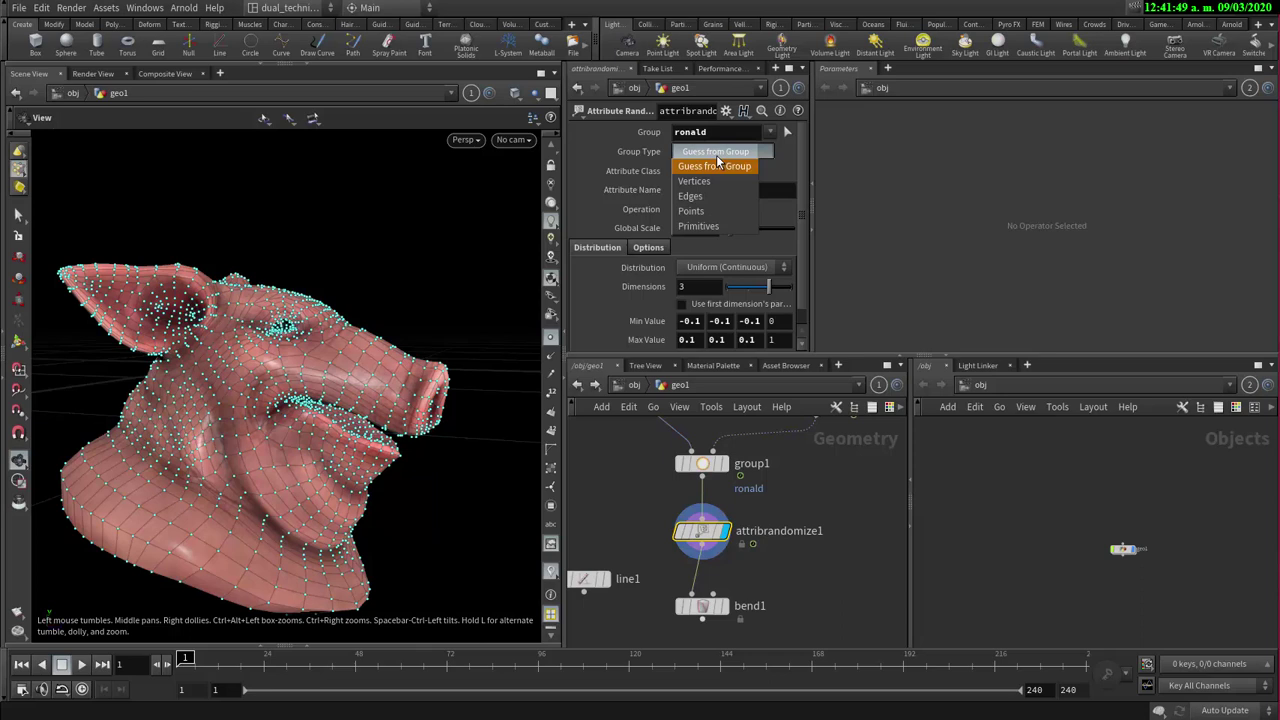
{"action": "left_click", "coordinate": [727, 211]}
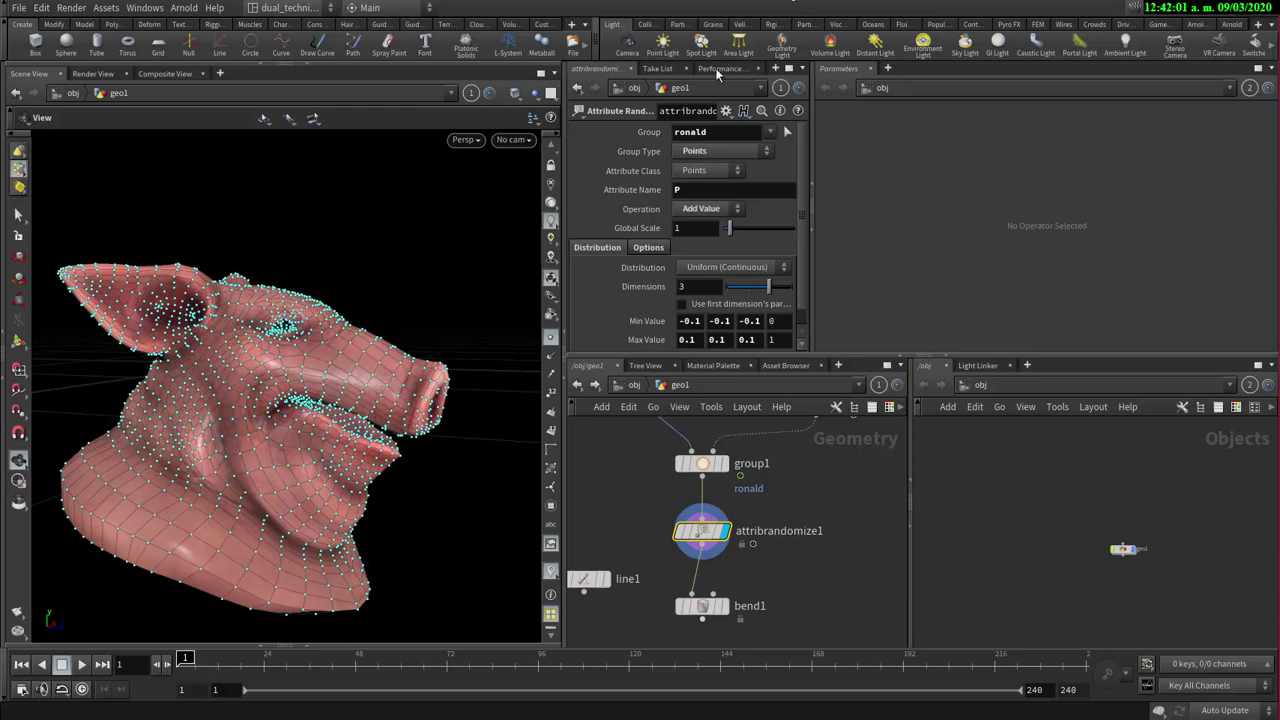
- Return attribrandomize1's Group Type to Guess from Group
{"action": "left_click", "coordinate": [730, 152]}
{"action": "left_click", "coordinate": [730, 166]}
{"action": "left_click", "coordinate": [718, 158]}
{"action": "left_click", "coordinate": [718, 162]}
{"action": "scroll", "coordinate": [818, 553], "scroll_direction": "down", "scroll_amount": 2}
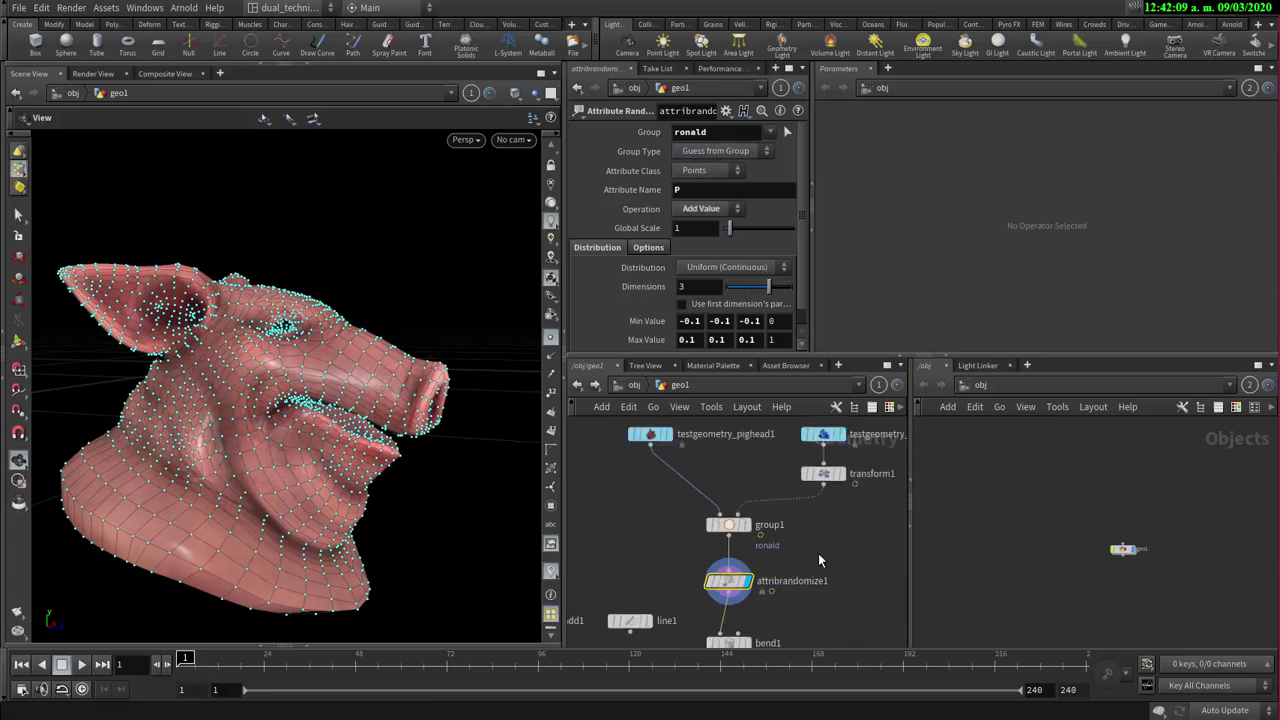
{"action": "scroll", "coordinate": [796, 550], "scroll_direction": "down", "scroll_amount": 2}
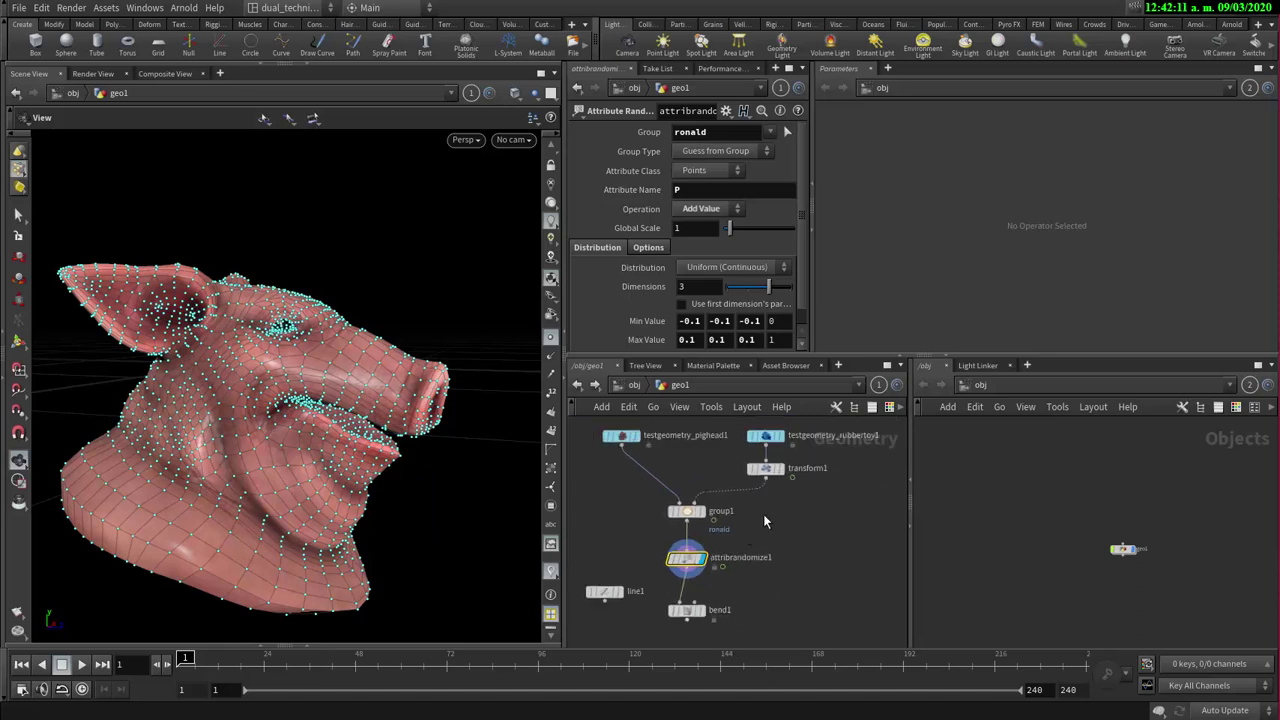
{"action": "scroll", "coordinate": [790, 512], "scroll_direction": "down", "scroll_amount": 2}
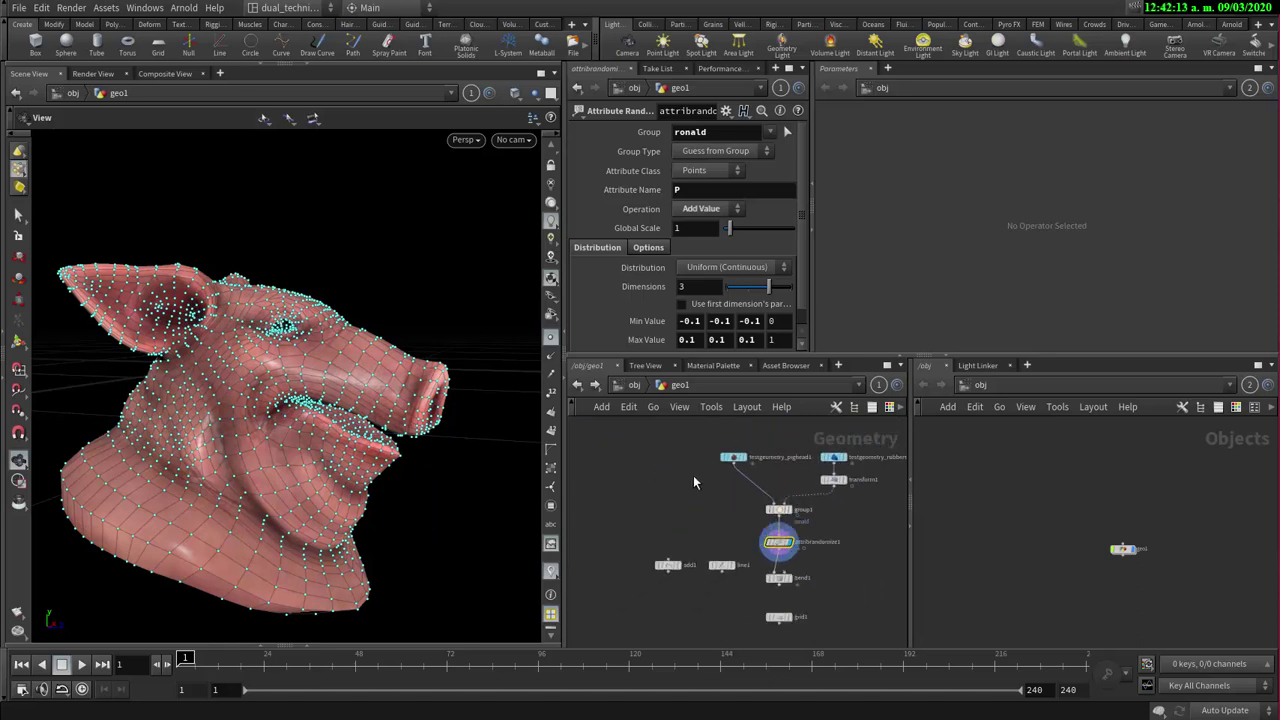
{"action": "middle_click_drag", "start_coordinate": [646, 499], "coordinate": [547, 518]}
{"action": "middle_click_drag", "start_coordinate": [806, 511], "coordinate": [750, 518]}
{"action": "scroll", "coordinate": [769, 509], "scroll_direction": "up", "scroll_amount": 2}
{"action": "scroll", "coordinate": [770, 497], "scroll_direction": "up", "scroll_amount": 3}
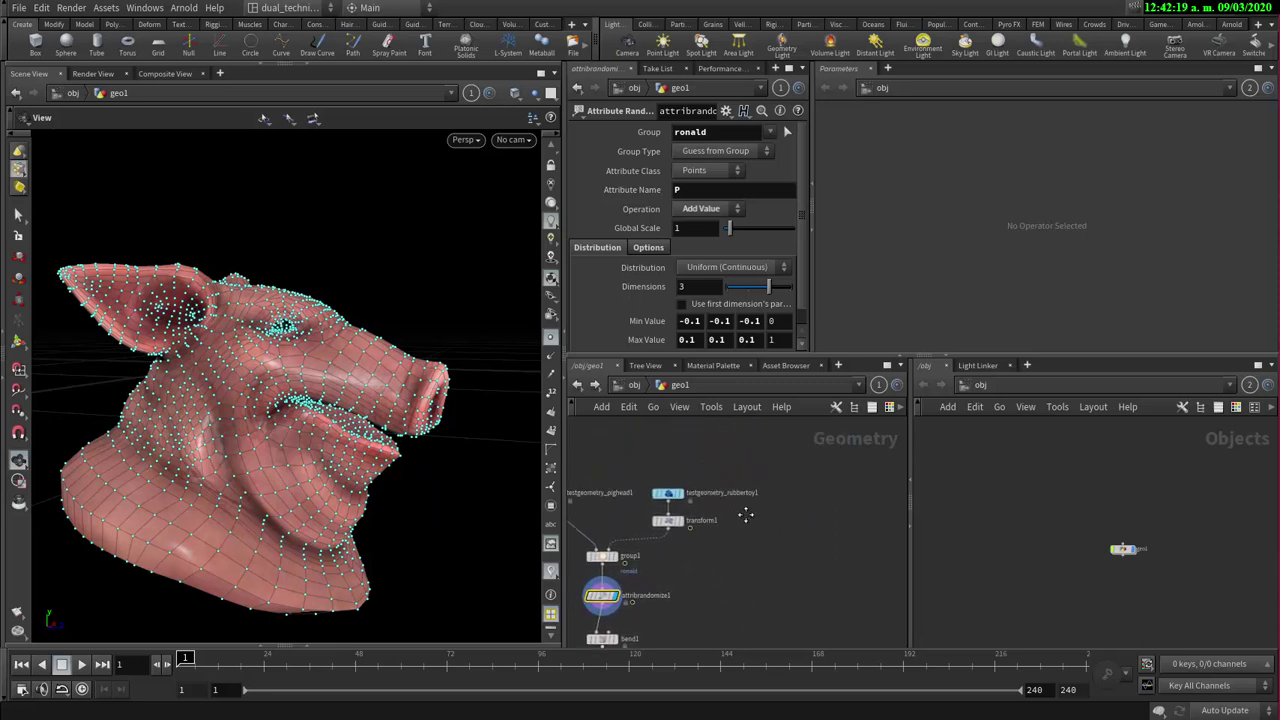
{"action": "scroll", "coordinate": [746, 519], "scroll_direction": "down", "scroll_amount": 1}
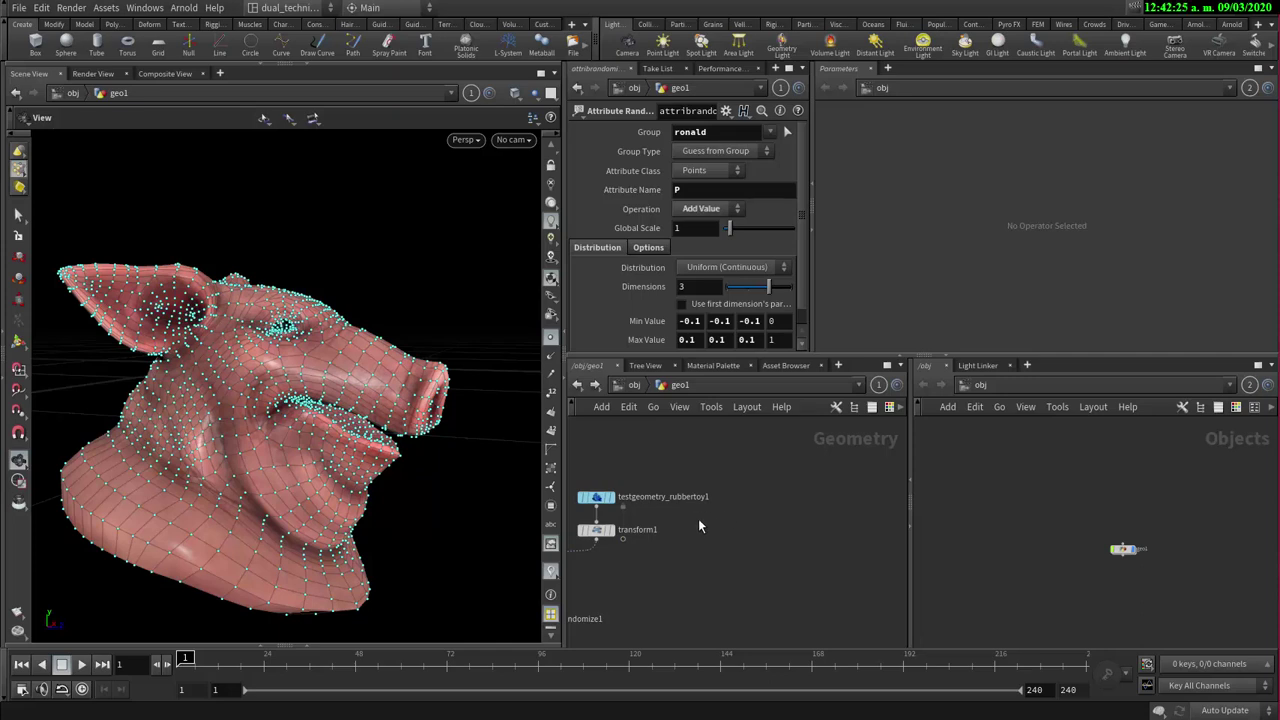
{"action": "middle_click_drag", "start_coordinate": [705, 494], "coordinate": [676, 483]}
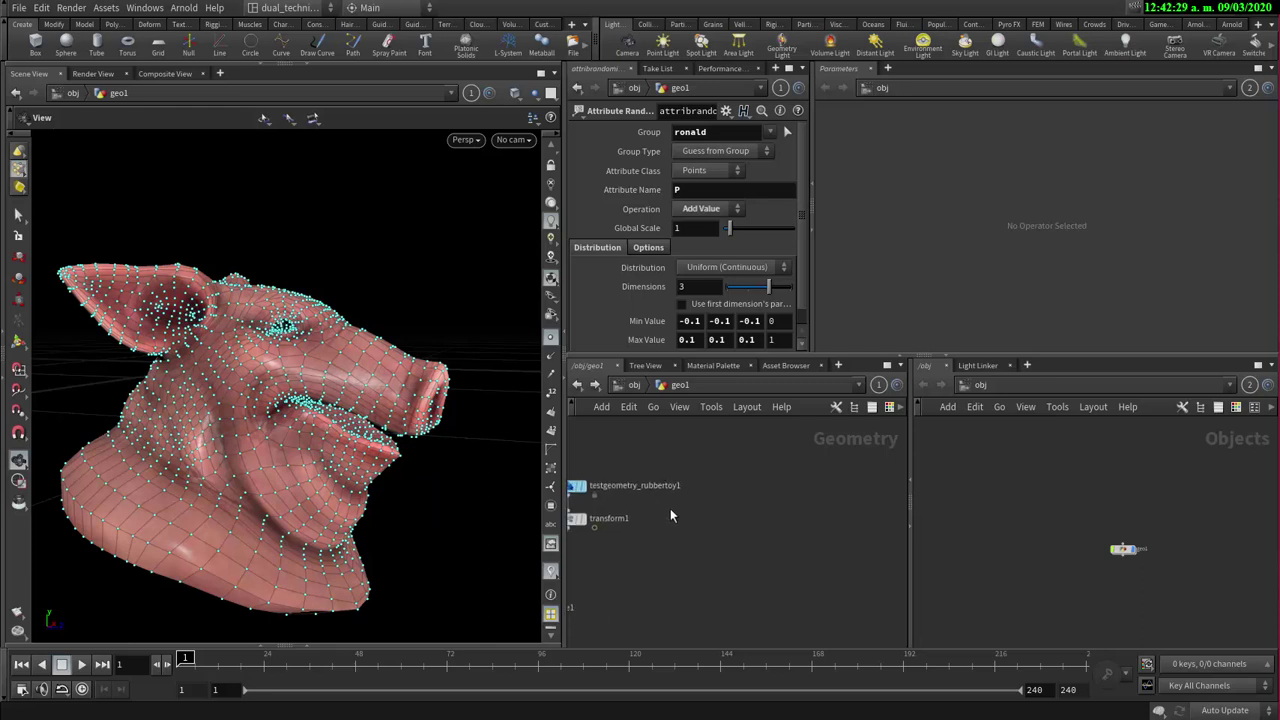
- Display bend1's result and move the grid1 node farther below it
{"action": "middle_click_drag", "start_coordinate": [738, 520], "coordinate": [785, 395]}
{"action": "middle_click_drag", "start_coordinate": [575, 598], "coordinate": [745, 563]}
{"action": "scroll", "coordinate": [731, 501], "scroll_direction": "up", "scroll_amount": 1}
{"action": "left_click", "coordinate": [730, 514]}
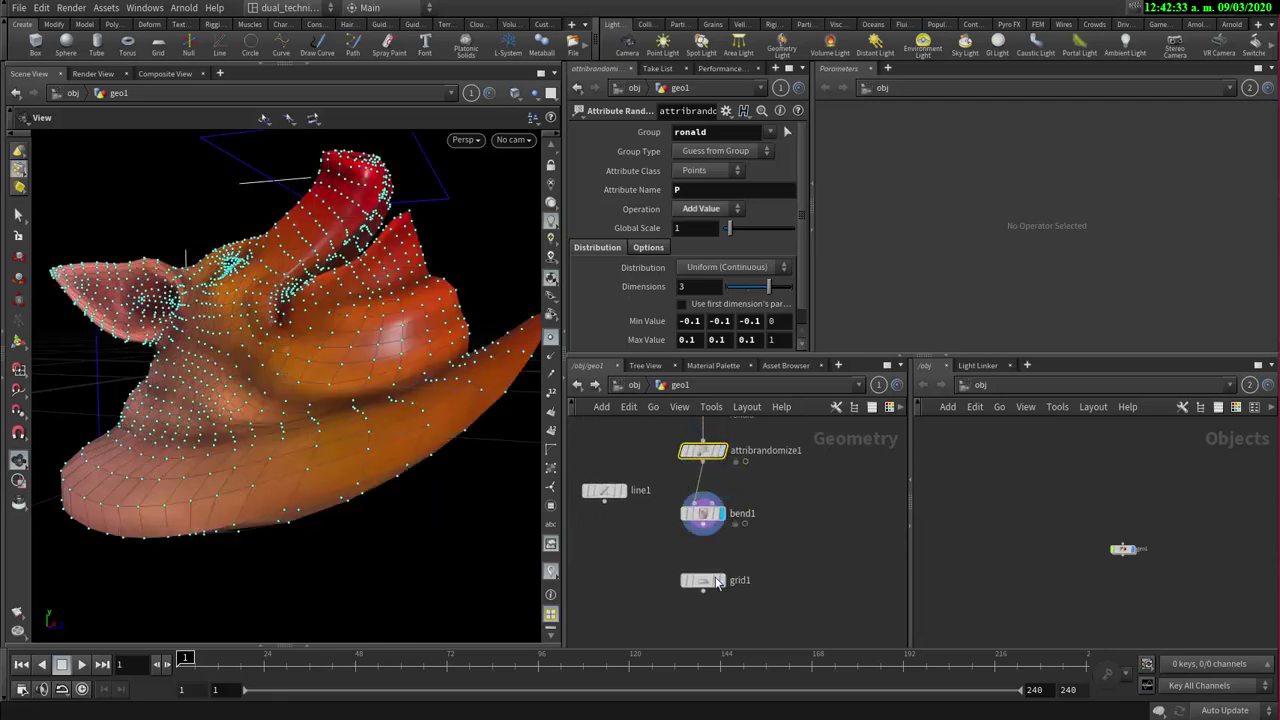
{"action": "left_click_drag", "start_coordinate": [705, 578], "coordinate": [632, 615]}
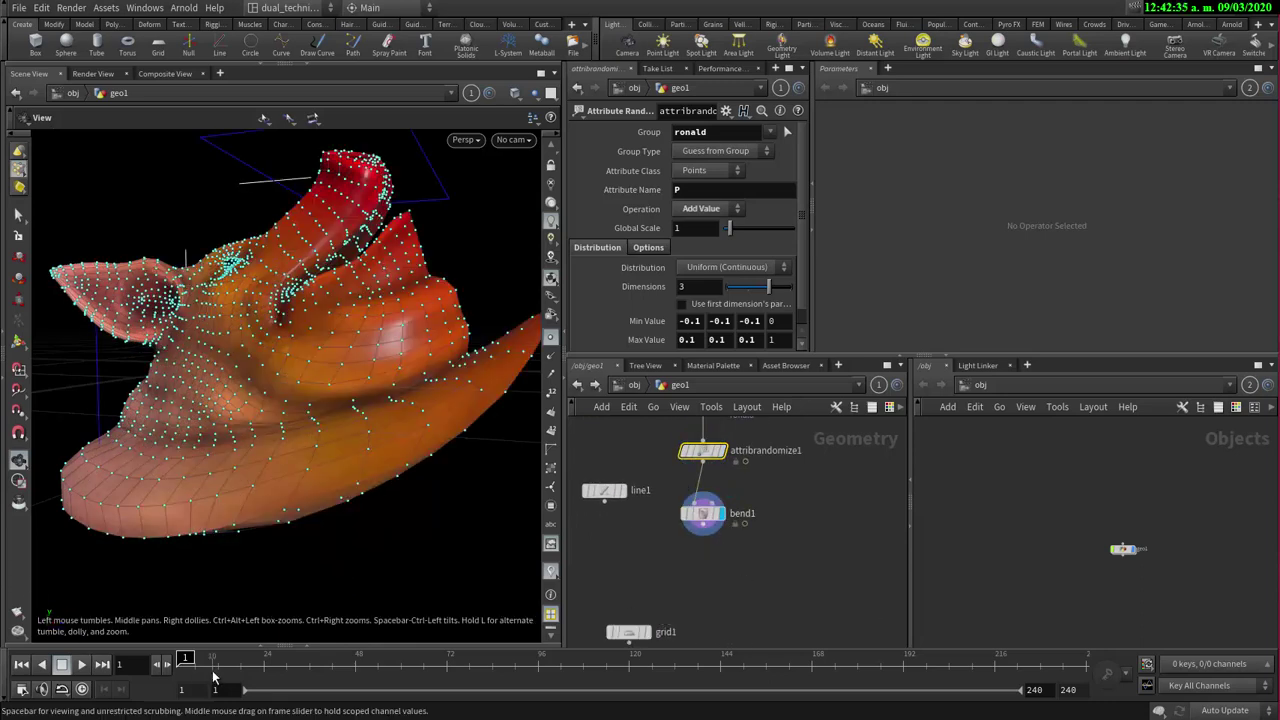
- Scrub to frame 65 and on to frame 73, examining the randomized snout points on the bent pig head
{"action": "left_click_drag", "start_coordinate": [345, 658], "coordinate": [419, 658]}
{"action": "left_click_drag", "start_coordinate": [386, 306], "coordinate": [360, 330]}
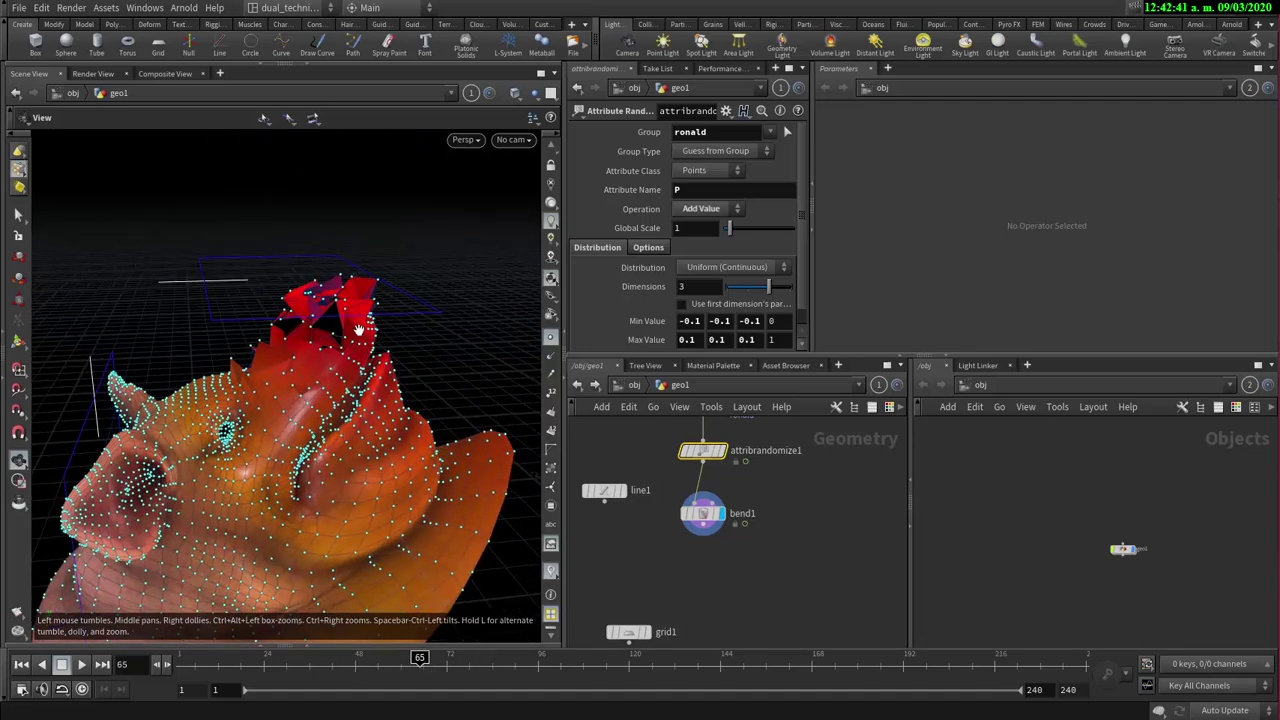
{"action": "left_click_drag", "start_coordinate": [422, 664], "coordinate": [452, 668]}
- Turn on the template display of transform1 to overlay the rubber toy's wireframe on the bent head
{"action": "middle_click_drag", "start_coordinate": [770, 422], "coordinate": [785, 585]}
{"action": "mouse_move", "coordinate": [765, 520]}
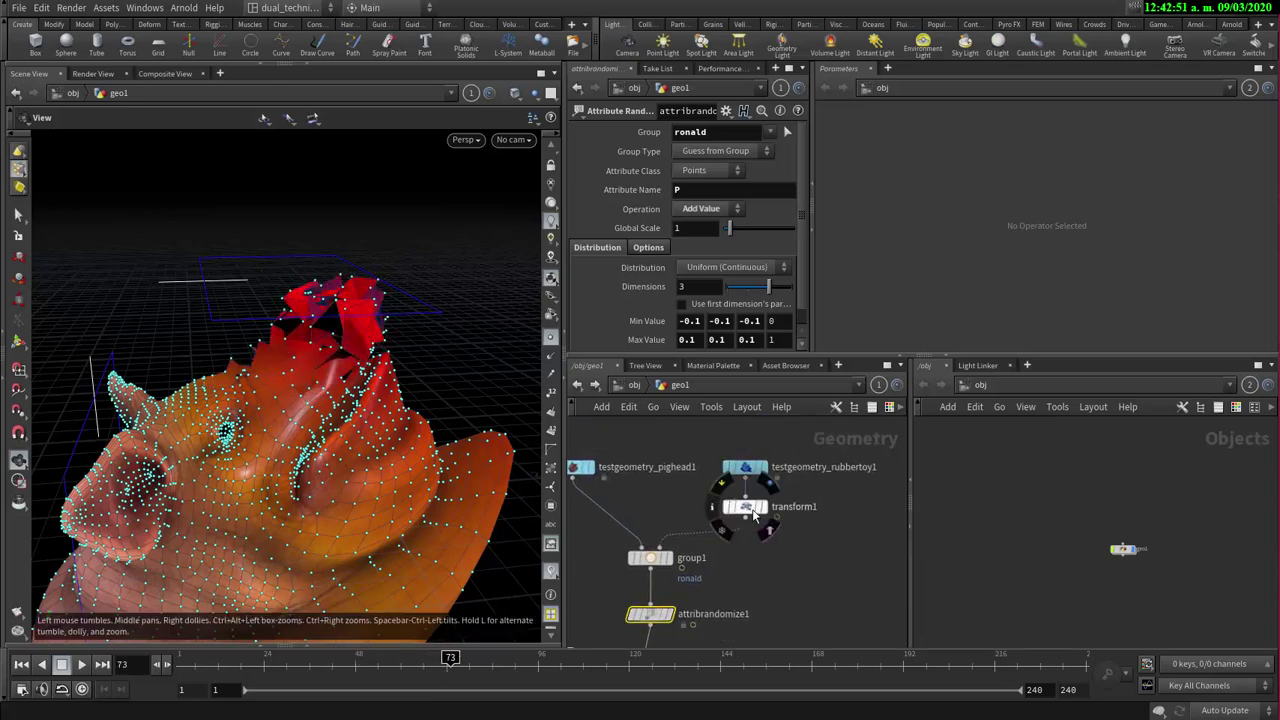
{"action": "left_click", "coordinate": [767, 526]}
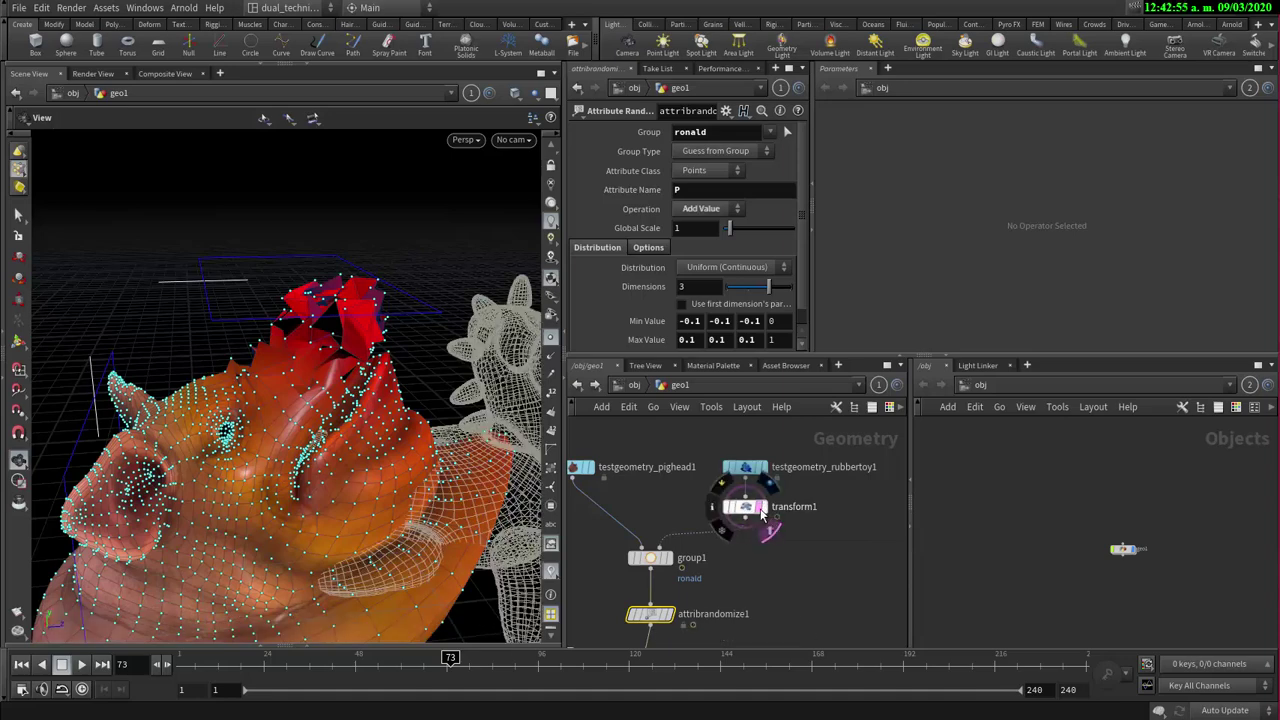
- Examine the rubber toy overlay against the bent pig head from several angles while scrubbing between frames 63 and 85, ending at frame 80
{"action": "scroll", "coordinate": [274, 407], "scroll_direction": "down", "scroll_amount": 6}
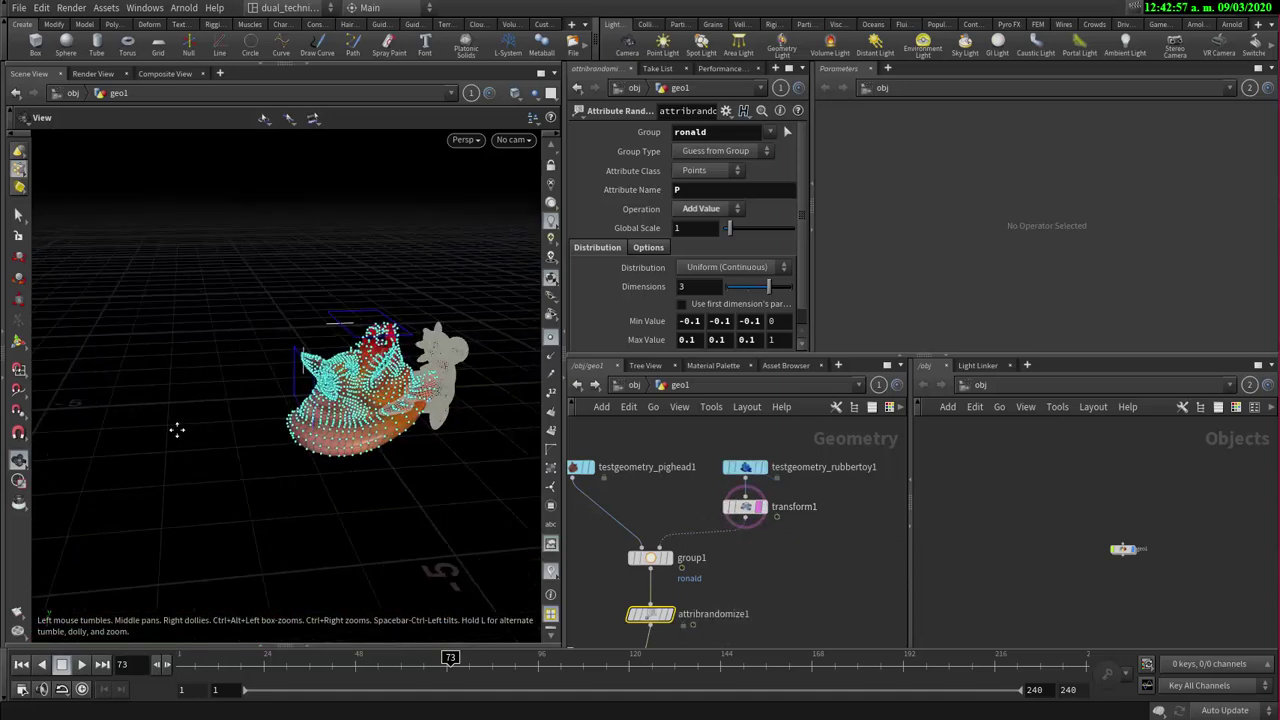
{"action": "left_click_drag", "start_coordinate": [274, 407], "coordinate": [291, 383]}
{"action": "scroll", "coordinate": [200, 432], "scroll_direction": "up", "scroll_amount": 6}
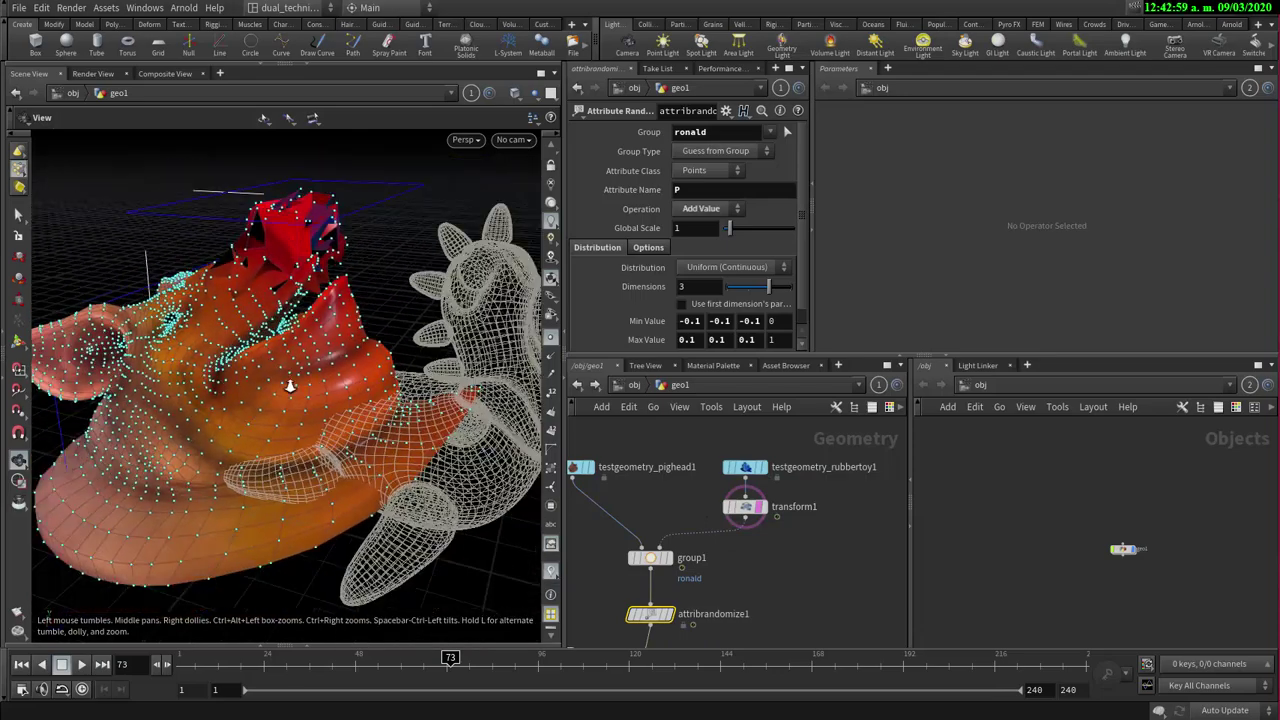
{"action": "scroll", "coordinate": [291, 383], "scroll_direction": "down", "scroll_amount": 2}
{"action": "middle_click_drag", "start_coordinate": [291, 383], "coordinate": [223, 442]}
{"action": "left_click_drag", "start_coordinate": [362, 378], "coordinate": [367, 423]}
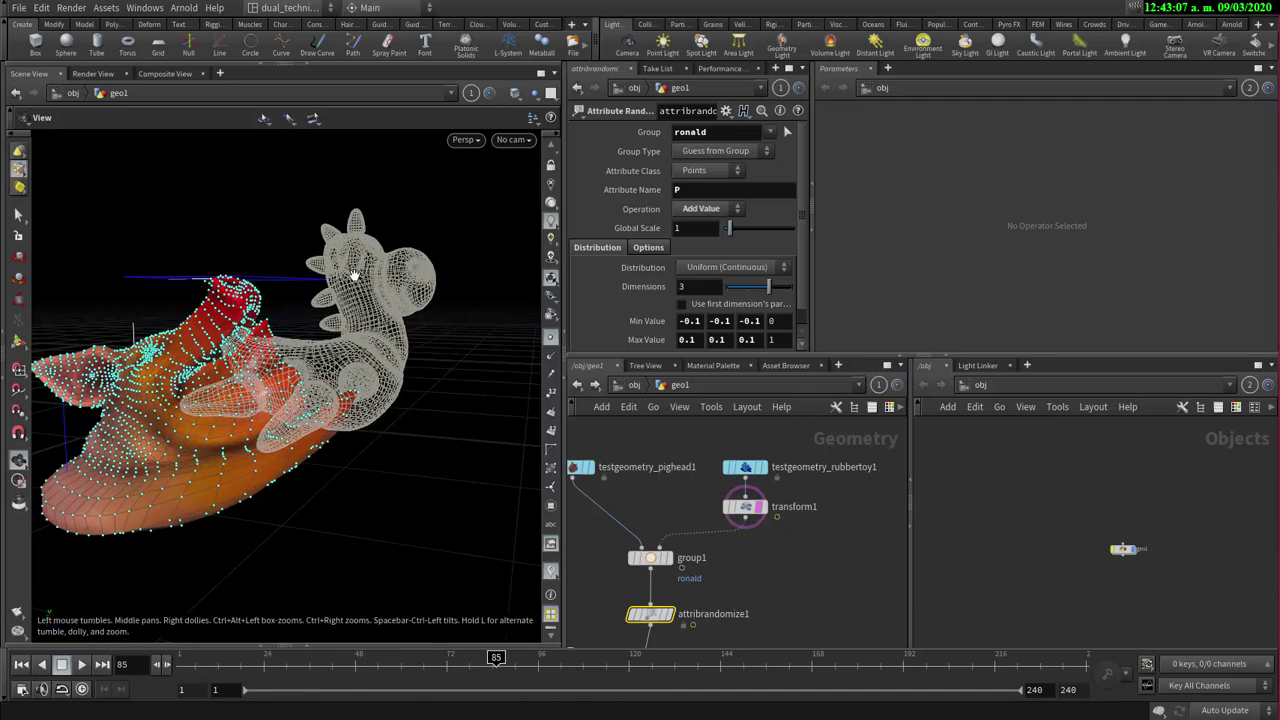
{"action": "left_click_drag", "start_coordinate": [218, 363], "coordinate": [281, 329]}
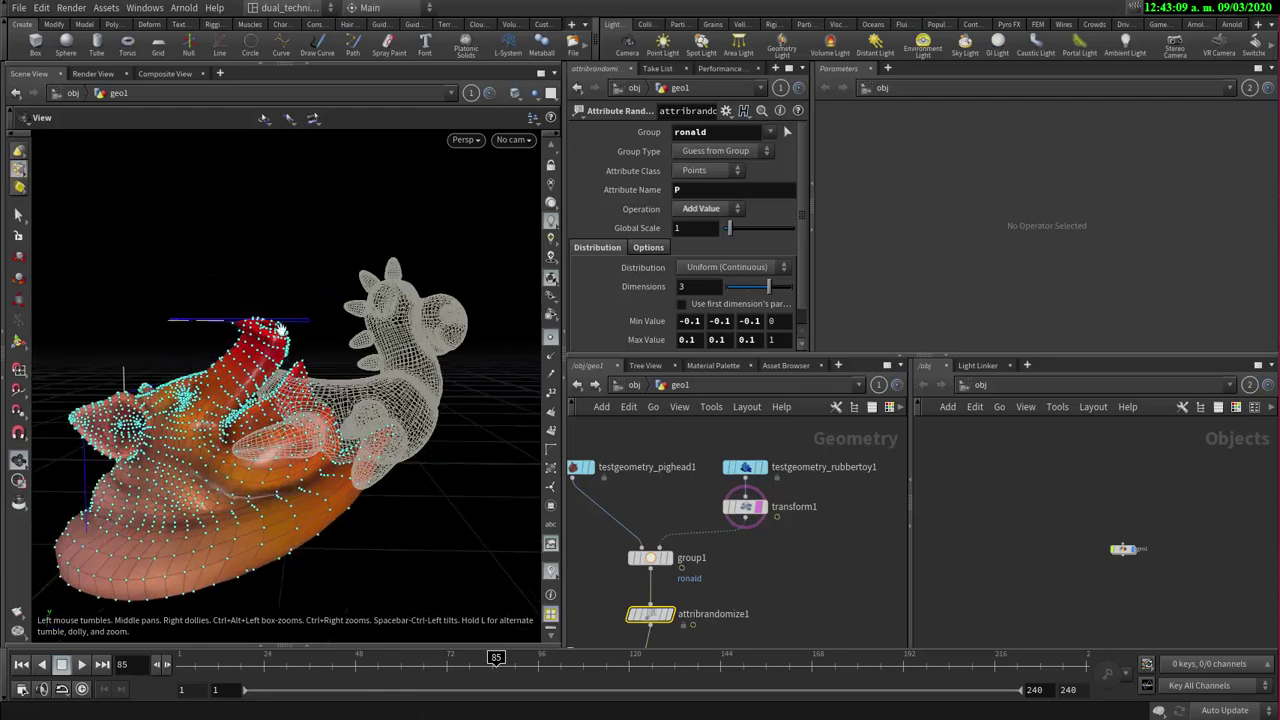
{"action": "middle_click_drag", "start_coordinate": [717, 574], "coordinate": [733, 490]}
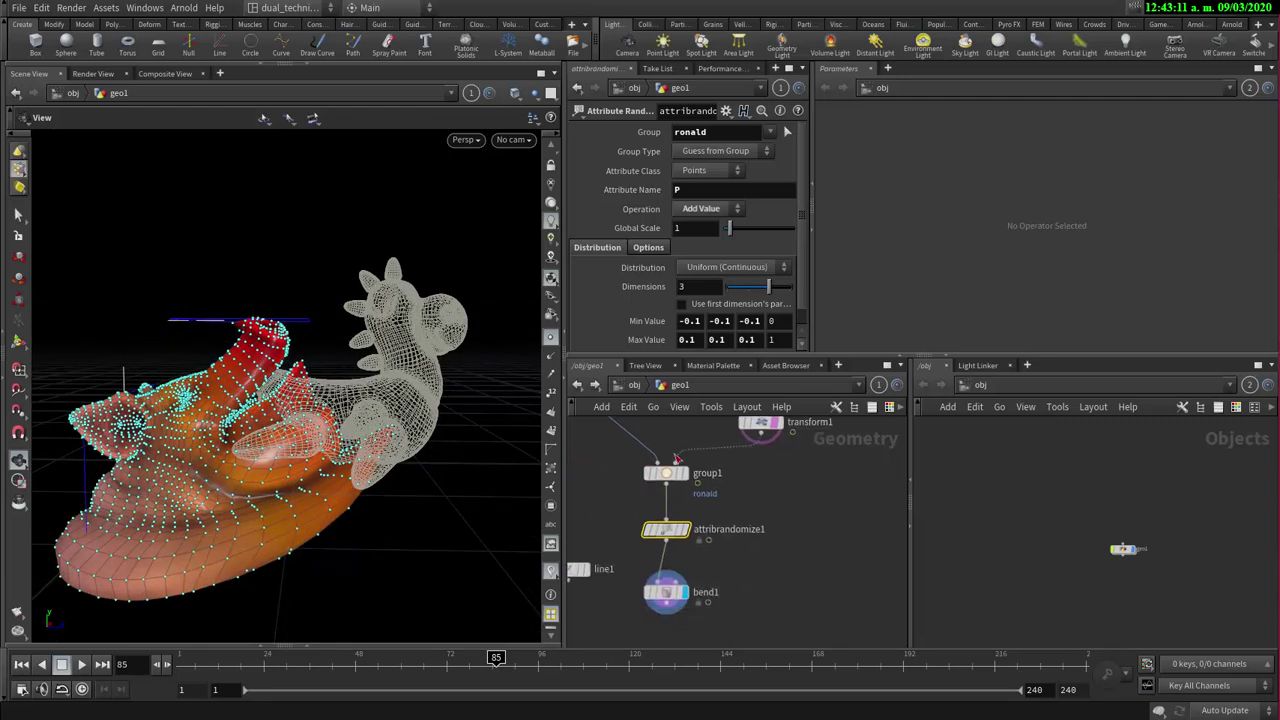
{"action": "left_click_drag", "start_coordinate": [200, 666], "coordinate": [413, 670]}
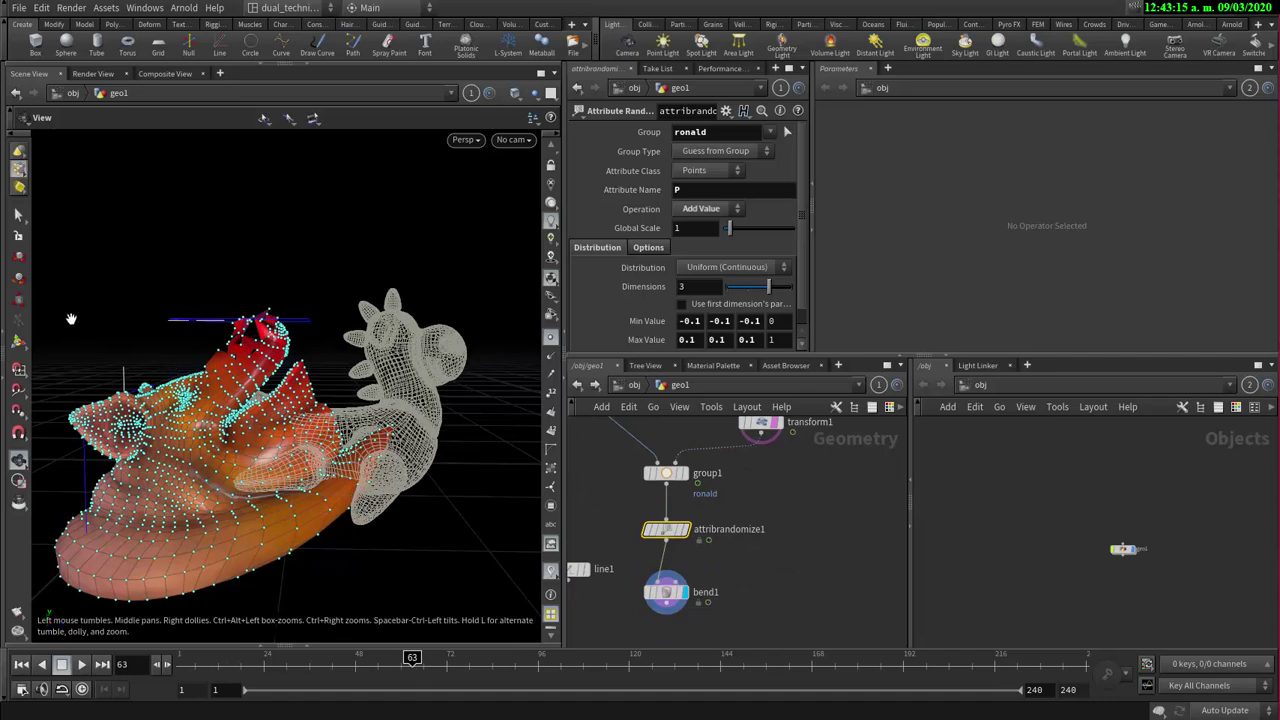
{"action": "left_click_drag", "start_coordinate": [412, 666], "coordinate": [477, 657]}
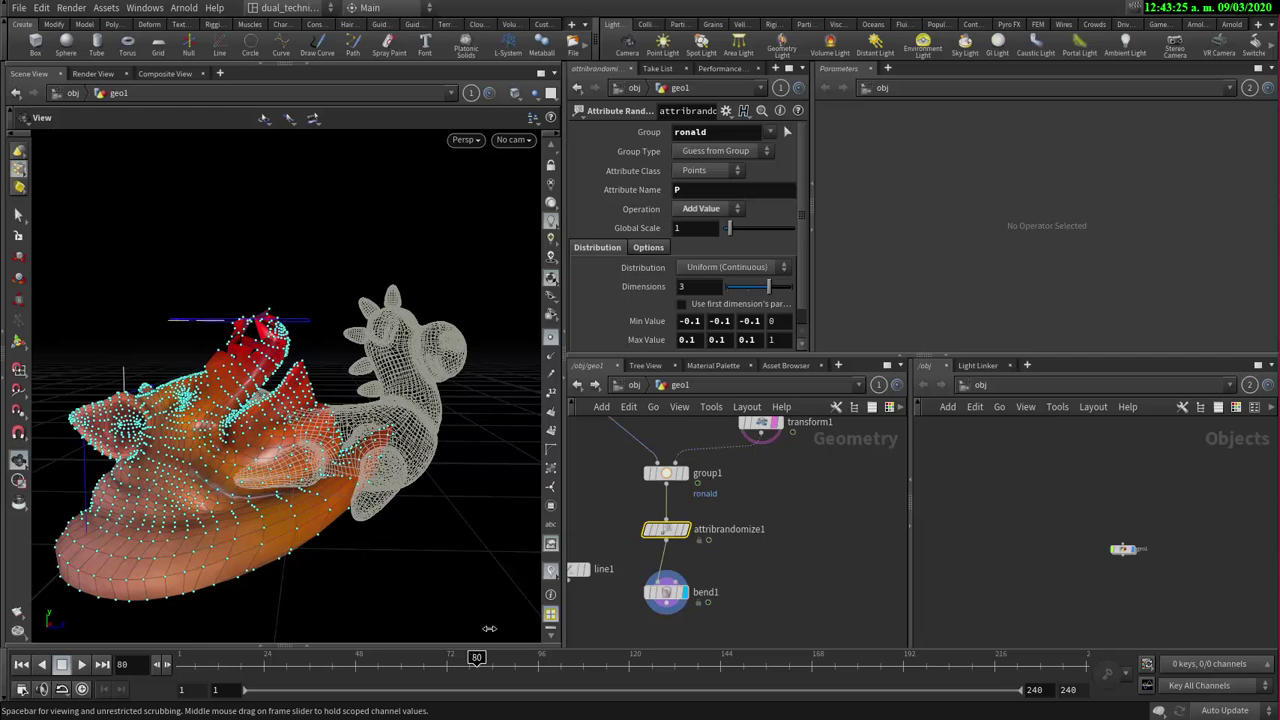
- Deselect attribrandomize1 and inspect bend1's node information for its attributes and point groups
{"action": "left_click", "coordinate": [769, 546]}
{"action": "middle_click_drag", "start_coordinate": [738, 536], "coordinate": [707, 561]}
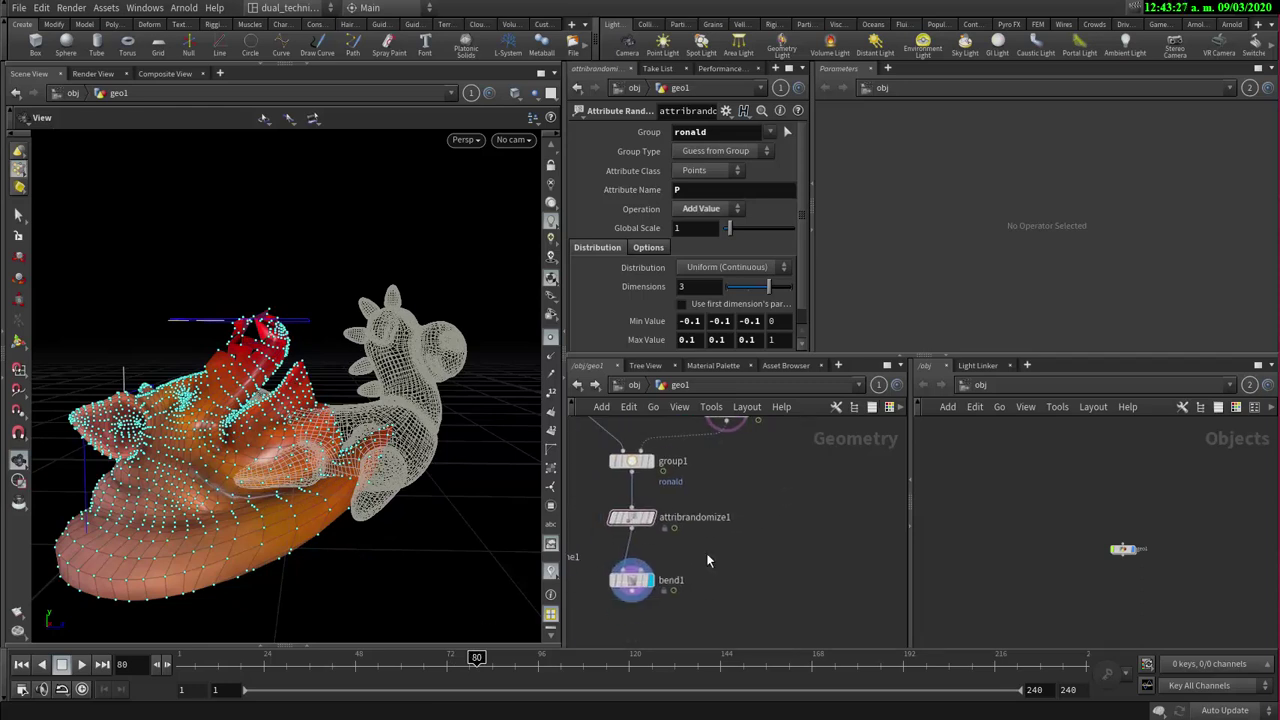
{"action": "scroll", "coordinate": [662, 584], "scroll_direction": "up", "scroll_amount": 3}
{"action": "middle_click", "coordinate": [627, 582]}
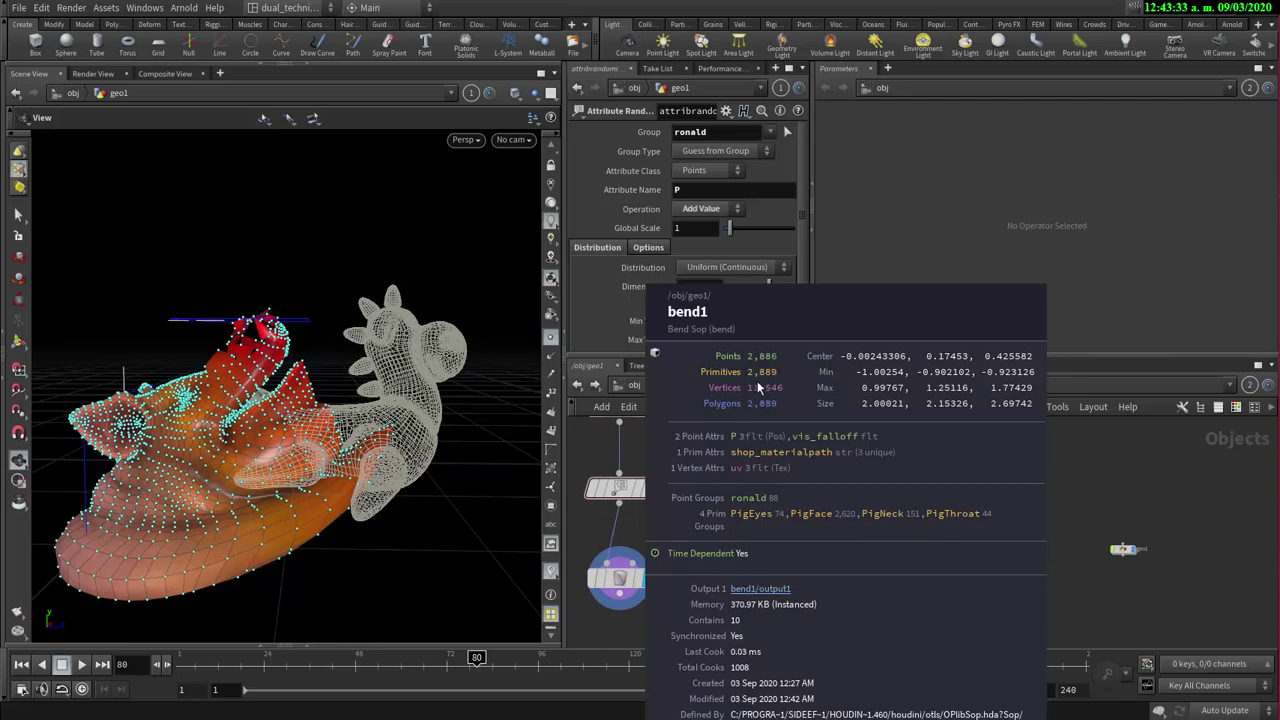
- Add a Merge node below bend1 in the geometry network
{"action": "scroll", "coordinate": [743, 612], "scroll_direction": "down", "scroll_amount": 4}
{"action": "middle_click_drag", "start_coordinate": [744, 614], "coordinate": [770, 470]}
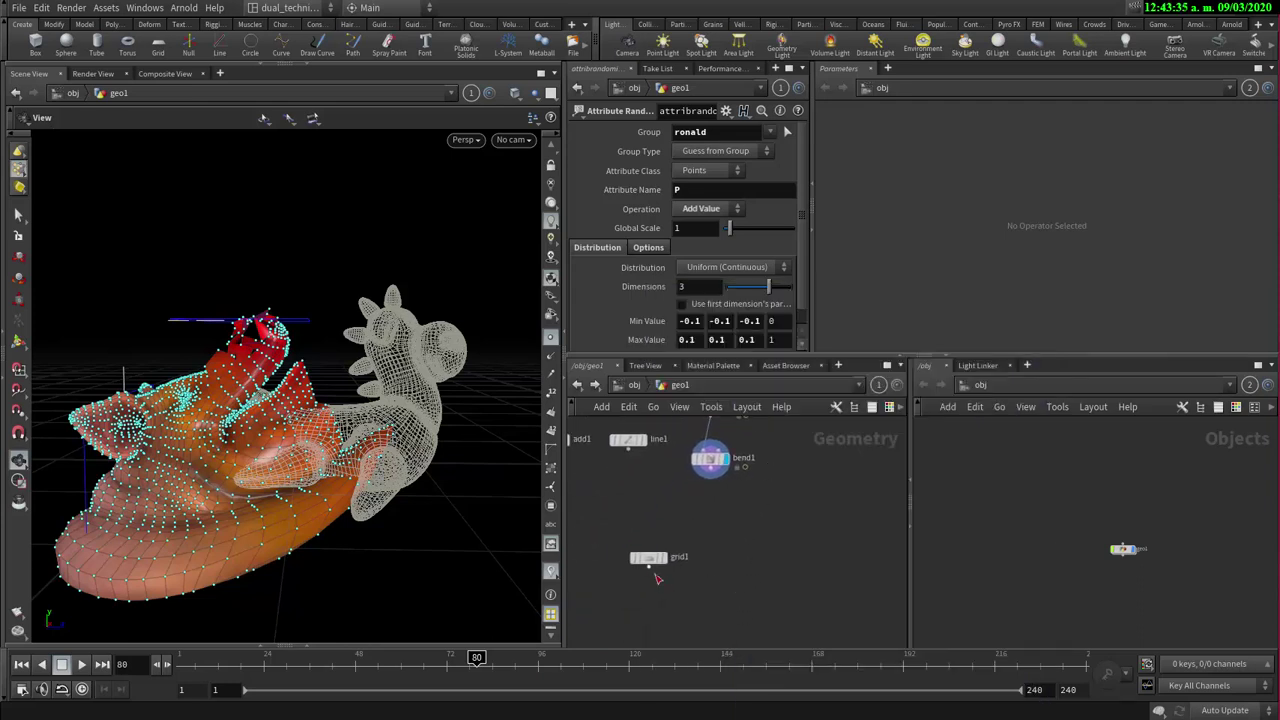
{"action": "middle_click_drag", "start_coordinate": [760, 530], "coordinate": [706, 553]}
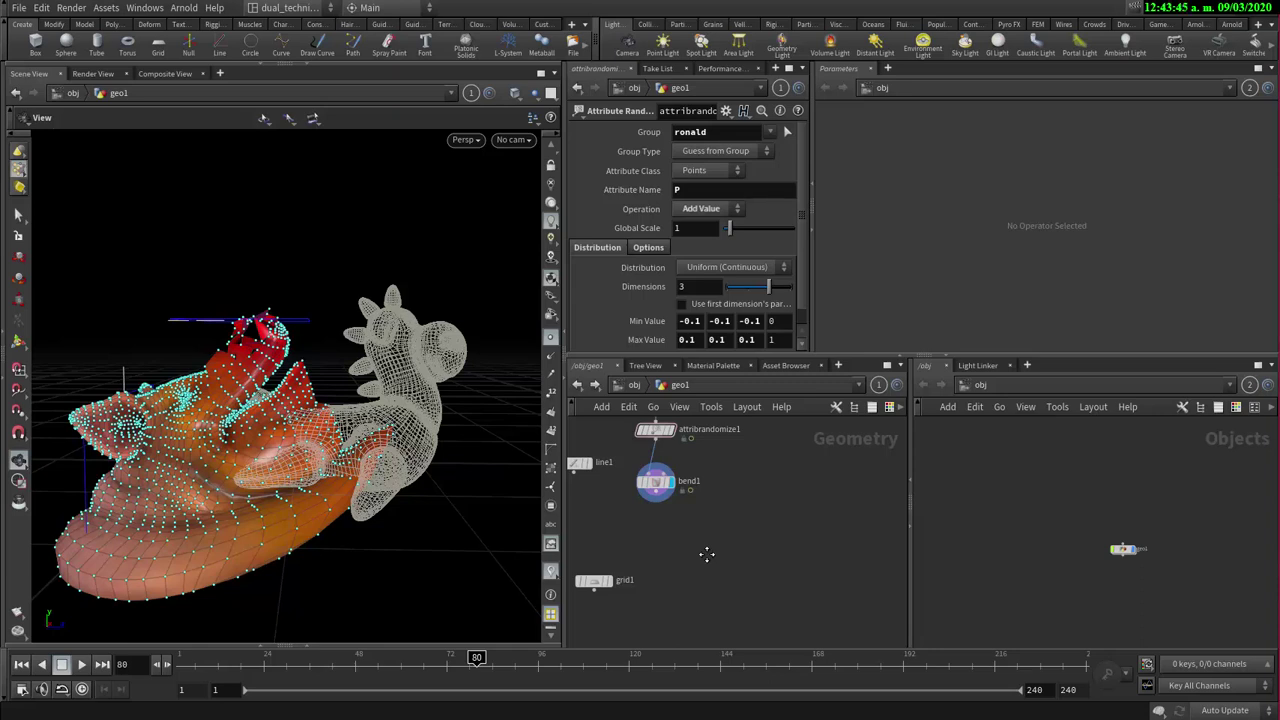
{"action": "key", "text": "Tab"}
{"action": "type", "text": "merge"}
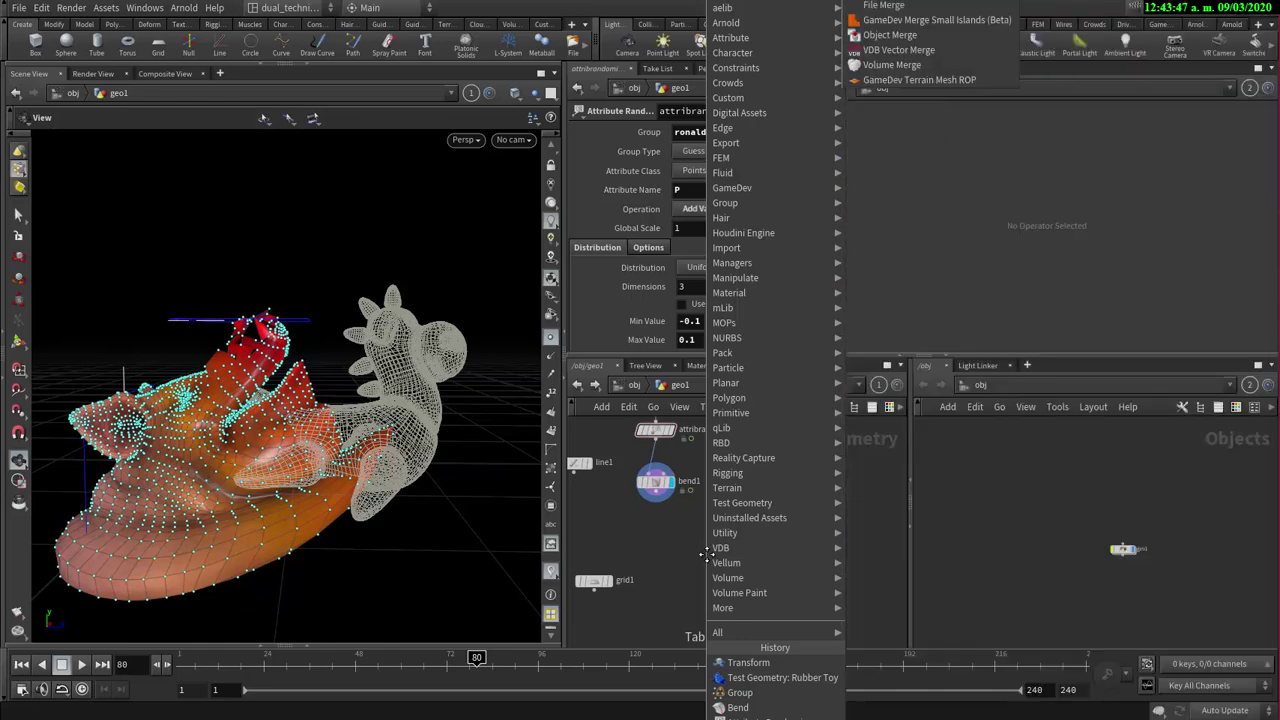
{"action": "key", "text": "Return"}
{"action": "left_click", "coordinate": [706, 553]}
- Connect bend1's output to merge1, shift merge1 slightly away from bend1, and inspect merge1's node information
{"action": "scroll", "coordinate": [706, 553], "scroll_direction": "up", "scroll_amount": 3}
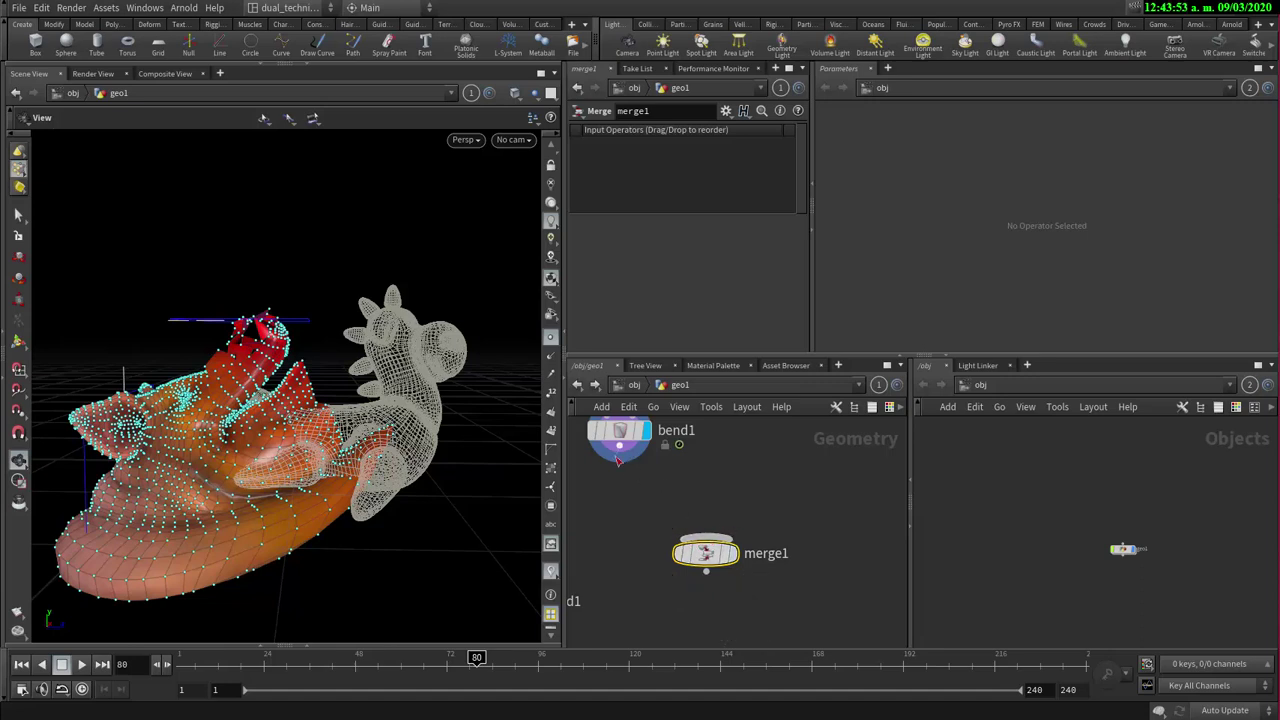
{"action": "left_click", "coordinate": [618, 449]}
{"action": "left_click", "coordinate": [677, 535]}
{"action": "middle_click_drag", "start_coordinate": [738, 514], "coordinate": [720, 568]}
{"action": "scroll", "coordinate": [719, 573], "scroll_direction": "down", "scroll_amount": 2}
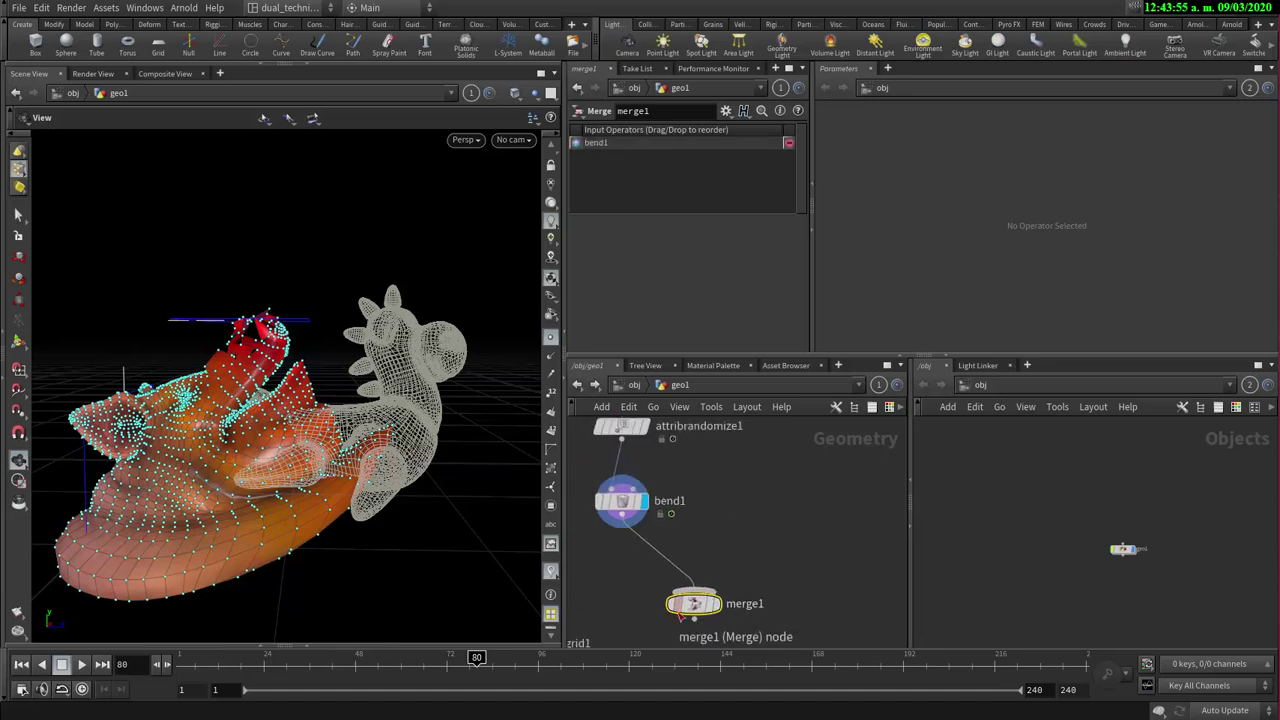
{"action": "left_click_drag", "start_coordinate": [693, 608], "coordinate": [728, 615]}
{"action": "scroll", "coordinate": [766, 554], "scroll_direction": "down", "scroll_amount": 2}
{"action": "middle_click_drag", "start_coordinate": [763, 556], "coordinate": [754, 552]}
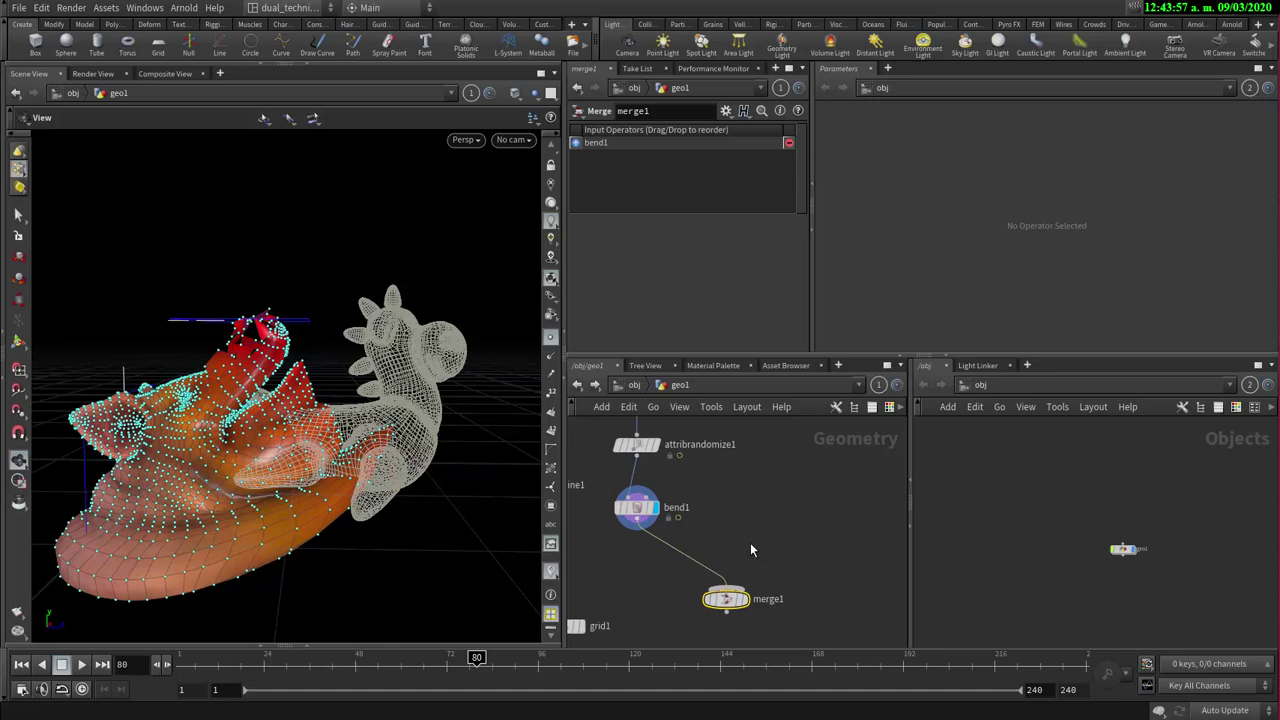
{"action": "middle_click", "coordinate": [726, 601]}
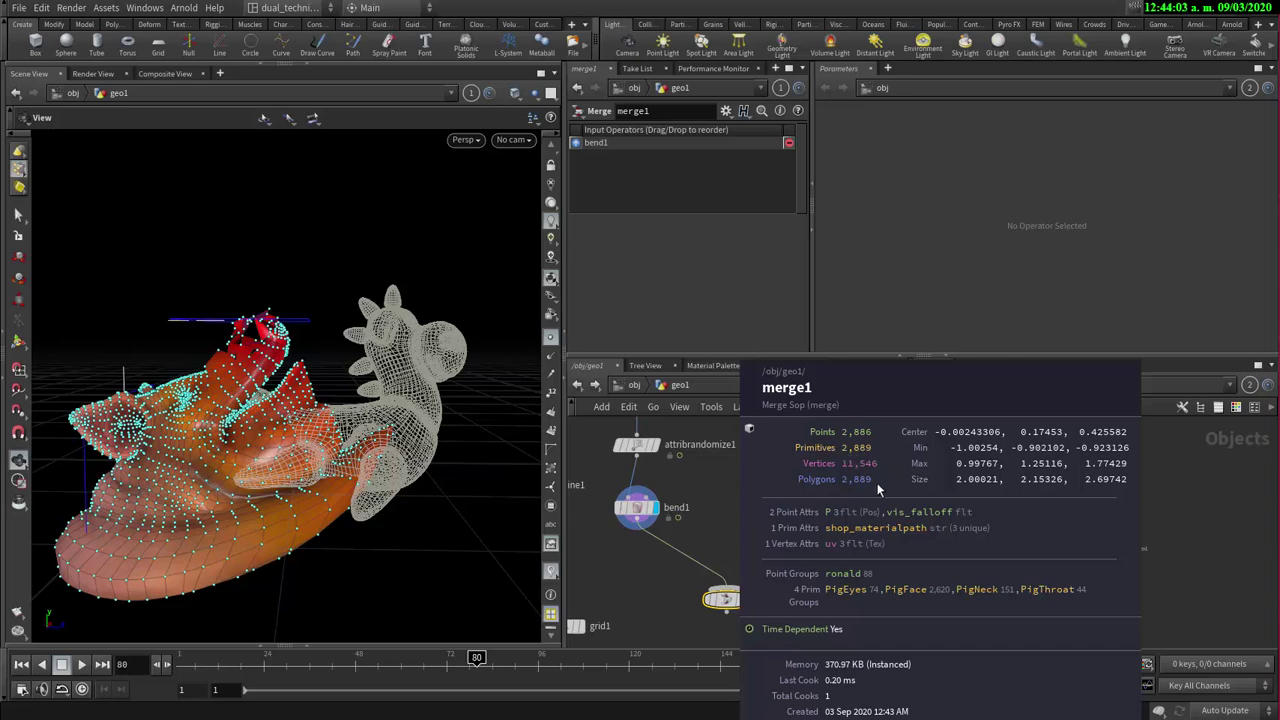
- Add a Sphere node to the geometry network and place it beside bend1
{"action": "key", "text": "Tab"}
{"action": "type", "text": "sph"}
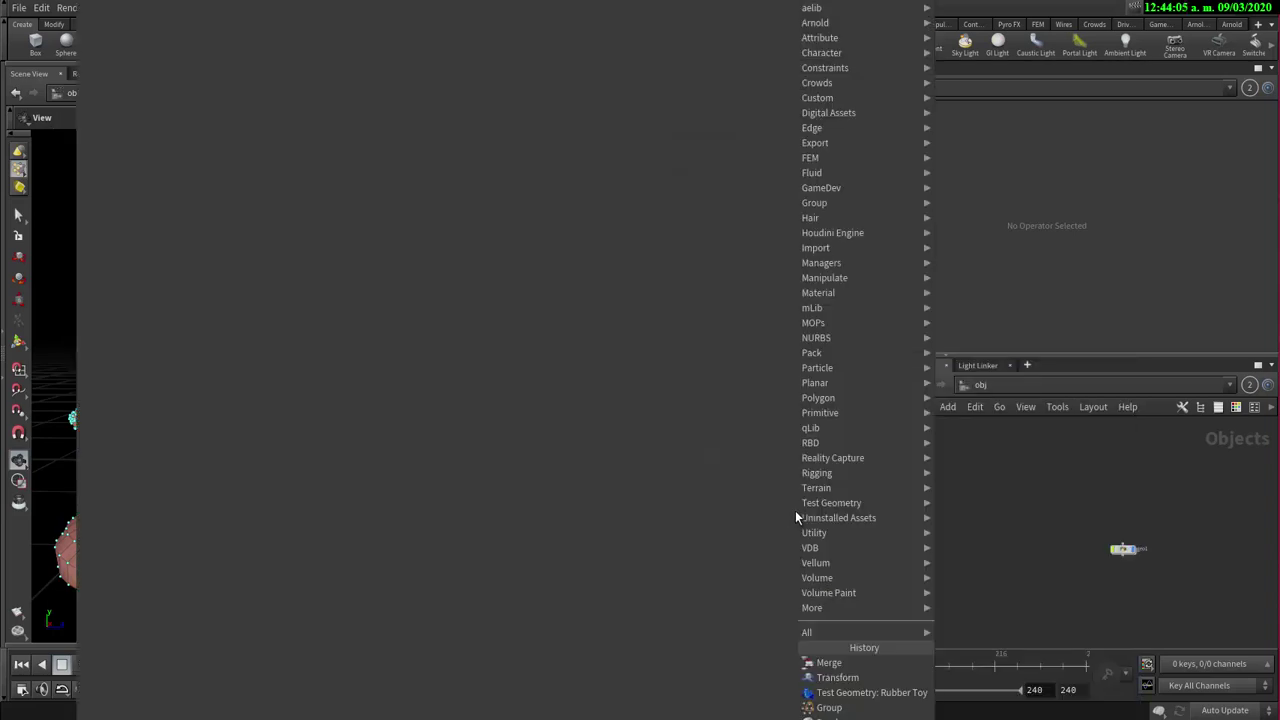
{"action": "key", "text": "Return"}
{"action": "left_click", "coordinate": [795, 510]}
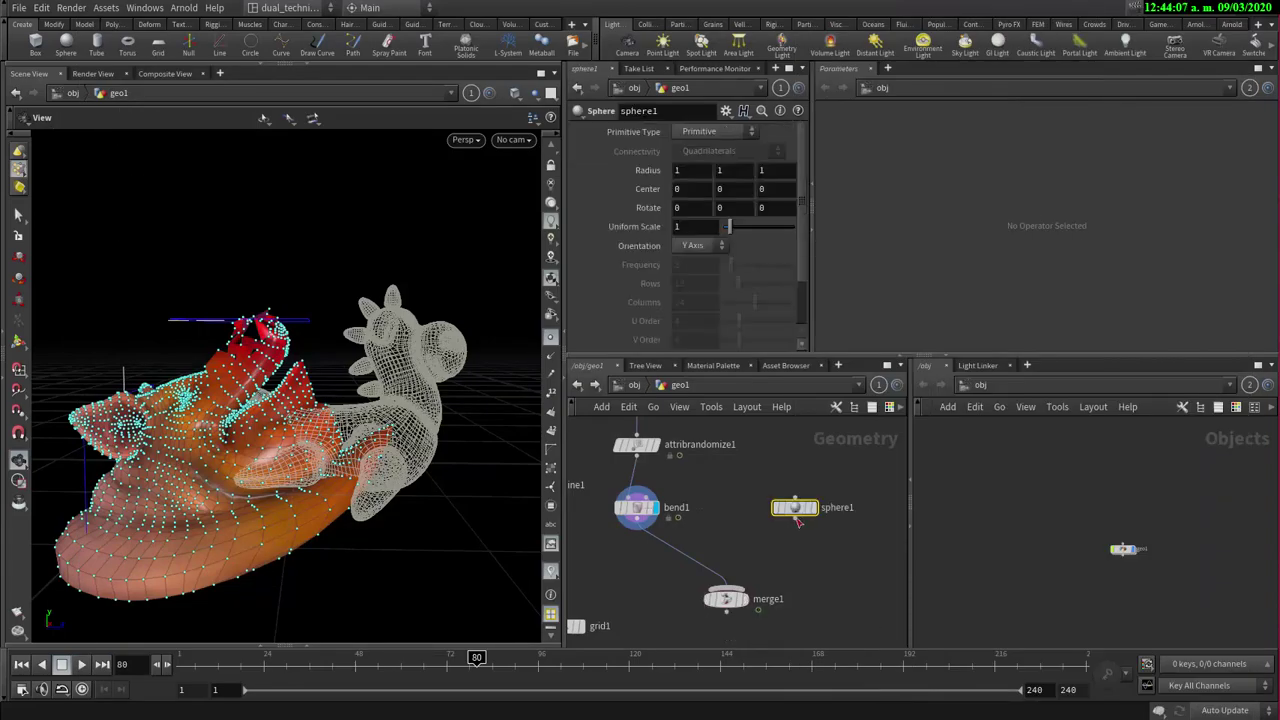
{"action": "left_click_drag", "start_coordinate": [795, 508], "coordinate": [757, 508]}
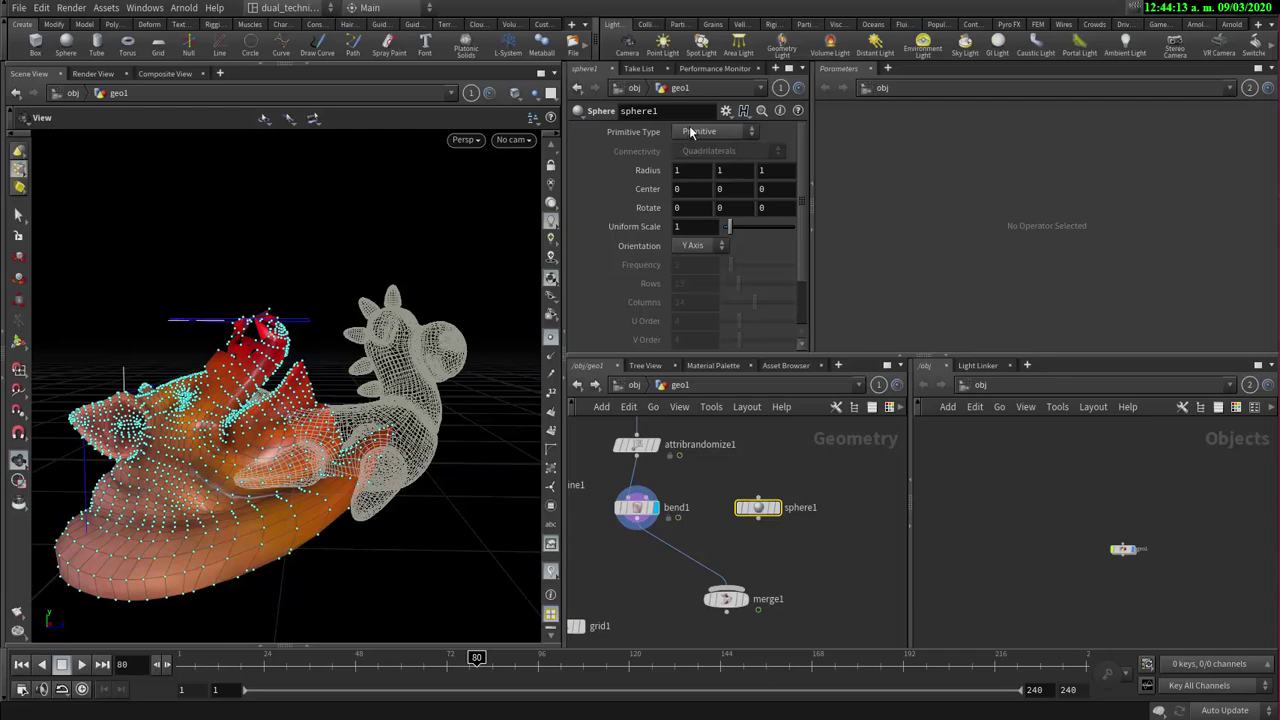
- Set sphere1's primitive type to Polygon and display the sphere in the viewport
{"action": "left_click", "coordinate": [690, 133]}
{"action": "left_click", "coordinate": [716, 166]}
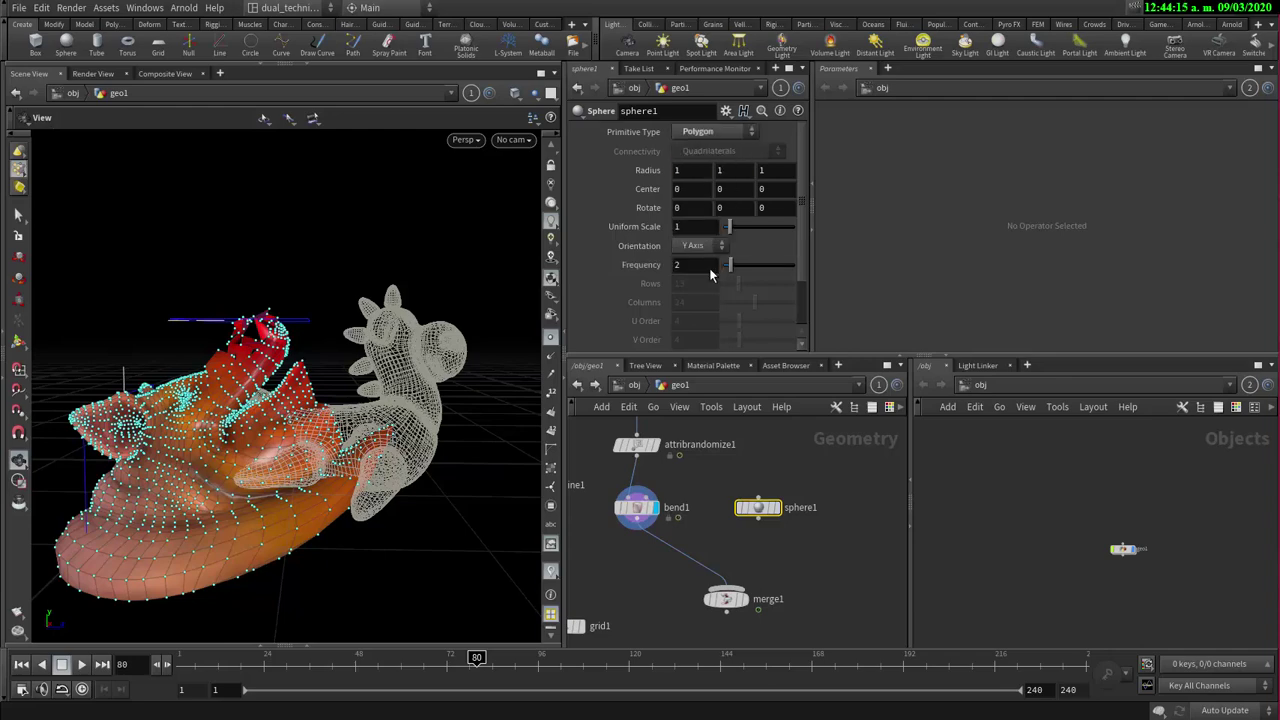
{"action": "left_click", "coordinate": [776, 507]}
{"action": "left_click_drag", "start_coordinate": [204, 467], "coordinate": [402, 418]}
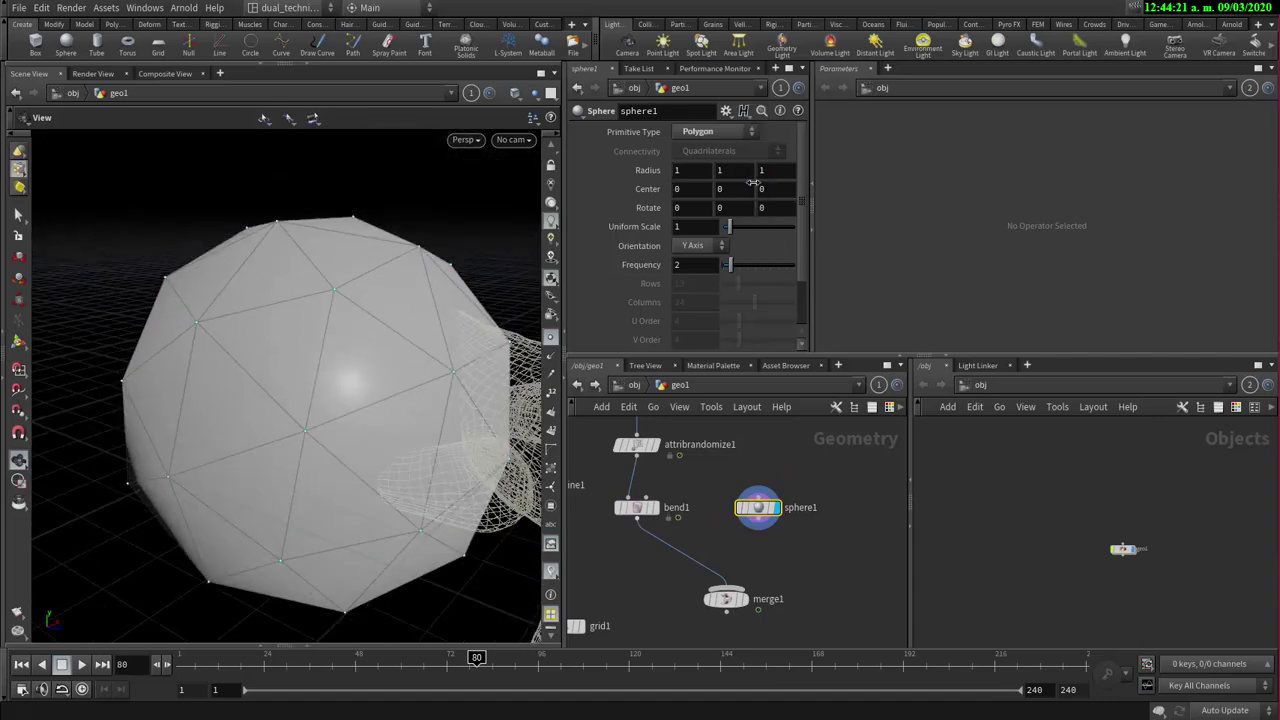
- Stretch the polygon sphere vertically by setting its Y radius to 2.4, and view the elongated shape
{"action": "middle_click_drag", "start_coordinate": [731, 176], "coordinate": [768, 176]}
{"action": "right_click_drag", "start_coordinate": [286, 407], "coordinate": [384, 407]}
{"action": "left_click_drag", "start_coordinate": [370, 362], "coordinate": [460, 286]}
{"action": "right_click_drag", "start_coordinate": [460, 286], "coordinate": [277, 400]}
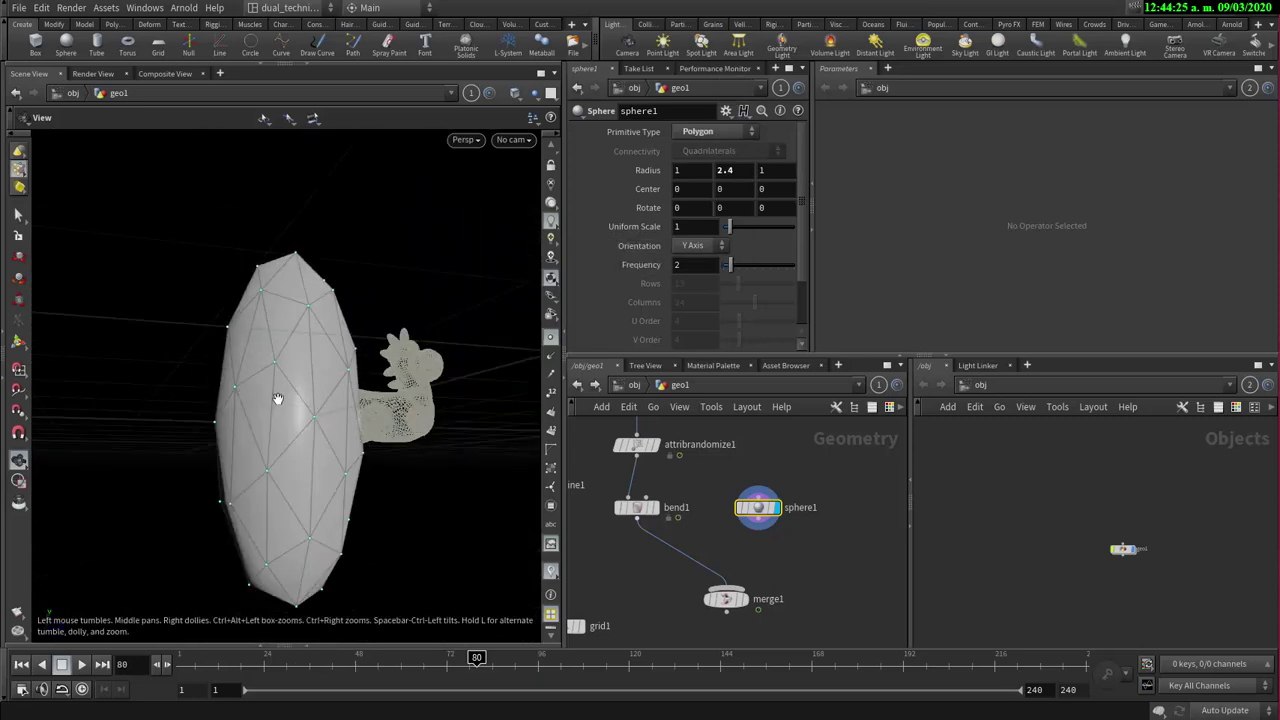
{"action": "left_click_drag", "start_coordinate": [277, 400], "coordinate": [258, 371]}
- Set sphere1's Y radius to 1 and examine the polygon sphere's facets from several angles
{"action": "left_click_drag", "start_coordinate": [742, 170], "coordinate": [660, 169]}
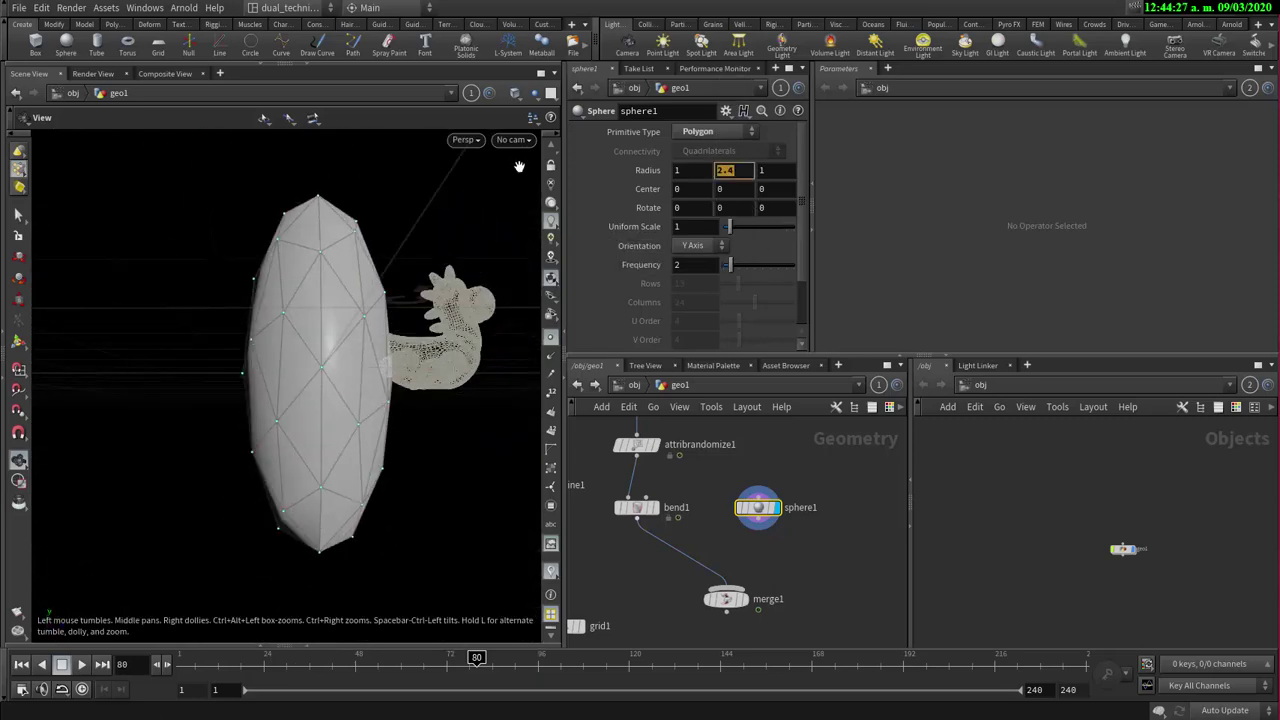
{"action": "type", "text": "1"}
{"action": "key", "text": "Return"}
{"action": "left_click_drag", "start_coordinate": [323, 334], "coordinate": [329, 365]}
{"action": "right_click_drag", "start_coordinate": [329, 365], "coordinate": [434, 402]}
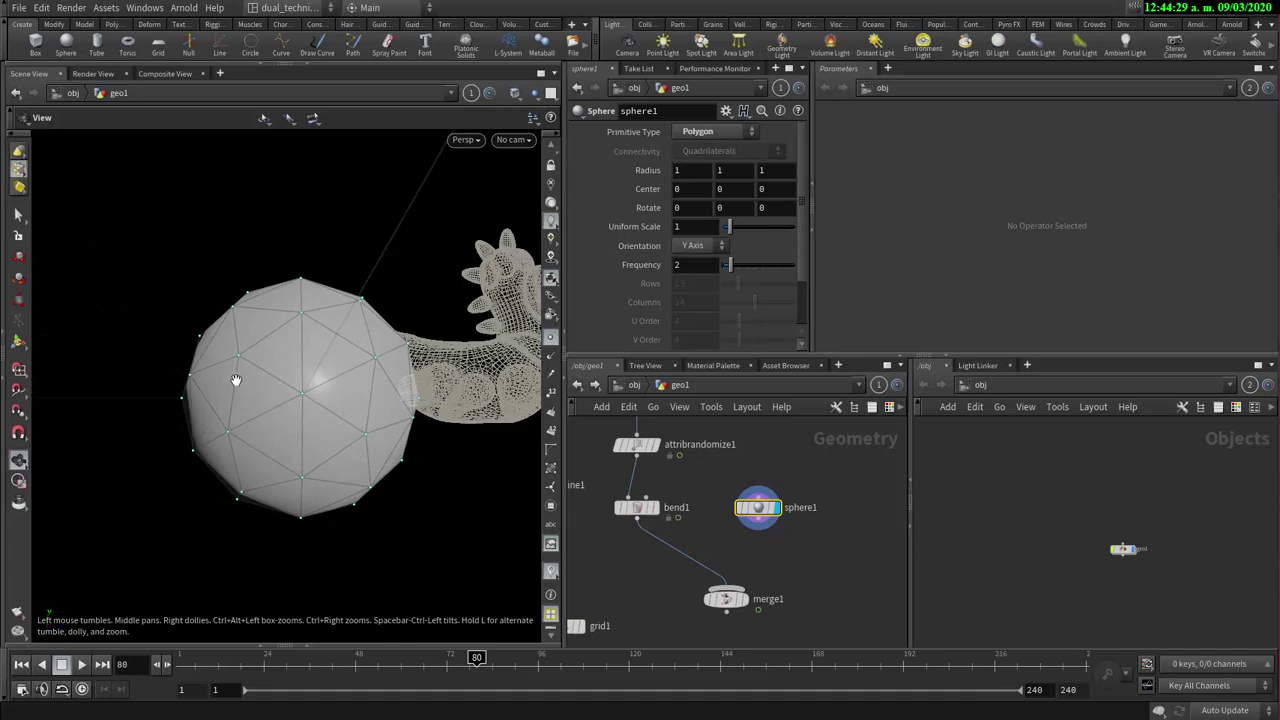
{"action": "left_click_drag", "start_coordinate": [235, 380], "coordinate": [275, 349]}
{"action": "right_click_drag", "start_coordinate": [275, 349], "coordinate": [267, 430]}
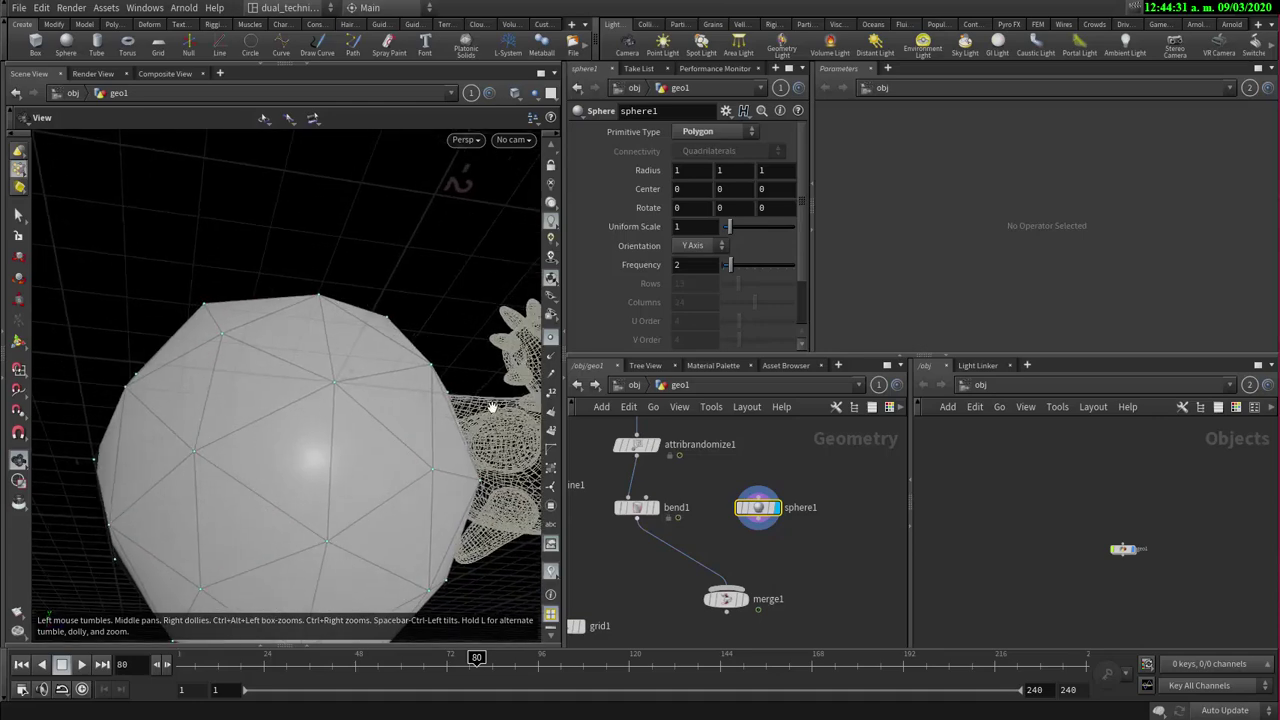
{"action": "left_click_drag", "start_coordinate": [371, 354], "coordinate": [317, 409]}
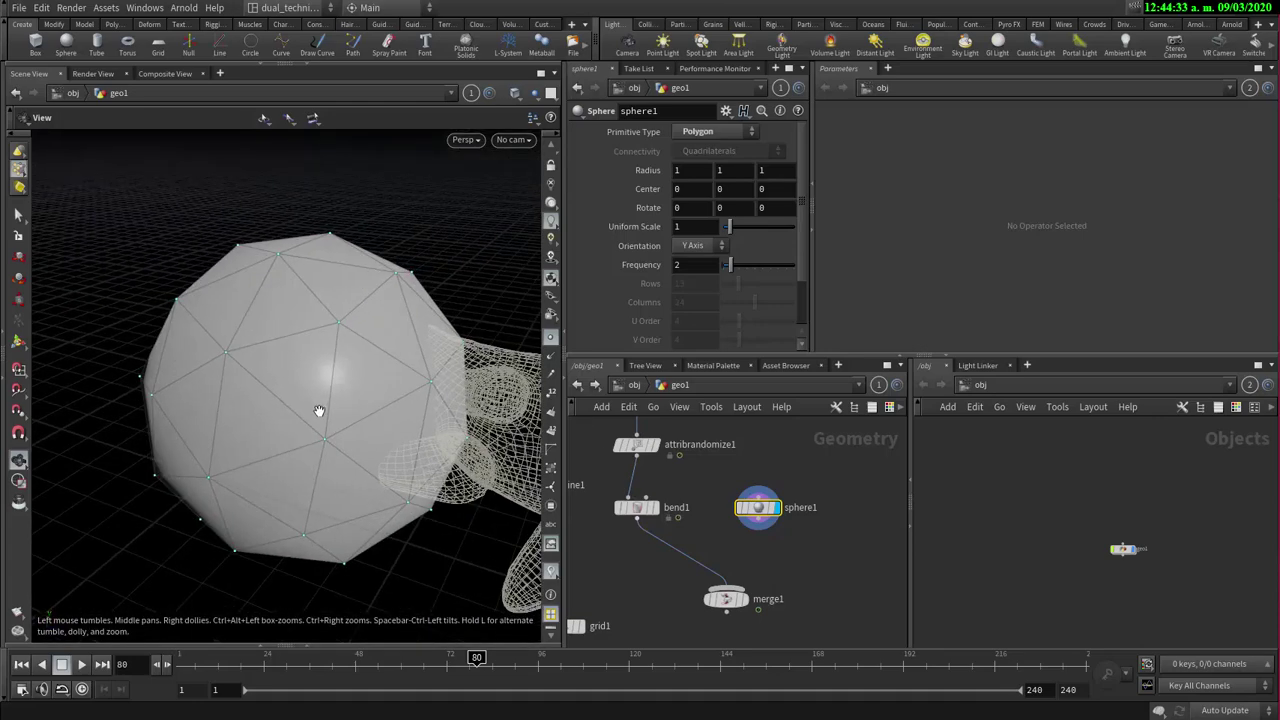
{"action": "right_click_drag", "start_coordinate": [317, 409], "coordinate": [318, 383]}
- Switch sphere1's primitive type to Primitive, view the smooth sphere, and inspect its node information
{"action": "left_click", "coordinate": [700, 132]}
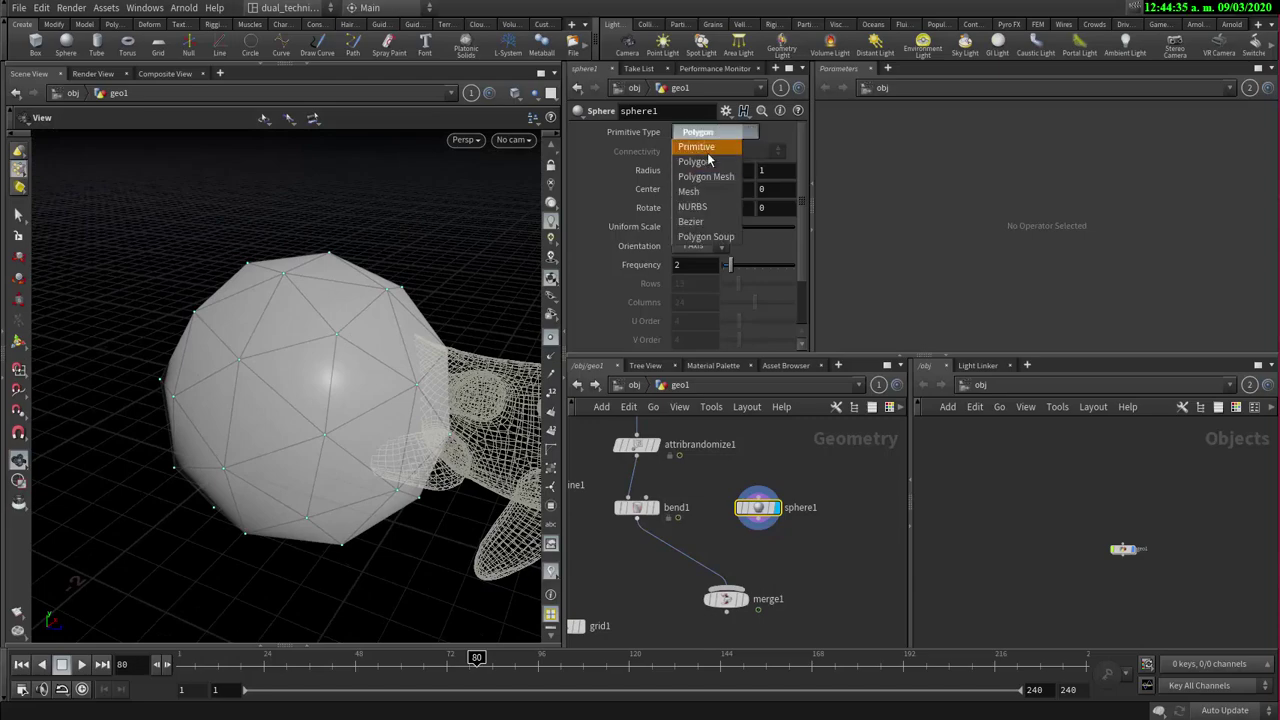
{"action": "left_click", "coordinate": [710, 137]}
{"action": "left_click_drag", "start_coordinate": [354, 371], "coordinate": [400, 280]}
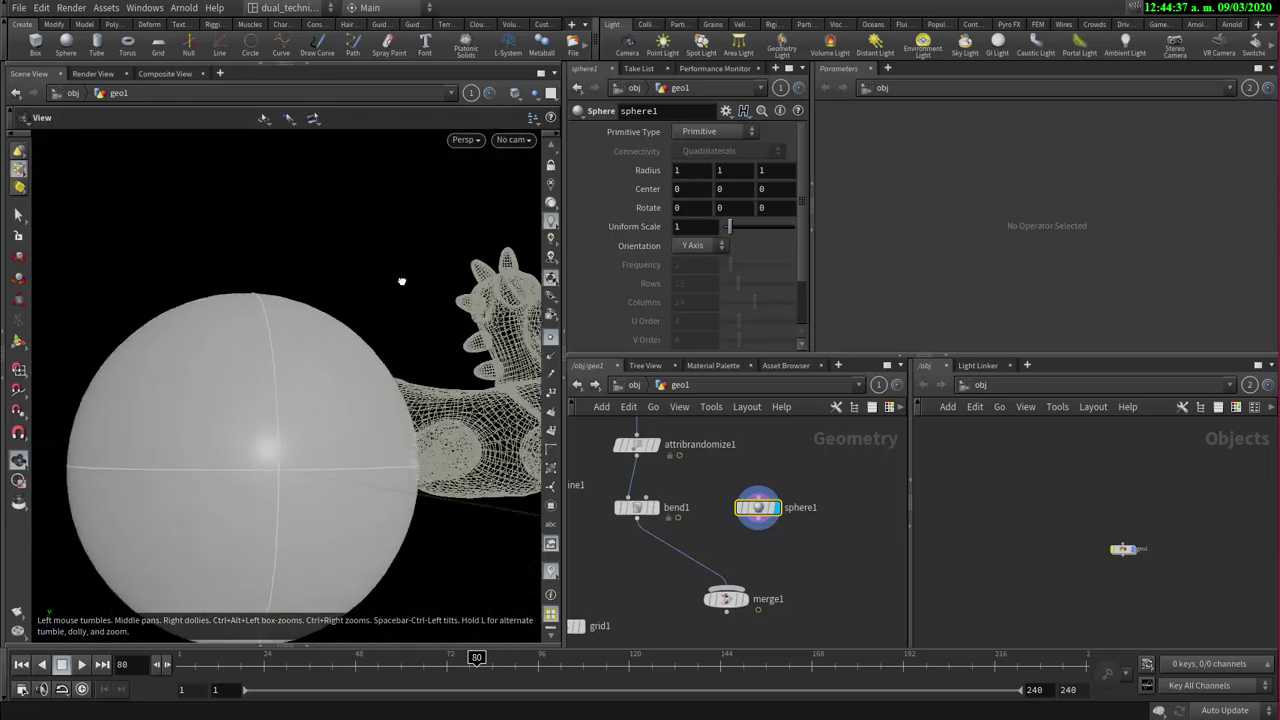
{"action": "left_click_drag", "start_coordinate": [299, 473], "coordinate": [314, 420]}
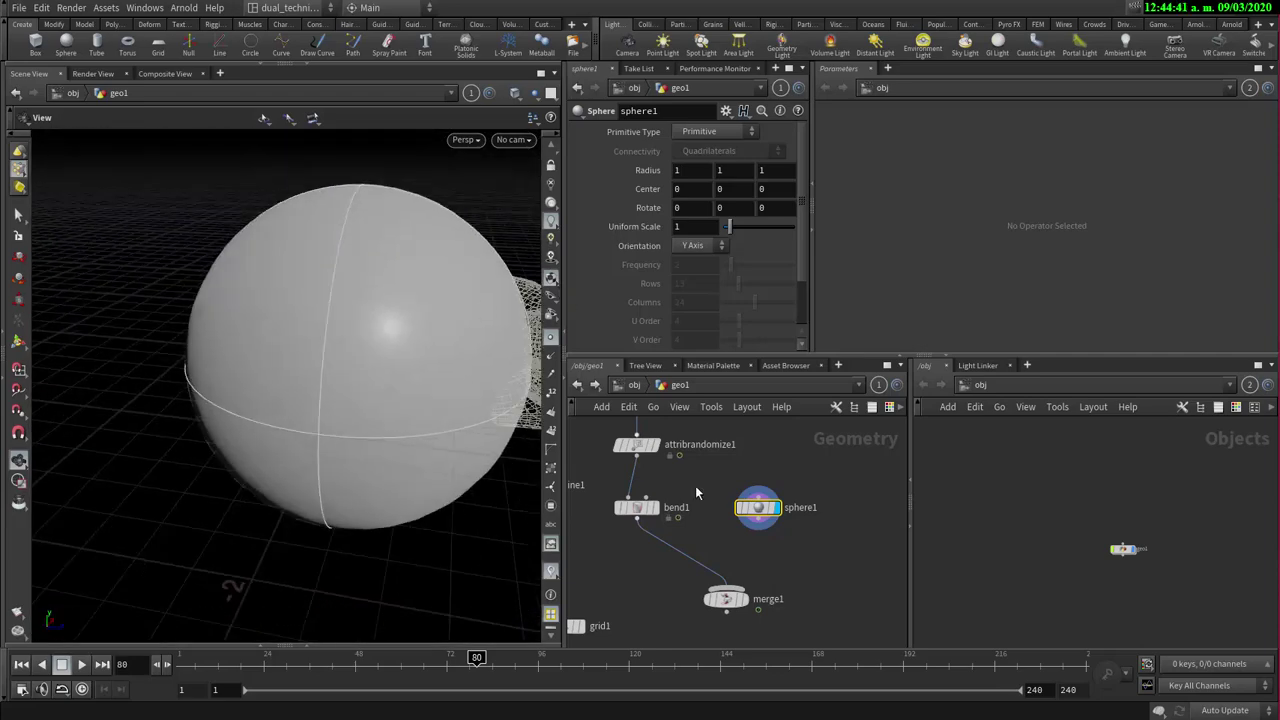
{"action": "middle_click", "coordinate": [760, 508]}
- Add and display a Tube node beside sphere1, and inspect its node information
{"action": "middle_click_drag", "start_coordinate": [814, 519], "coordinate": [718, 537]}
{"action": "key", "text": "Tab"}
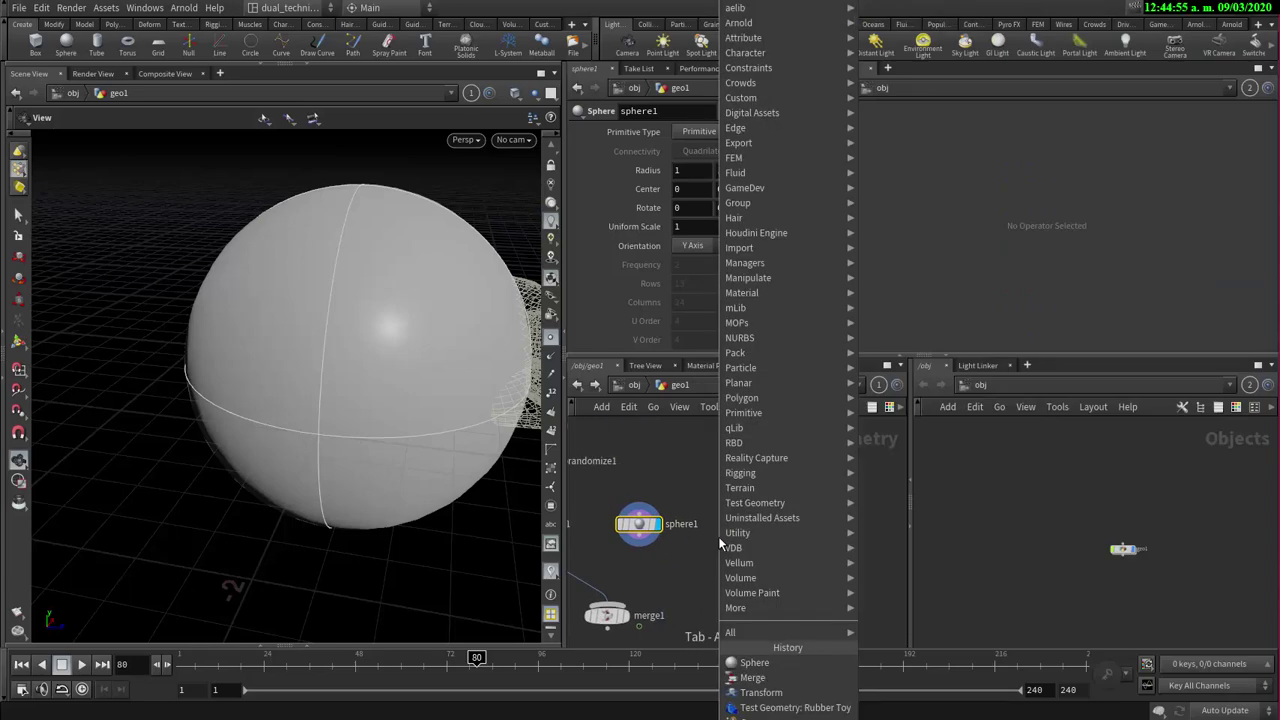
{"action": "type", "text": "tub"}
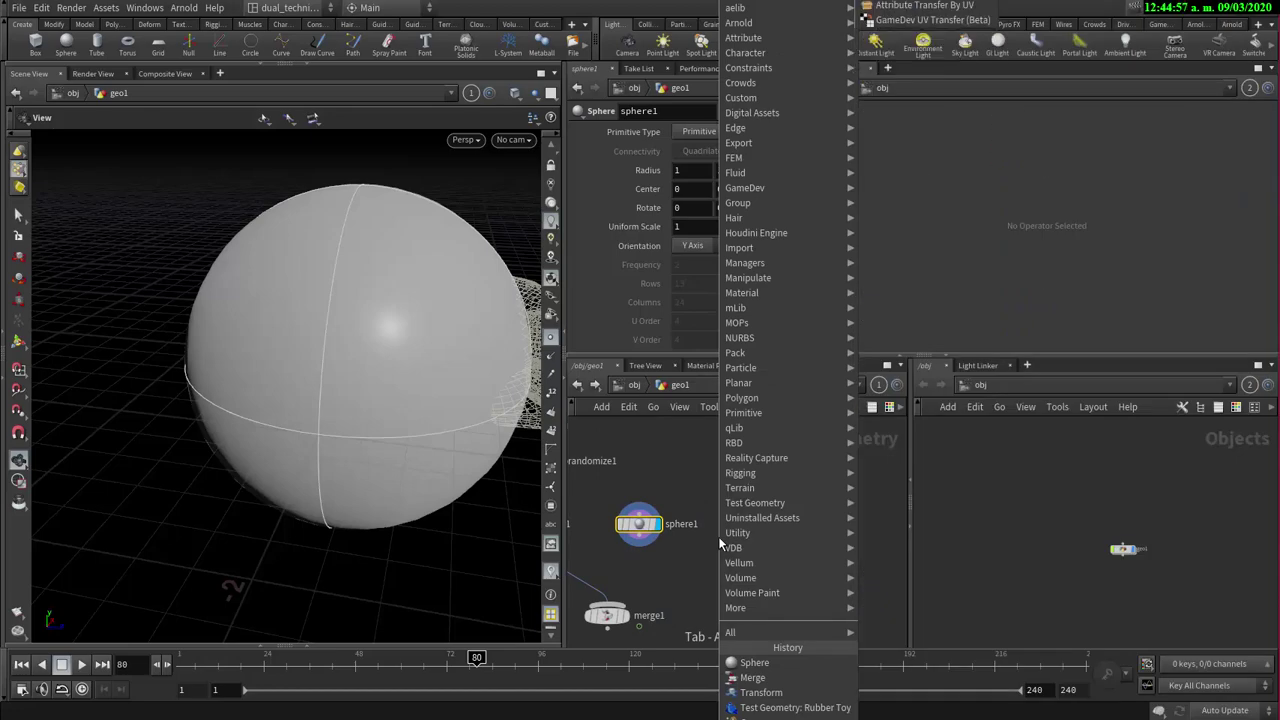
{"action": "key", "text": "Return"}
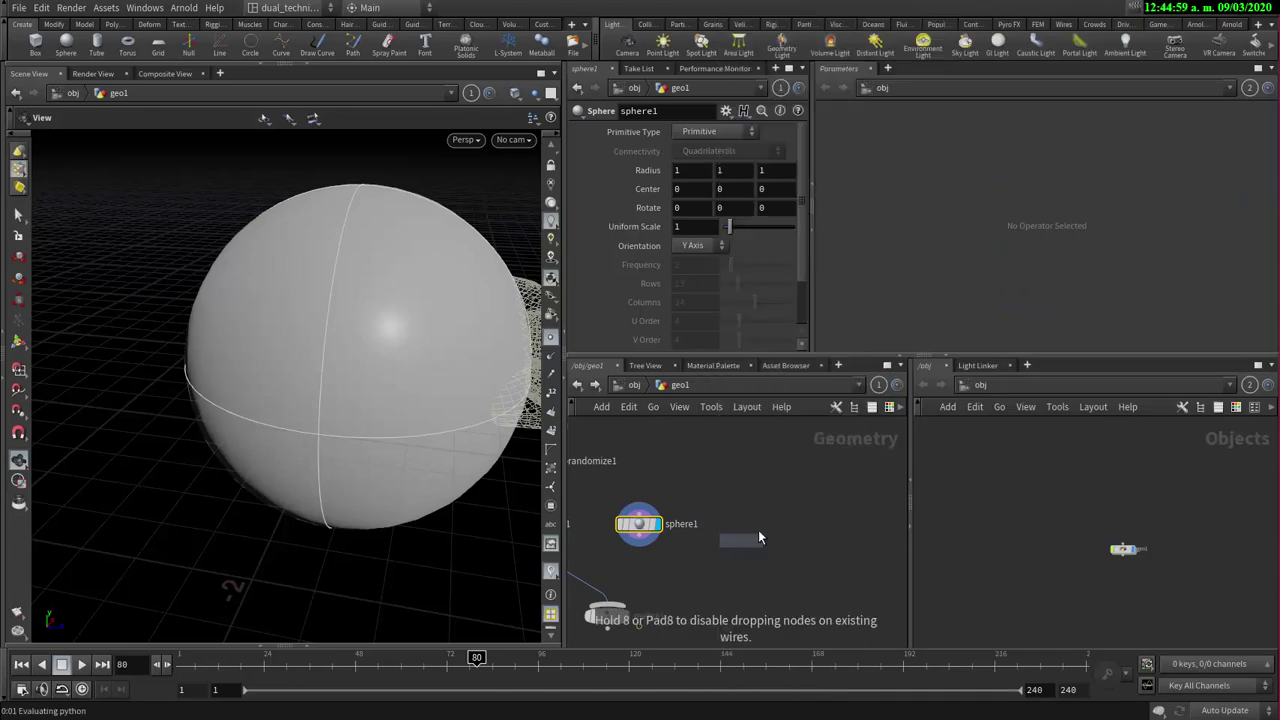
{"action": "left_click", "coordinate": [741, 524]}
{"action": "left_click", "coordinate": [758, 524]}
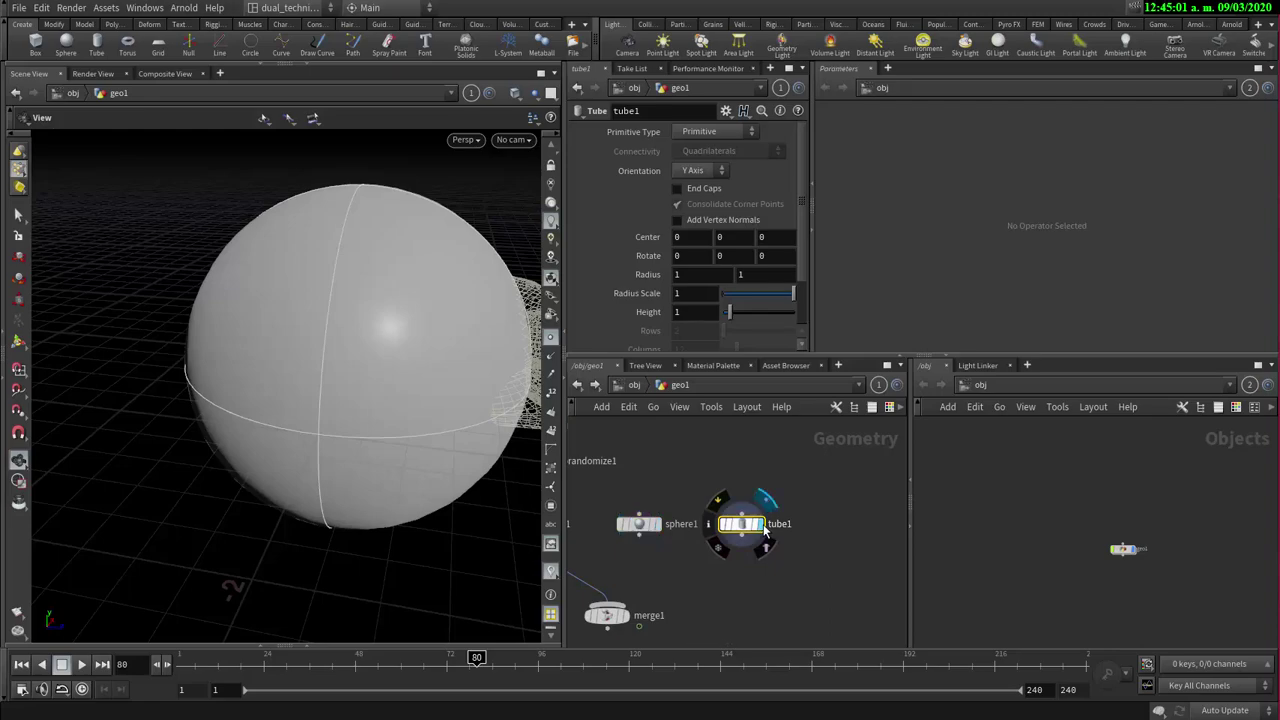
{"action": "left_click_drag", "start_coordinate": [381, 372], "coordinate": [300, 430]}
{"action": "middle_click", "coordinate": [741, 524]}
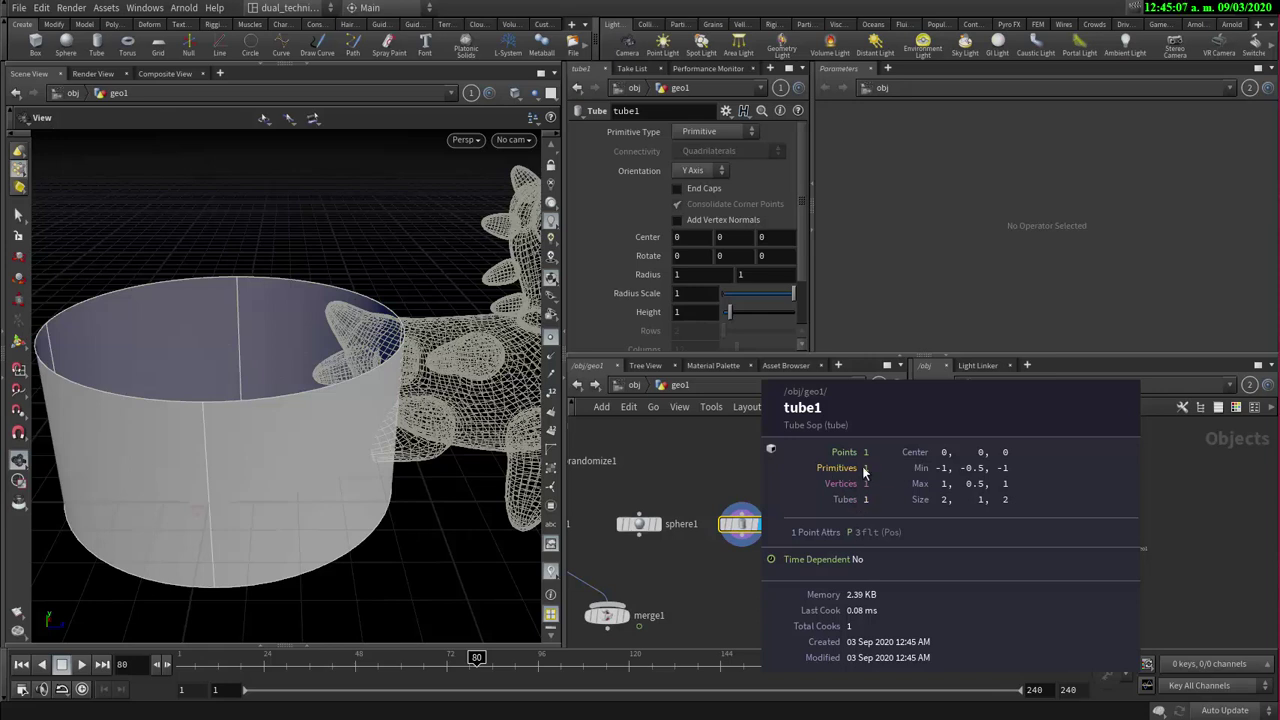
- Connect the outputs of sphere1 and tube1 to merge1
{"action": "middle_click_drag", "start_coordinate": [705, 590], "coordinate": [774, 549]}
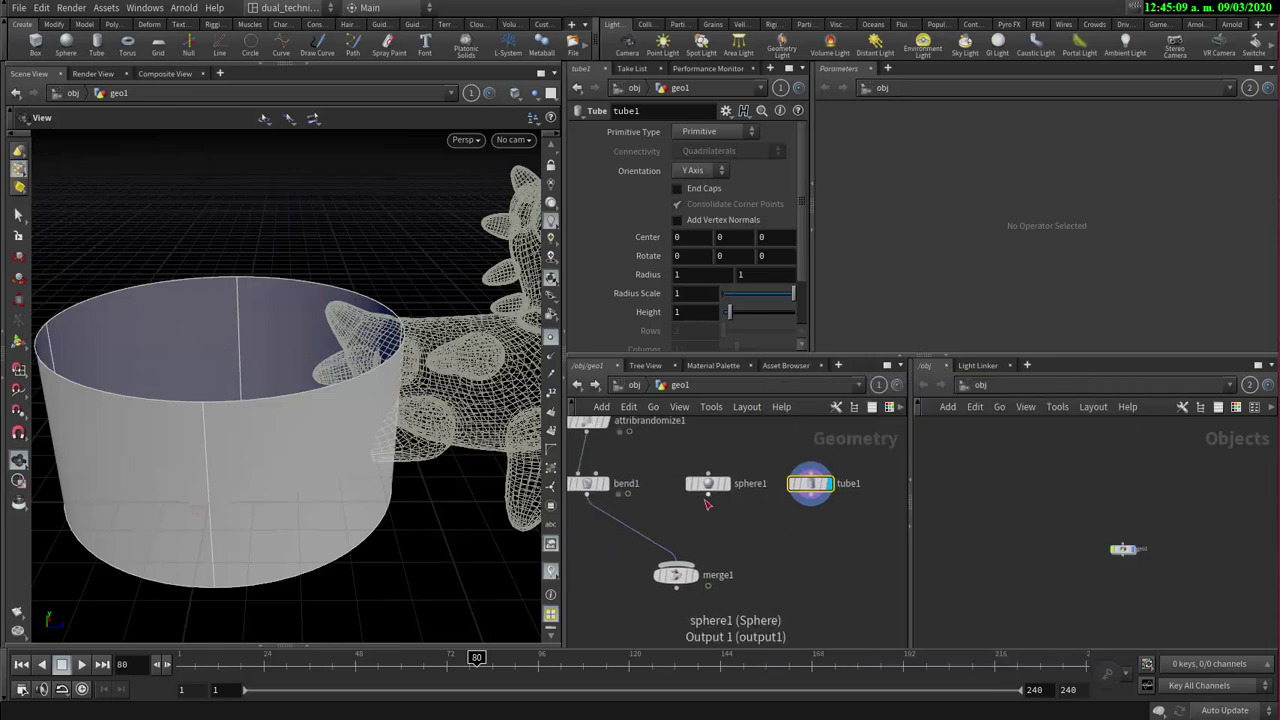
{"action": "left_click", "coordinate": [706, 503]}
{"action": "left_click", "coordinate": [683, 563]}
{"action": "left_click", "coordinate": [808, 503]}
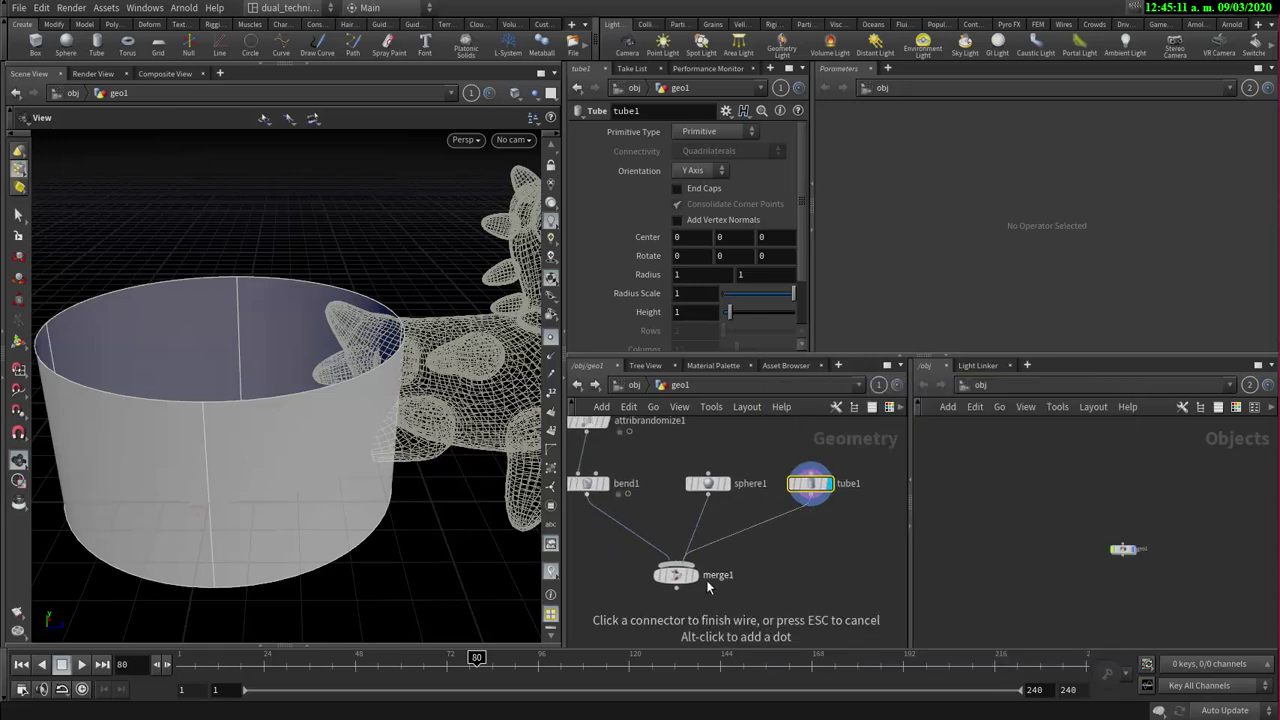
{"action": "left_click", "coordinate": [707, 586]}
{"action": "mouse_move", "coordinate": [813, 487]}
{"action": "left_mouse_down"}
{"action": "mouse_move", "coordinate": [808, 504]}
{"action": "mouse_move", "coordinate": [813, 489]}
{"action": "left_mouse_up"}
- Add a Volume node beside tube1 and look over its parameters and node information
{"action": "middle_click_drag", "start_coordinate": [737, 538], "coordinate": [665, 550]}
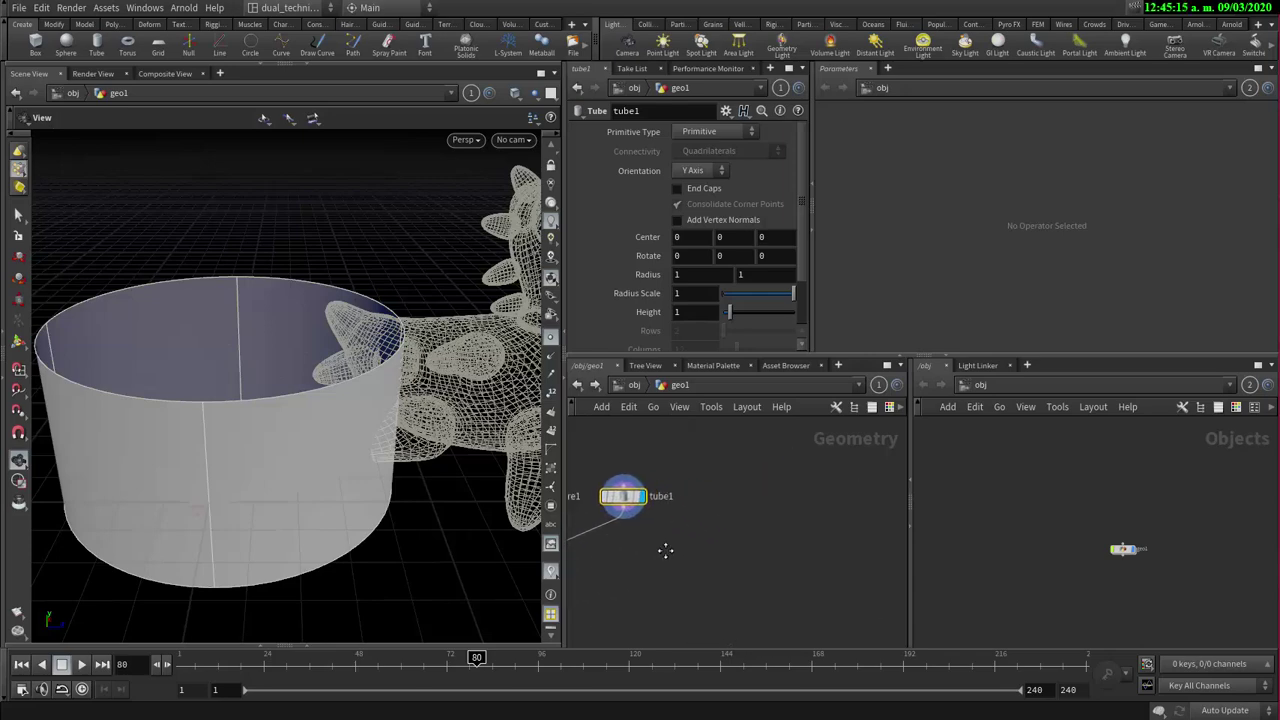
{"action": "key", "text": "Tab"}
{"action": "type", "text": "volume"}
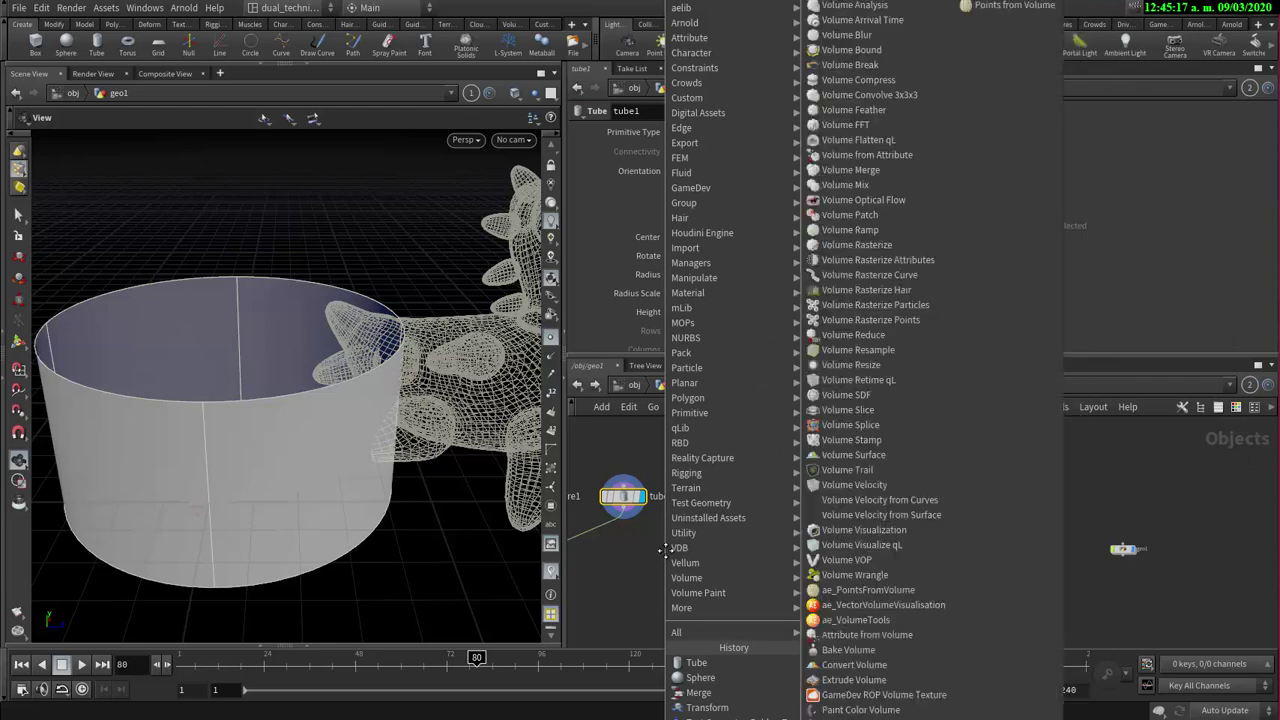
{"action": "key", "text": "Return"}
{"action": "left_click", "coordinate": [727, 494]}
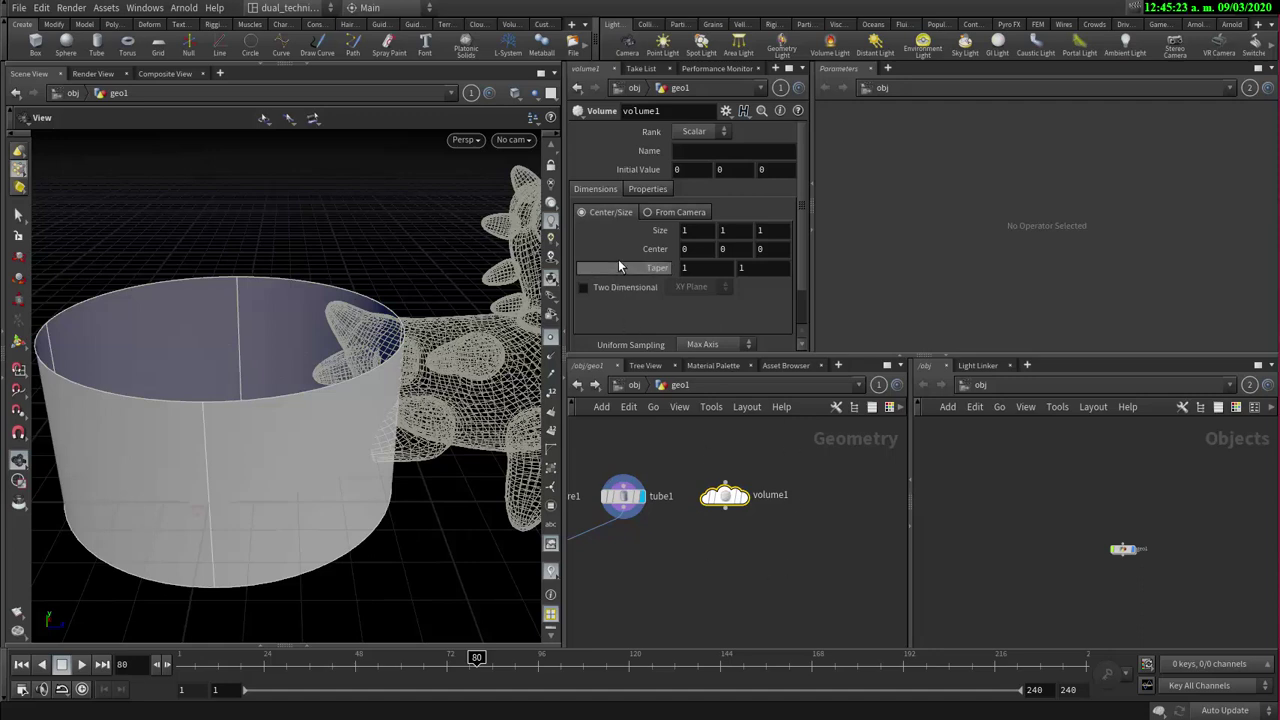
{"action": "scroll", "coordinate": [618, 258], "scroll_direction": "down", "scroll_amount": 2}
{"action": "scroll", "coordinate": [645, 224], "scroll_direction": "up", "scroll_amount": 2}
{"action": "middle_click_drag", "start_coordinate": [724, 495], "coordinate": [802, 532]}
- Enter a surname as the name of volume1's volume and inspect the node information
{"action": "left_click", "coordinate": [692, 152]}
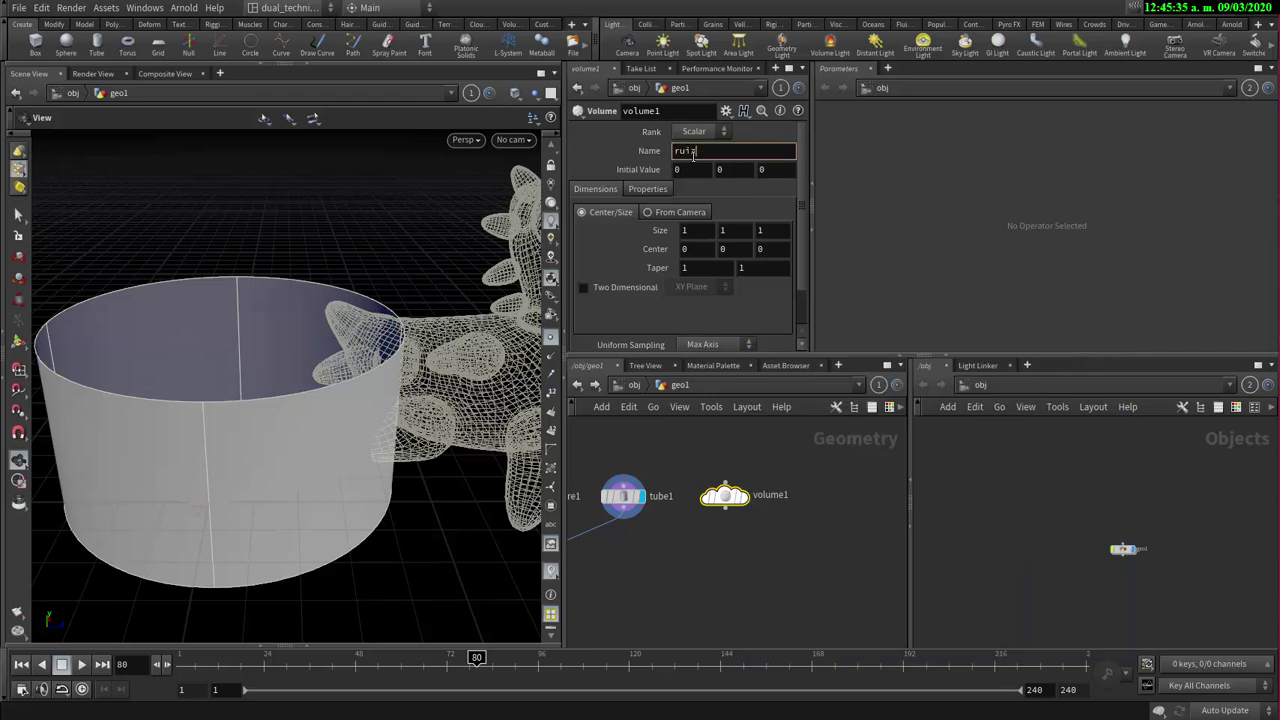
{"action": "key", "text": "Return"}
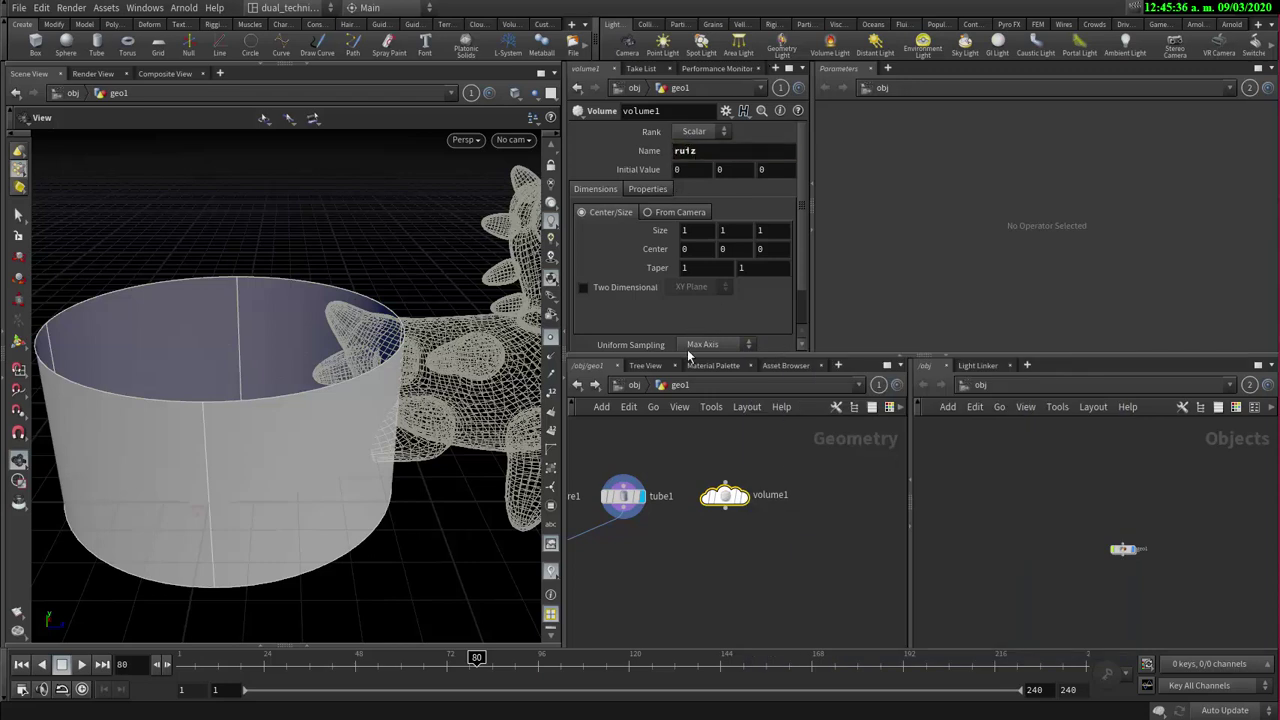
{"action": "middle_click", "coordinate": [716, 500]}
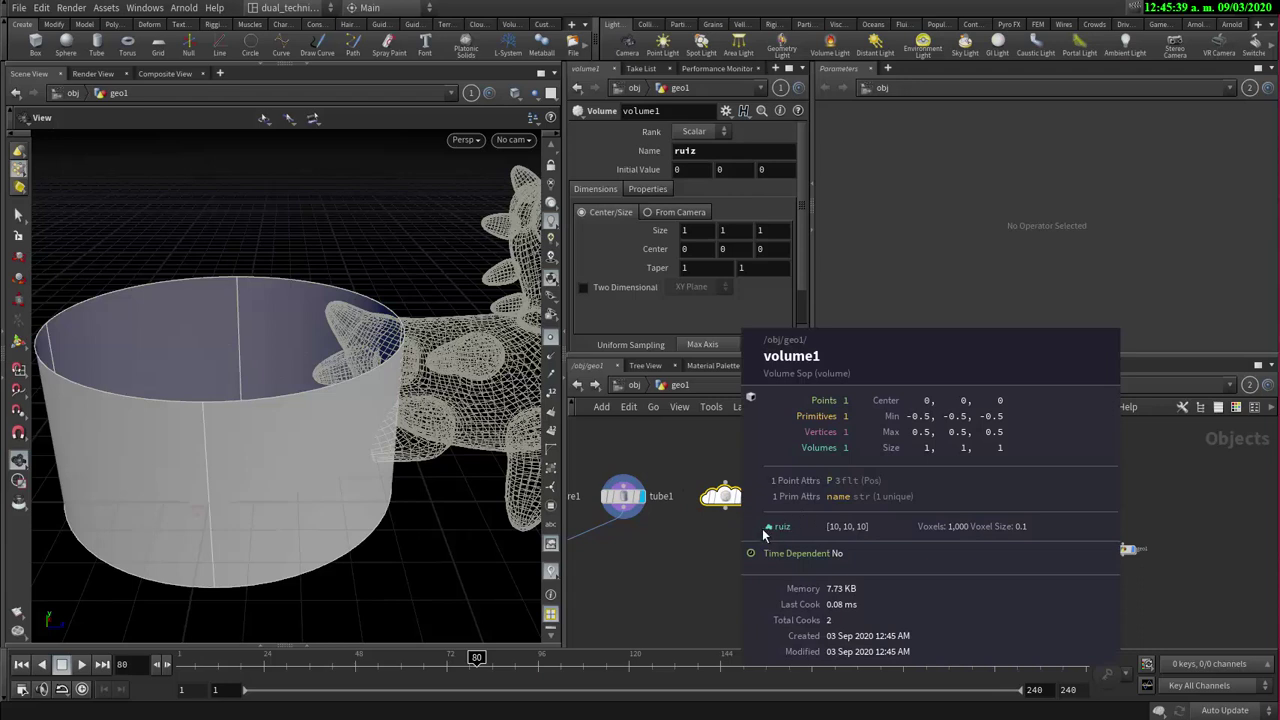
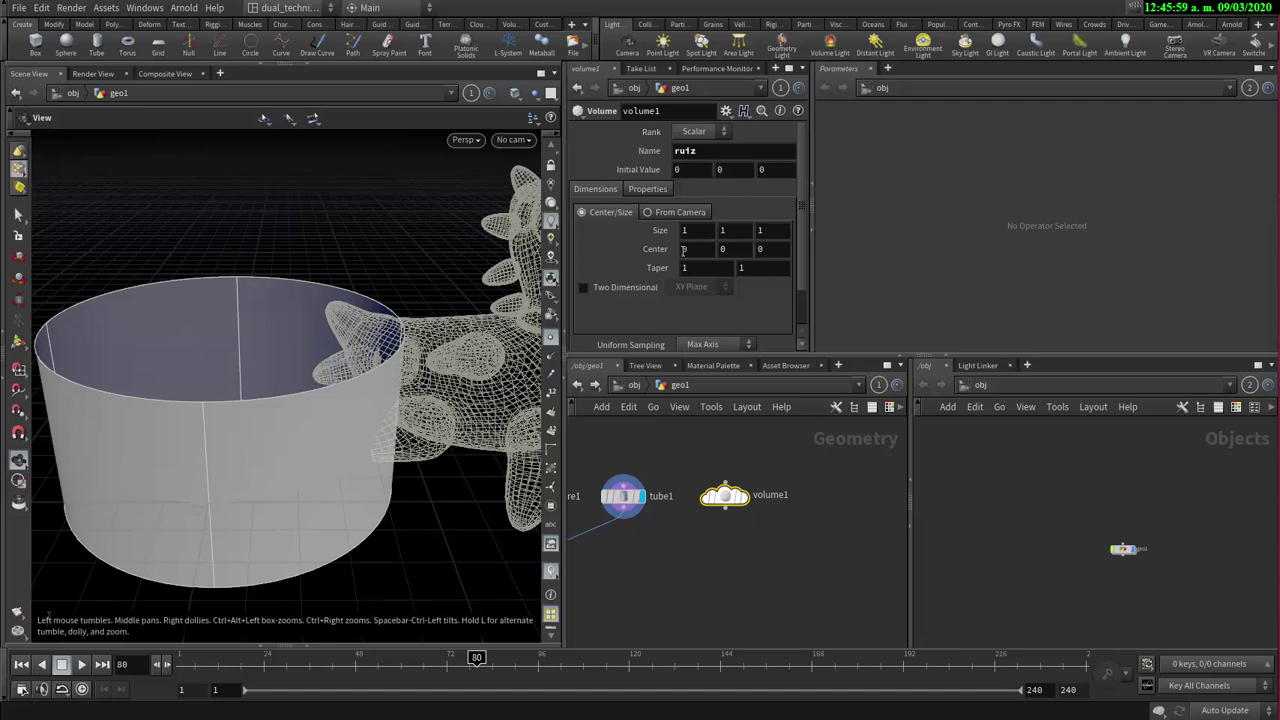
{"action": "middle_click_drag", "start_coordinate": [690, 548], "coordinate": [763, 540]}
{"action": "scroll", "coordinate": [763, 540], "scroll_direction": "down", "scroll_amount": 2}
{"action": "scroll", "coordinate": [763, 540], "scroll_direction": "up", "scroll_amount": 2}
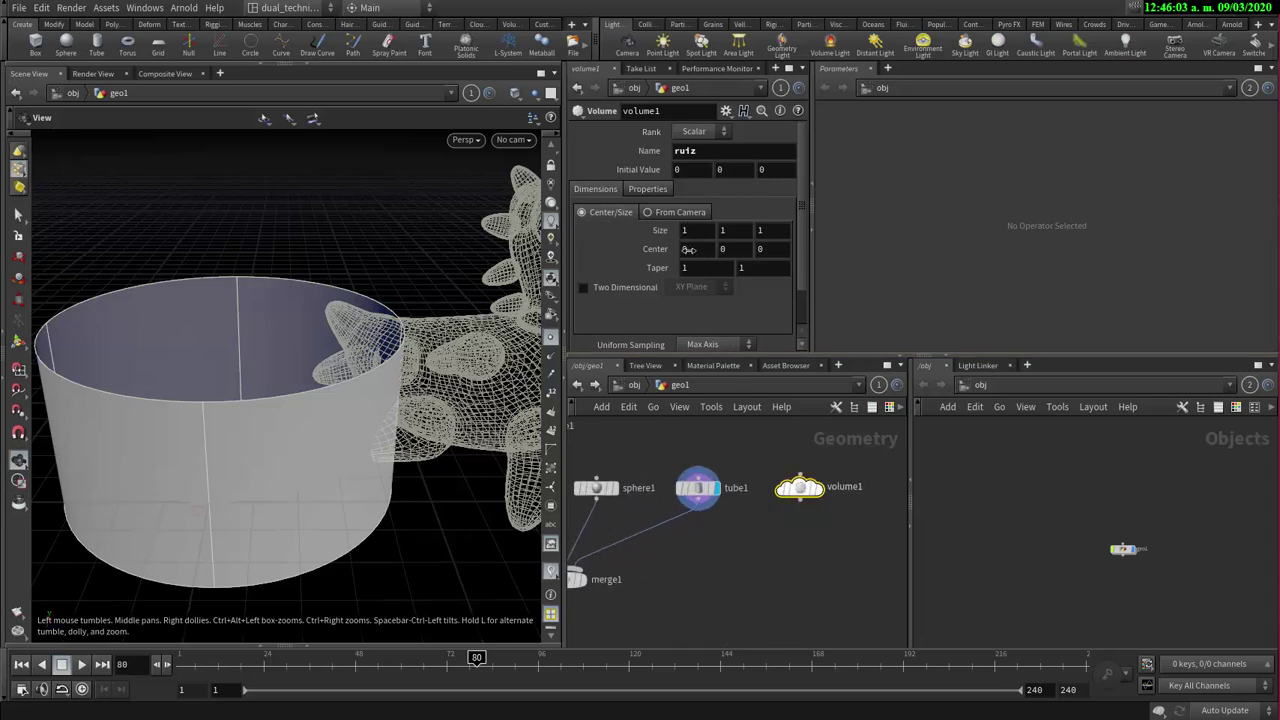
- Set volume1's center to 3.2 in X, display the node and inspect its node information
{"action": "middle_click_drag", "start_coordinate": [688, 249], "coordinate": [761, 249]}
{"action": "middle_click_drag", "start_coordinate": [907, 237], "coordinate": [905, 238]}
{"action": "left_click", "coordinate": [823, 464]}
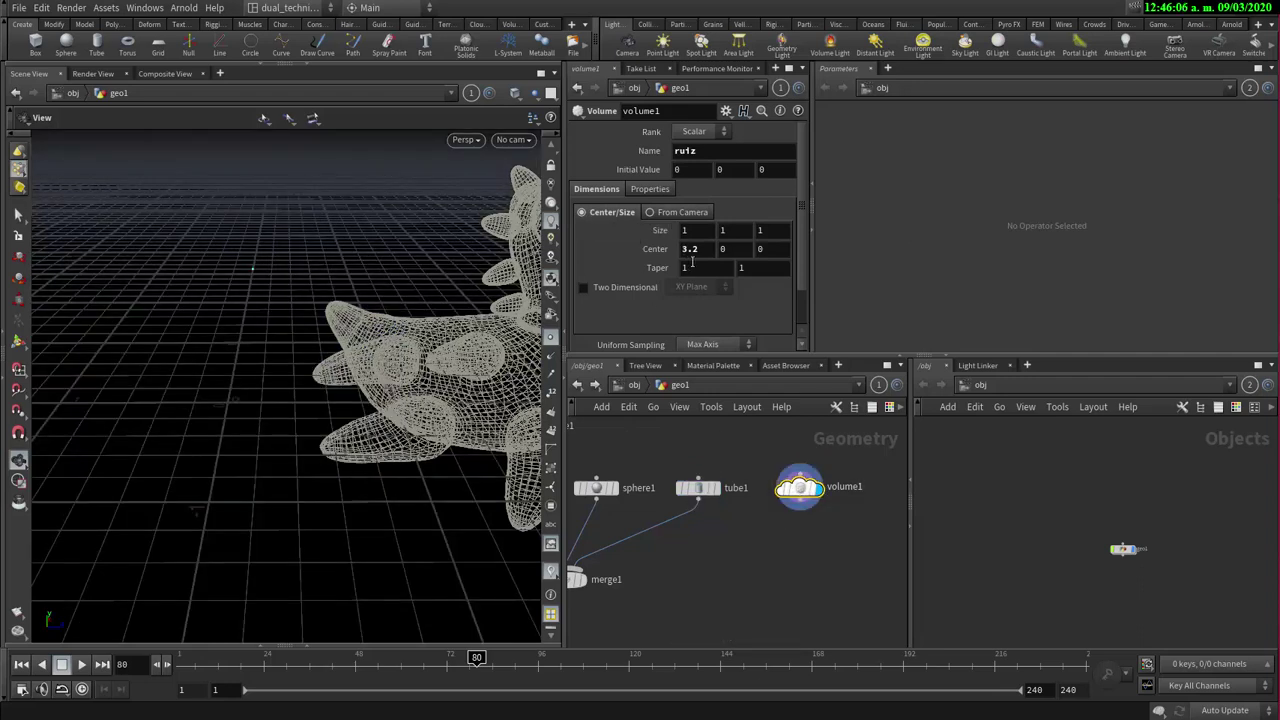
{"action": "middle_click", "coordinate": [799, 487]}
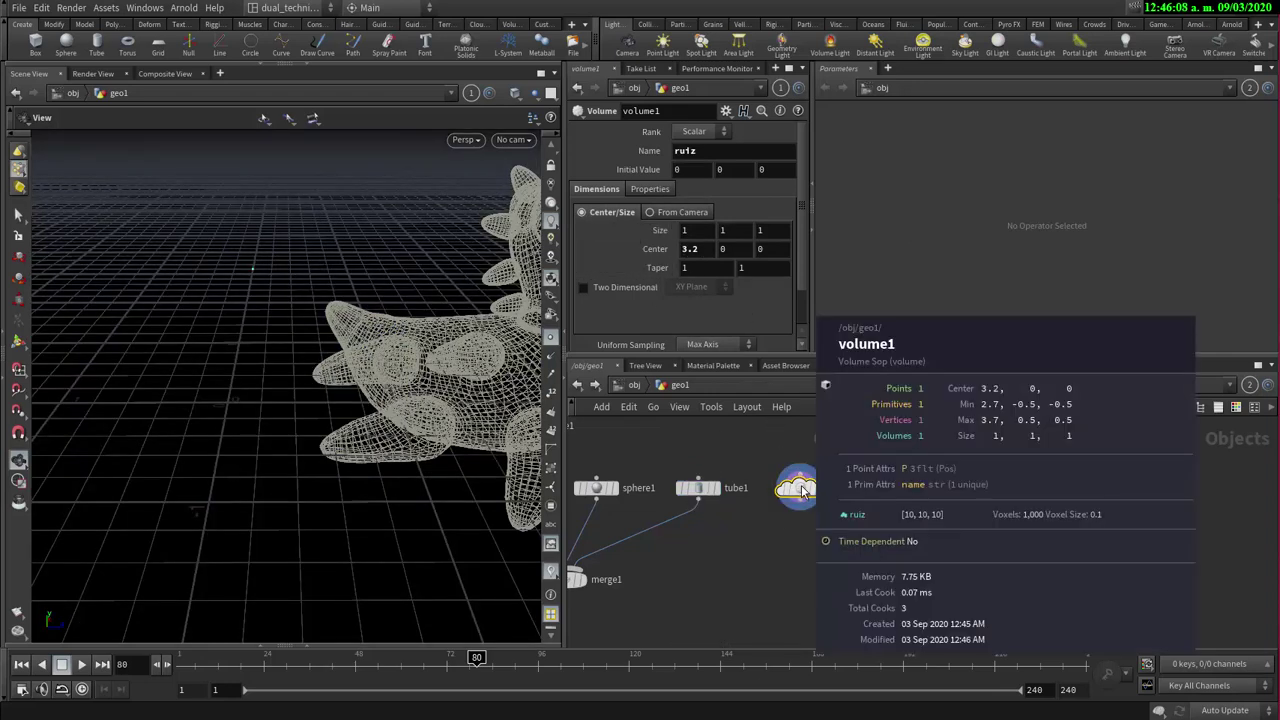
- Open the Geometry Spreadsheet beneath the viewport and view volume1's primitive and point attributes
{"action": "left_click", "coordinate": [305, 642]}
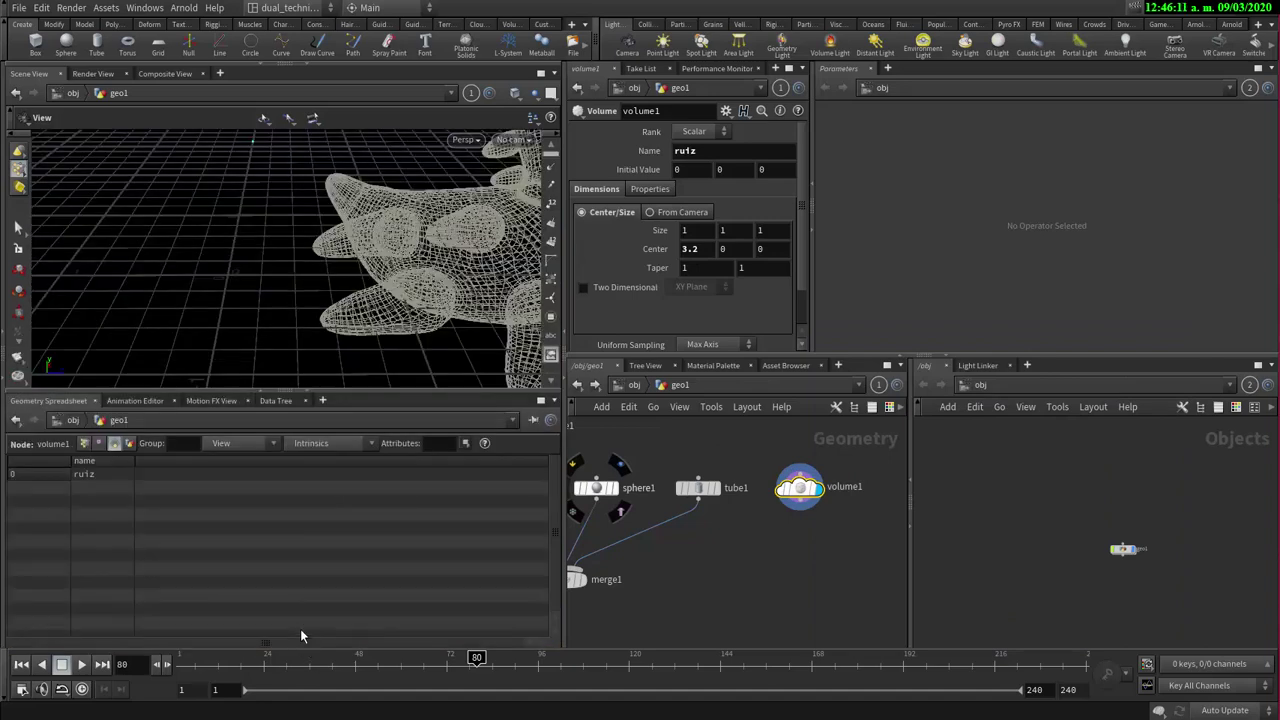
{"action": "left_click", "coordinate": [85, 443]}
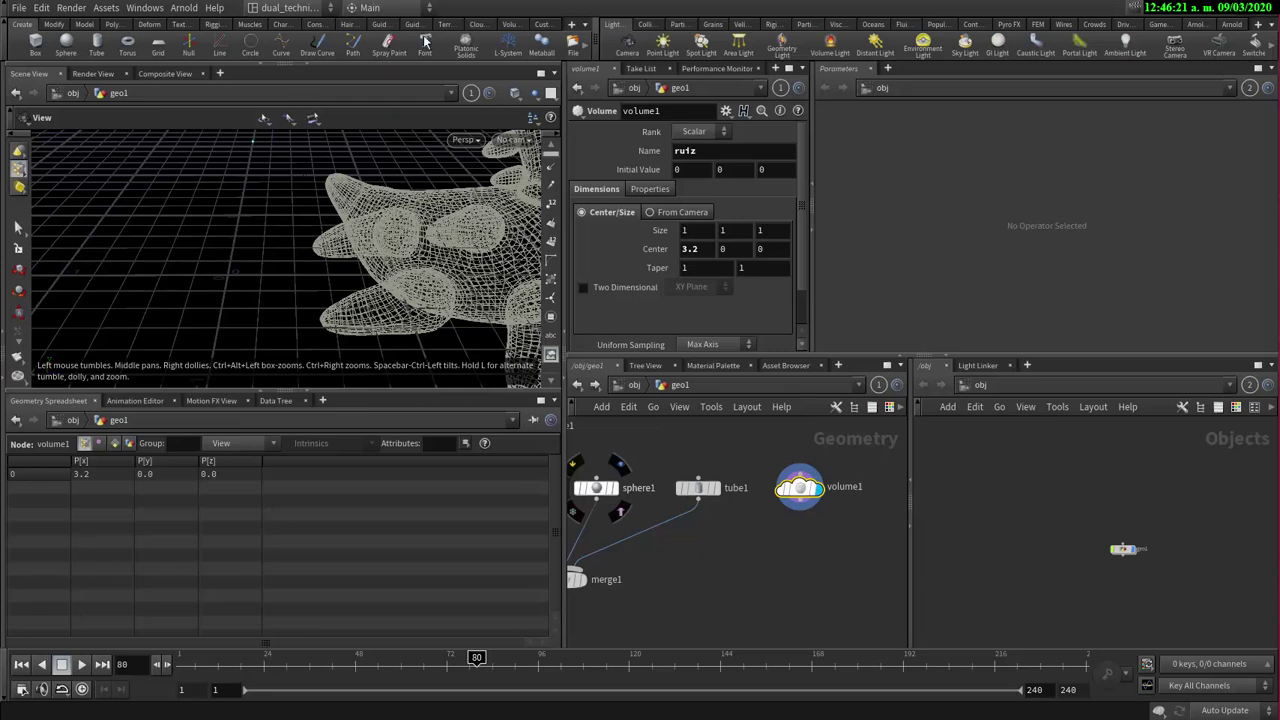
{"action": "middle_click_drag", "start_coordinate": [685, 600], "coordinate": [719, 607]}
{"action": "mouse_move", "coordinate": [824, 500]}
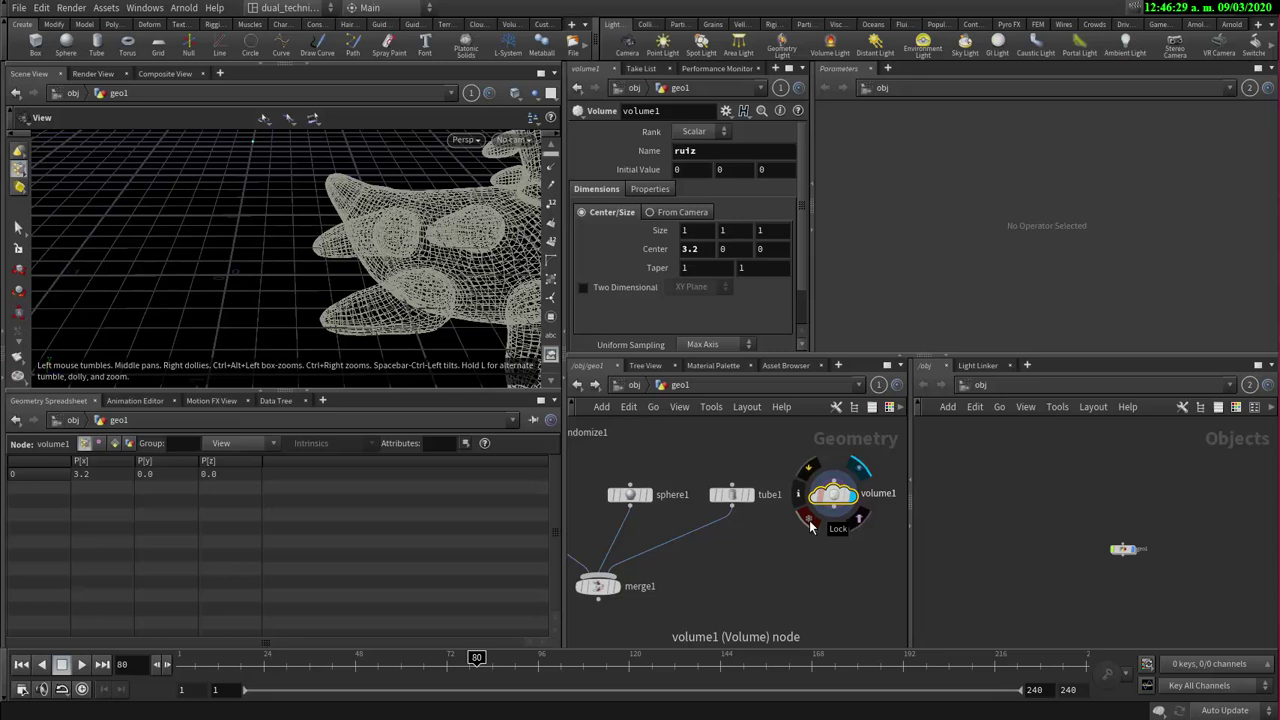
- Connect volume1's output to merge1 and display the merge1 node
{"action": "middle_click_drag", "start_coordinate": [686, 466], "coordinate": [770, 458]}
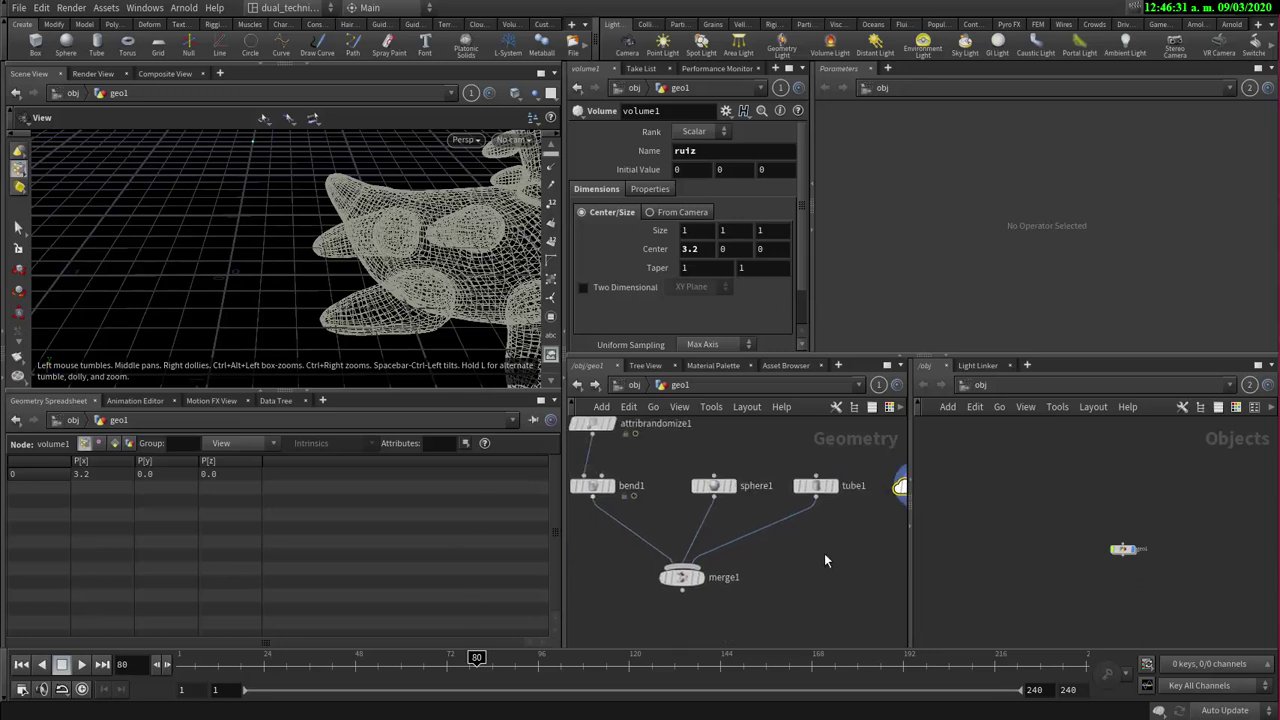
{"action": "middle_click_drag", "start_coordinate": [825, 557], "coordinate": [655, 596]}
{"action": "left_click", "coordinate": [818, 502]}
{"action": "left_click", "coordinate": [730, 556]}
{"action": "middle_click_drag", "start_coordinate": [716, 556], "coordinate": [854, 535]}
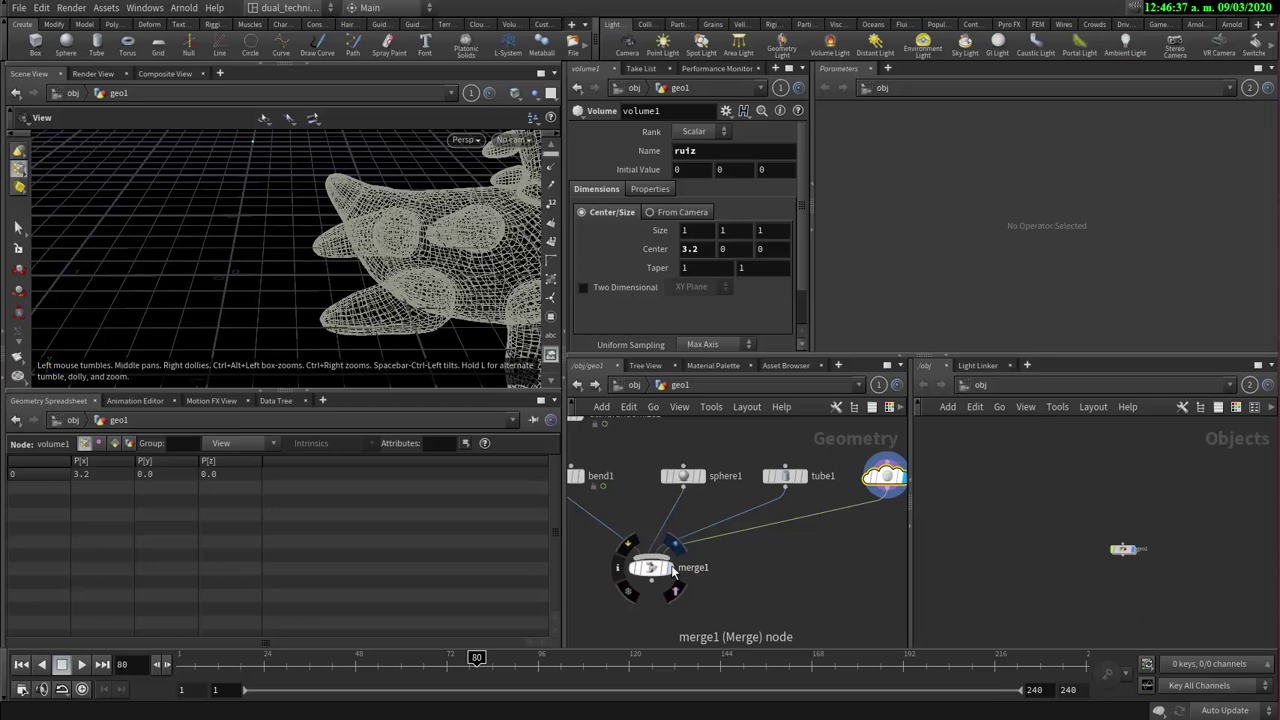
{"action": "key", "text": "r"}
{"action": "scroll", "coordinate": [755, 560], "scroll_direction": "up", "scroll_amount": 4}
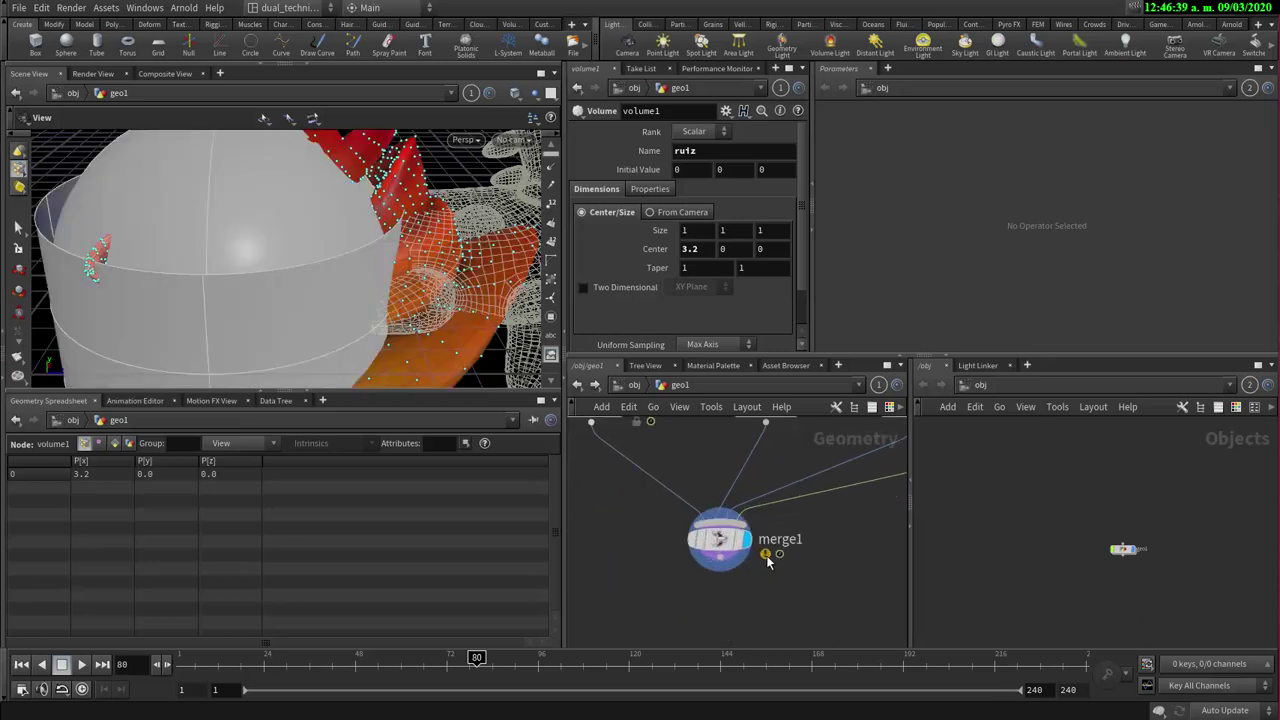
- Reposition merge1 directly beneath sphere1 in the geometry network
{"action": "scroll", "coordinate": [805, 524], "scroll_direction": "down", "scroll_amount": 3}
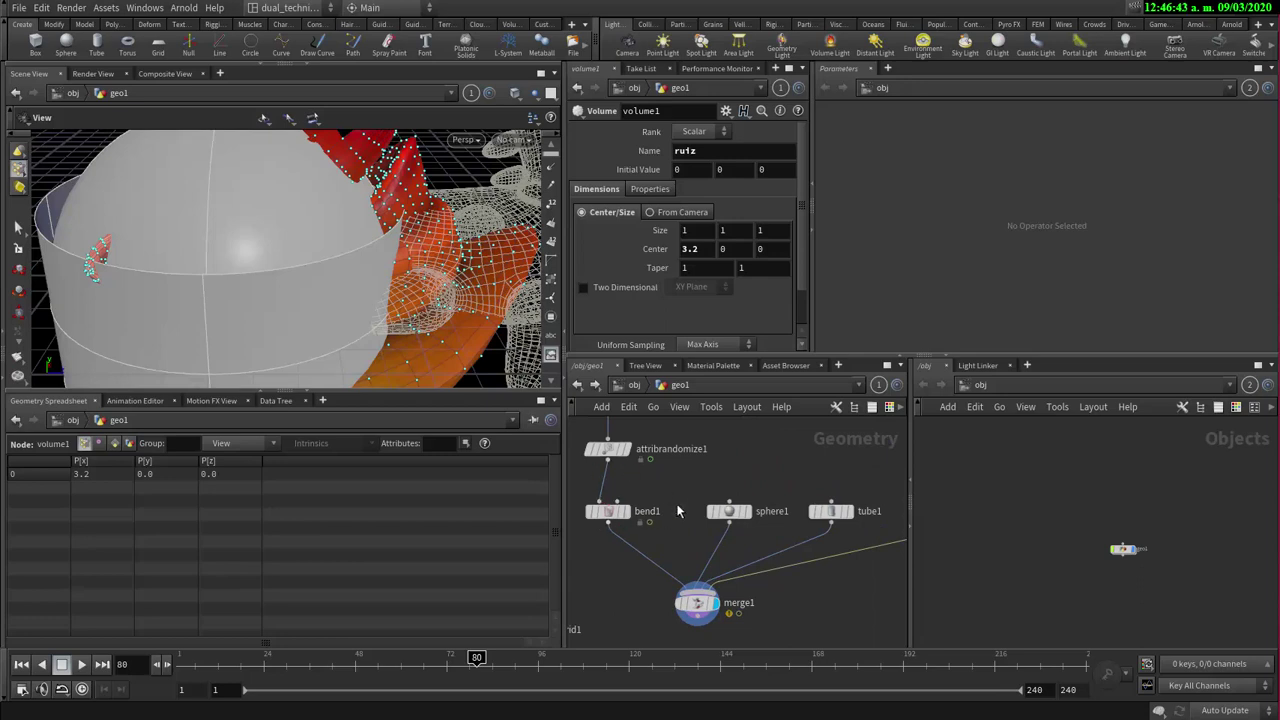
{"action": "middle_click_drag", "start_coordinate": [852, 494], "coordinate": [824, 511]}
{"action": "middle_click_drag", "start_coordinate": [647, 494], "coordinate": [705, 481]}
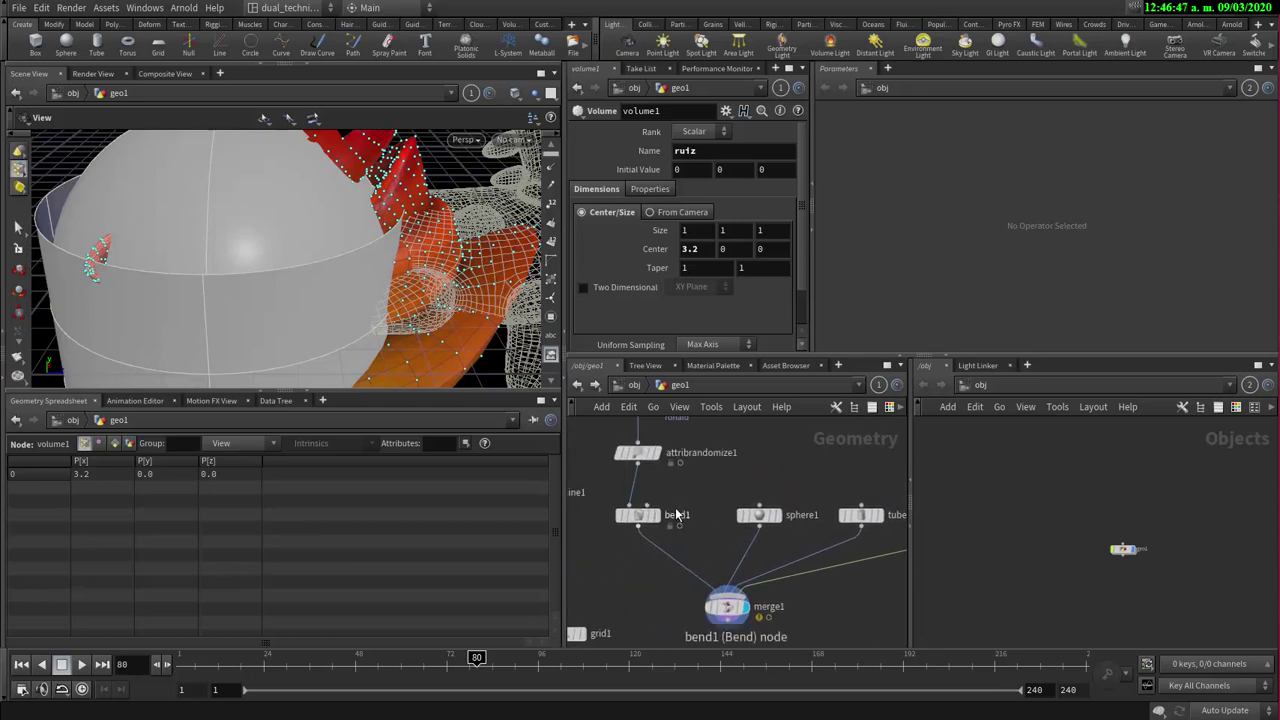
{"action": "left_click_drag", "start_coordinate": [727, 606], "coordinate": [764, 607]}
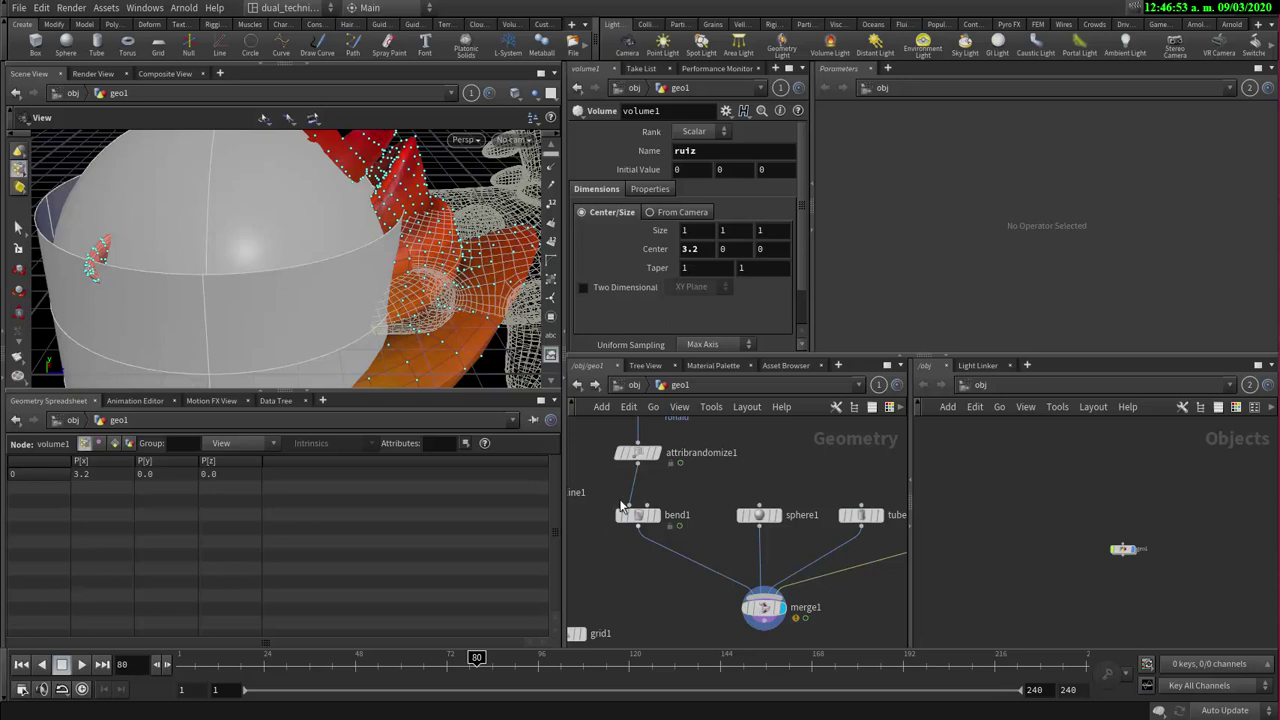
- Compare the node information of bend1, sphere1 and merge1, including their attributes and groups
{"action": "middle_click_drag", "start_coordinate": [735, 505], "coordinate": [700, 506]}
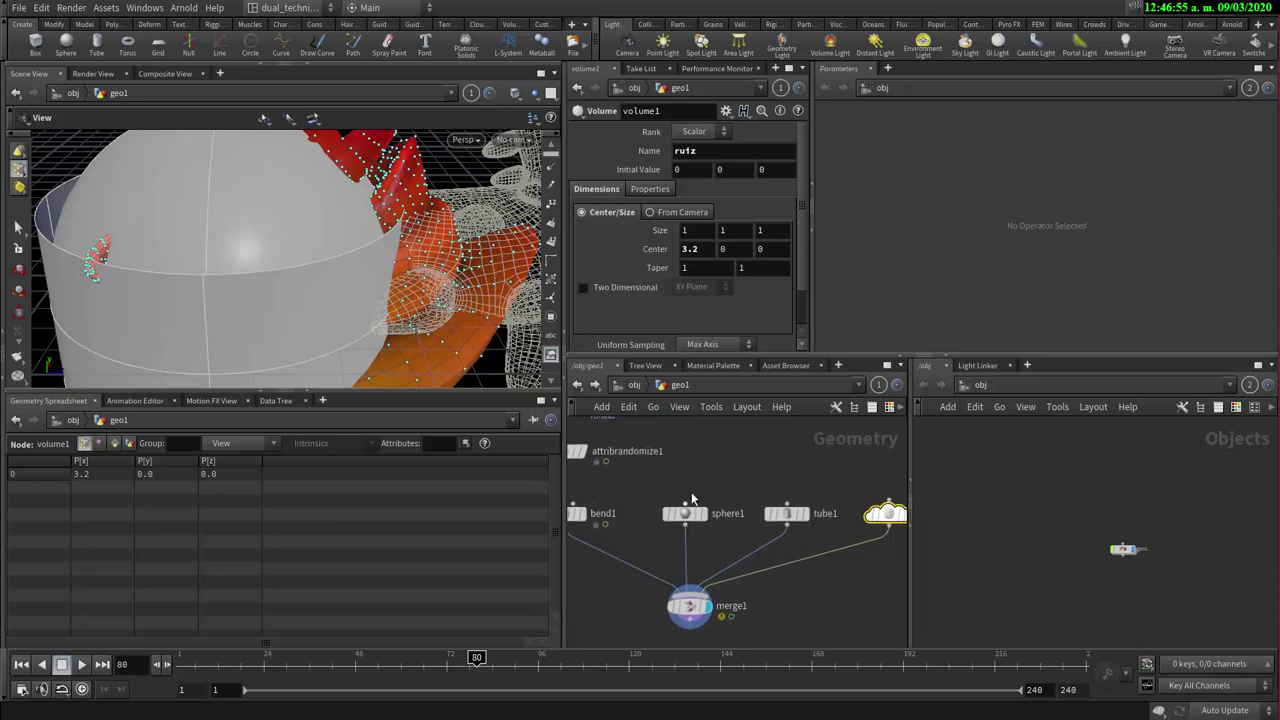
{"action": "middle_click_drag", "start_coordinate": [598, 517], "coordinate": [682, 508]}
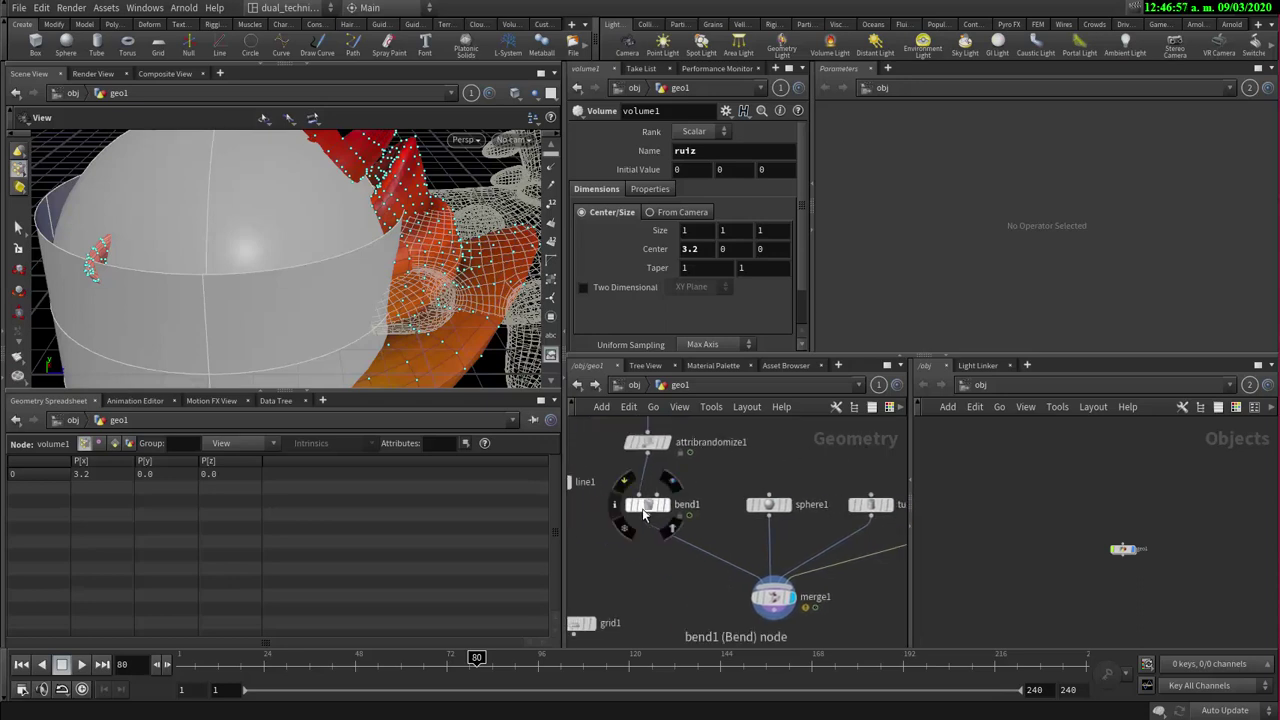
{"action": "middle_click", "coordinate": [645, 507]}
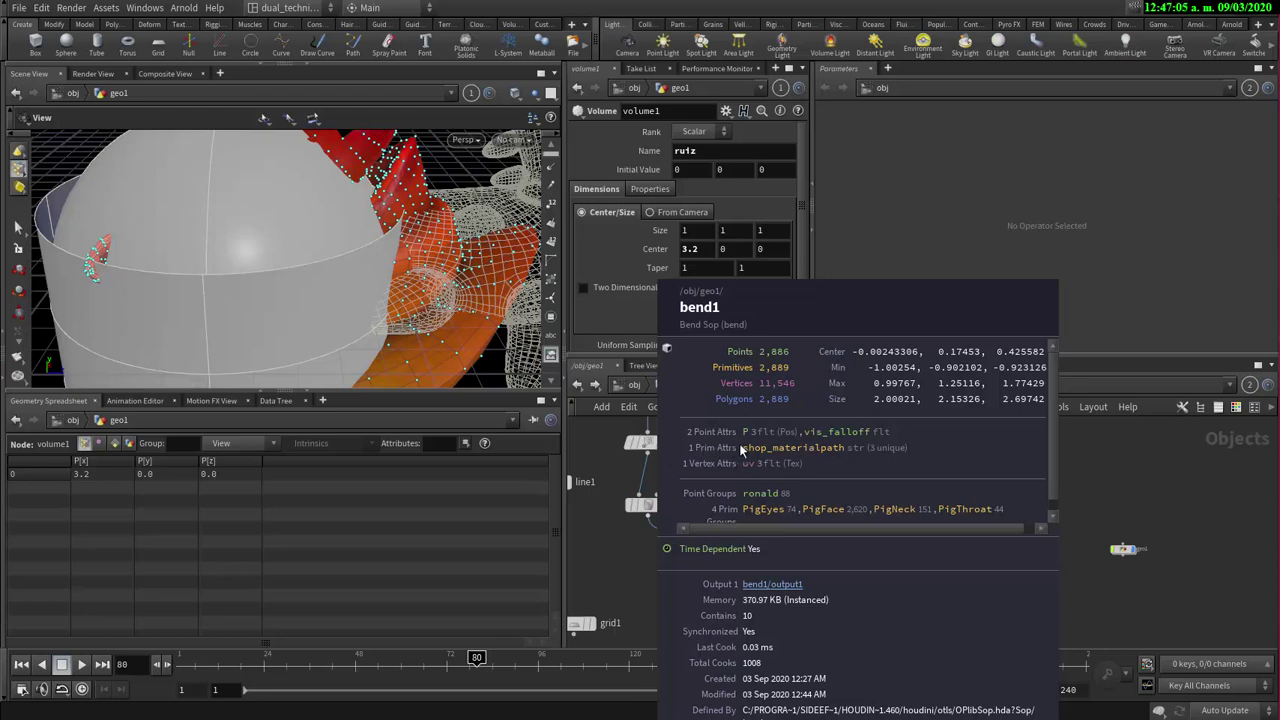
{"action": "middle_click_drag", "start_coordinate": [757, 462], "coordinate": [755, 464]}
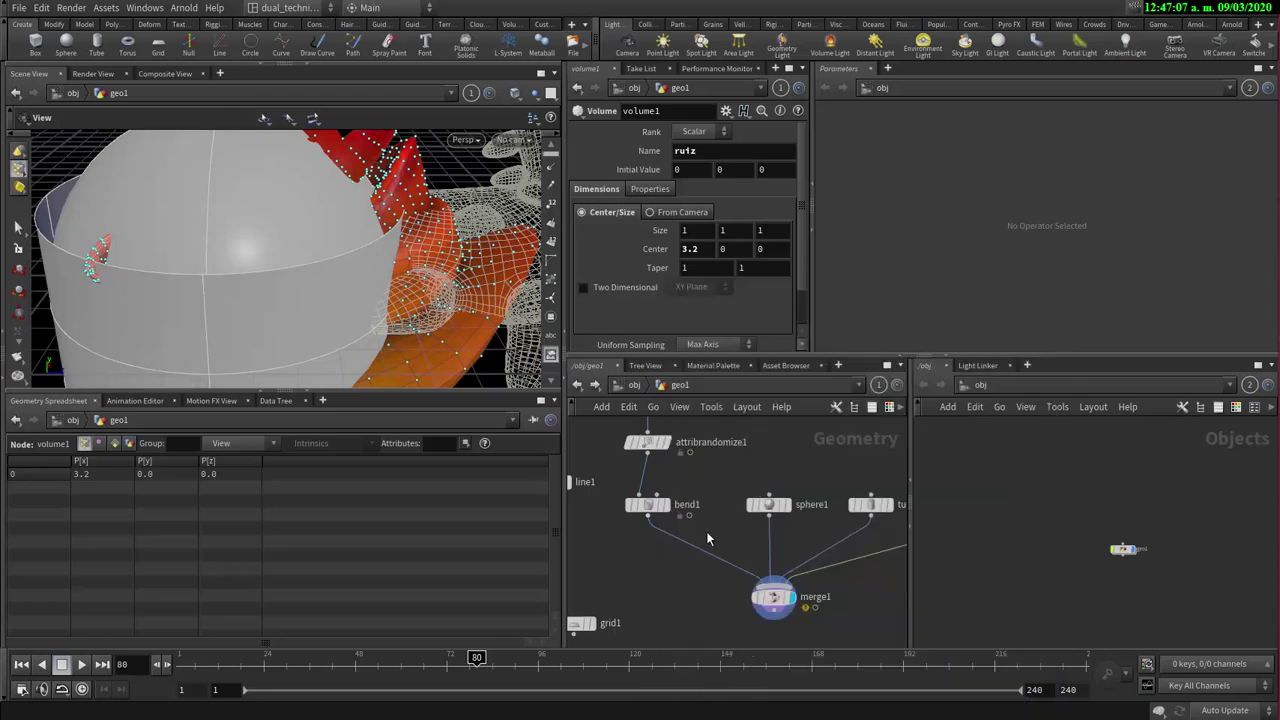
{"action": "middle_click", "coordinate": [775, 504]}
{"action": "middle_click", "coordinate": [773, 597]}
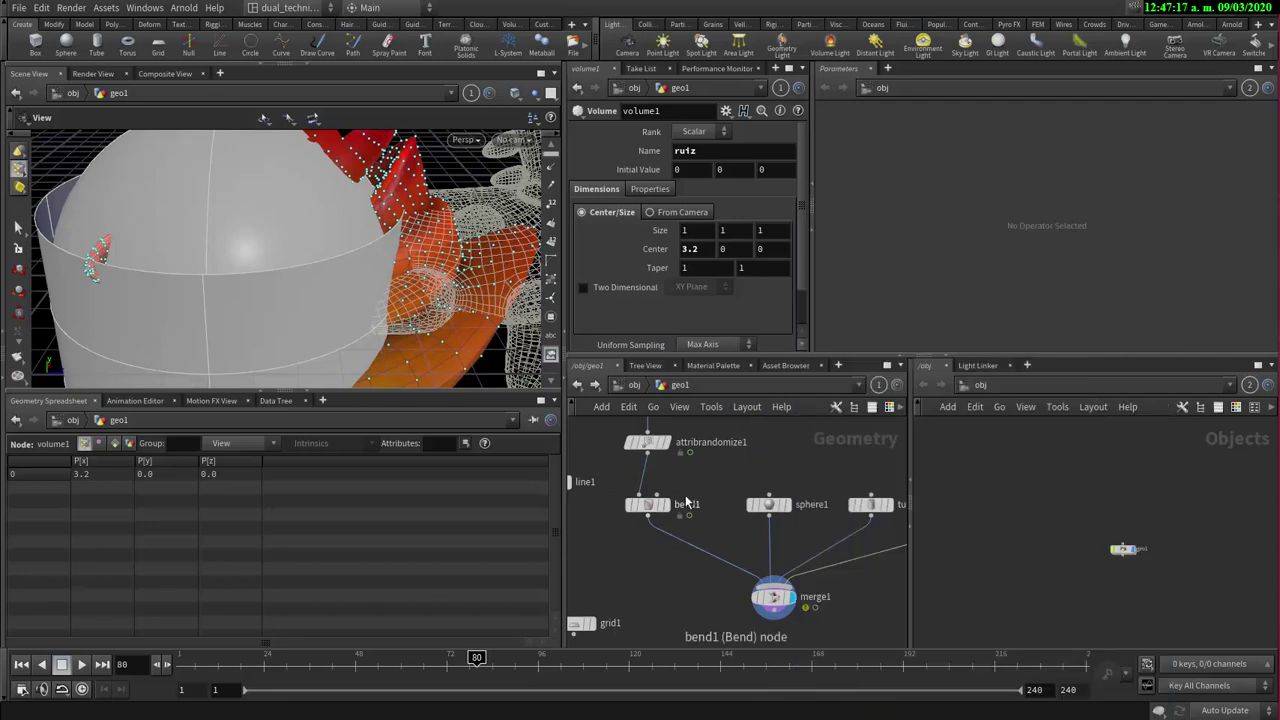
- Select merge1 and examine its input list and the point attributes of the merged geometry
{"action": "middle_click_drag", "start_coordinate": [758, 468], "coordinate": [632, 451]}
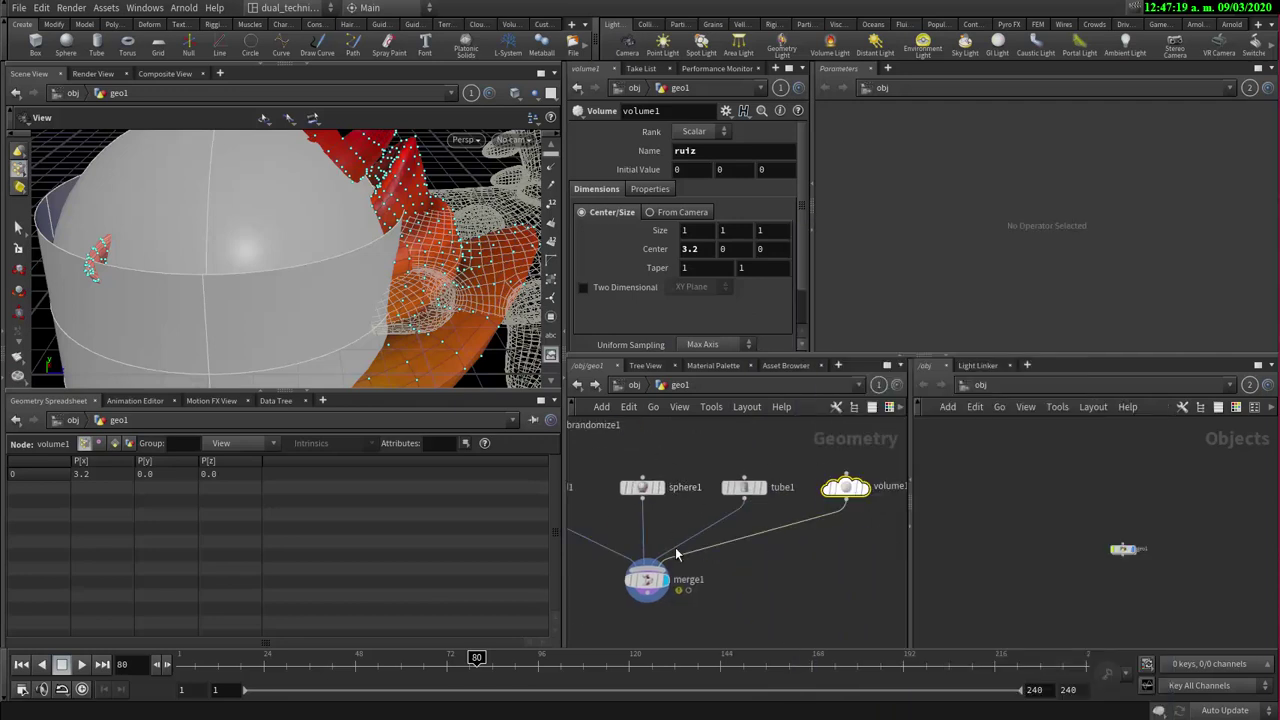
{"action": "middle_click_drag", "start_coordinate": [768, 527], "coordinate": [893, 527]}
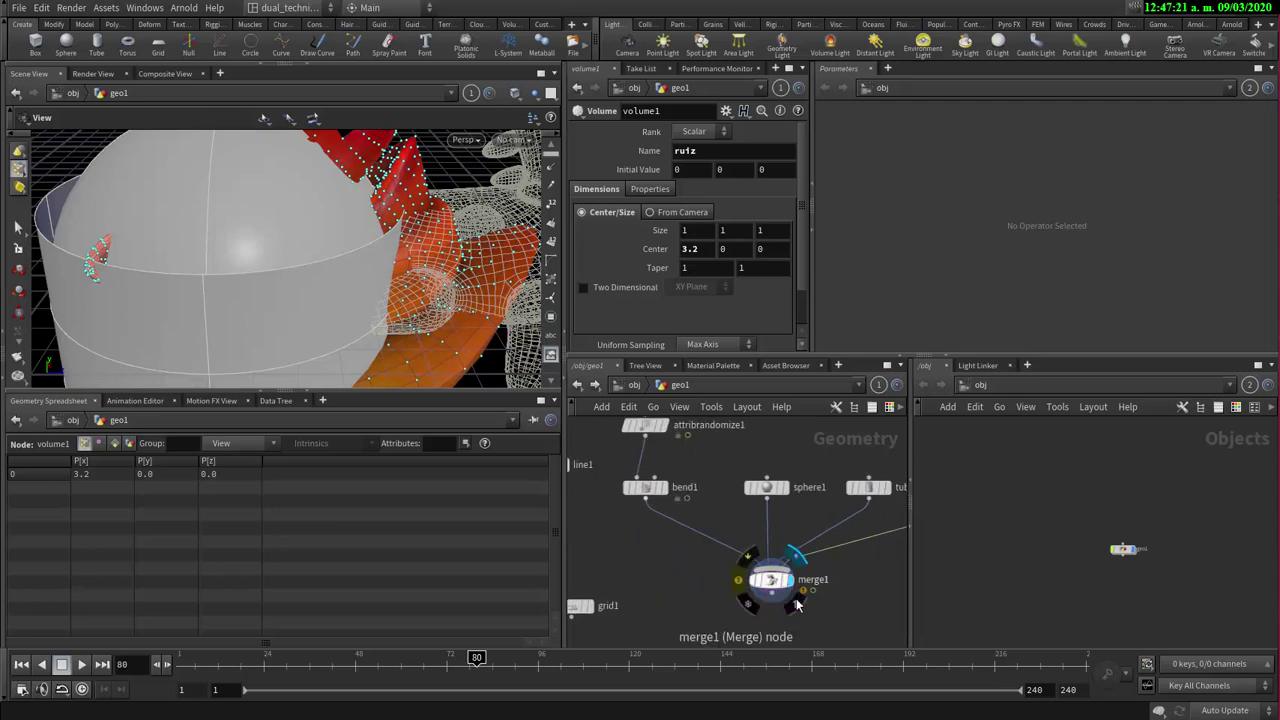
{"action": "mouse_move", "coordinate": [770, 578]}
{"action": "left_click", "coordinate": [776, 580]}
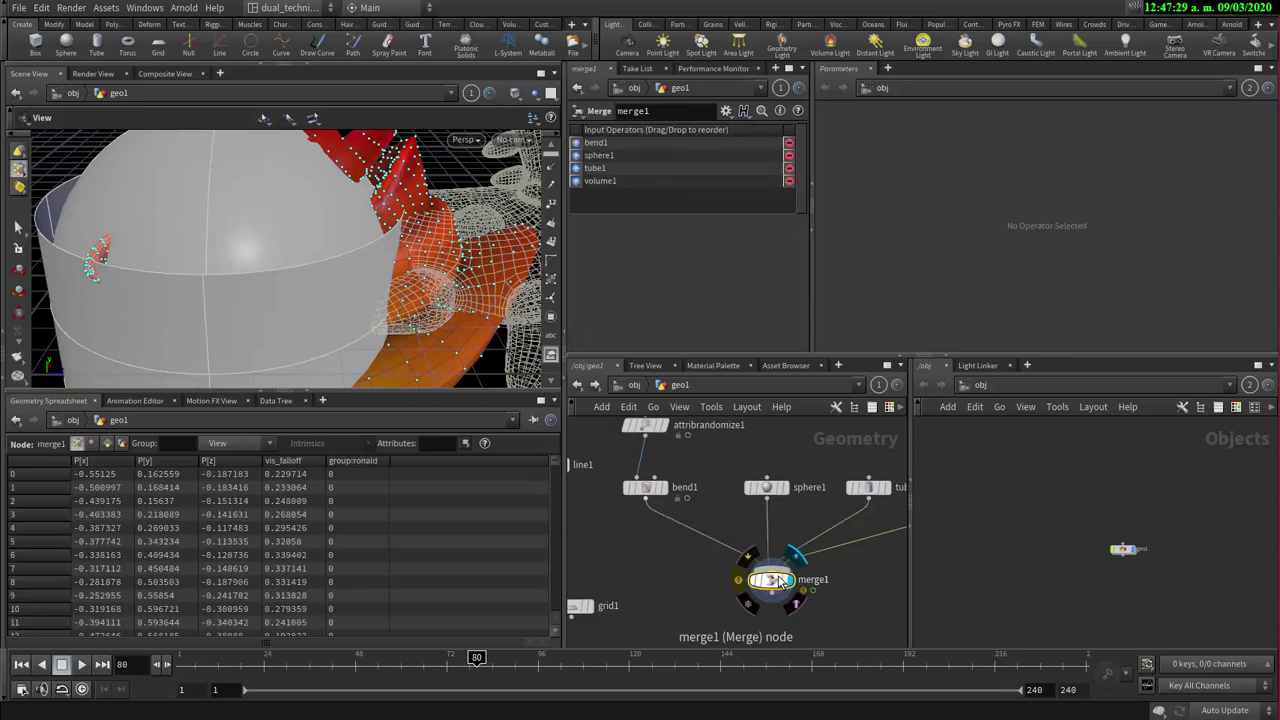
{"action": "middle_click_drag", "start_coordinate": [817, 528], "coordinate": [758, 460]}
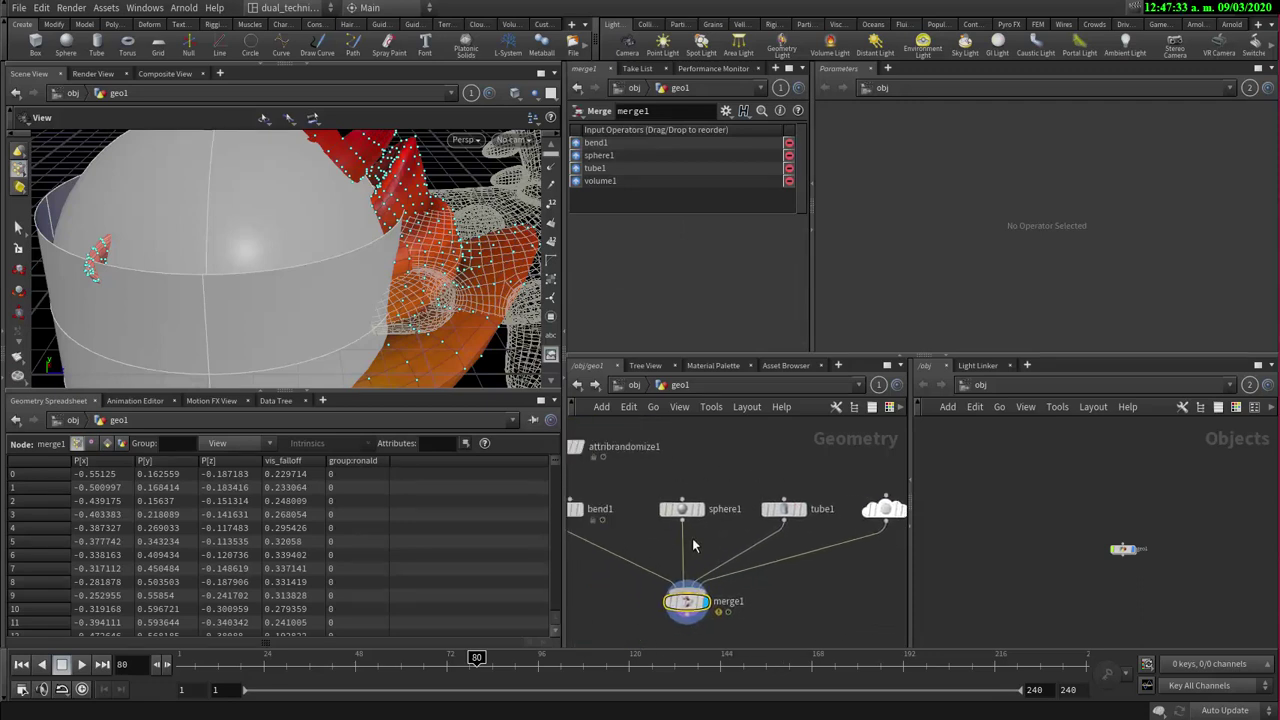
{"action": "middle_click_drag", "start_coordinate": [852, 540], "coordinate": [781, 547]}
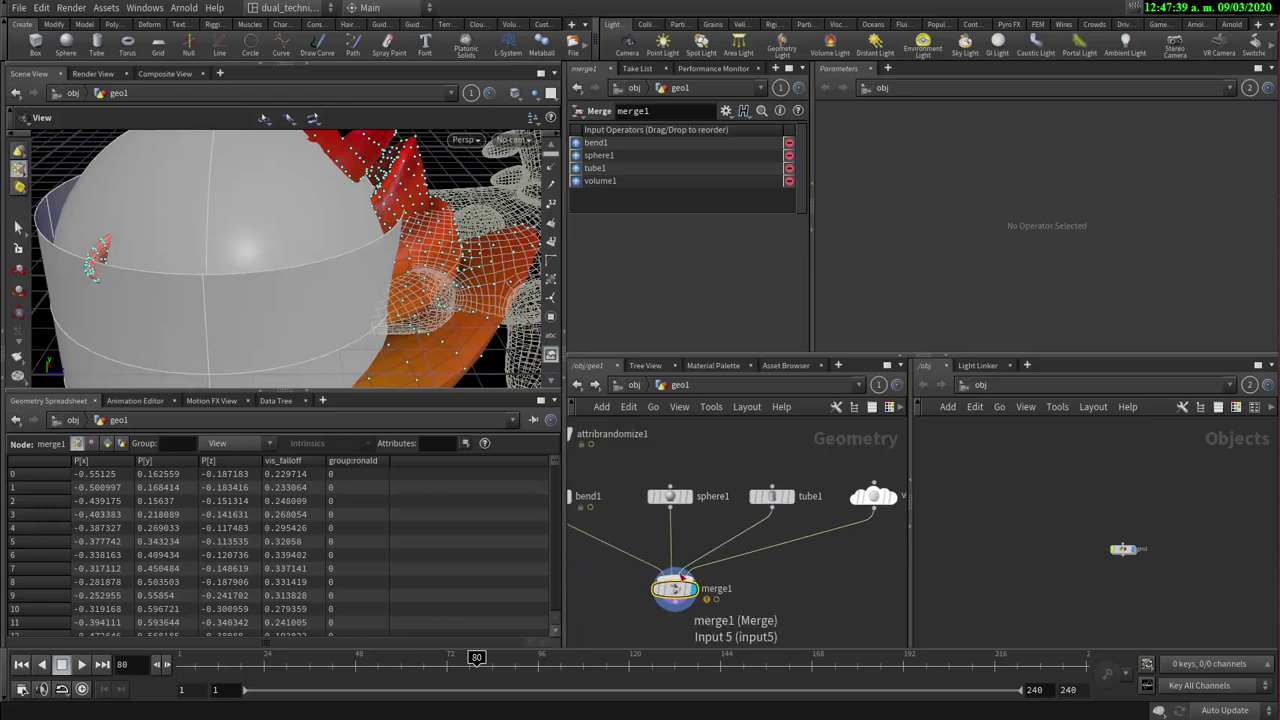
{"action": "mouse_move", "coordinate": [664, 598]}
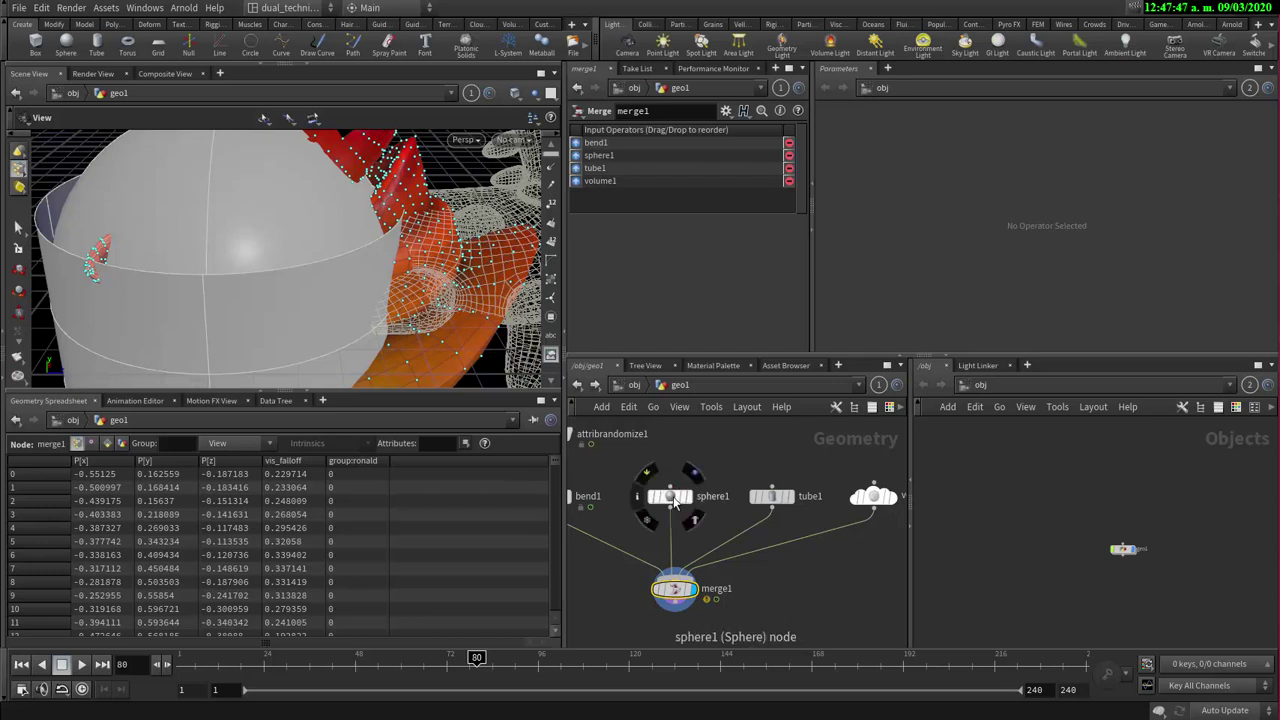
{"action": "middle_click_drag", "start_coordinate": [722, 440], "coordinate": [758, 453]}
{"action": "middle_click_drag", "start_coordinate": [590, 512], "coordinate": [685, 511]}
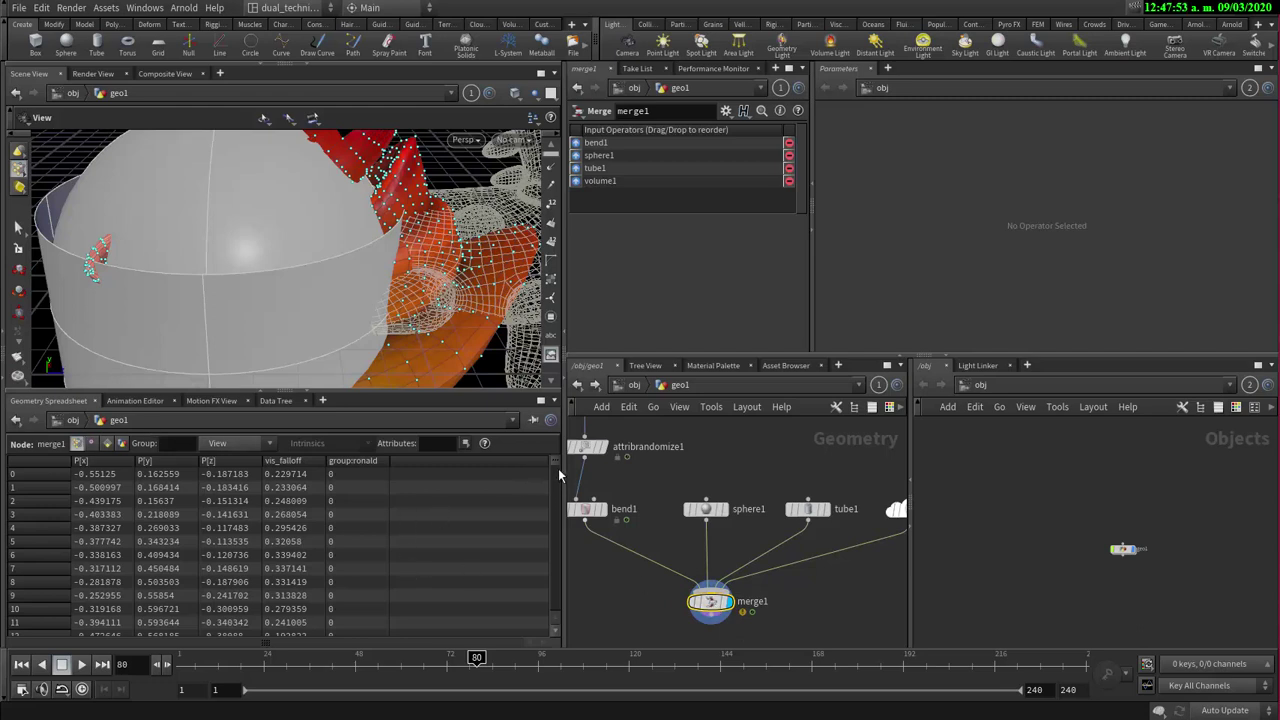
- Show merge1's primitive attributes in the spreadsheet, examine the last rows and widen the shop_materialpath column
{"action": "left_click", "coordinate": [106, 443]}
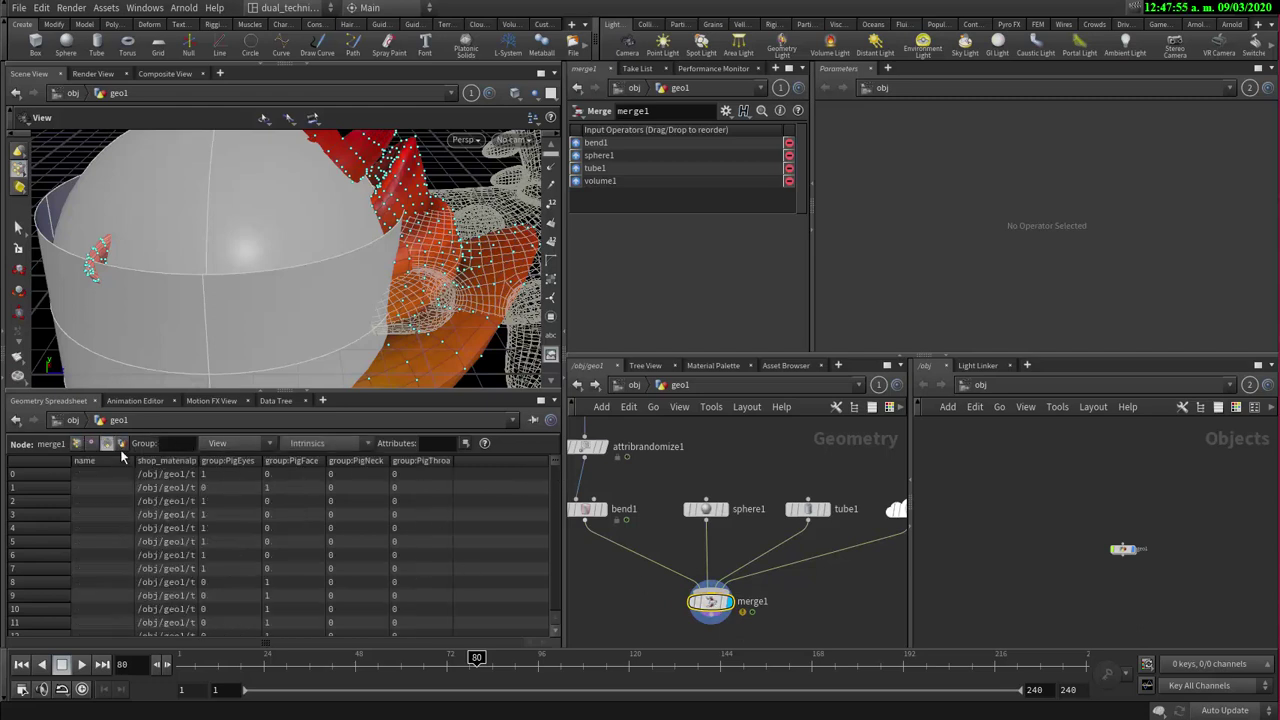
{"action": "left_click_drag", "start_coordinate": [557, 465], "coordinate": [566, 625]}
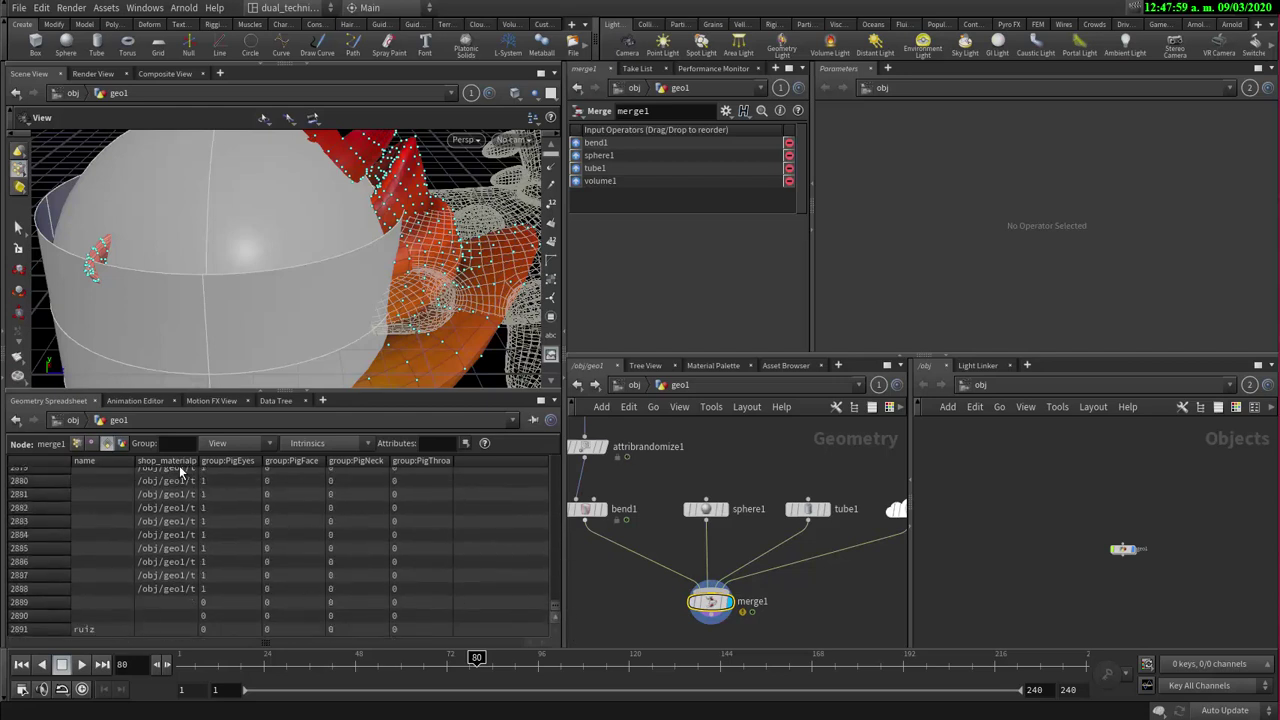
{"action": "left_click_drag", "start_coordinate": [200, 461], "coordinate": [294, 461]}
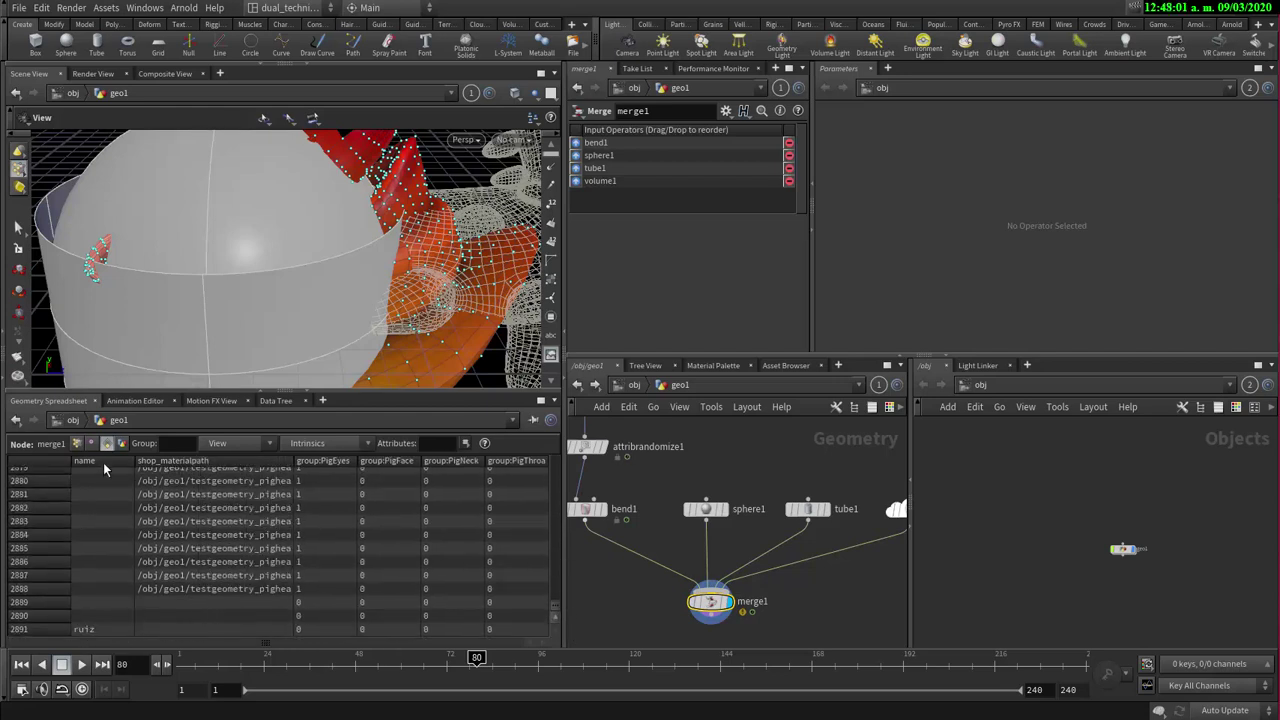
- Compare volume1's primitive attributes with those of merge1, from the first to the last primitive
{"action": "middle_click_drag", "start_coordinate": [790, 483], "coordinate": [736, 478]}
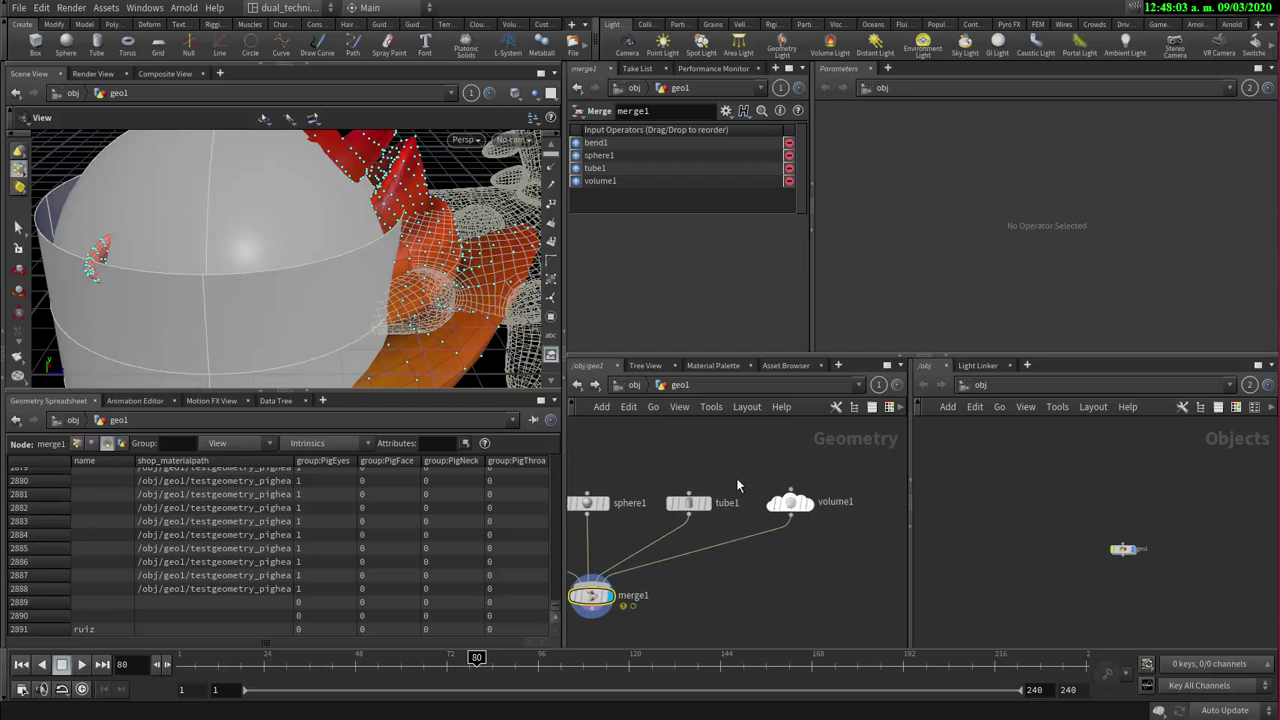
{"action": "left_click", "coordinate": [790, 501]}
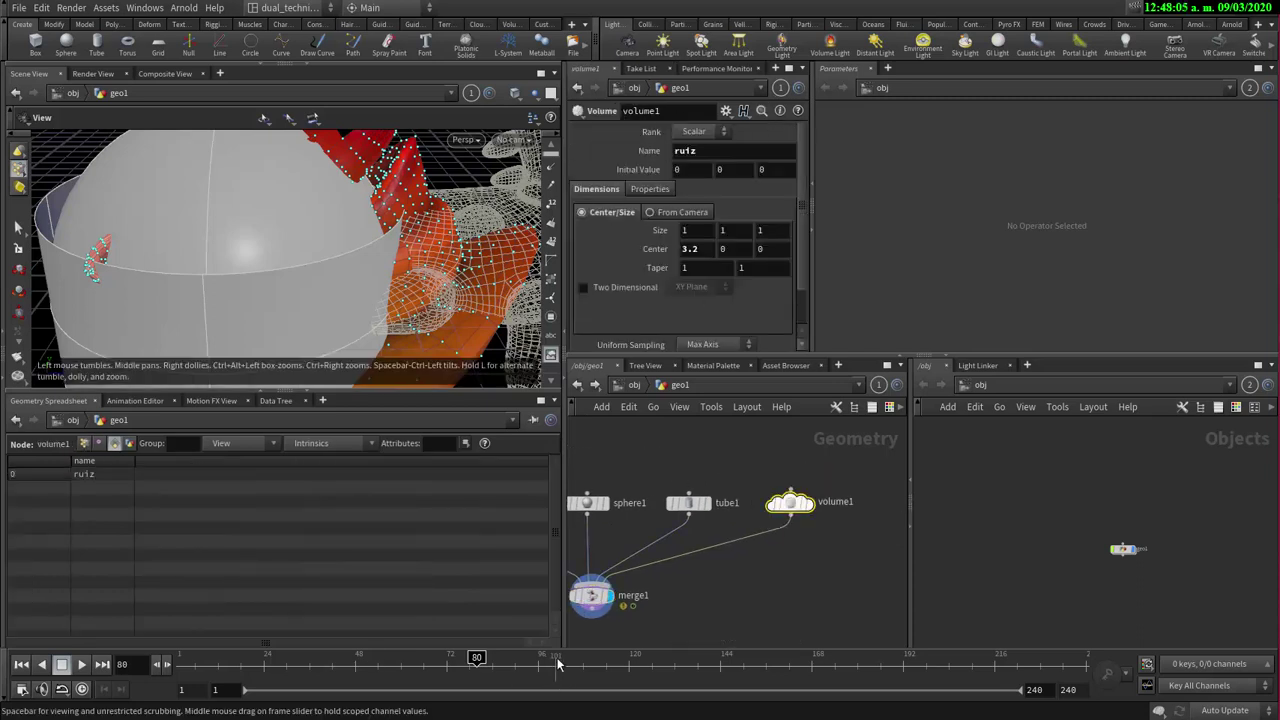
{"action": "left_click", "coordinate": [591, 596]}
{"action": "scroll", "coordinate": [290, 558], "scroll_direction": "down", "scroll_amount": 1}
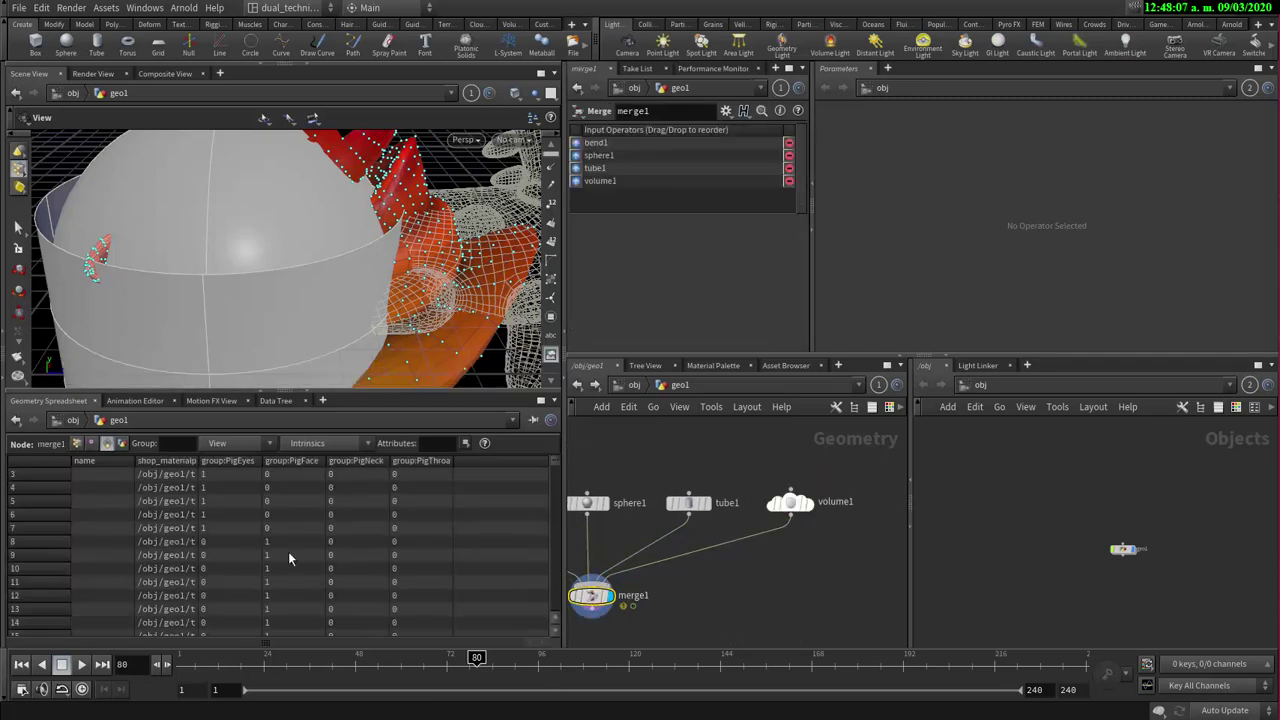
{"action": "left_click_drag", "start_coordinate": [556, 461], "coordinate": [557, 461]}
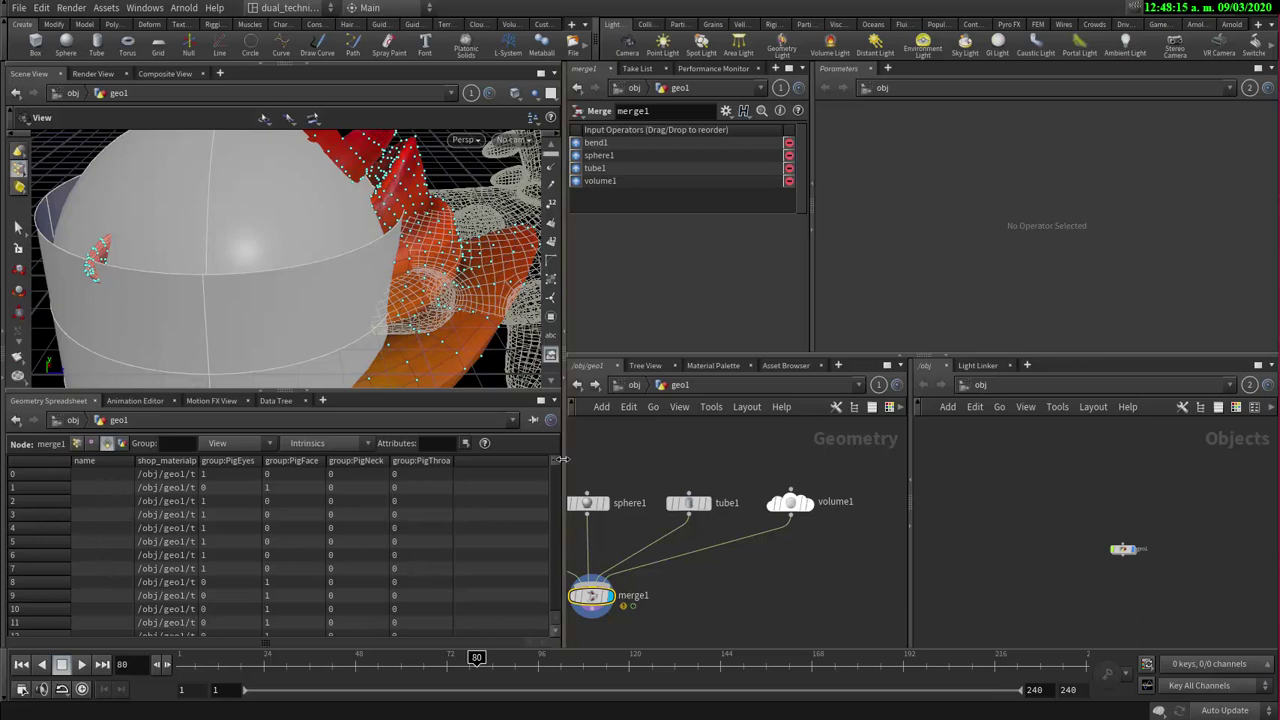
{"action": "left_click_drag", "start_coordinate": [551, 456], "coordinate": [562, 636]}
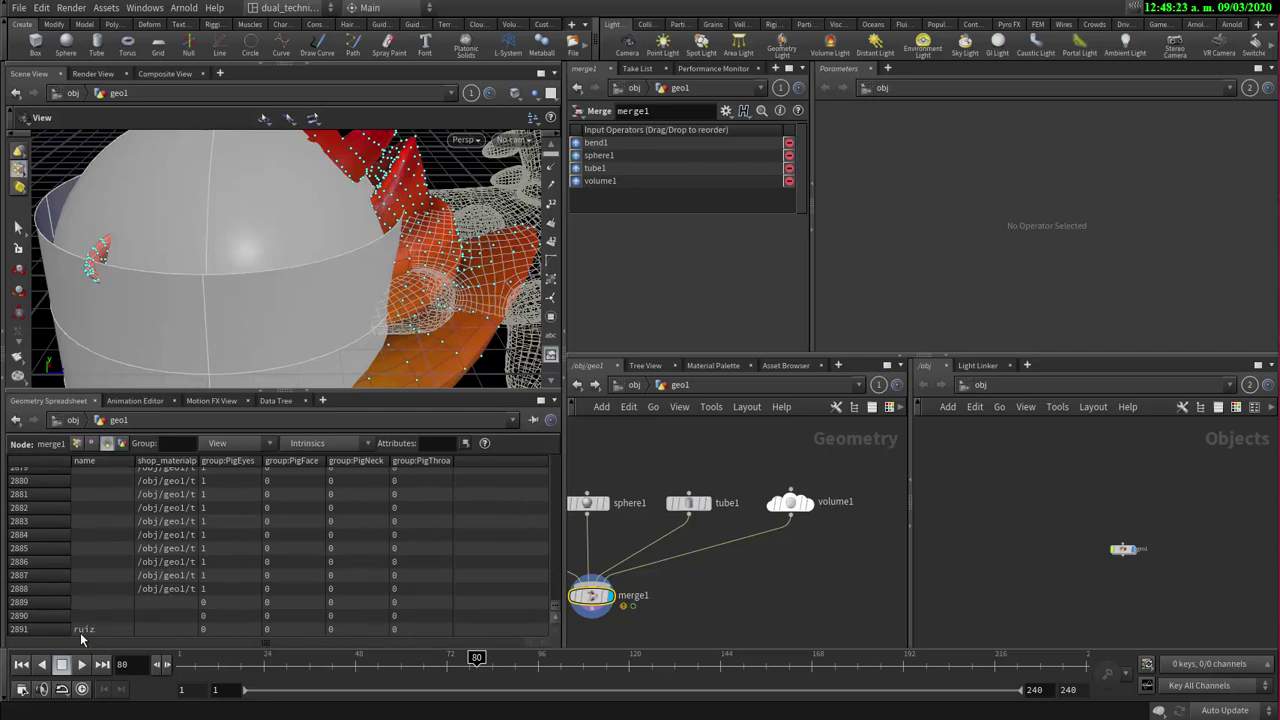
- Widen the shop_materialpath column again and sort merge1's primitives by name so the named volume comes first
{"action": "left_click", "coordinate": [200, 463]}
{"action": "left_click_drag", "start_coordinate": [200, 463], "coordinate": [258, 463]}
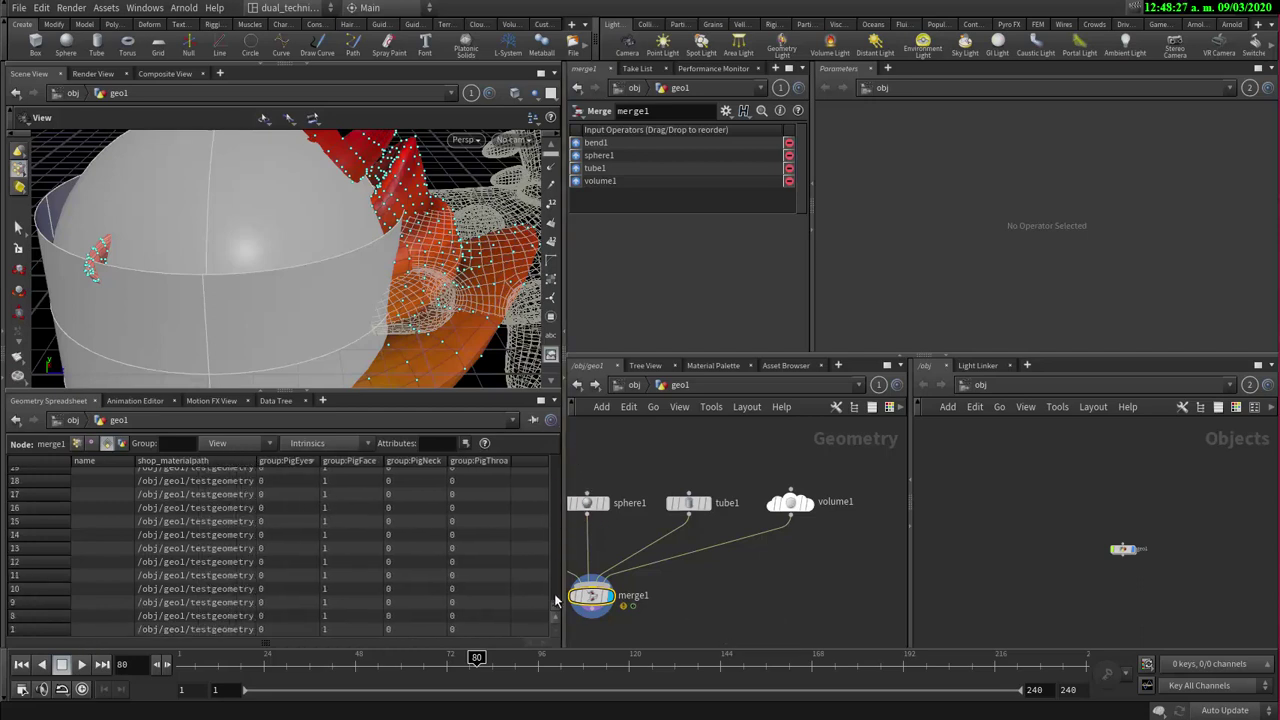
{"action": "left_click_drag", "start_coordinate": [558, 604], "coordinate": [573, 681]}
{"action": "left_click_drag", "start_coordinate": [556, 603], "coordinate": [573, 490]}
{"action": "scroll", "coordinate": [168, 470], "scroll_direction": "up", "scroll_amount": 1}
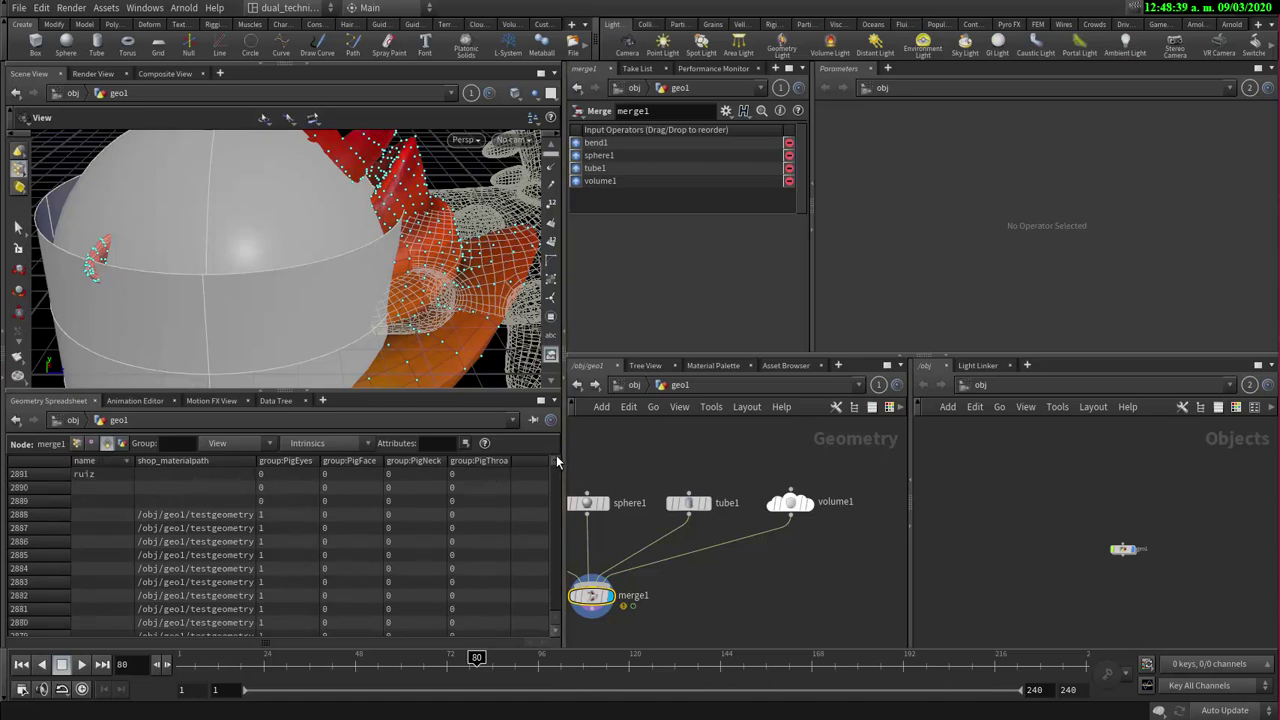
- Move merge1 slightly closer to its input nodes in the network
{"action": "middle_click_drag", "start_coordinate": [759, 603], "coordinate": [856, 575]}
{"action": "mouse_move", "coordinate": [688, 573]}
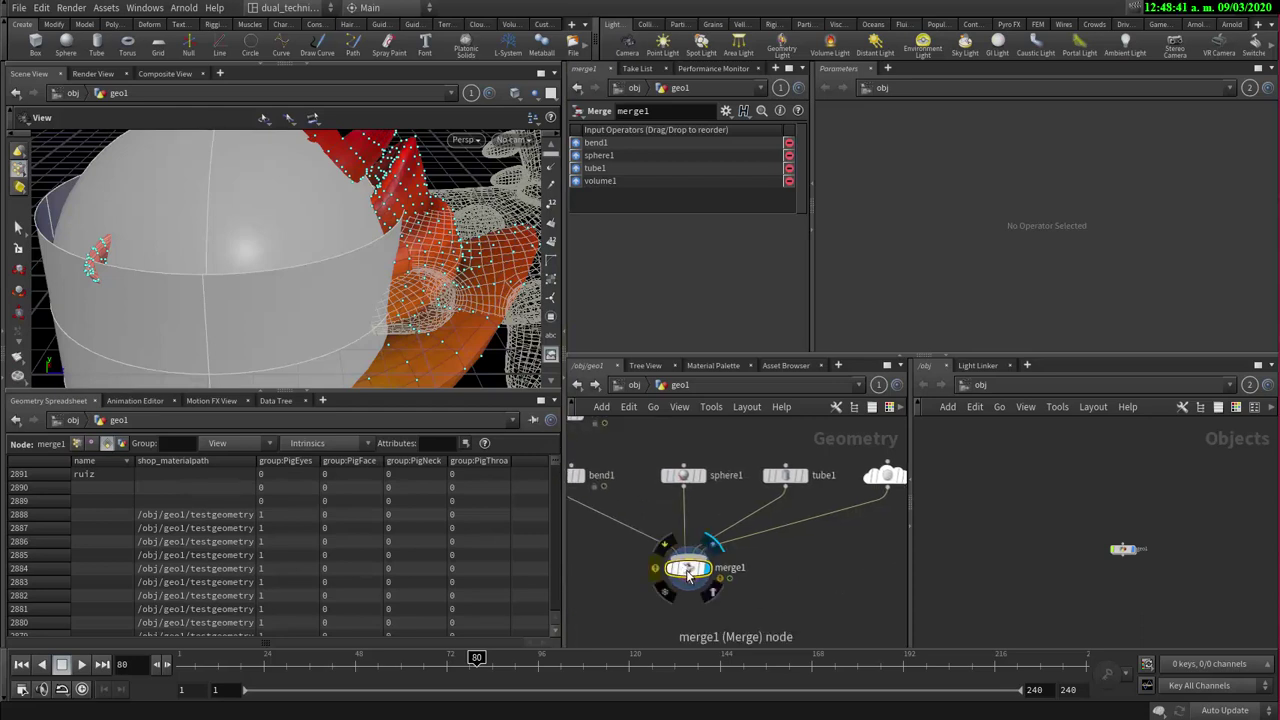
{"action": "left_click_drag", "start_coordinate": [688, 573], "coordinate": [684, 566]}
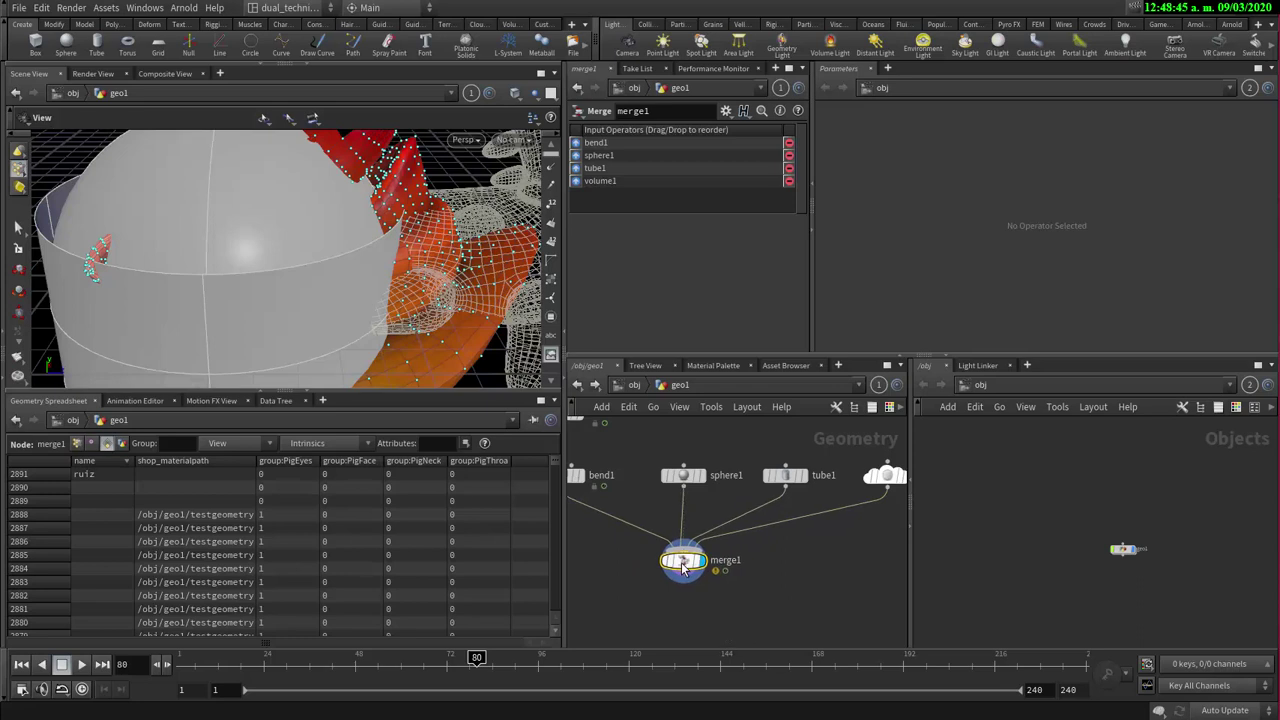
- Collapse the Geometry Spreadsheet pane and examine merge1's node information, including its warning, primitive types, attributes and groups
{"action": "left_click", "coordinate": [307, 394]}
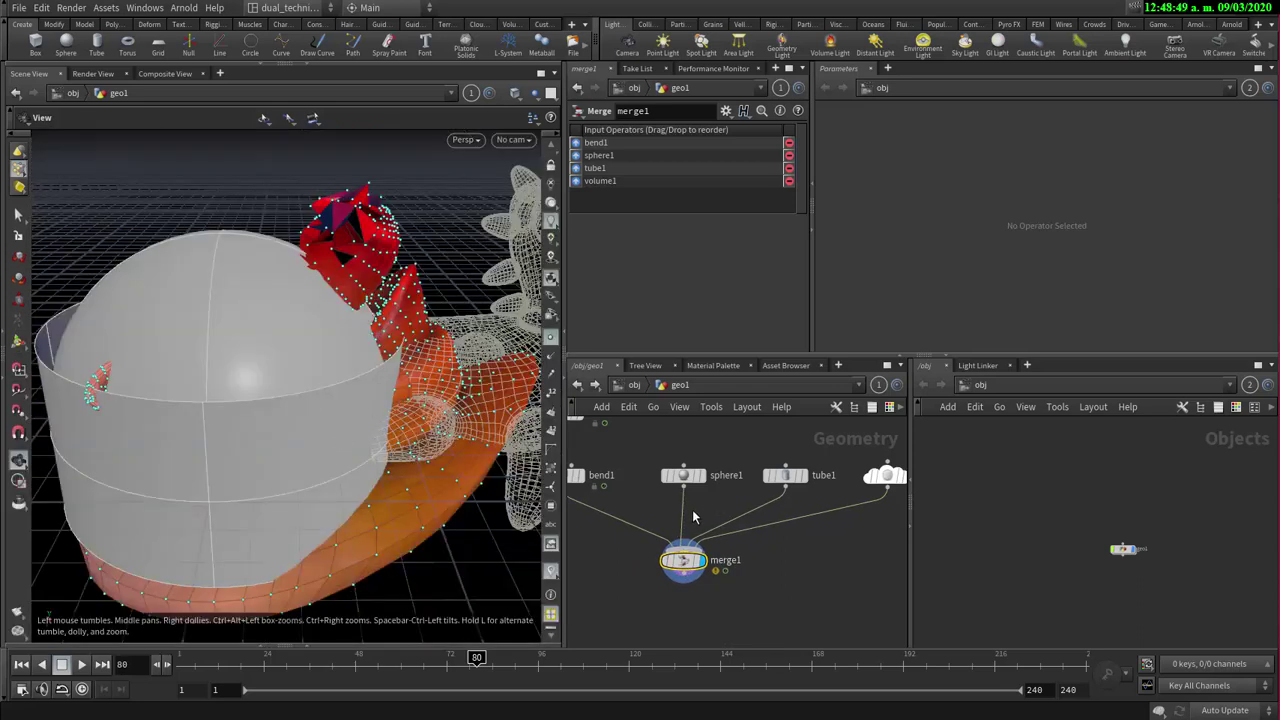
{"action": "middle_click_drag", "start_coordinate": [725, 500], "coordinate": [736, 517]}
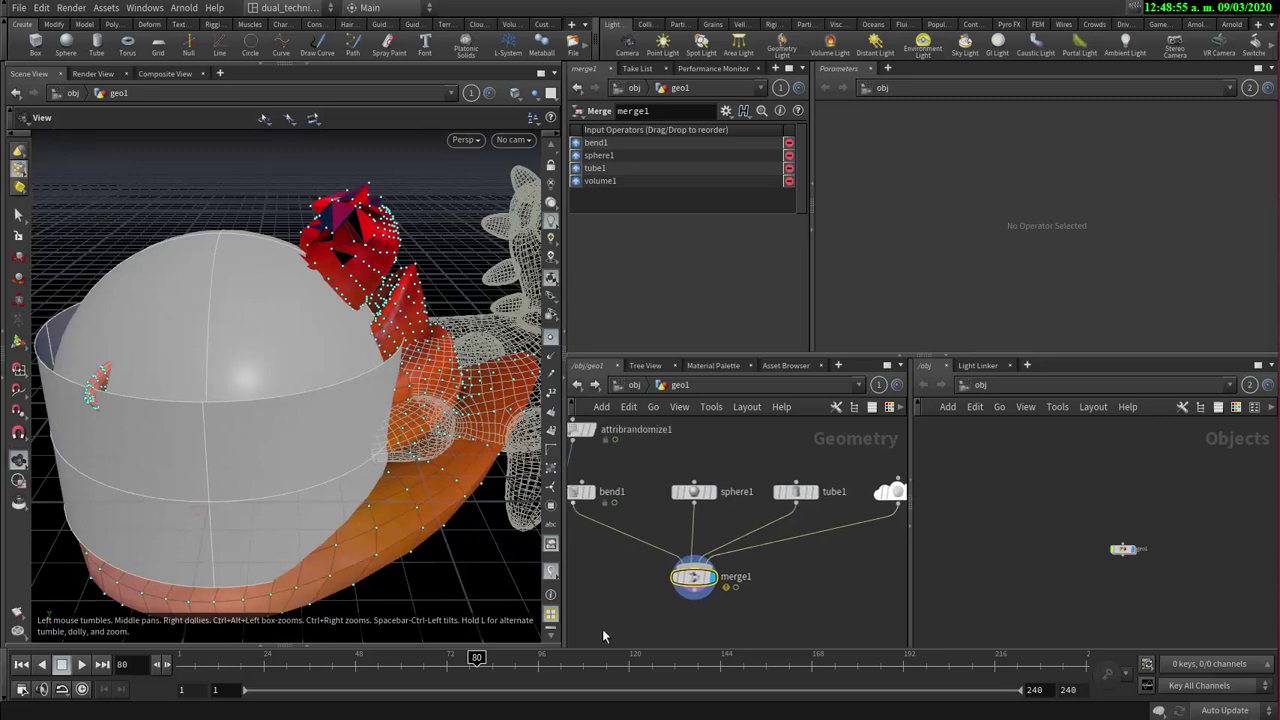
{"action": "middle_click", "coordinate": [697, 580]}
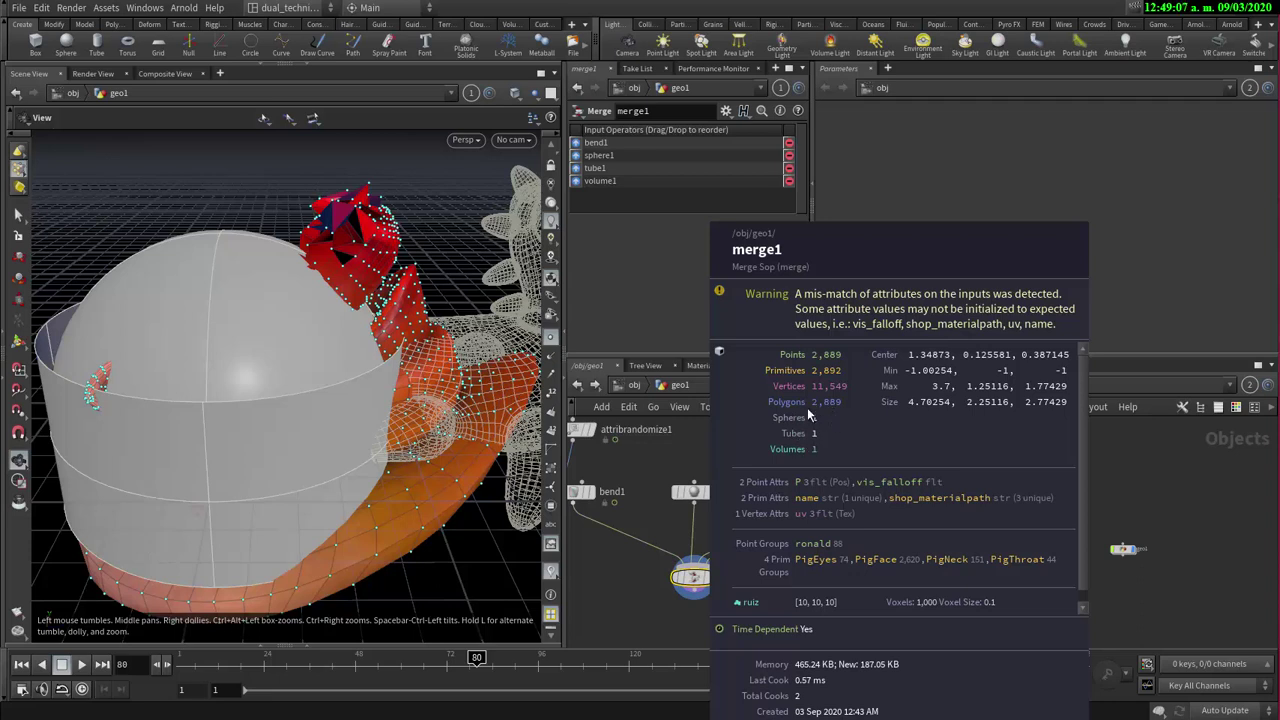
{"action": "middle_click_drag", "start_coordinate": [817, 380], "coordinate": [838, 377]}
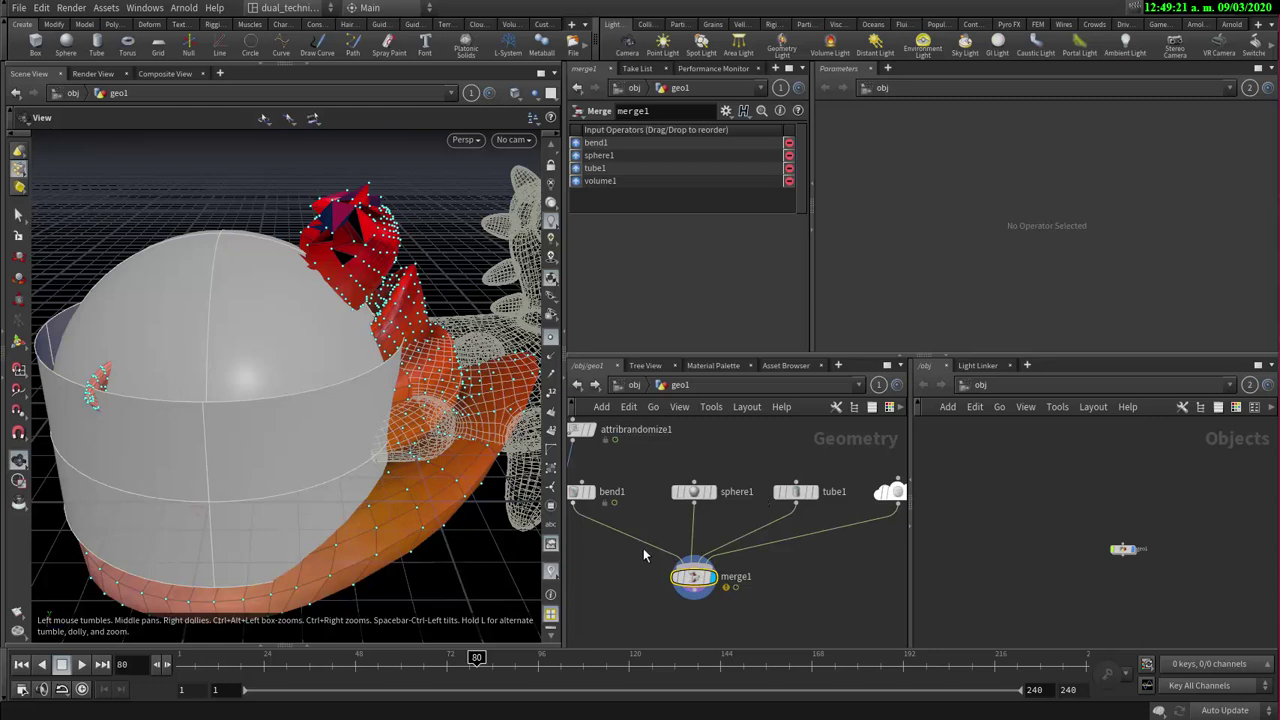
- Restore the Geometry Spreadsheet below the 3D view and bring the whole geo1 node network into view
{"action": "left_click", "coordinate": [266, 645]}
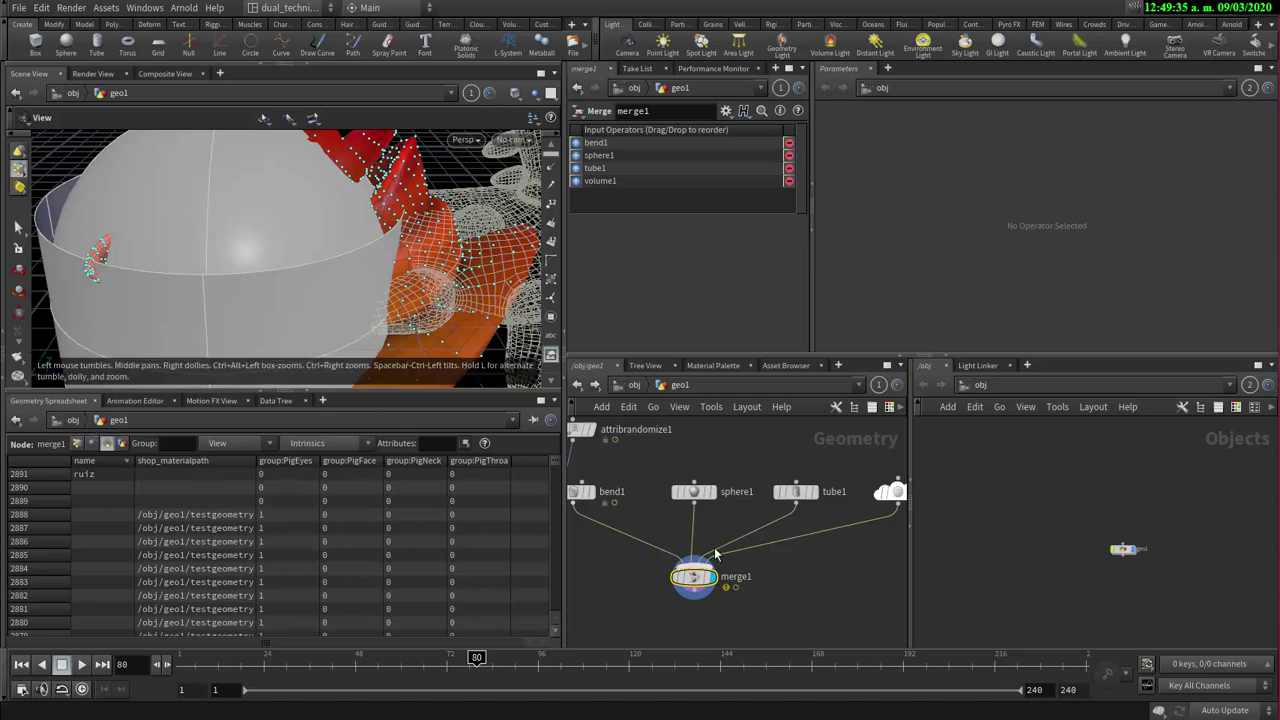
{"action": "scroll", "coordinate": [812, 560], "scroll_direction": "down", "scroll_amount": 3}
{"action": "mouse_move", "coordinate": [784, 482]}
{"action": "middle_mouse_down"}
{"action": "mouse_move", "coordinate": [805, 522]}
{"action": "mouse_move", "coordinate": [765, 491]}
{"action": "middle_mouse_up"}
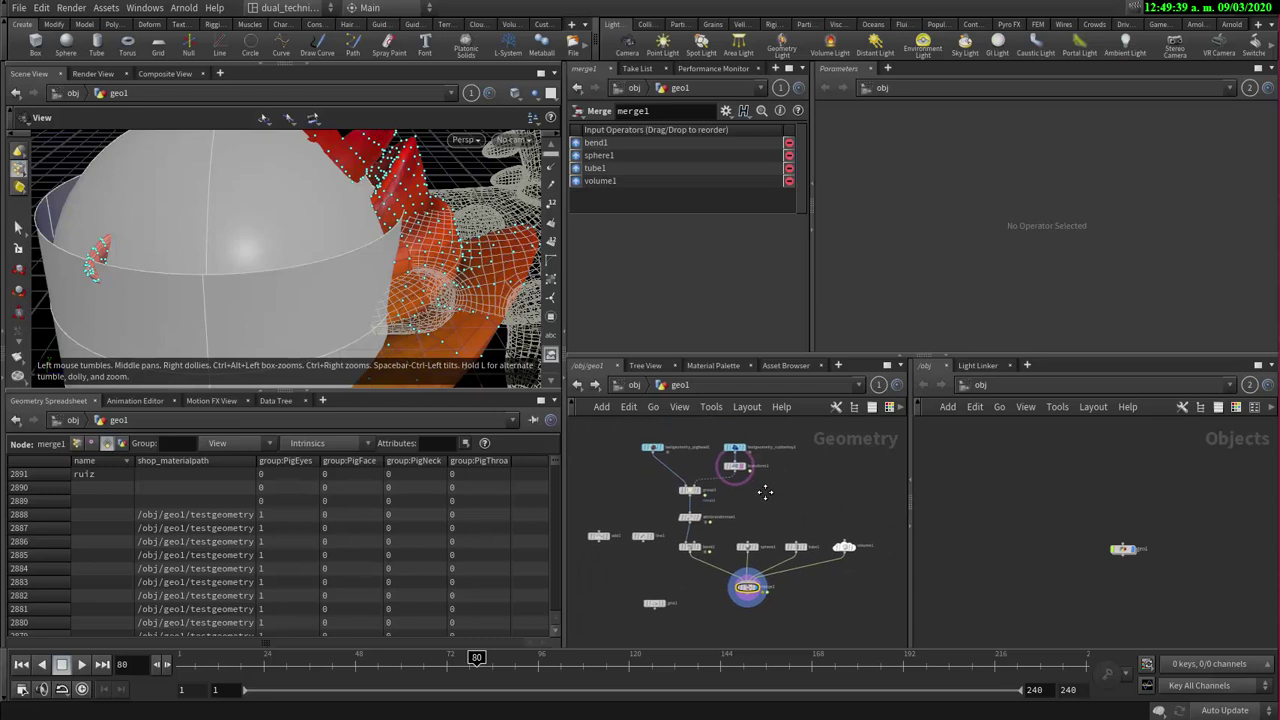